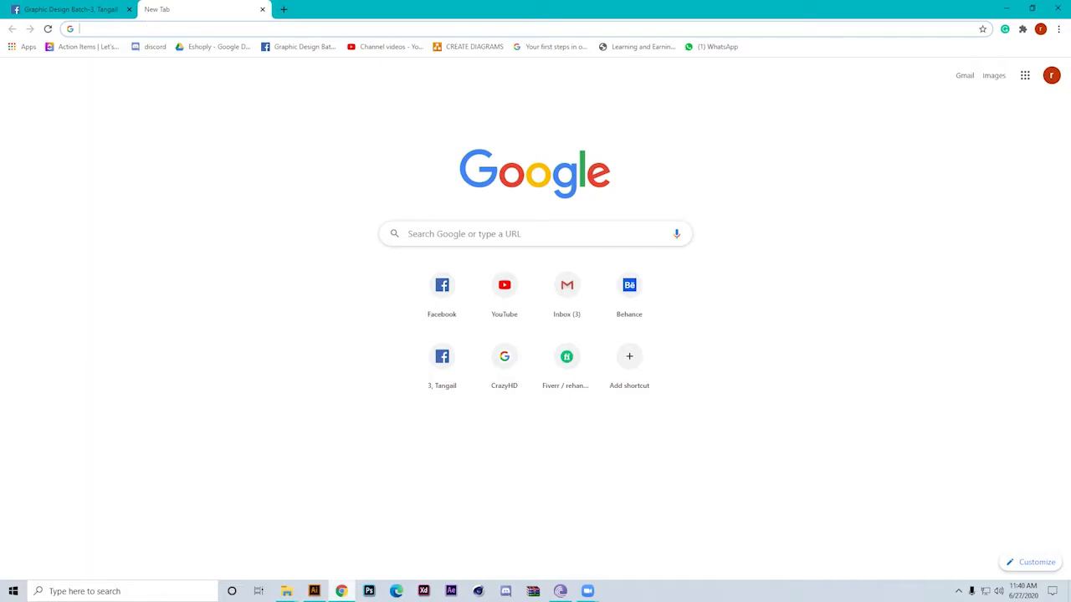
# Switch to Illustrator and look through the recent files on its home screen
pyautogui.click(315, 591)
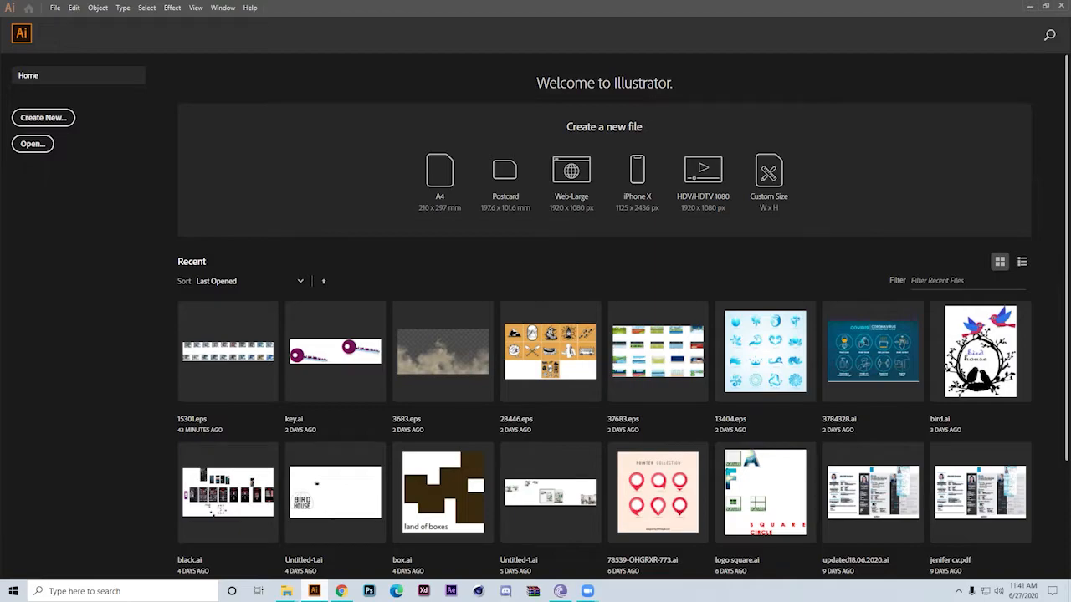
pyautogui.moveTo(341, 591)
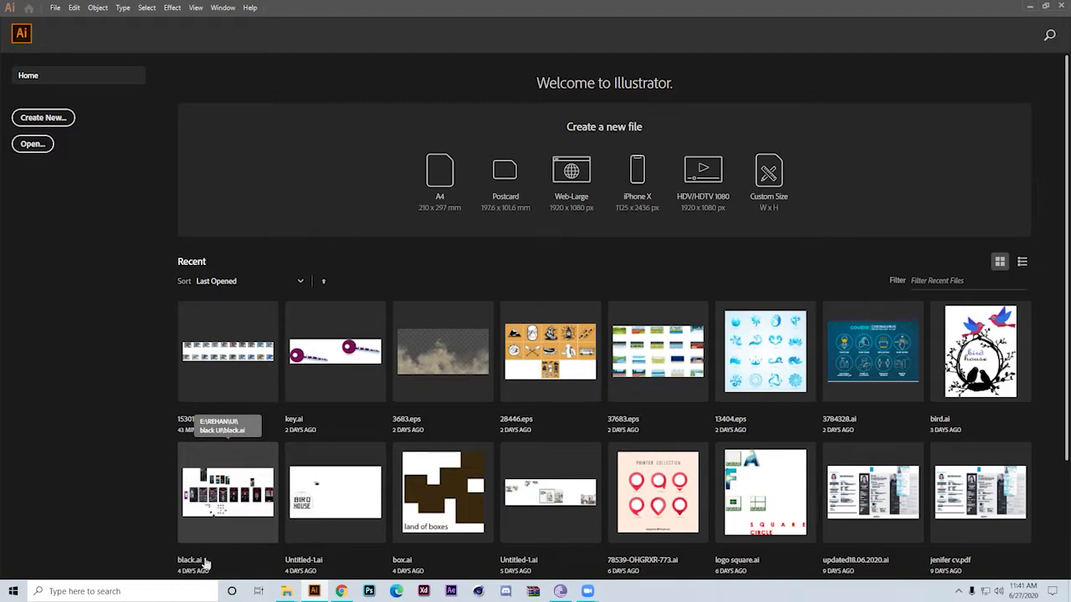
pyautogui.scroll(-3, 205, 564)
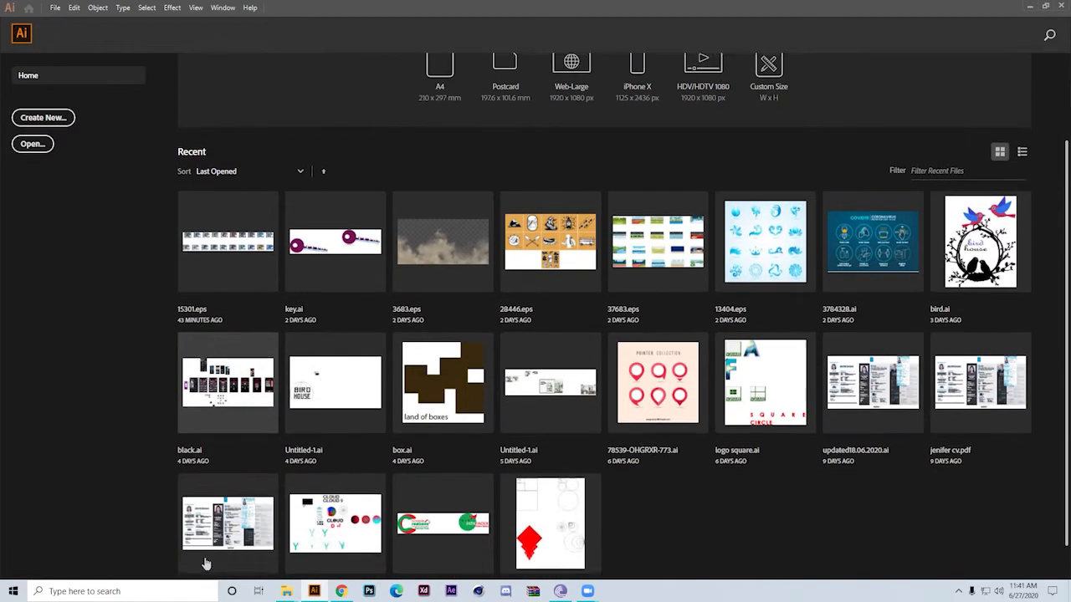
pyautogui.scroll(3, 206, 567)
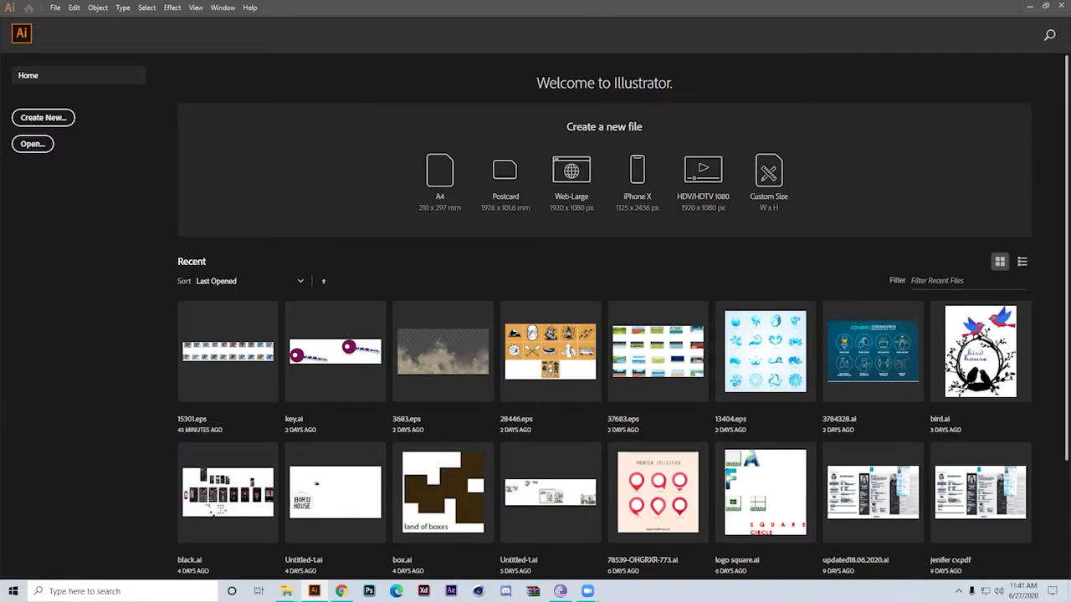
# Share the entire screen in the Zoom meeting
pyautogui.moveTo(587, 591)
pyautogui.click(665, 533)
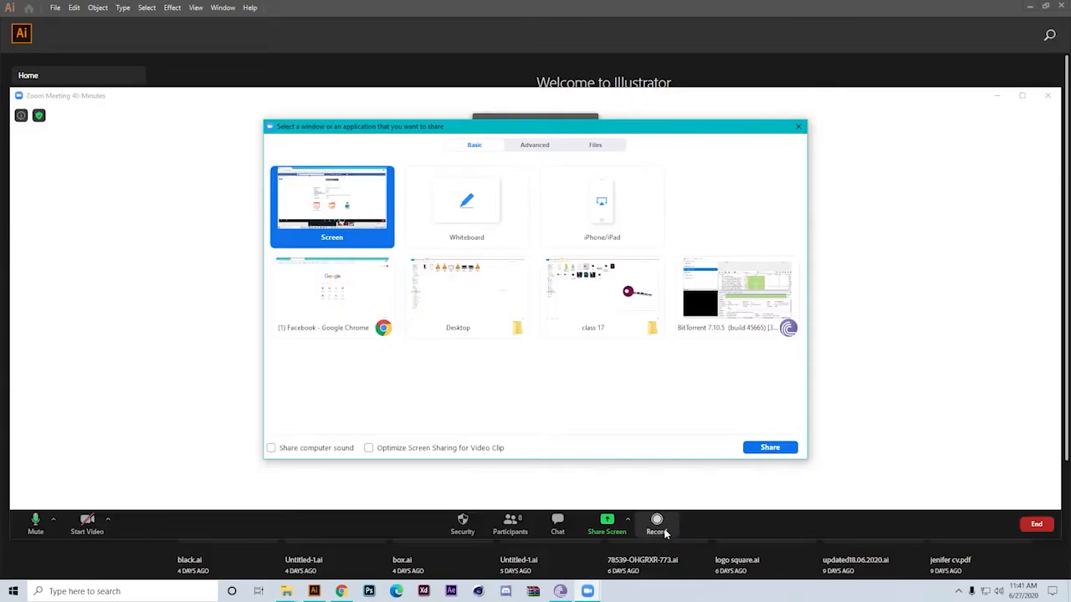
pyautogui.doubleClick(326, 201)
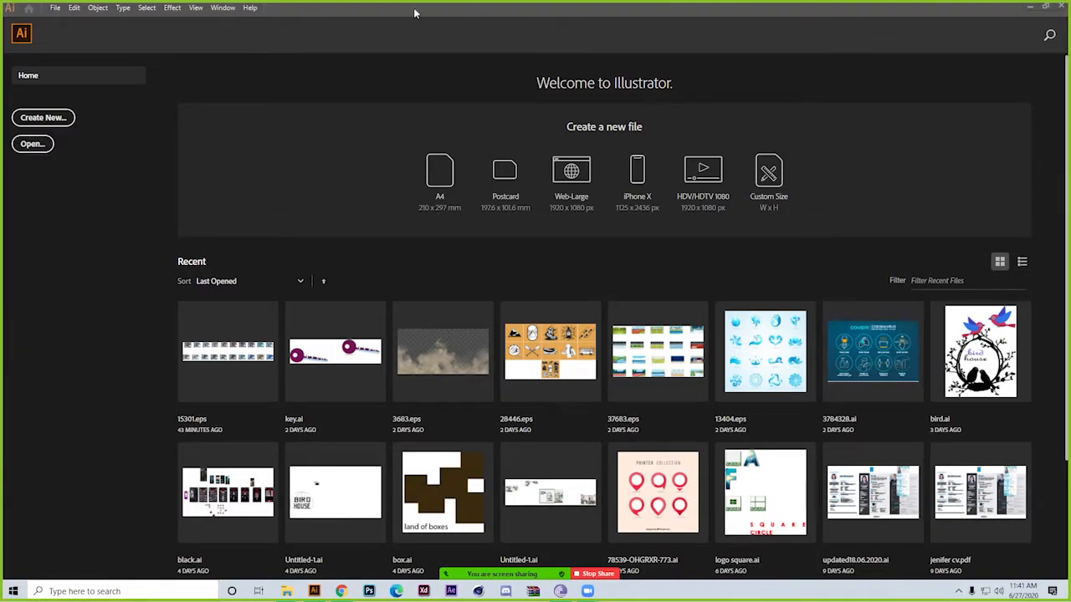
pyautogui.click(56, 10)
pyautogui.moveTo(100, 8)
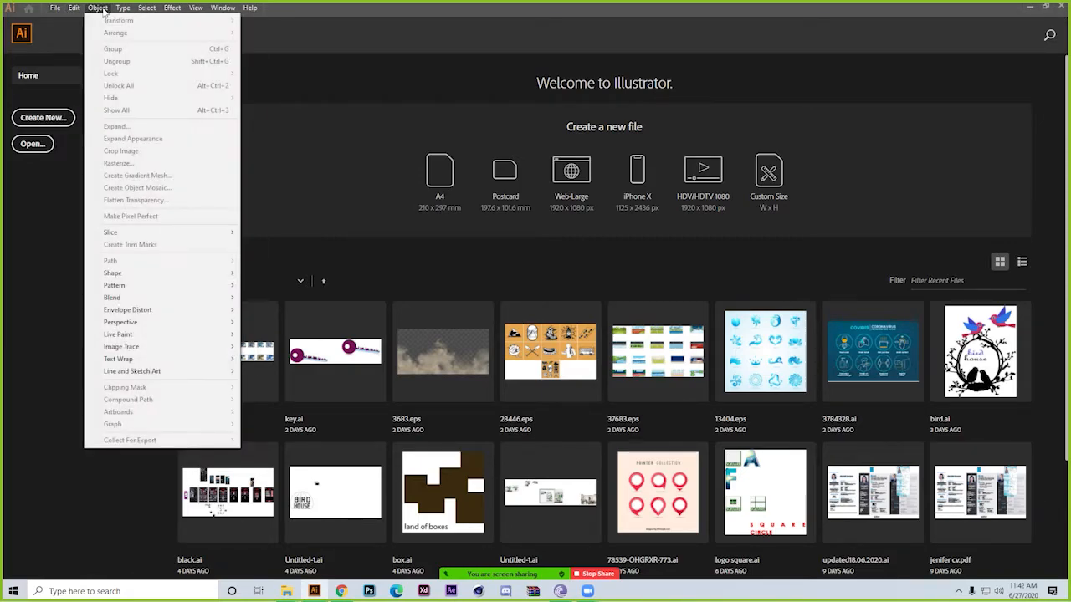
pyautogui.moveTo(234, 9)
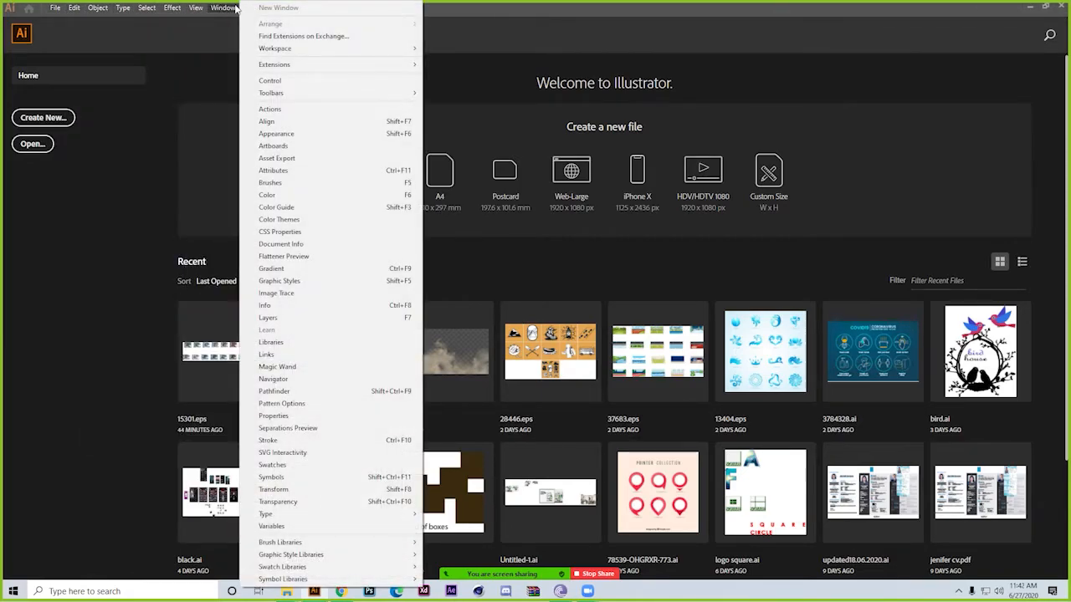
pyautogui.moveTo(195, 9)
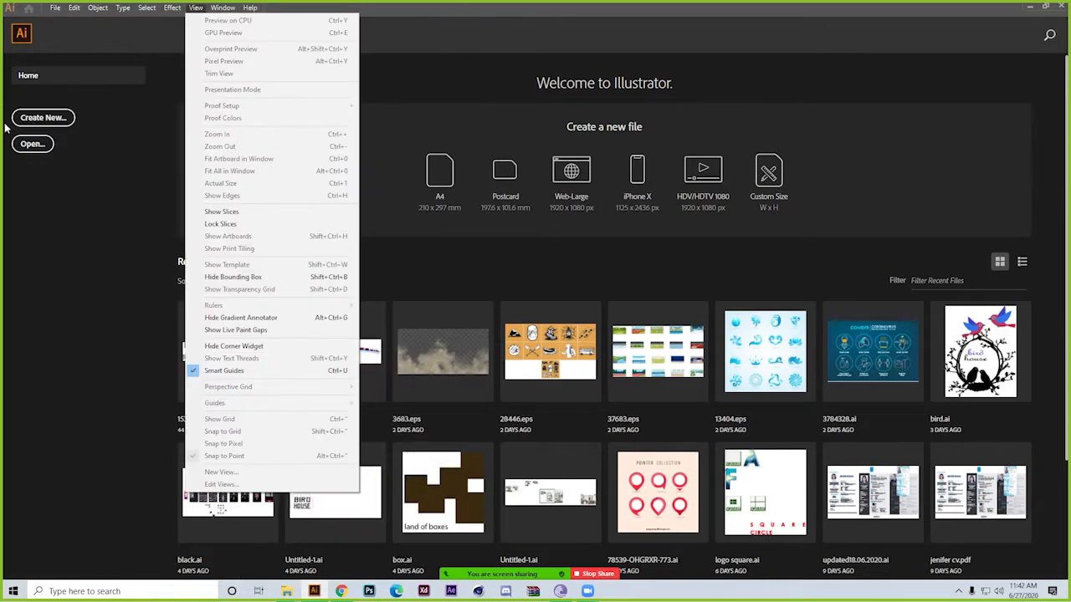
# Start a new document and review the Mobile, Web, Print, Film & Video, Art & Illustration and Saved presets, ending on the recent ones
pyautogui.click(48, 119)
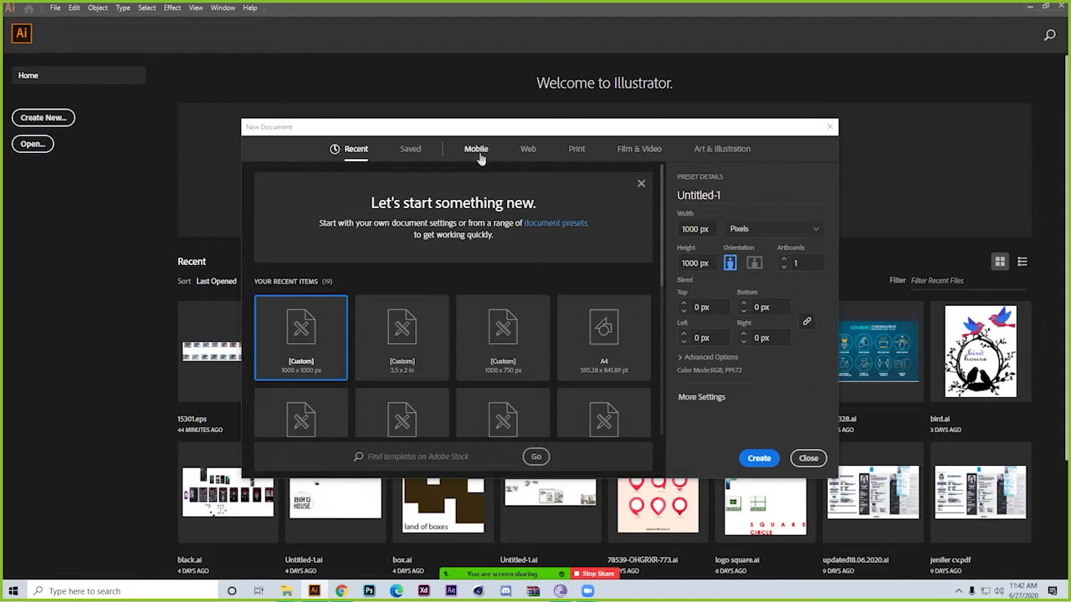
pyautogui.click(476, 153)
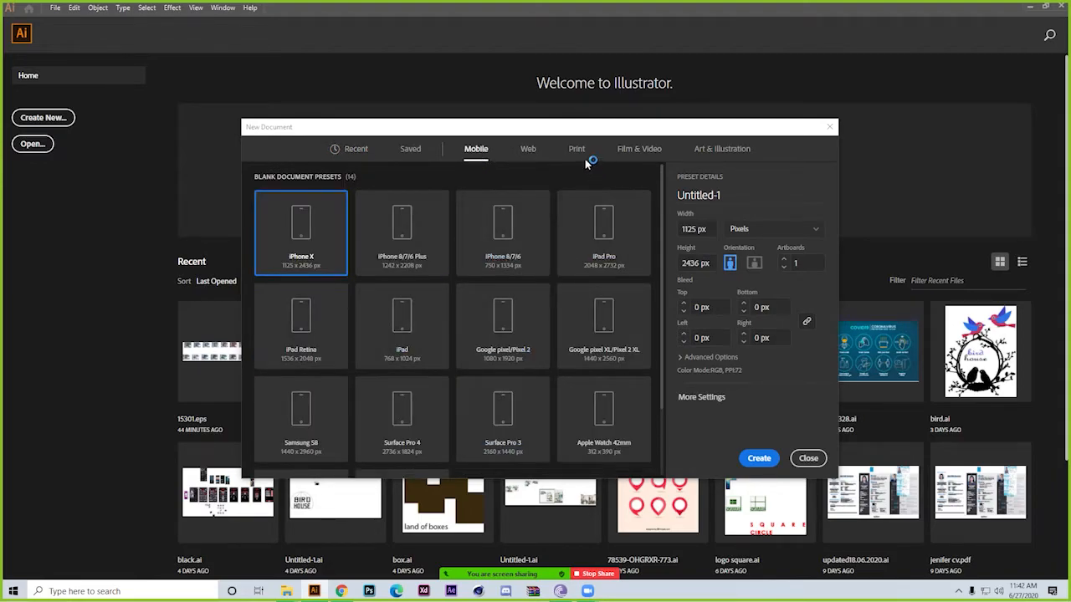
pyautogui.click(527, 150)
pyautogui.click(576, 149)
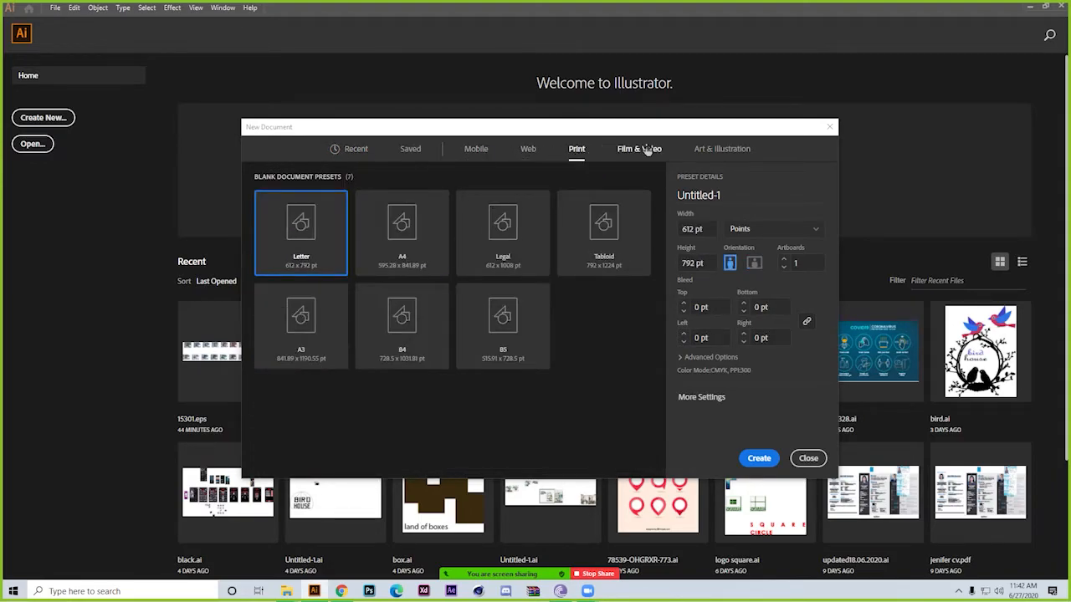
pyautogui.click(639, 149)
pyautogui.click(721, 149)
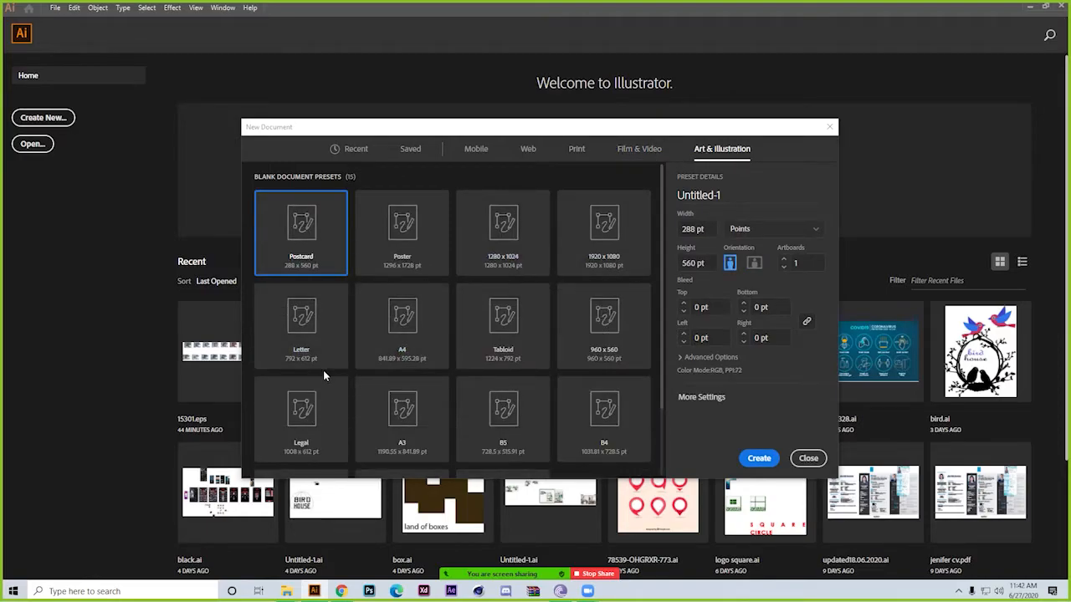
pyautogui.scroll(-1, 323, 369)
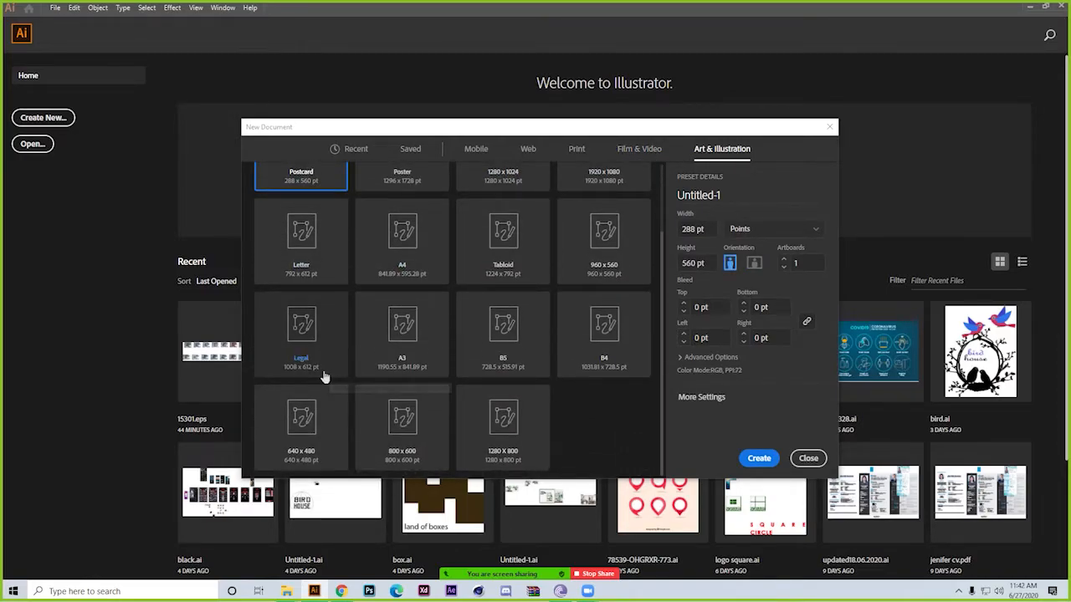
pyautogui.scroll(1, 324, 377)
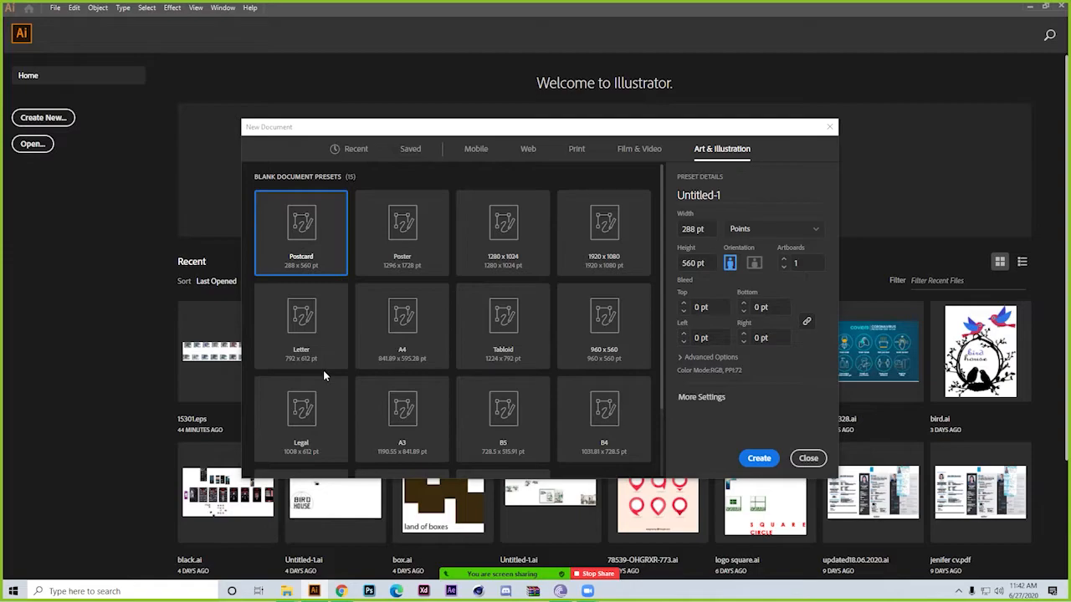
pyautogui.click(400, 148)
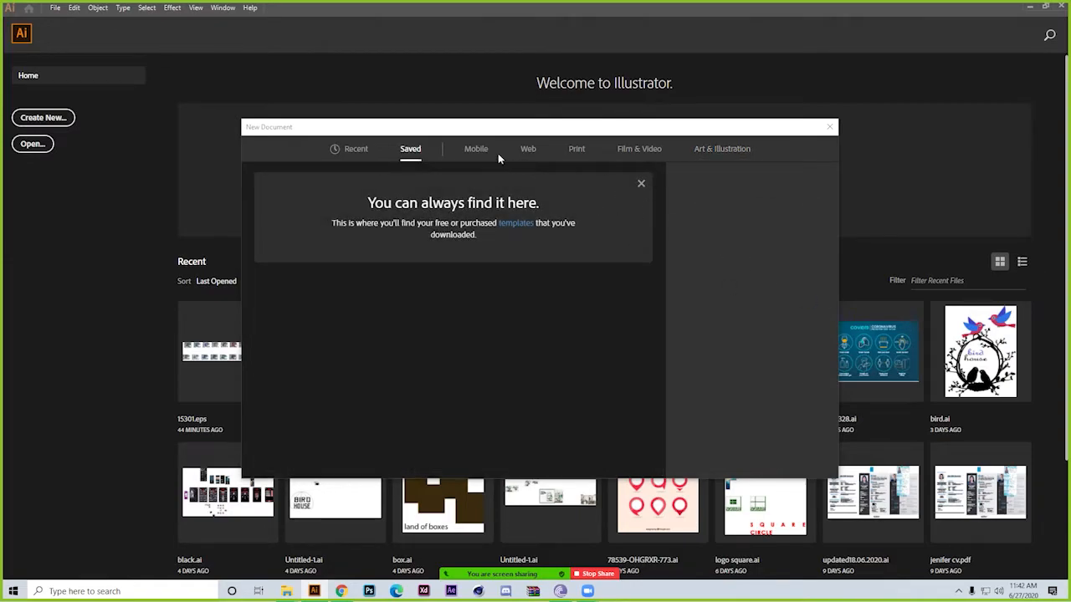
pyautogui.click(351, 148)
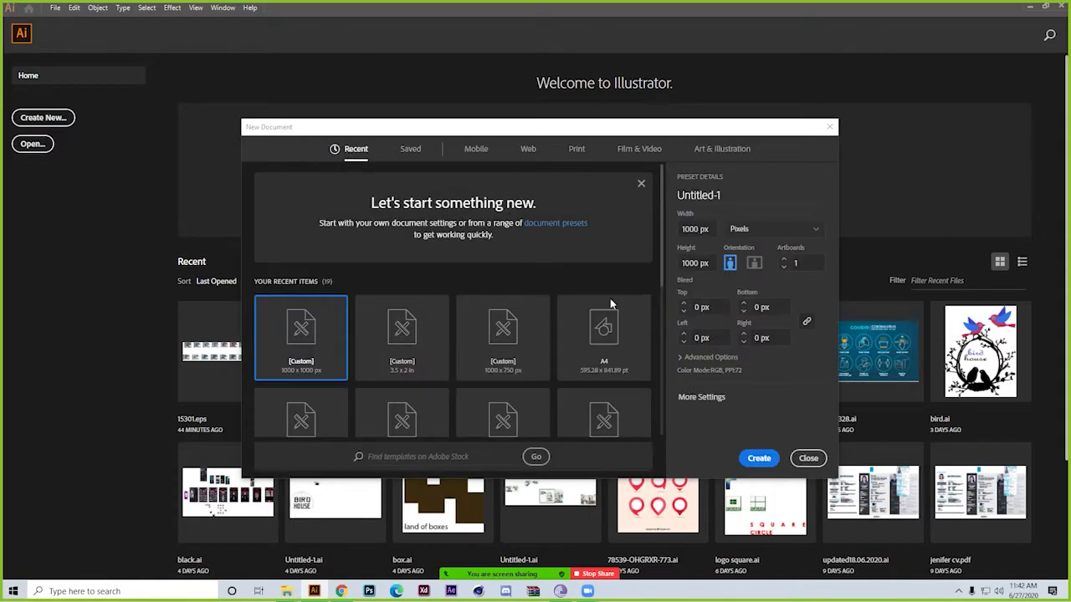
# Name the new document marco and choose Pixels as its unit
pyautogui.click(726, 196)
pyautogui.doubleClick(725, 195)
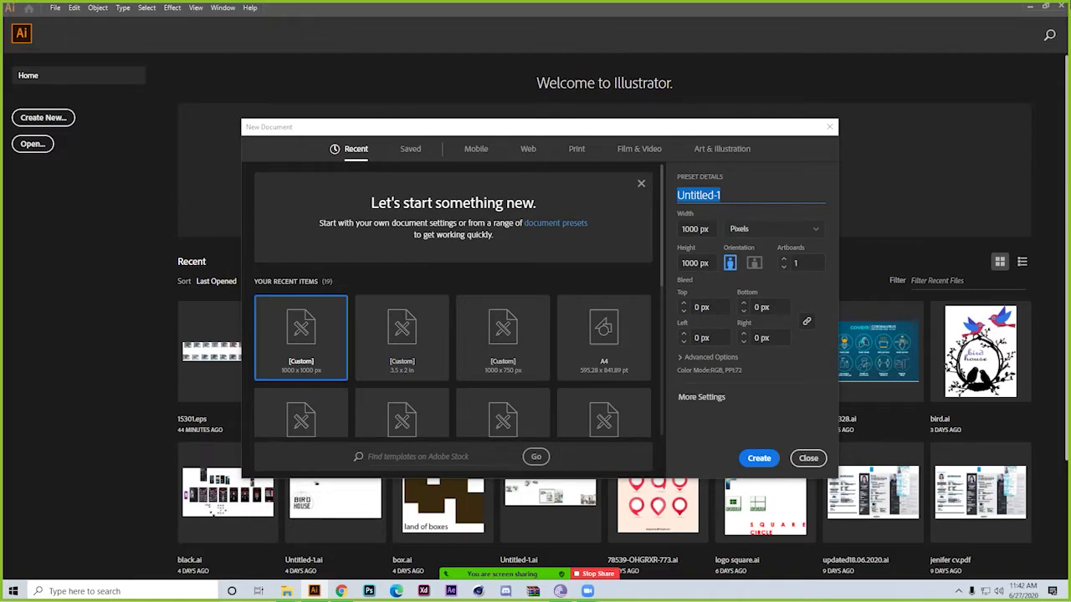
pyautogui.write('marco')
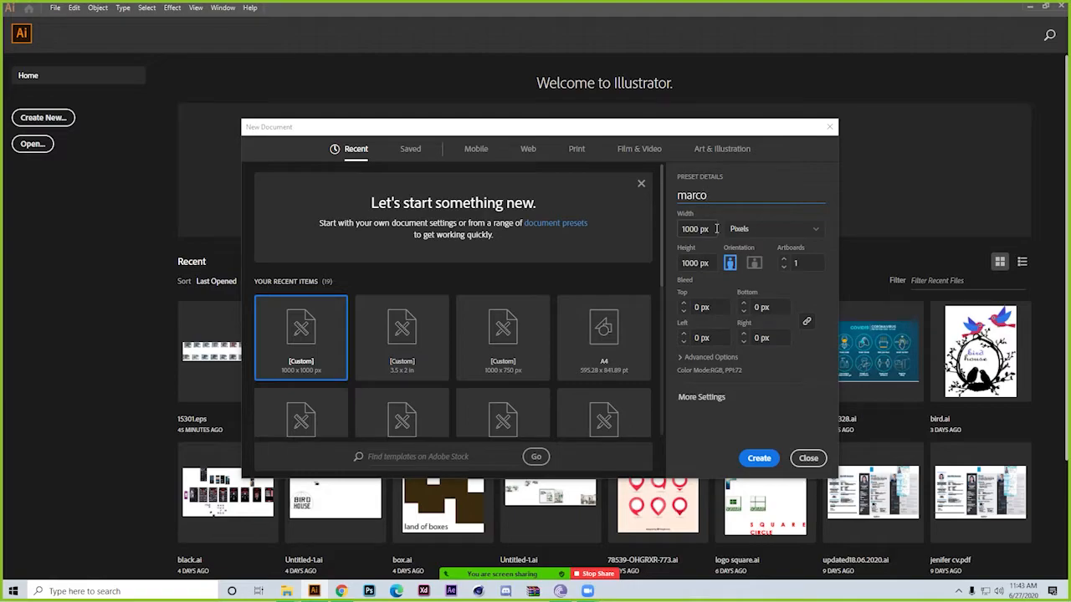
pyautogui.click(780, 233)
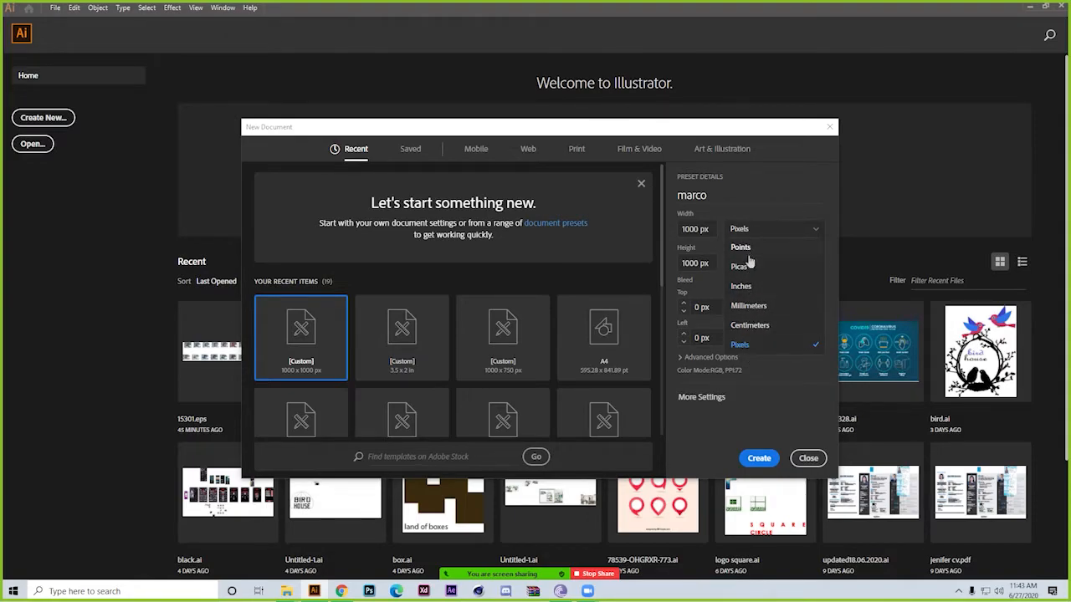
pyautogui.click(754, 350)
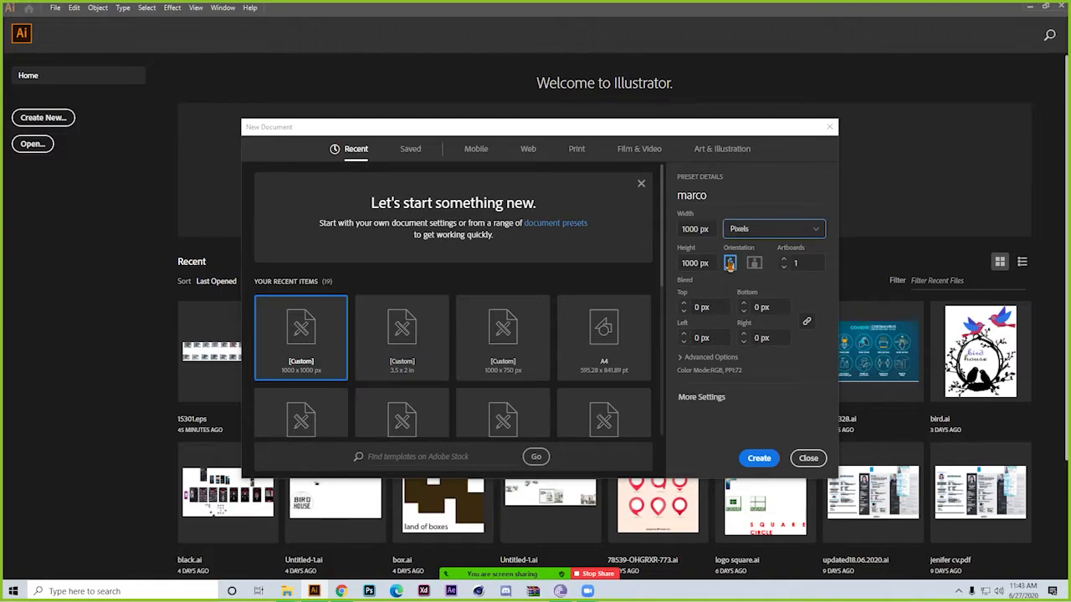
# Set the document's width and height to 1000 px each with portrait orientation
pyautogui.click(754, 266)
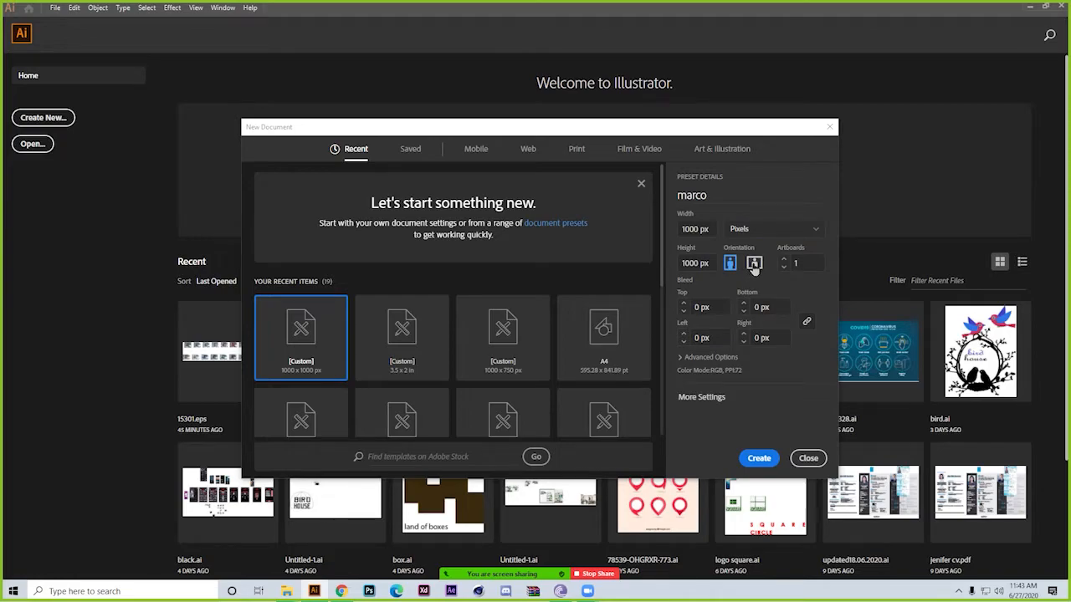
pyautogui.click(684, 228)
pyautogui.write('100')
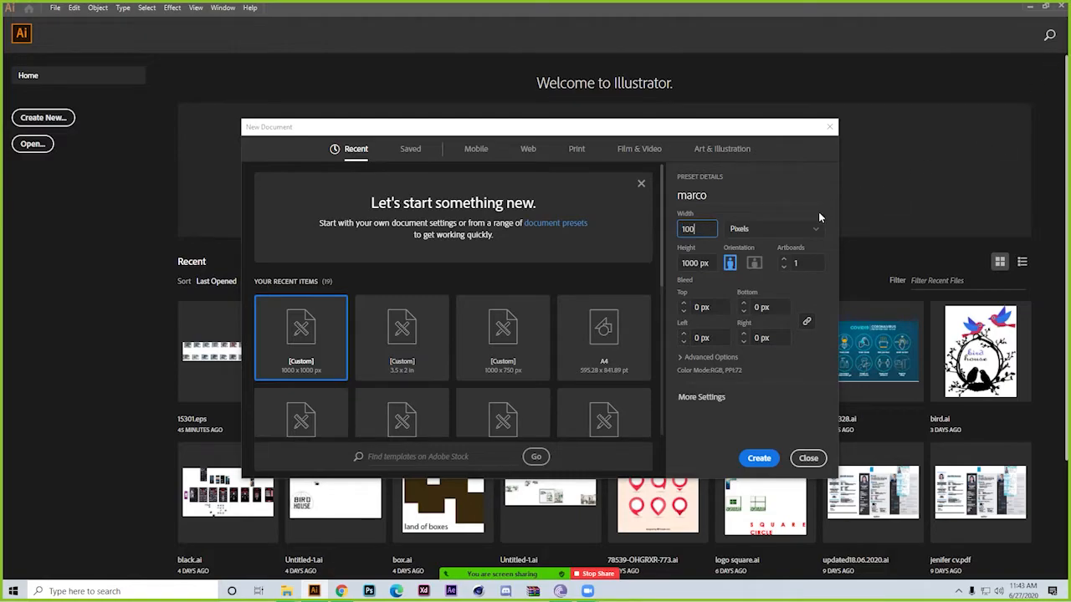
pyautogui.click(754, 263)
pyautogui.click(691, 265)
pyautogui.write('1000')
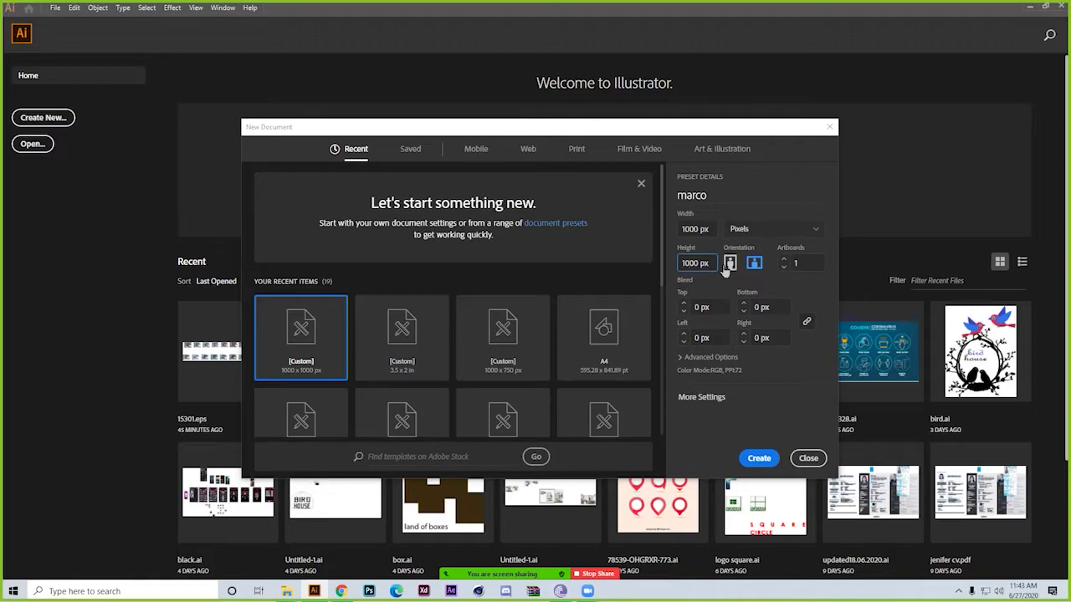
pyautogui.click(730, 263)
# Set the number of artboards to 1
pyautogui.click(784, 261)
pyautogui.click(783, 261)
pyautogui.click(784, 261)
pyautogui.click(784, 261)
pyautogui.click(796, 264)
pyautogui.write('1')
pyautogui.click(801, 287)
# Try the bleed with the sides linked and unlinked, ending with a linked 4 px bleed on all four sides
pyautogui.click(684, 305)
pyautogui.click(684, 305)
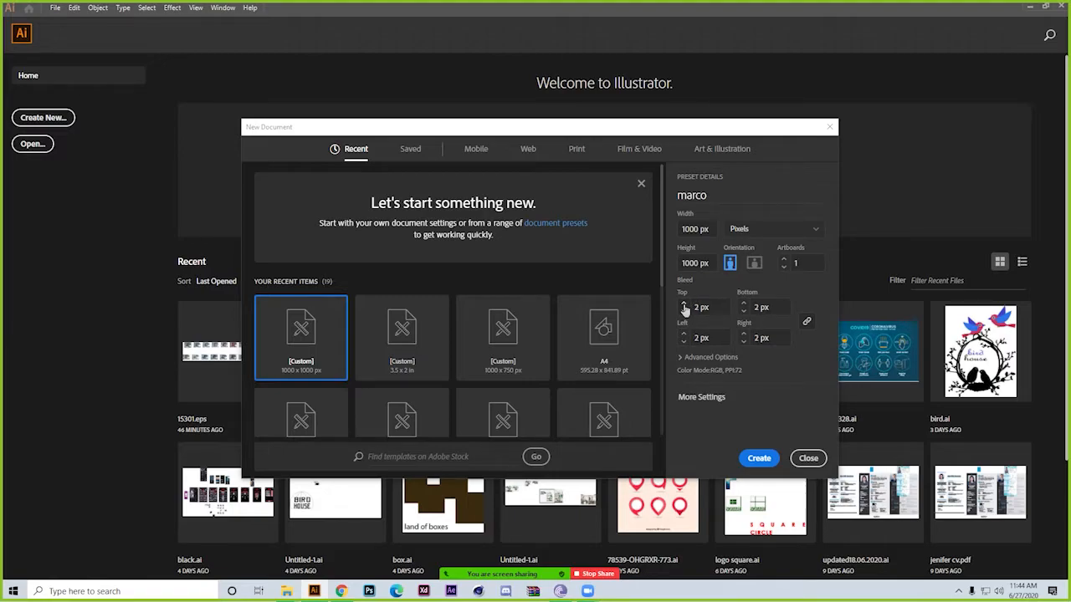
pyautogui.click(808, 323)
pyautogui.click(744, 306)
pyautogui.click(744, 306)
pyautogui.click(745, 307)
pyautogui.click(745, 306)
pyautogui.click(744, 311)
pyautogui.click(744, 311)
pyautogui.click(743, 311)
pyautogui.click(743, 311)
pyautogui.click(807, 321)
pyautogui.click(684, 304)
pyautogui.click(683, 304)
# Expand the advanced document options and review the color mode choices, keeping RGB Color
pyautogui.click(682, 358)
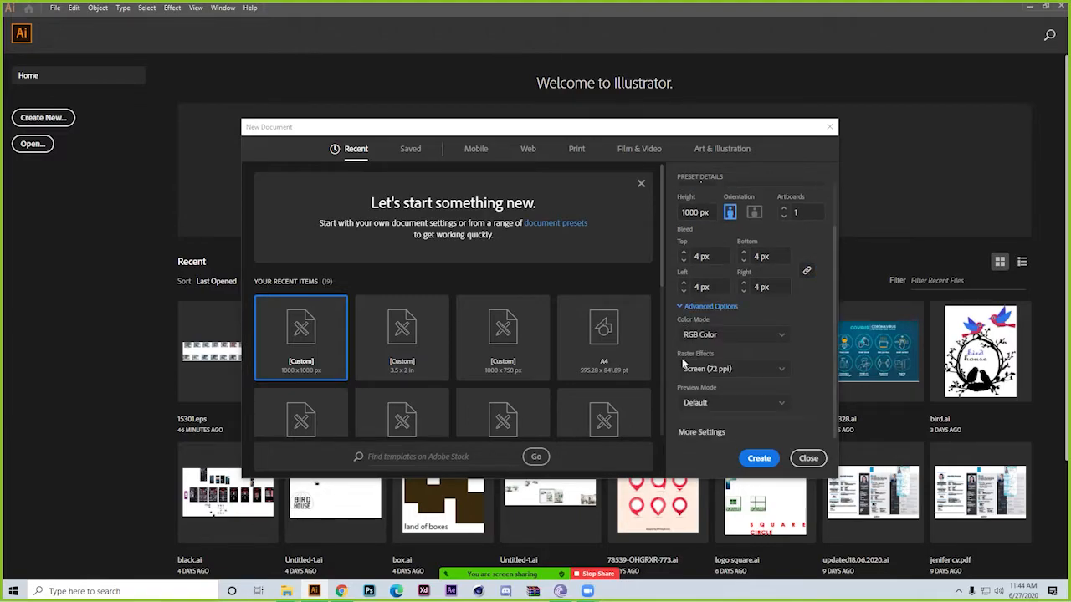
pyautogui.click(757, 337)
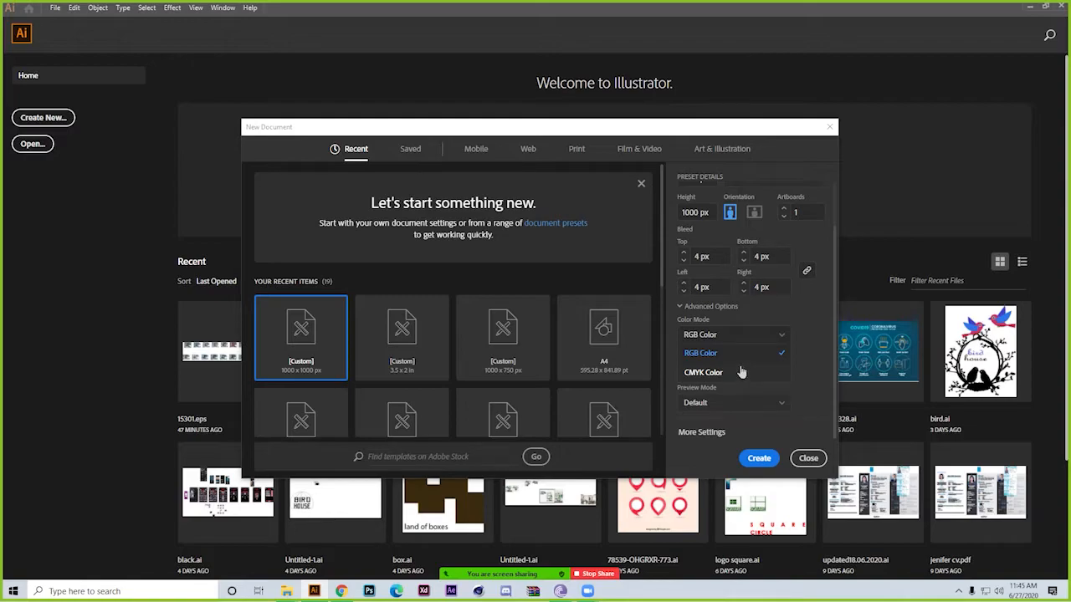
pyautogui.click(783, 336)
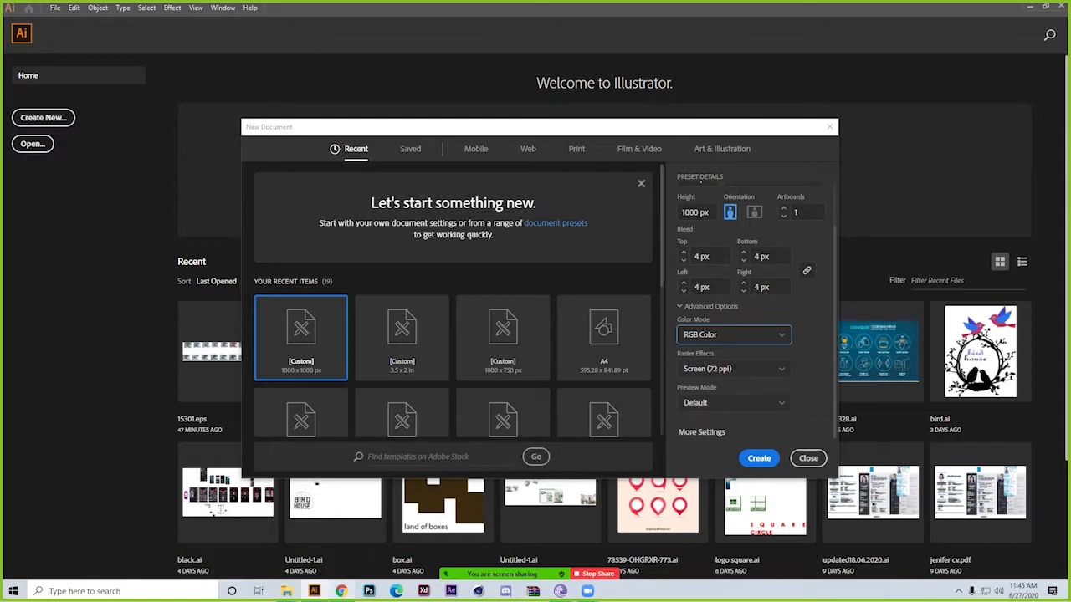
# Switch to File Explorer and open the personal work folder on the data work (E:) drive
pyautogui.moveTo(289, 594)
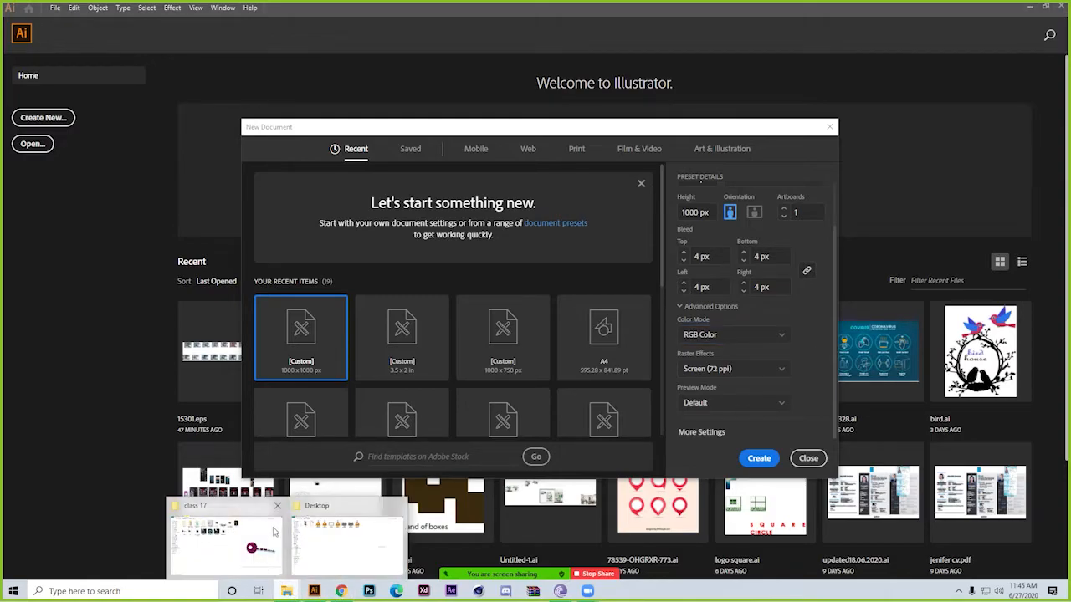
pyautogui.click(246, 524)
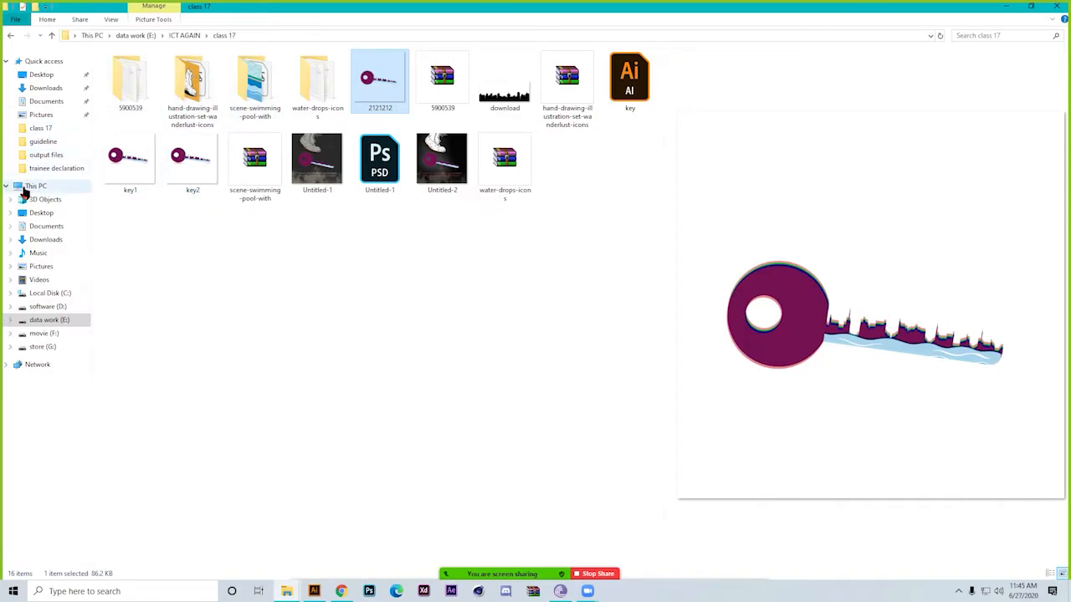
pyautogui.click(33, 185)
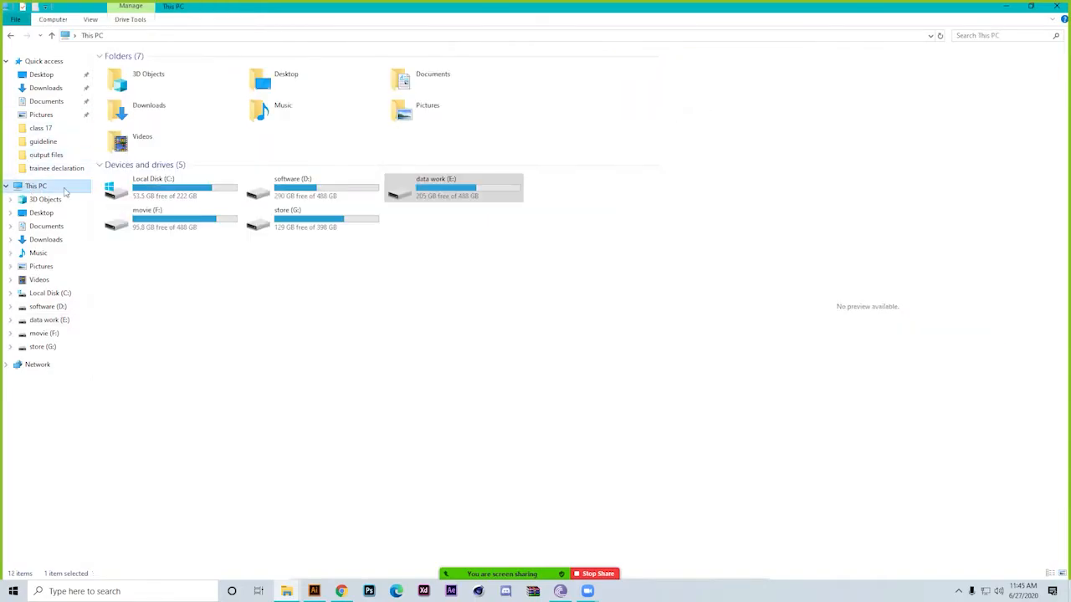
pyautogui.doubleClick(422, 194)
pyautogui.doubleClick(153, 176)
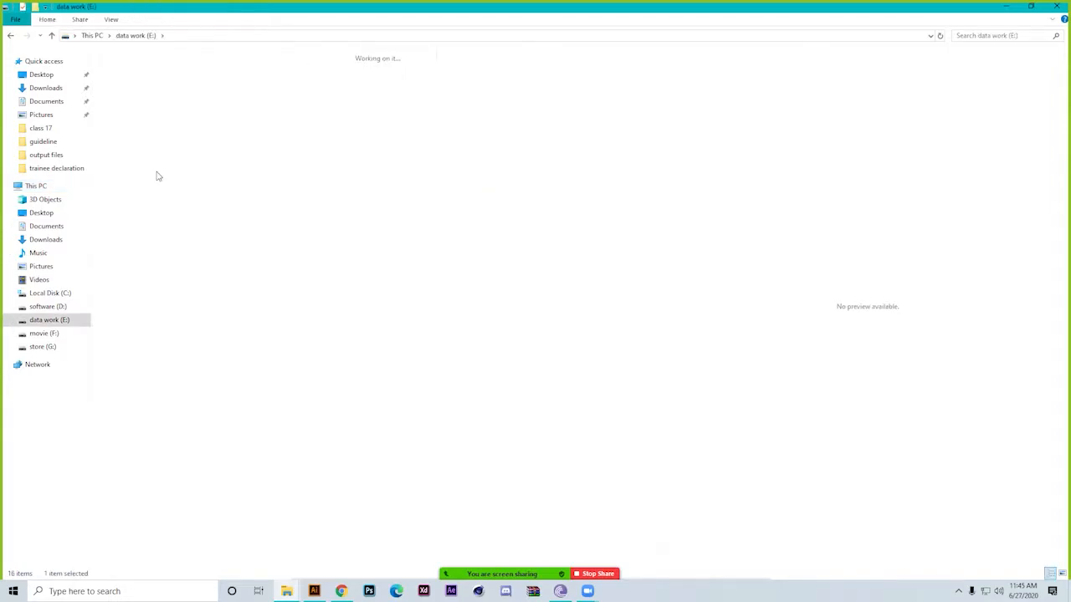
# Find and open the person-named project folder located between the mujib folder and New folder
pyautogui.click(331, 130)
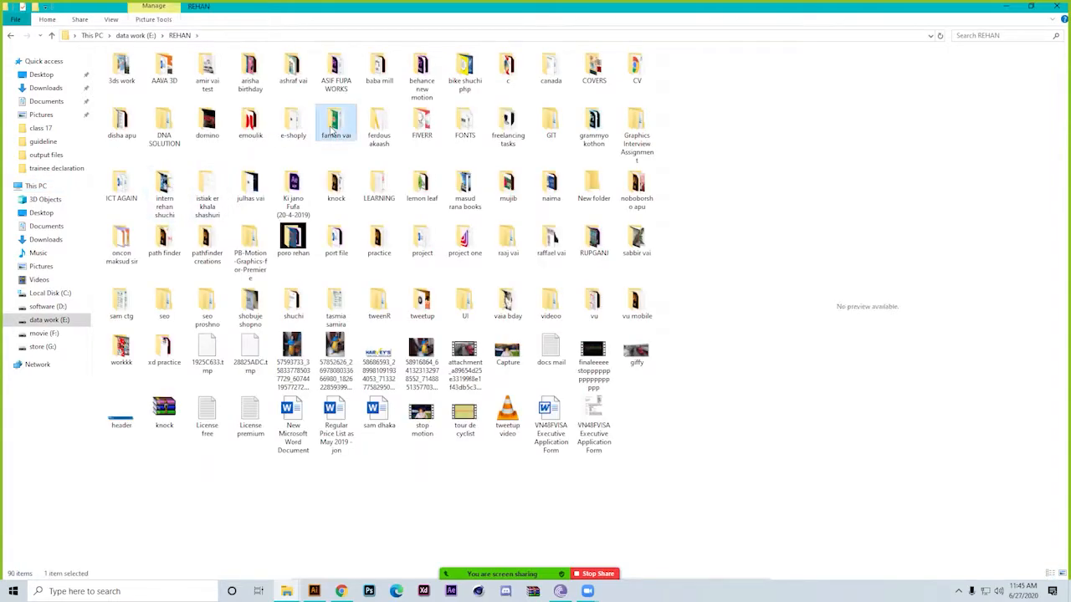
pyautogui.press('d')
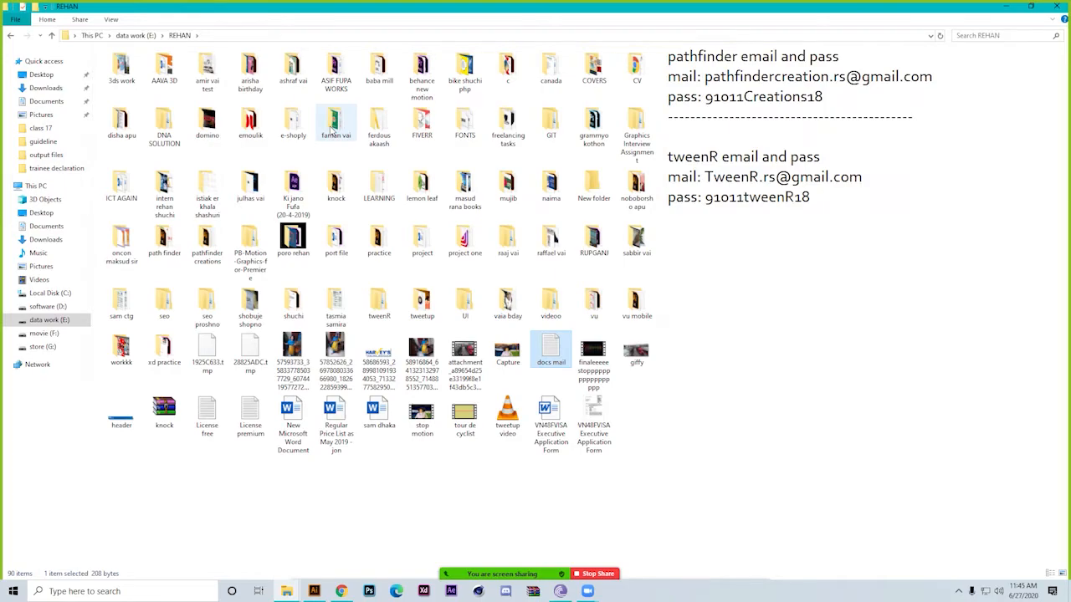
pyautogui.press('n')
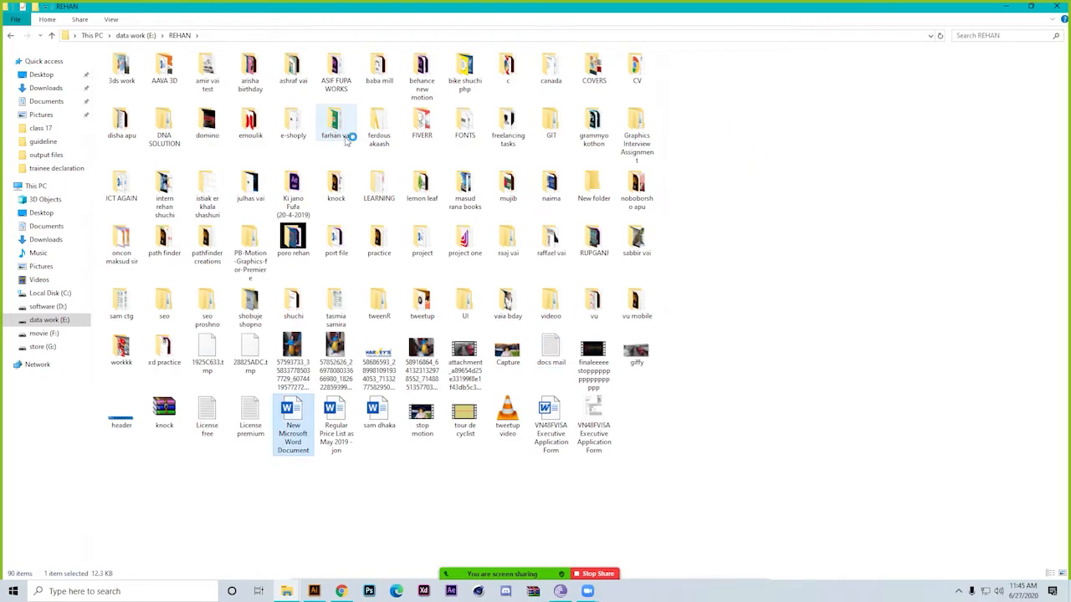
pyautogui.click(594, 129)
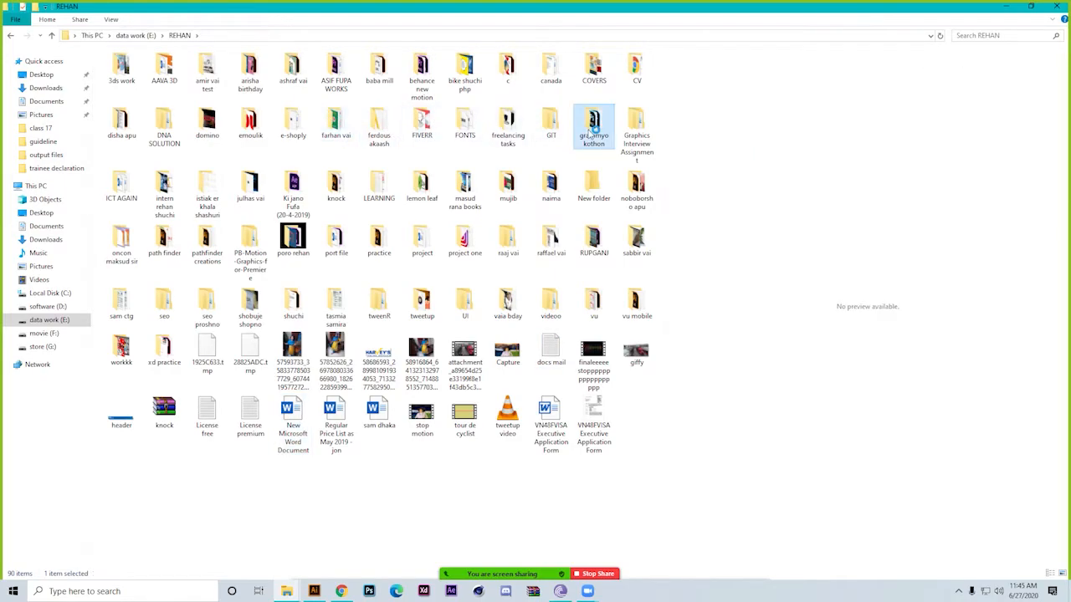
pyautogui.doubleClick(553, 189)
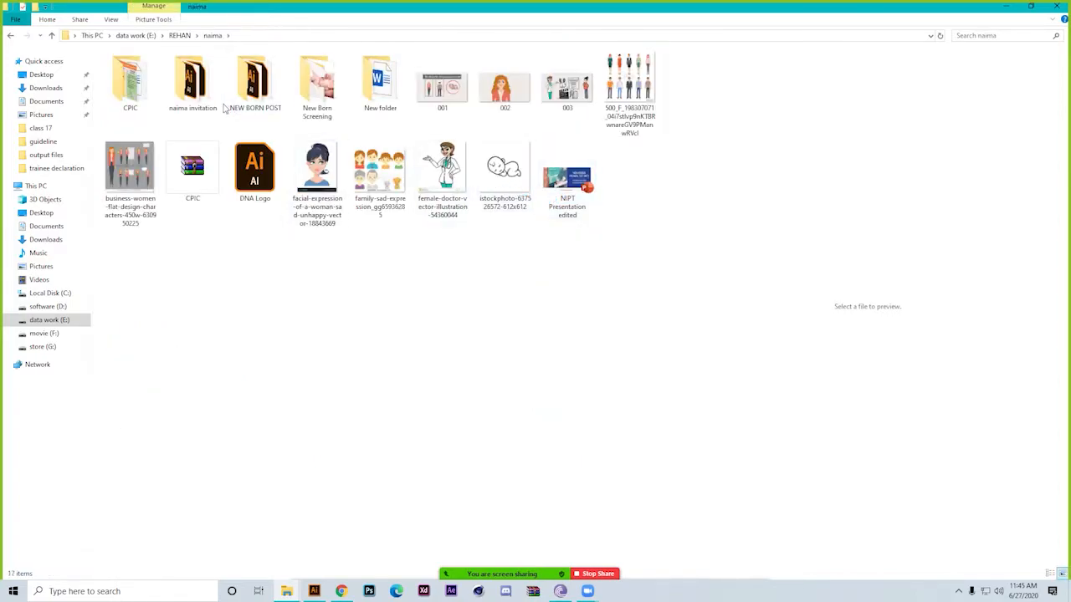
# Open the CPIC project folder, look through its files, and open the final subfolder
pyautogui.doubleClick(125, 91)
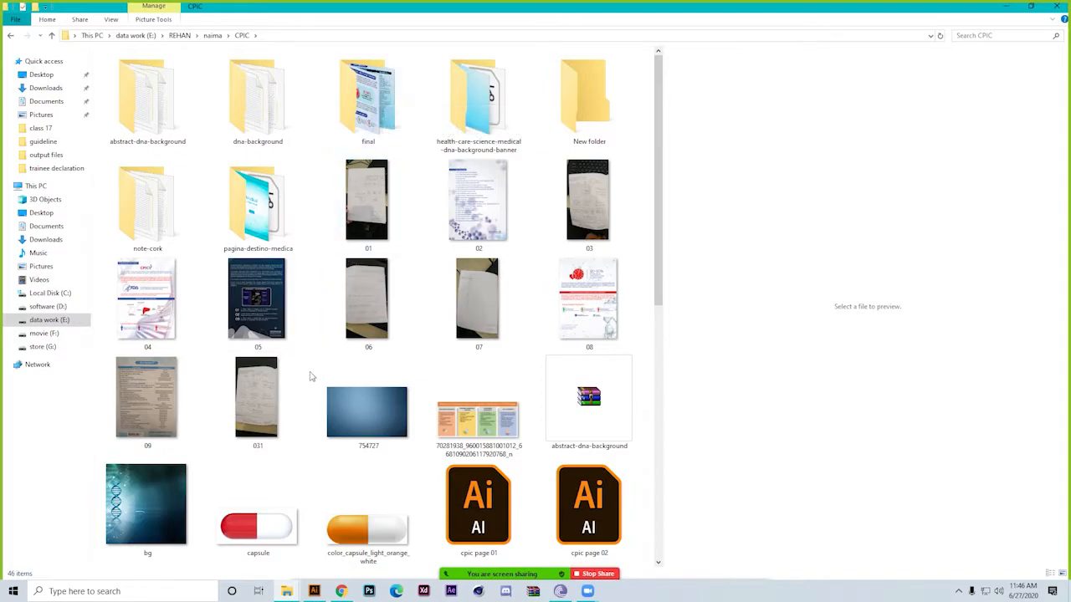
pyautogui.scroll(-5, 314, 372)
pyautogui.scroll(5, 326, 441)
pyautogui.scroll(-5, 326, 441)
pyautogui.scroll(5, 327, 441)
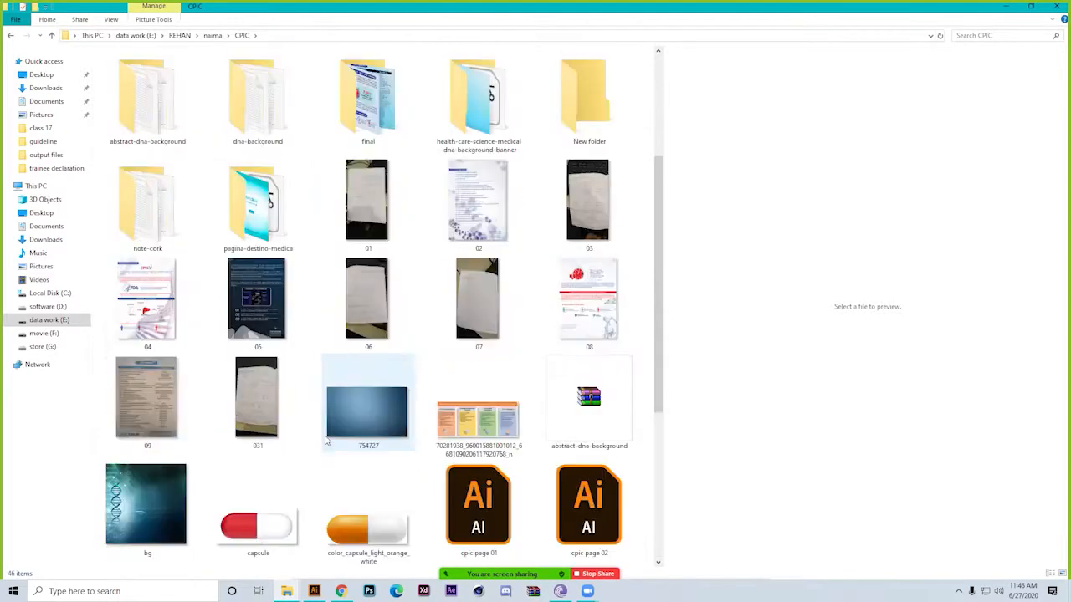
pyautogui.doubleClick(382, 125)
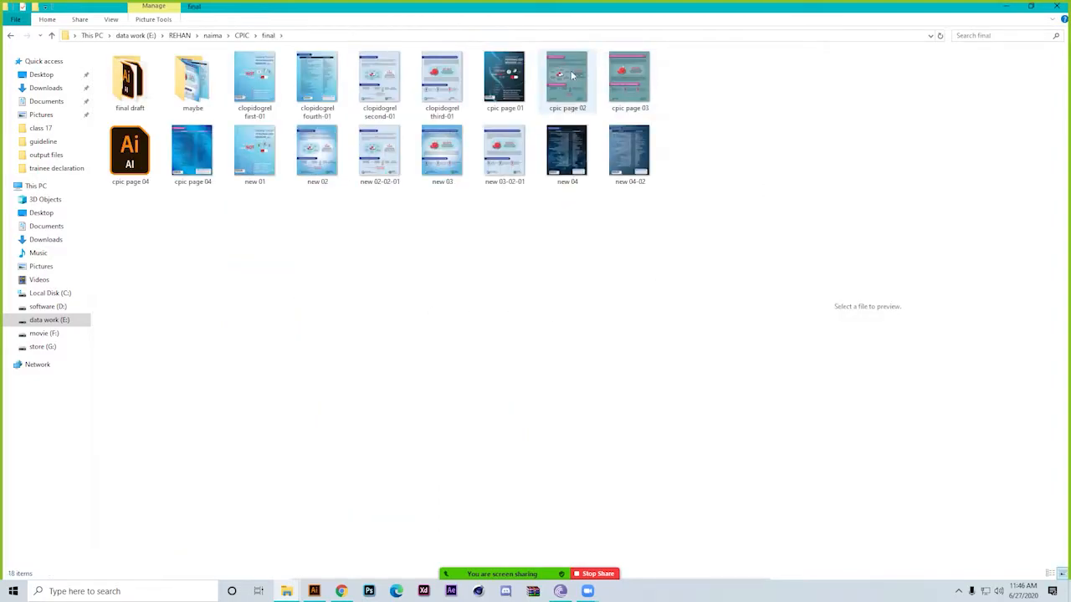
# Compare the cpic page 02 preview with new 02 opened in Photos, close Photos, and preview new 03-02-01
pyautogui.click(569, 76)
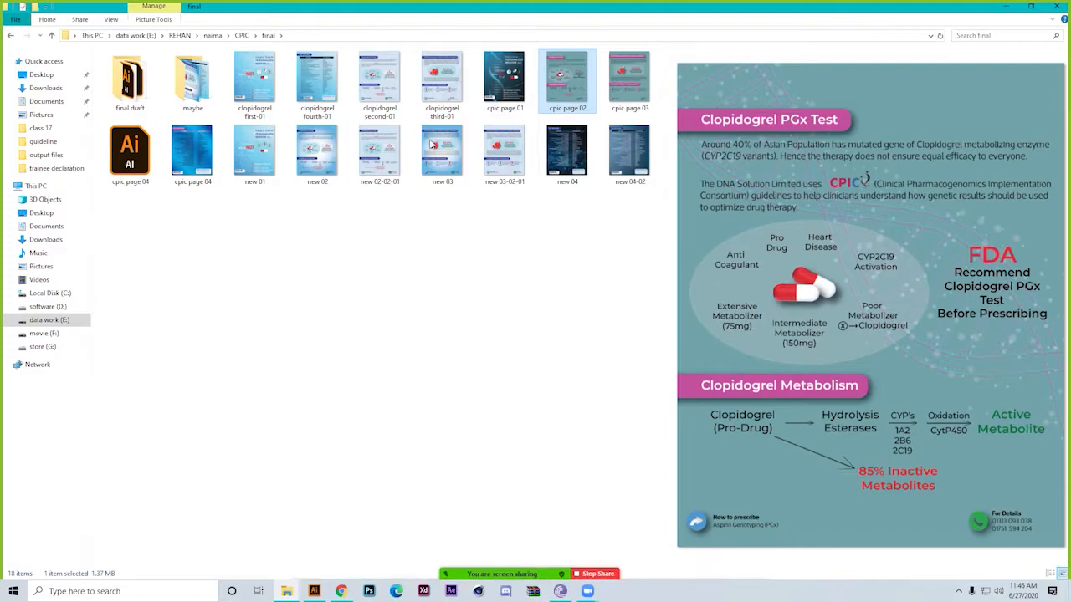
pyautogui.doubleClick(335, 170)
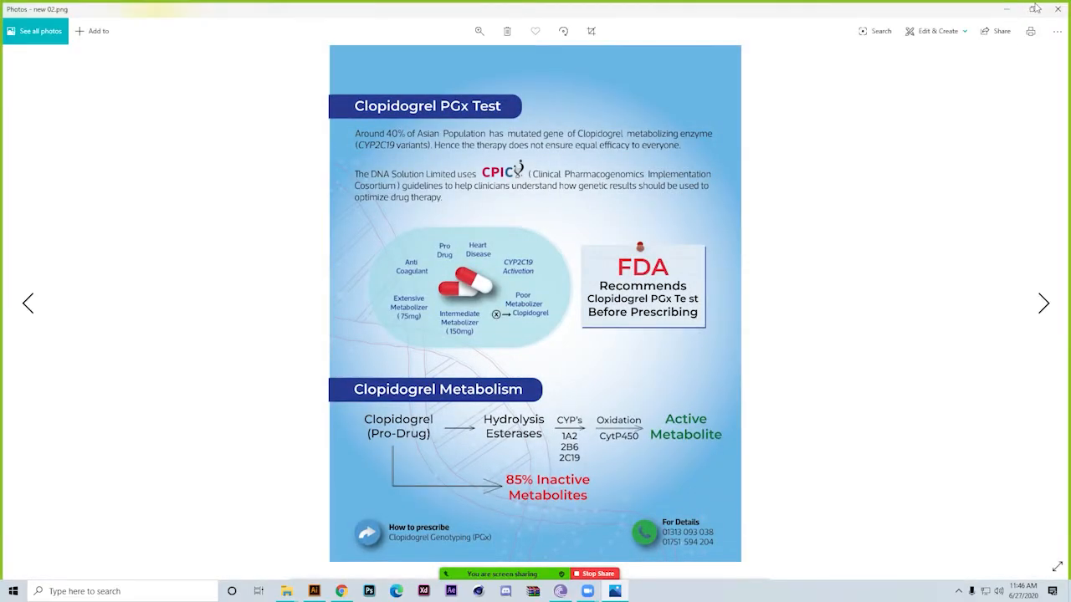
pyautogui.click(1035, 7)
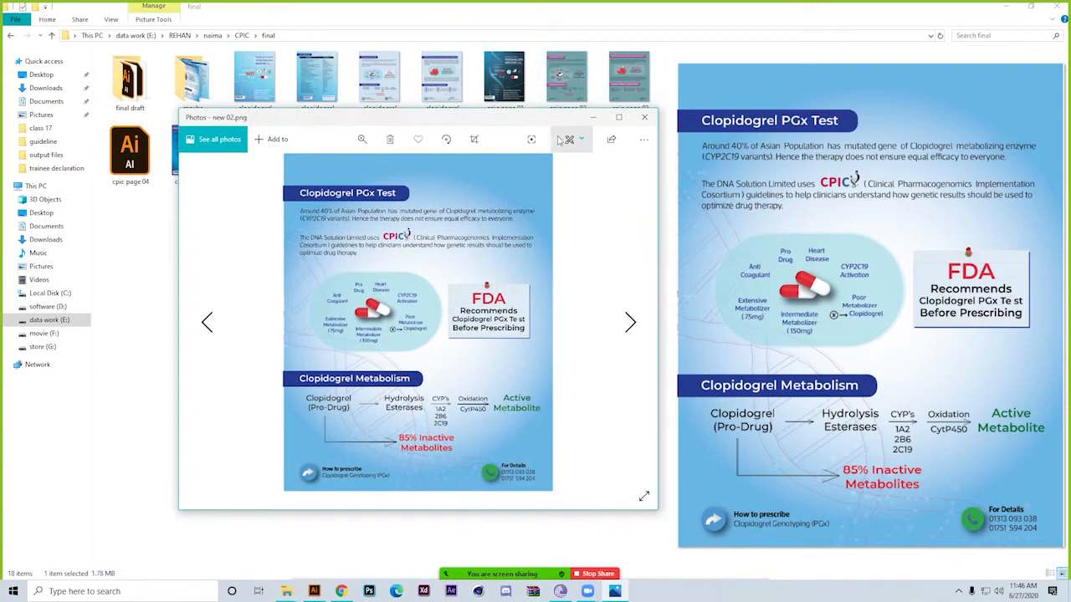
pyautogui.click(584, 106)
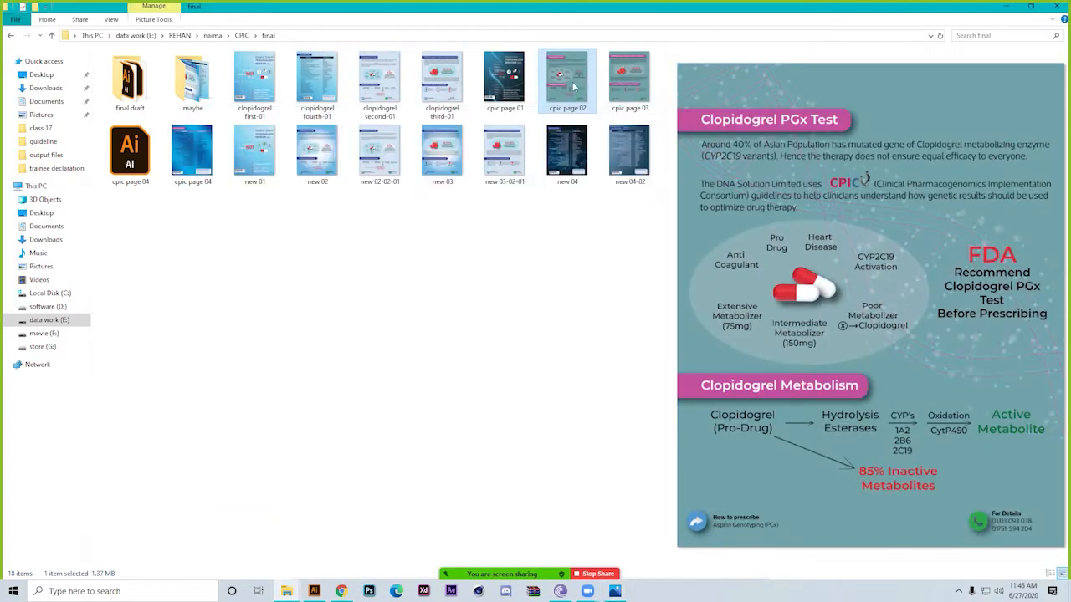
pyautogui.hotkey('alt', 'Tab')
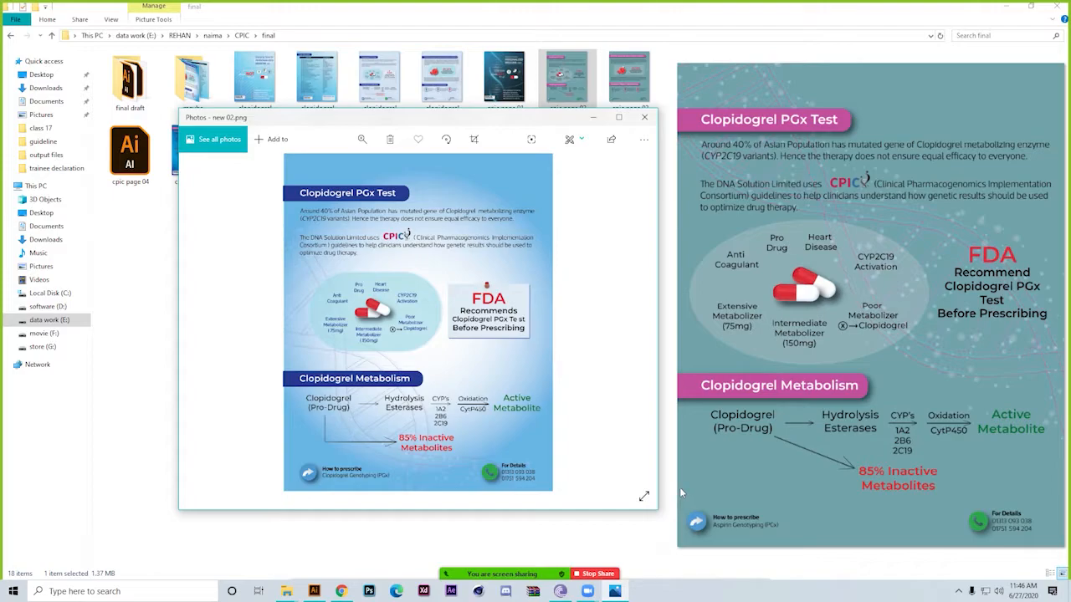
pyautogui.click(648, 119)
pyautogui.click(549, 251)
pyautogui.click(506, 183)
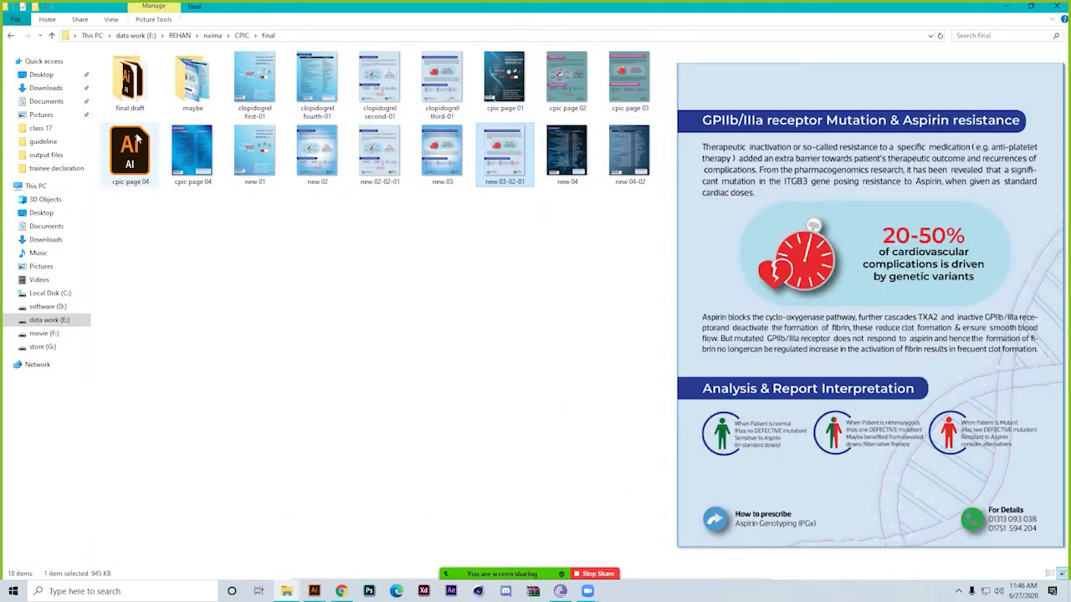
# Look through the page images in the maybe subfolder and return to the final folder
pyautogui.doubleClick(191, 79)
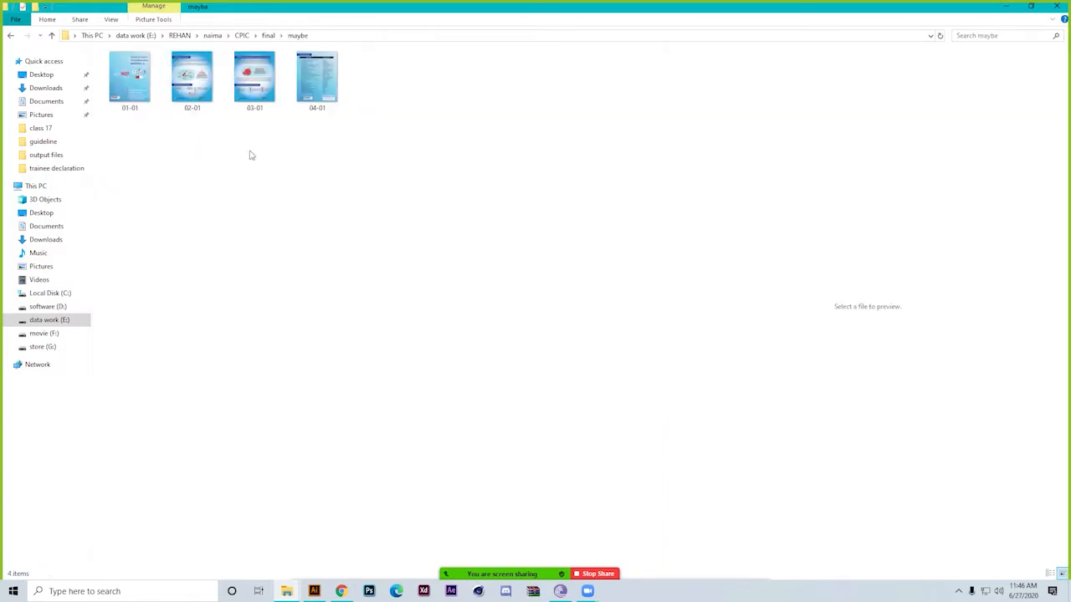
pyautogui.click(251, 84)
pyautogui.press('BackSpace')
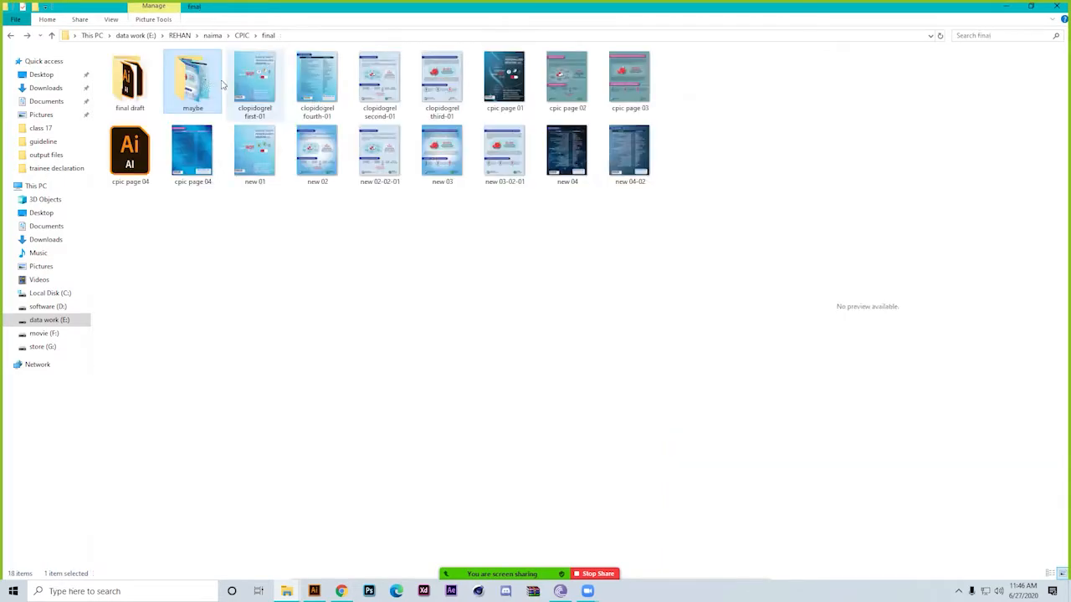
# Open the arekta final maybe last folder inside final draft > updated final, preview the PGx 01 and PGx 02 copies, and enlarge the thumbnails
pyautogui.doubleClick(129, 80)
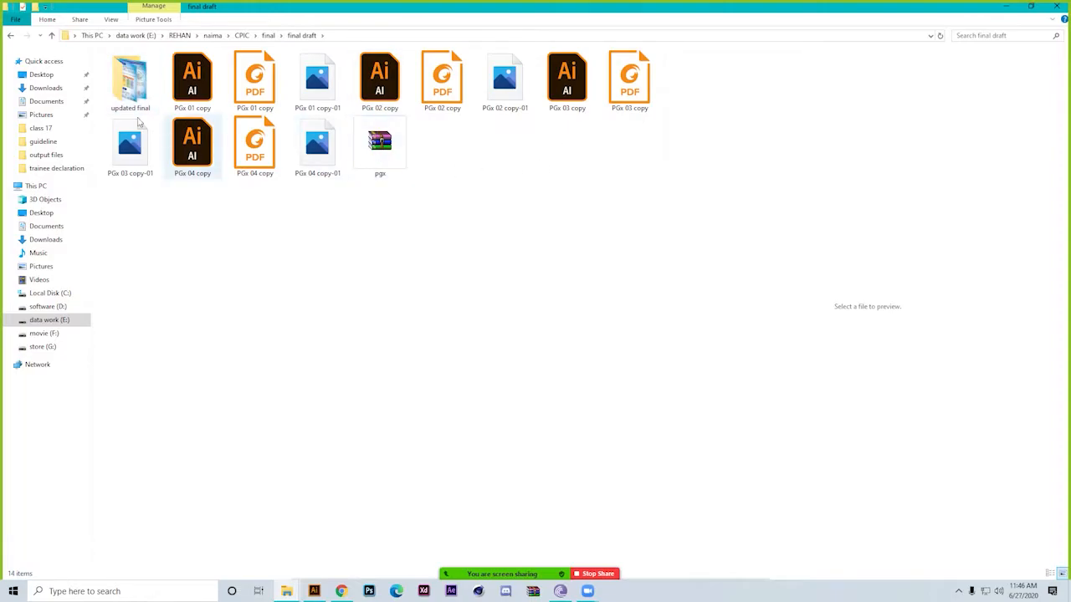
pyautogui.doubleClick(142, 94)
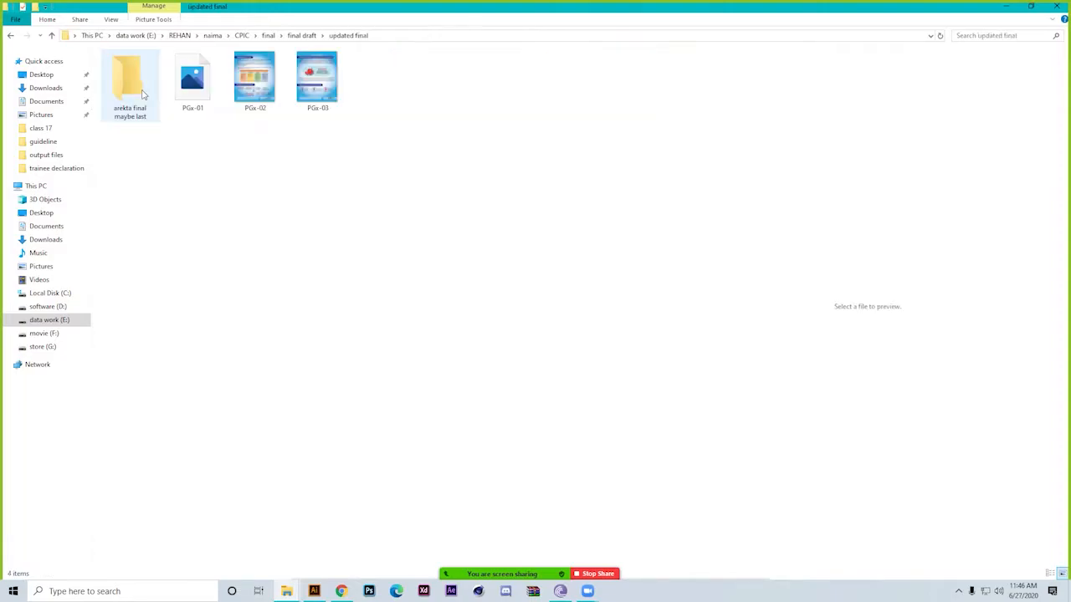
pyautogui.doubleClick(142, 95)
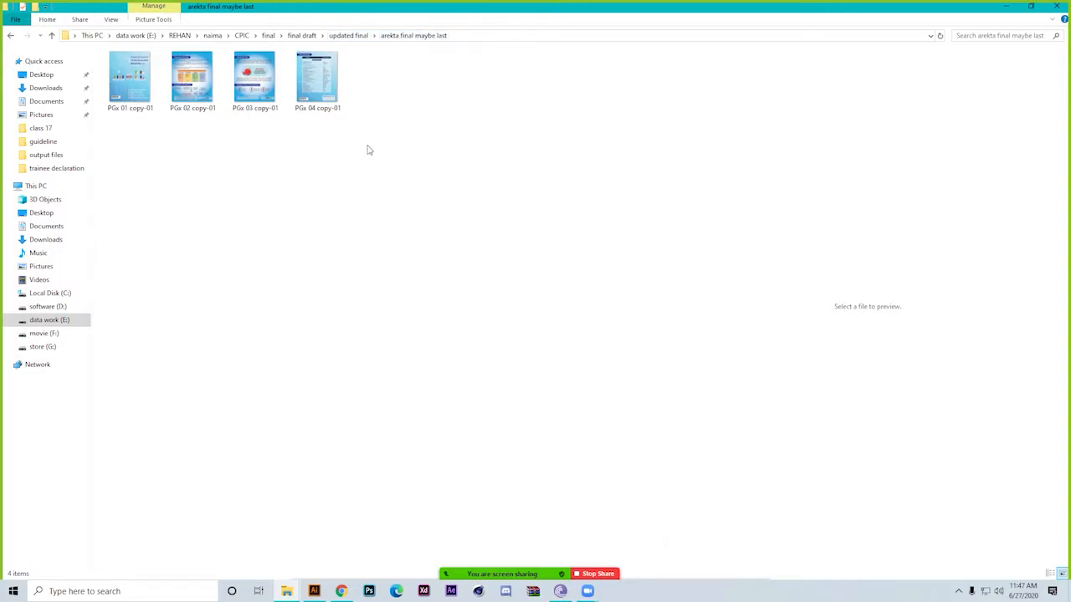
pyautogui.click(129, 80)
pyautogui.click(194, 81)
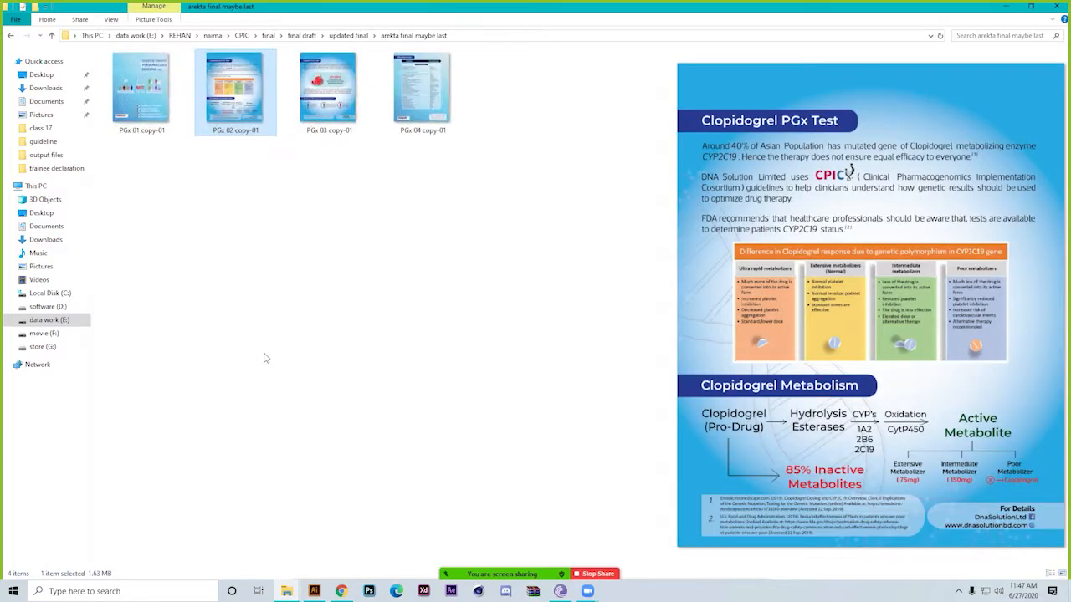
pyautogui.scroll(2, 264, 354)
pyautogui.click(428, 358)
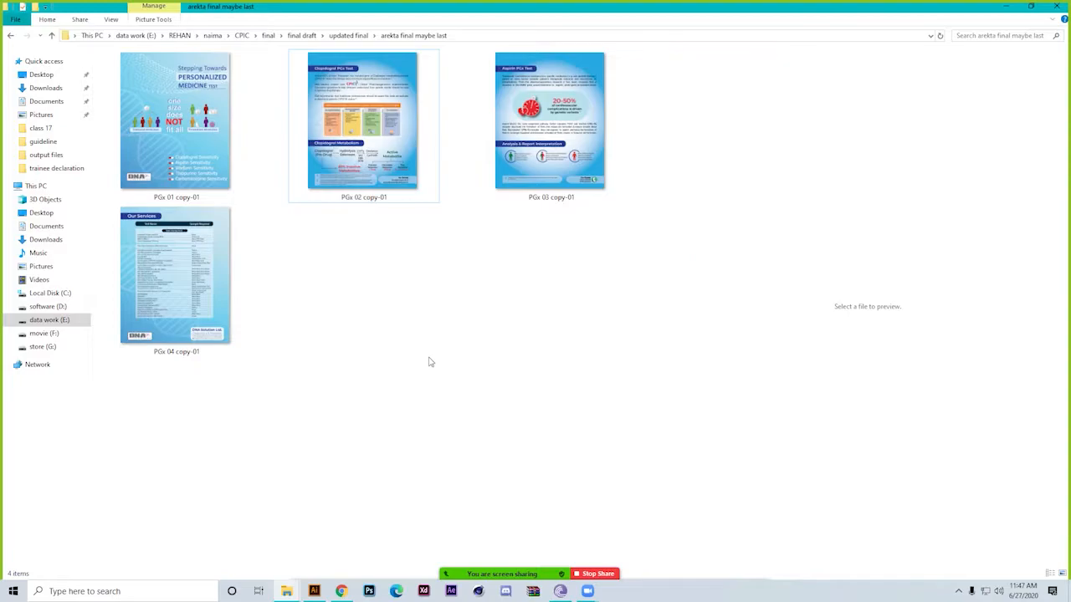
# Go back up through the CPIC project folders to the personal work folder and jump to the items starting with D
pyautogui.press('BackSpace')
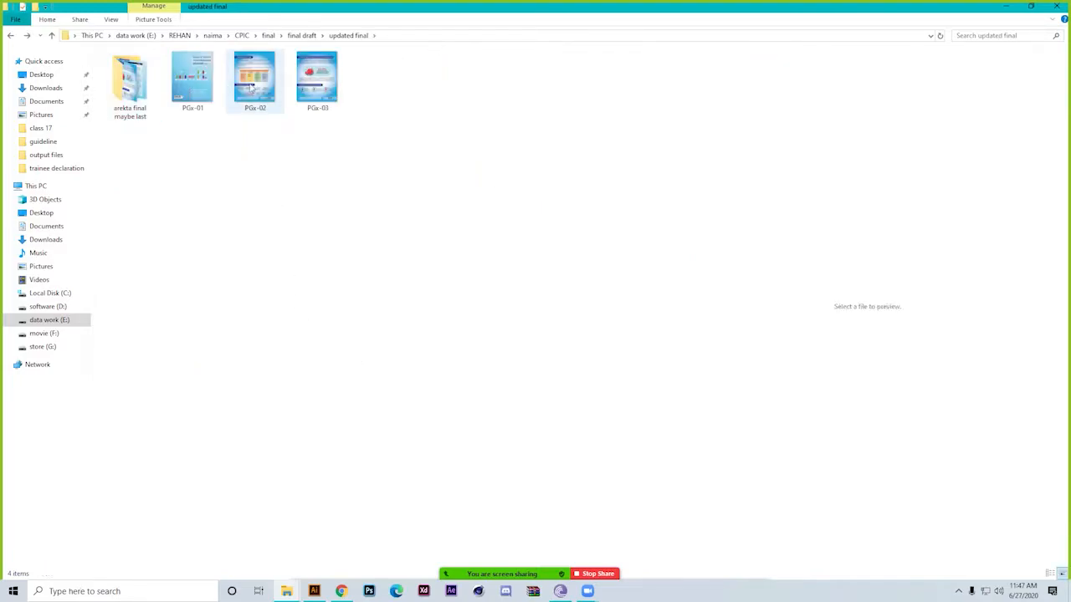
pyautogui.press('BackSpace')
pyautogui.press('BackSpace')
pyautogui.press('BackSpace')
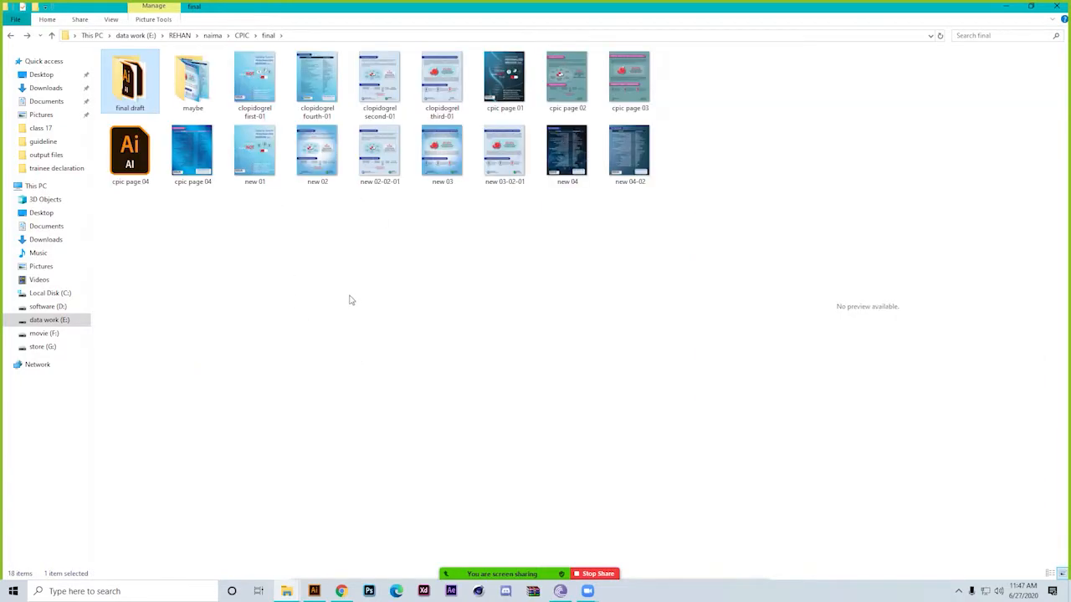
pyautogui.press('BackSpace')
pyautogui.press('BackSpace')
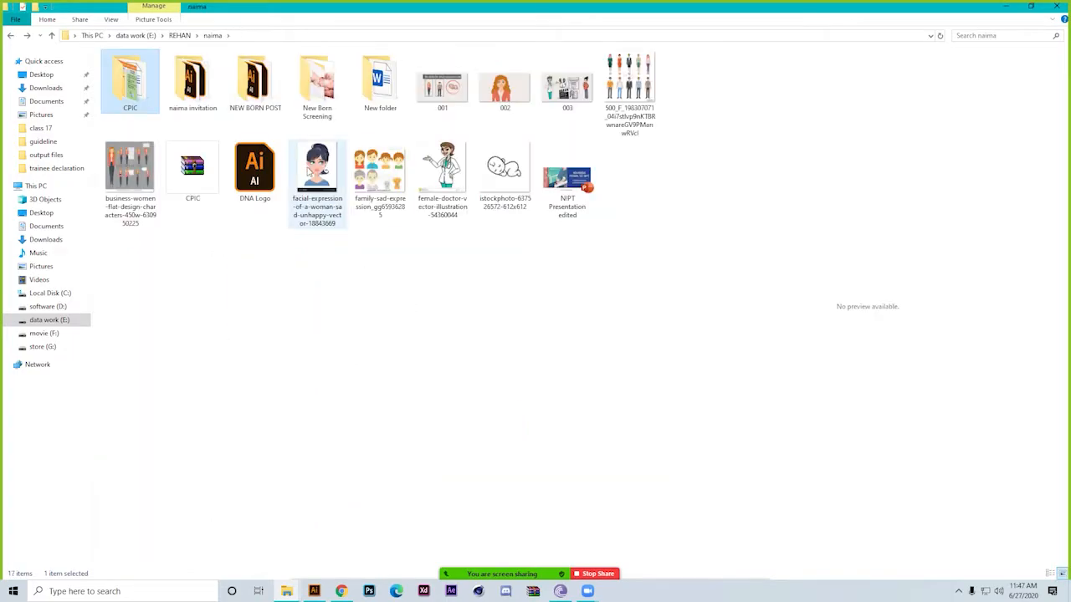
pyautogui.click(458, 259)
pyautogui.press('d')
pyautogui.press('d')
pyautogui.press('d')
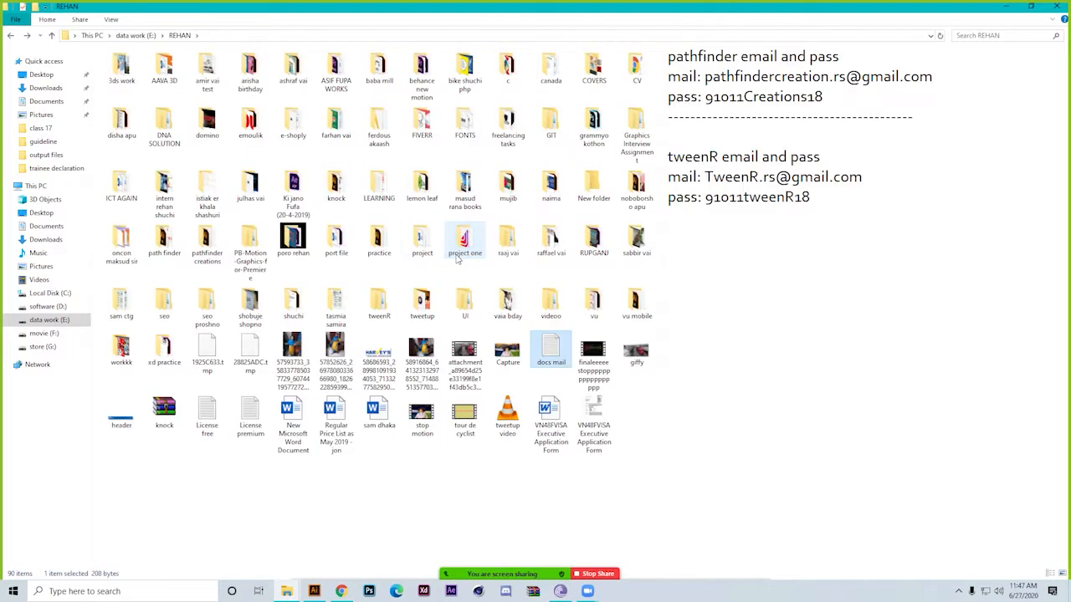
# Open the DNA SOLUTION folder and descend through its nested DNA SOLUTION folders to the one holding the project files
pyautogui.doubleClick(169, 141)
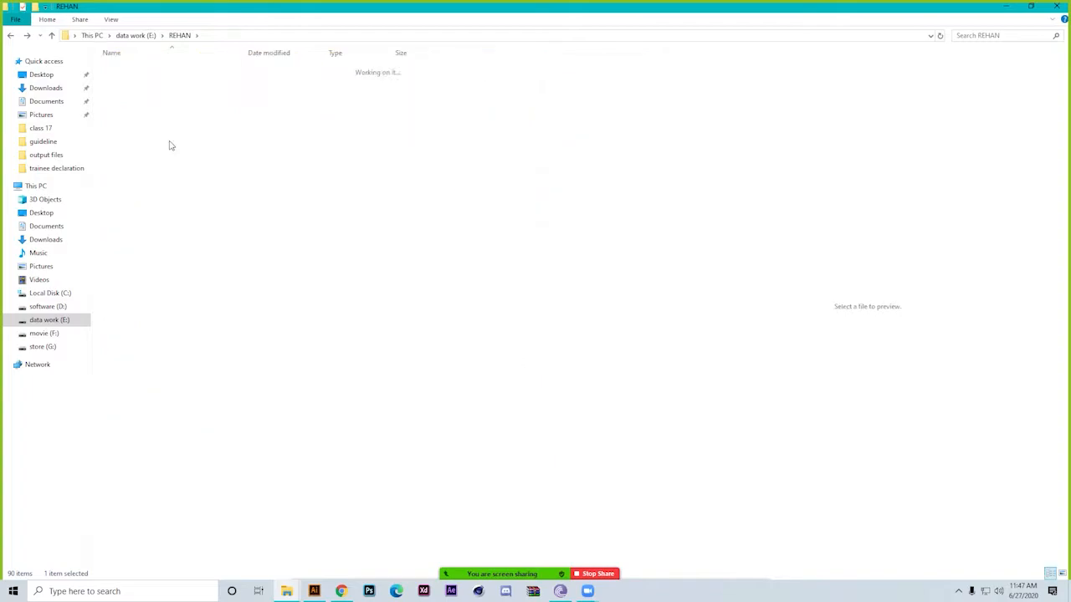
pyautogui.doubleClick(154, 73)
pyautogui.doubleClick(154, 73)
pyautogui.doubleClick(154, 74)
pyautogui.doubleClick(154, 73)
pyautogui.doubleClick(154, 73)
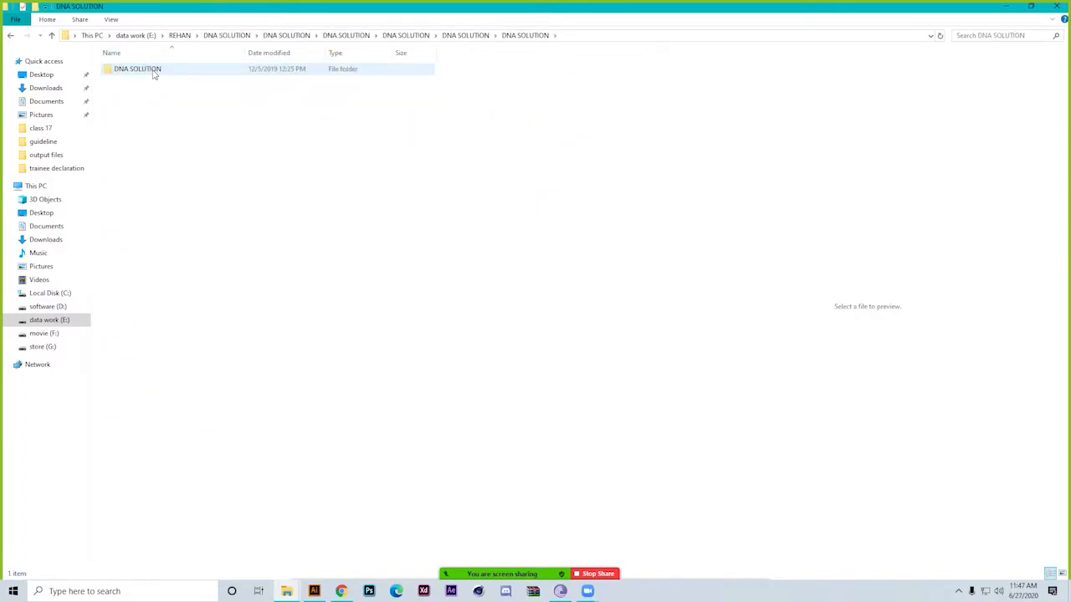
pyautogui.doubleClick(154, 74)
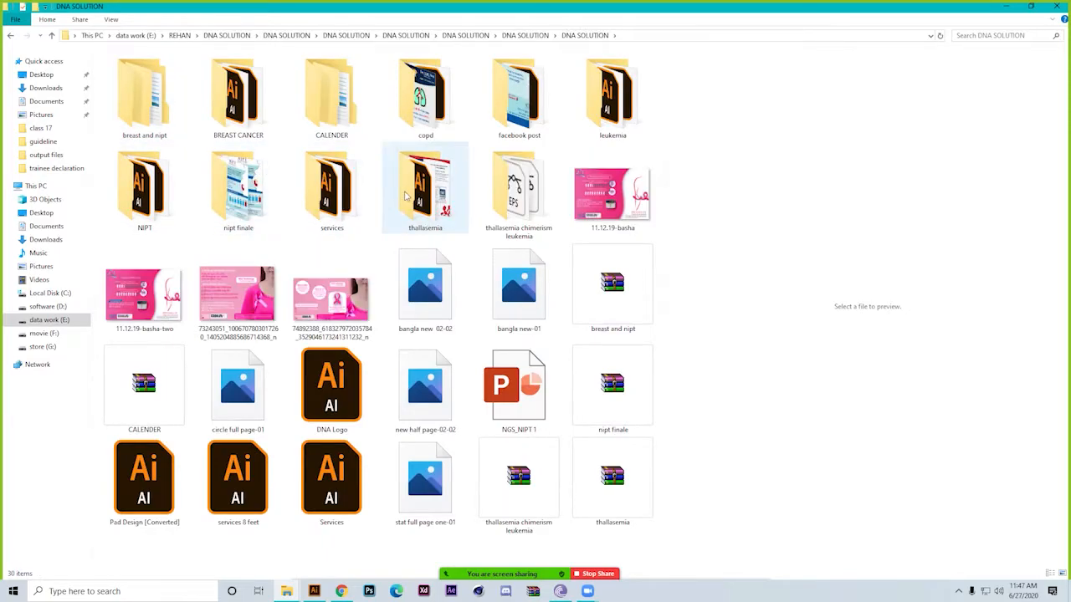
# Open the innermost CALENDER folder and display its contents as large icons
pyautogui.doubleClick(348, 127)
pyautogui.doubleClick(196, 72)
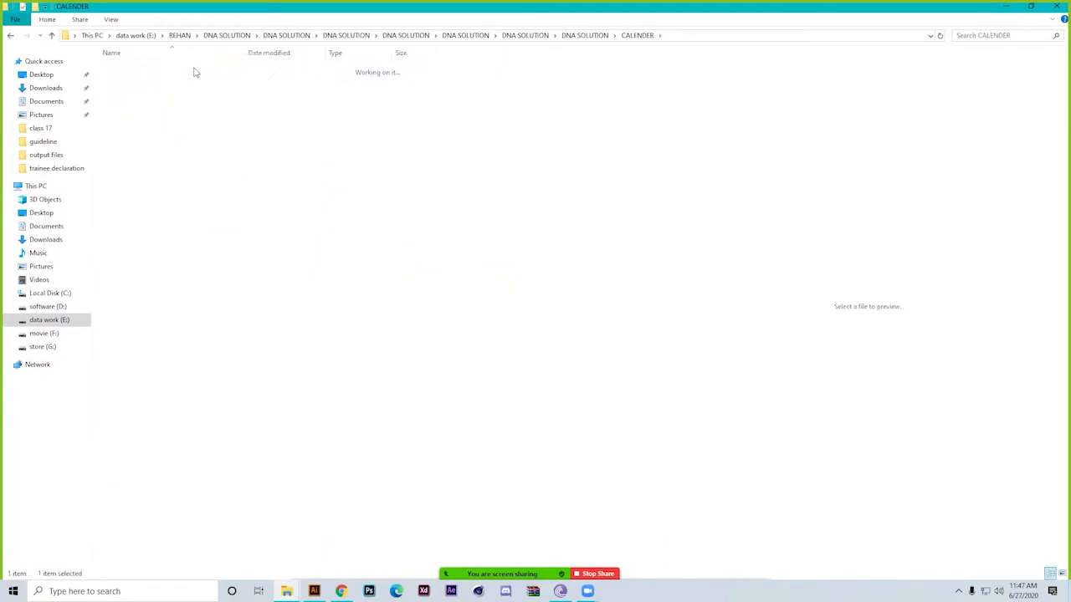
pyautogui.click(192, 78)
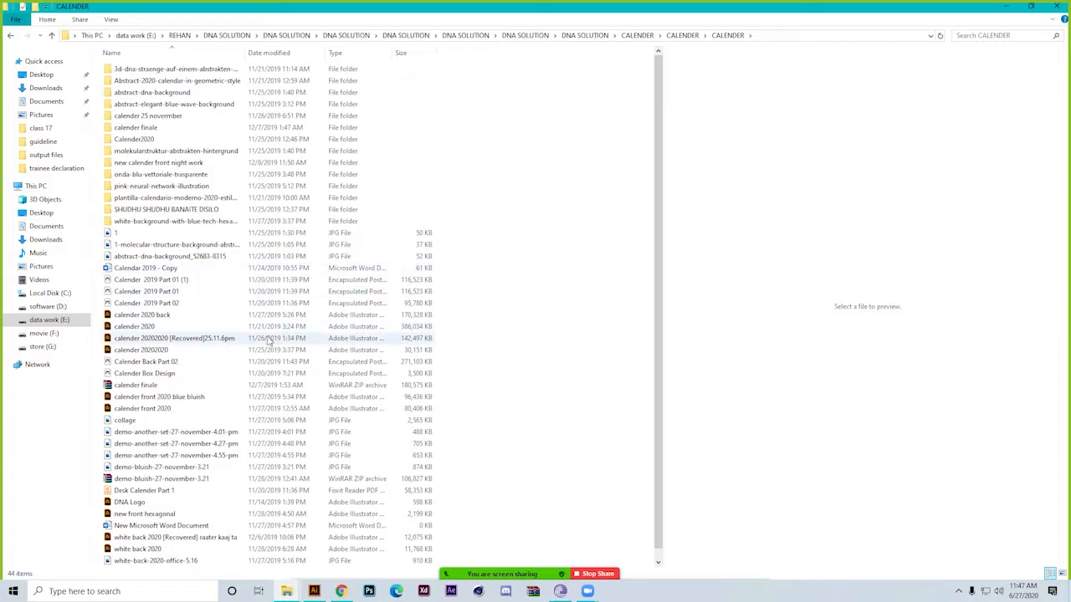
pyautogui.keyDown('ctrl'); pyautogui.scroll(5, 271, 318); pyautogui.keyUp('ctrl')
pyautogui.keyDown('ctrl'); pyautogui.scroll(1, 270, 318); pyautogui.keyUp('ctrl')
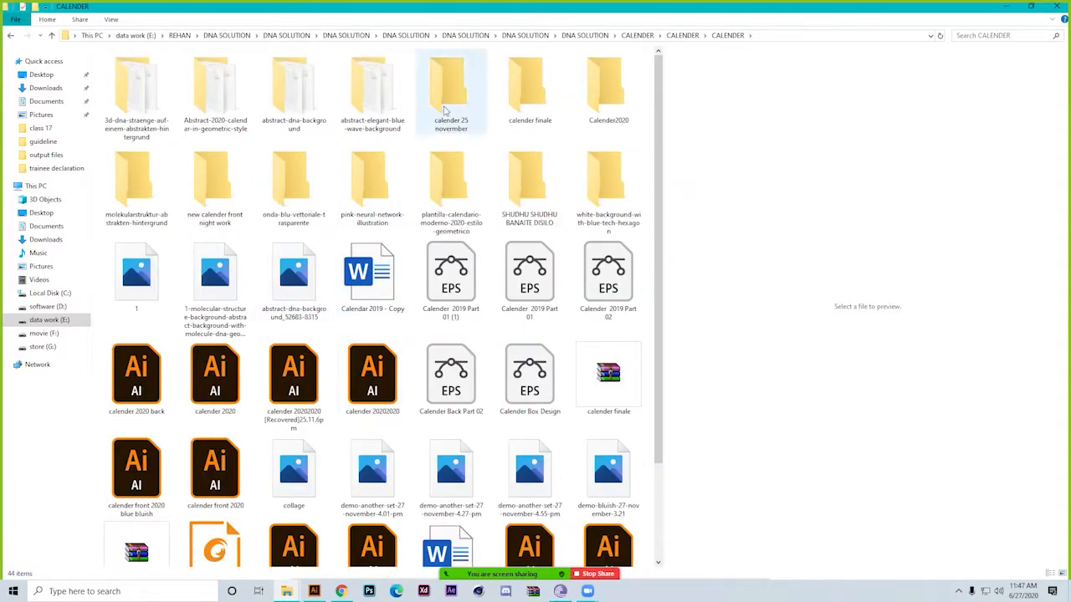
# View the calendar pages in calender finale > calender back 2020, and return to the CALENDER folder
pyautogui.doubleClick(527, 92)
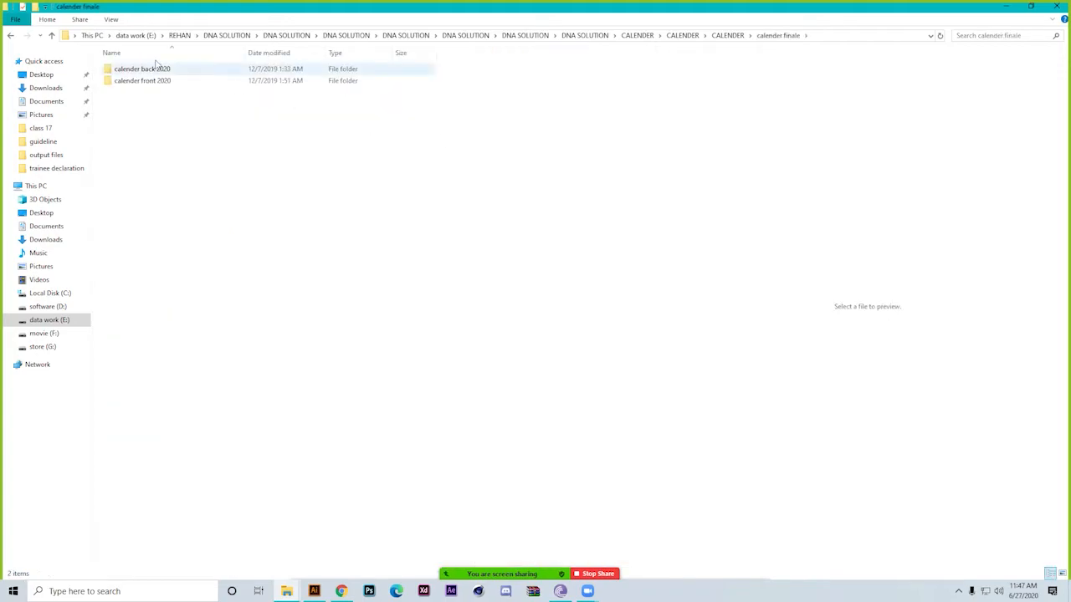
pyautogui.doubleClick(146, 74)
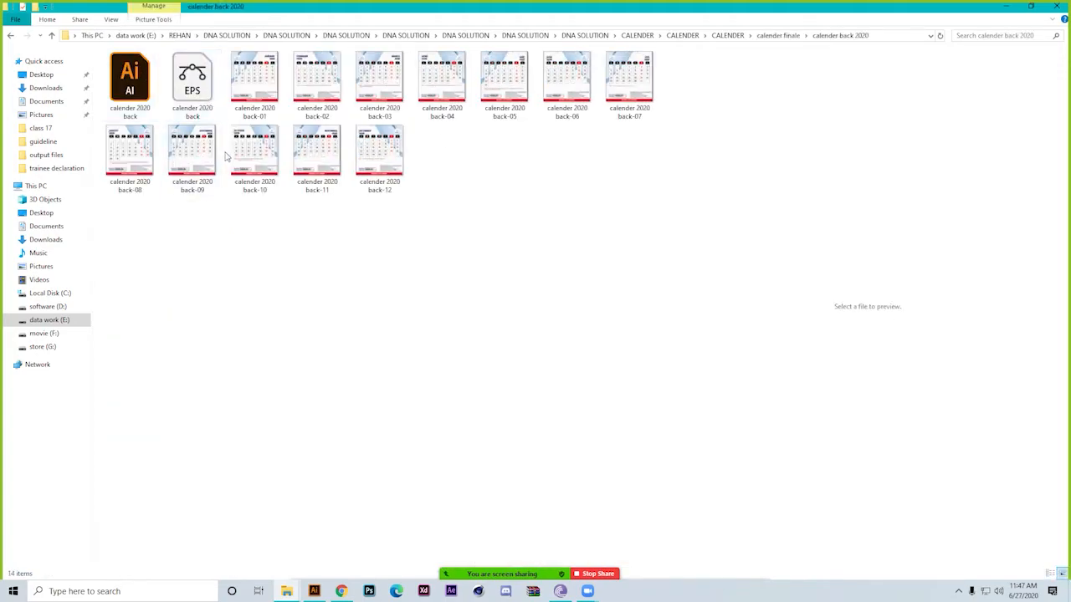
pyautogui.press('BackSpace')
pyautogui.press('BackSpace')
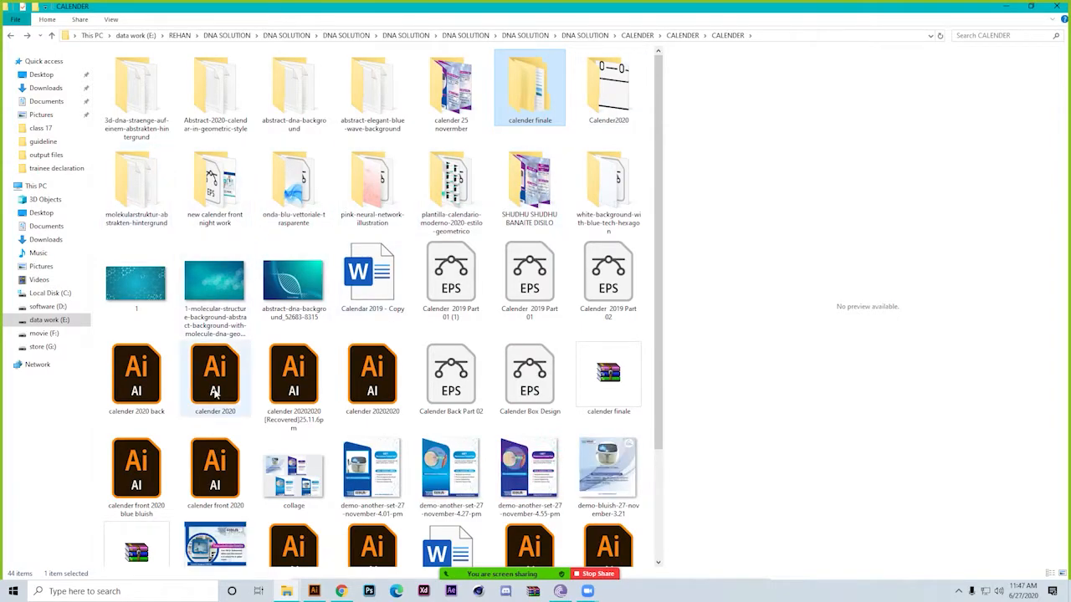
# Preview calender 2020-04, calender 2020-08 and calender front-04 in the SHUDHU SHUDHU BANAITE DISILO folder, and return to the CALENDER folder
pyautogui.scroll(-3, 315, 430)
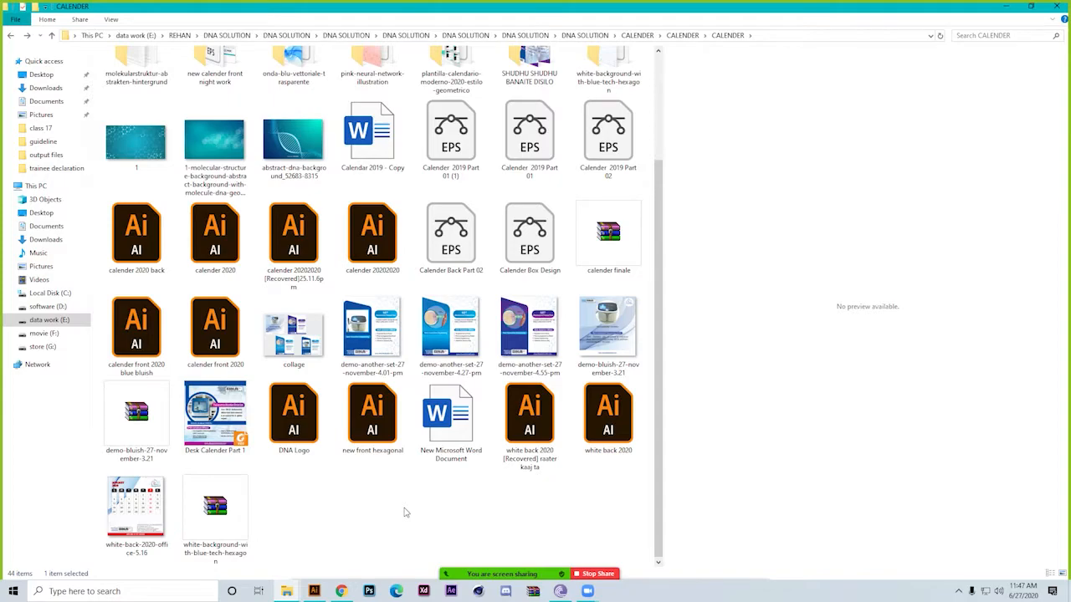
pyautogui.scroll(3, 404, 512)
pyautogui.doubleClick(522, 185)
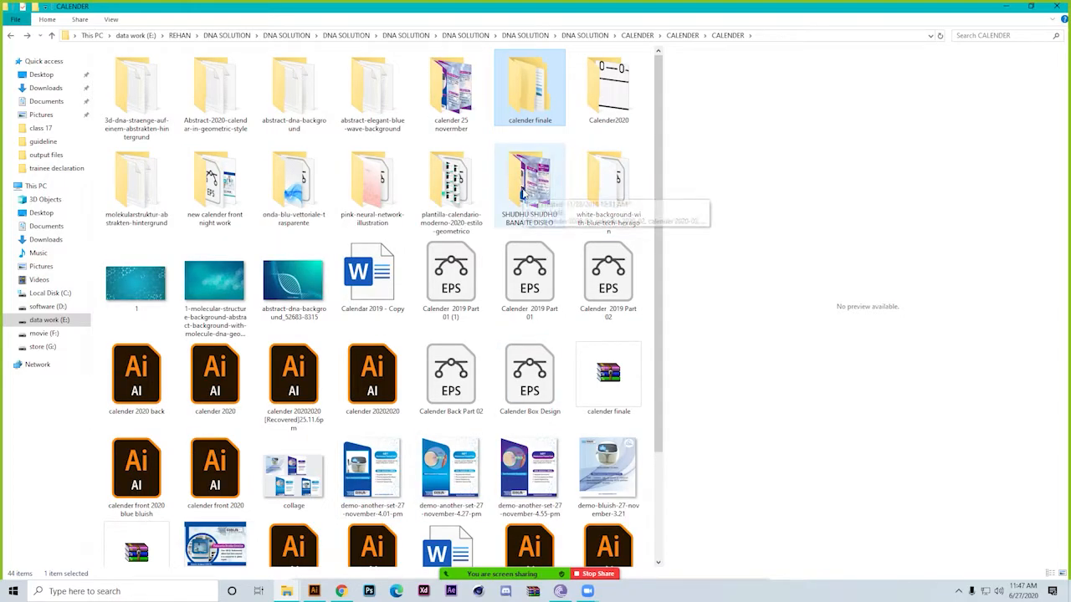
pyautogui.click(314, 74)
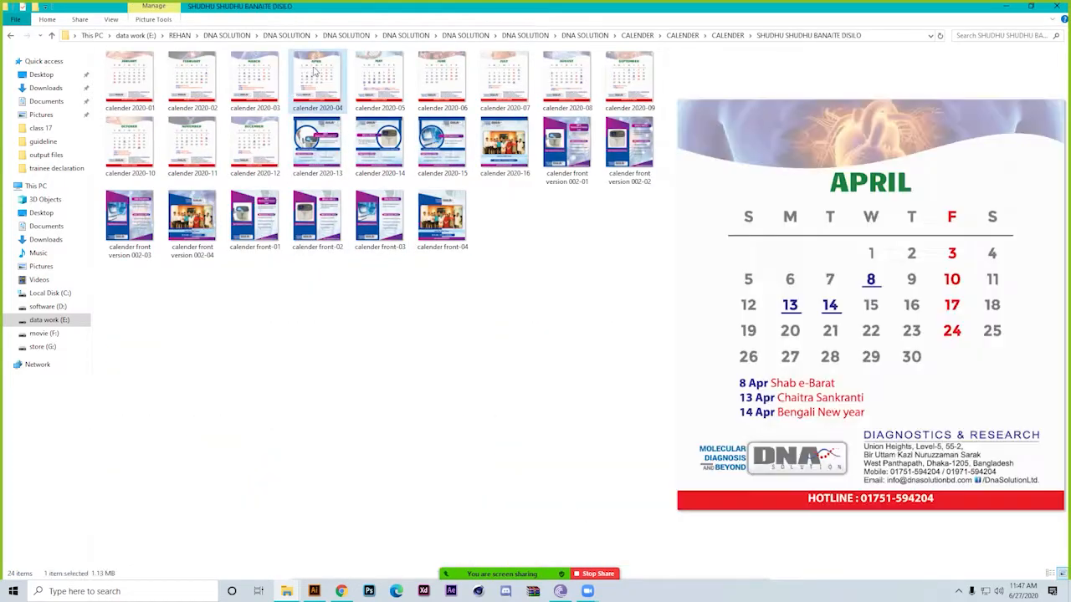
pyautogui.click(567, 79)
pyautogui.click(435, 224)
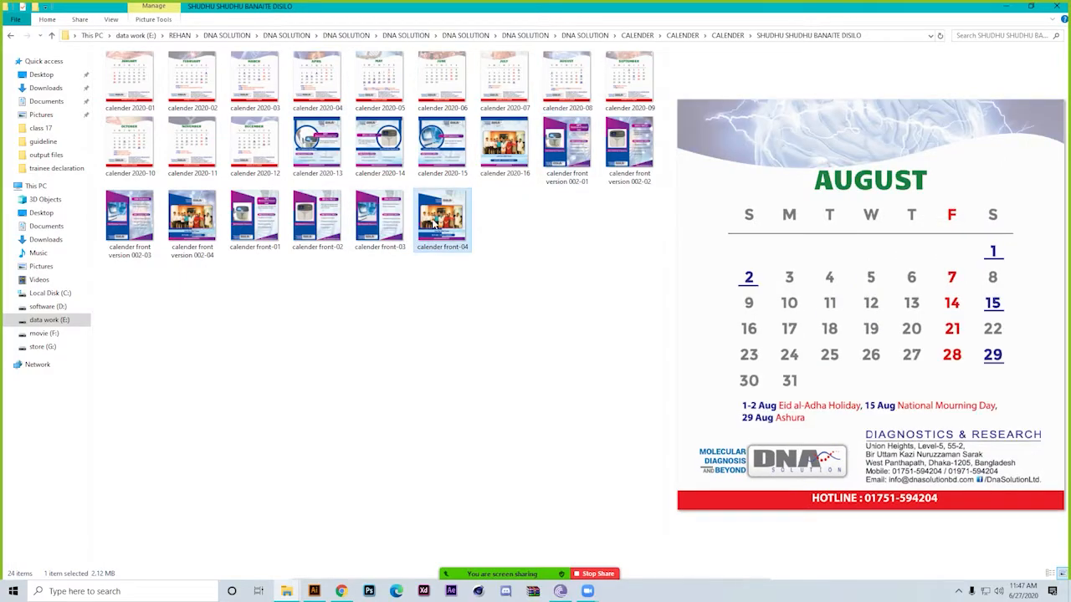
pyautogui.press('BackSpace')
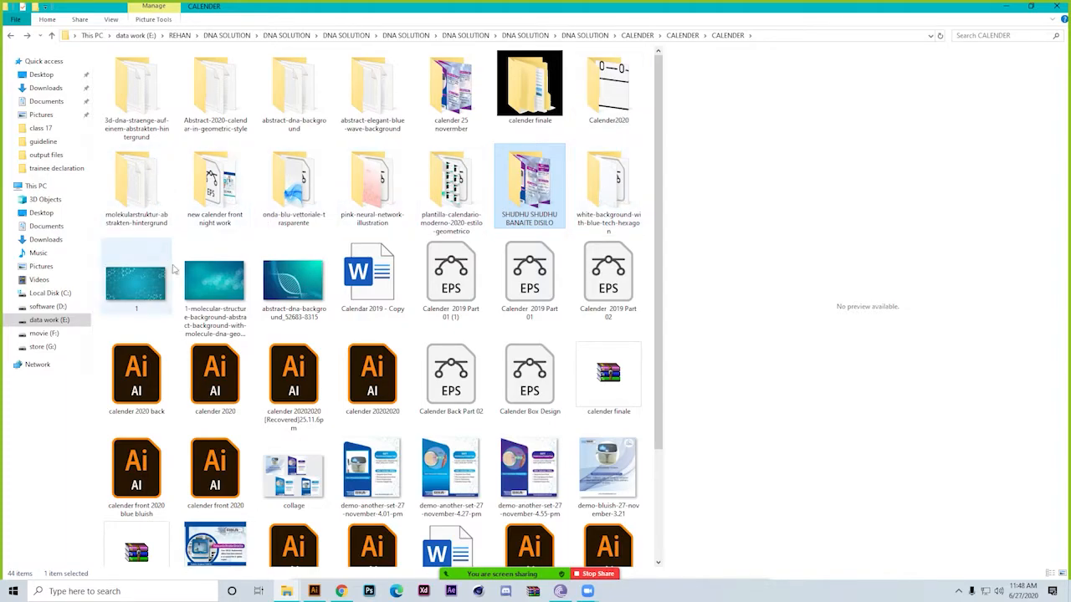
pyautogui.scroll(-2, 470, 428)
pyautogui.scroll(2, 470, 428)
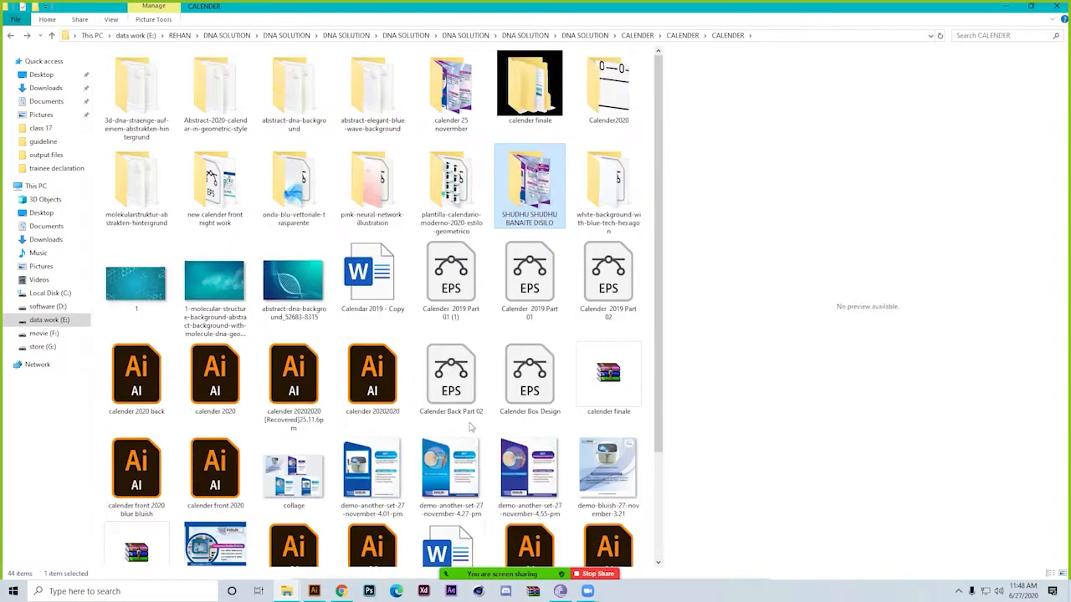
# Preview Calender 2019 Part 02 and look through the remaining files in the CALENDER folder
pyautogui.click(619, 272)
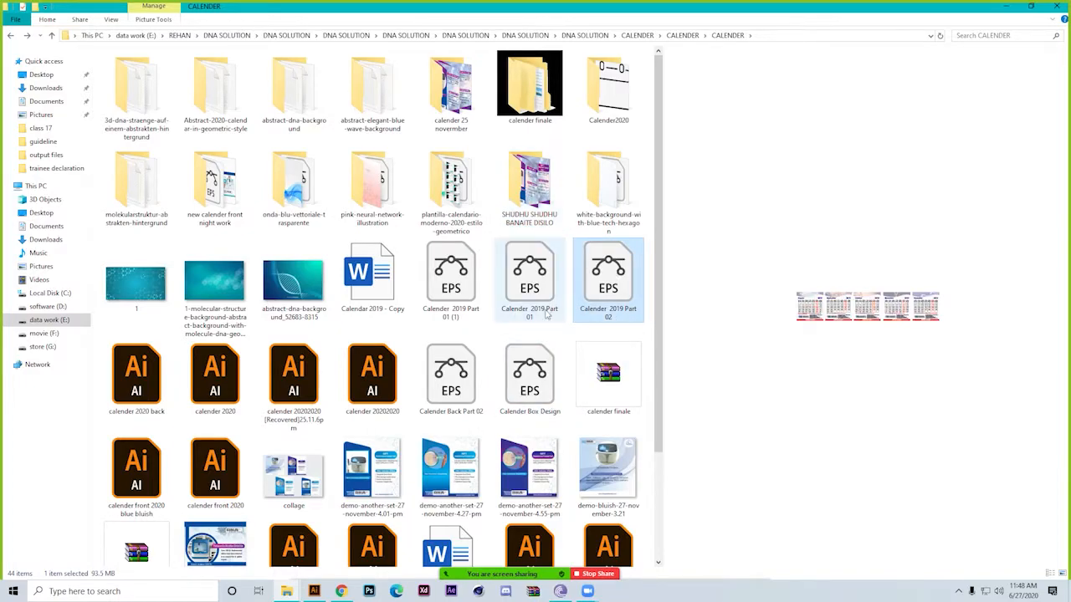
pyautogui.scroll(-2, 382, 407)
pyautogui.rightClick(407, 513)
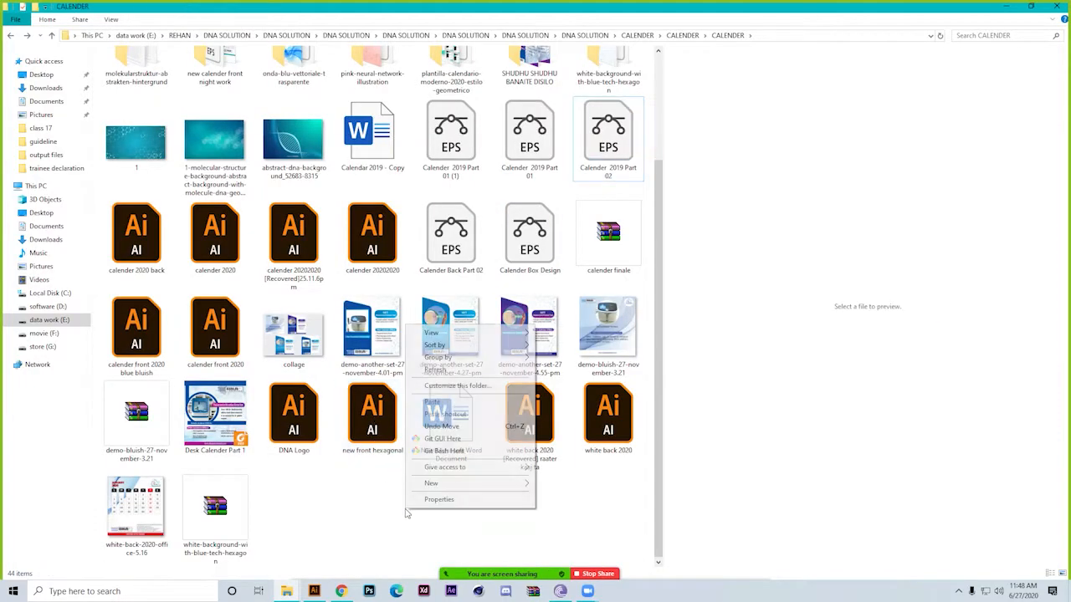
pyautogui.moveTo(525, 333)
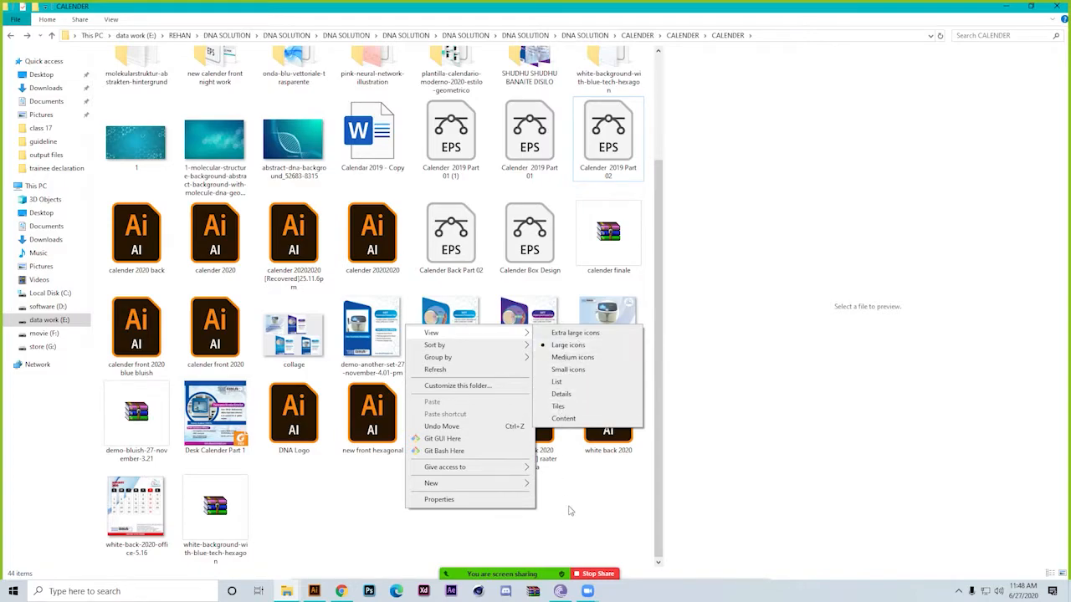
pyautogui.click(571, 532)
pyautogui.scroll(3, 318, 498)
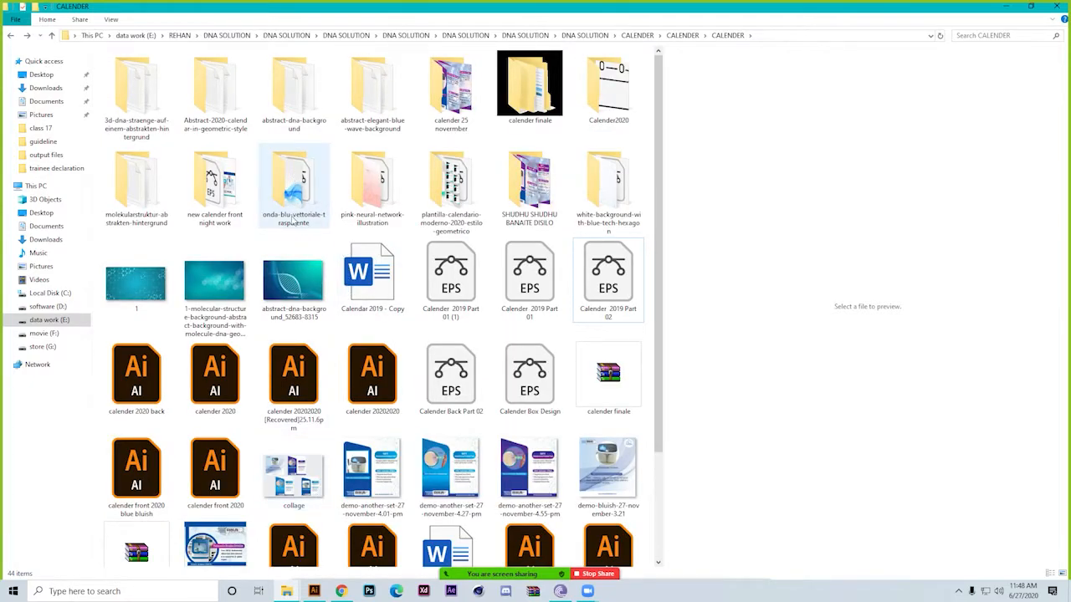
# Open new calender front night work with larger icons and view the pages in blue front and hexa front inside 02.12
pyautogui.doubleClick(245, 210)
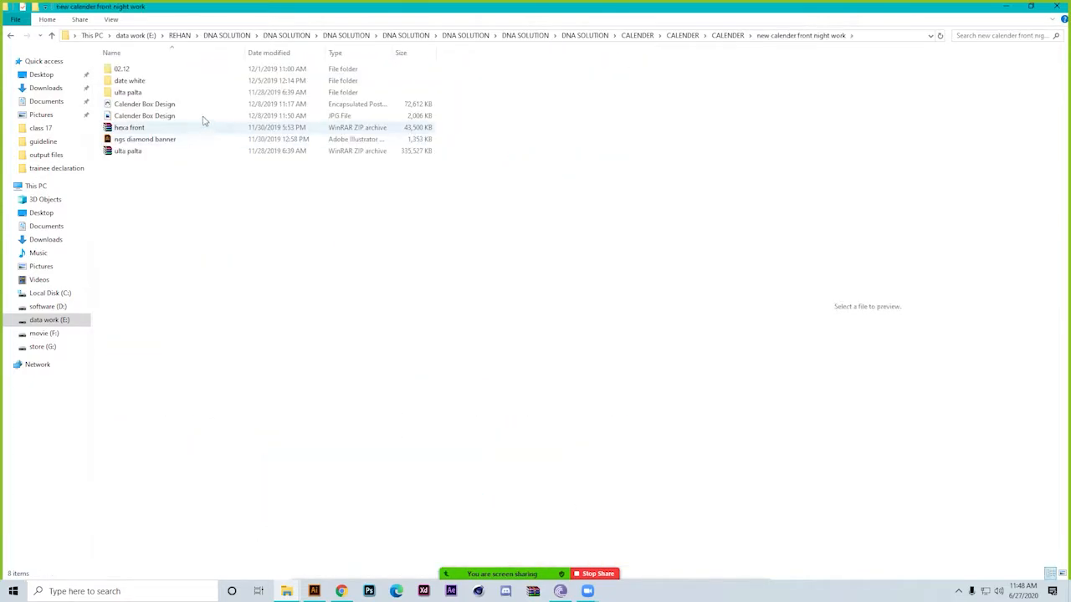
pyautogui.scroll(1, 230, 364)
pyautogui.scroll(3, 230, 364)
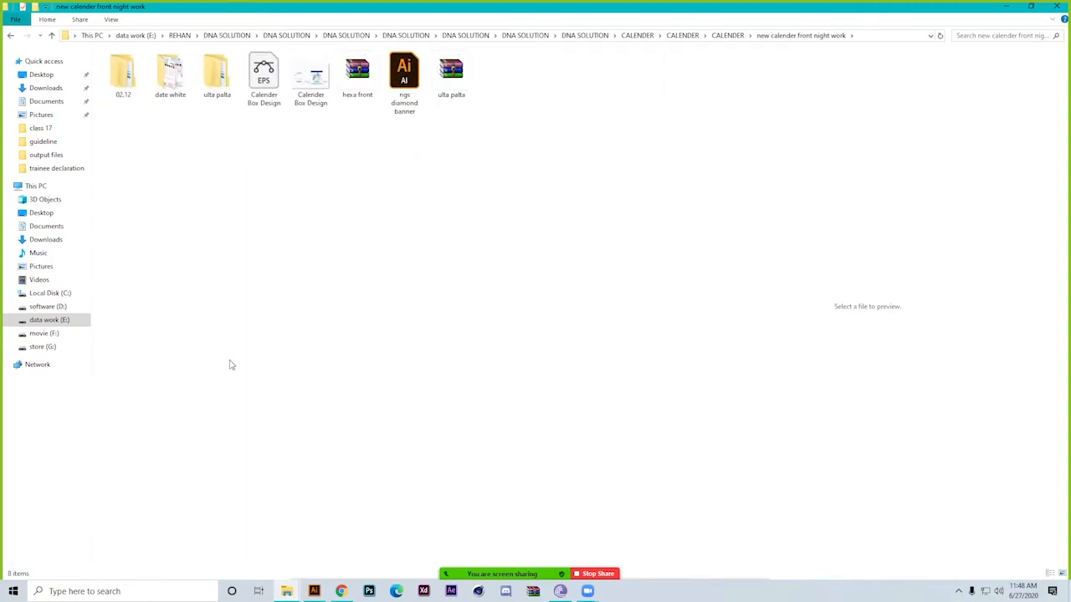
pyautogui.doubleClick(139, 87)
pyautogui.click(162, 79)
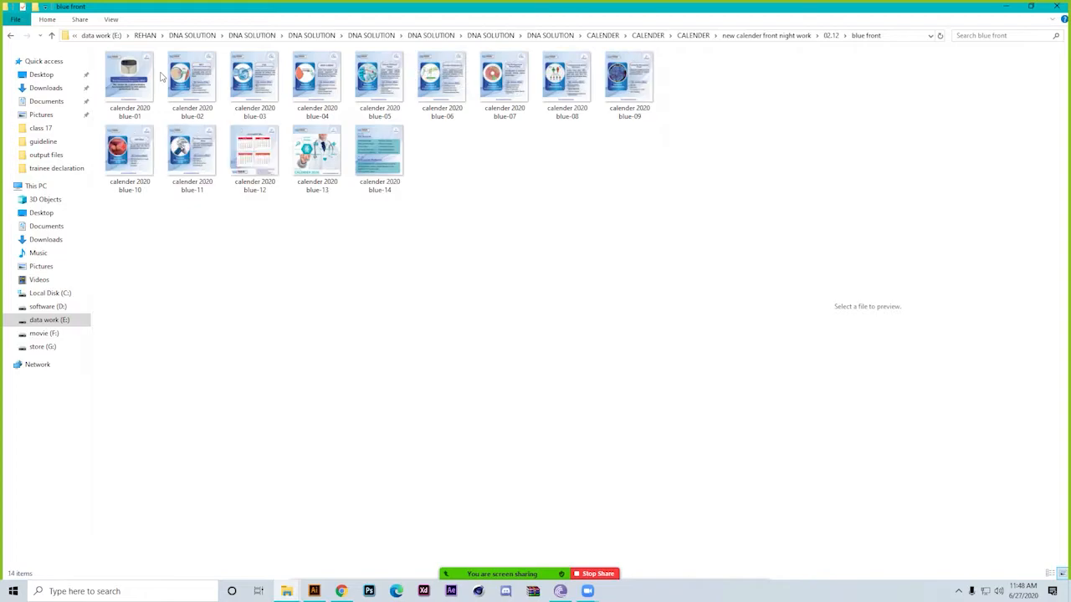
pyautogui.press('BackSpace')
pyautogui.doubleClick(163, 77)
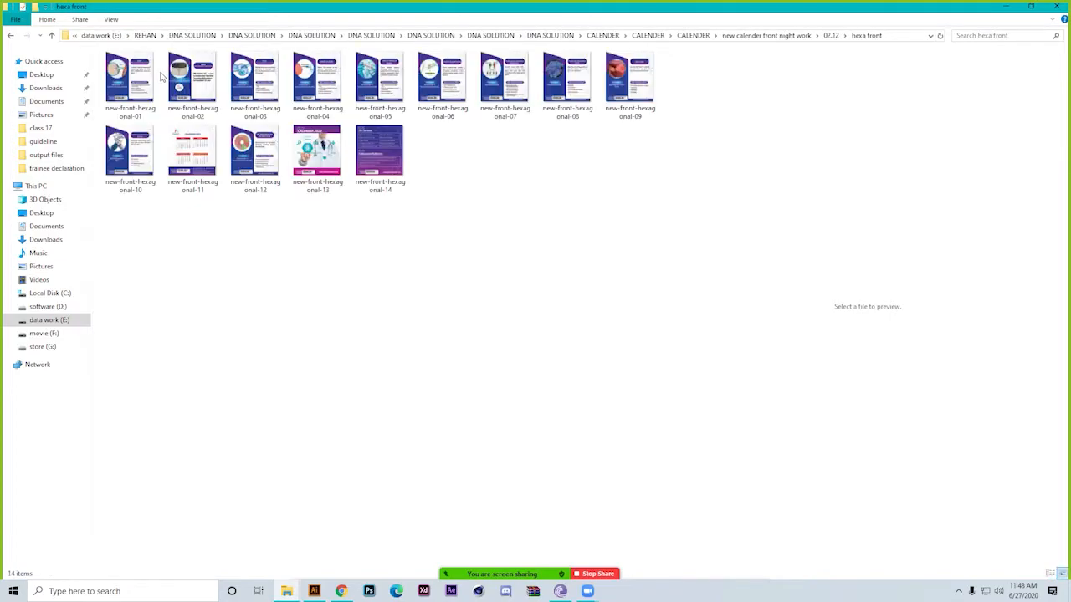
pyautogui.press('BackSpace')
pyautogui.press('BackSpace')
# View the calendar pages in date white > new update 05.12, and return to new calender front night work
pyautogui.press('Right')
pyautogui.press('Return')
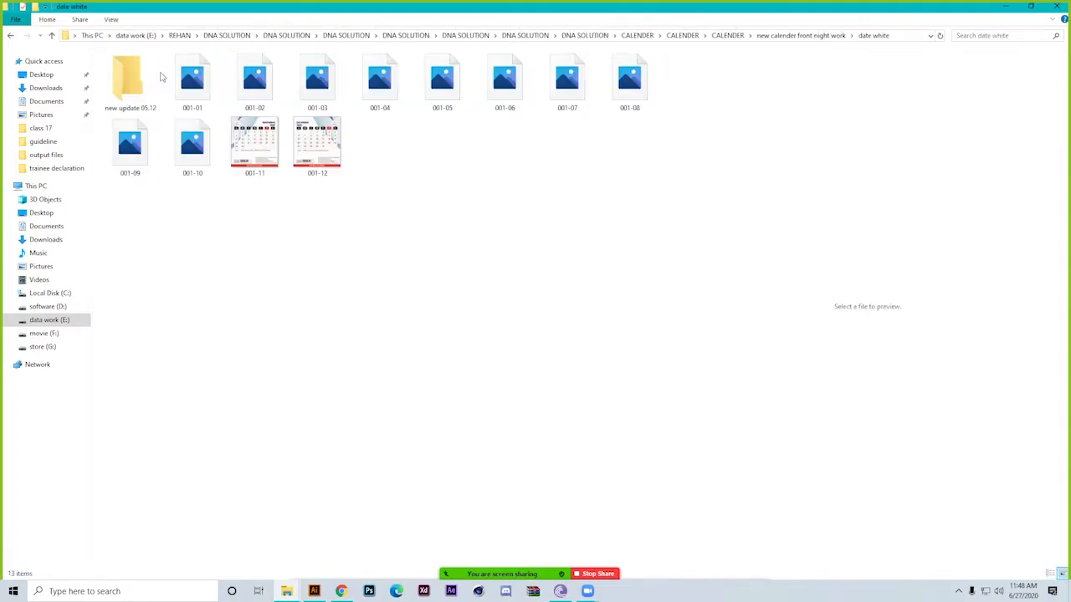
pyautogui.press('Right')
pyautogui.doubleClick(163, 77)
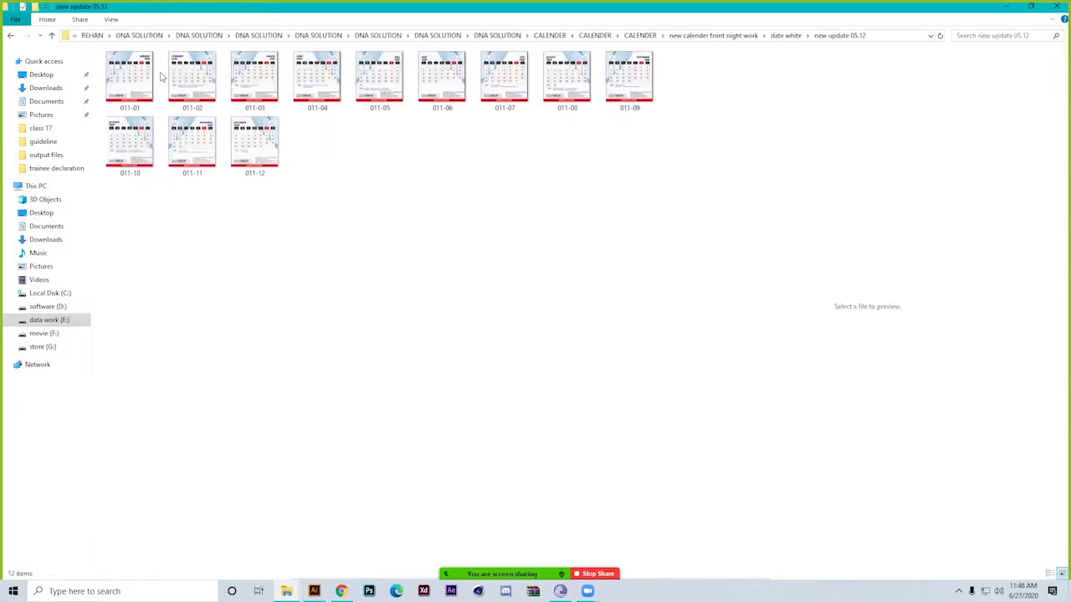
pyautogui.press('BackSpace')
pyautogui.press('BackSpace')
# Descend through ulta palta into its inner ulta palta folder and check the folder named 2
pyautogui.press('Right')
pyautogui.press('Return')
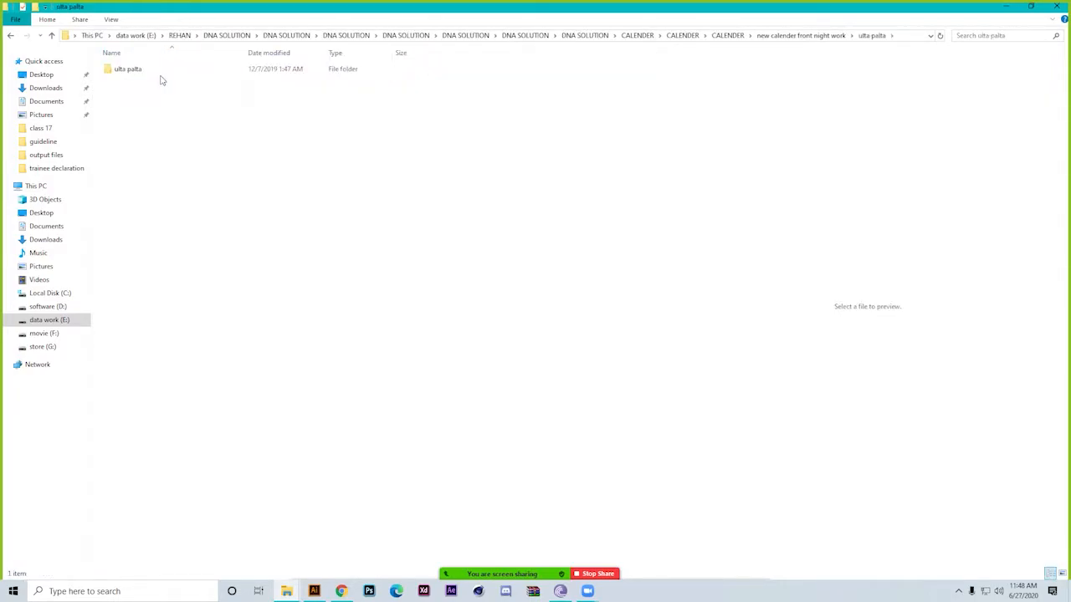
pyautogui.press('Right')
pyautogui.press('Return')
pyautogui.press('Right')
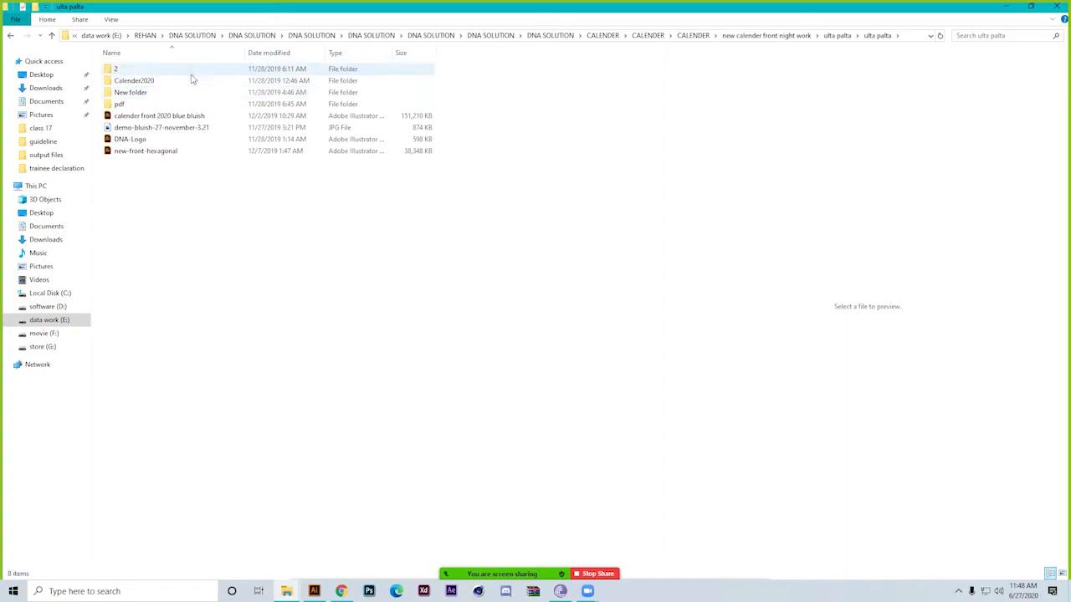
pyautogui.press('Return')
pyautogui.press('BackSpace')
# View the source folders and images in the nested Calender2020 folders, and return to the inner ulta palta folder
pyautogui.doubleClick(192, 78)
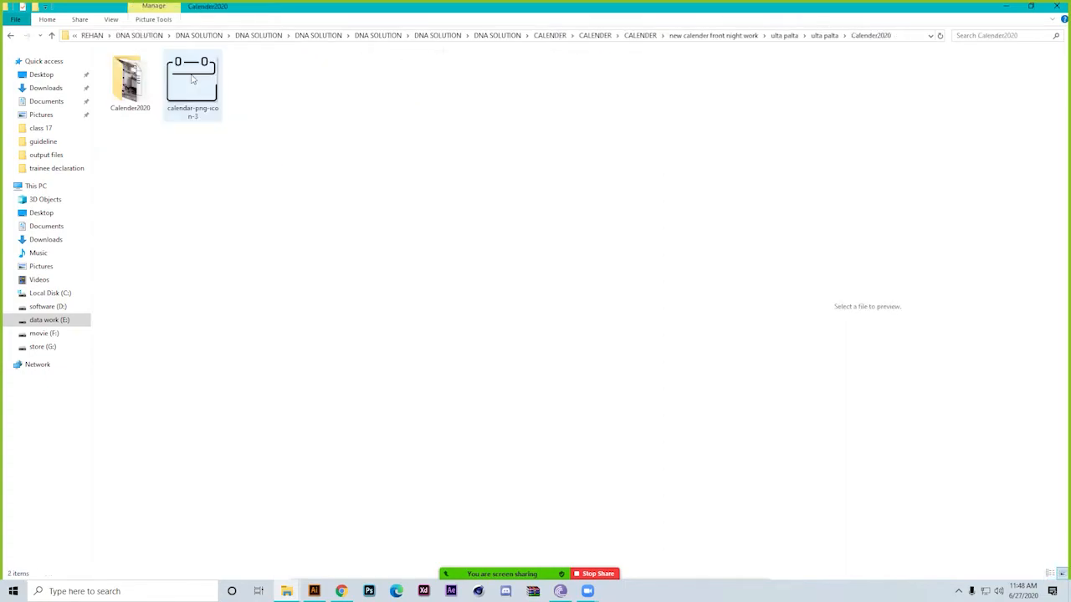
pyautogui.doubleClick(136, 90)
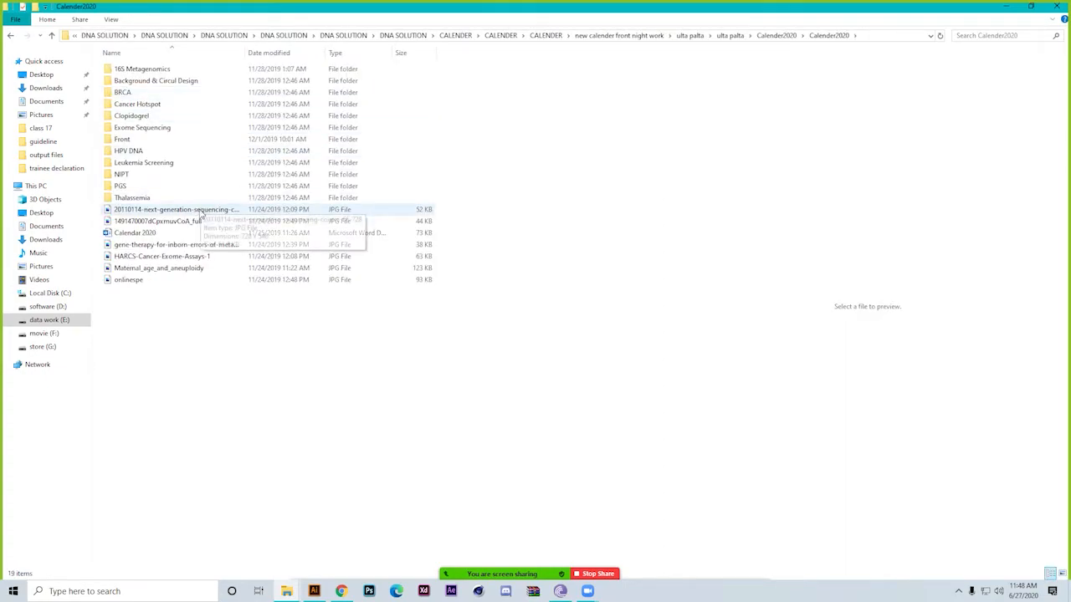
pyautogui.keyDown('ctrl'); pyautogui.scroll(6, 175, 353); pyautogui.keyUp('ctrl')
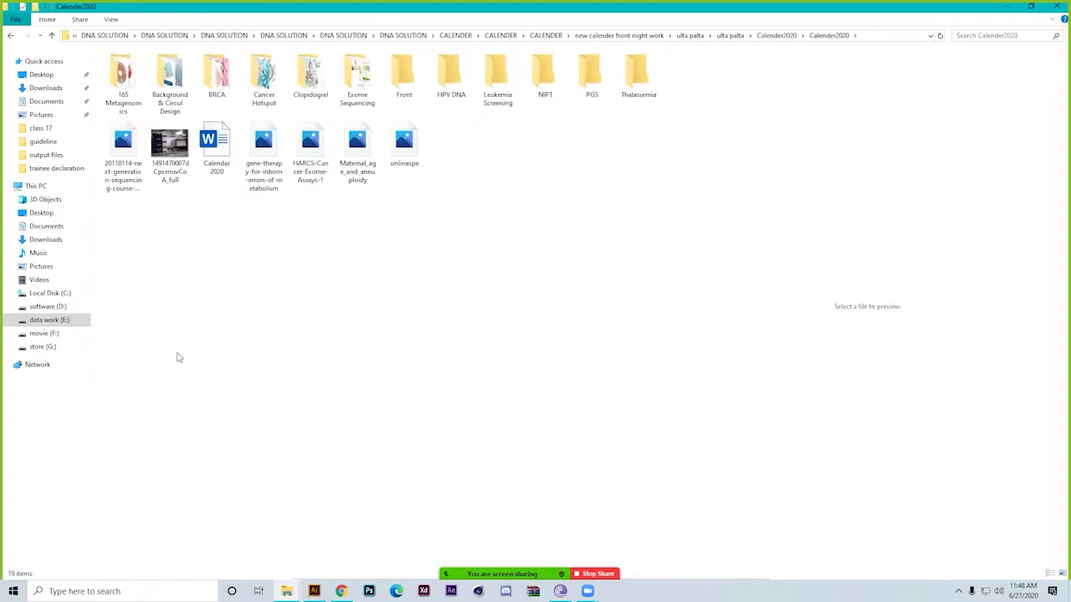
pyautogui.press('BackSpace')
pyautogui.press('BackSpace')
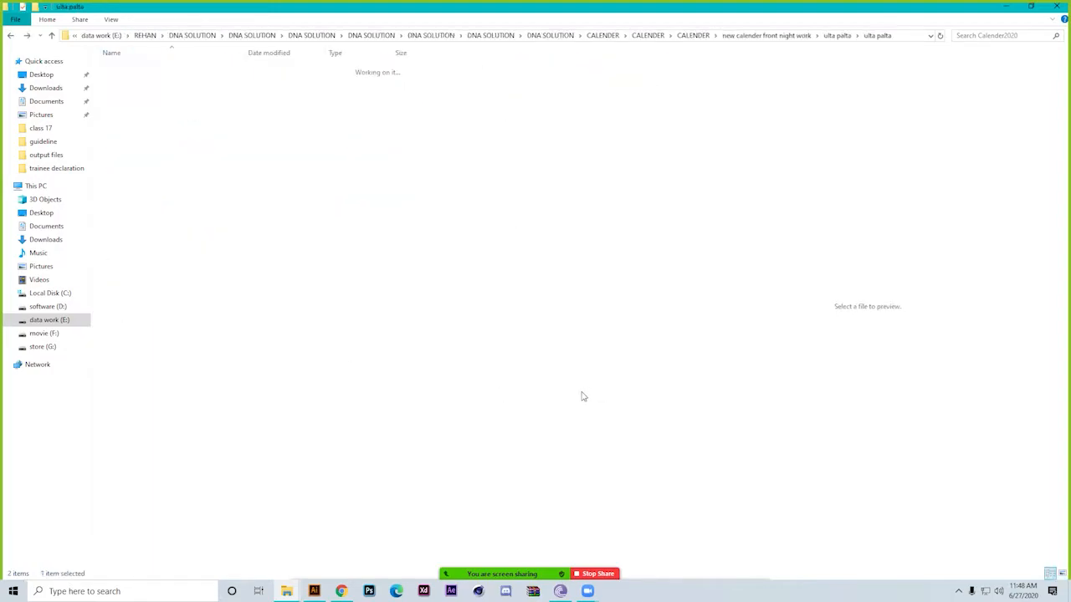
# View the blue calendar pages in New folder and return to the inner ulta palta folder
pyautogui.press('Down')
pyautogui.press('Return')
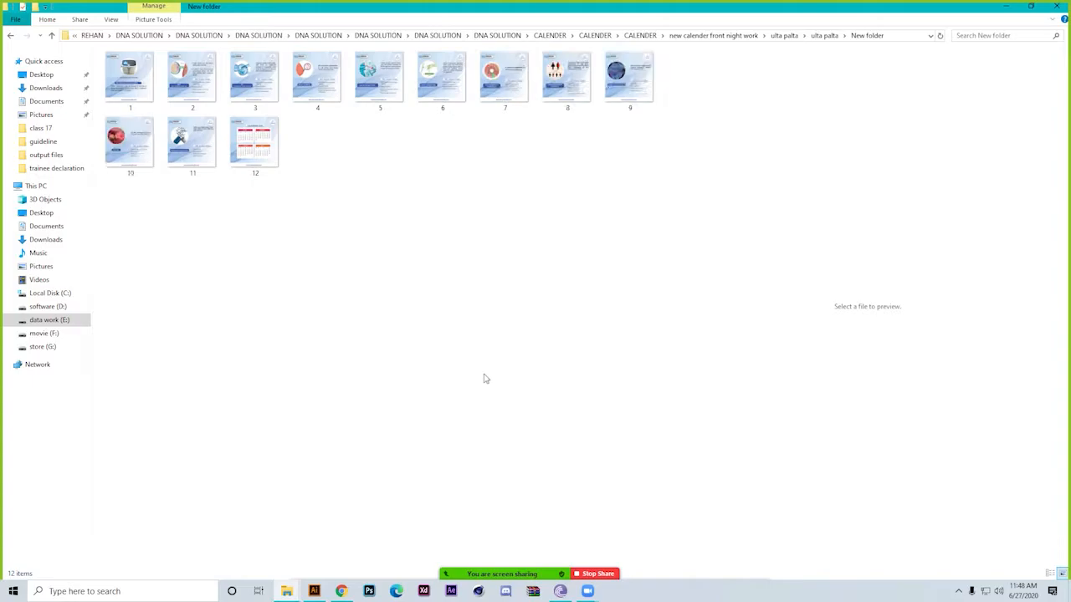
pyautogui.press('BackSpace')
# Open the pdf folder, enlarge its icons and preview the white back 2020, new-front-hexagonal and calender front 2020 blue bluish PDFs
pyautogui.press('Down')
pyautogui.press('Return')
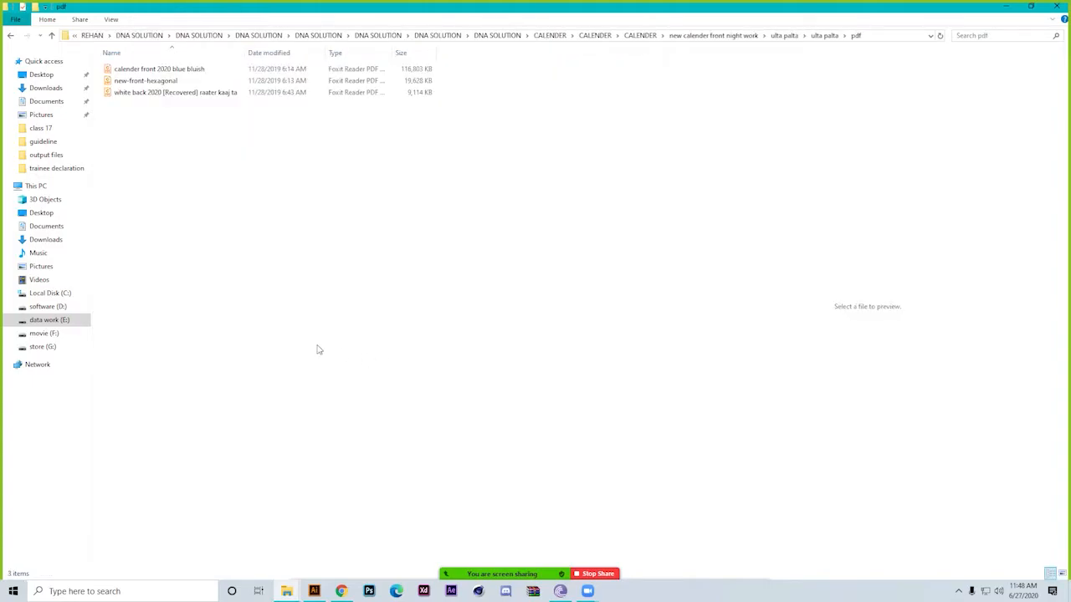
pyautogui.scroll(10, 319, 350)
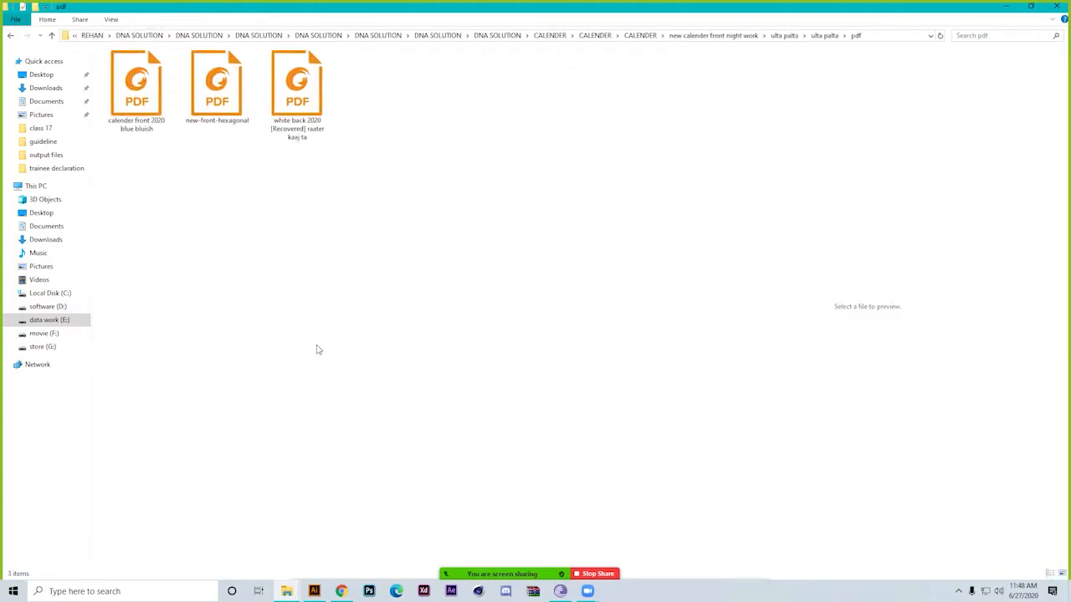
pyautogui.click(340, 114)
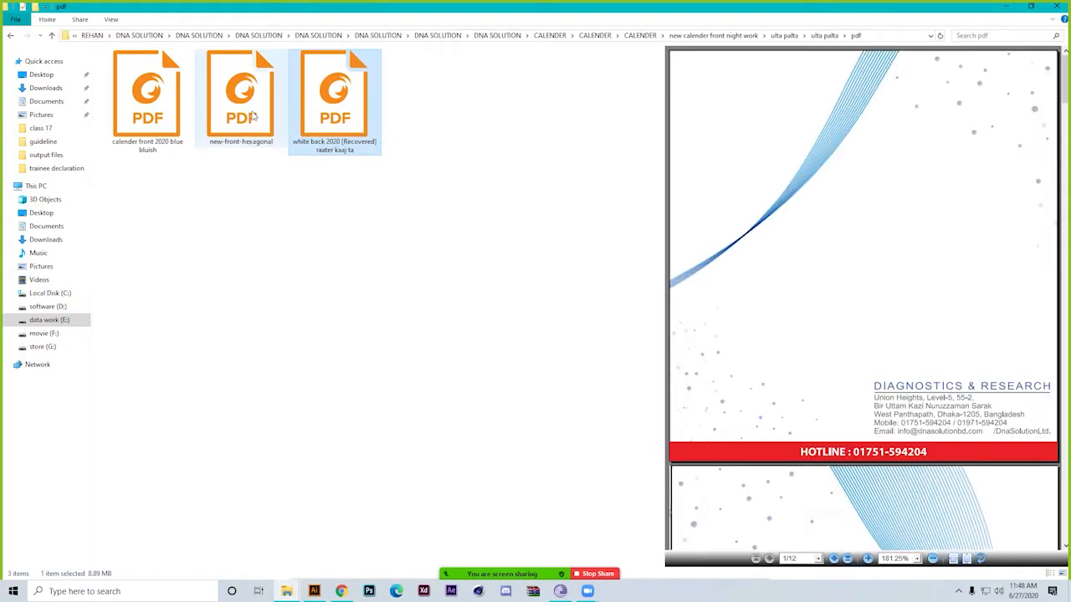
pyautogui.click(226, 96)
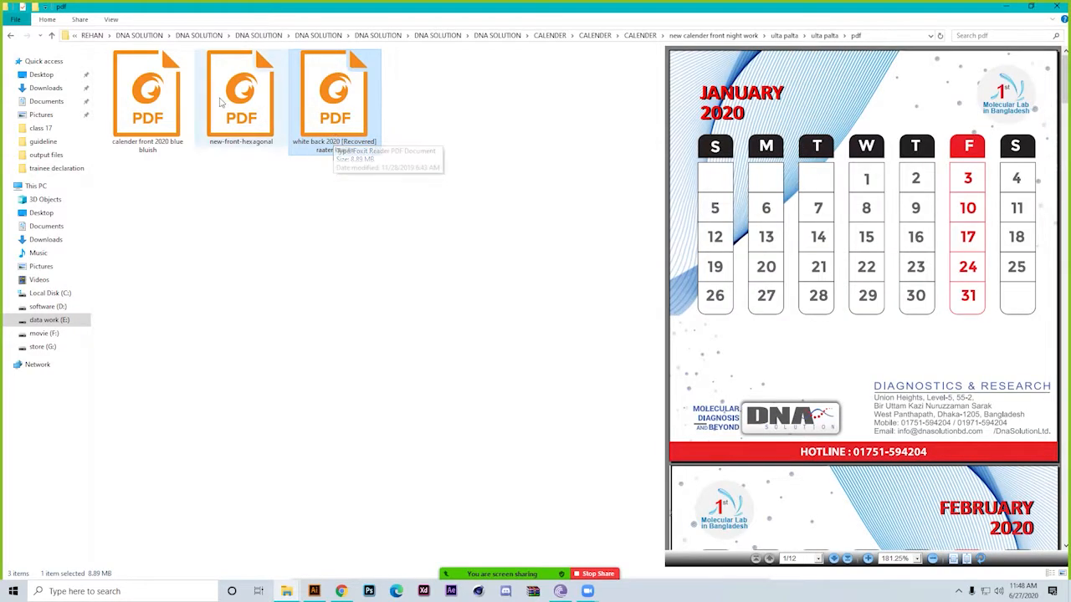
pyautogui.click(164, 76)
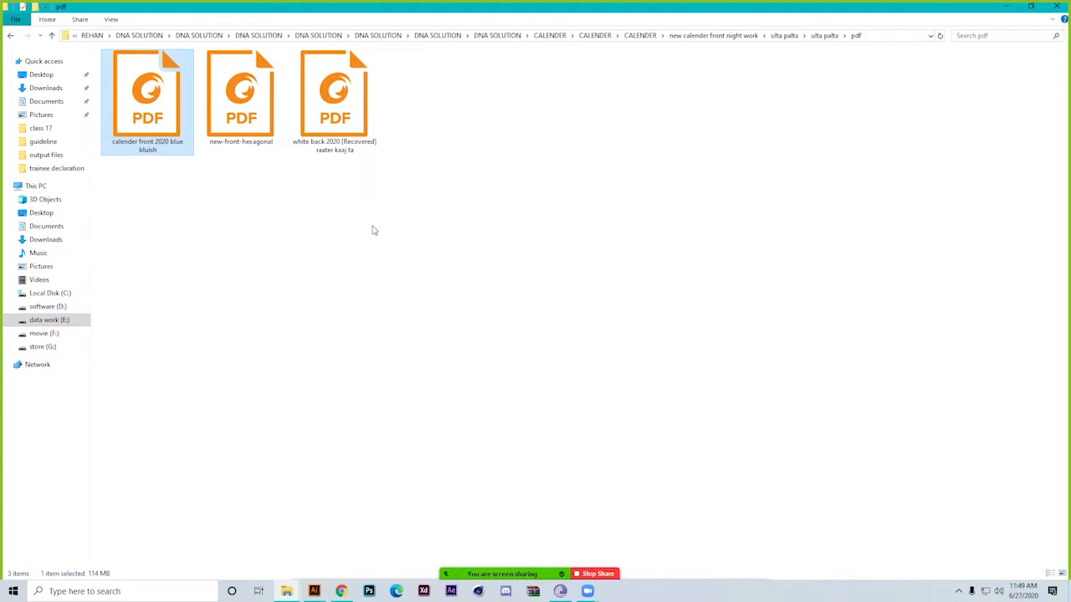
# Go back up through the ulta palta folders to the CALENDER folder and dismiss the Cortana voice prompt
pyautogui.press('BackSpace')
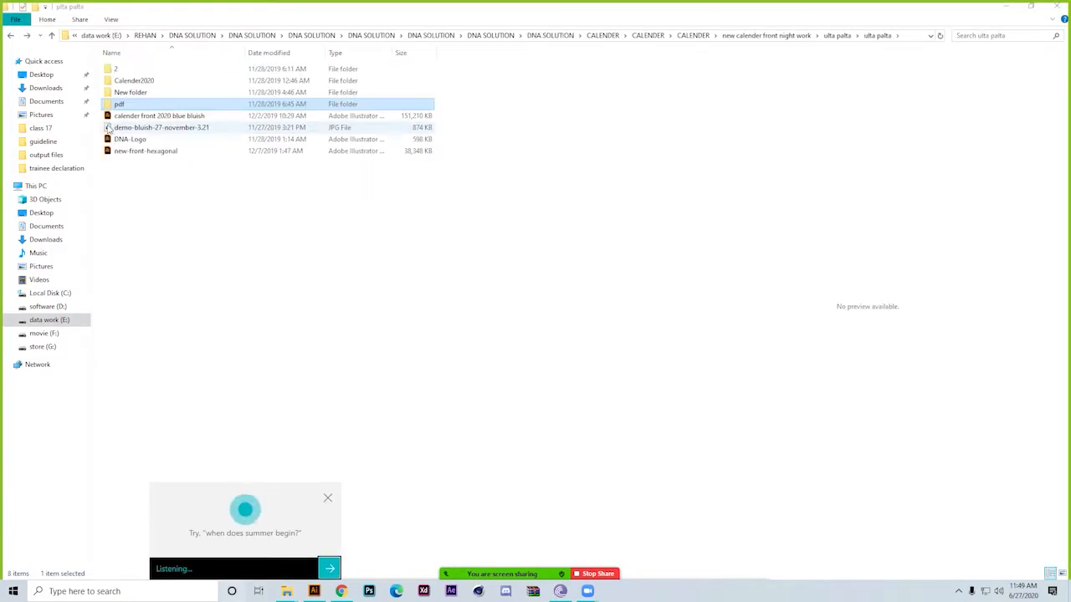
pyautogui.click(176, 130)
pyautogui.press('BackSpace')
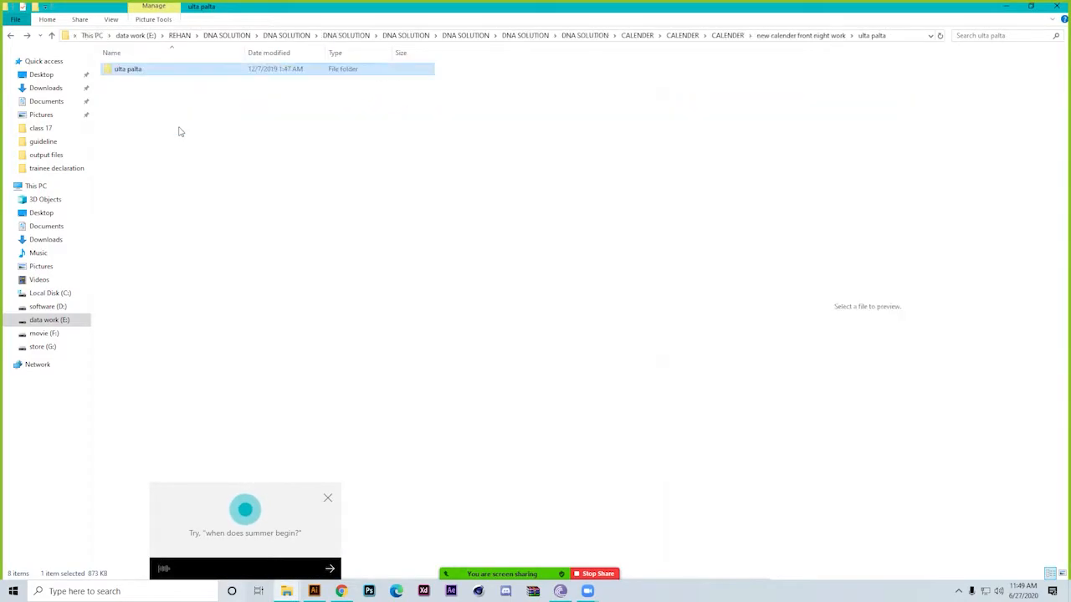
pyautogui.press('BackSpace')
pyautogui.press('BackSpace')
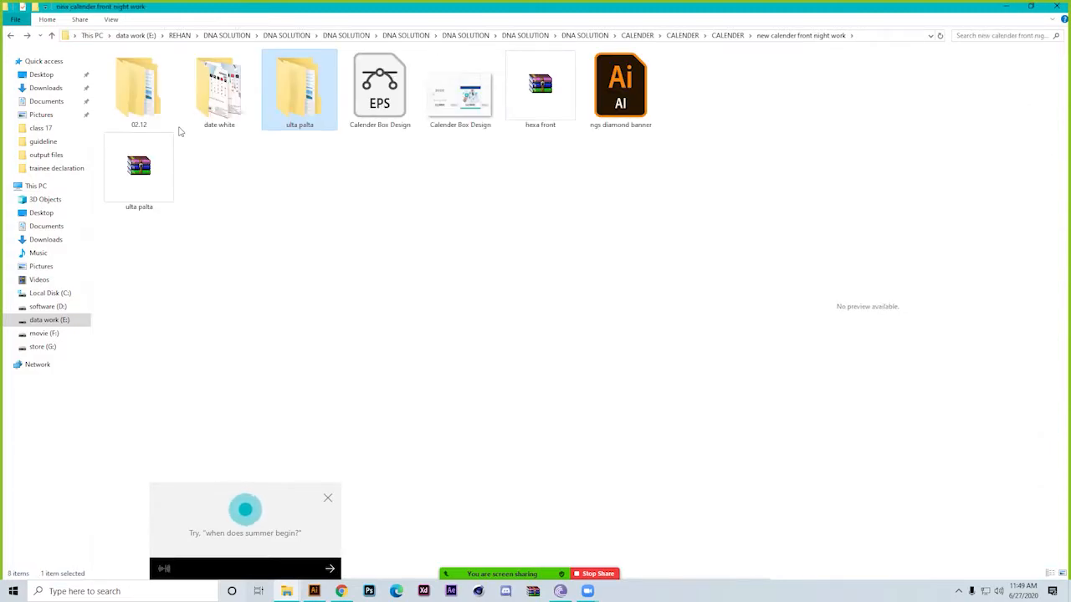
pyautogui.press('Right')
pyautogui.press('Right')
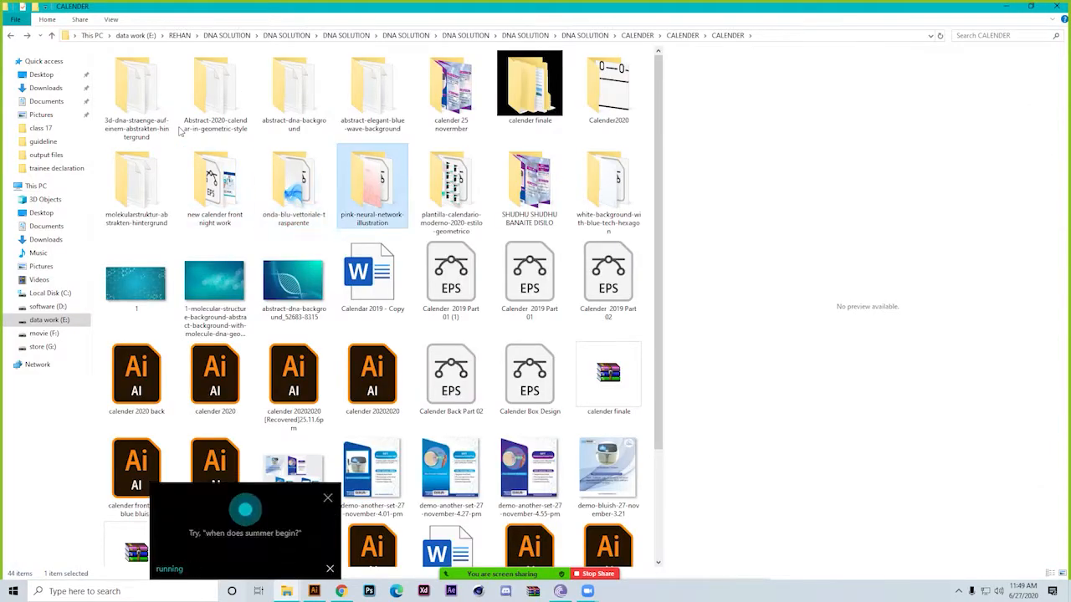
pyautogui.click(327, 498)
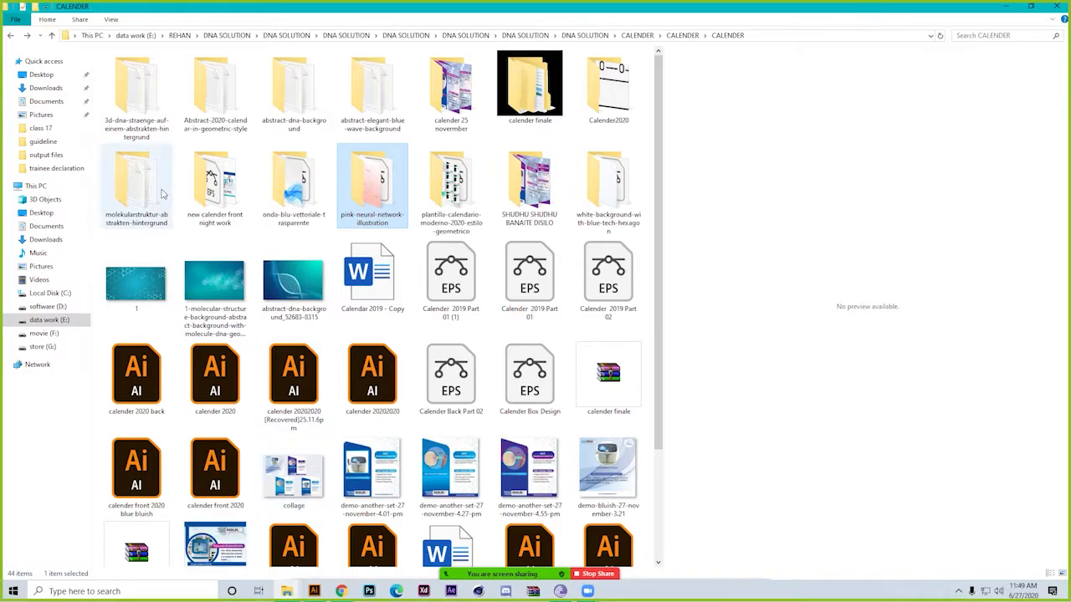
# View the blue front pages in new calender front night work > 02.12 again, and return to the CALENDER folder
pyautogui.doubleClick(198, 196)
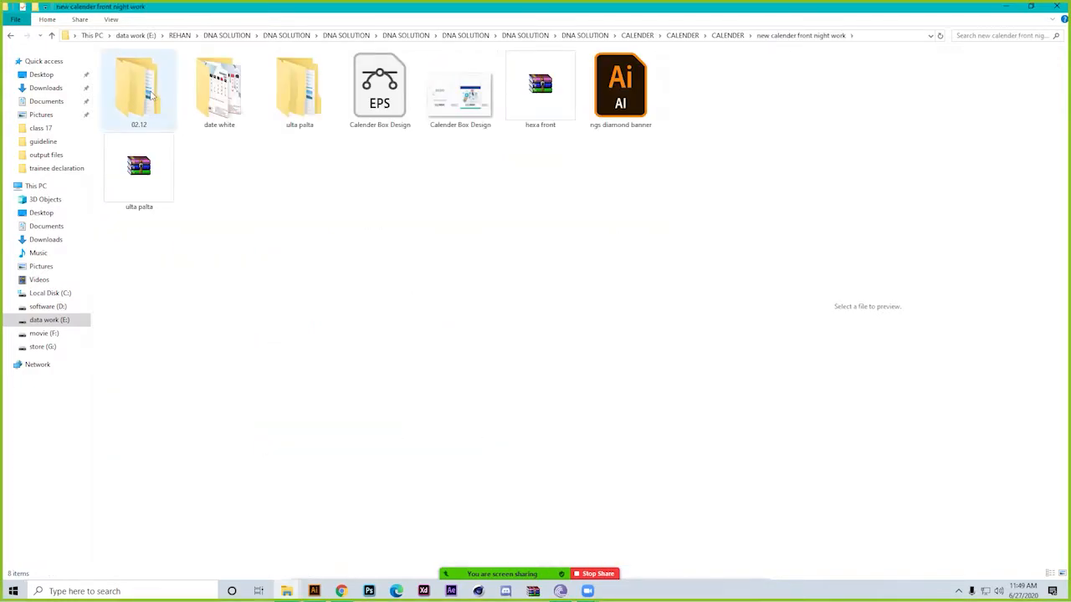
pyautogui.doubleClick(142, 95)
pyautogui.doubleClick(163, 71)
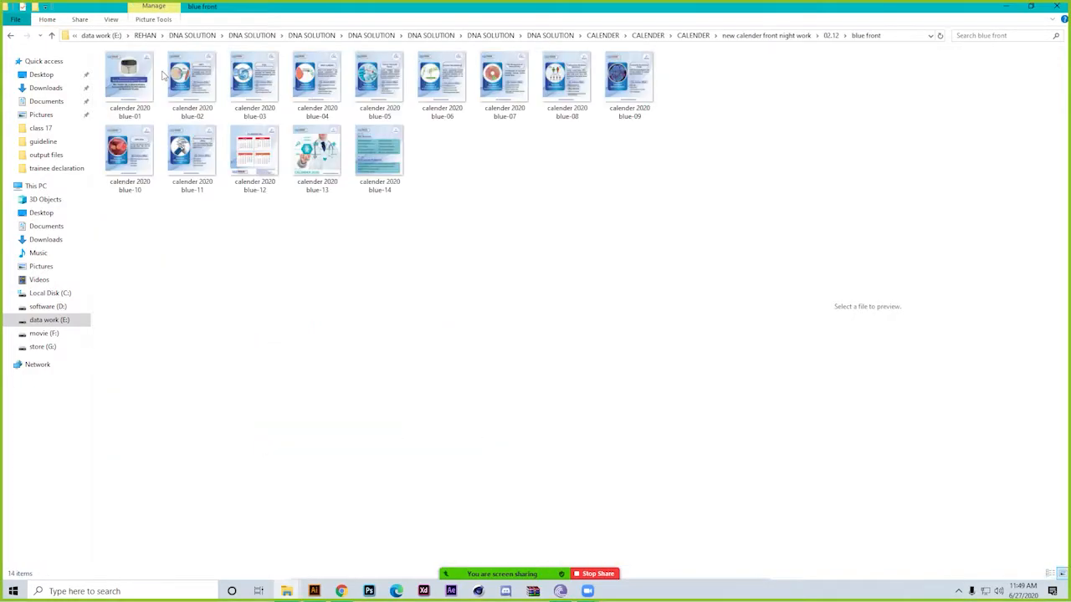
pyautogui.press('BackSpace')
pyautogui.press('BackSpace')
pyautogui.press('BackSpace')
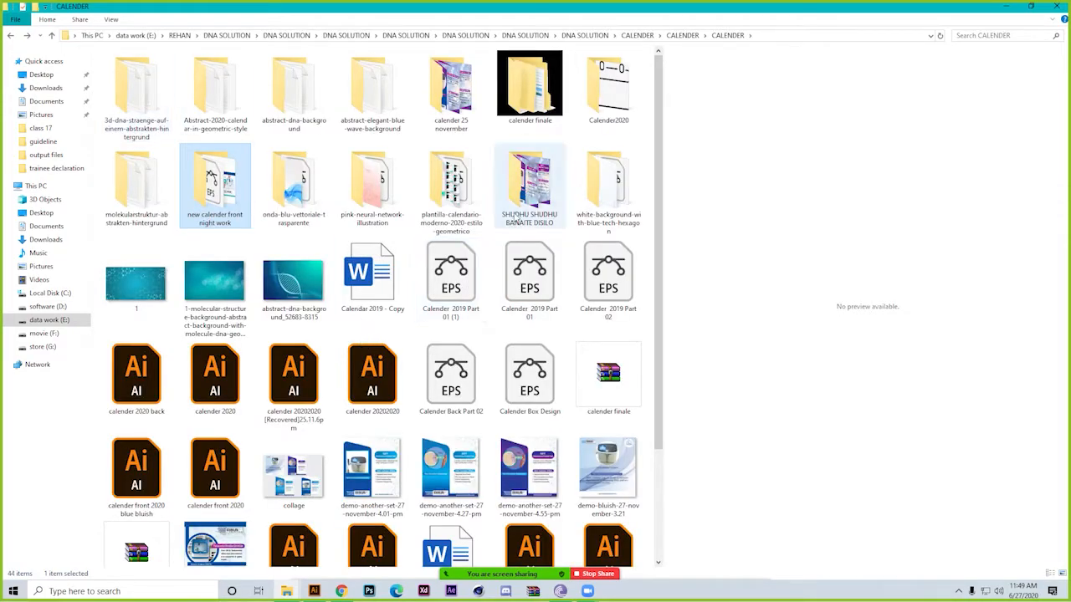
# Check the SHUDHU SHUDHU BANAITE DISILO folder once more and look over the files in the CALENDER folder
pyautogui.doubleClick(517, 219)
pyautogui.press('BackSpace')
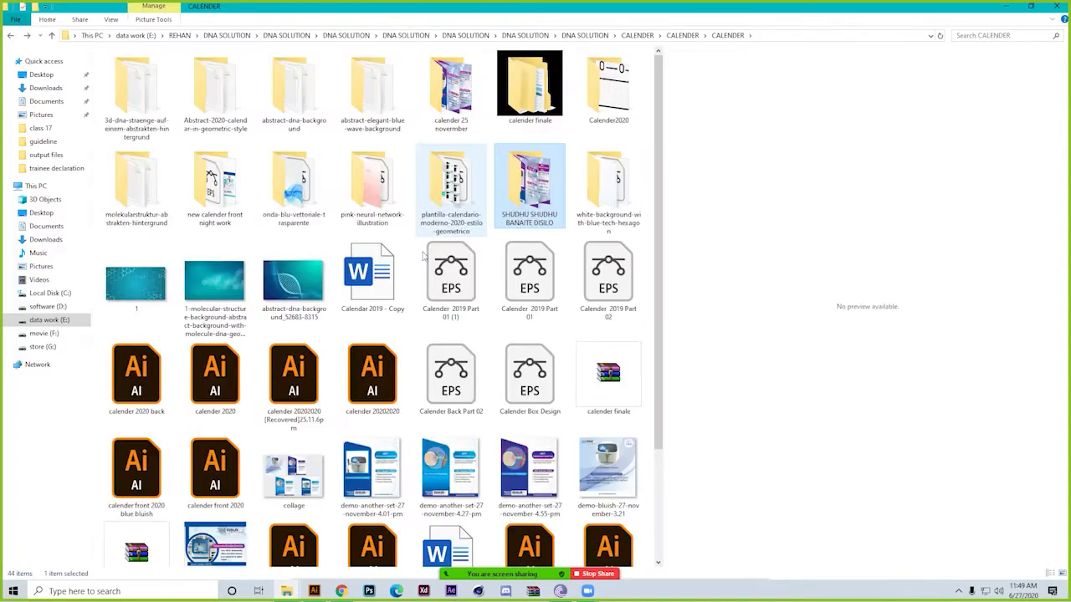
pyautogui.scroll(-2, 258, 424)
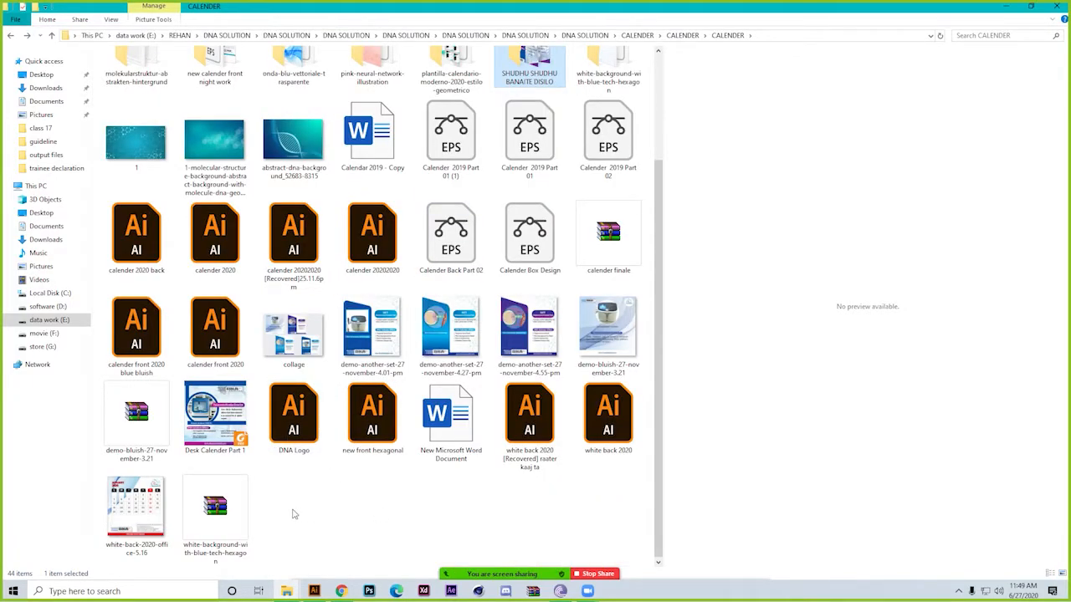
pyautogui.scroll(2, 294, 514)
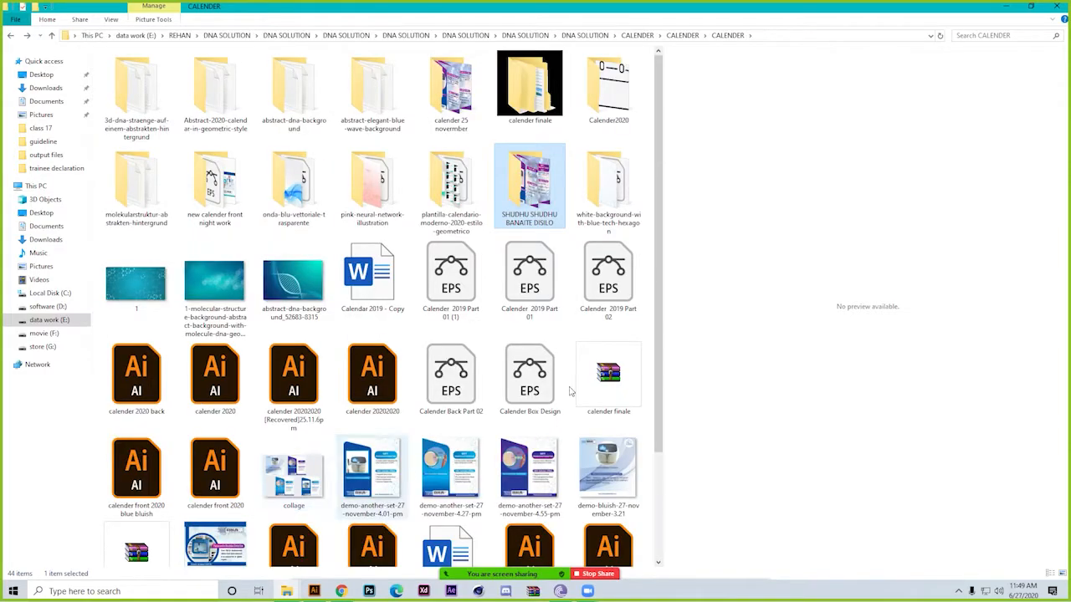
# Close the File Explorer window to return to Illustrator, and browse the recent presets for a new document
pyautogui.click(1056, 6)
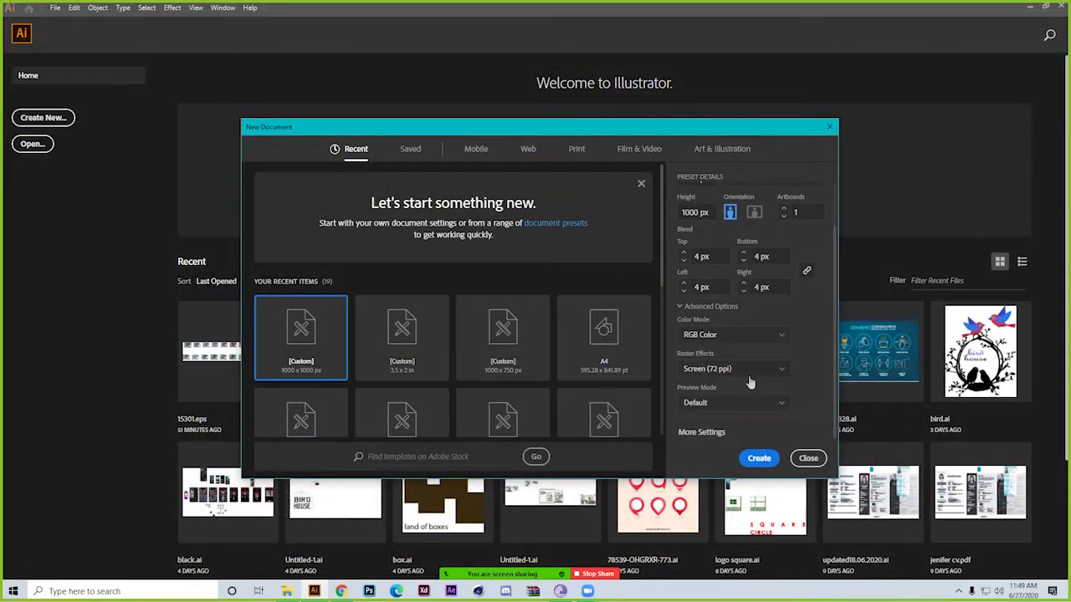
pyautogui.scroll(-5, 633, 340)
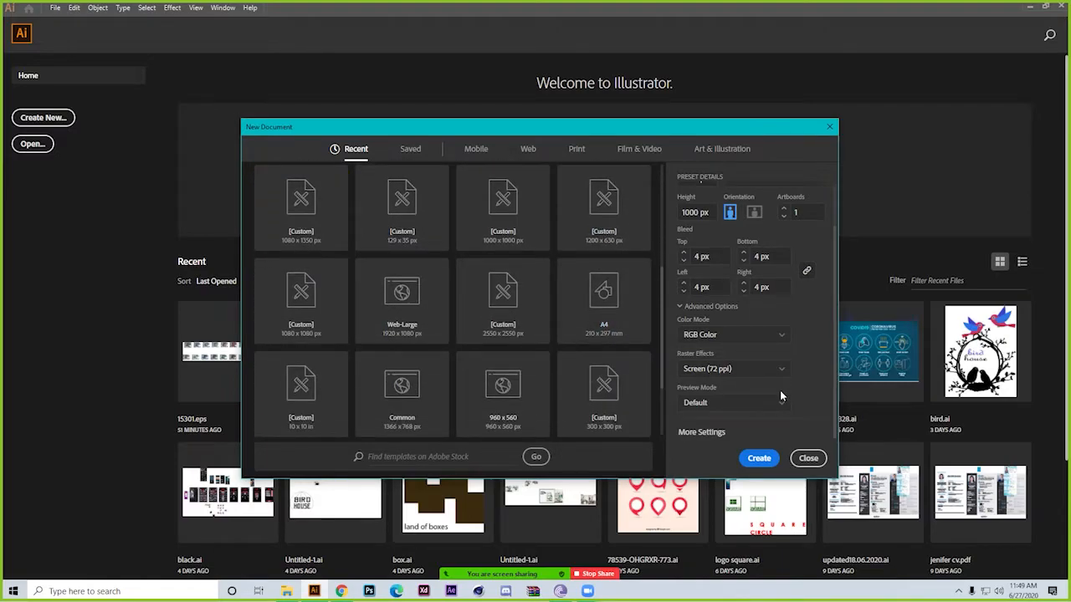
# Show the RGB and CMYK color mode choices and keep RGB Color for the new document
pyautogui.click(780, 338)
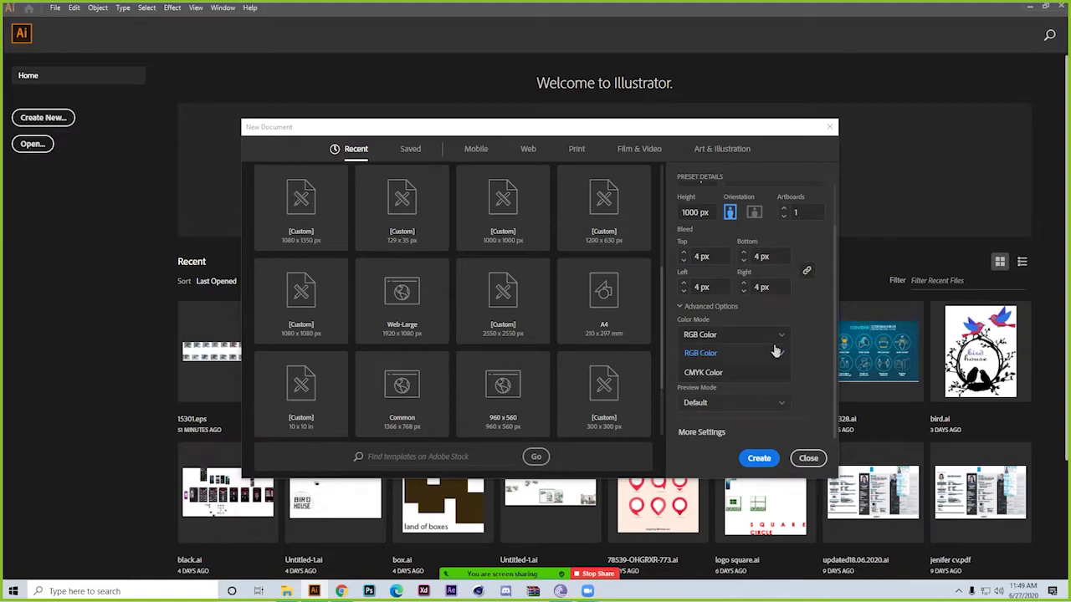
pyautogui.click(777, 352)
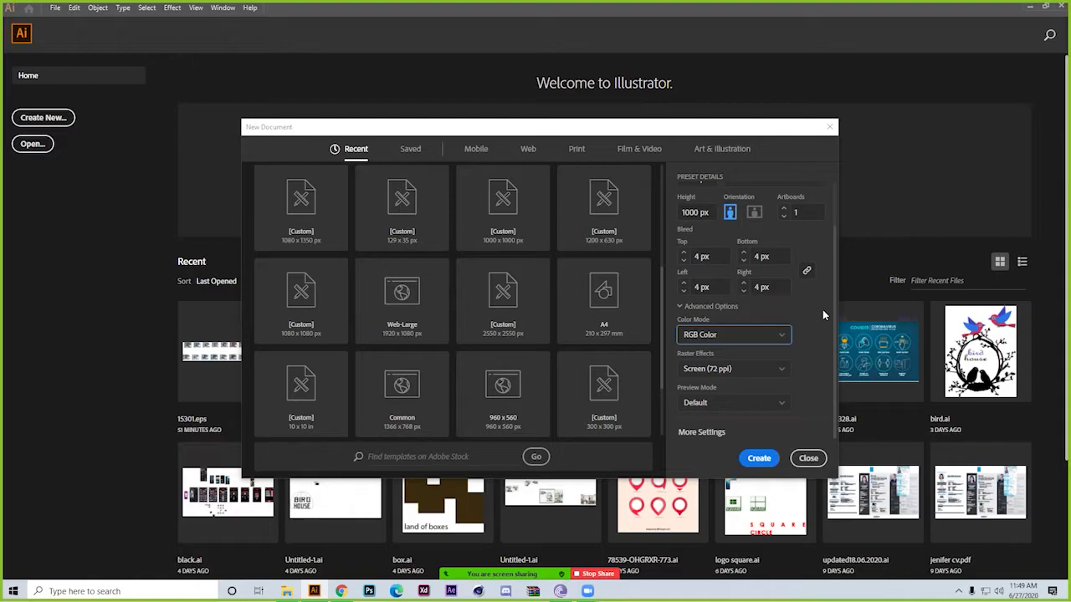
pyautogui.click(777, 336)
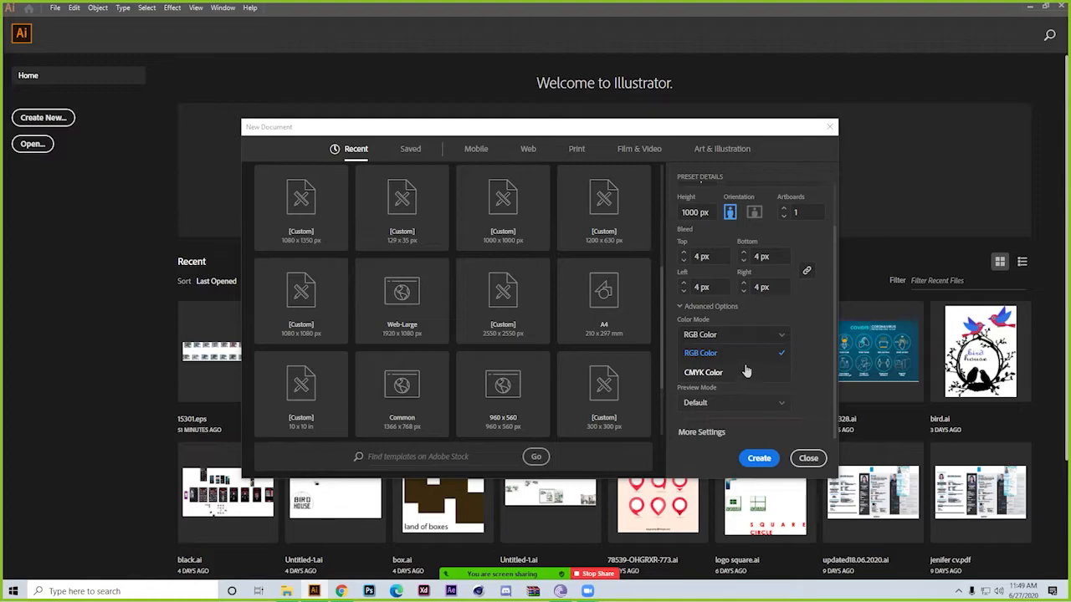
pyautogui.click(798, 342)
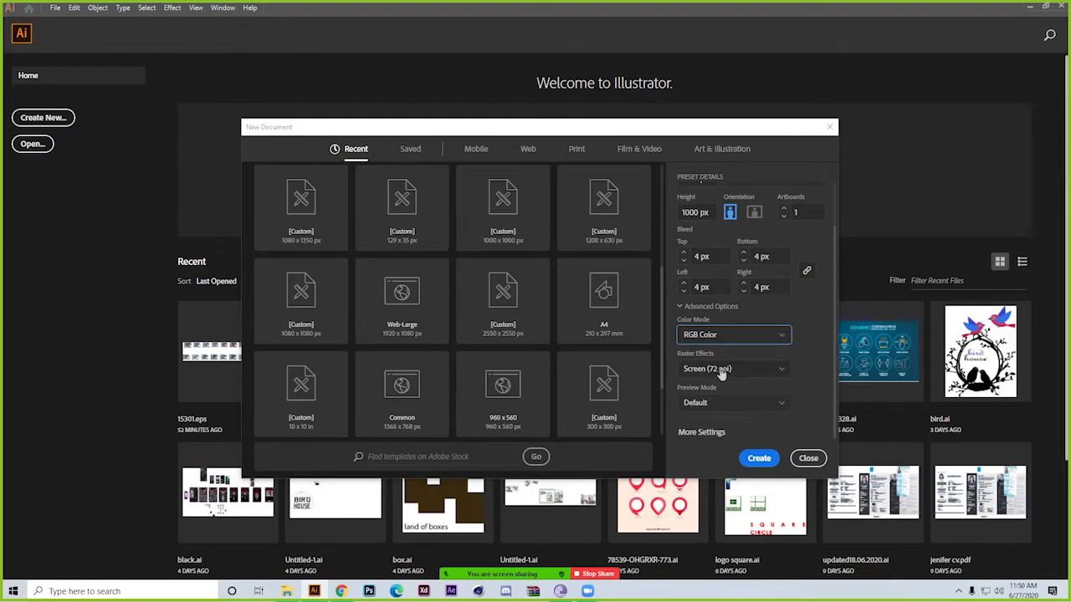
# Keep the new document's raster effects at Screen (72 ppi) and its preview mode at Default
pyautogui.click(752, 375)
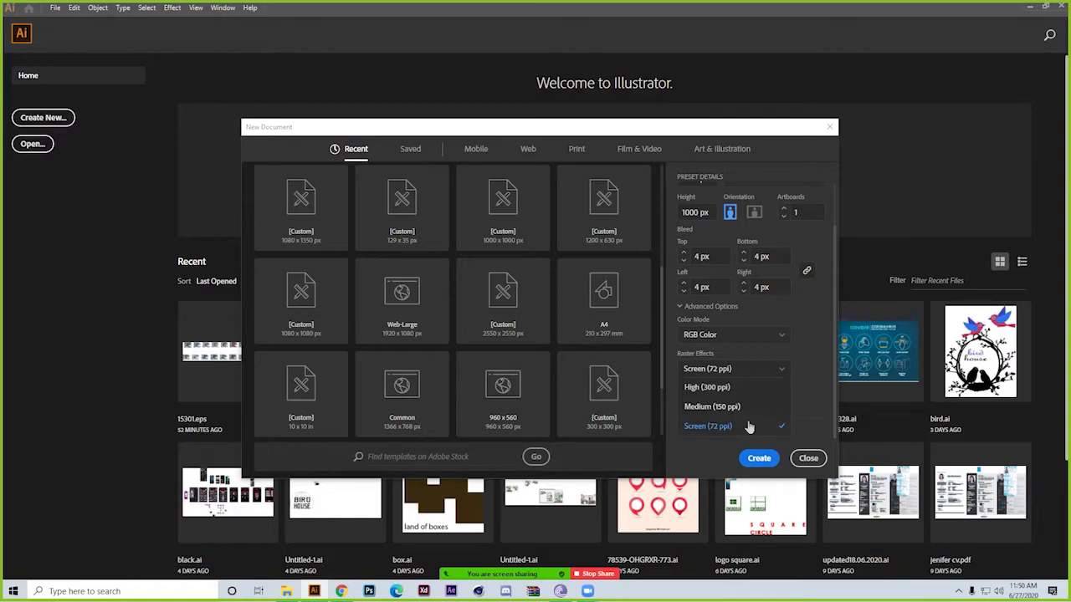
pyautogui.click(748, 426)
pyautogui.click(774, 402)
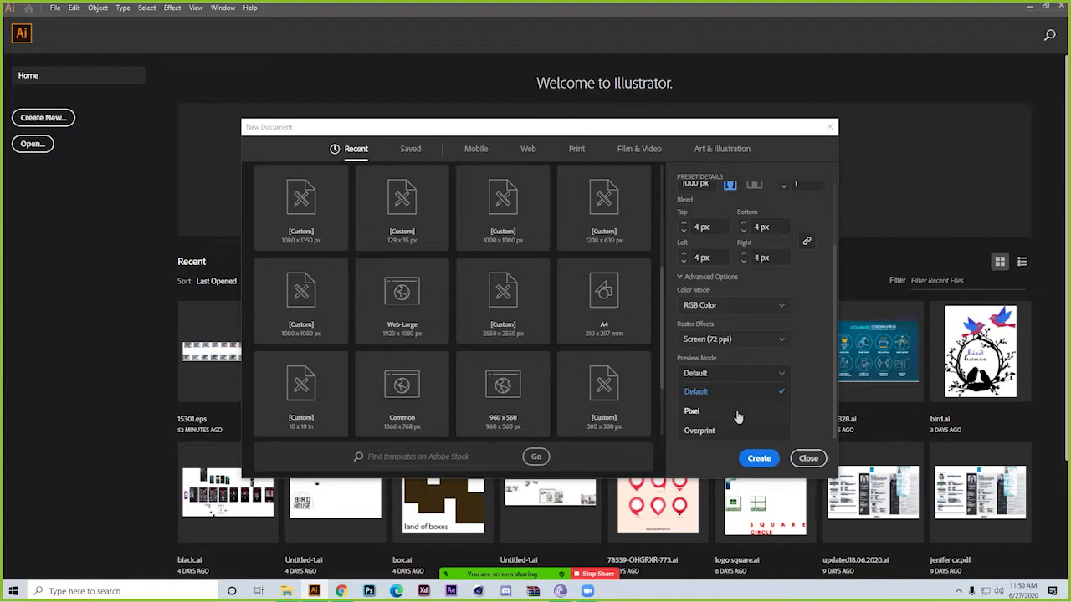
pyautogui.click(731, 392)
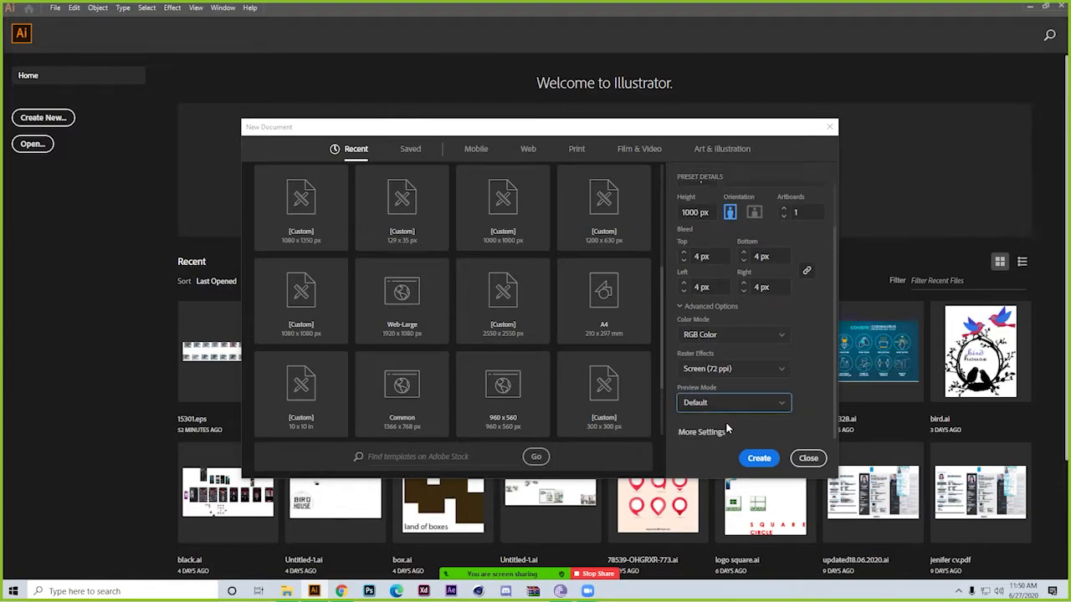
# Look over the additional document settings, cancel them, and create the 1000 x 1000 px document
pyautogui.click(701, 432)
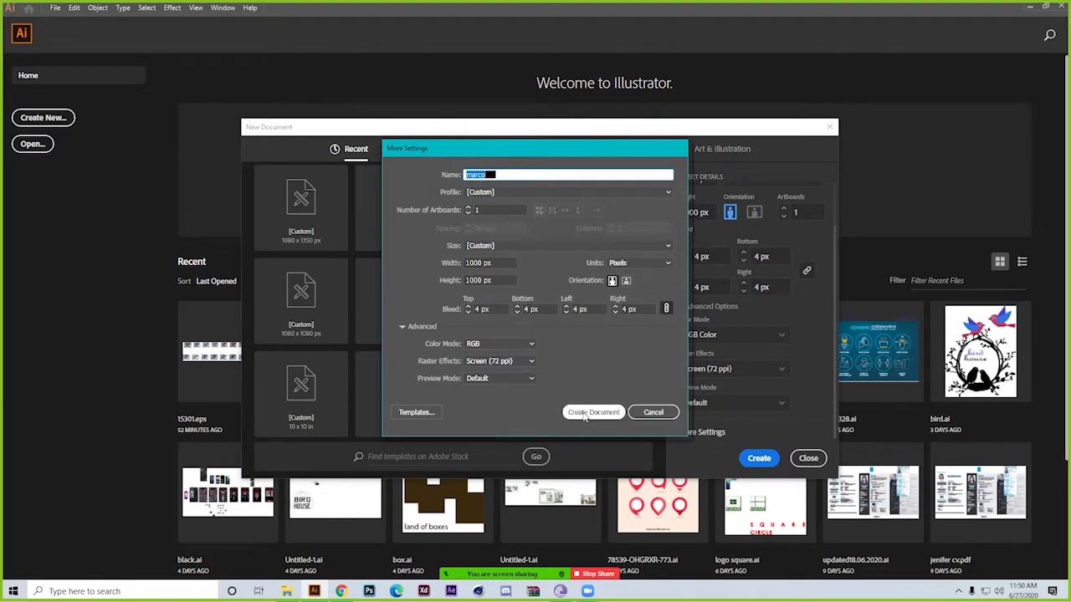
pyautogui.click(653, 411)
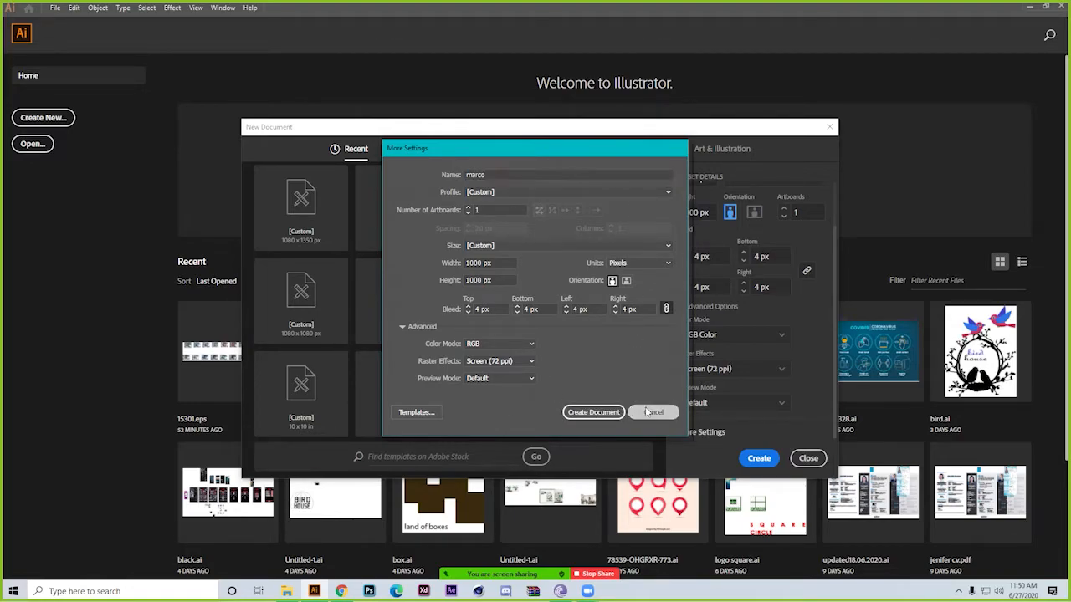
pyautogui.scroll(2, 692, 423)
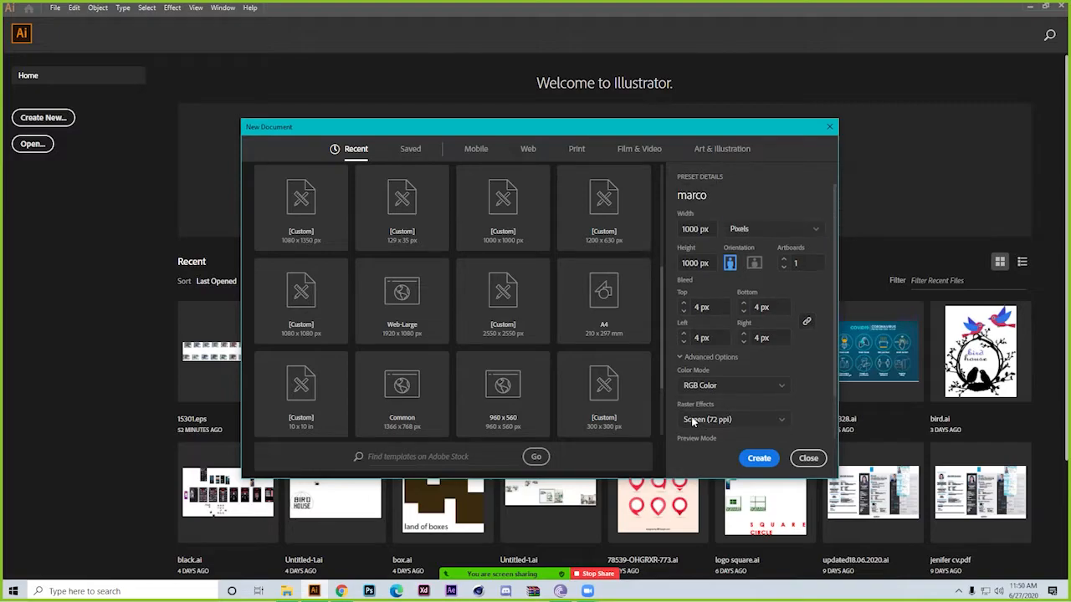
pyautogui.click(679, 357)
pyautogui.click(808, 461)
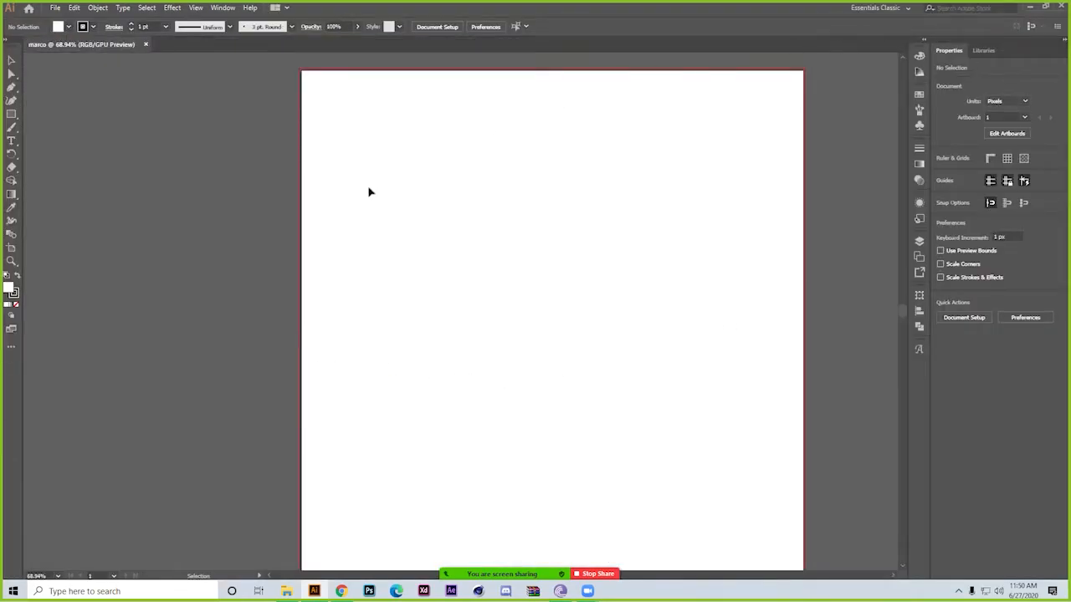
# Examine the red bleed line around the artboard's upper-left corner, check it with the Artboard tool, and return to the full artboard
pyautogui.hotkey('ctrl', 'space')
pyautogui.moveTo(307, 72); pyautogui.dragTo(507, 296)
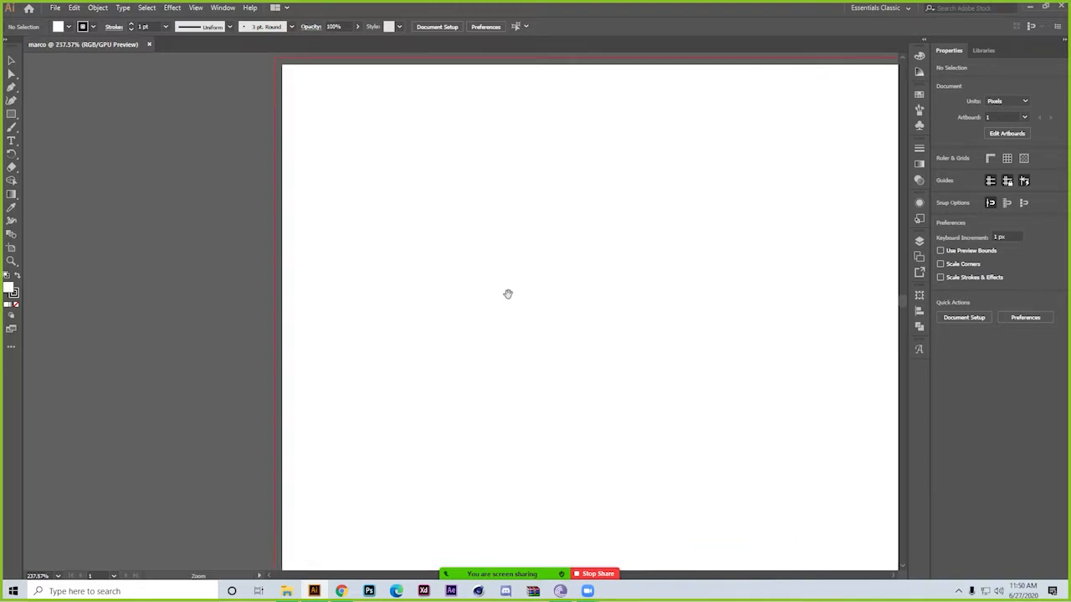
pyautogui.moveTo(277, 84); pyautogui.dragTo(619, 490)
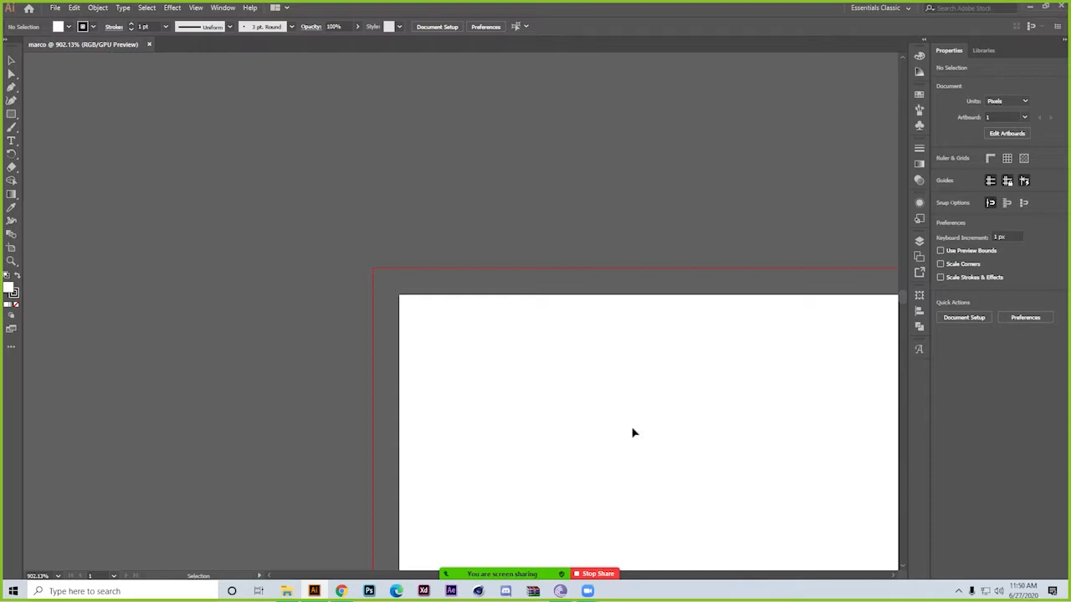
pyautogui.click(11, 249)
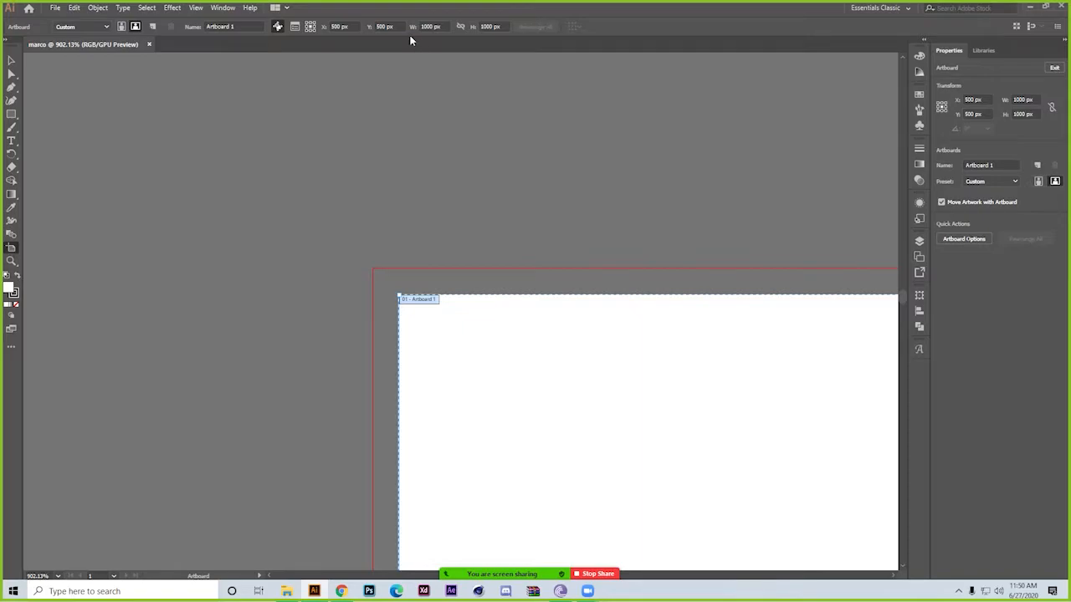
pyautogui.click(11, 61)
pyautogui.moveTo(248, 152); pyautogui.dragTo(423, 234)
pyautogui.scroll(-5, 317, 212)
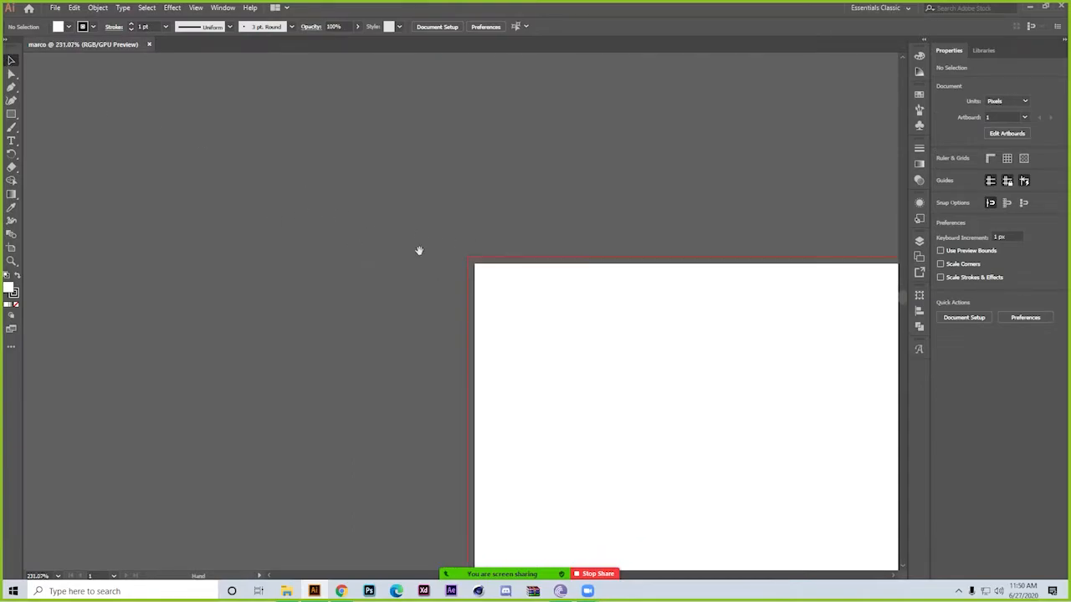
pyautogui.moveTo(354, 243); pyautogui.dragTo(623, 332)
pyautogui.scroll(-5, 377, 253)
pyautogui.moveTo(635, 434); pyautogui.dragTo(317, 210)
pyautogui.moveTo(445, 298); pyautogui.dragTo(403, 317)
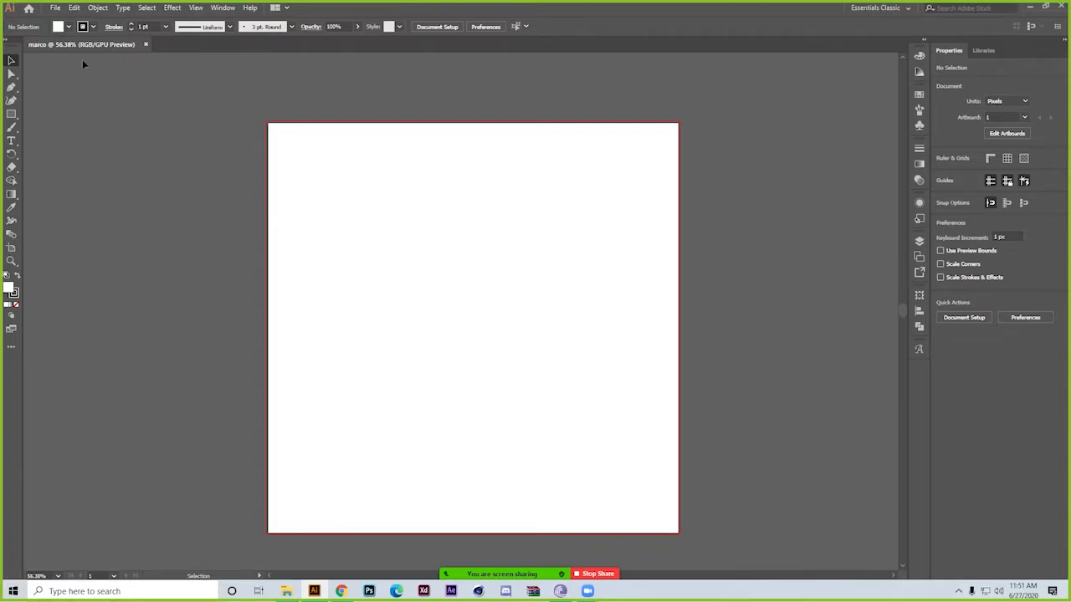
# Visit the Home screen, return to the document, and show the new-document settings before closing them
pyautogui.click(28, 9)
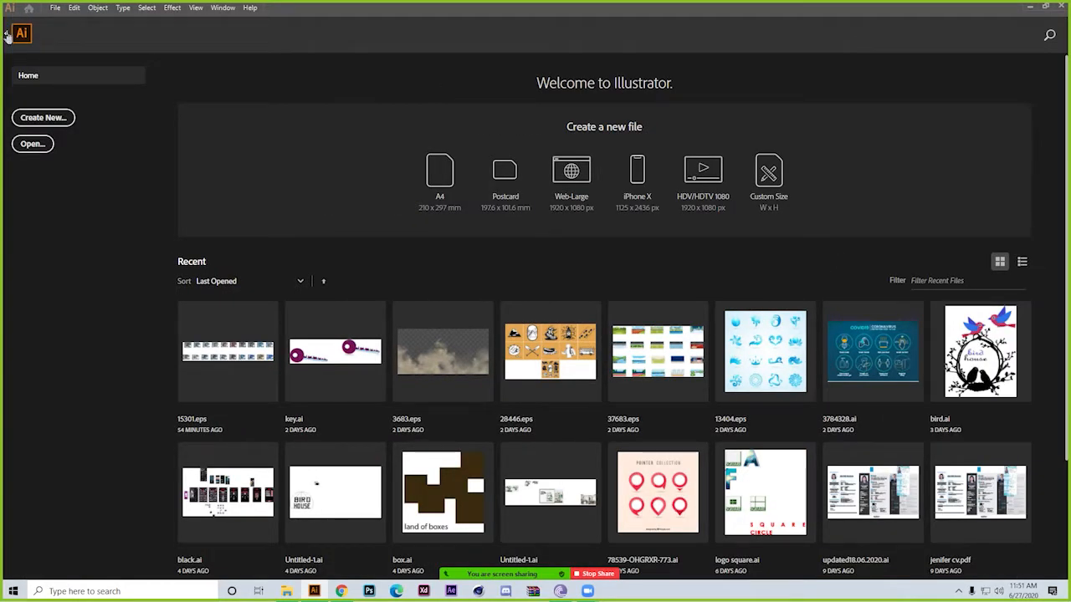
pyautogui.click(7, 34)
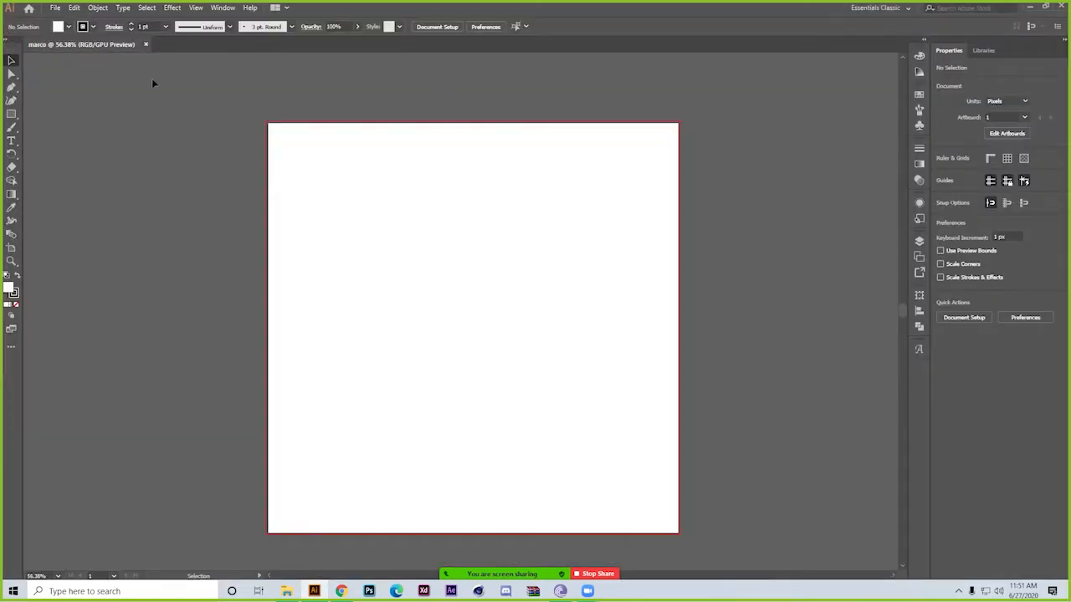
pyautogui.click(55, 9)
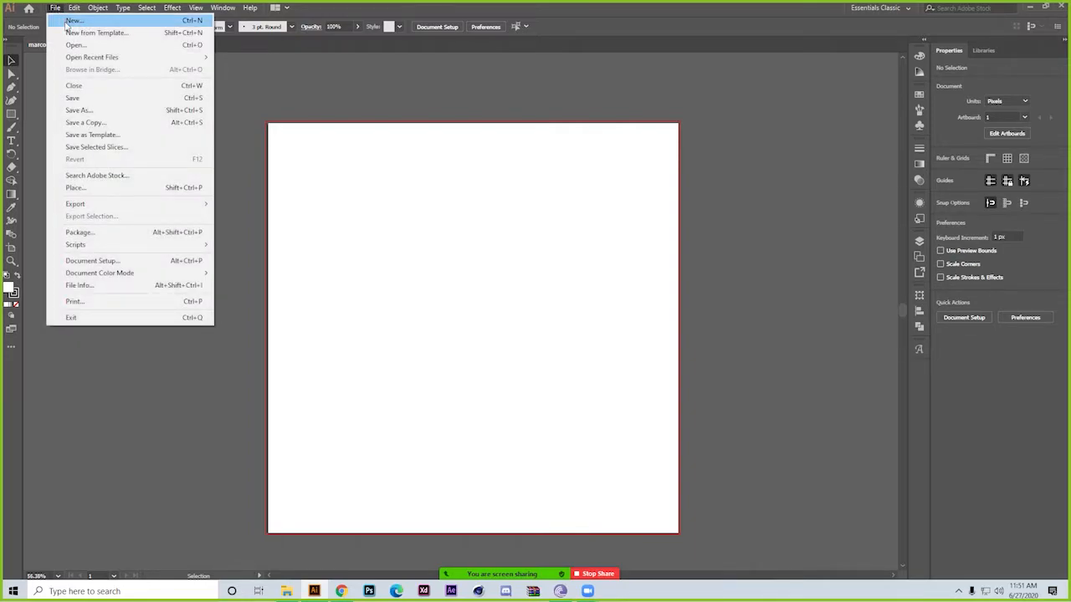
pyautogui.click(67, 21)
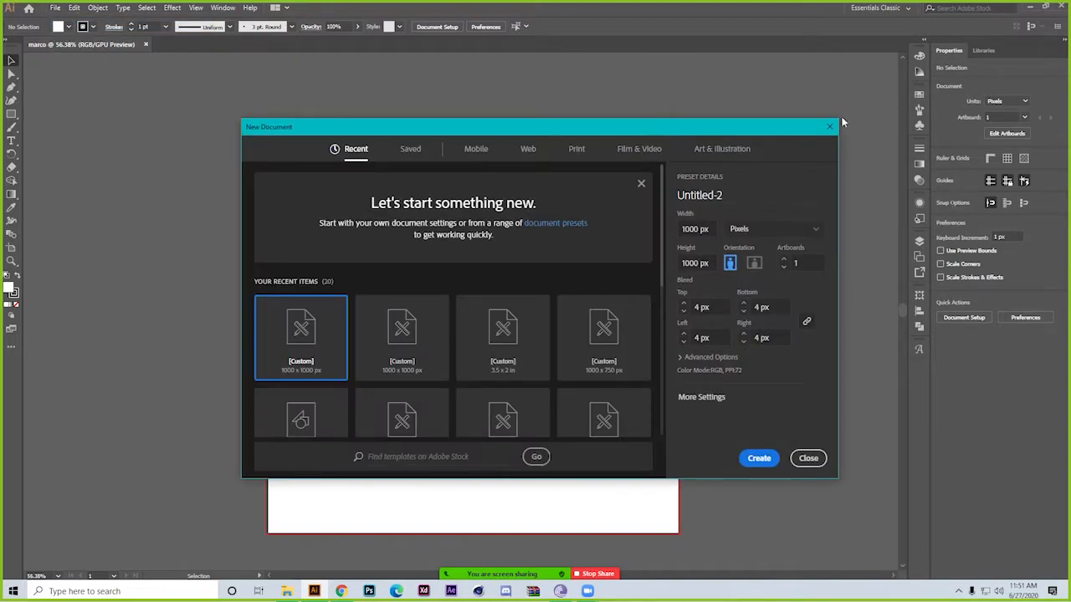
pyautogui.click(829, 126)
# Show how to open an existing file by browsing the class 17 folder, and cancel without opening anything
pyautogui.click(56, 8)
pyautogui.moveTo(74, 8)
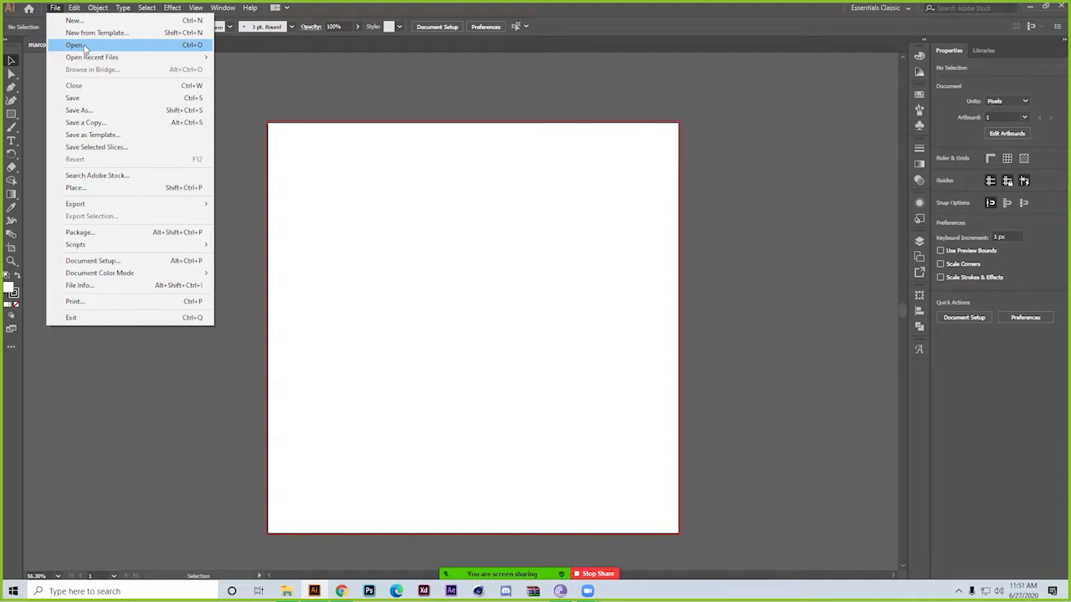
pyautogui.click(83, 48)
pyautogui.click(240, 186)
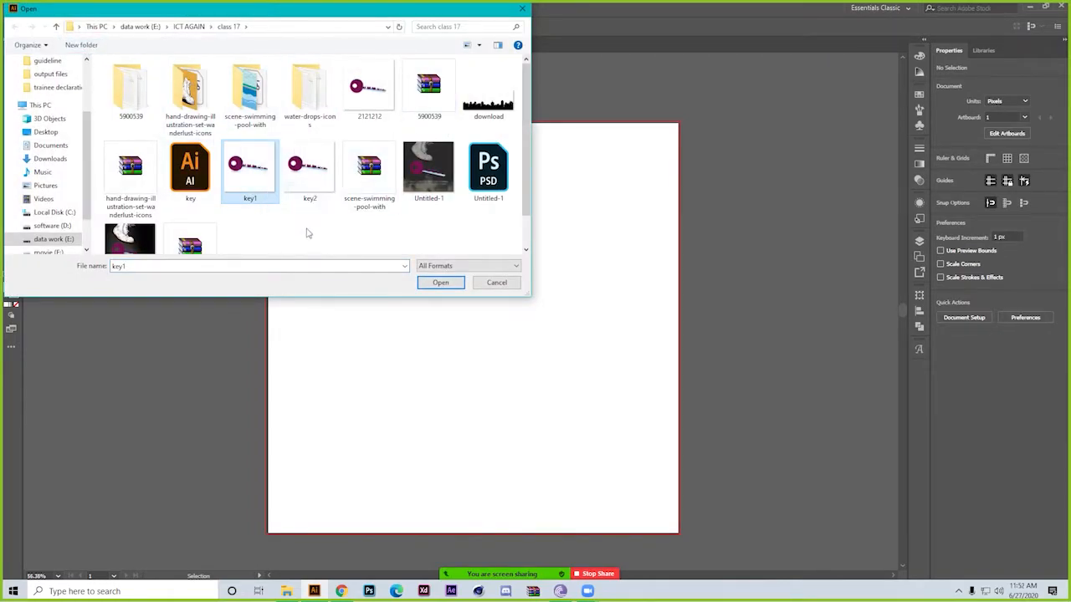
pyautogui.click(190, 167)
pyautogui.click(489, 171)
pyautogui.moveTo(456, 254); pyautogui.dragTo(479, 218)
pyautogui.click(507, 288)
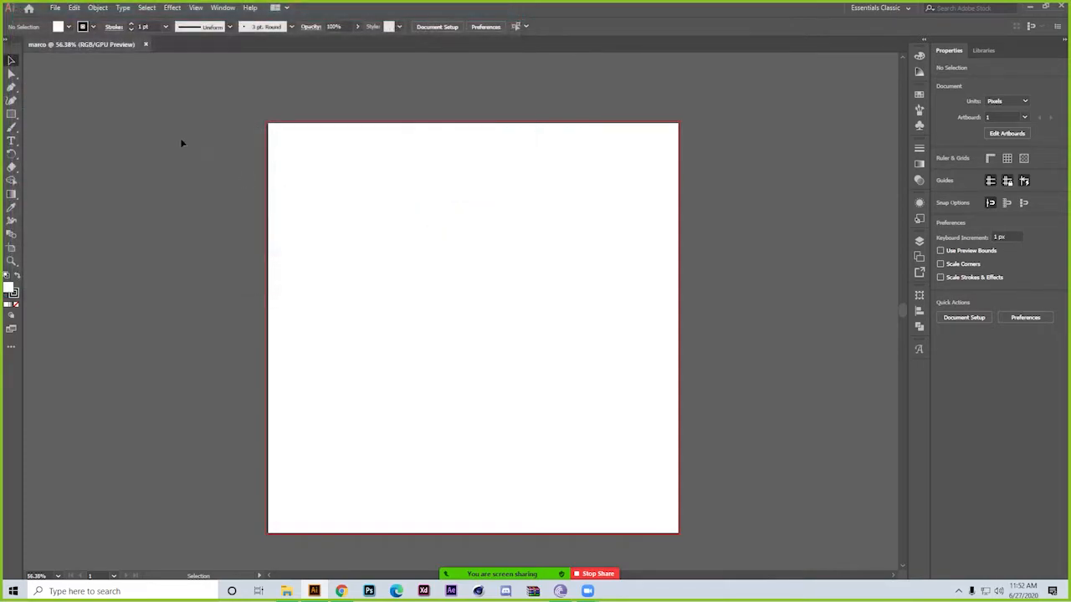
# Place the key2 image from the class 17 folder as a linked file, aligned to the artboard's upper-left corner
pyautogui.click(55, 8)
pyautogui.moveTo(131, 61)
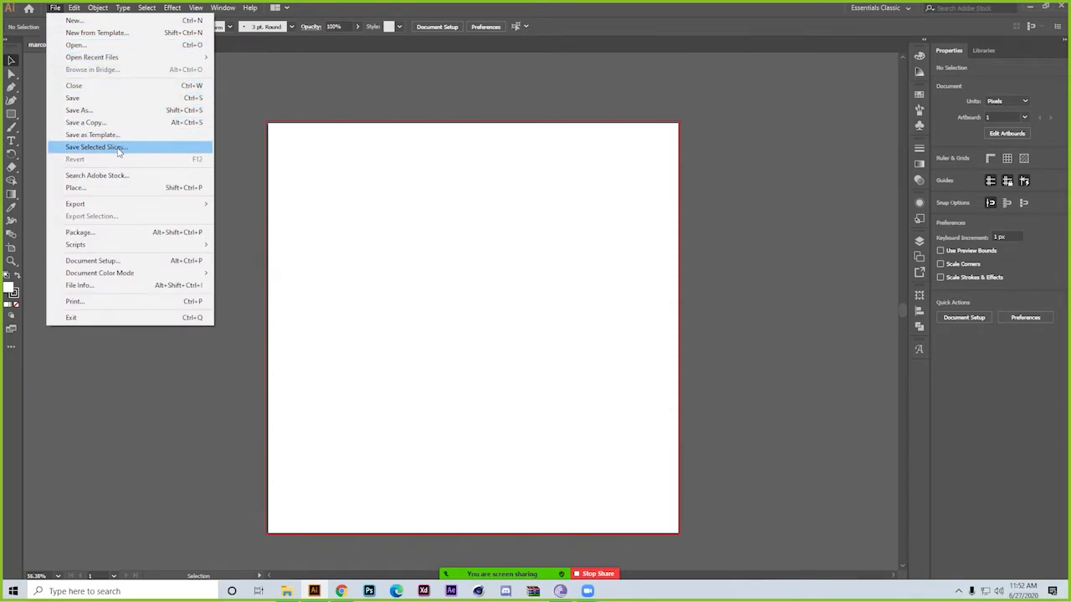
pyautogui.click(159, 187)
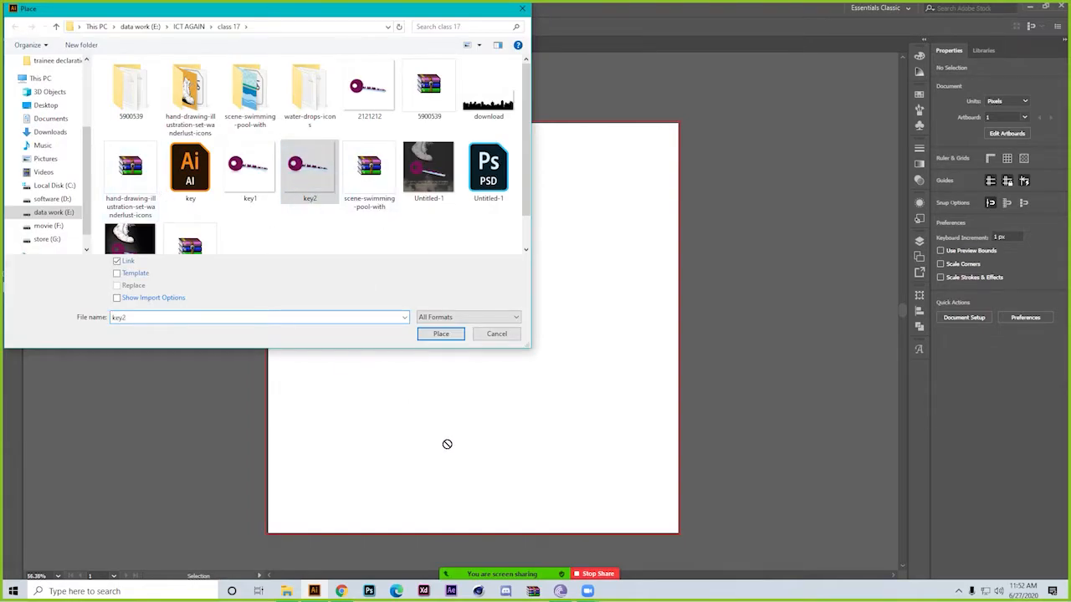
pyautogui.click(295, 170)
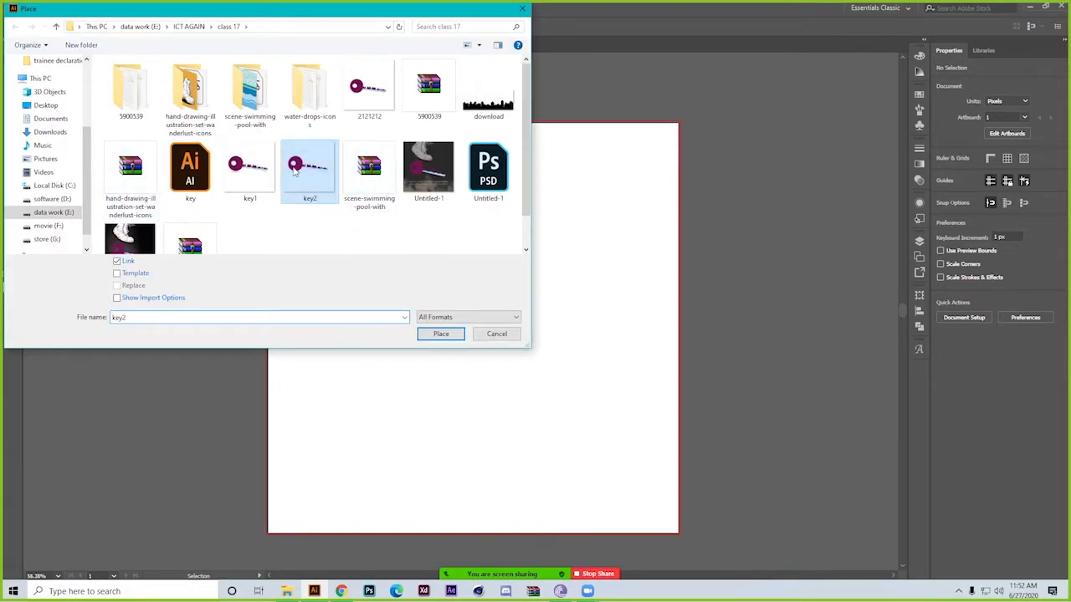
pyautogui.click(442, 334)
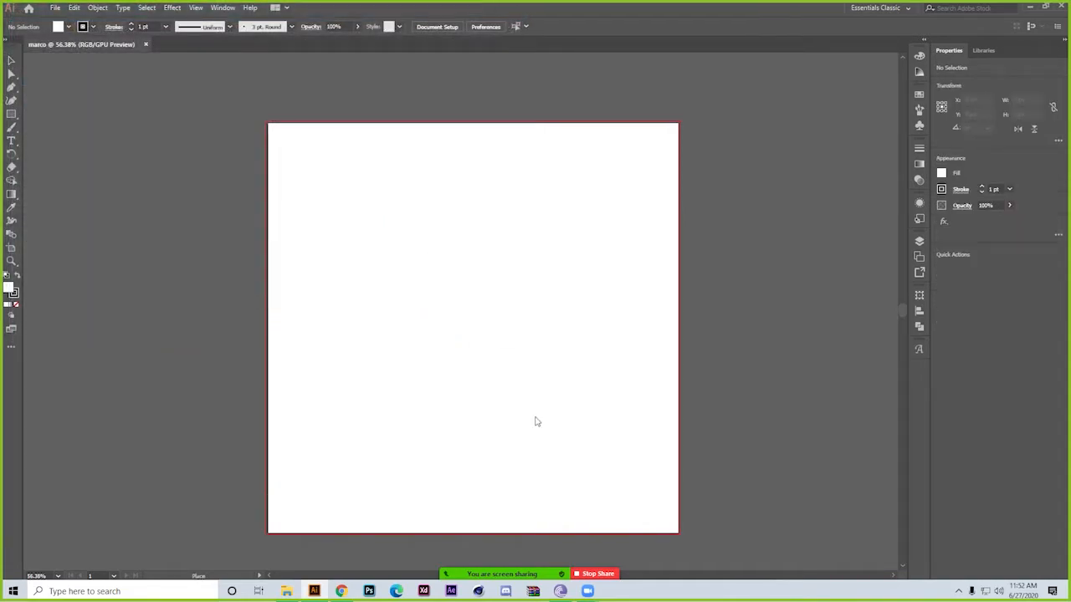
pyautogui.click(269, 124)
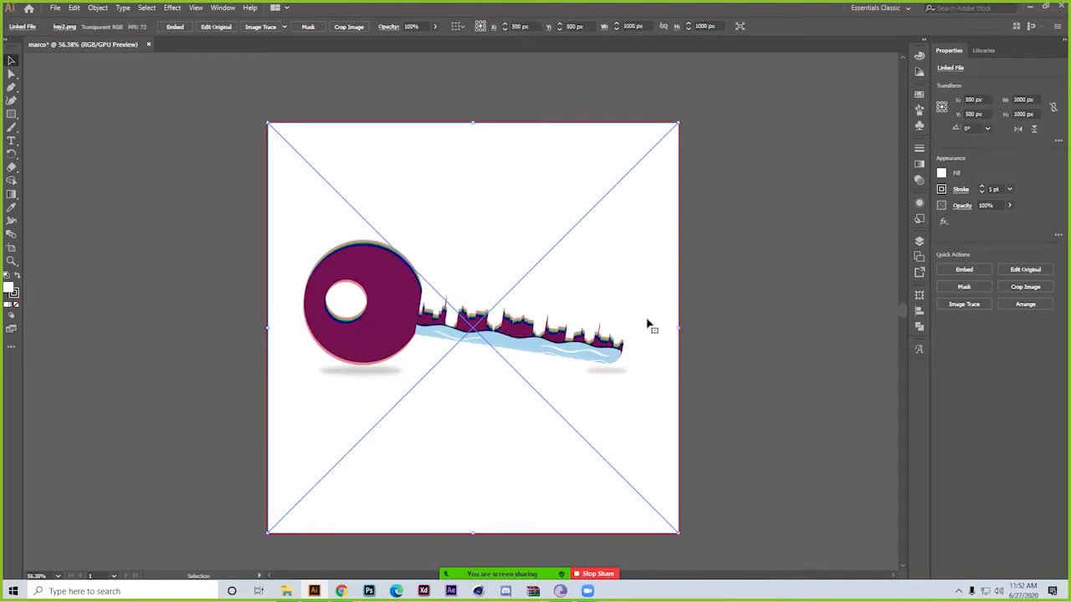
# Try to resize the placed key image, undo the change, and deselect the image
pyautogui.moveTo(679, 327); pyautogui.dragTo(658, 282)
pyautogui.hotkey('ctrl', 'z')
pyautogui.click(201, 202)
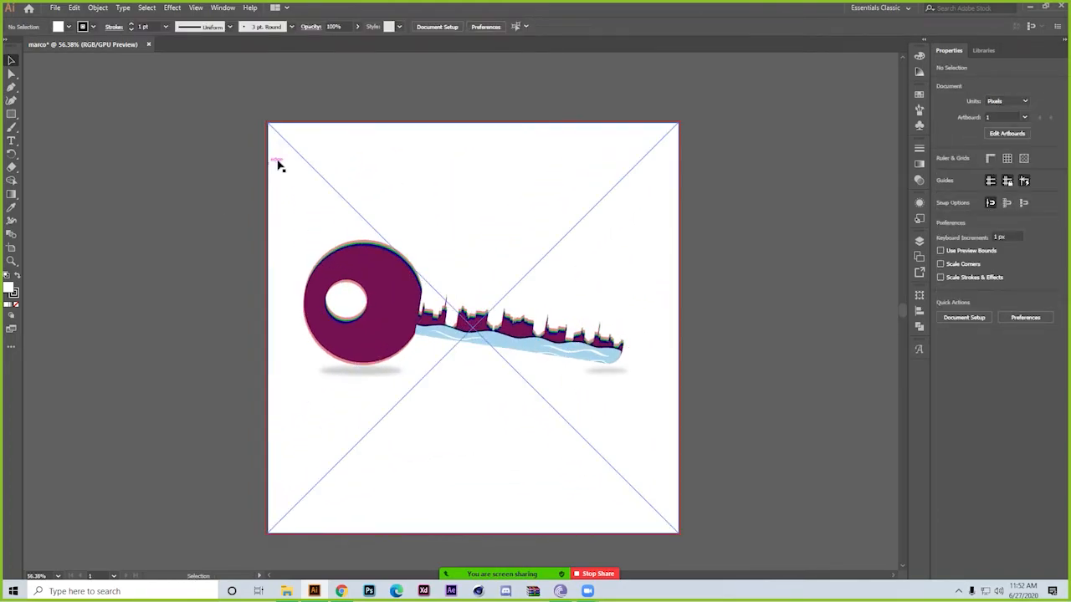
# Examine the Export for Screens options and its destination folder picker, and cancel without exporting
pyautogui.click(54, 8)
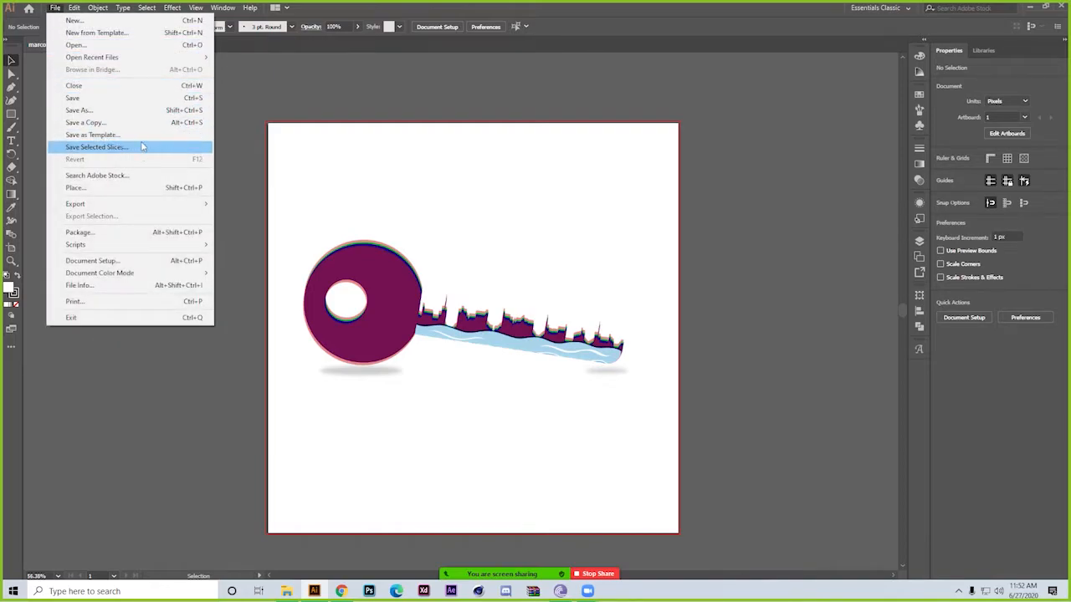
pyautogui.moveTo(155, 208)
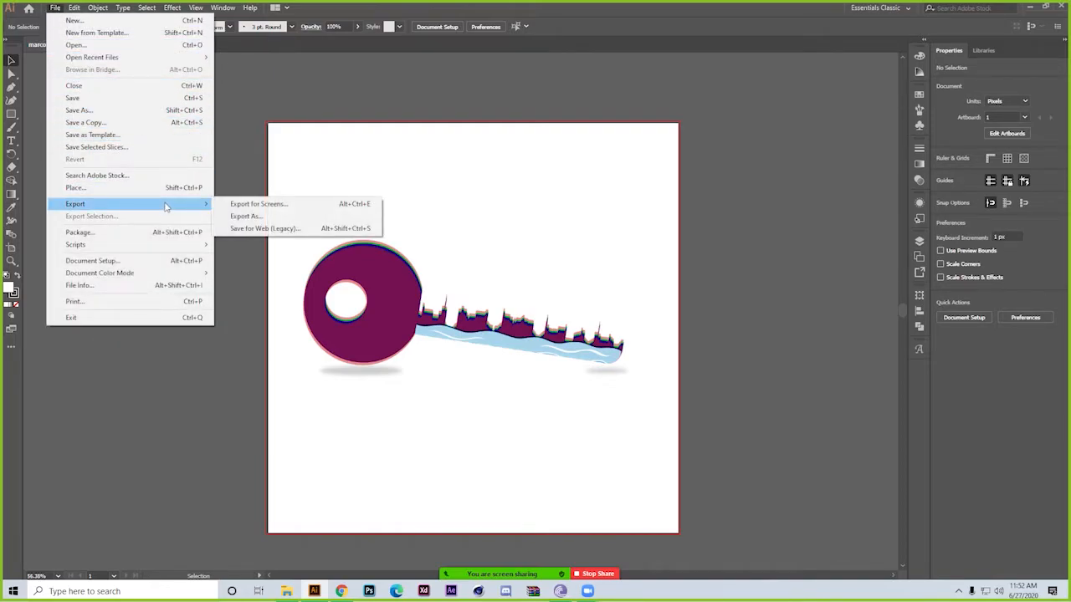
pyautogui.click(281, 207)
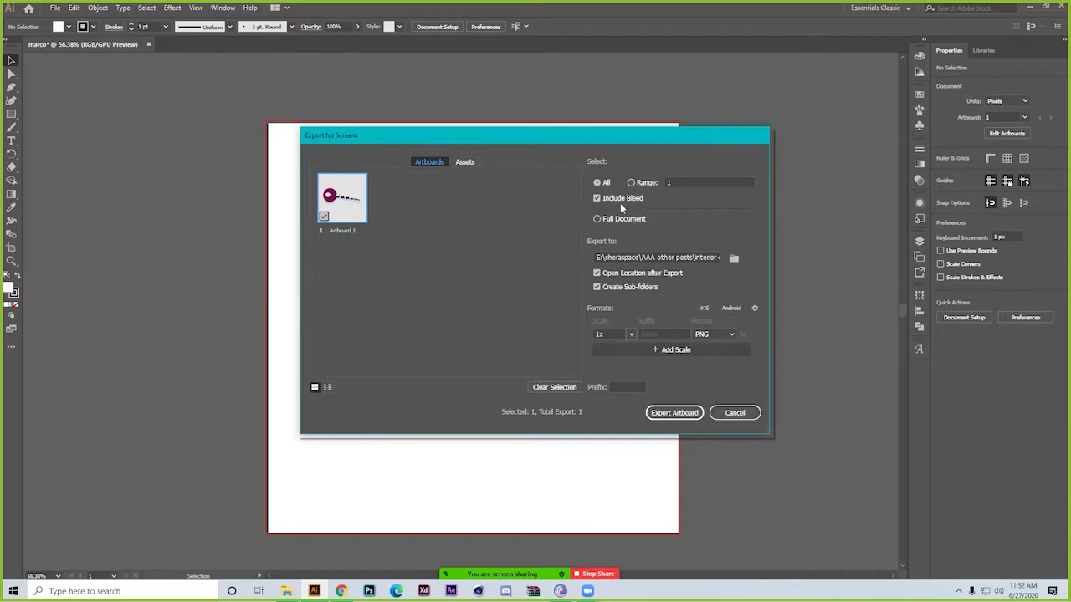
pyautogui.click(733, 258)
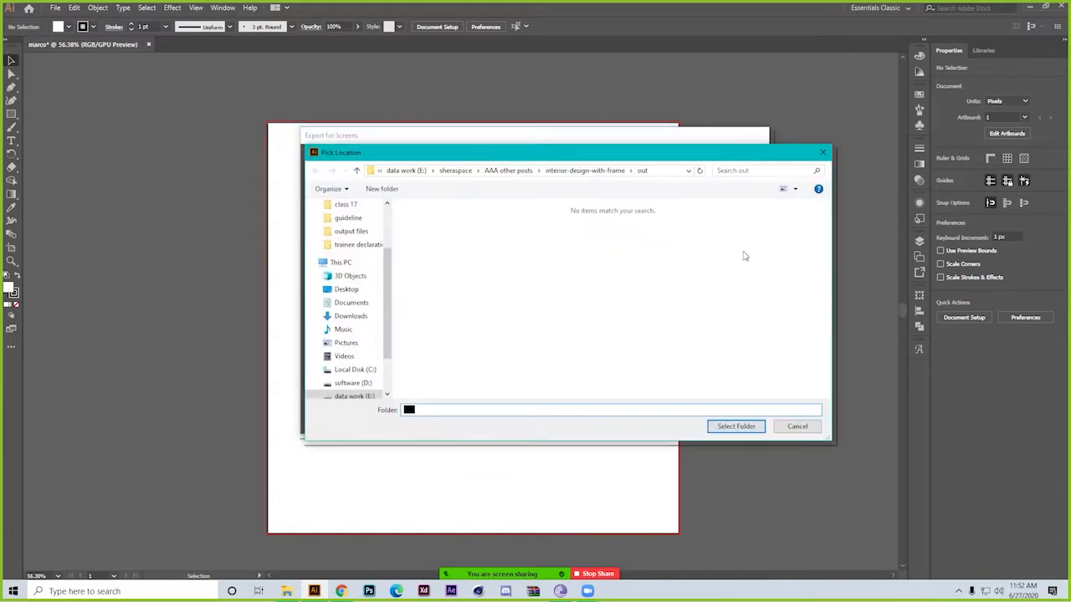
pyautogui.click(824, 152)
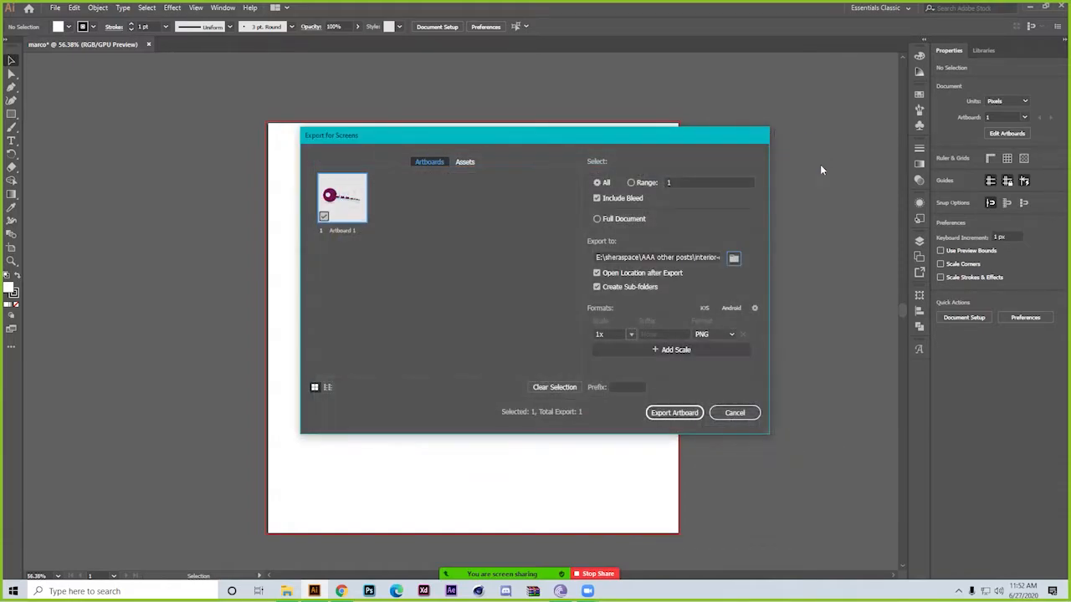
pyautogui.click(734, 411)
# Examine the file types available in Export As for the marco document, and cancel without exporting
pyautogui.click(55, 7)
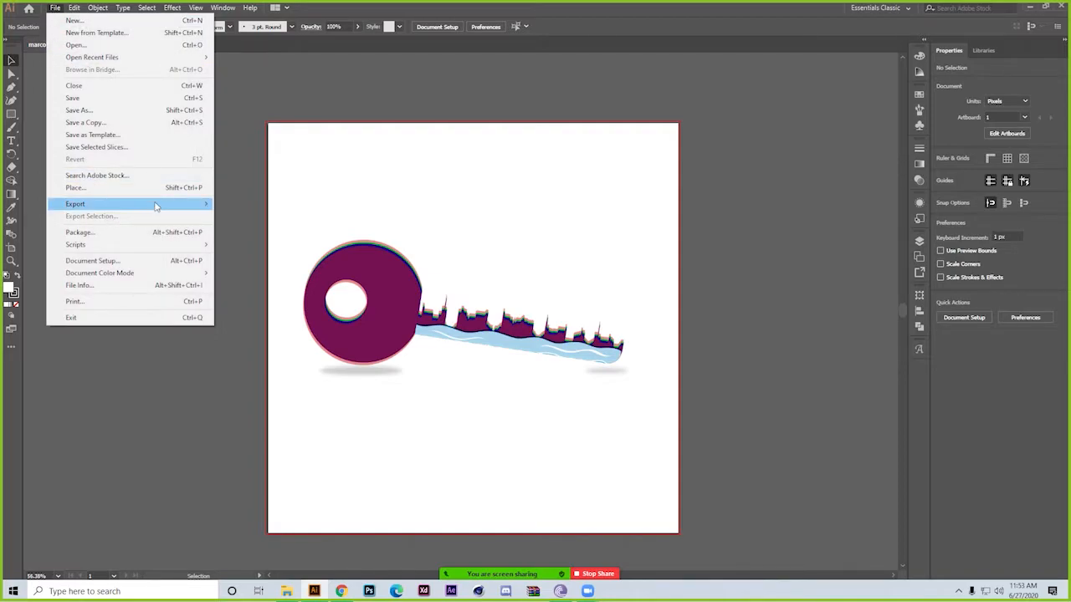
pyautogui.moveTo(158, 204)
pyautogui.click(306, 216)
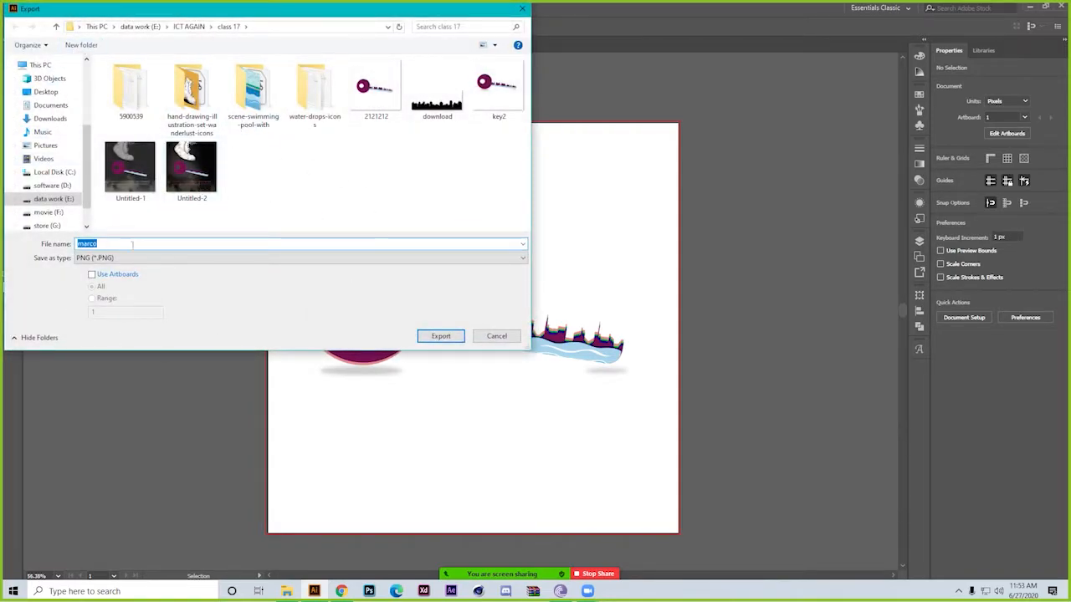
pyautogui.click(270, 259)
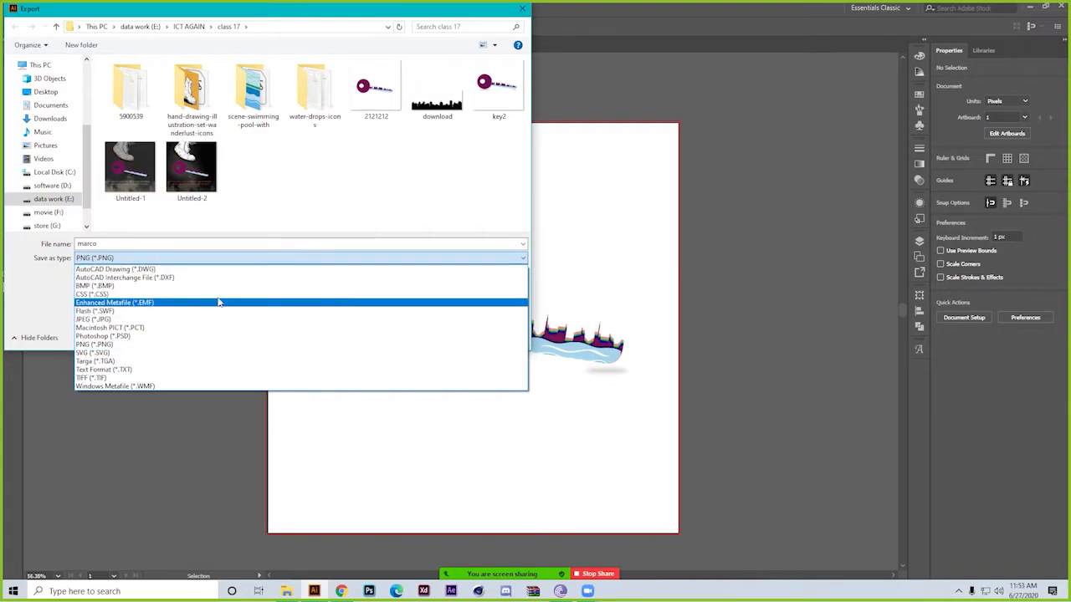
pyautogui.click(522, 11)
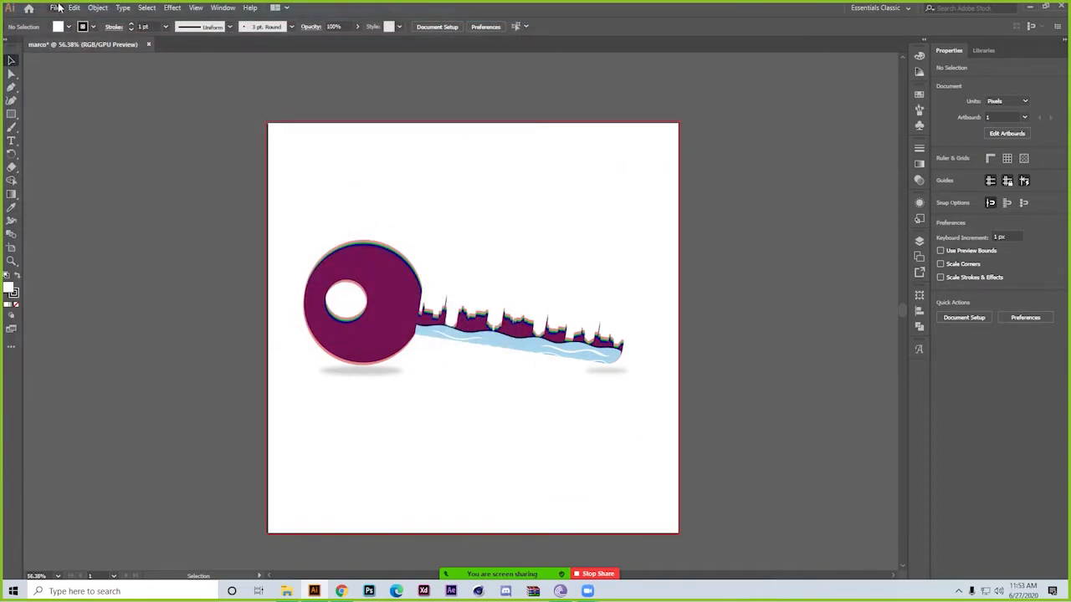
# Try the JPEG High preset at 100% quality in Save for Web, and cancel without saving
pyautogui.click(54, 7)
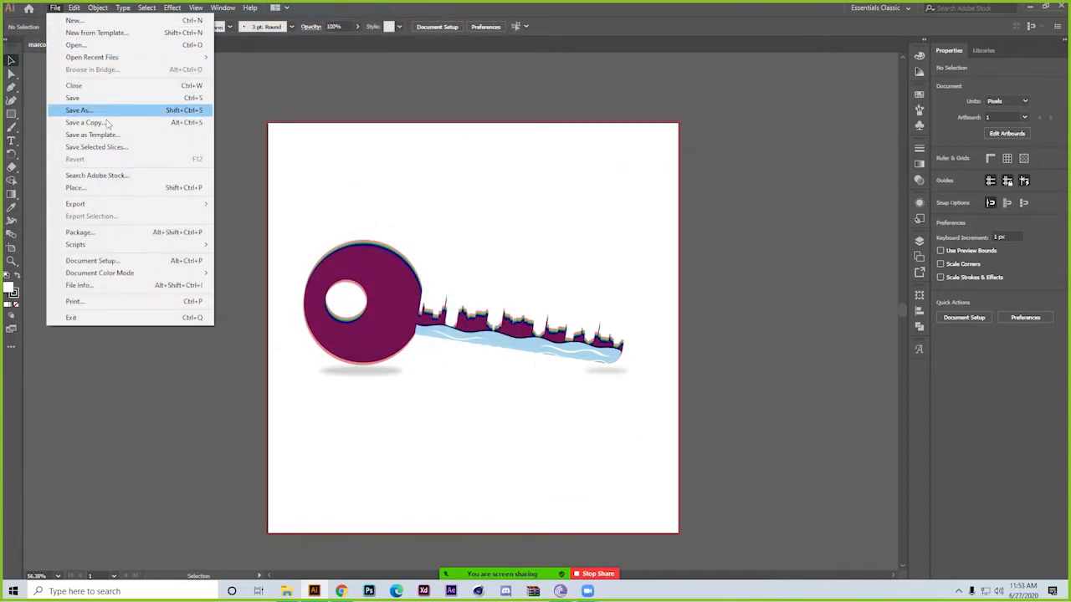
pyautogui.moveTo(167, 209)
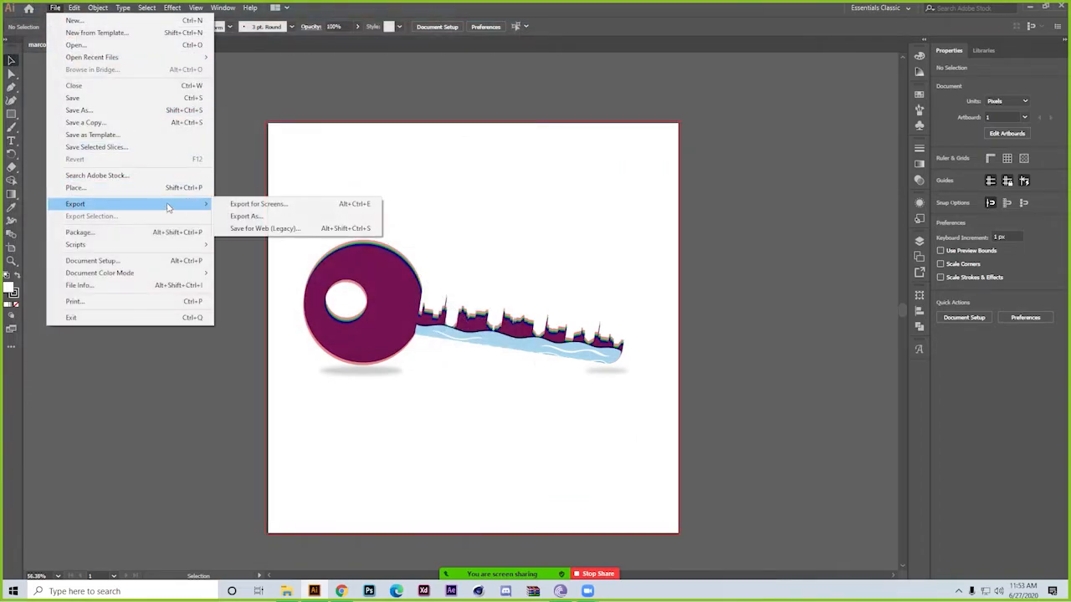
pyautogui.click(241, 229)
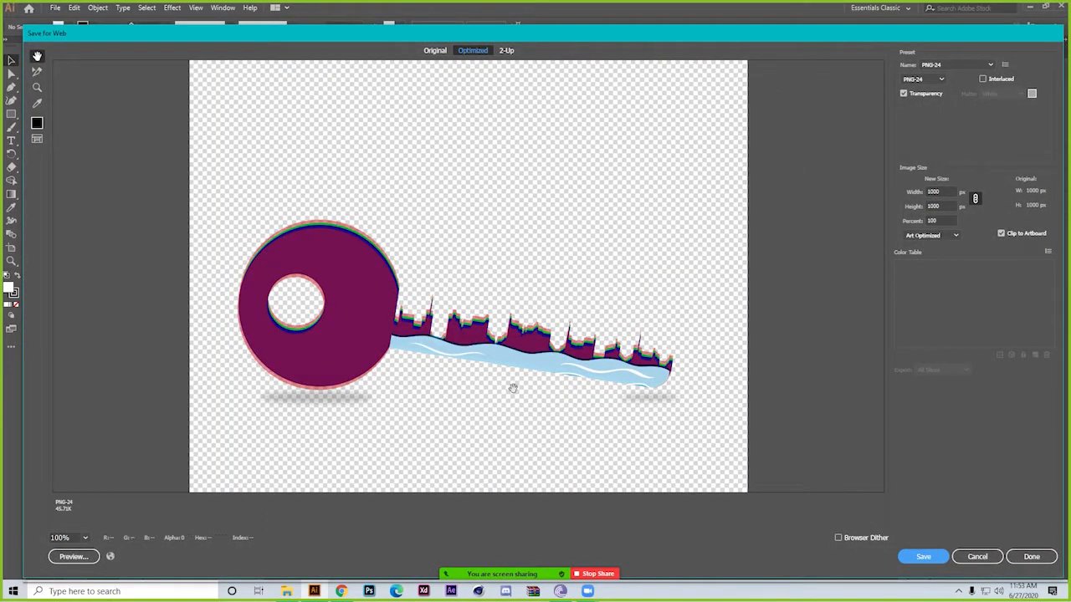
pyautogui.moveTo(391, 162); pyautogui.dragTo(411, 34)
pyautogui.moveTo(385, 128); pyautogui.dragTo(302, 323)
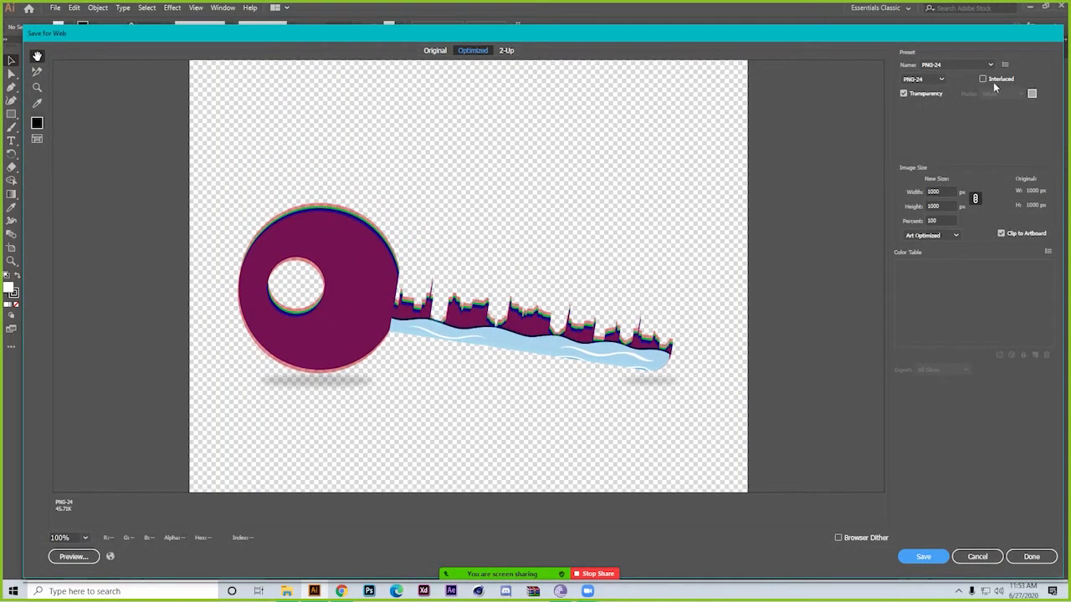
pyautogui.click(988, 63)
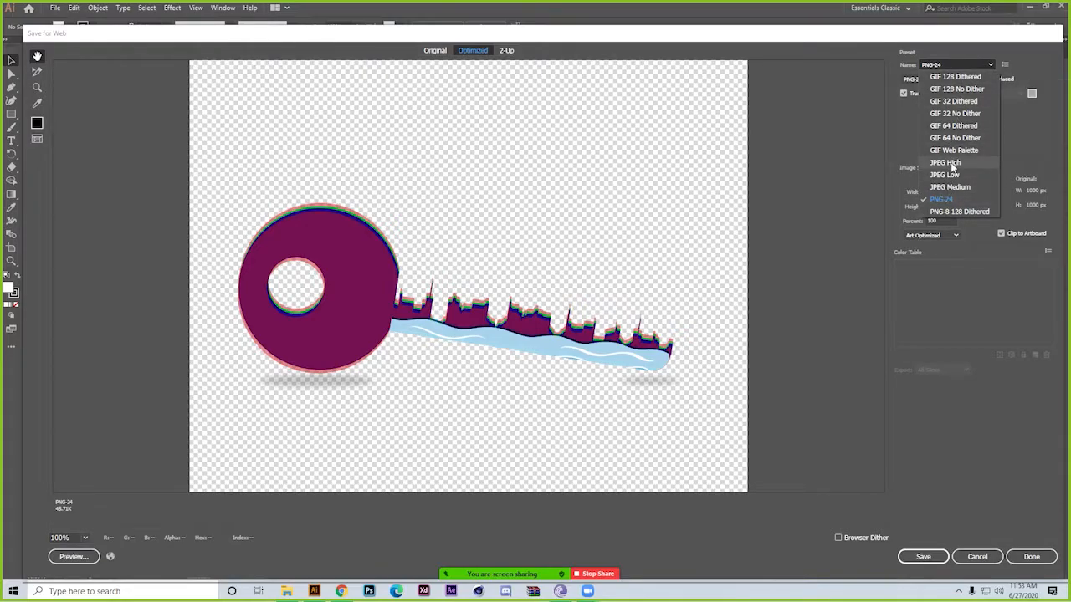
pyautogui.click(951, 164)
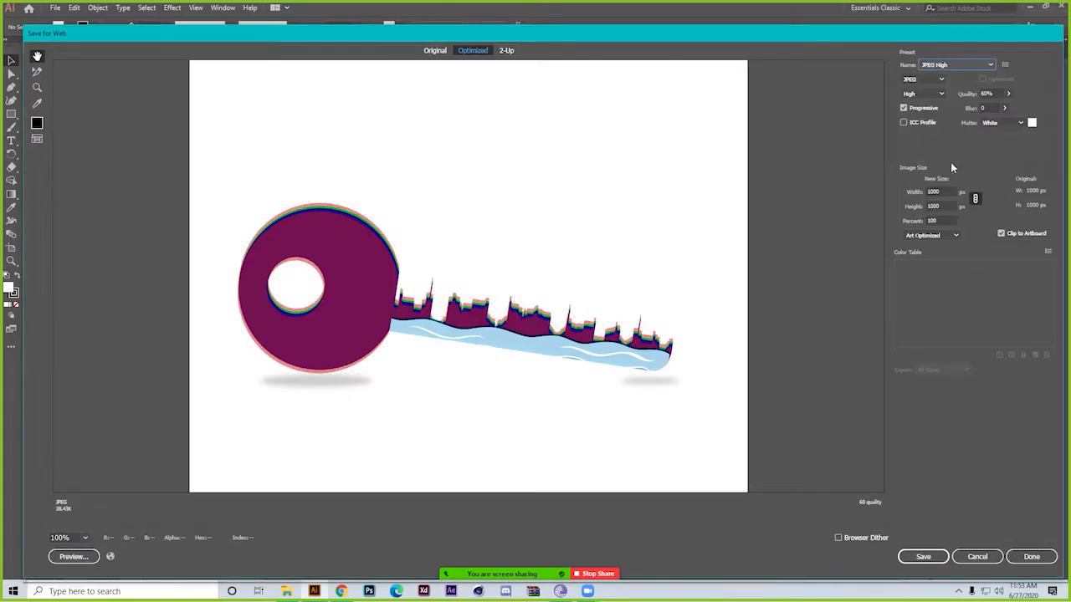
pyautogui.click(1008, 94)
pyautogui.moveTo(992, 108); pyautogui.dragTo(1024, 112)
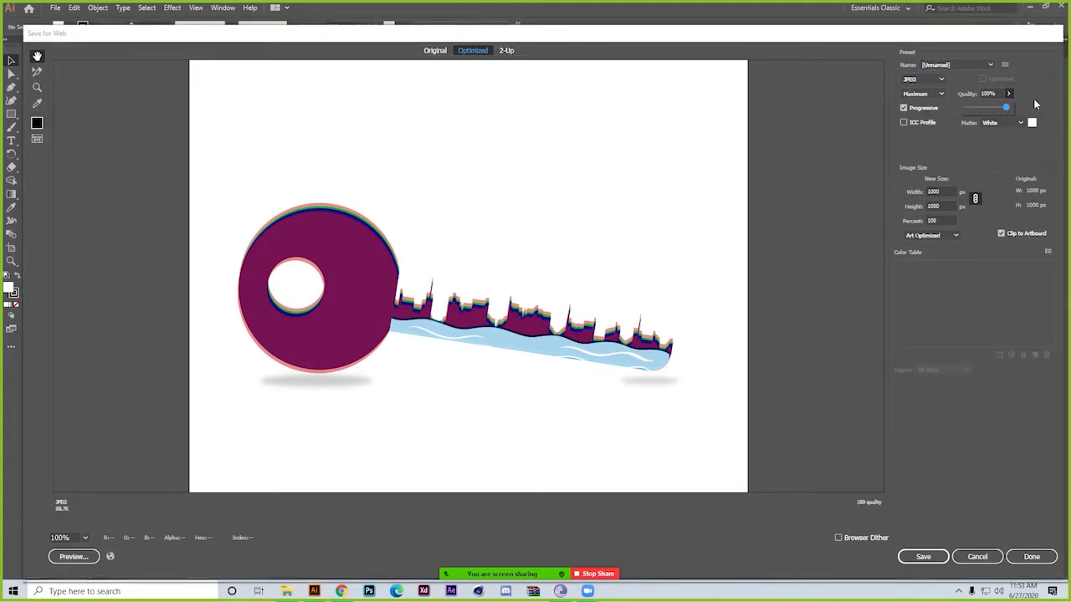
pyautogui.click(977, 557)
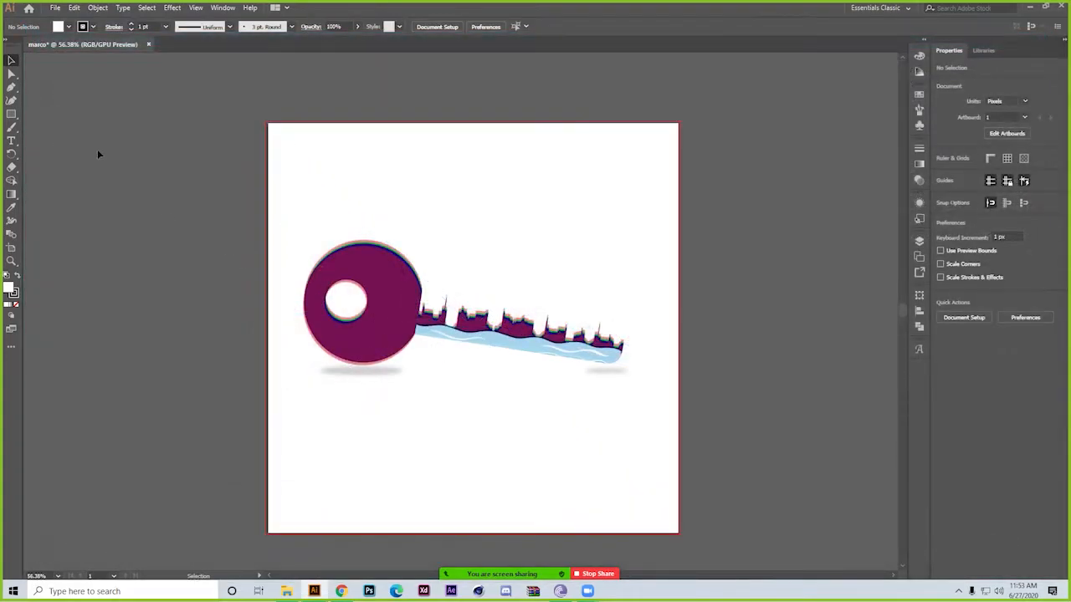
pyautogui.click(55, 9)
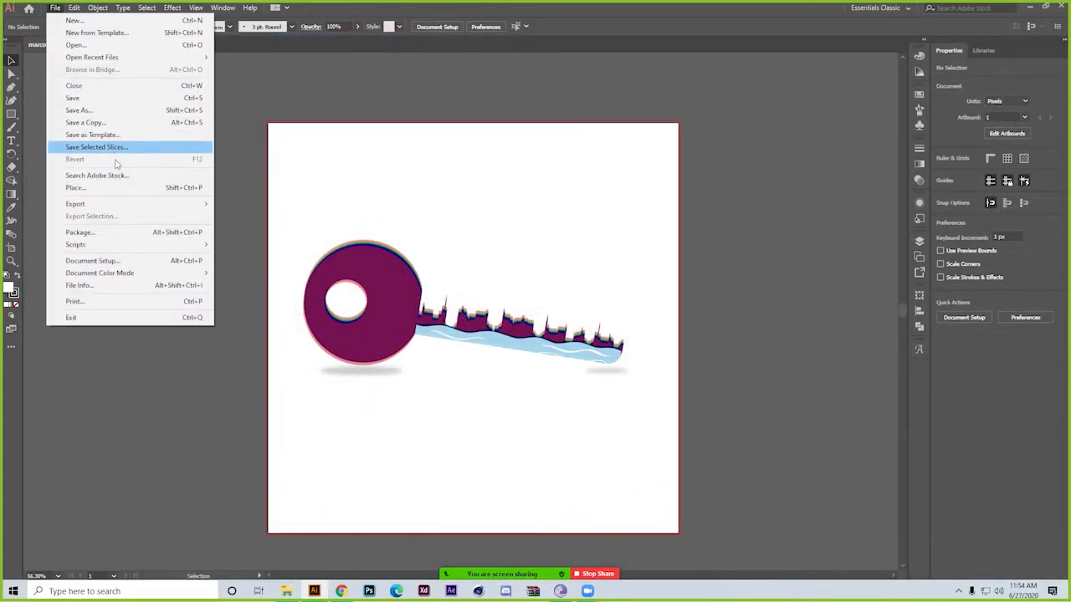
pyautogui.click(134, 235)
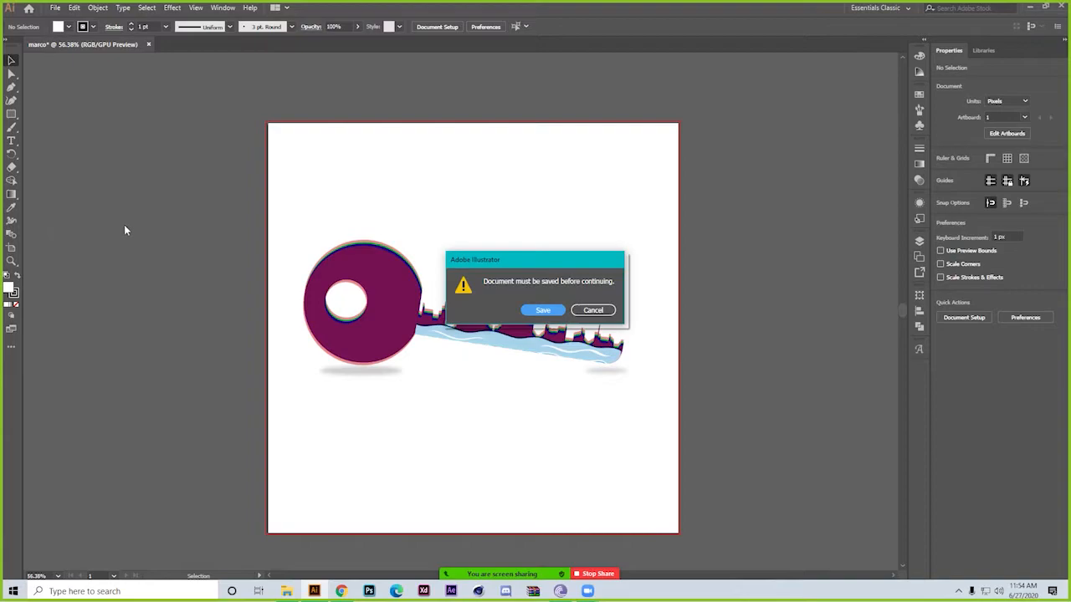
pyautogui.click(594, 310)
# Save the document as n1 in Adobe Illustrator format in the class 18 folder, using the Illustrator CC version
pyautogui.hotkey('ctrl', 's')
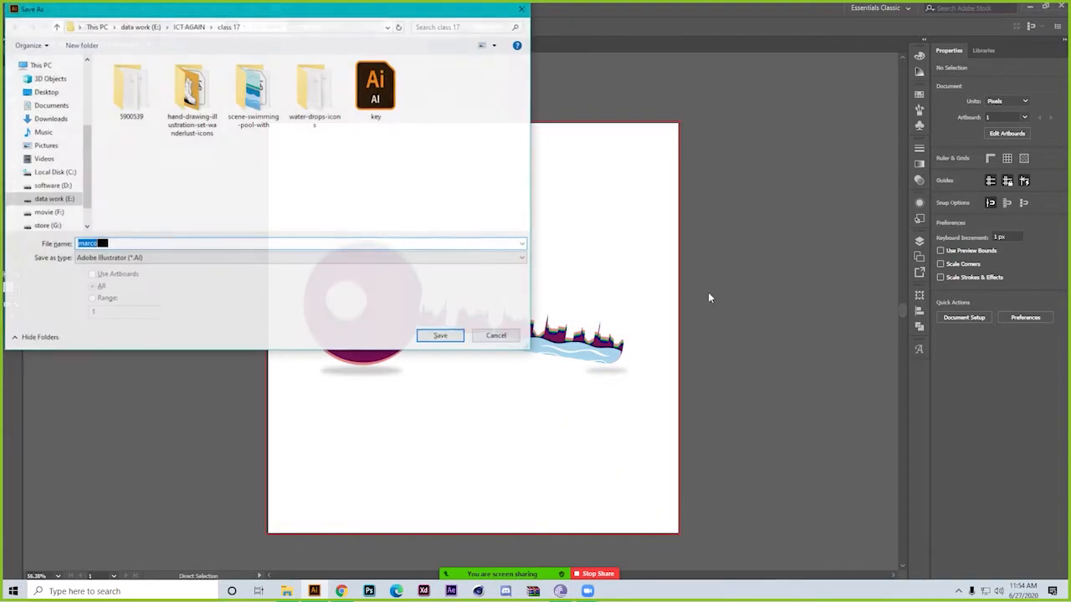
pyautogui.click(190, 27)
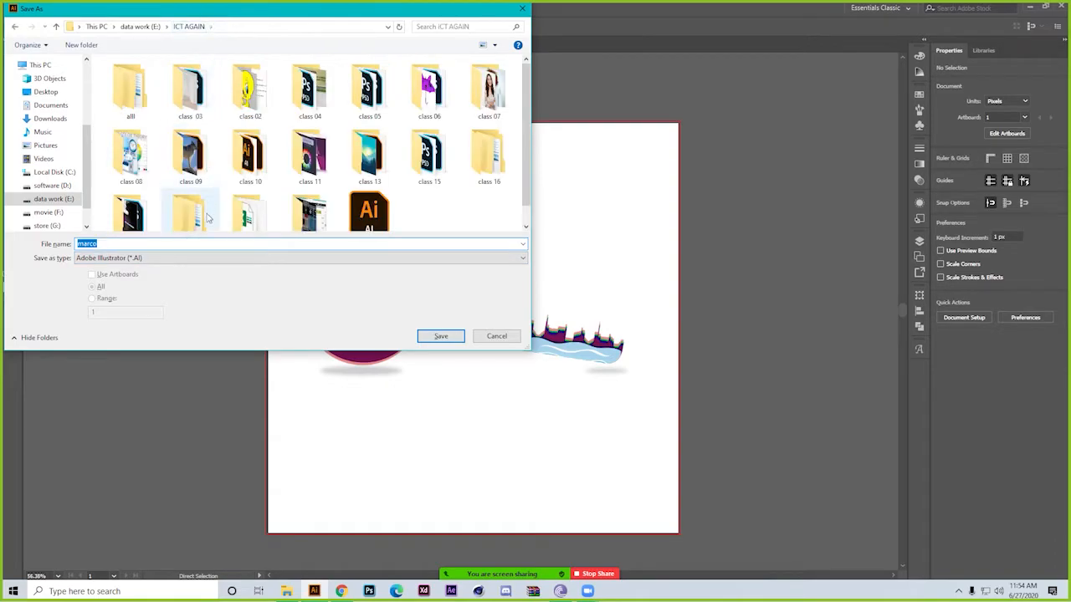
pyautogui.scroll(-1, 191, 209)
pyautogui.doubleClick(189, 189)
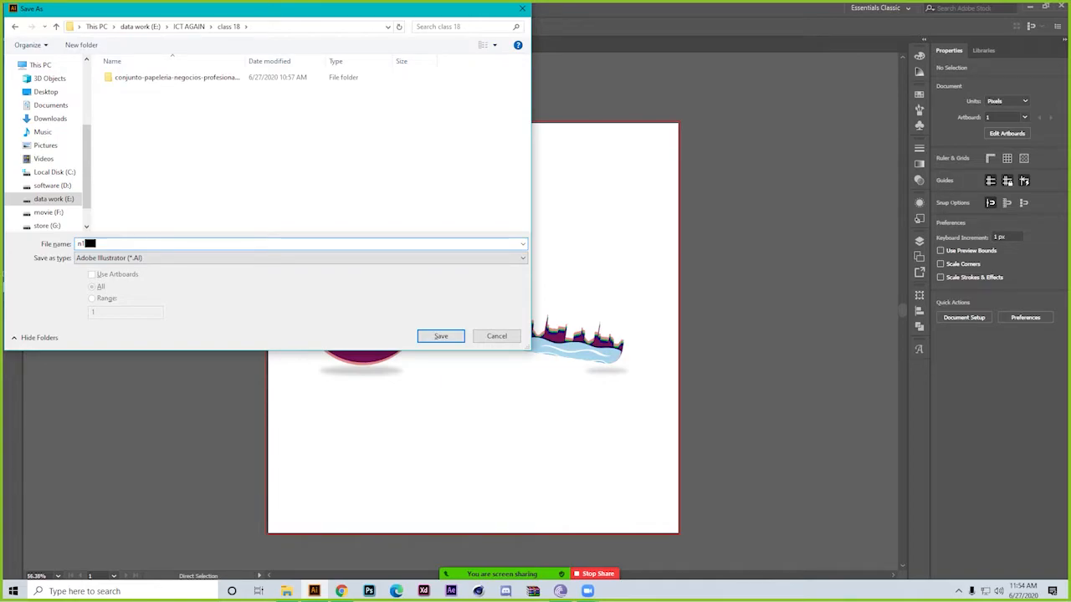
pyautogui.press('Return')
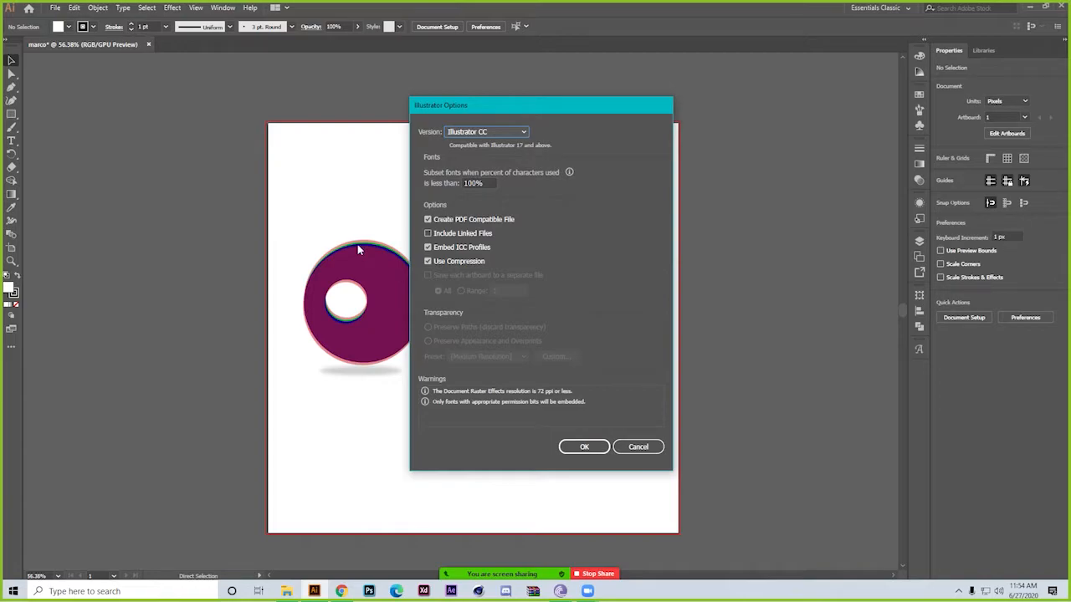
pyautogui.click(502, 131)
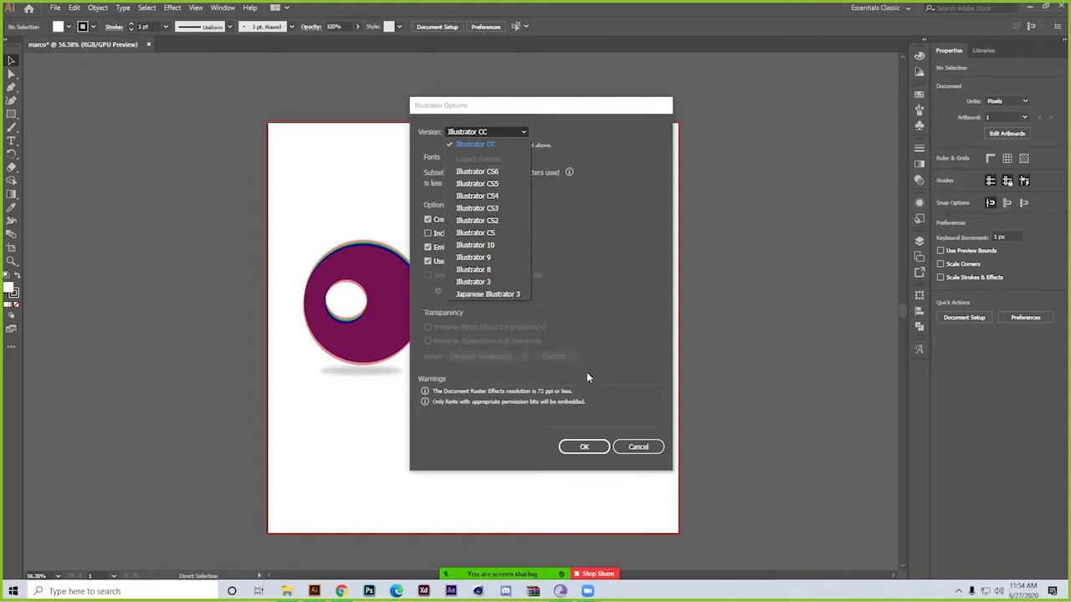
pyautogui.click(636, 288)
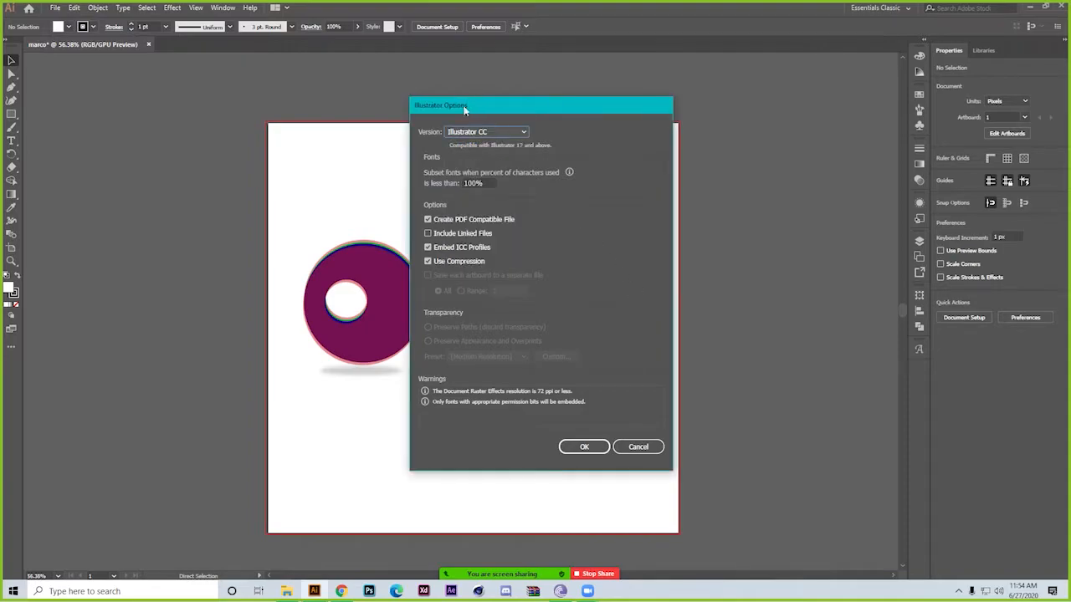
pyautogui.click(576, 448)
# Examine the file formats offered by Save a Copy, and cancel without saving a copy
pyautogui.click(53, 8)
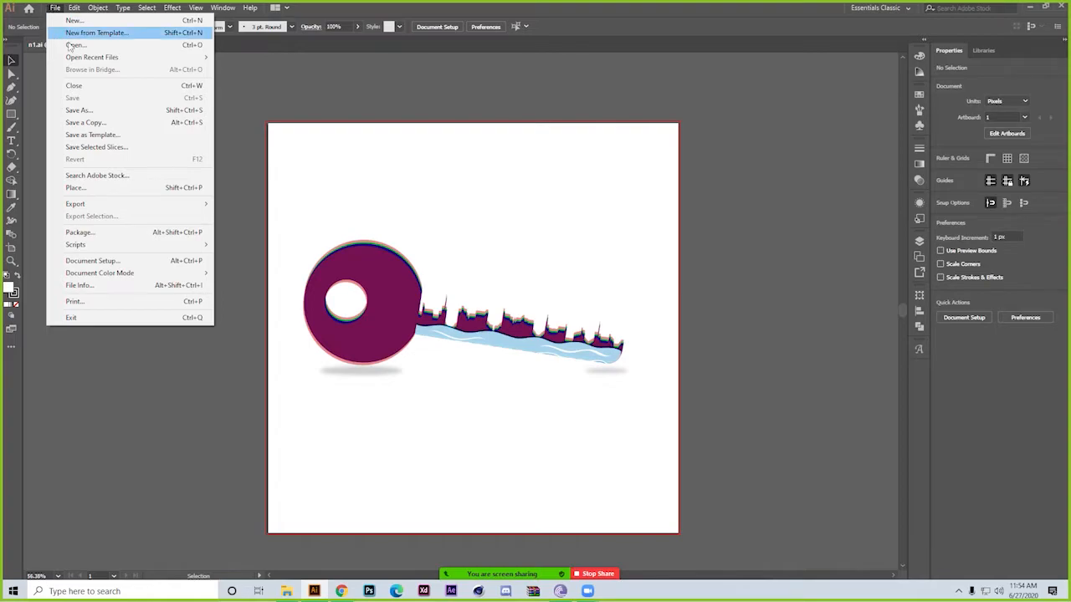
pyautogui.click(97, 123)
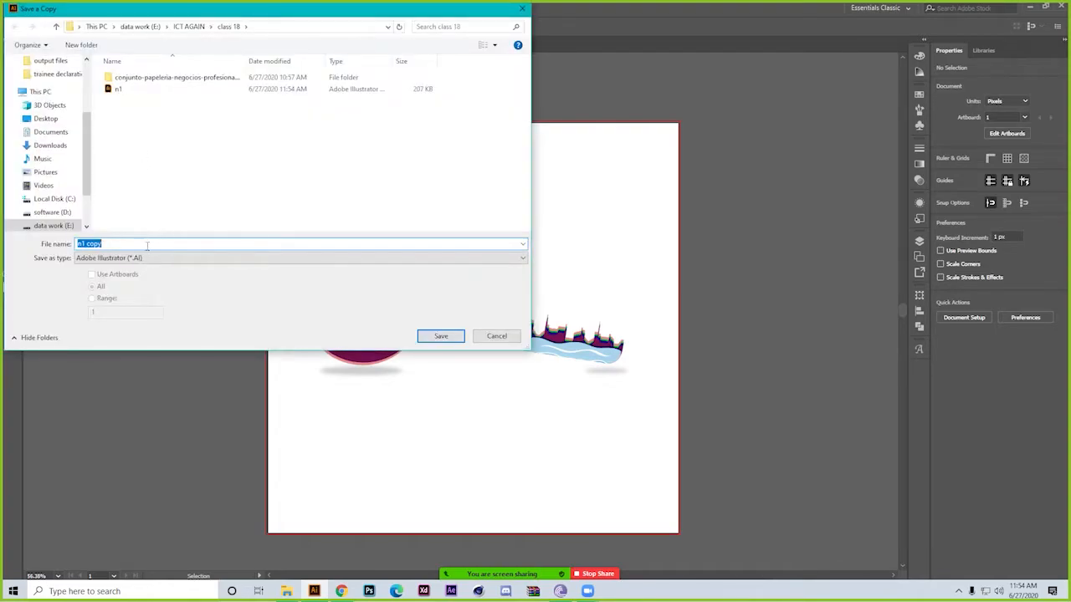
pyautogui.click(157, 259)
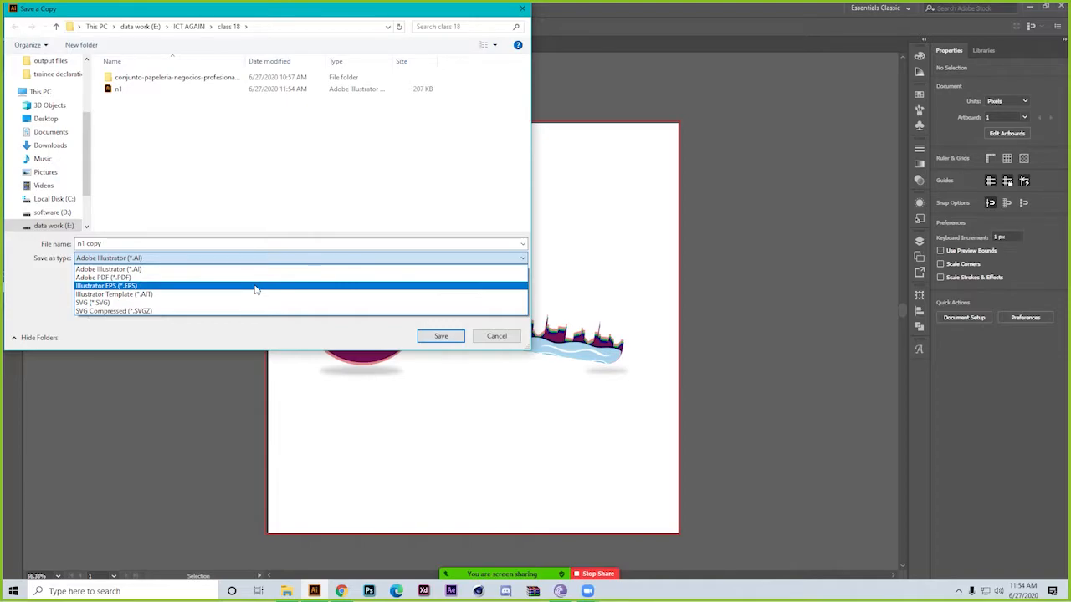
pyautogui.click(494, 339)
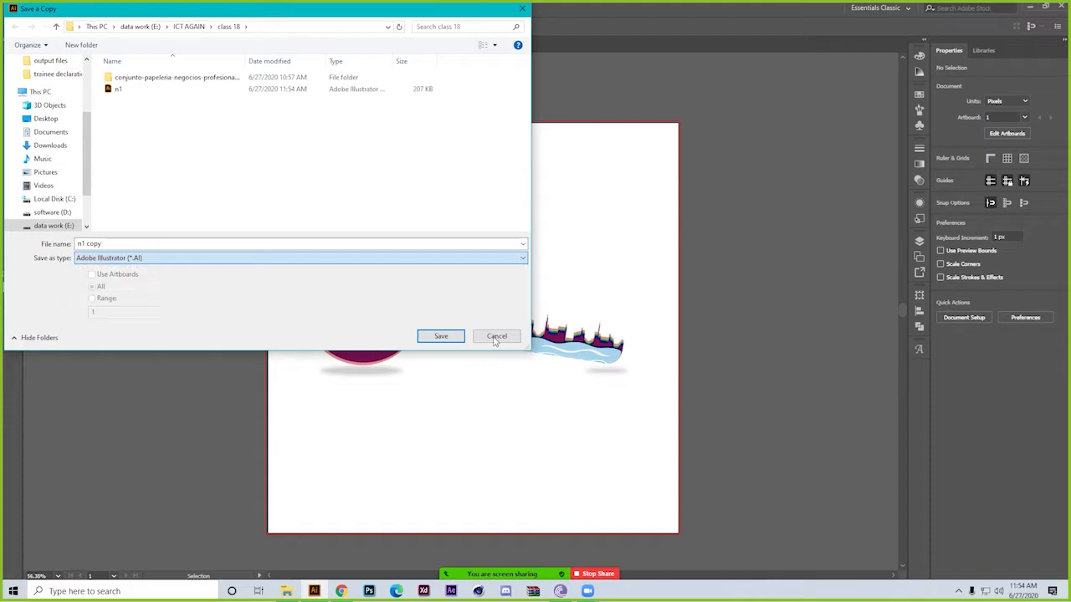
pyautogui.click(497, 338)
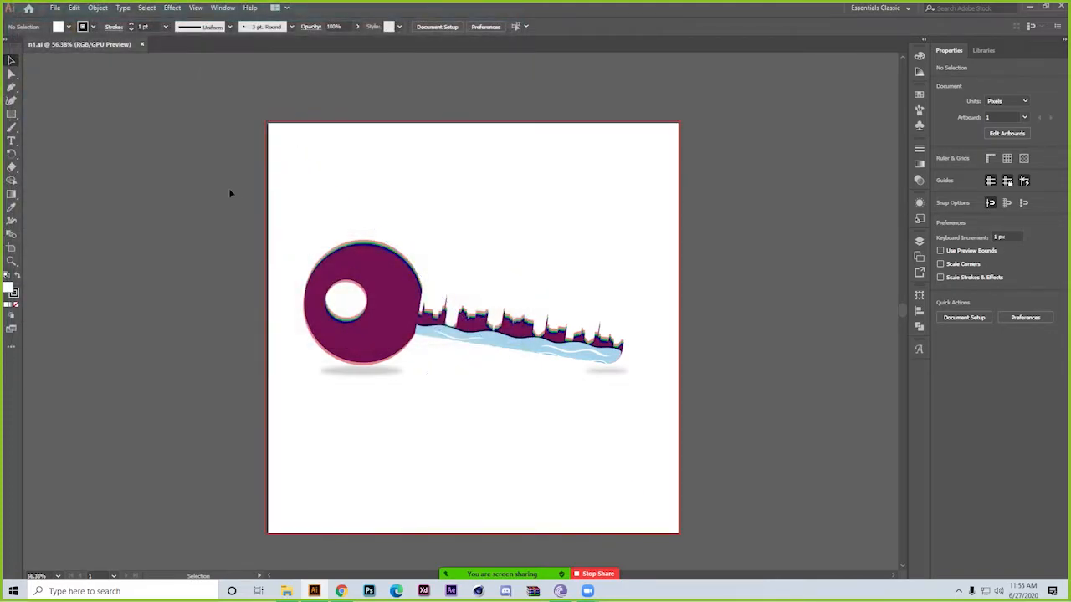
# Show how to package the document by choosing the Music folder as its location, and cancel without packaging
pyautogui.click(57, 9)
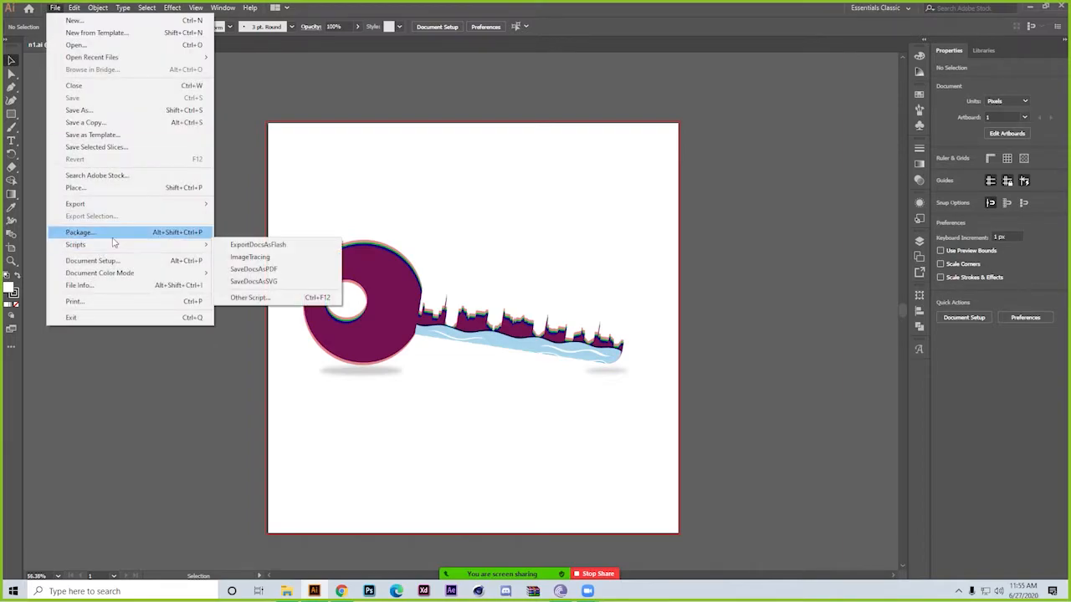
pyautogui.click(112, 237)
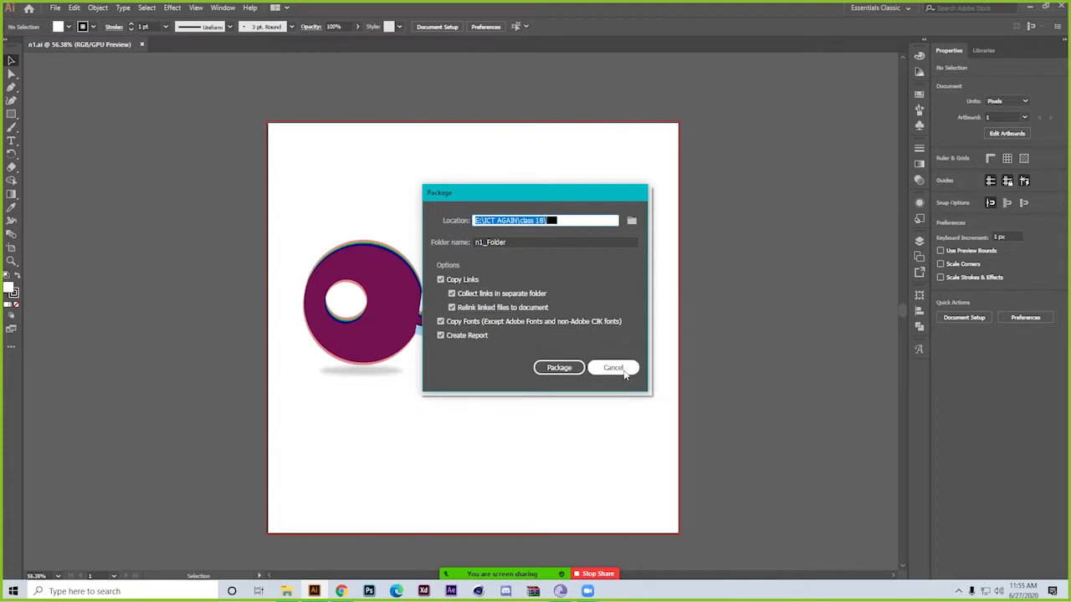
pyautogui.click(631, 221)
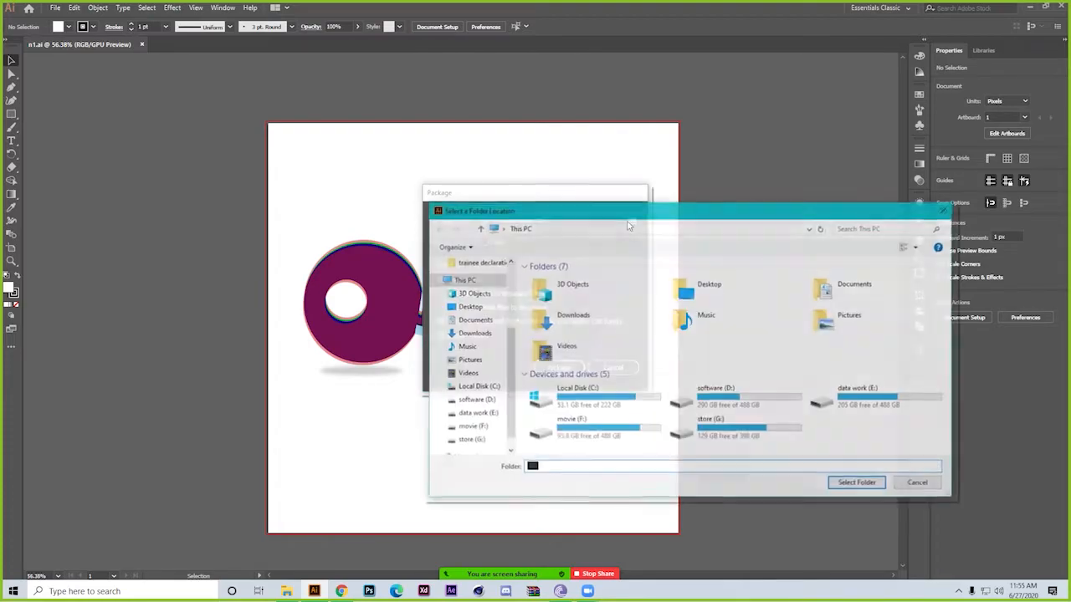
pyautogui.click(693, 319)
pyautogui.click(845, 484)
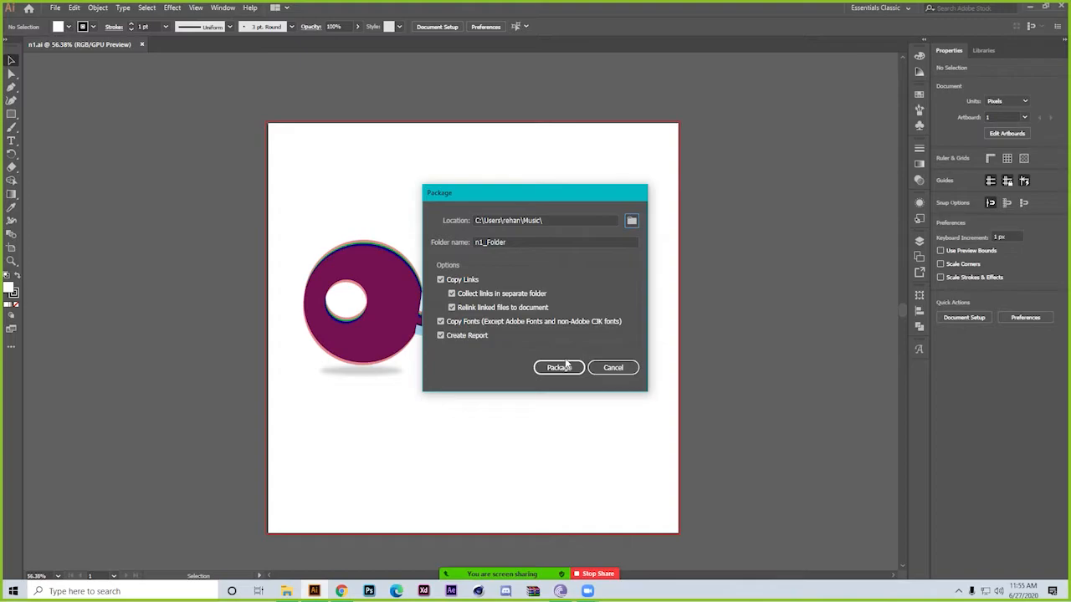
pyautogui.click(611, 368)
# Set the document's bleed to 2 px on all sides in Document Setup, then enter artboard editing
pyautogui.click(54, 8)
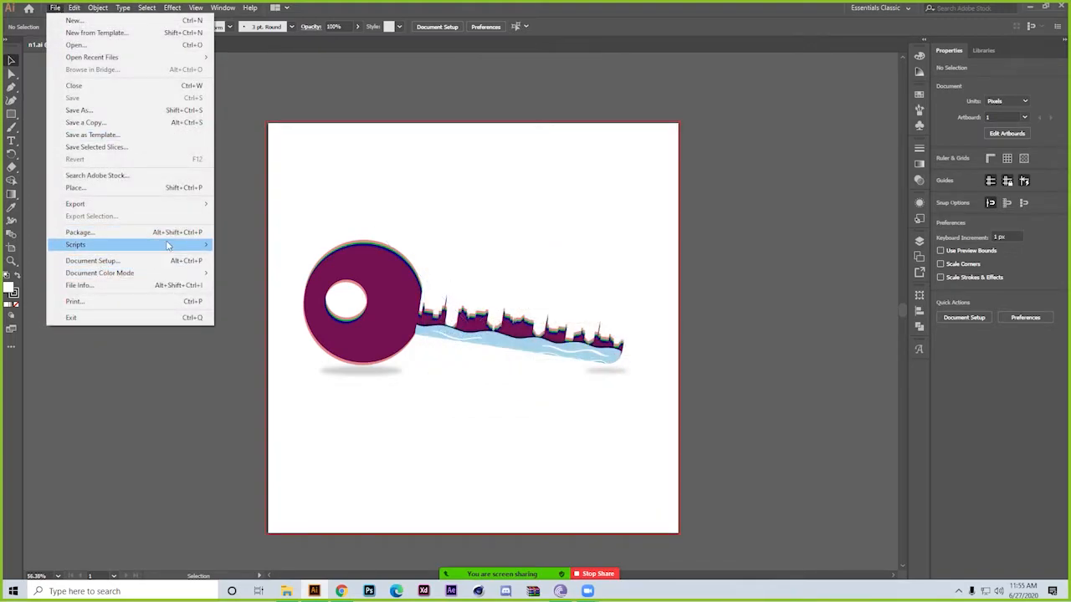
pyautogui.moveTo(170, 245)
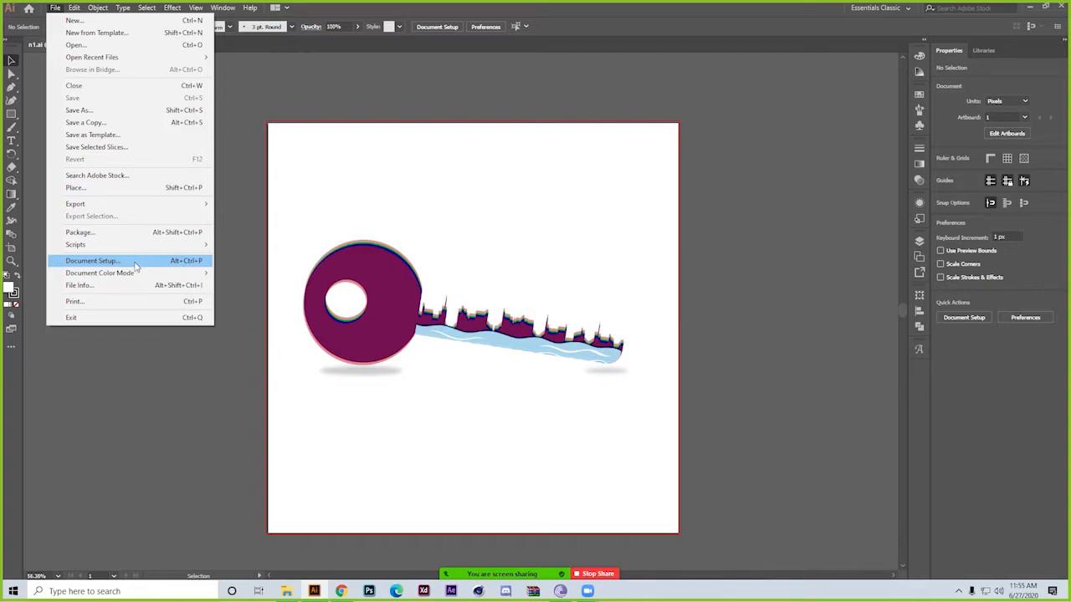
pyautogui.click(135, 262)
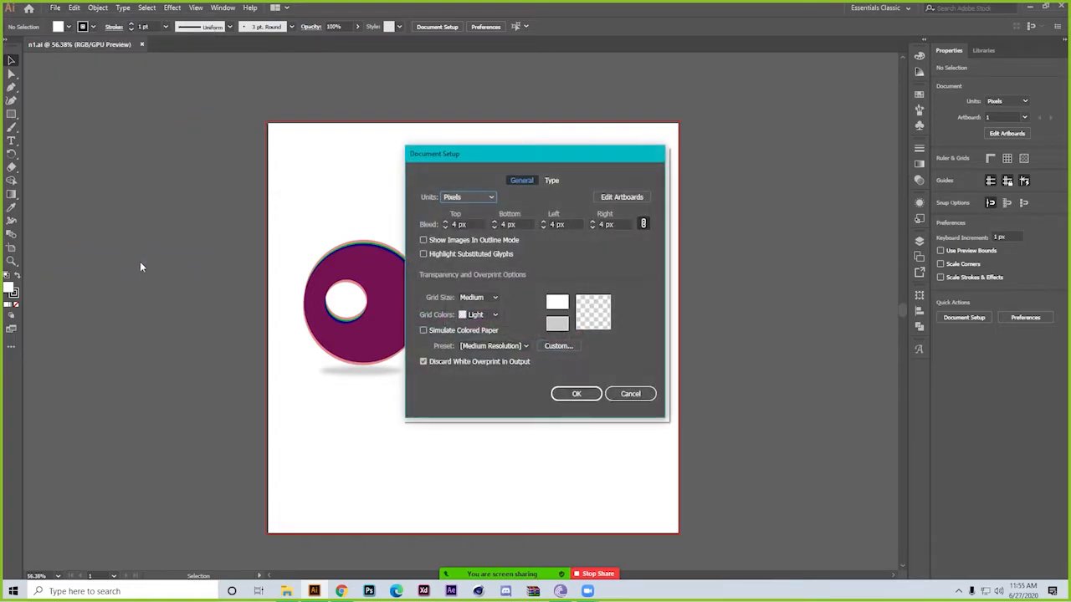
pyautogui.click(485, 195)
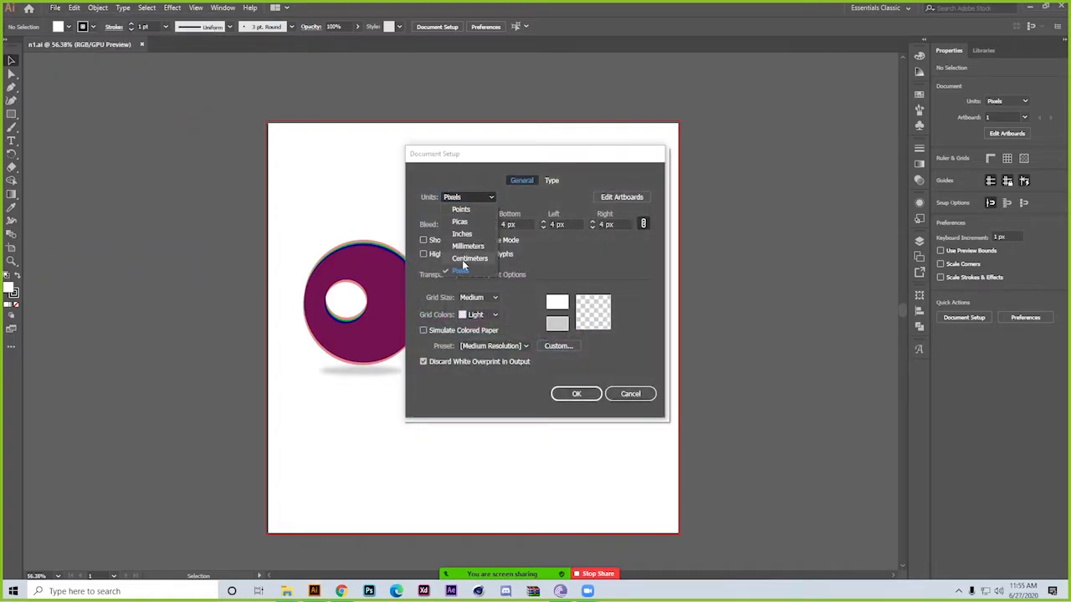
pyautogui.click(483, 197)
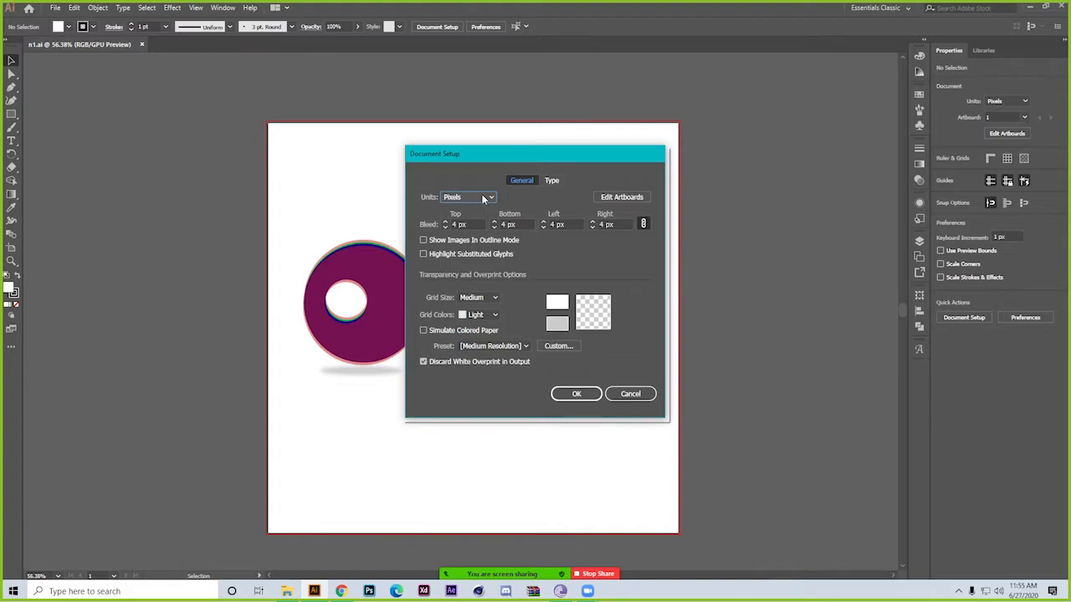
pyautogui.click(445, 227)
pyautogui.click(493, 298)
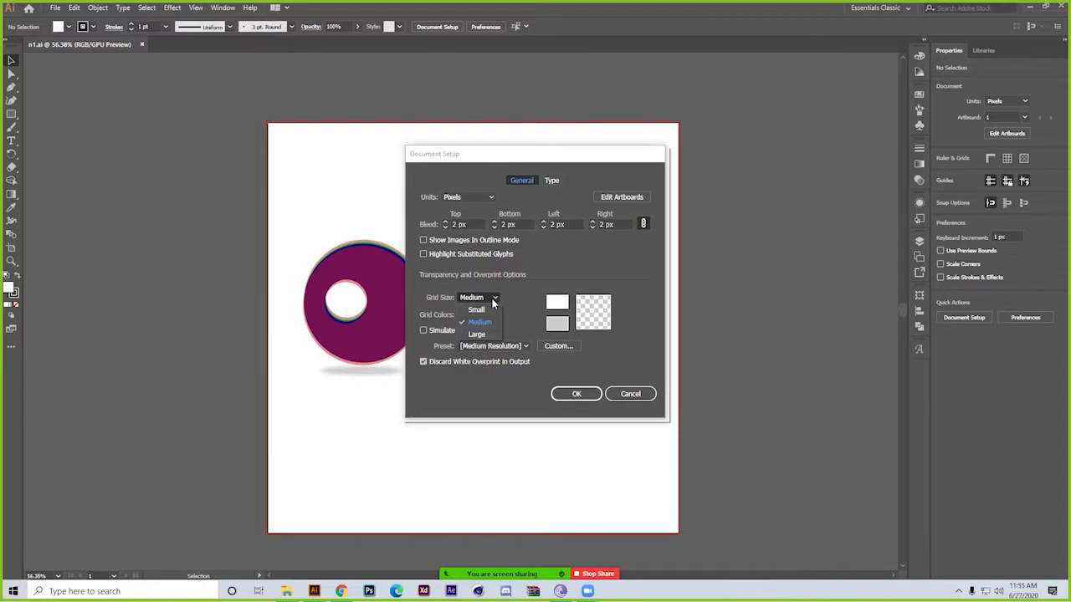
pyautogui.click(493, 299)
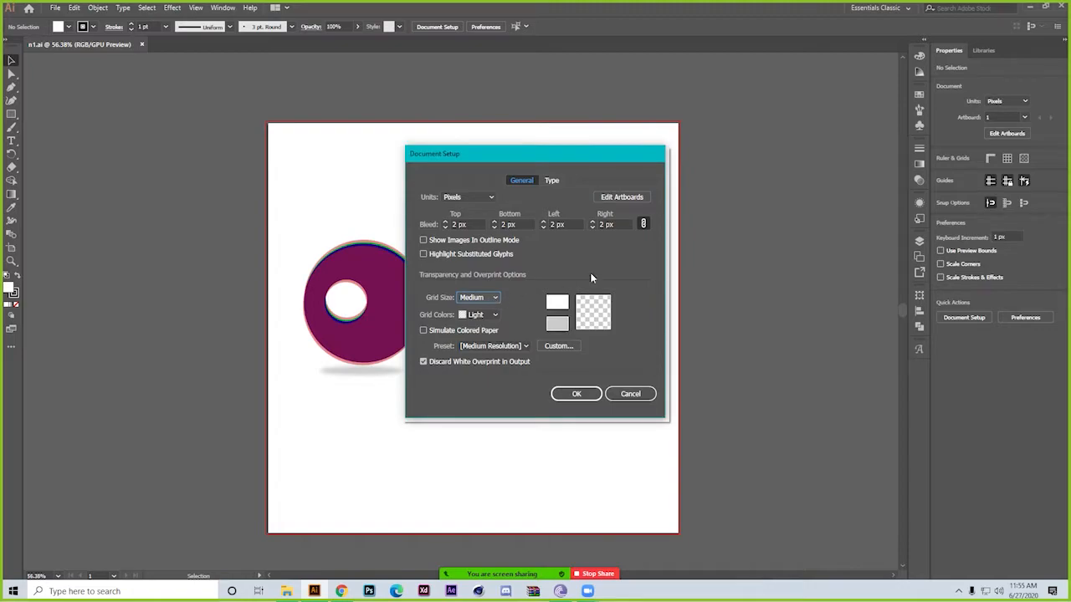
pyautogui.click(631, 196)
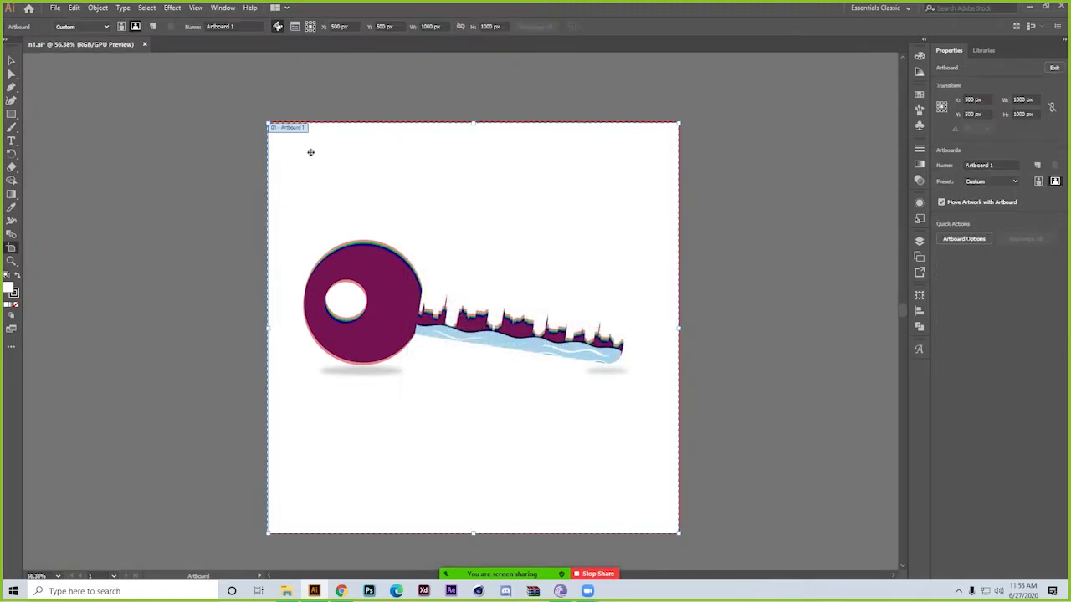
# Try narrowing the artboard to about 947 px from its left edge, undo it, and inspect the bleed at the upper-left corner
pyautogui.moveTo(272, 328); pyautogui.dragTo(289, 313)
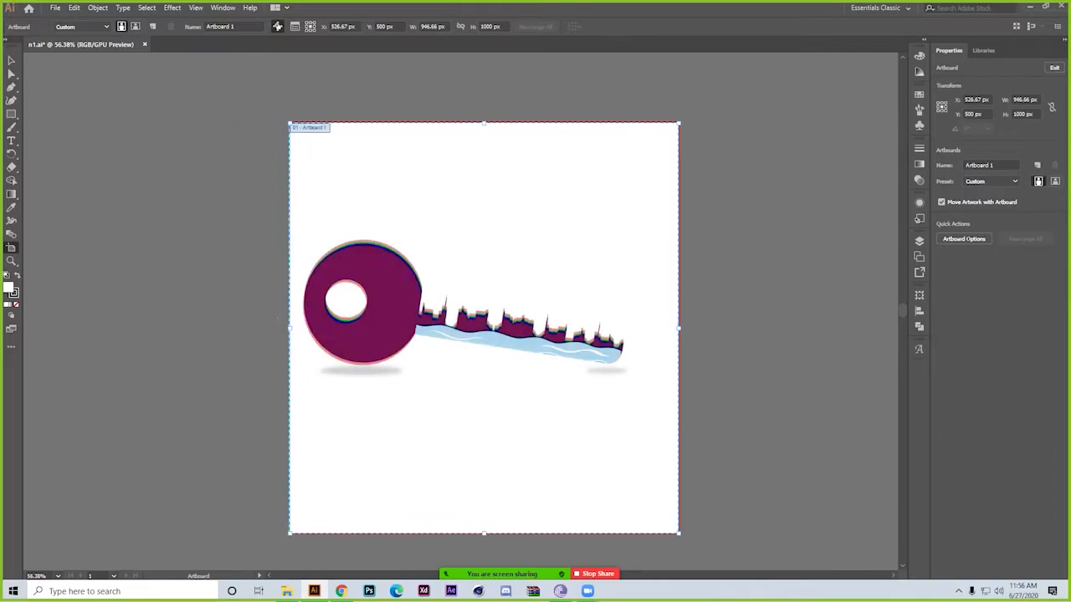
pyautogui.hotkey('ctrl', 'z')
pyautogui.moveTo(263, 101); pyautogui.dragTo(561, 430)
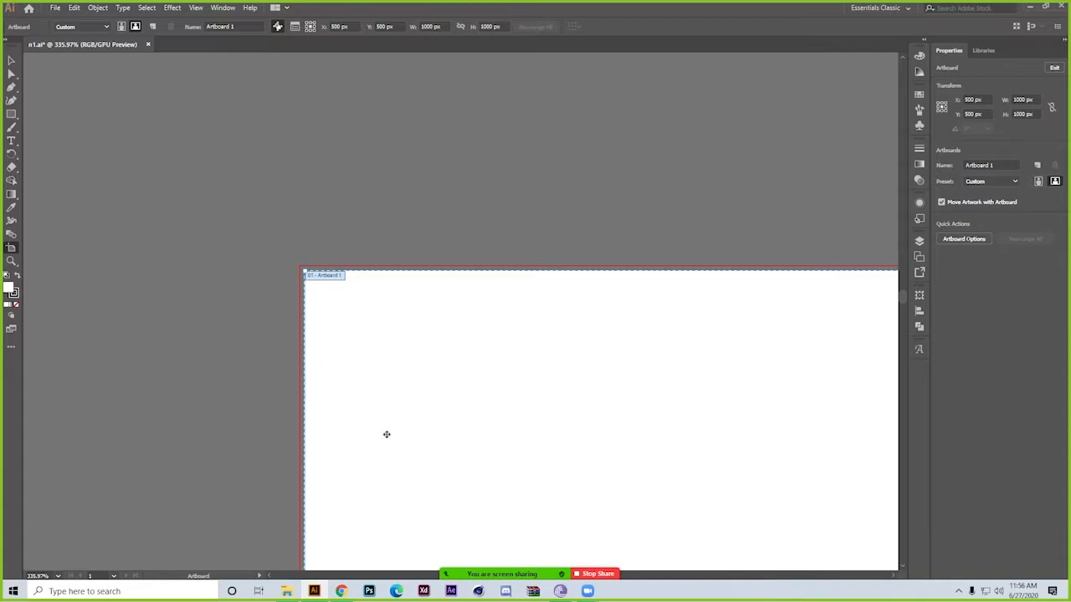
pyautogui.scroll(-8, 528, 432)
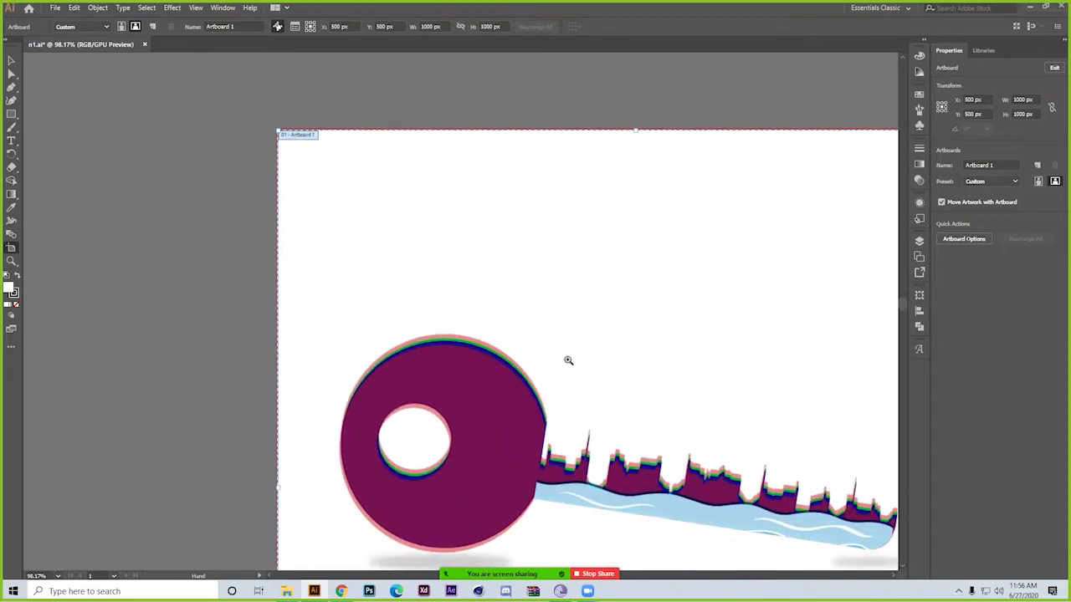
pyautogui.scroll(-2, 534, 370)
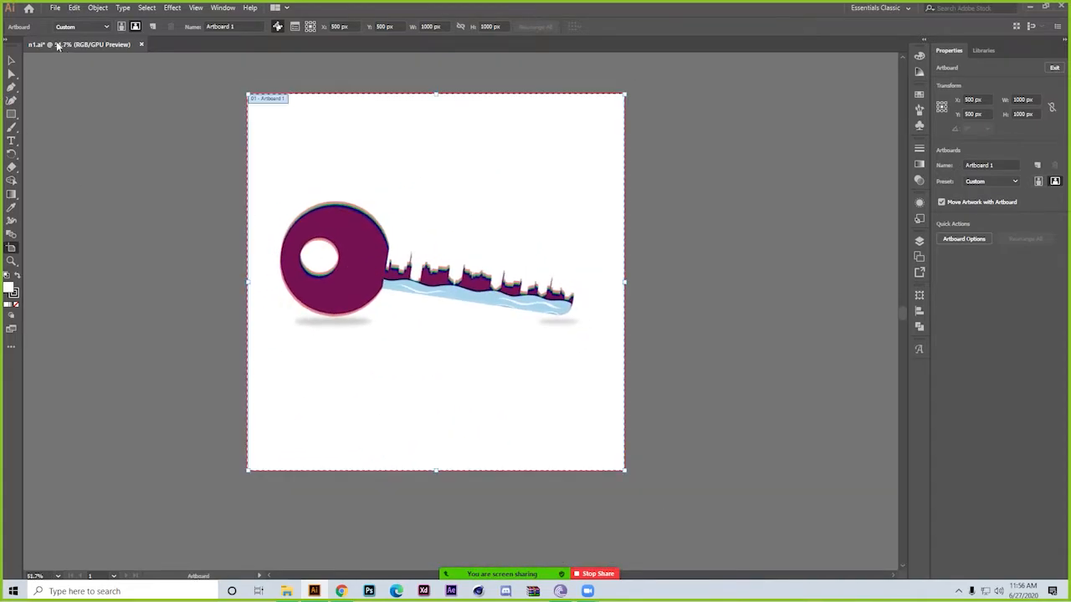
pyautogui.click(55, 8)
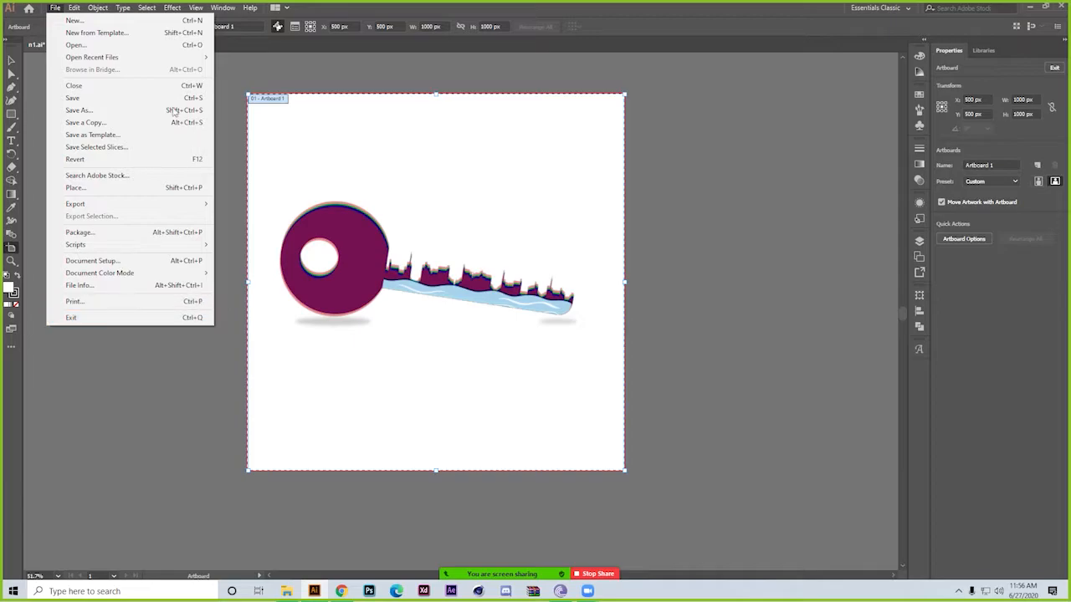
pyautogui.click(300, 60)
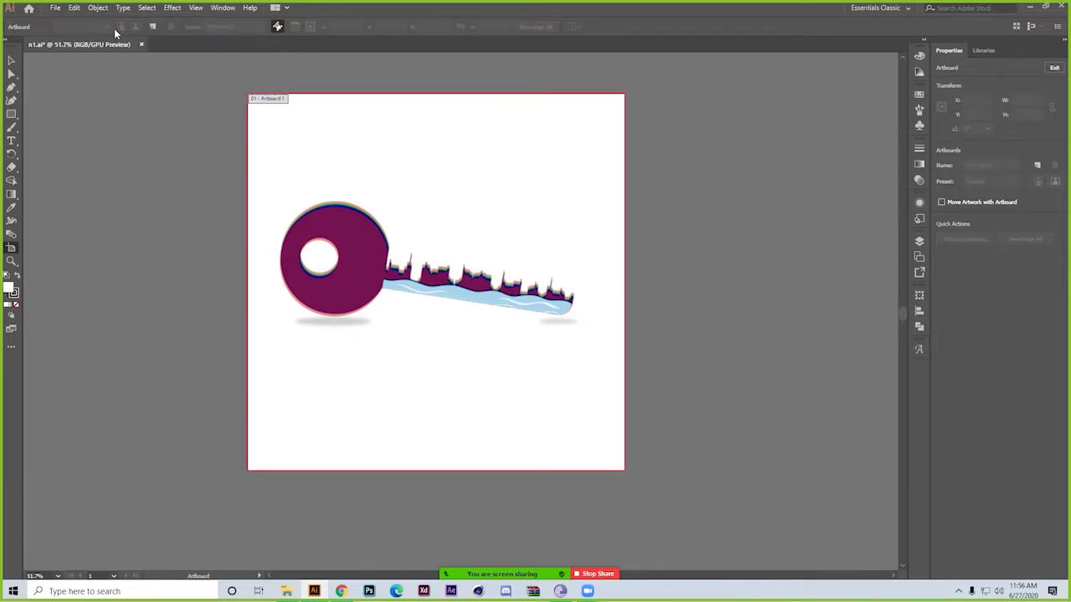
# Examine the presets offered in Color Settings, and cancel without changing them
pyautogui.click(83, 10)
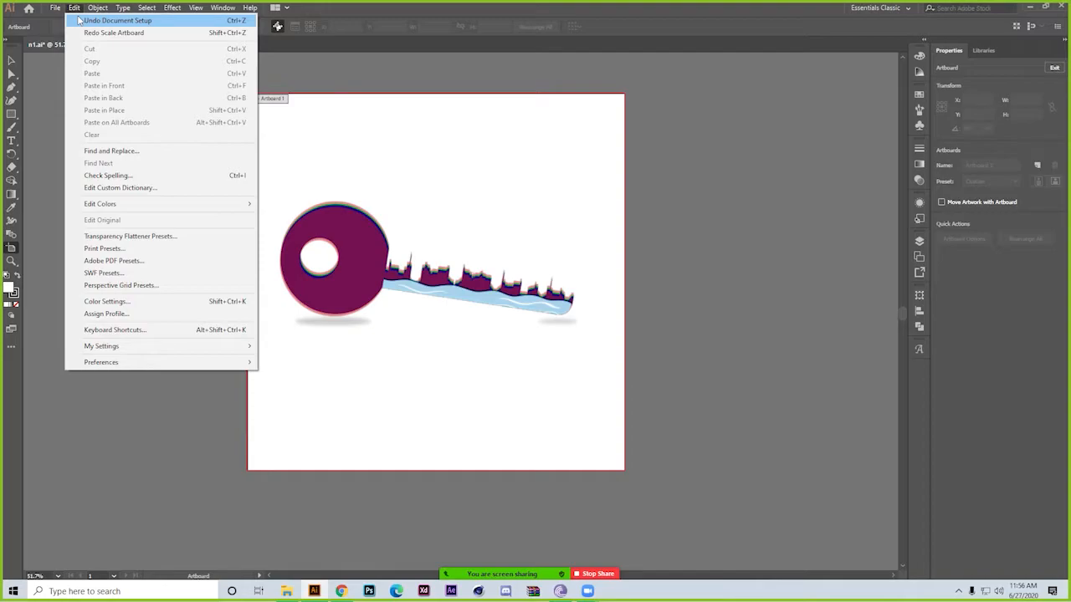
pyautogui.click(74, 8)
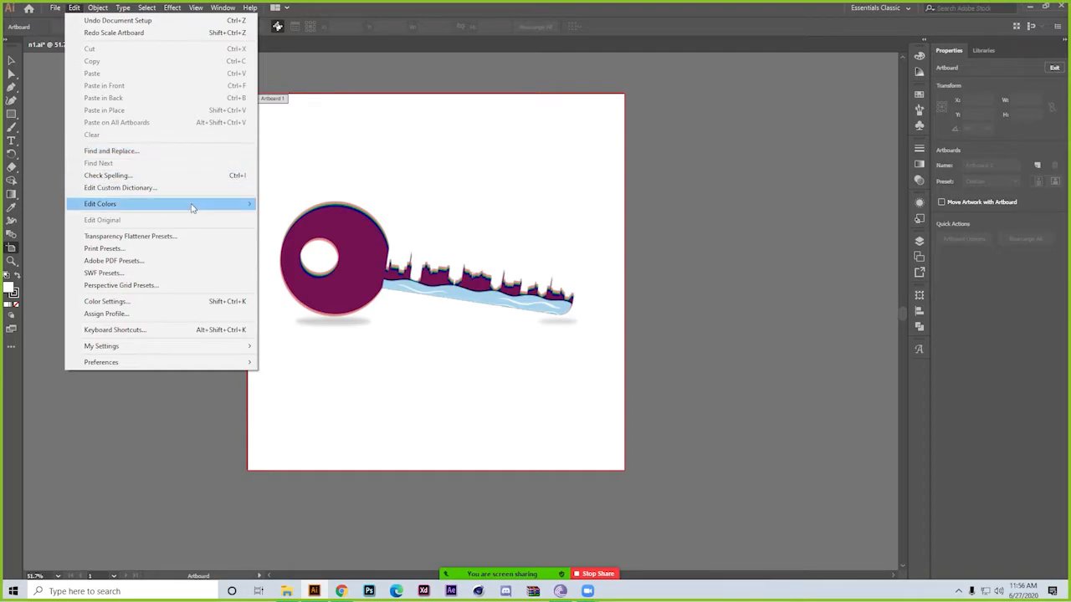
pyautogui.moveTo(192, 205)
pyautogui.moveTo(311, 216)
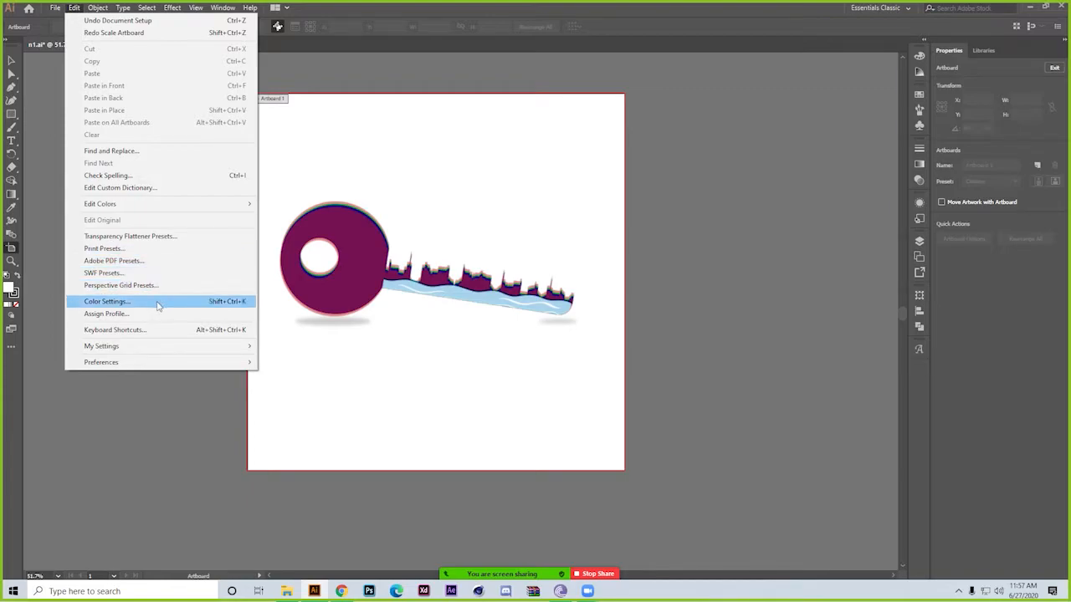
pyautogui.click(106, 302)
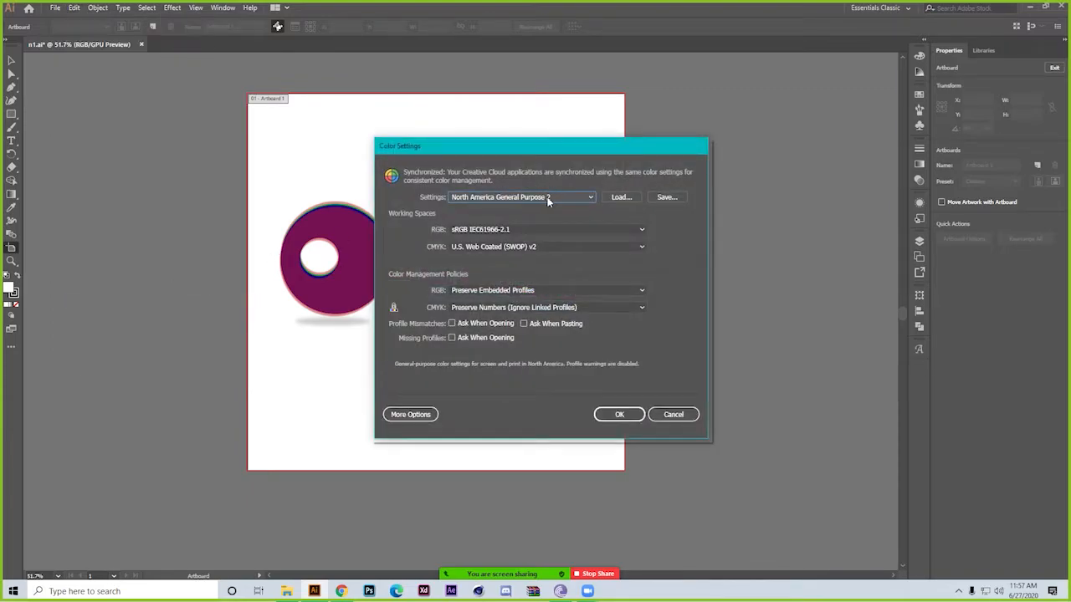
pyautogui.click(572, 199)
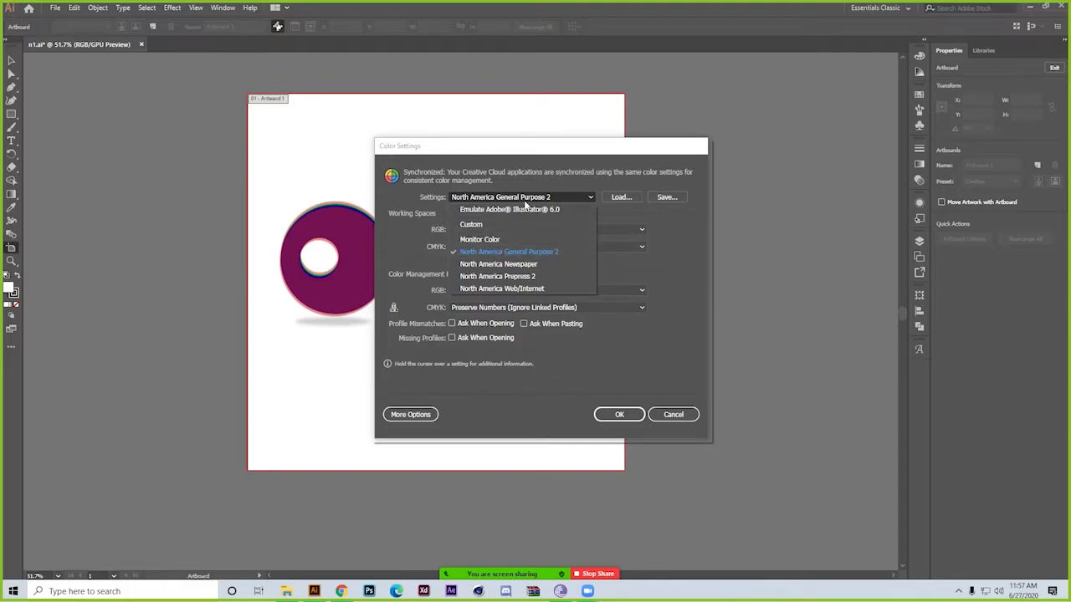
pyautogui.click(691, 416)
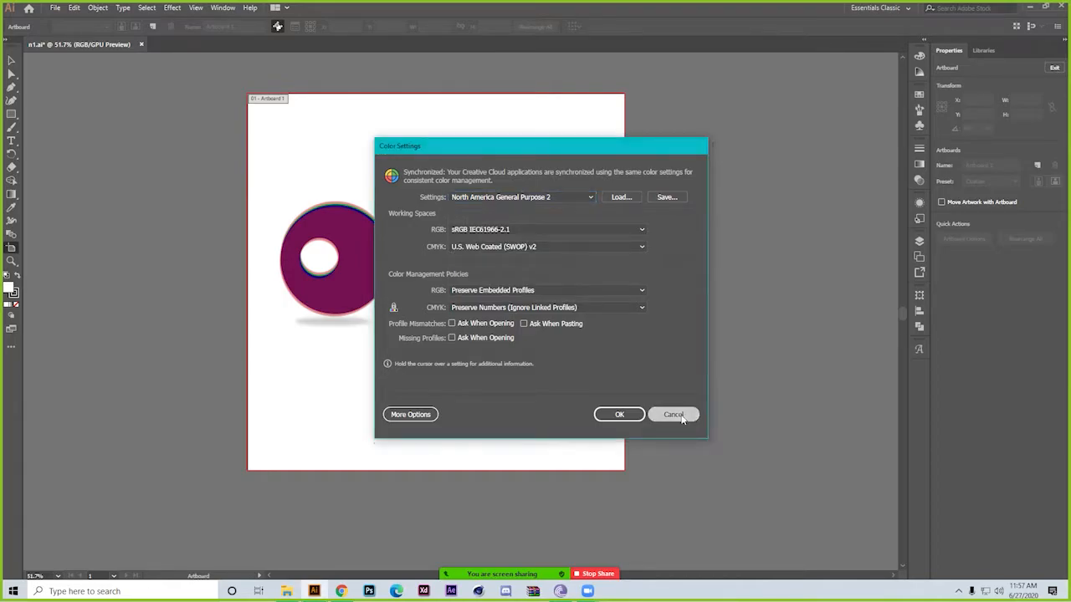
pyautogui.click(673, 415)
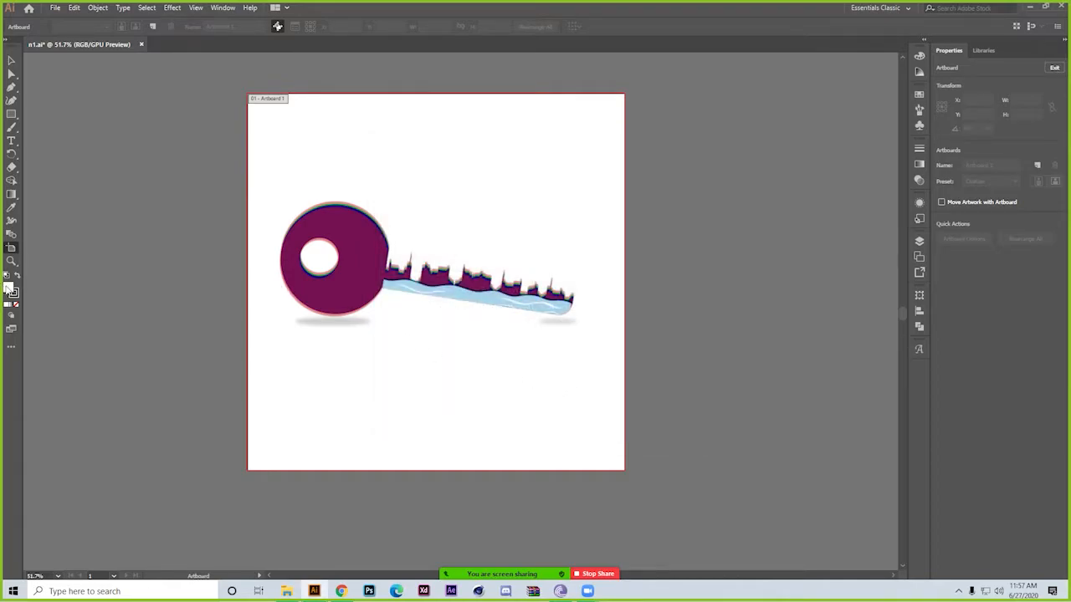
# Try bright red, black and white as the fill colour in the Color Picker to show how the hex code is set
pyautogui.doubleClick(8, 290)
pyautogui.click(730, 159)
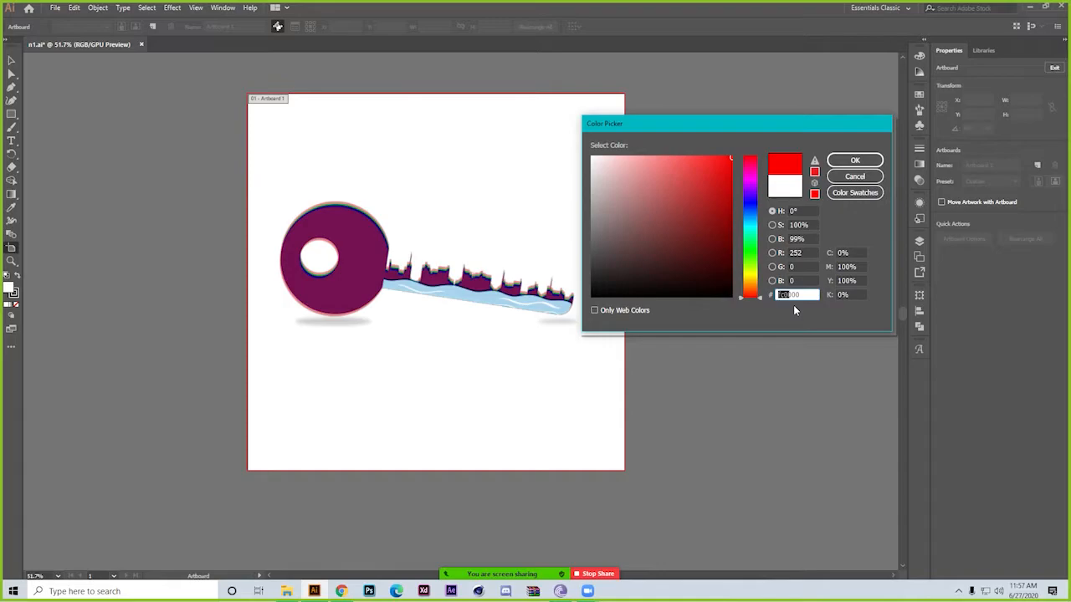
pyautogui.moveTo(695, 238); pyautogui.dragTo(730, 159)
pyautogui.moveTo(707, 282); pyautogui.dragTo(707, 299)
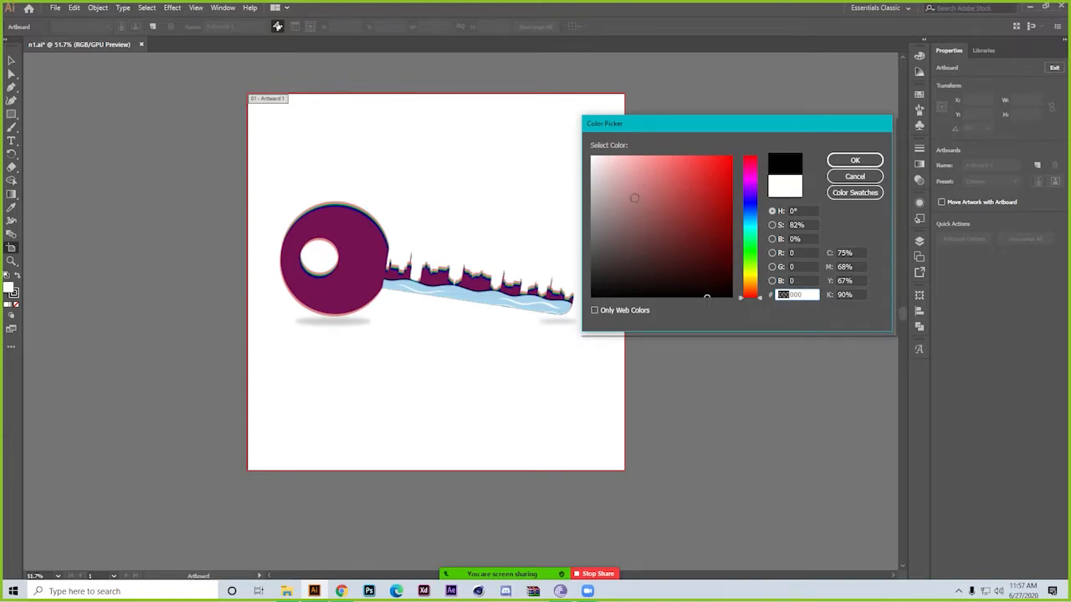
pyautogui.moveTo(597, 160); pyautogui.dragTo(591, 157)
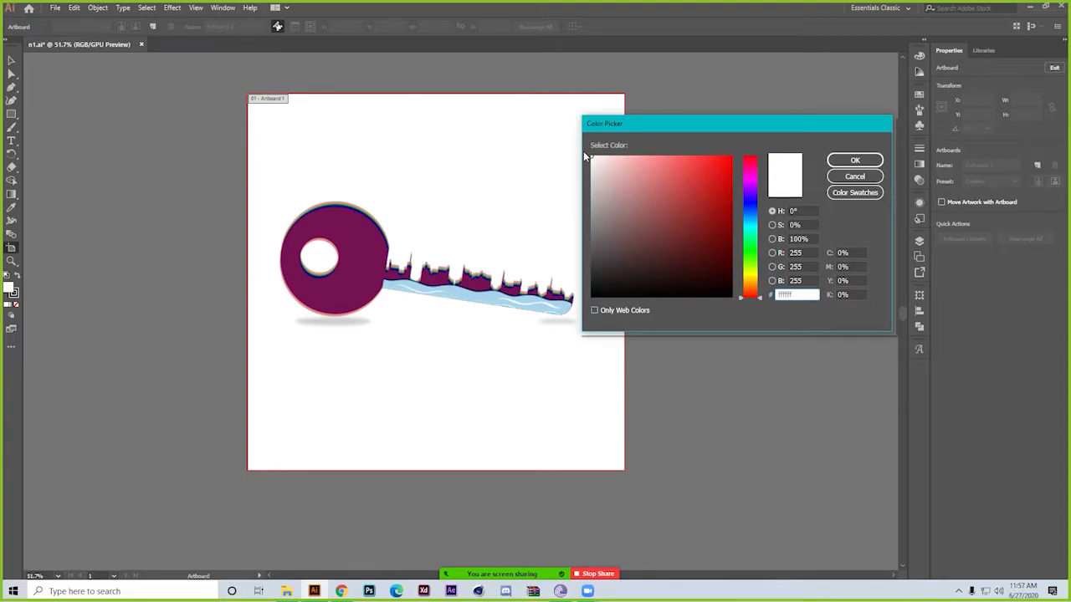
# Try dark, light and saturated shades of red for the fill in the Color Picker, and cancel without applying one
pyautogui.moveTo(674, 237)
pyautogui.mouseDown()
pyautogui.moveTo(657, 179)
pyautogui.moveTo(685, 222)
pyautogui.moveTo(681, 257)
pyautogui.mouseUp()
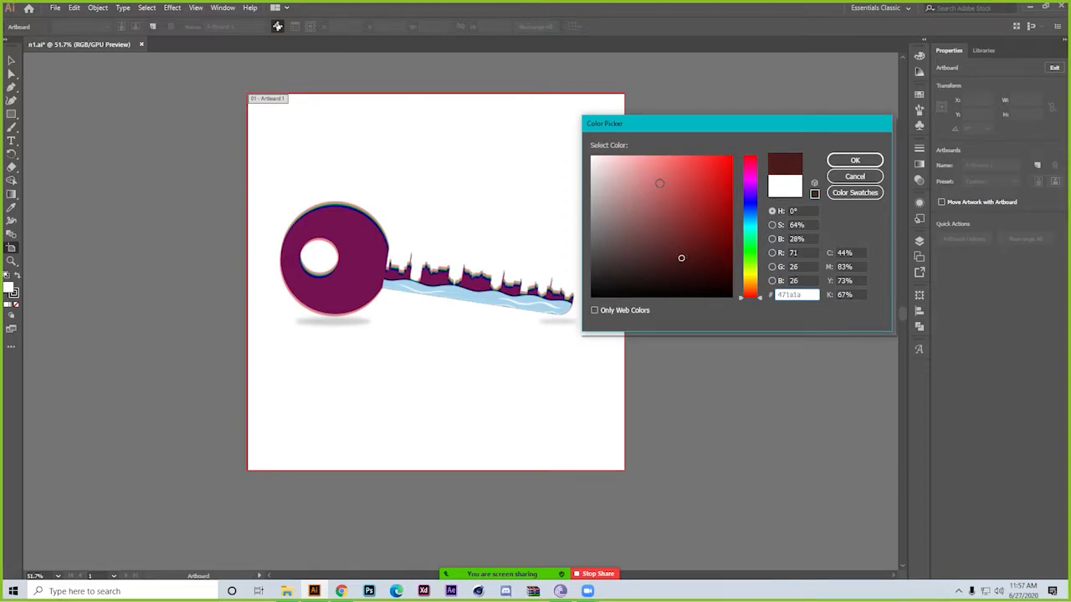
pyautogui.click(689, 198)
pyautogui.moveTo(689, 198); pyautogui.dragTo(720, 154)
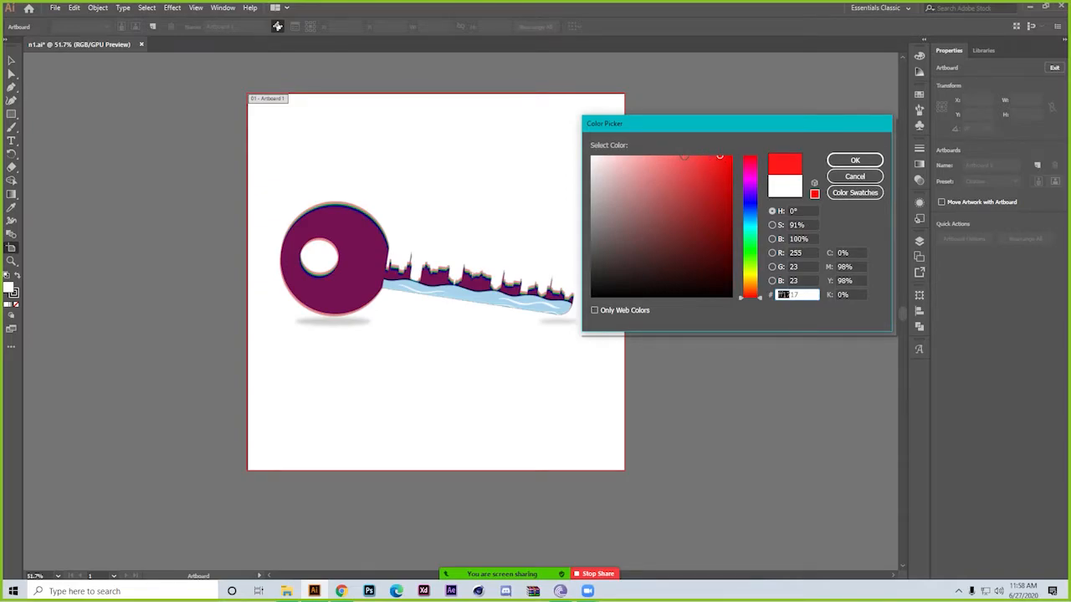
pyautogui.click(643, 159)
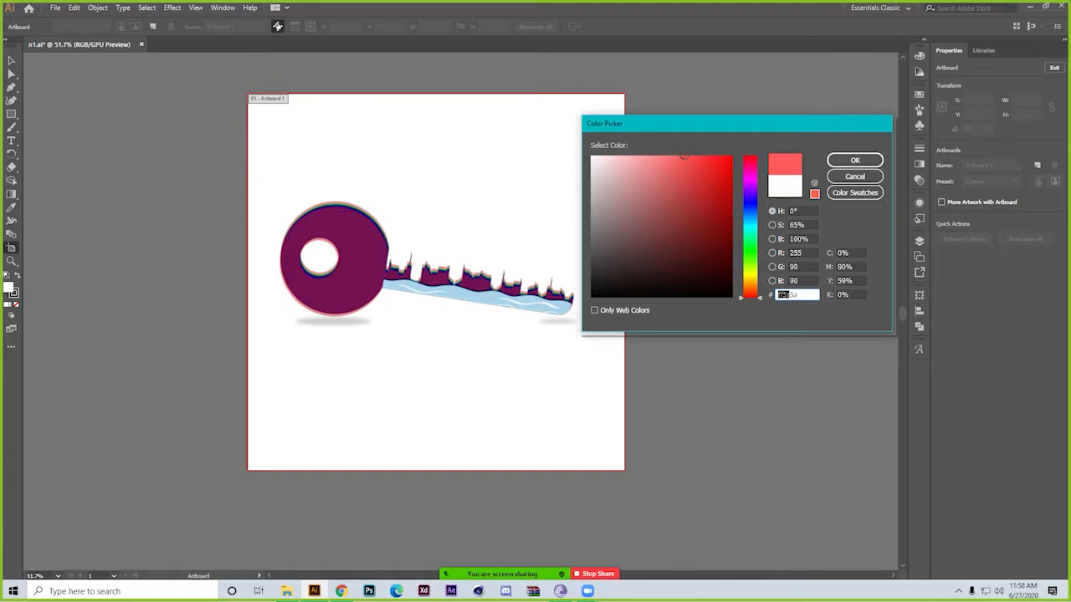
pyautogui.click(633, 156)
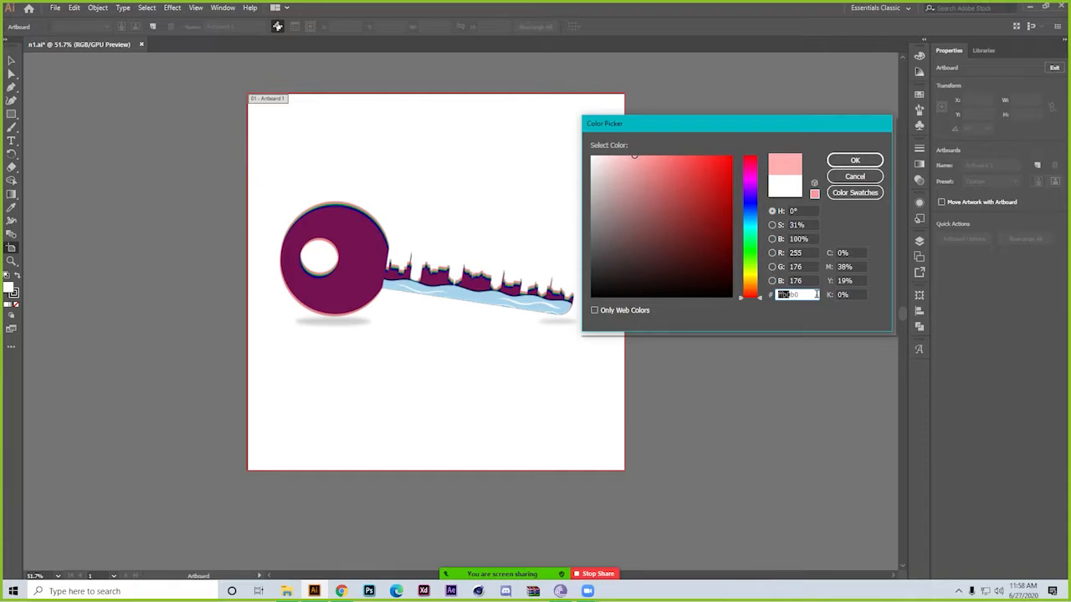
pyautogui.click(726, 203)
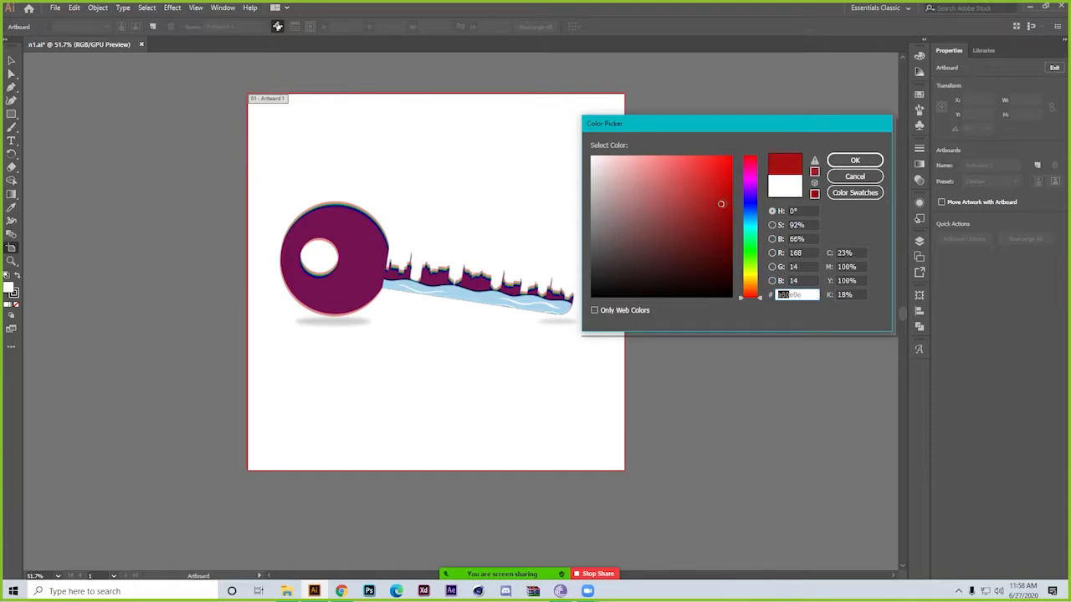
pyautogui.moveTo(726, 202); pyautogui.dragTo(726, 159)
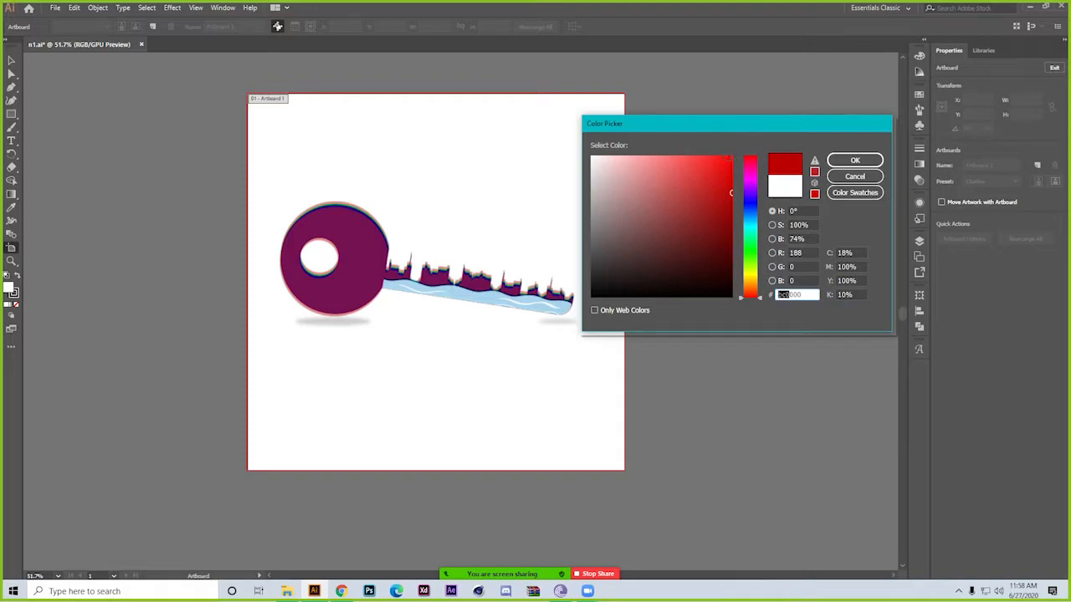
pyautogui.click(873, 179)
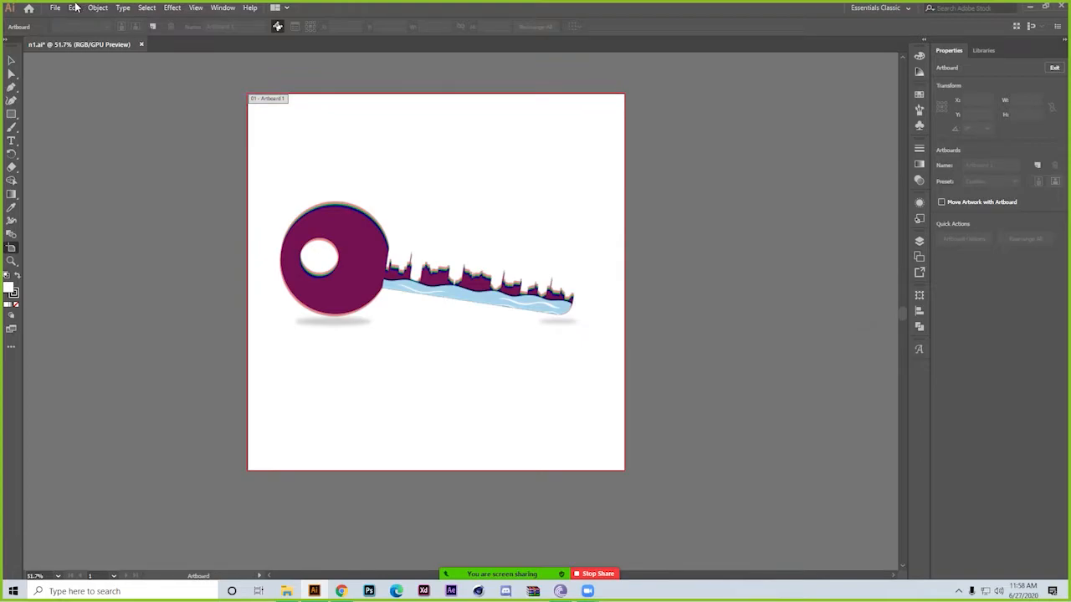
pyautogui.click(75, 8)
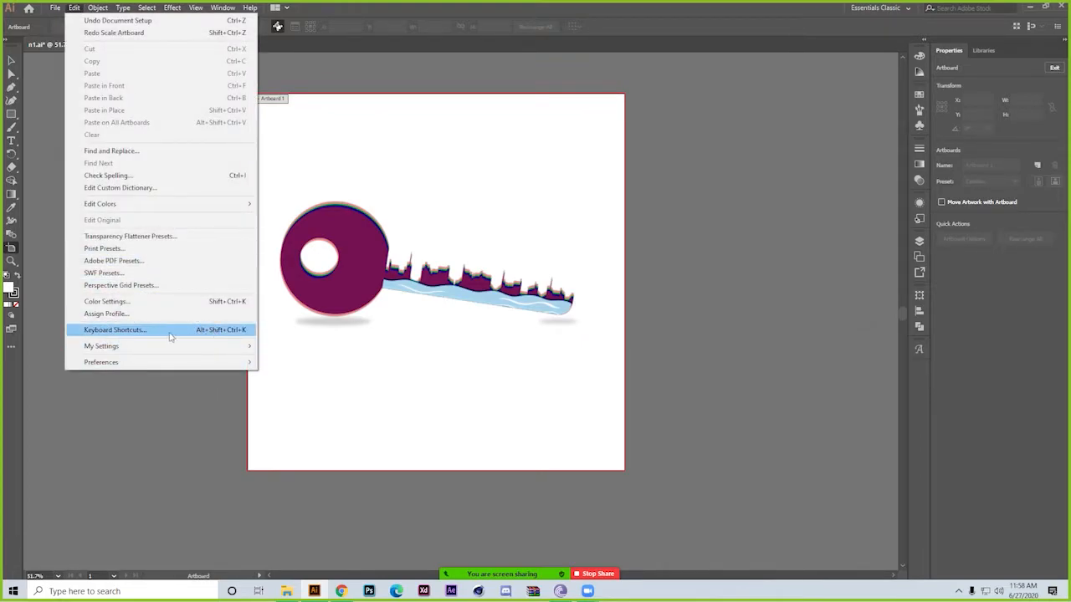
pyautogui.moveTo(164, 347)
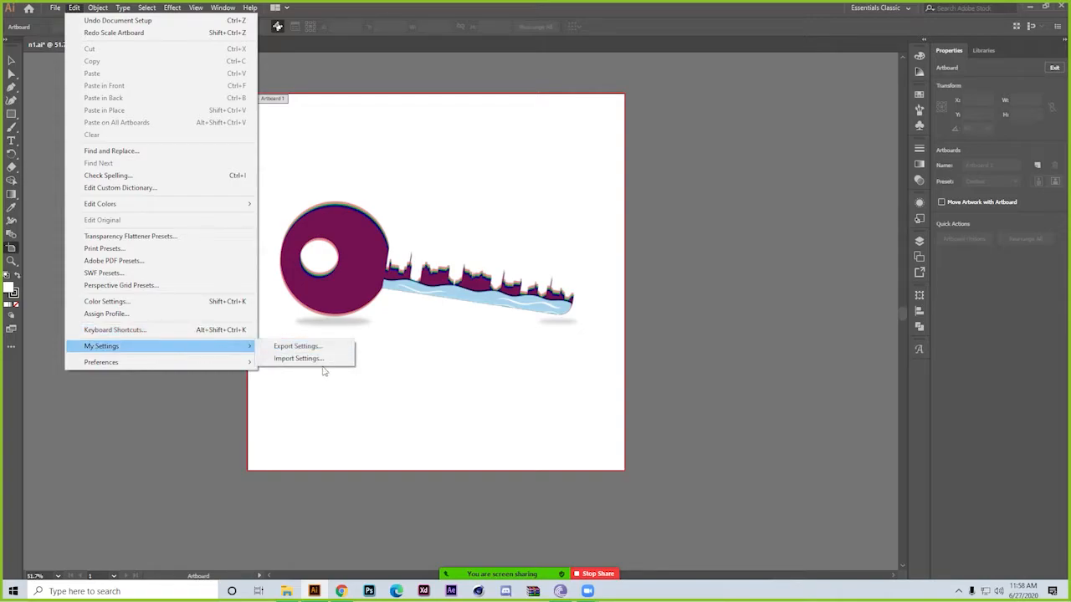
pyautogui.moveTo(205, 366)
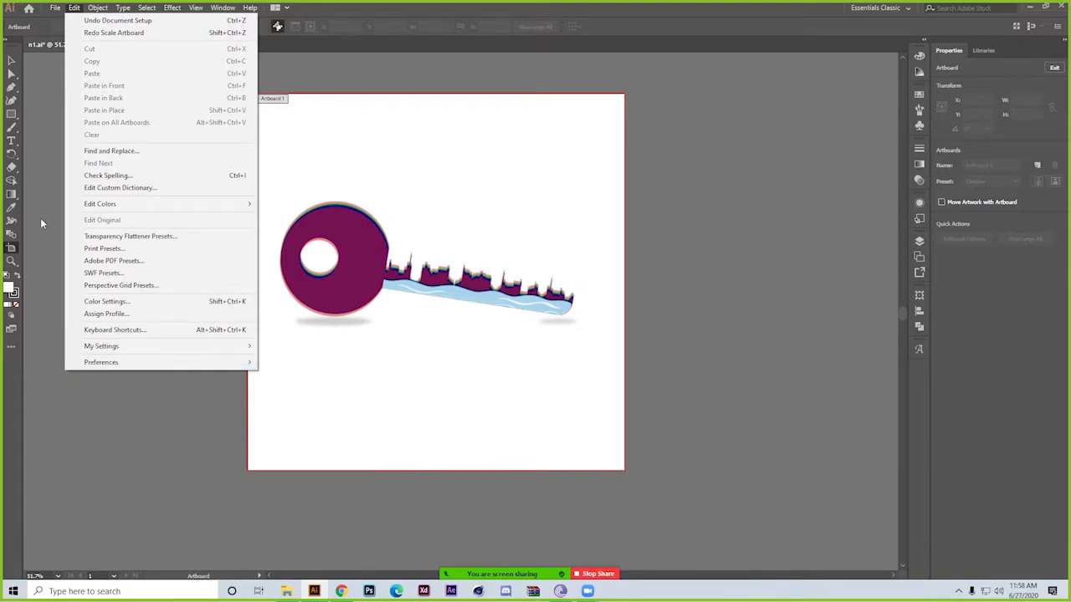
# Examine the Object commands, including Path, Envelope Distort and Image Trace, and try Make Pixel Perfect with nothing selected
pyautogui.moveTo(99, 7)
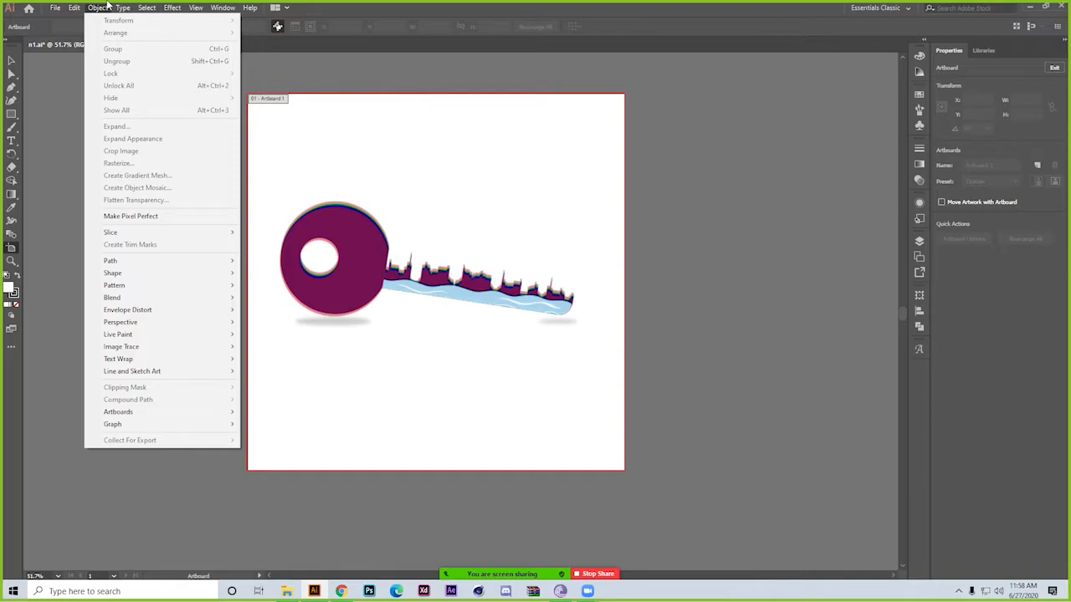
pyautogui.moveTo(149, 235)
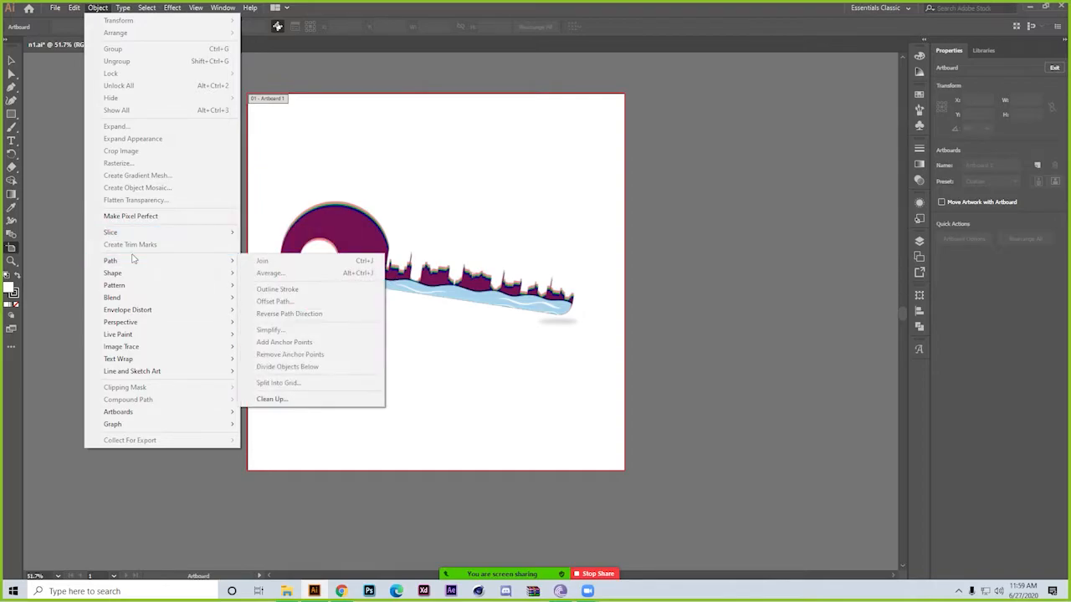
pyautogui.moveTo(129, 263)
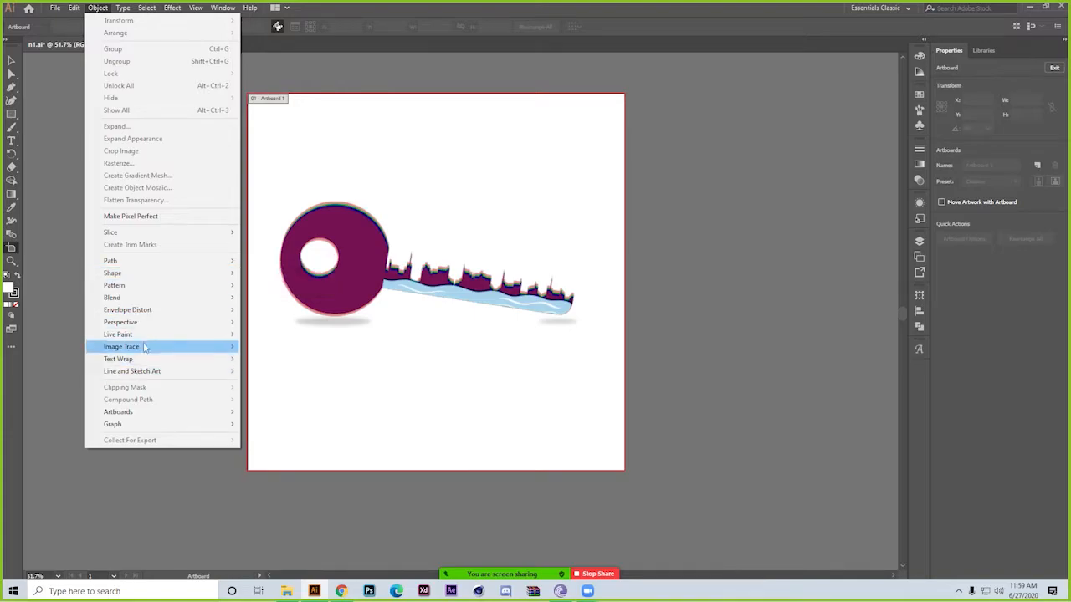
pyautogui.moveTo(161, 290)
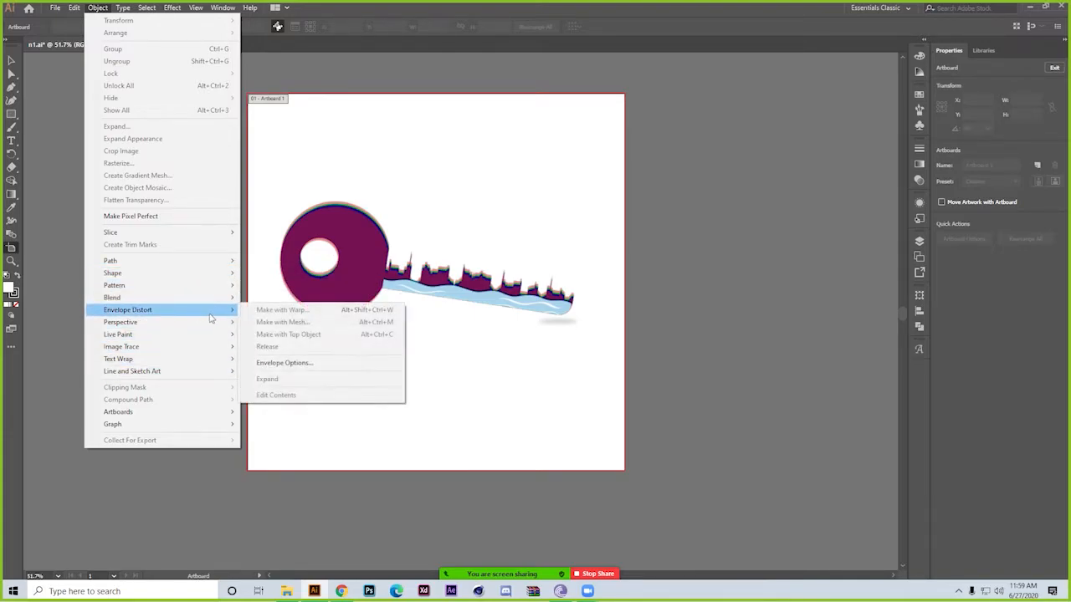
pyautogui.moveTo(165, 324)
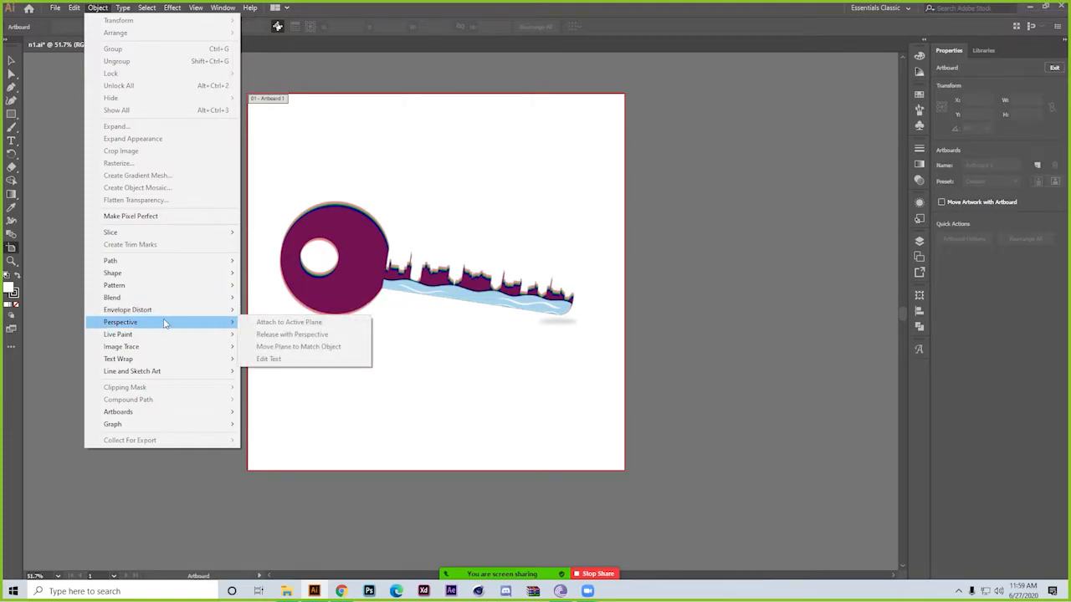
pyautogui.click(156, 217)
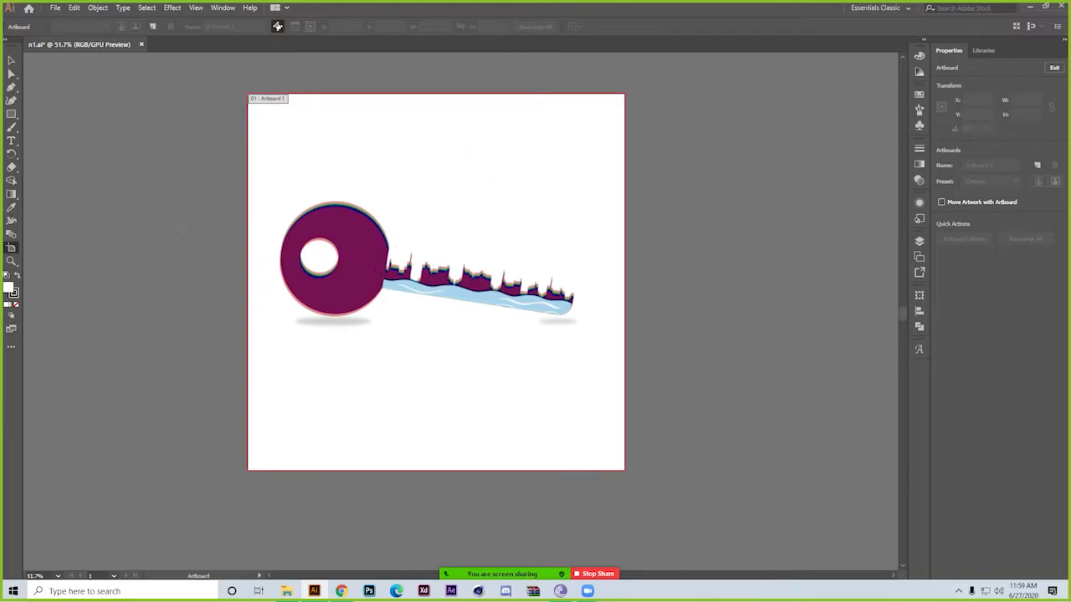
pyautogui.click(98, 8)
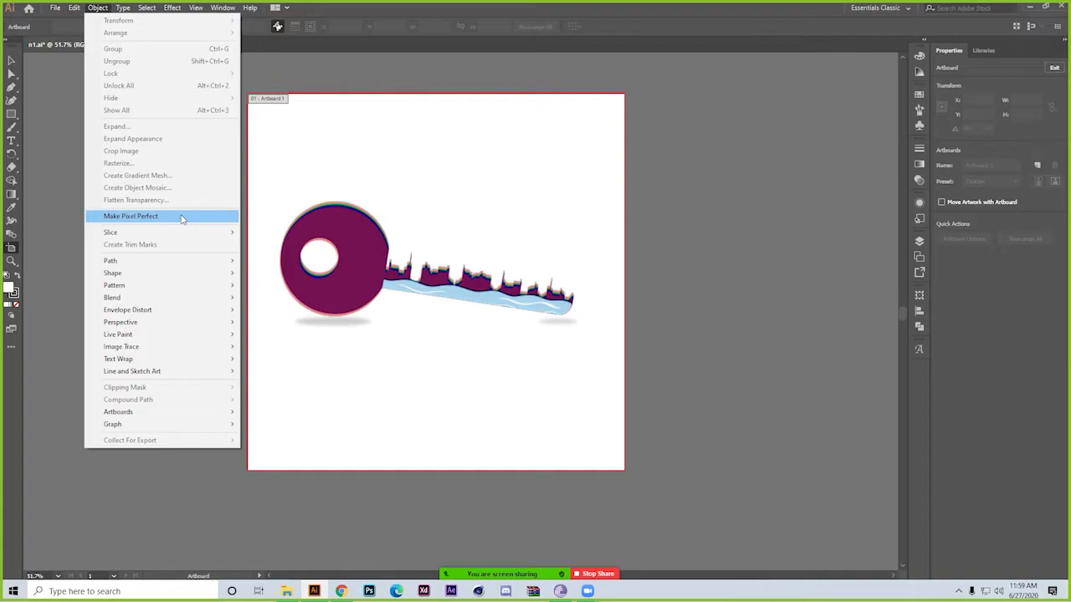
# Leave artboard editing by activating the Selection tool, and launch Photoshop
pyautogui.click(10, 60)
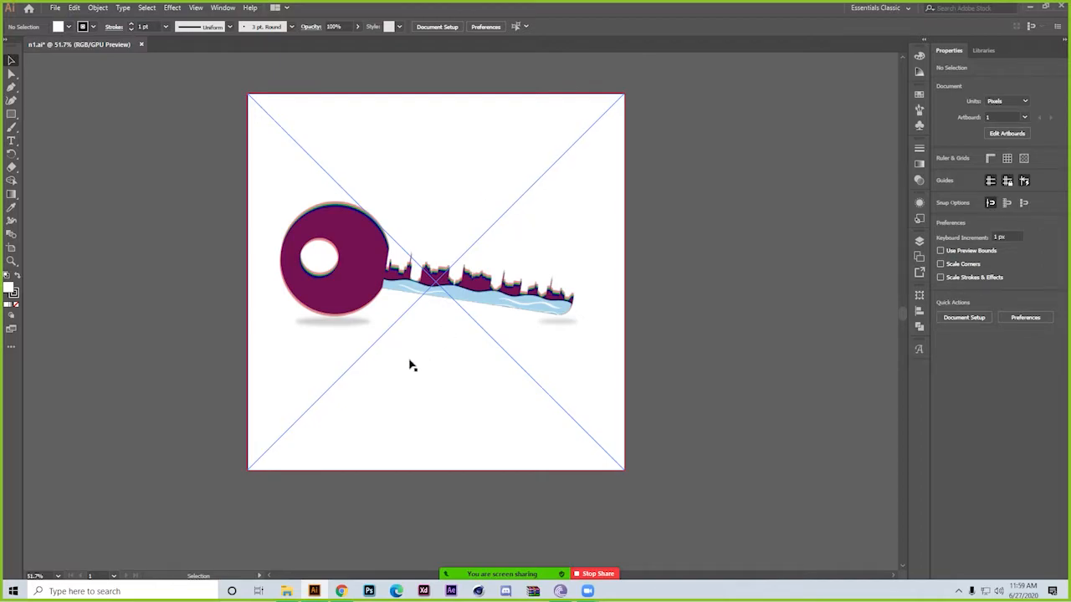
pyautogui.click(374, 591)
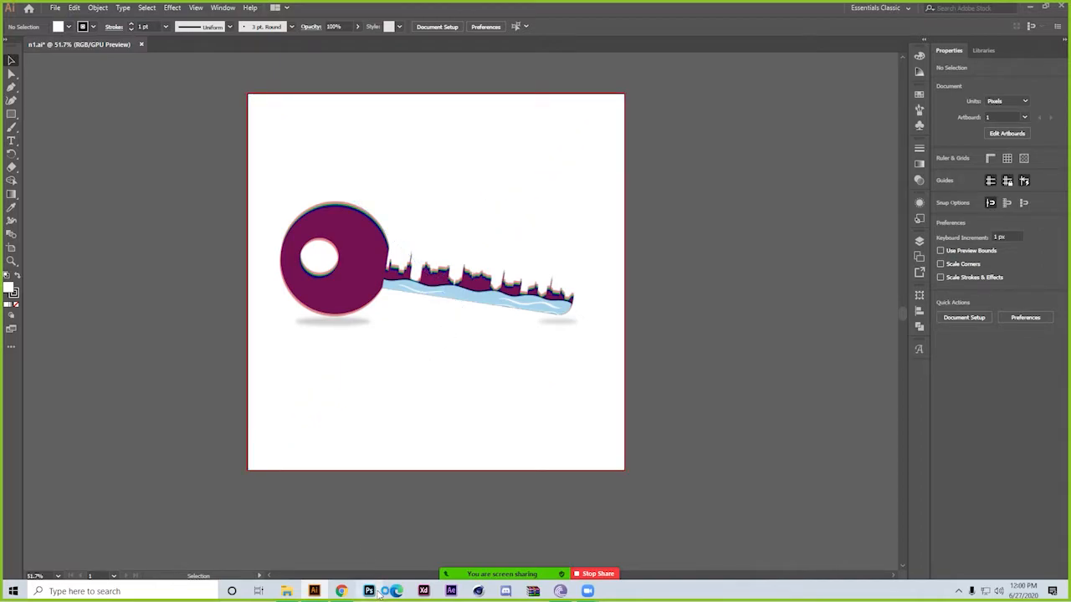
# Zoom in closely on the upper-right edge of the key's round head to examine its individual pixels
pyautogui.hotkey('ctrl', 'space')
pyautogui.moveTo(358, 202); pyautogui.dragTo(642, 478)
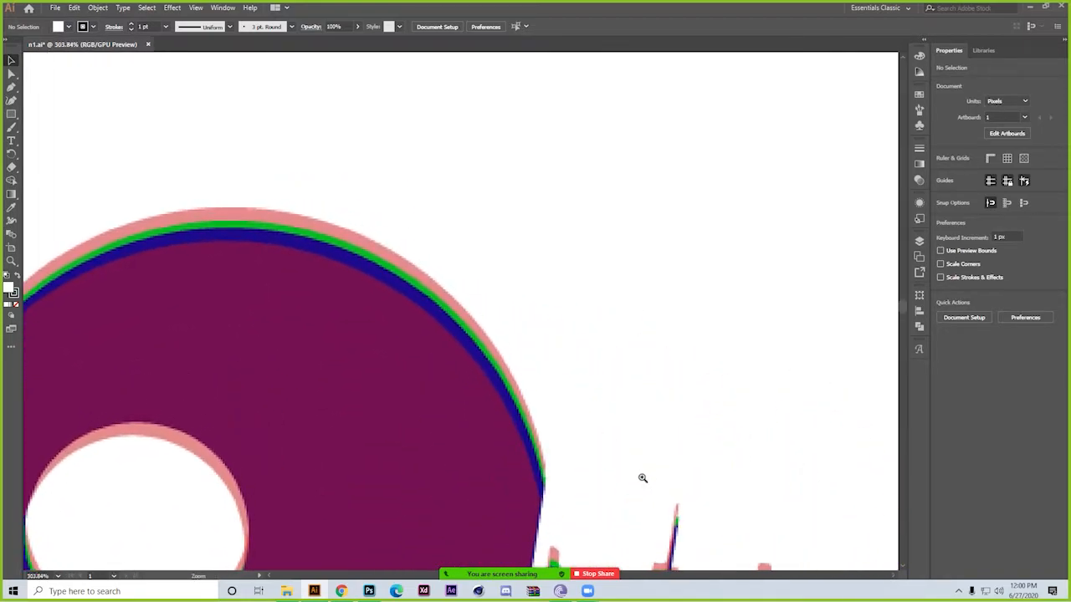
pyautogui.moveTo(426, 256); pyautogui.dragTo(791, 482)
pyautogui.moveTo(314, 212); pyautogui.dragTo(587, 255)
pyautogui.press('space')
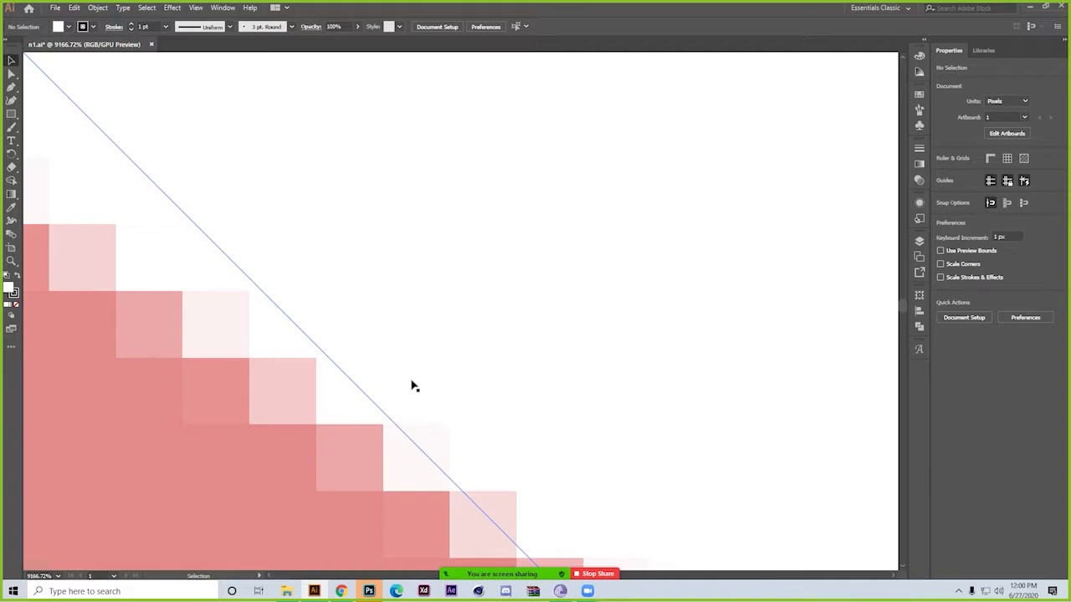
# Inspect the key head's curved outline and hole, and magnify its left edge to 64000% to examine individual pixels
pyautogui.moveTo(520, 418); pyautogui.dragTo(206, 363)
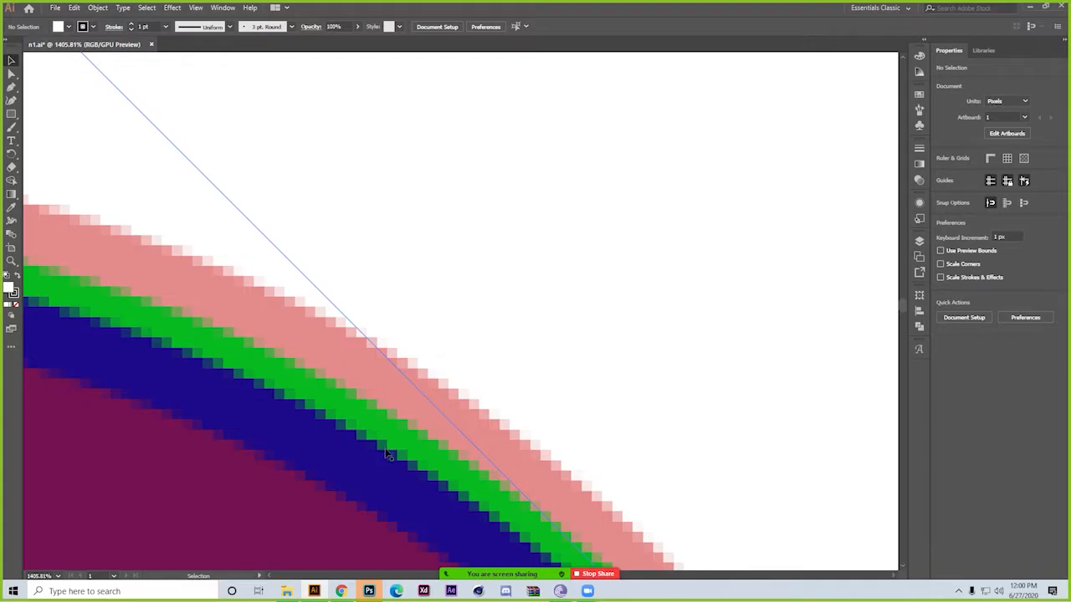
pyautogui.moveTo(510, 379); pyautogui.dragTo(487, 282)
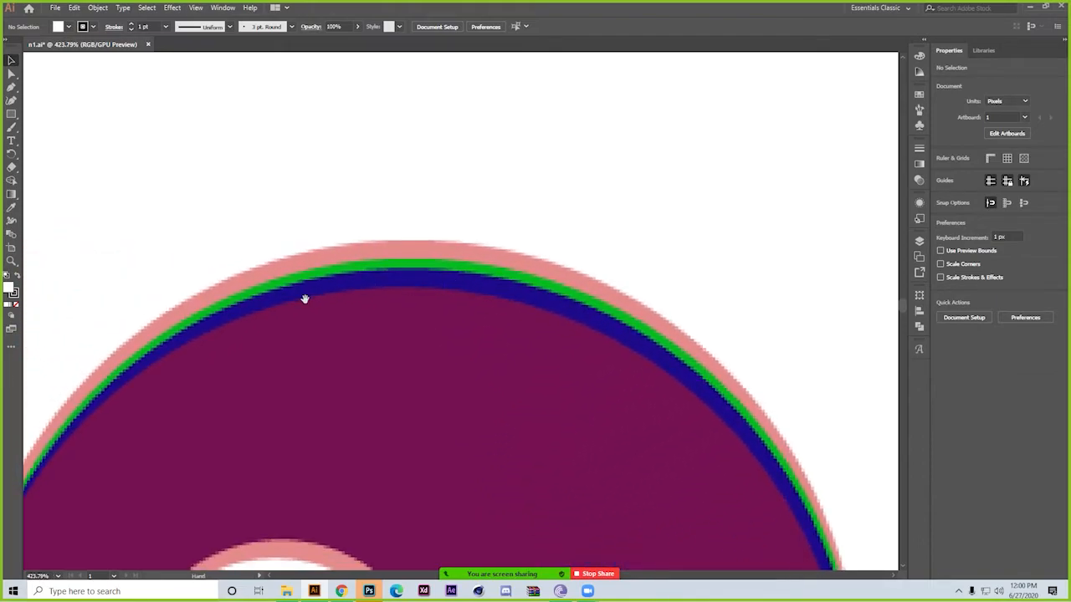
pyautogui.moveTo(305, 299); pyautogui.dragTo(425, 219)
pyautogui.moveTo(346, 406); pyautogui.dragTo(399, 262)
pyautogui.moveTo(366, 437); pyautogui.dragTo(366, 307)
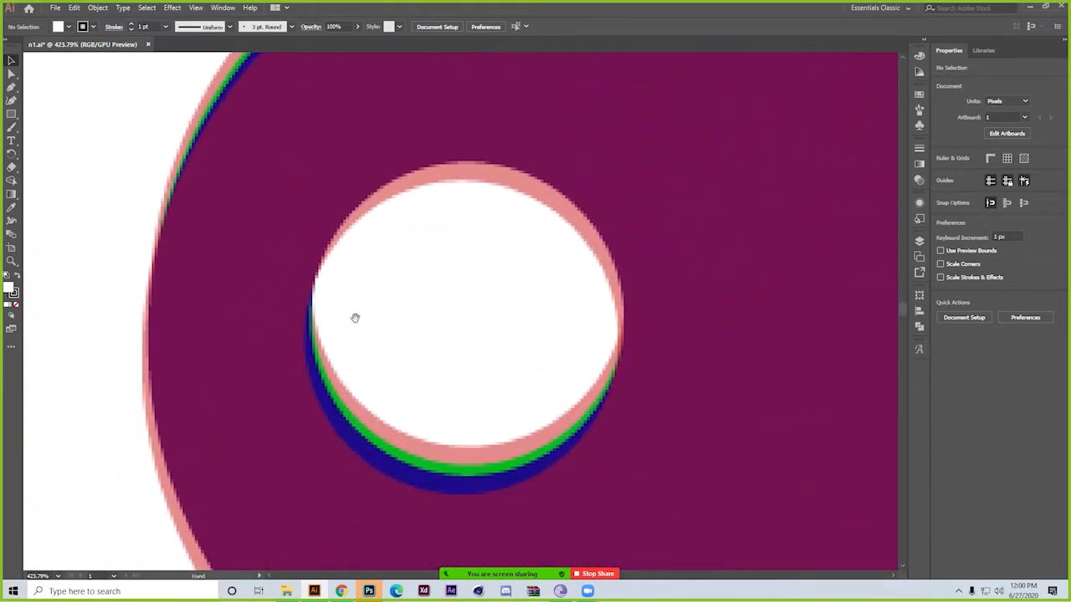
pyautogui.moveTo(130, 325); pyautogui.dragTo(303, 514)
pyautogui.moveTo(177, 370); pyautogui.dragTo(439, 456)
pyautogui.moveTo(196, 353); pyautogui.dragTo(45, 294)
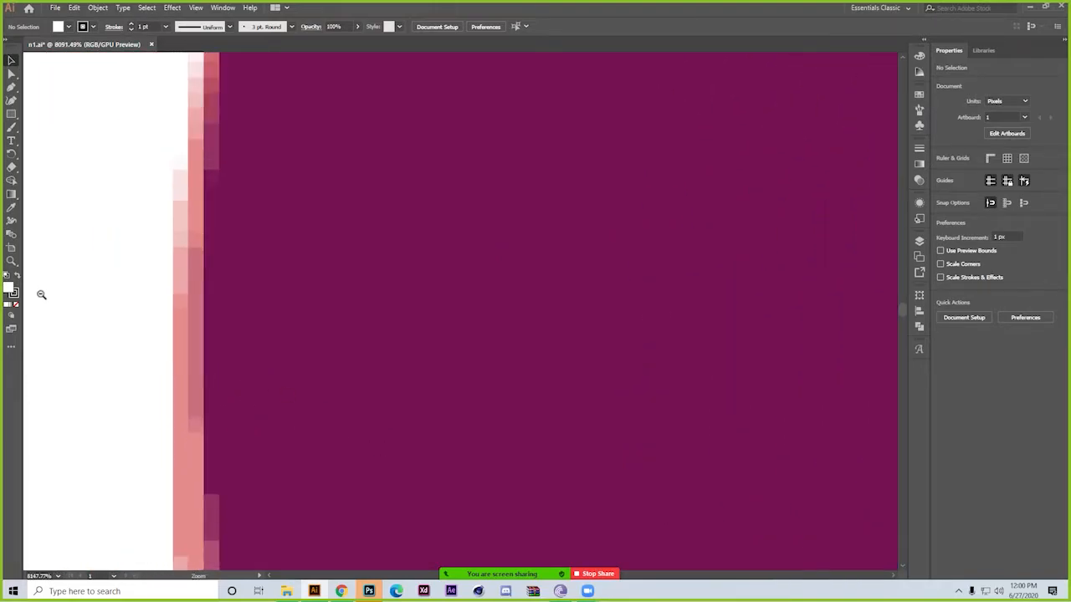
pyautogui.moveTo(228, 320); pyautogui.dragTo(411, 282)
pyautogui.moveTo(233, 282); pyautogui.dragTo(399, 466)
pyautogui.moveTo(203, 244); pyautogui.dragTo(285, 329)
pyautogui.click(285, 330)
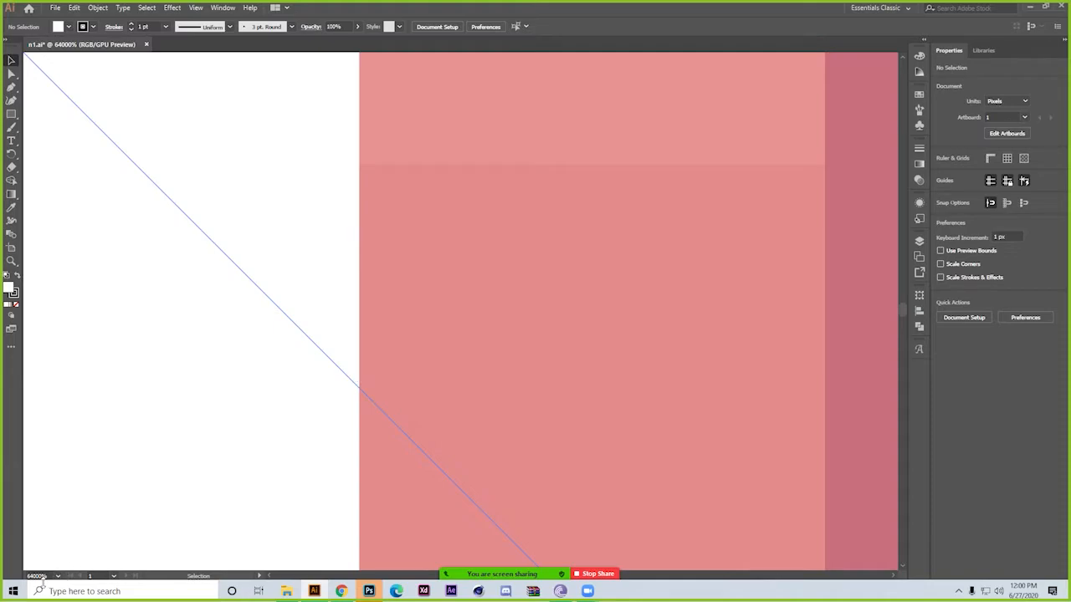
# Zoom back out from the pixels on the left edge to view the whole round head of the key
pyautogui.moveTo(432, 341); pyautogui.dragTo(237, 297)
pyautogui.moveTo(481, 359); pyautogui.dragTo(303, 276)
pyautogui.moveTo(538, 329); pyautogui.dragTo(435, 303)
pyautogui.moveTo(623, 259); pyautogui.dragTo(418, 408)
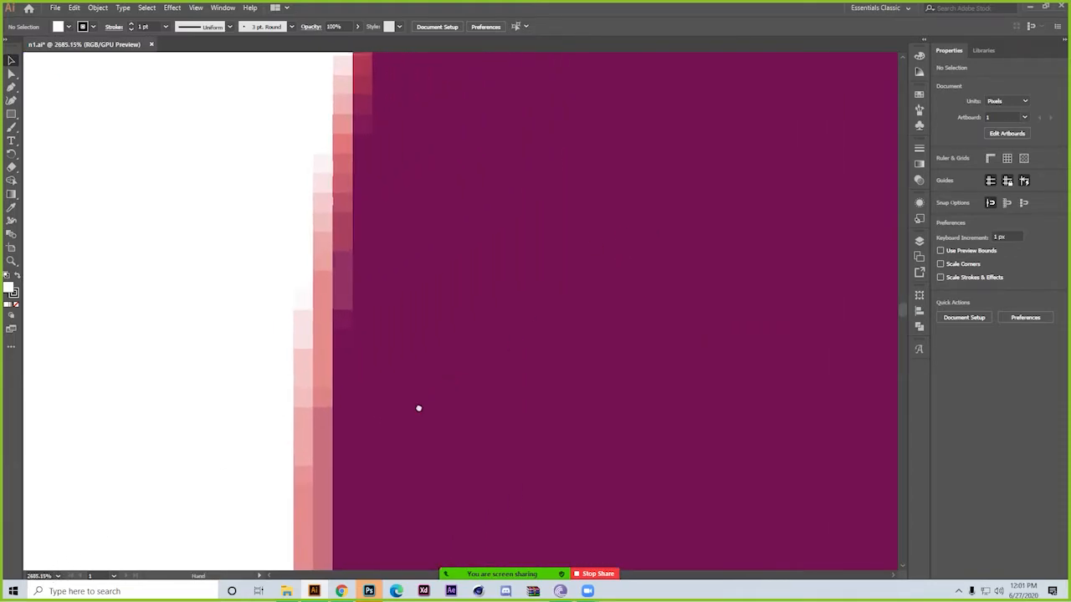
pyautogui.moveTo(511, 189); pyautogui.dragTo(401, 181)
pyautogui.moveTo(588, 196); pyautogui.dragTo(218, 270)
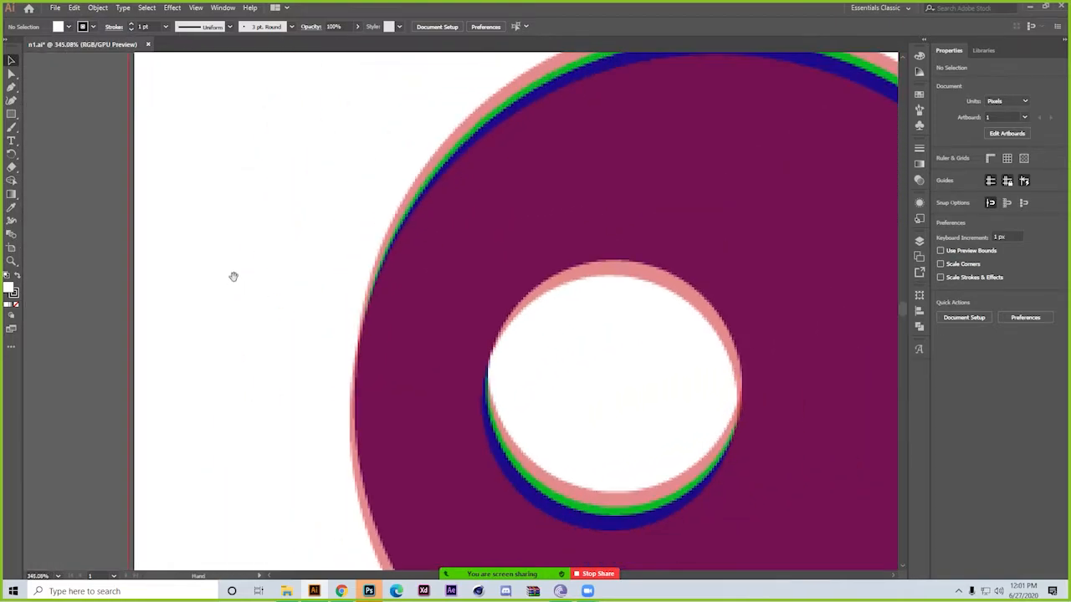
pyautogui.moveTo(571, 284); pyautogui.dragTo(365, 385)
pyautogui.moveTo(554, 331); pyautogui.dragTo(411, 263)
pyautogui.moveTo(532, 297); pyautogui.dragTo(391, 295)
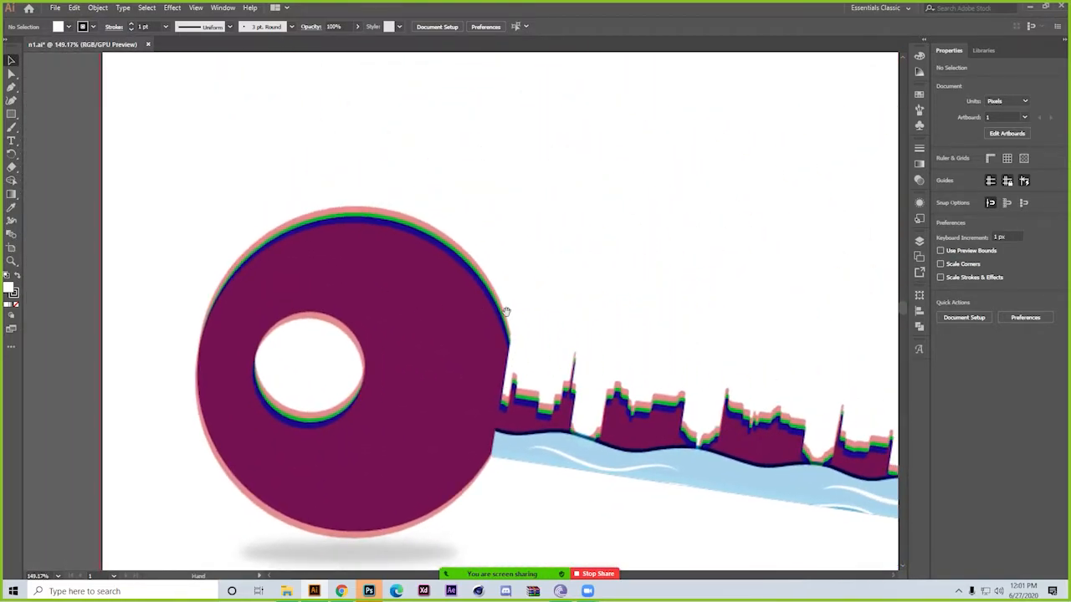
# Examine the Graph Type settings, accept them as they are, and view the whole artboard
pyautogui.click(96, 8)
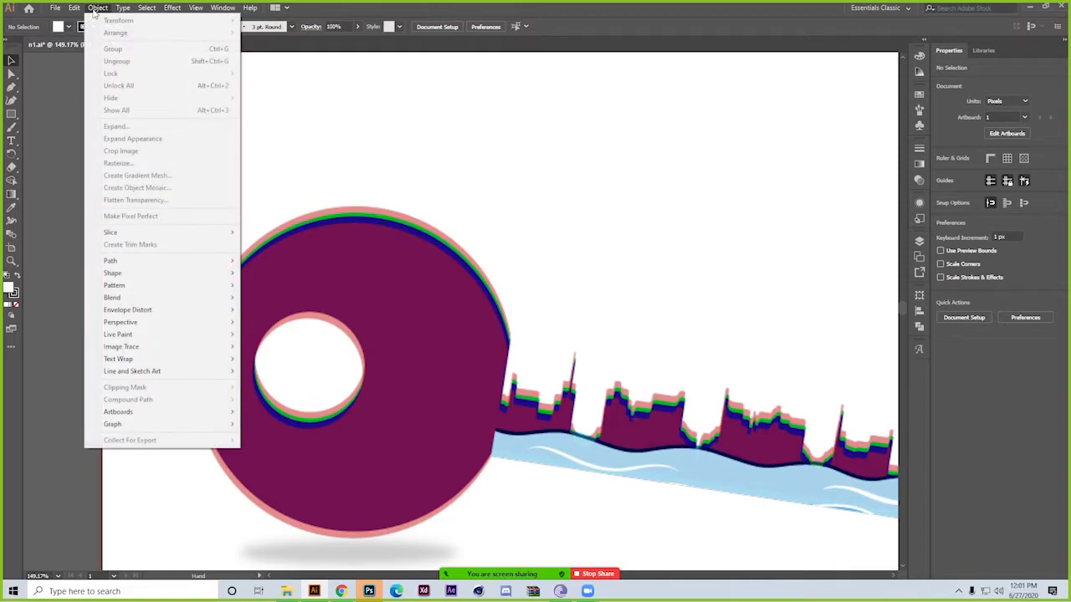
pyautogui.moveTo(196, 421)
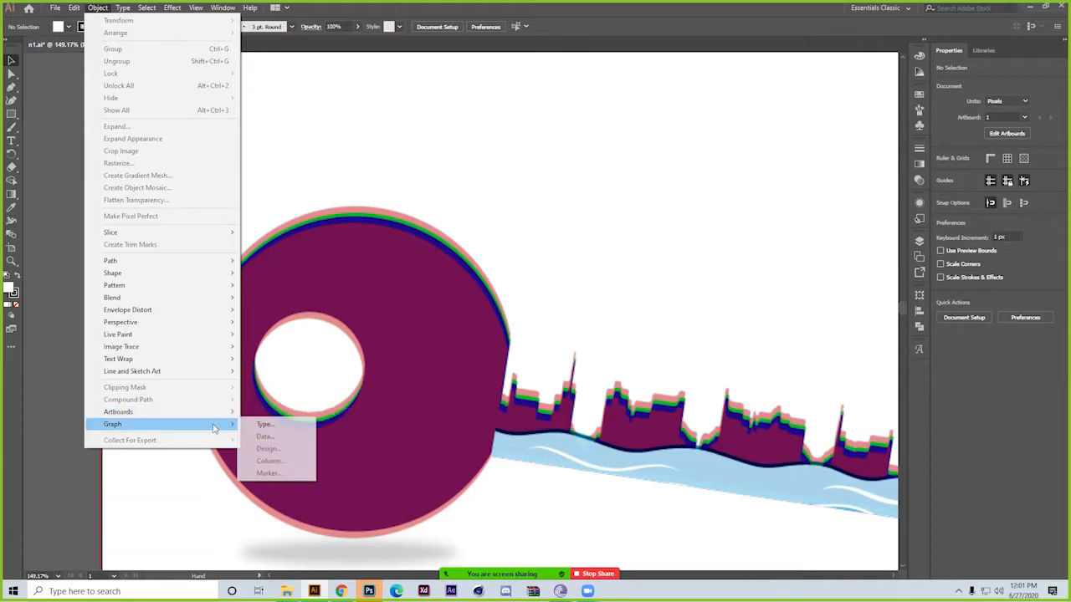
pyautogui.click(264, 425)
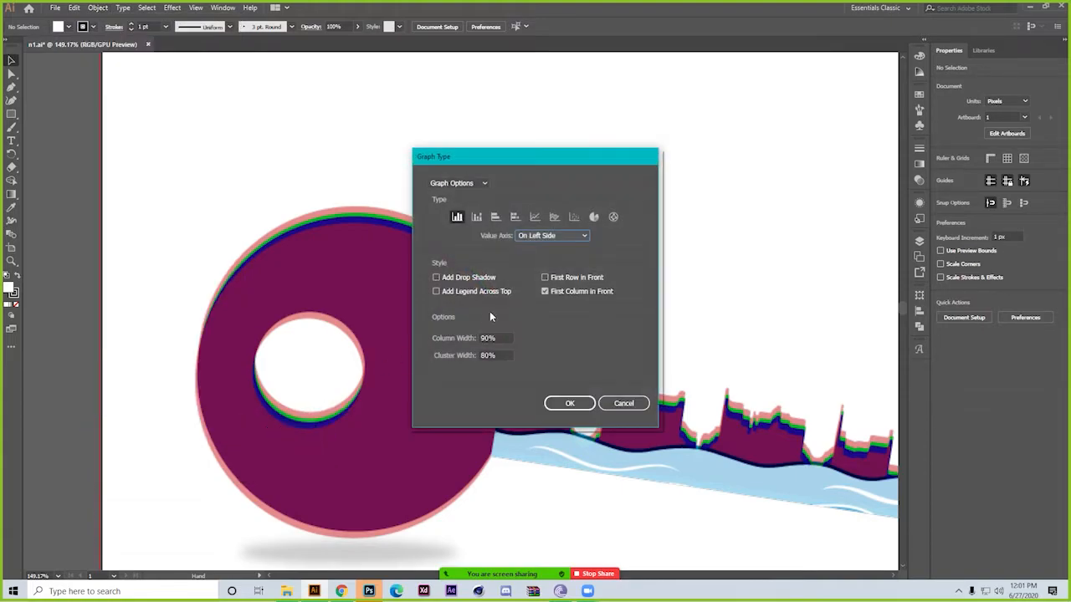
pyautogui.click(572, 404)
pyautogui.scroll(-5, 220, 282)
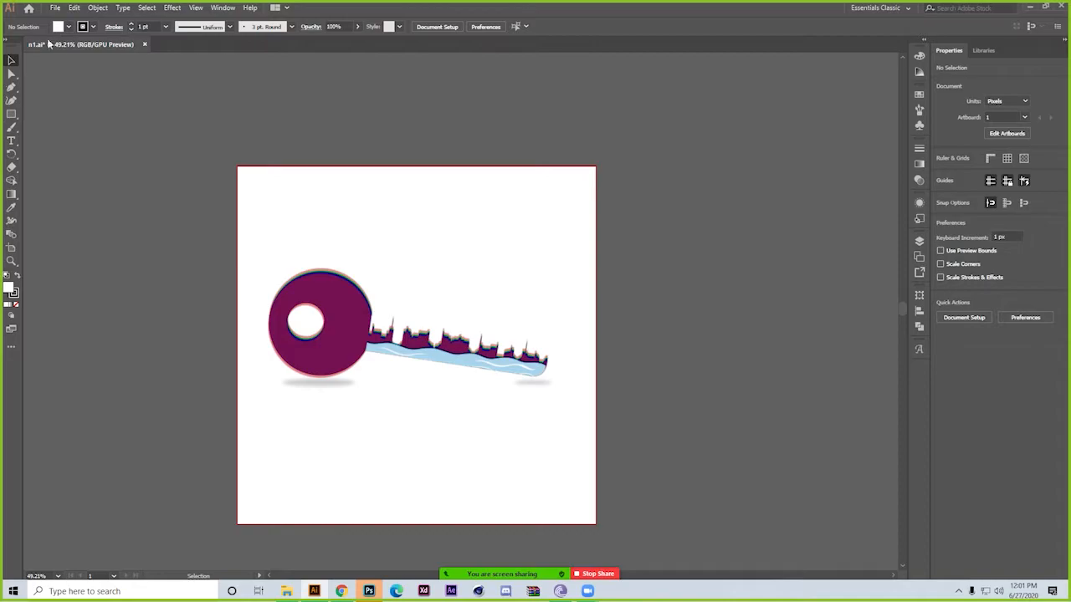
# Examine the Object commands again and the Type commands, including Glyphs, Find Font and the Insert Character options
pyautogui.click(100, 8)
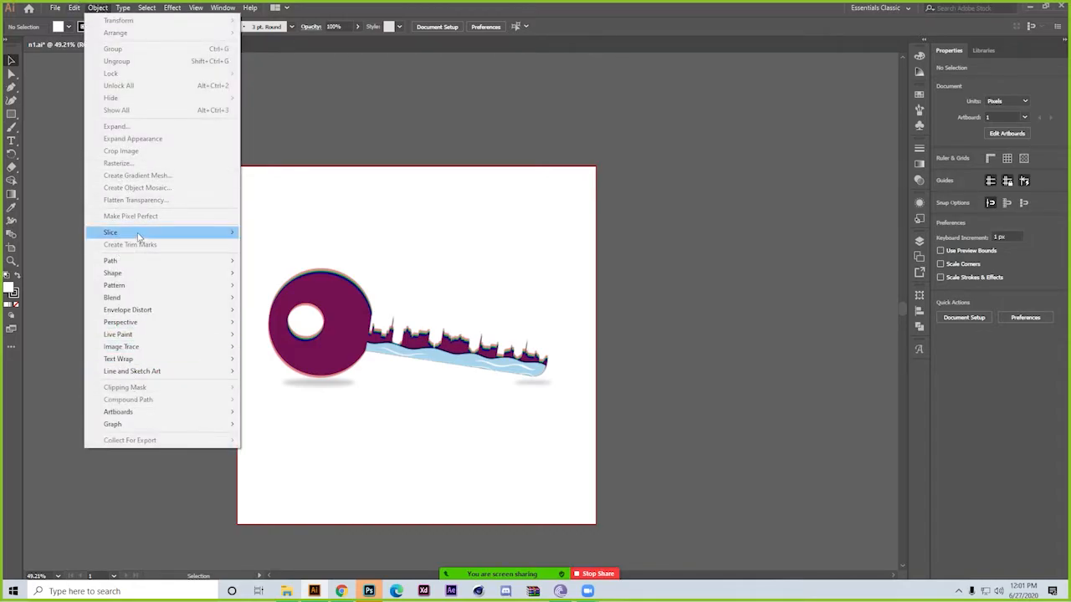
pyautogui.moveTo(138, 237)
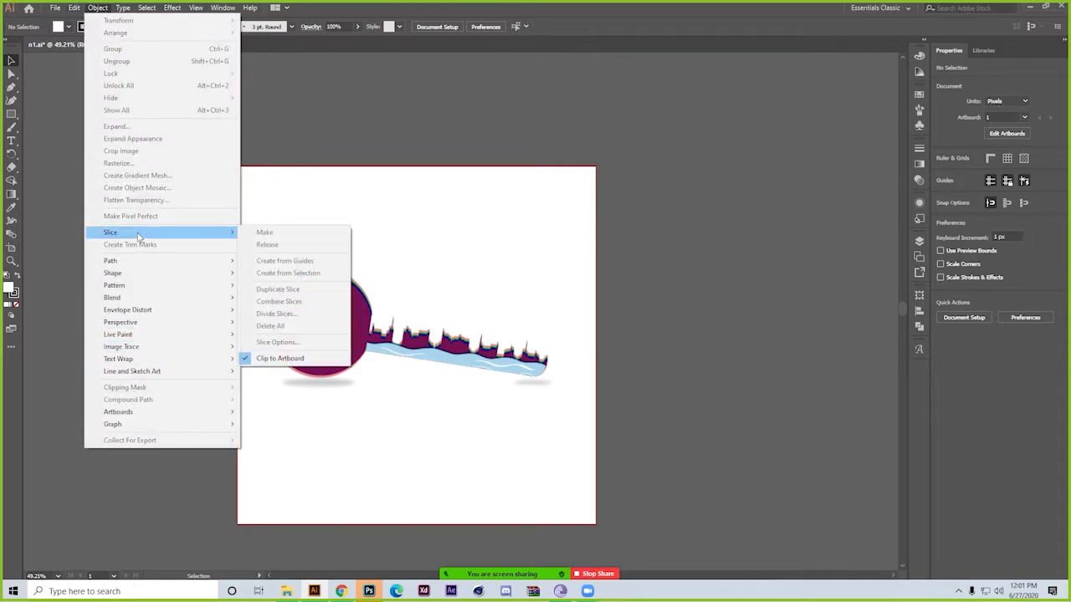
pyautogui.click(45, 179)
pyautogui.click(124, 8)
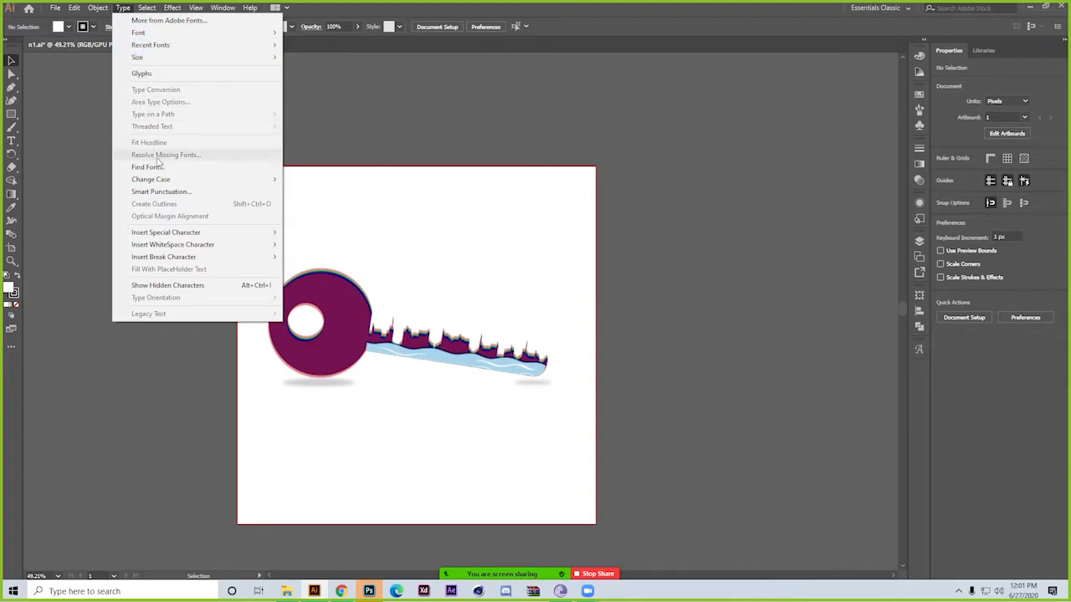
pyautogui.moveTo(226, 261)
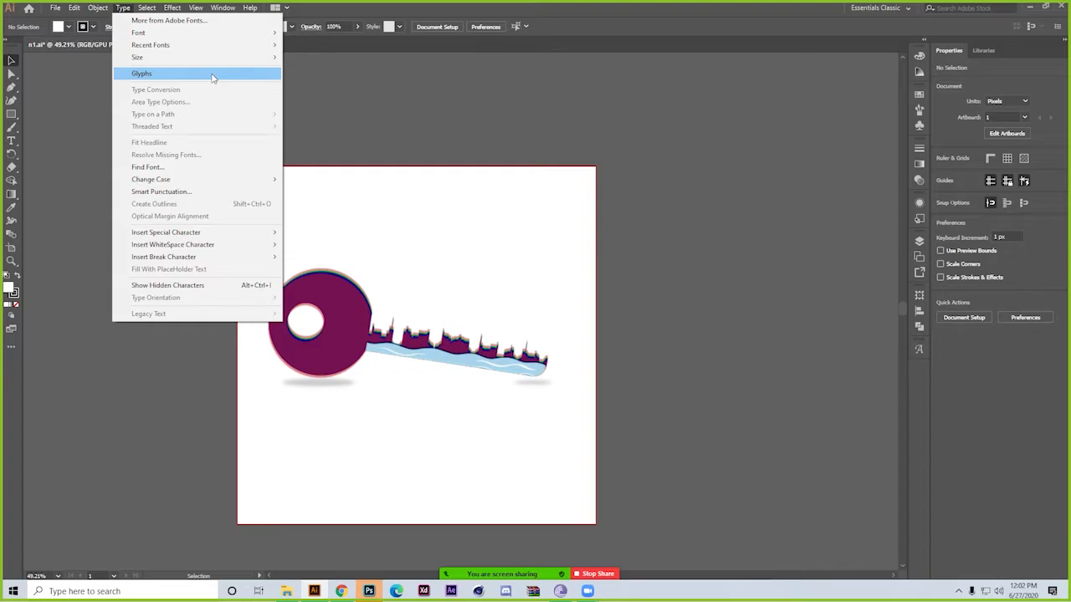
pyautogui.click(105, 106)
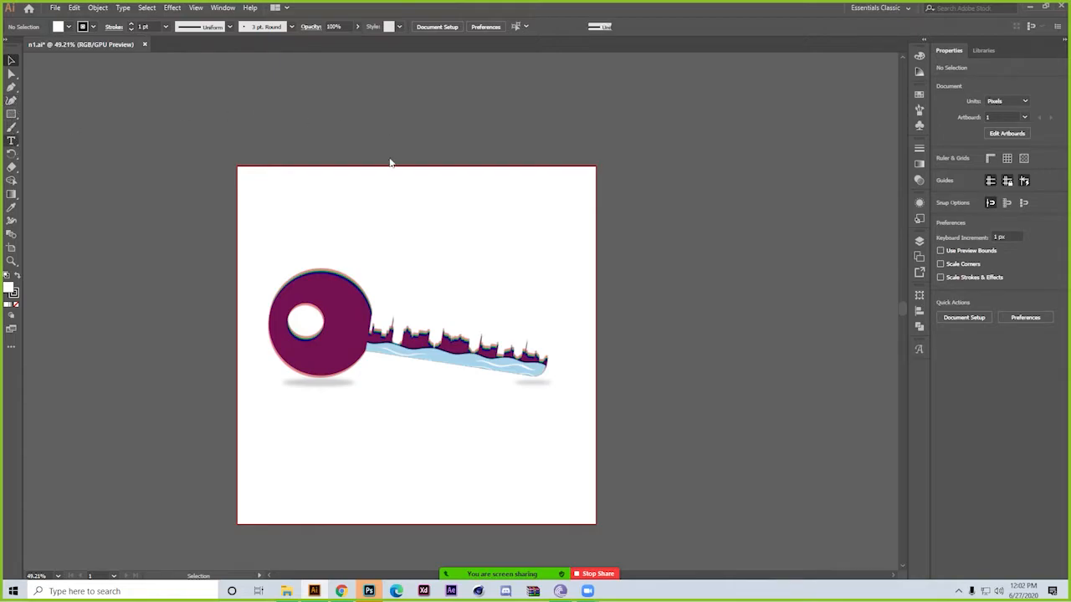
# Place a line of placeholder text in the blank area above the key and set its size to 72 pt
pyautogui.press('t')
pyautogui.click(398, 216)
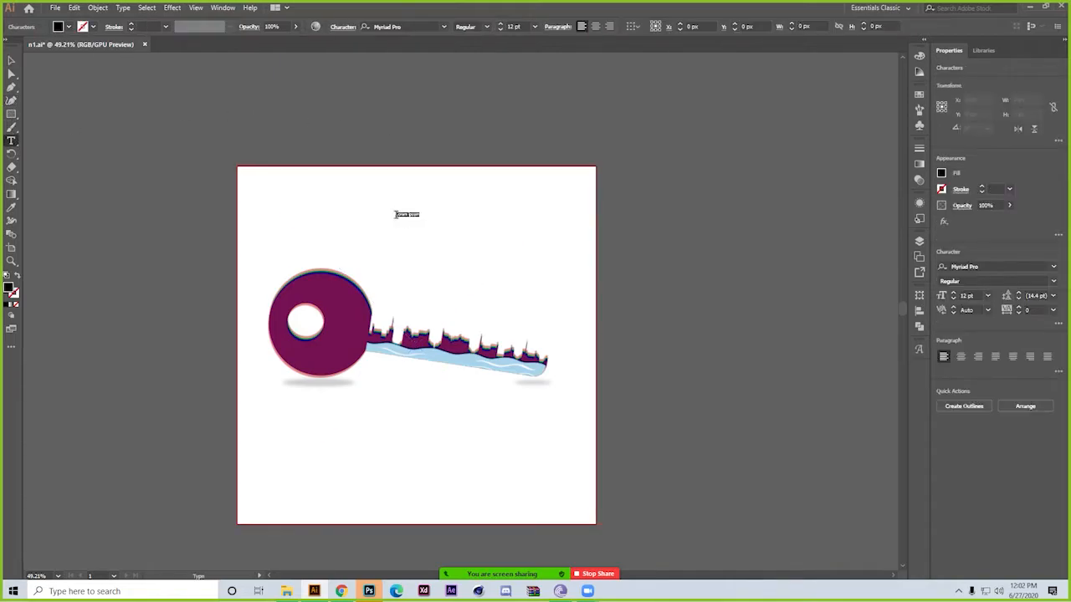
pyautogui.click(534, 26)
pyautogui.click(557, 225)
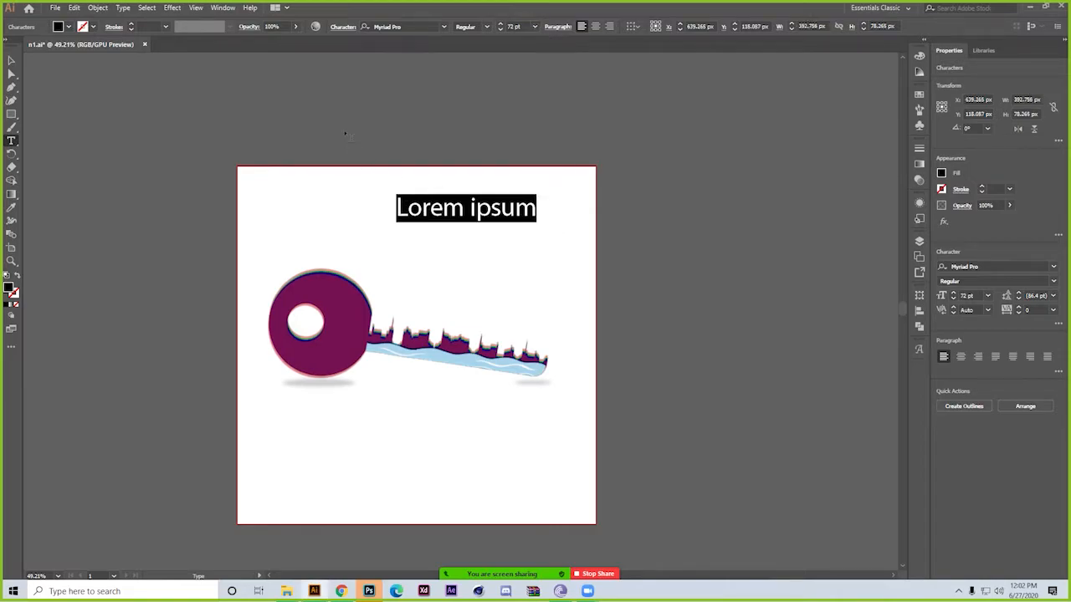
# Set the placeholder text's font to KumarkhaliMJ
pyautogui.click(444, 27)
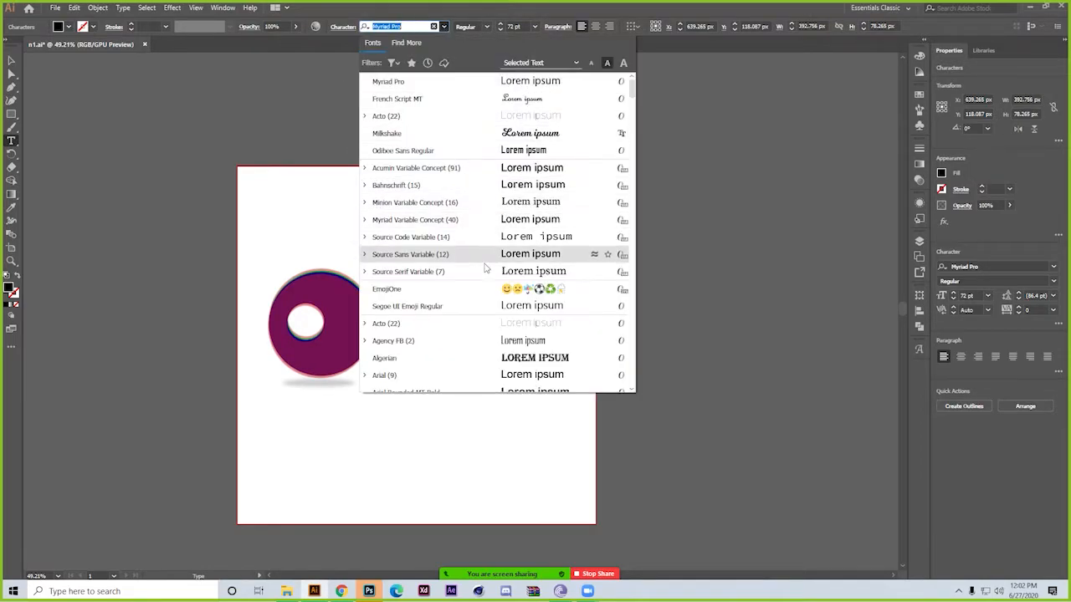
pyautogui.scroll(-3, 478, 348)
pyautogui.scroll(-15, 478, 348)
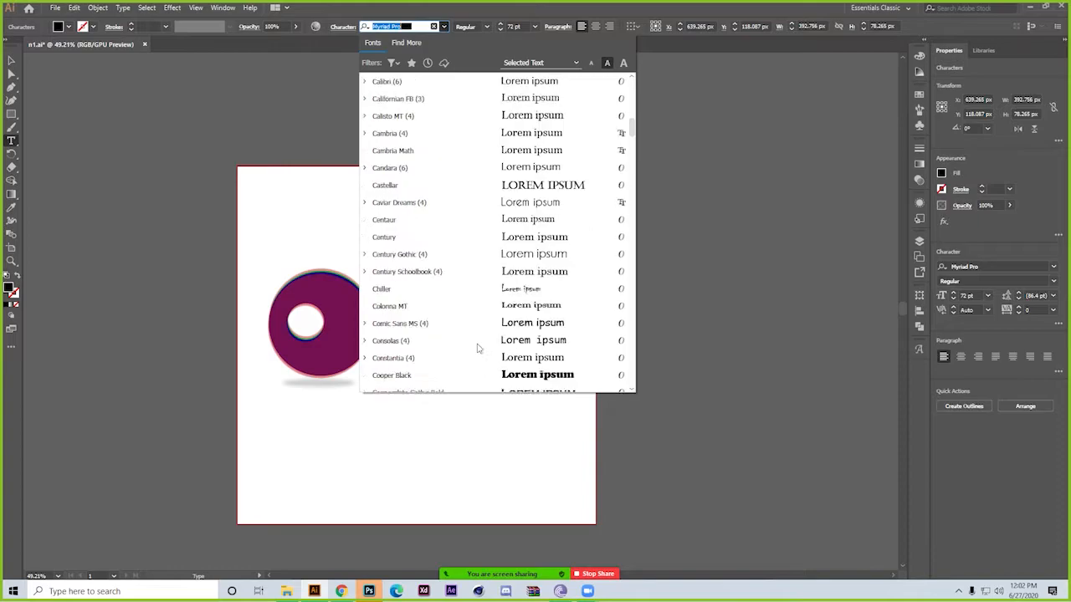
pyautogui.scroll(-12, 478, 348)
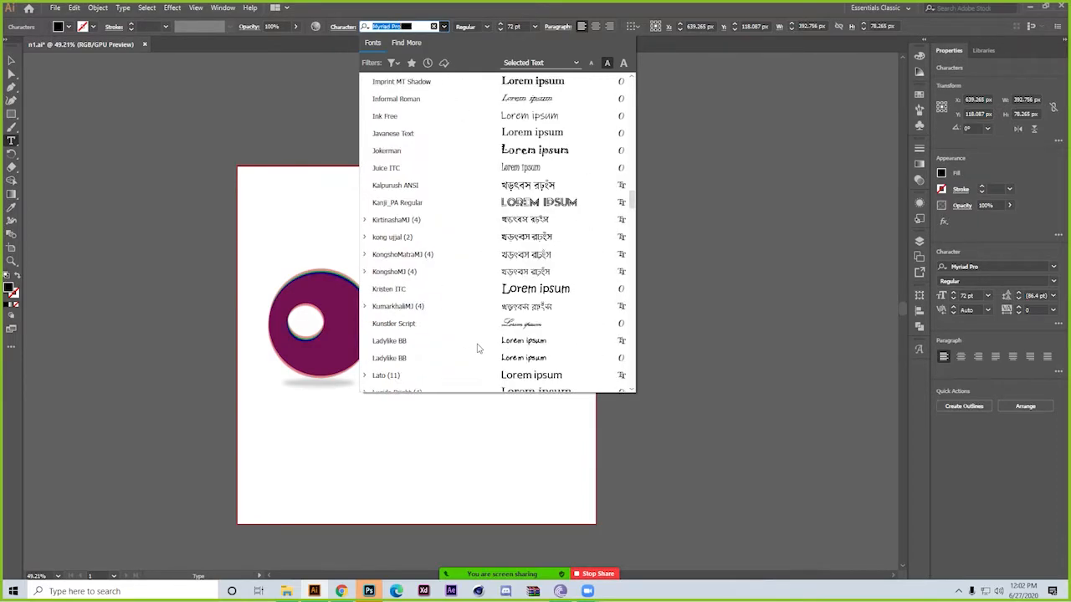
pyautogui.click(547, 200)
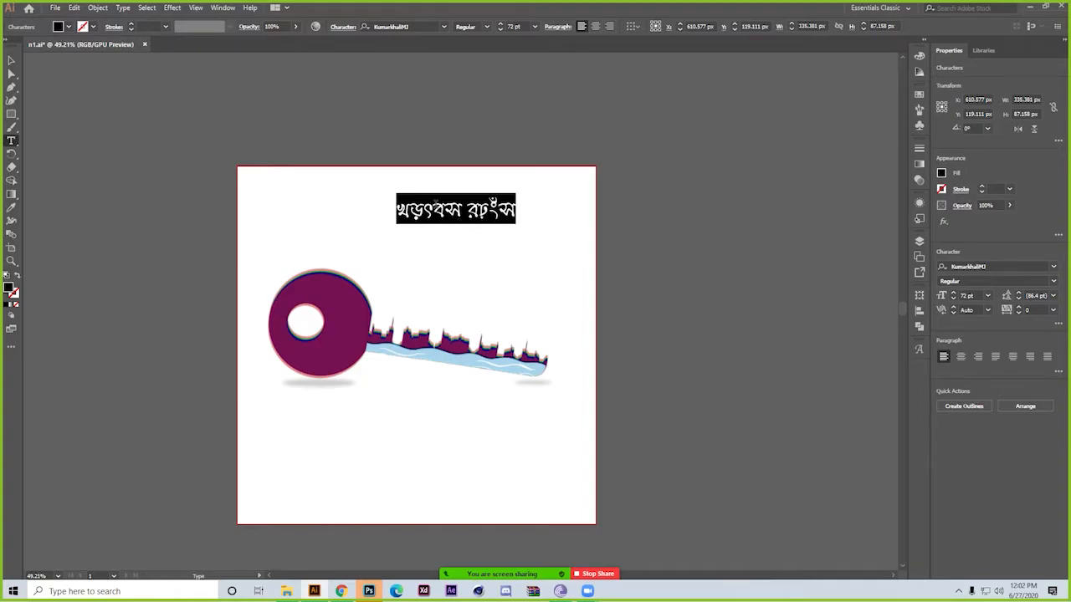
# Delete all the placeholder text above the key, keeping the text line active for new characters
pyautogui.doubleClick(435, 202)
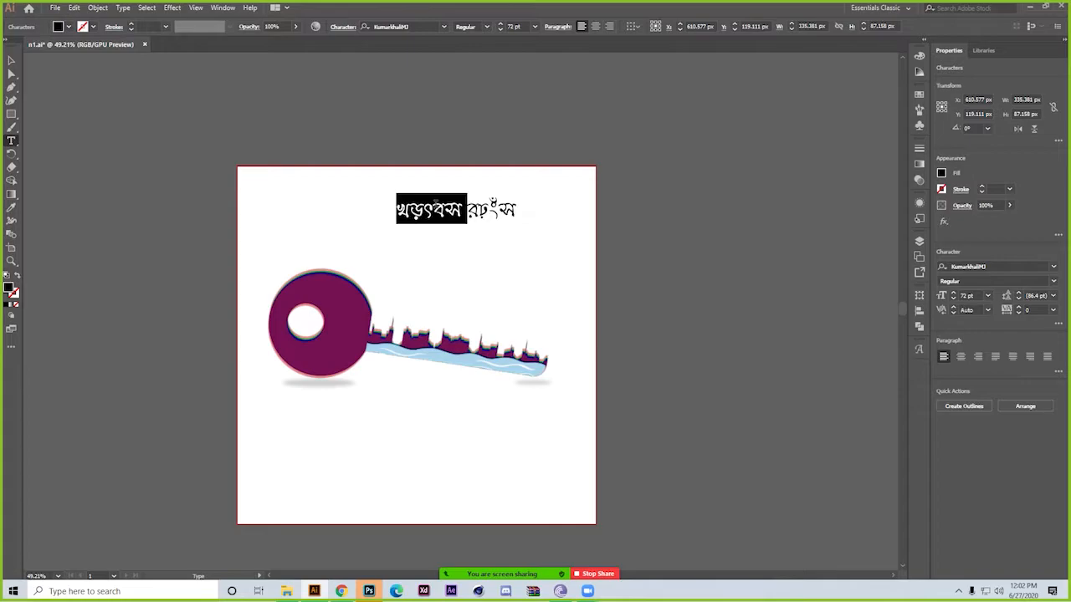
pyautogui.press('BackSpace')
pyautogui.press('Delete')
pyautogui.press('Delete')
pyautogui.press('Delete')
pyautogui.press('Delete')
pyautogui.press('Delete')
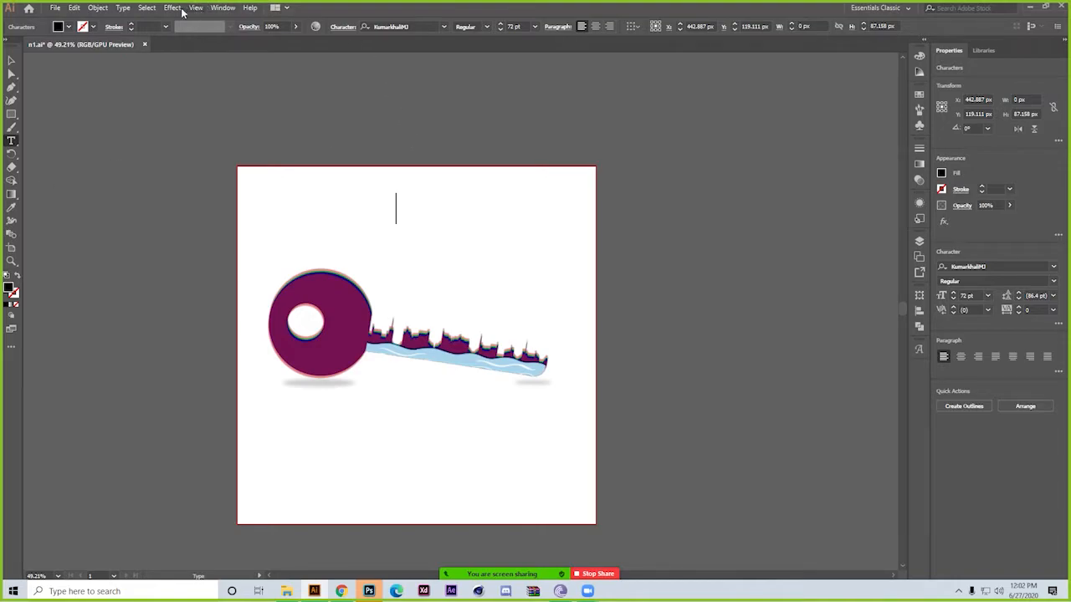
# Show the Glyphs of the KumarkhaliMJ font and browse its Bengali characters
pyautogui.click(123, 7)
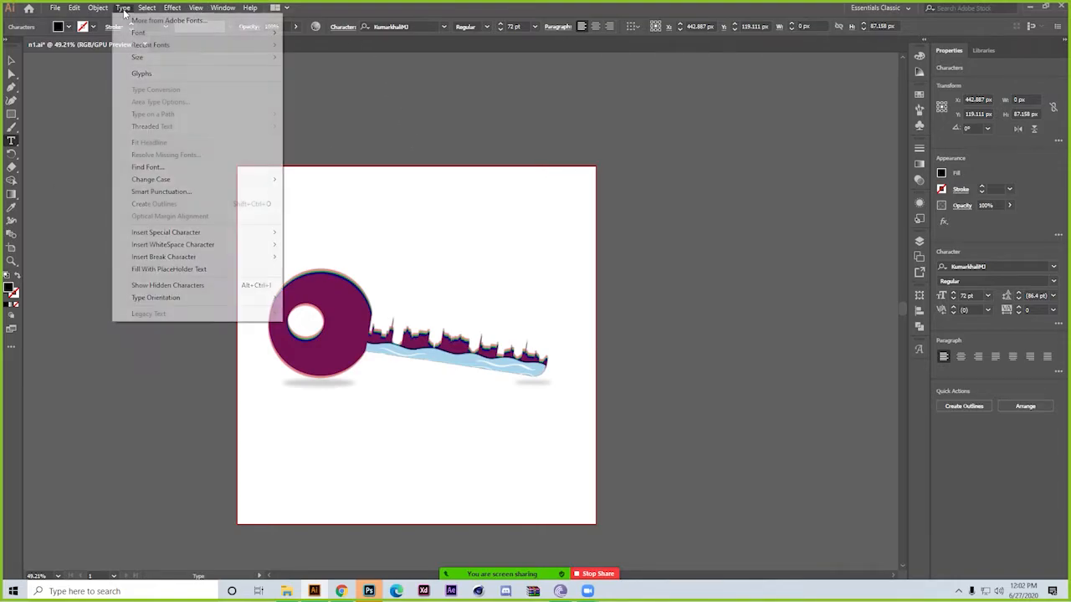
pyautogui.click(130, 74)
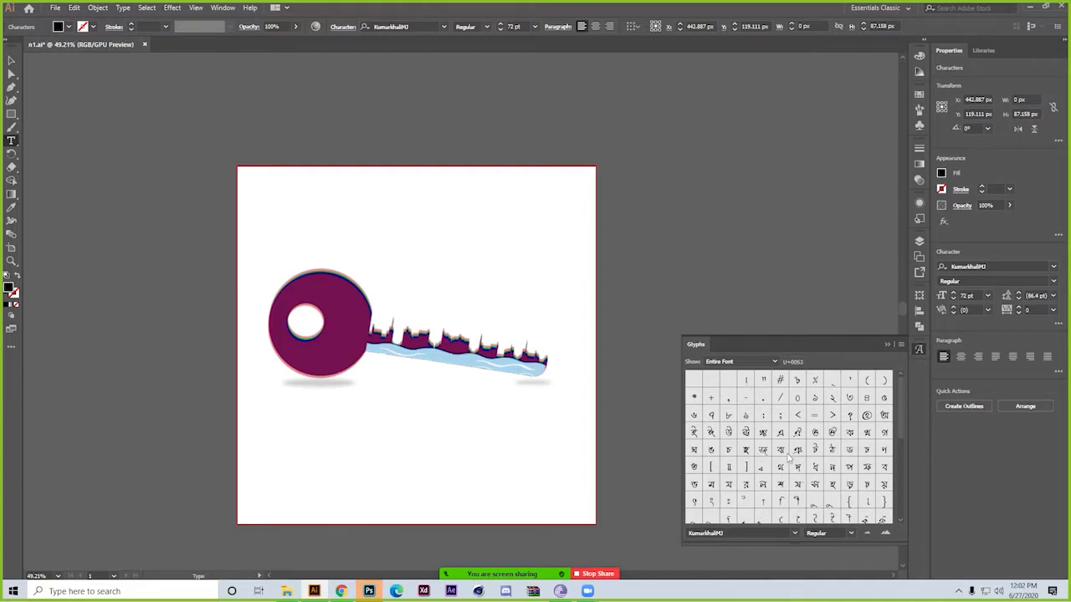
pyautogui.scroll(-2, 789, 457)
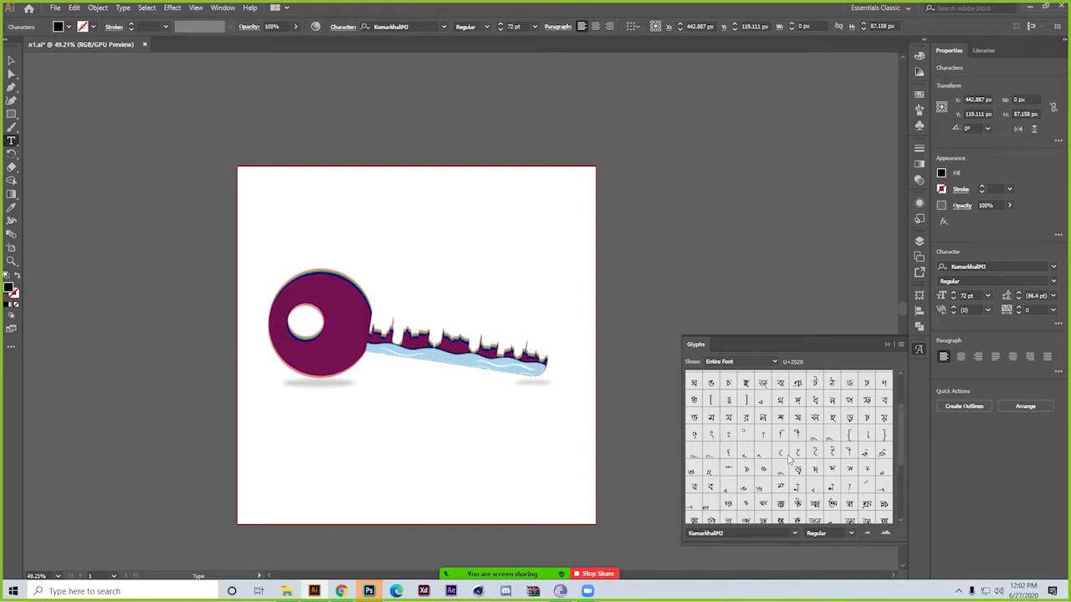
pyautogui.scroll(-1, 810, 456)
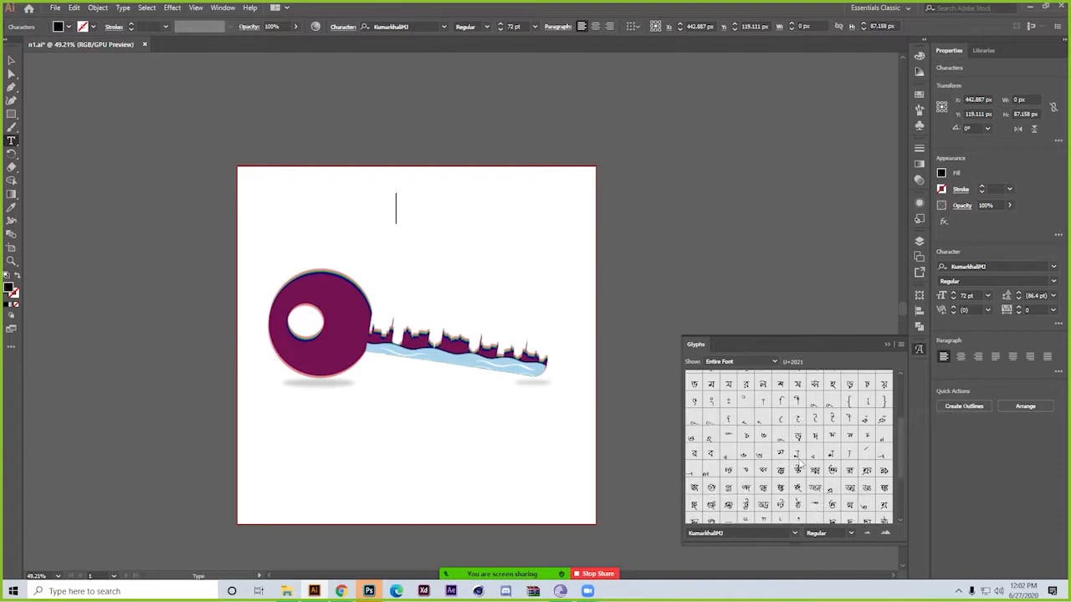
pyautogui.scroll(1, 757, 483)
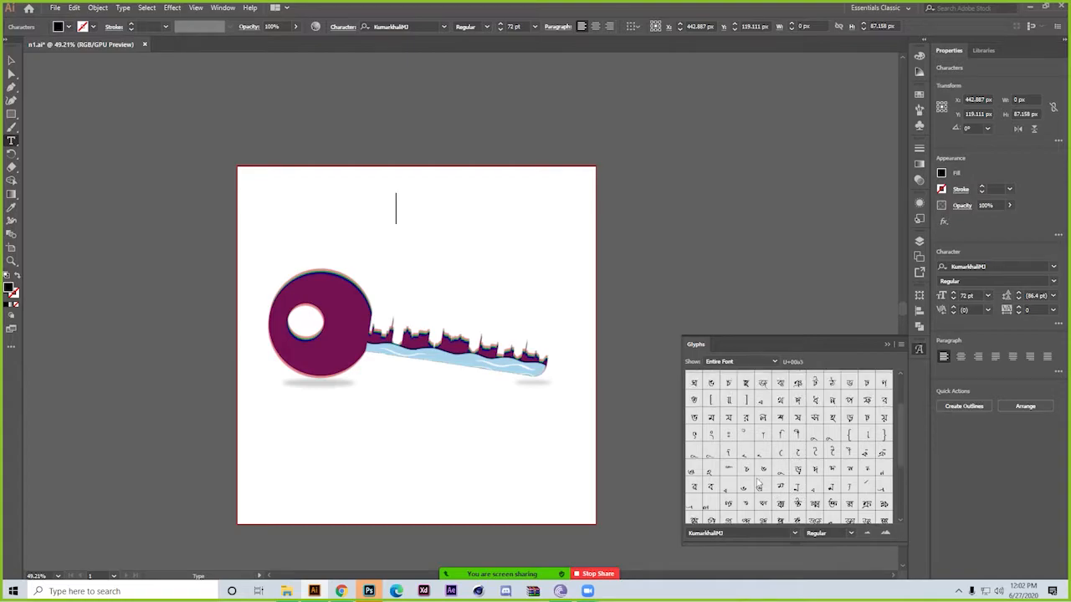
pyautogui.scroll(1, 758, 483)
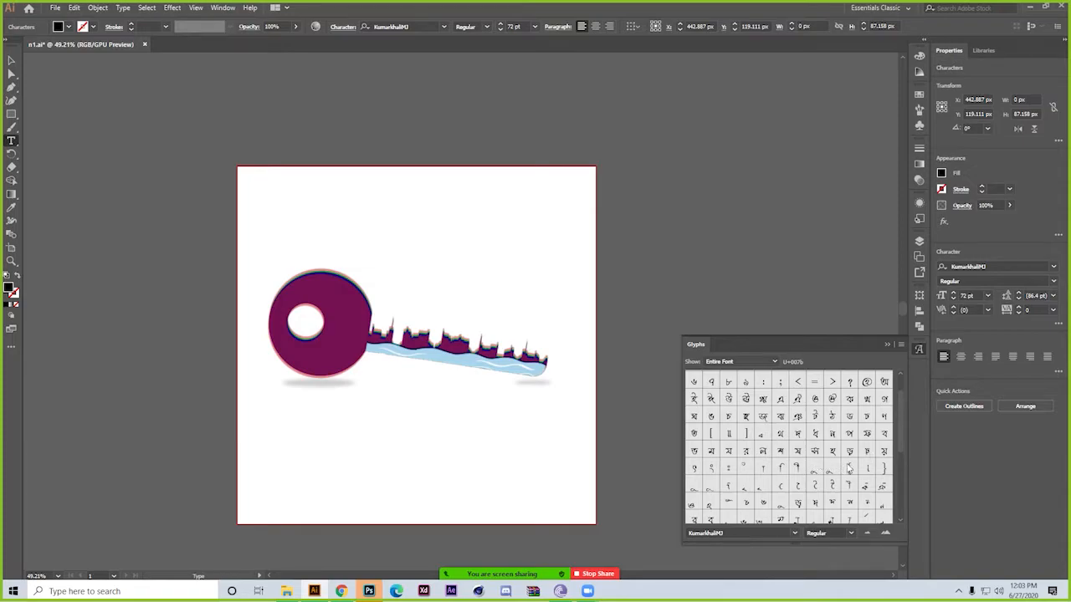
# Spell a short Bengali name above the key with KumarkhaliMJ glyphs, placing the vowel sign before the first letter
pyautogui.doubleClick(746, 452)
pyautogui.doubleClick(800, 489)
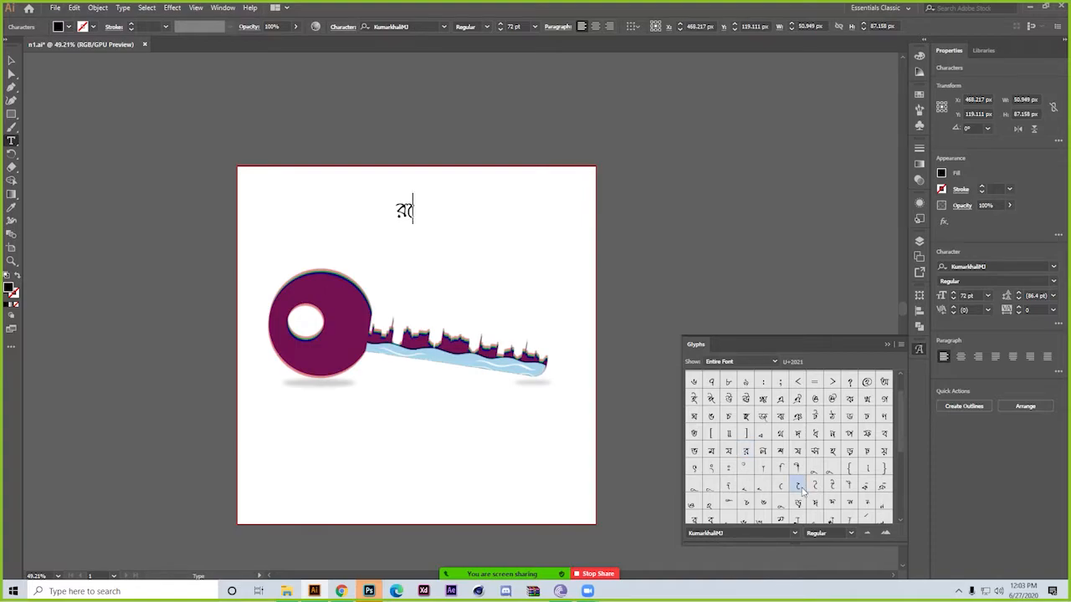
pyautogui.press('BackSpace')
pyautogui.press('Left')
pyautogui.doubleClick(797, 485)
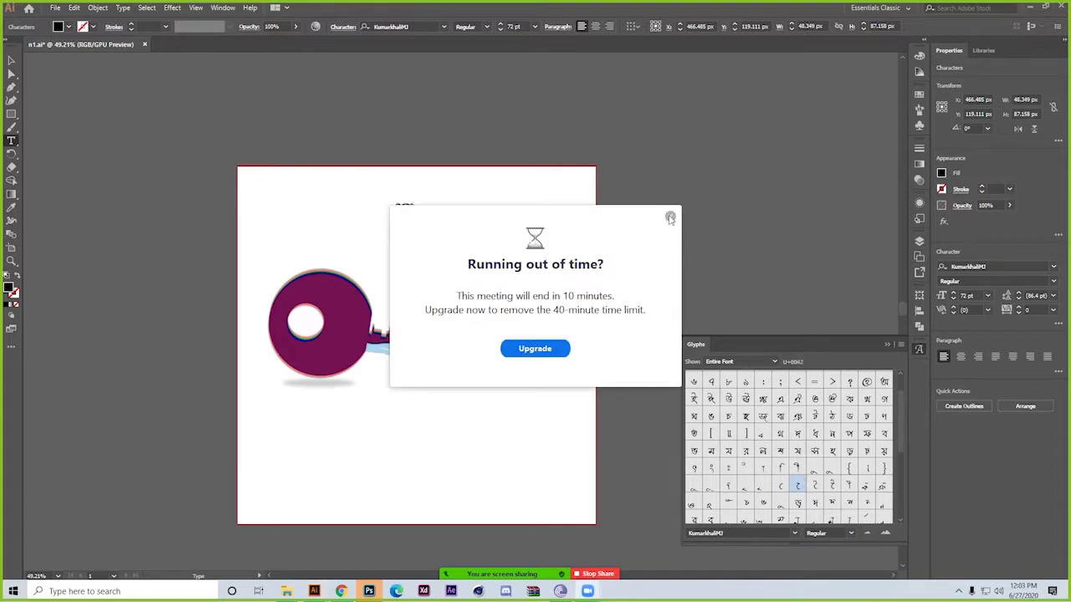
pyautogui.click(669, 217)
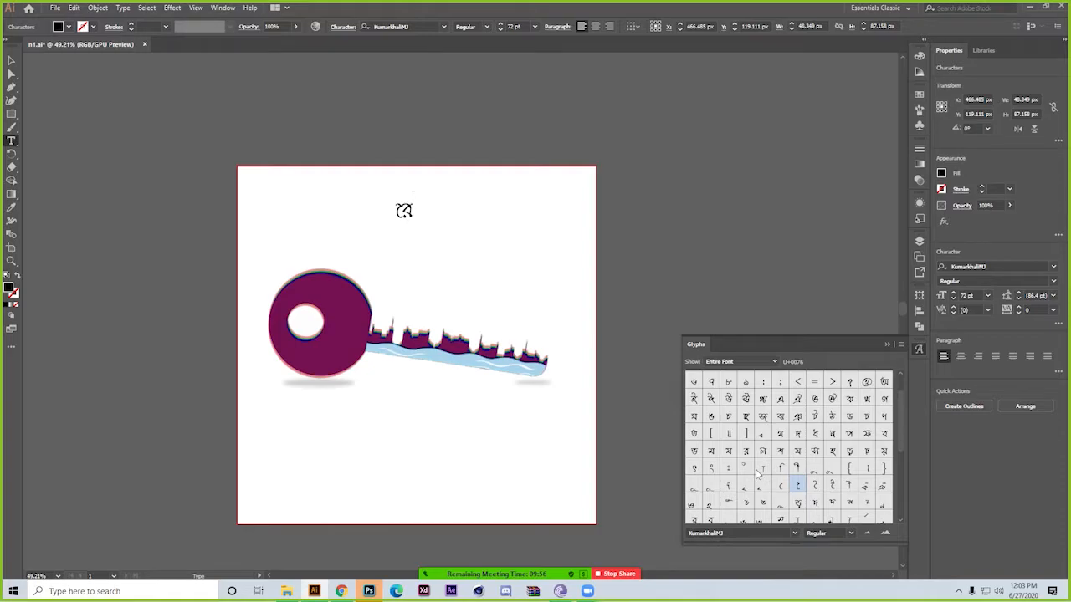
pyautogui.doubleClick(831, 451)
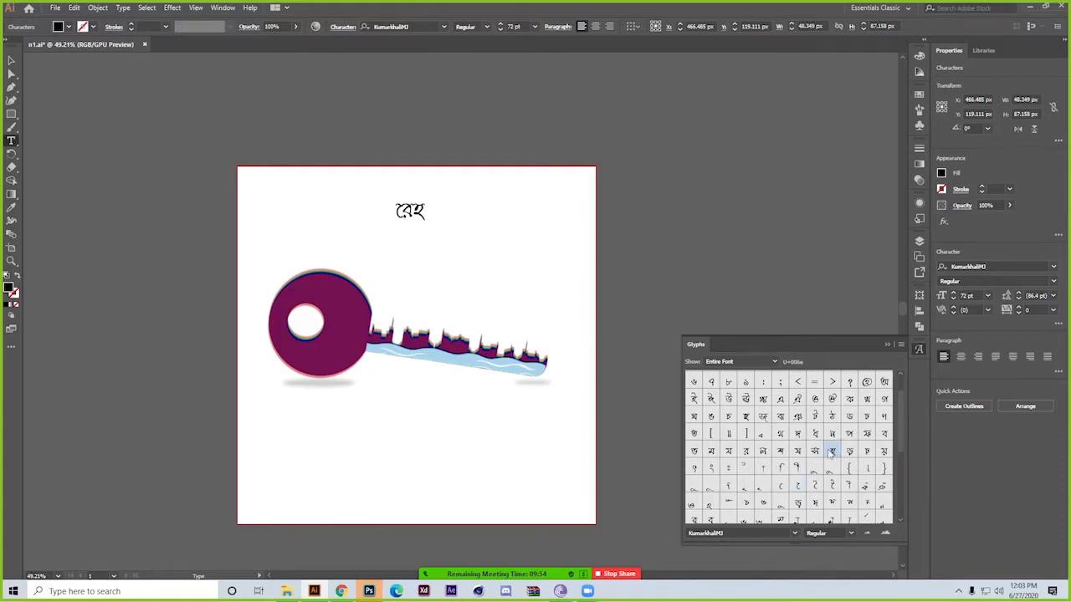
pyautogui.doubleClick(762, 467)
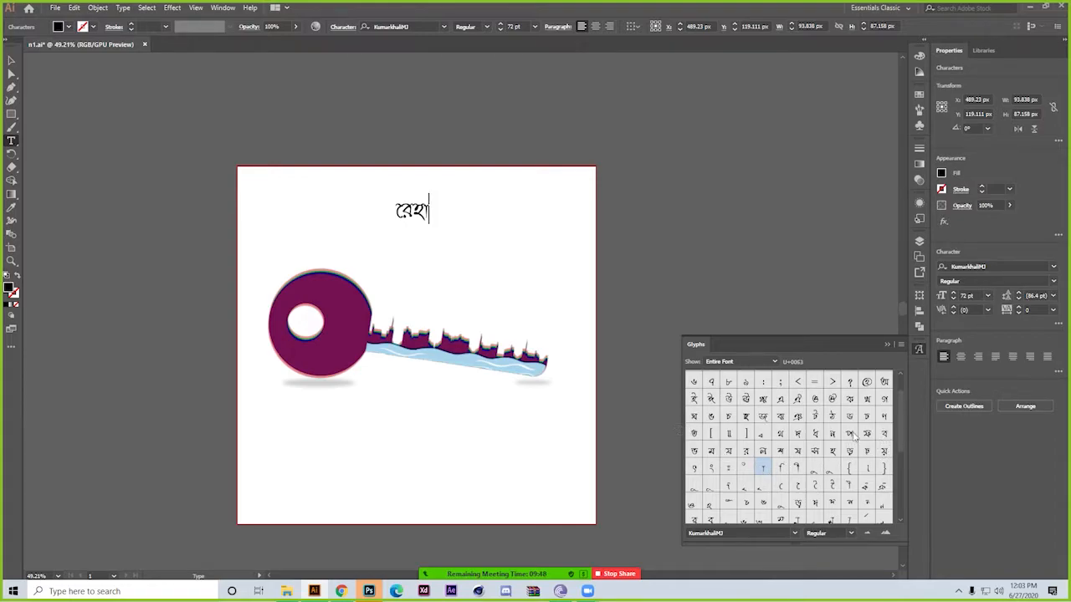
pyautogui.doubleClick(832, 433)
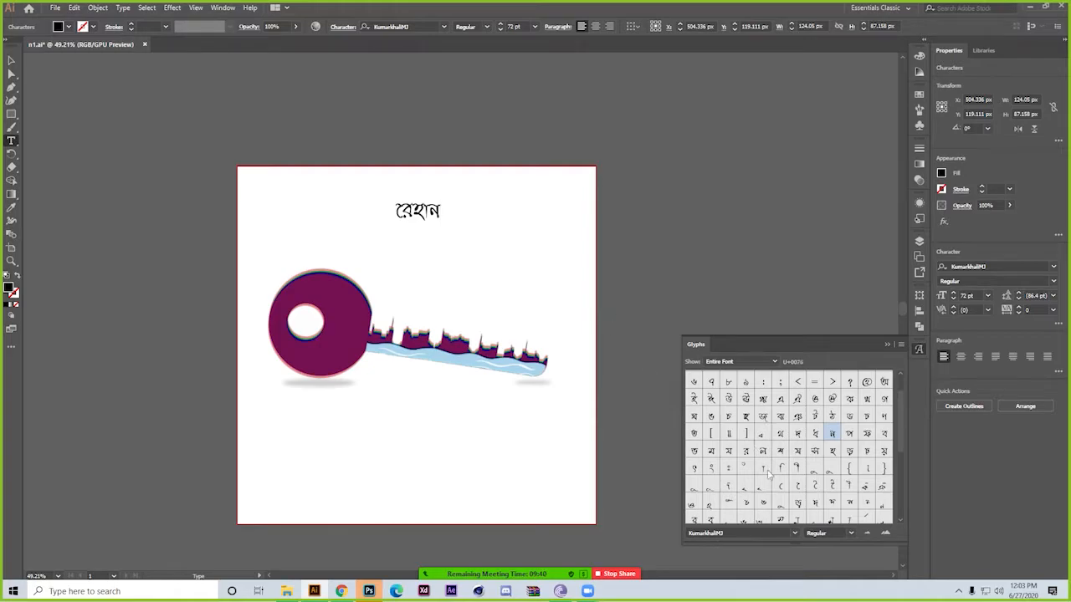
# Delete every Bengali glyph from the text line above the key and leave text editing with the Selection tool
pyautogui.scroll(-2, 783, 505)
pyautogui.scroll(-3, 783, 504)
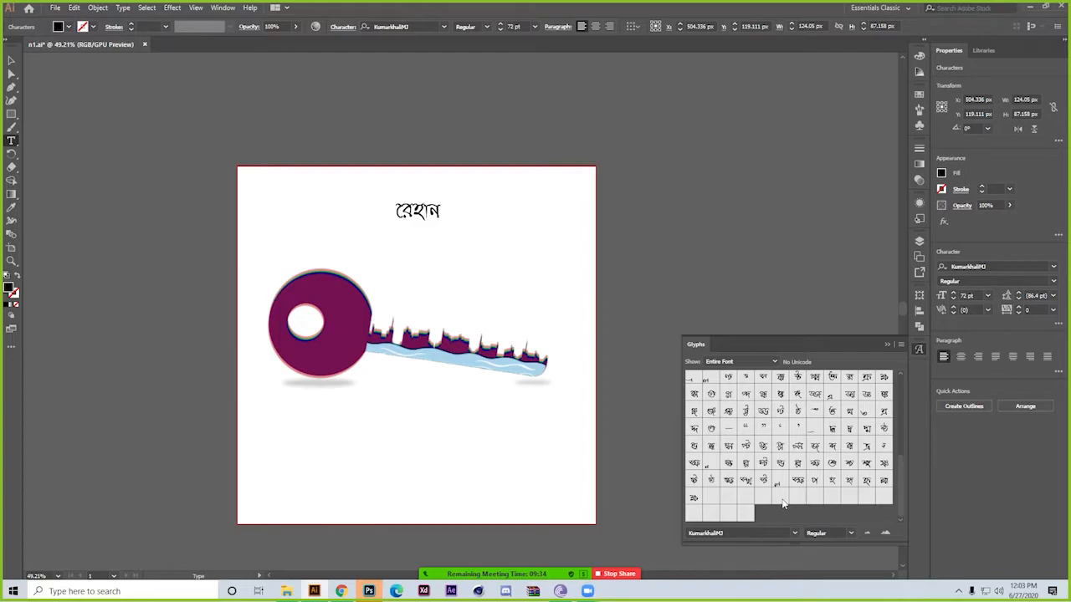
pyautogui.press('BackSpace')
pyautogui.press('BackSpace')
pyautogui.press('BackSpace')
pyautogui.press('BackSpace')
pyautogui.press('BackSpace')
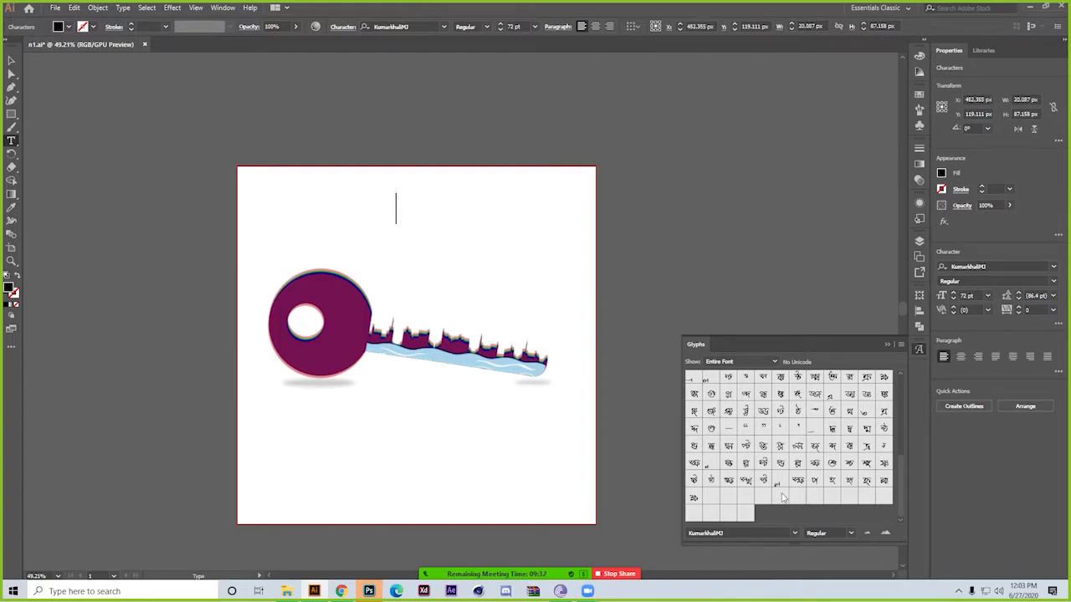
pyautogui.click(11, 61)
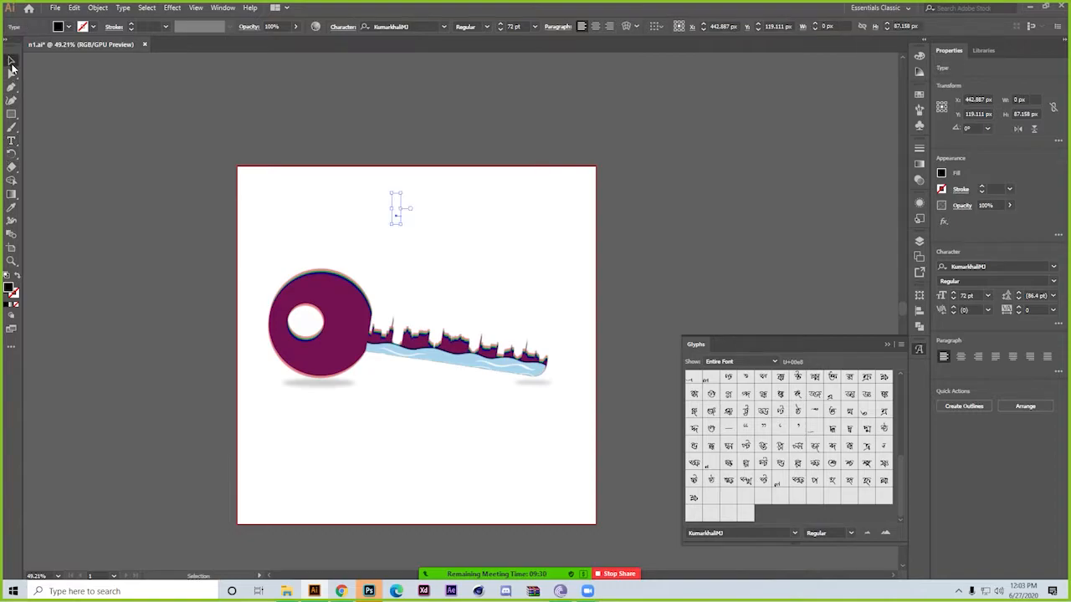
# Select all objects in the document and deselect them again
pyautogui.click(125, 7)
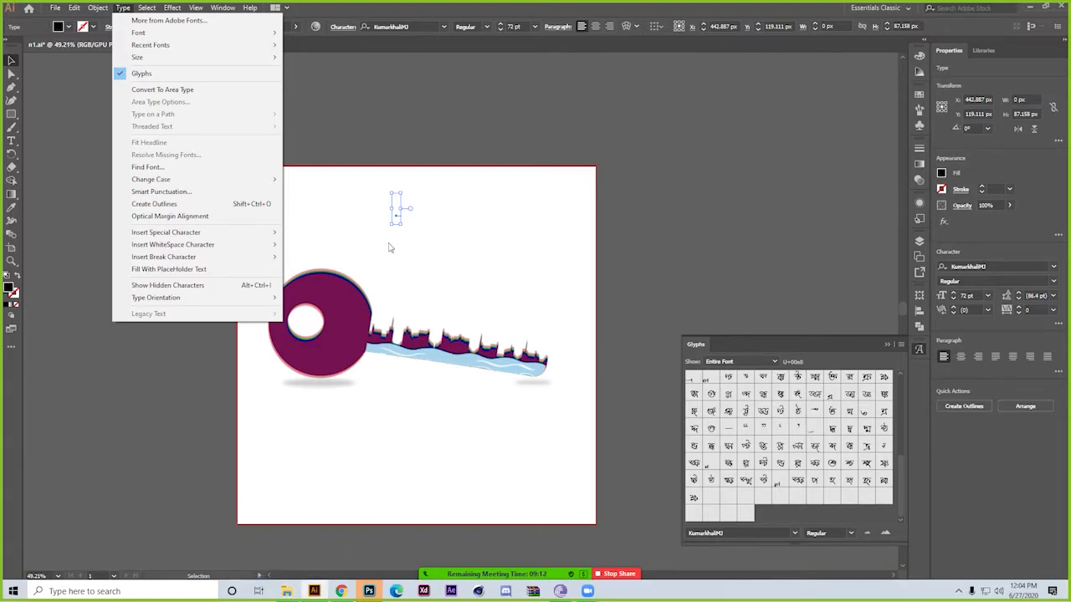
pyautogui.moveTo(199, 44)
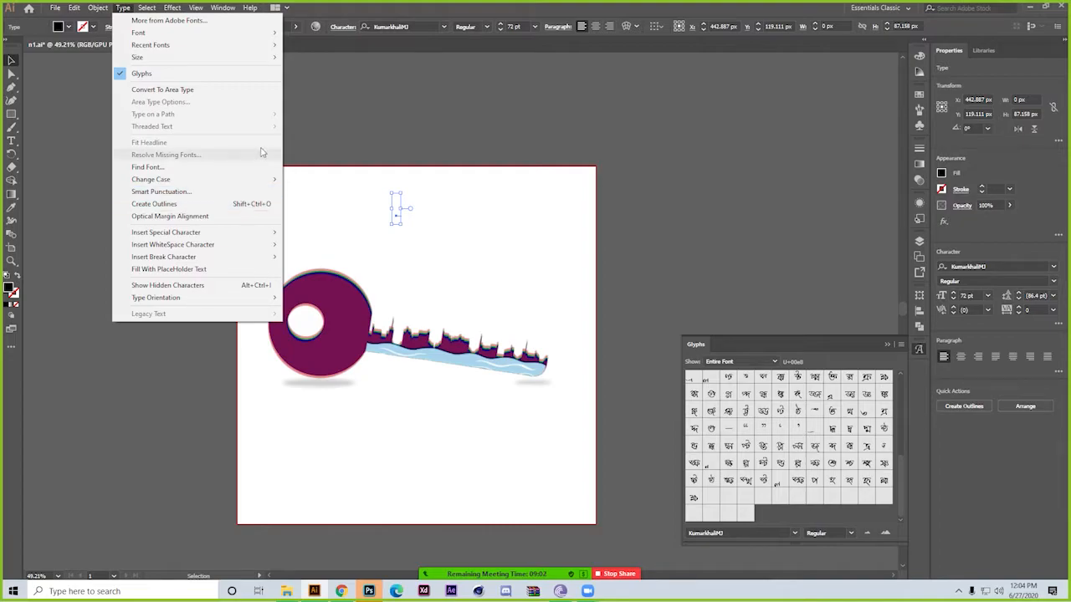
pyautogui.moveTo(141, 13)
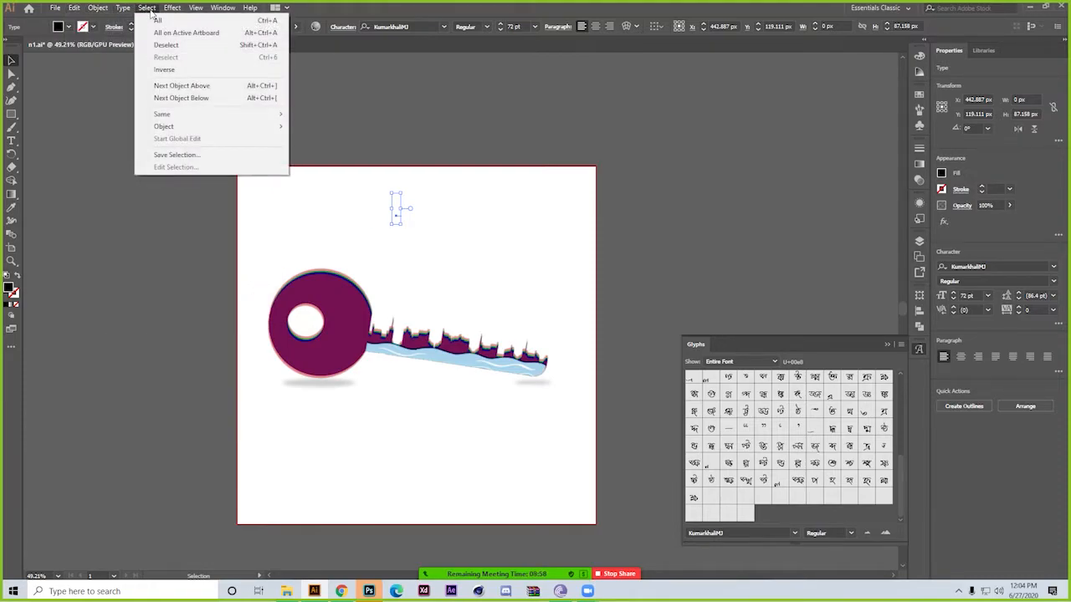
pyautogui.click(156, 19)
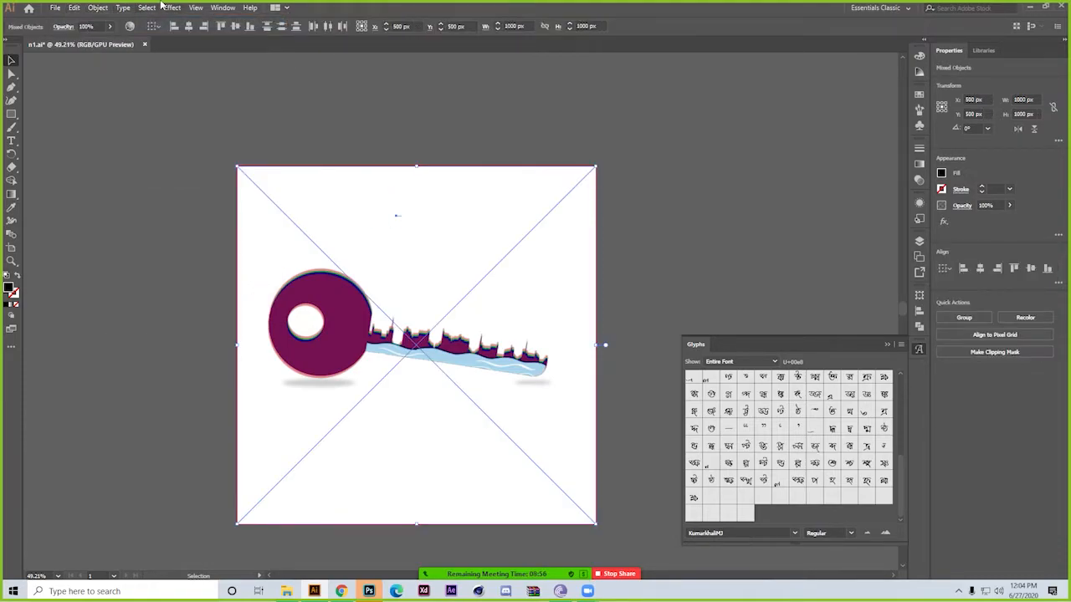
pyautogui.click(151, 8)
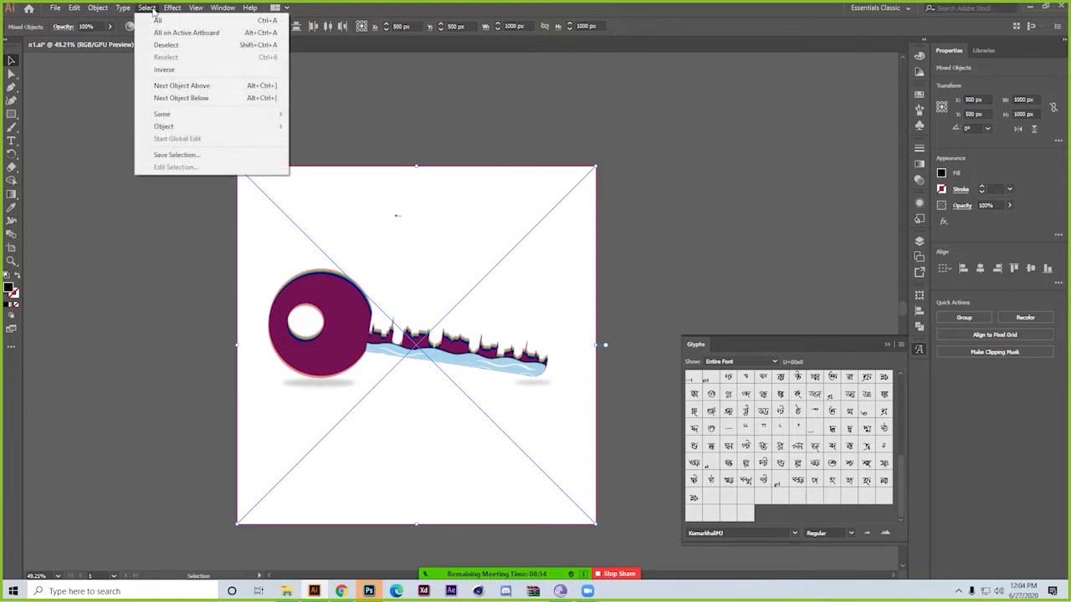
pyautogui.click(165, 45)
pyautogui.click(144, 8)
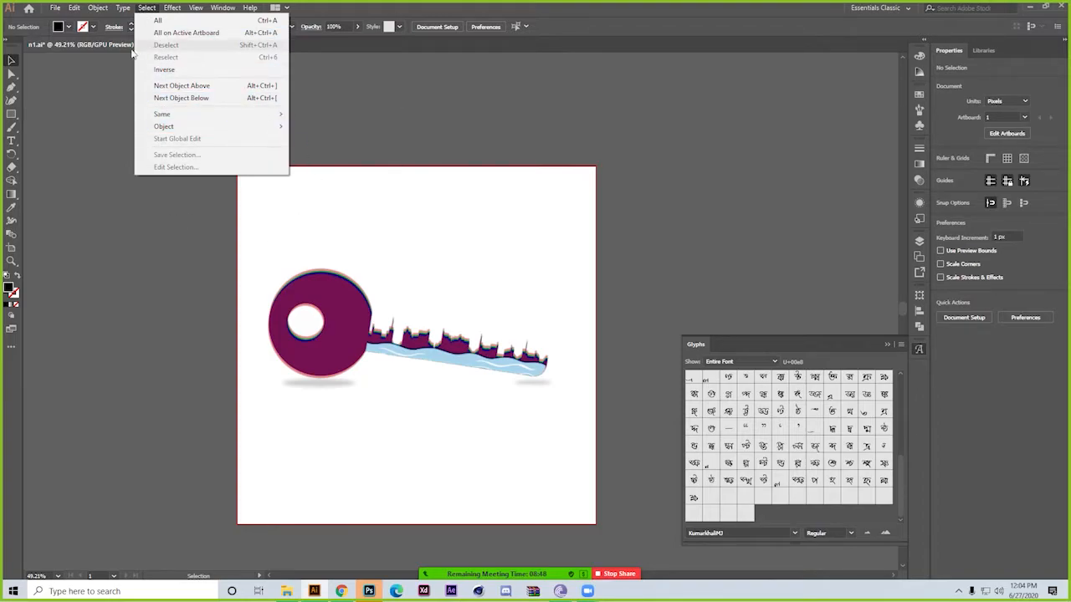
pyautogui.moveTo(170, 8)
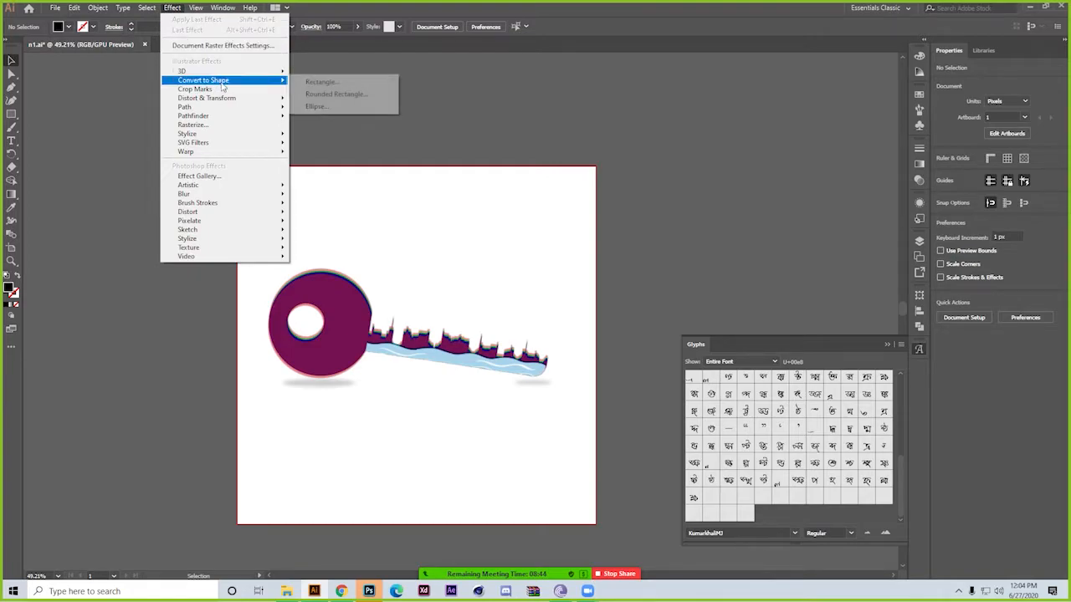
pyautogui.moveTo(262, 72)
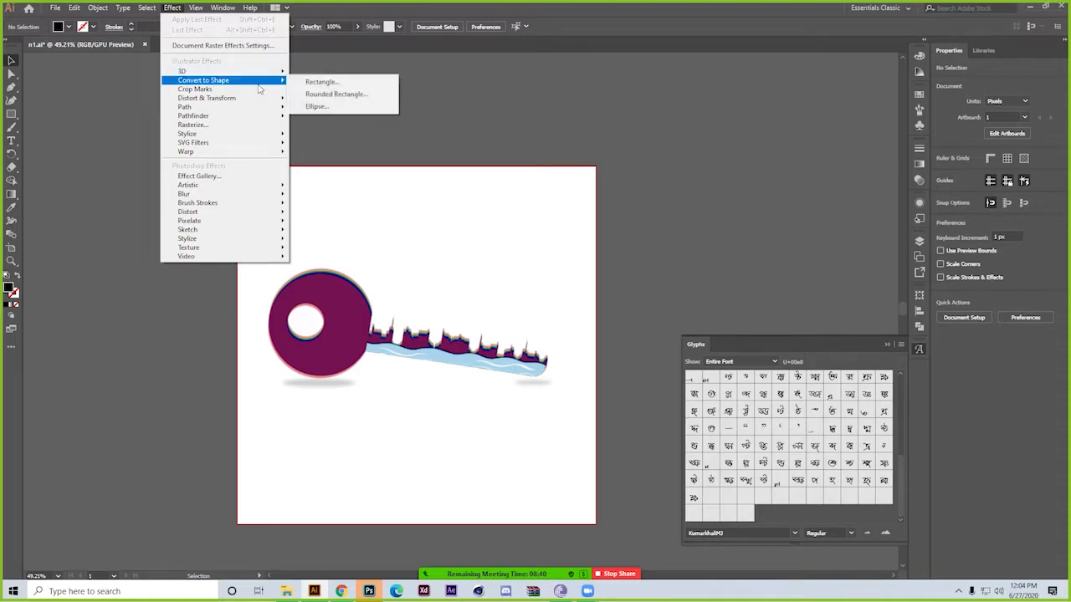
pyautogui.moveTo(243, 110)
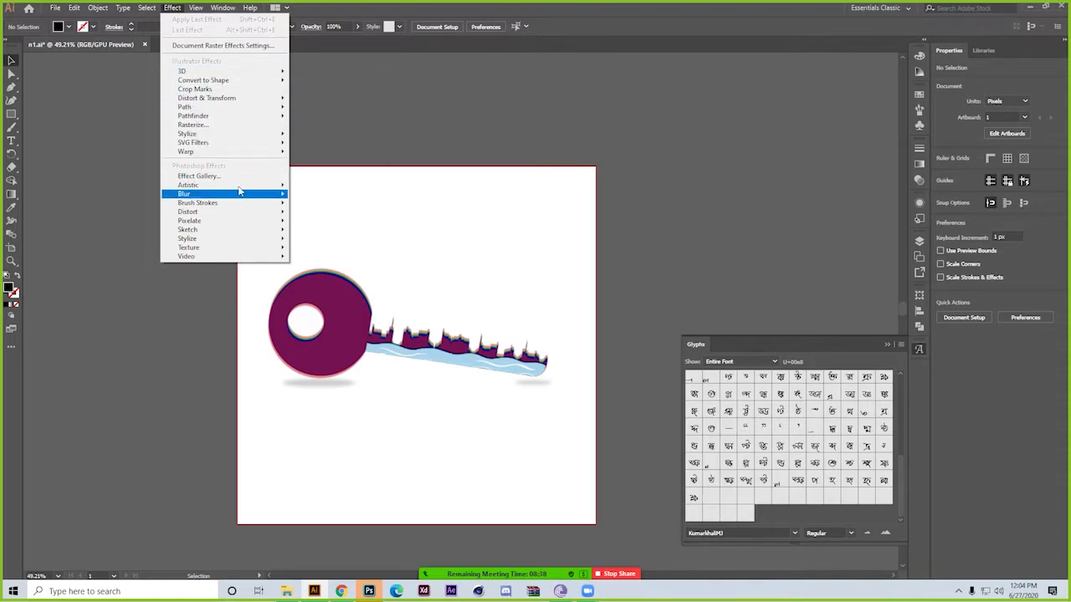
pyautogui.moveTo(218, 147)
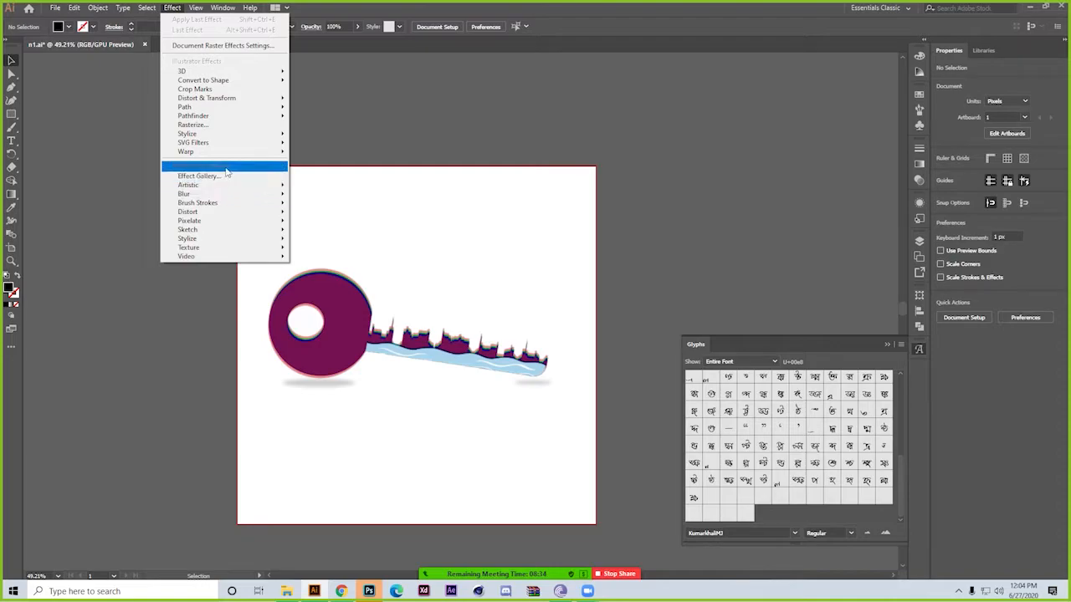
pyautogui.moveTo(219, 229)
pyautogui.click(154, 314)
# Start a 3D Extrude & Bevel effect on the linked key image and rotate it freely to about 22°, 9° and -75°
pyautogui.click(316, 327)
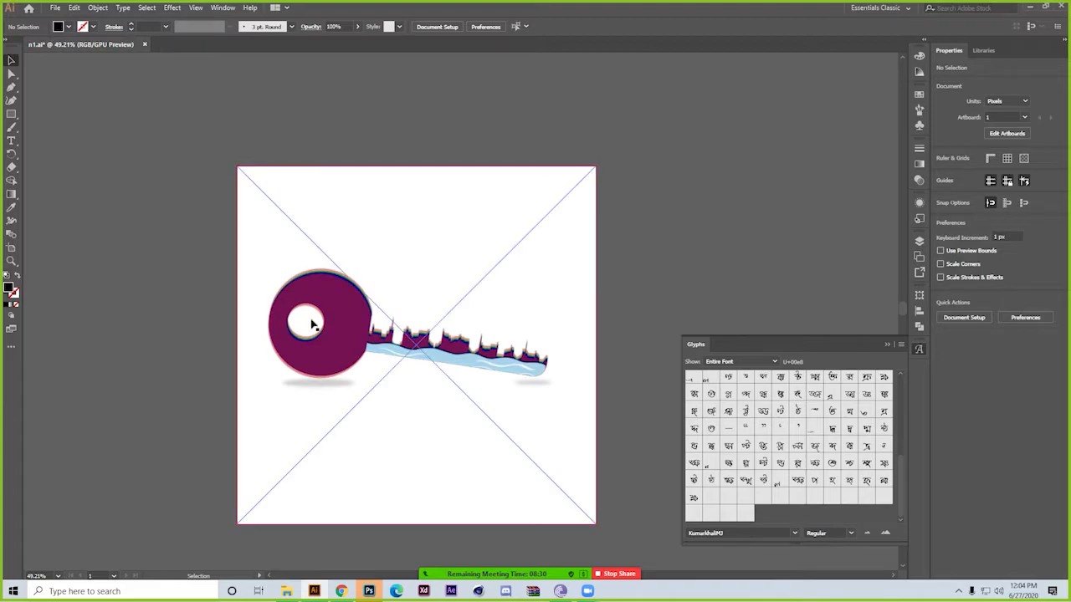
pyautogui.click(172, 8)
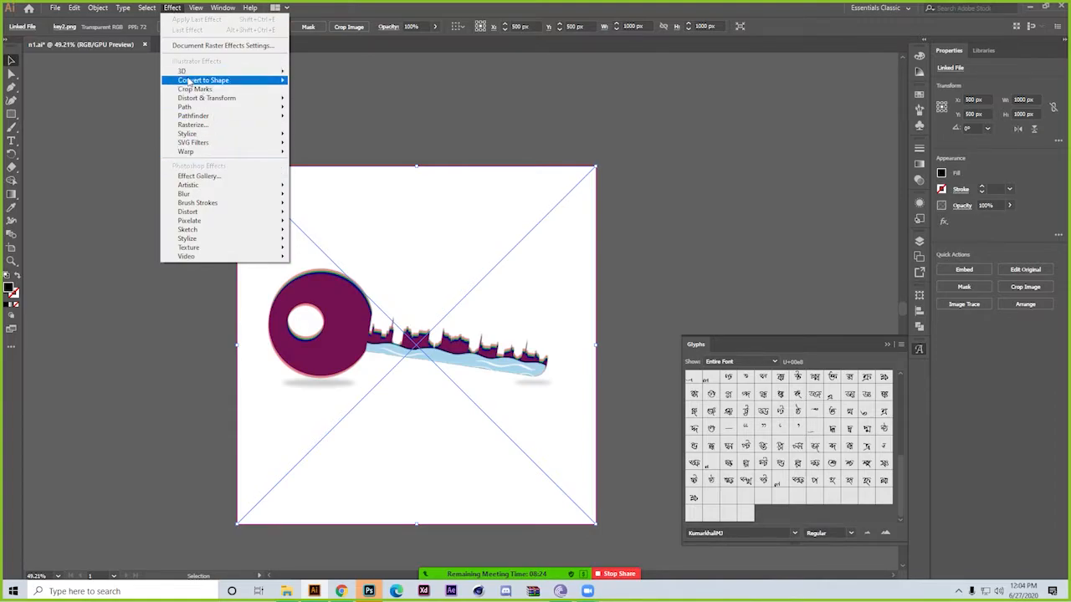
pyautogui.moveTo(195, 73)
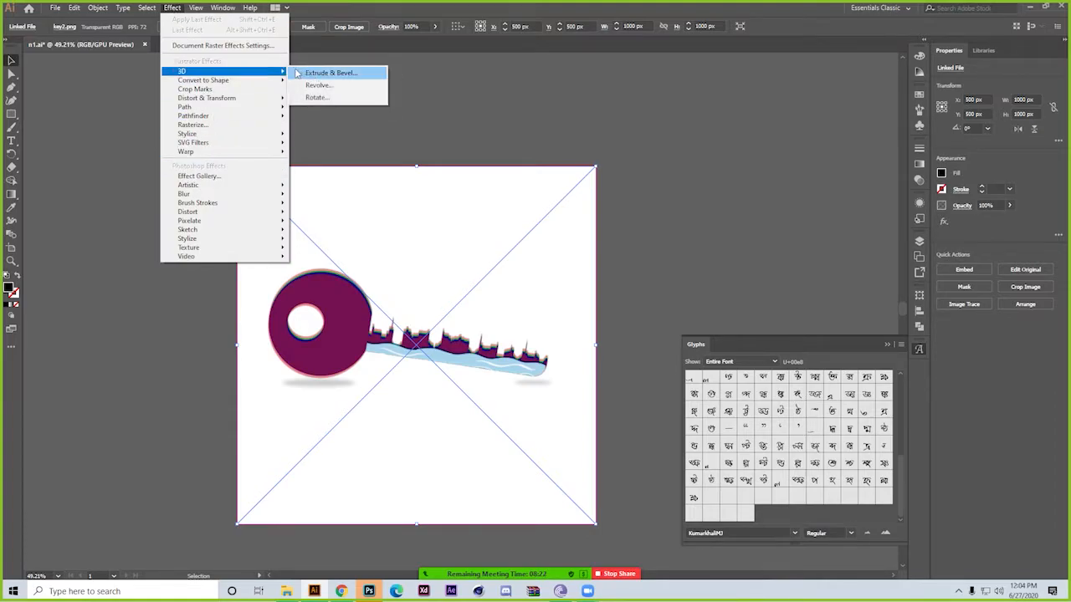
pyautogui.click(339, 78)
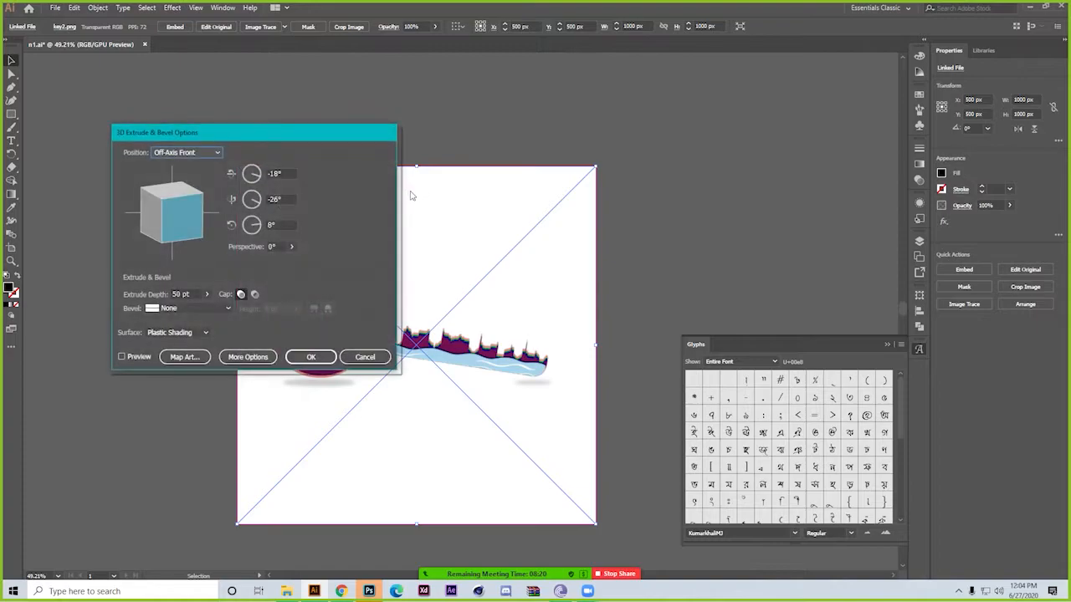
pyautogui.moveTo(190, 216)
pyautogui.mouseDown()
pyautogui.moveTo(179, 200)
pyautogui.moveTo(176, 221)
pyautogui.moveTo(210, 192)
pyautogui.moveTo(174, 207)
pyautogui.moveTo(194, 209)
pyautogui.mouseUp()
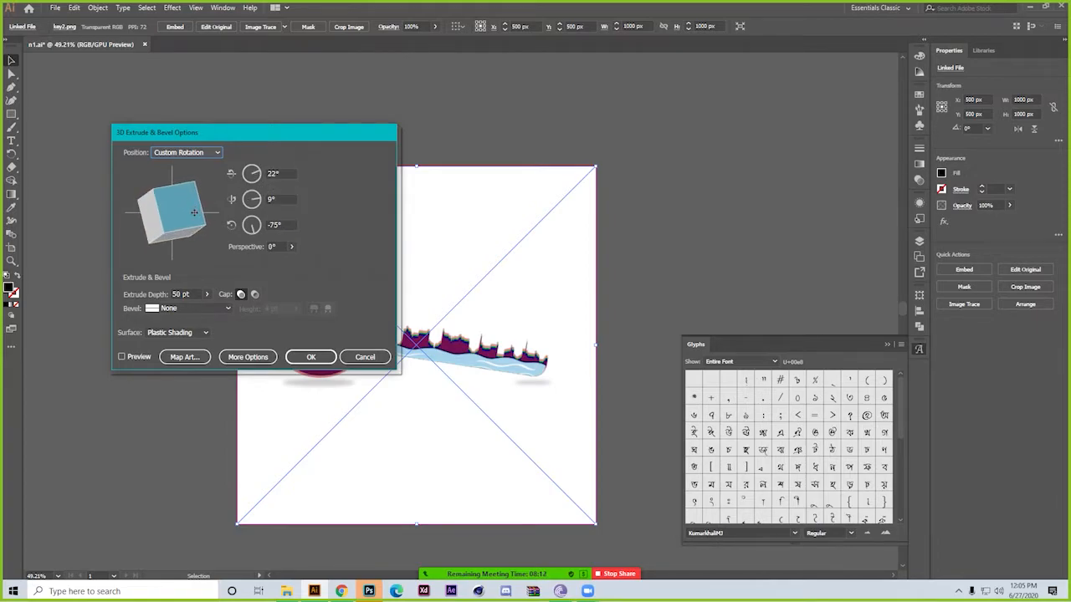
# Set the effect's bevel to Classic with the inward bevel extent and the extrude depth to 25 pt
pyautogui.click(226, 308)
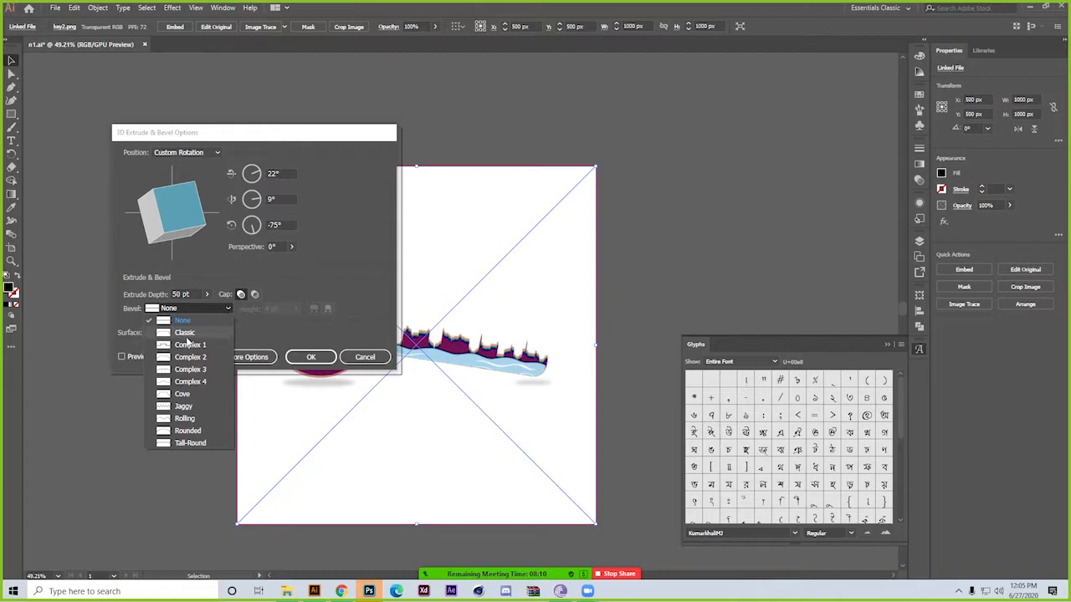
pyautogui.click(189, 333)
pyautogui.doubleClick(197, 294)
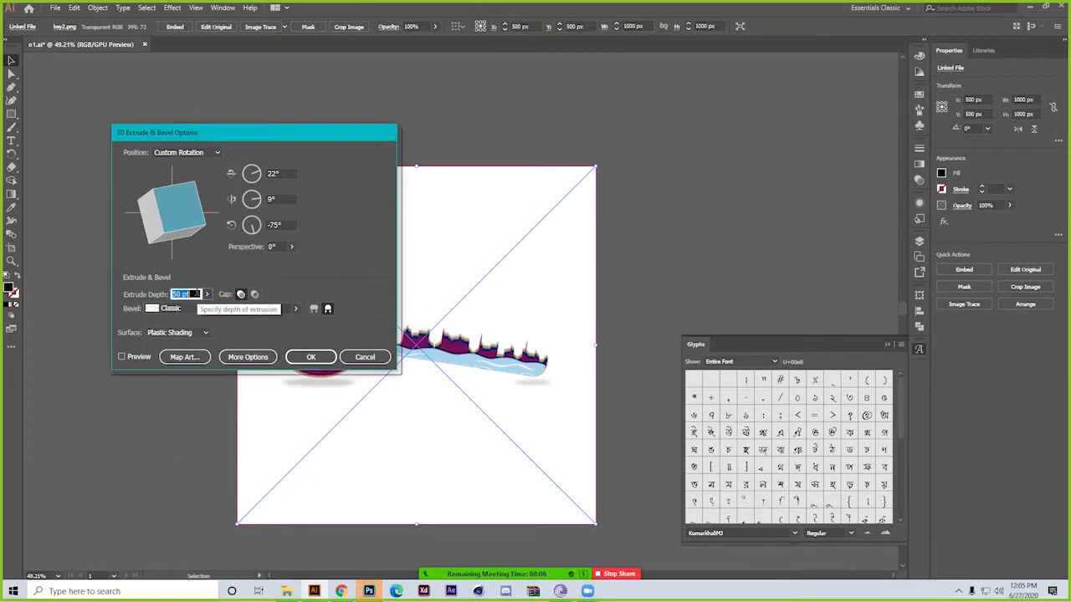
pyautogui.write('25')
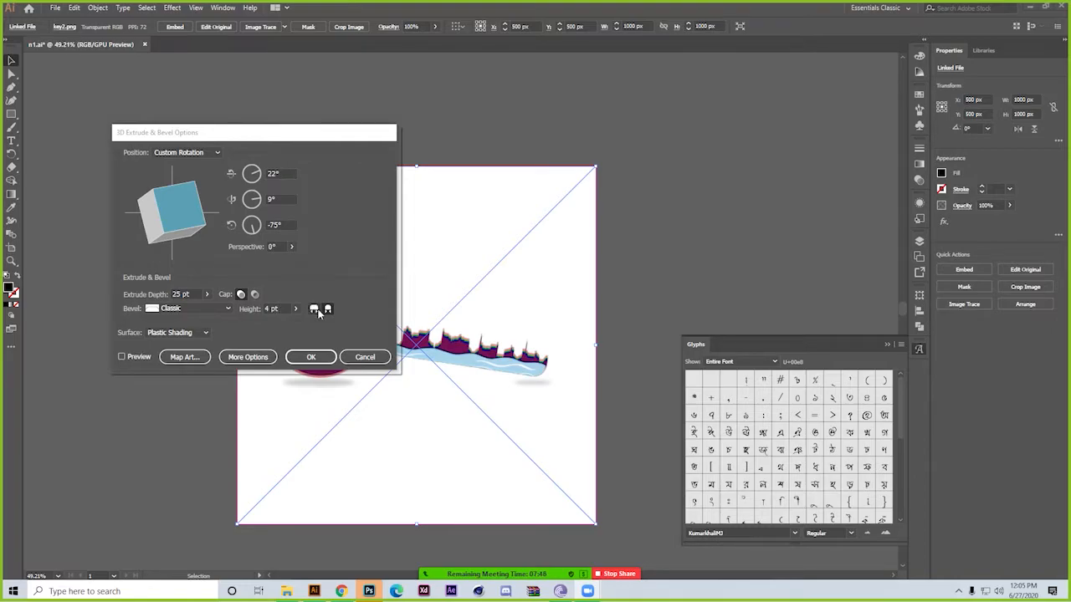
pyautogui.click(326, 311)
# Keep Plastic Shading as the surface, preview the 3D effect and apply it to the key image
pyautogui.click(167, 332)
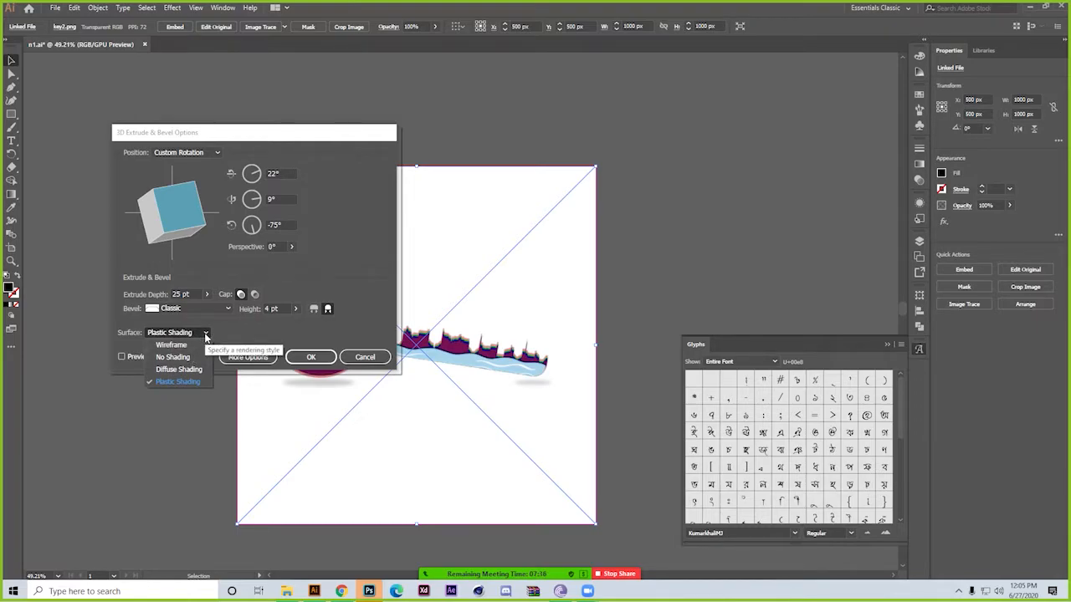
pyautogui.click(205, 334)
pyautogui.click(122, 357)
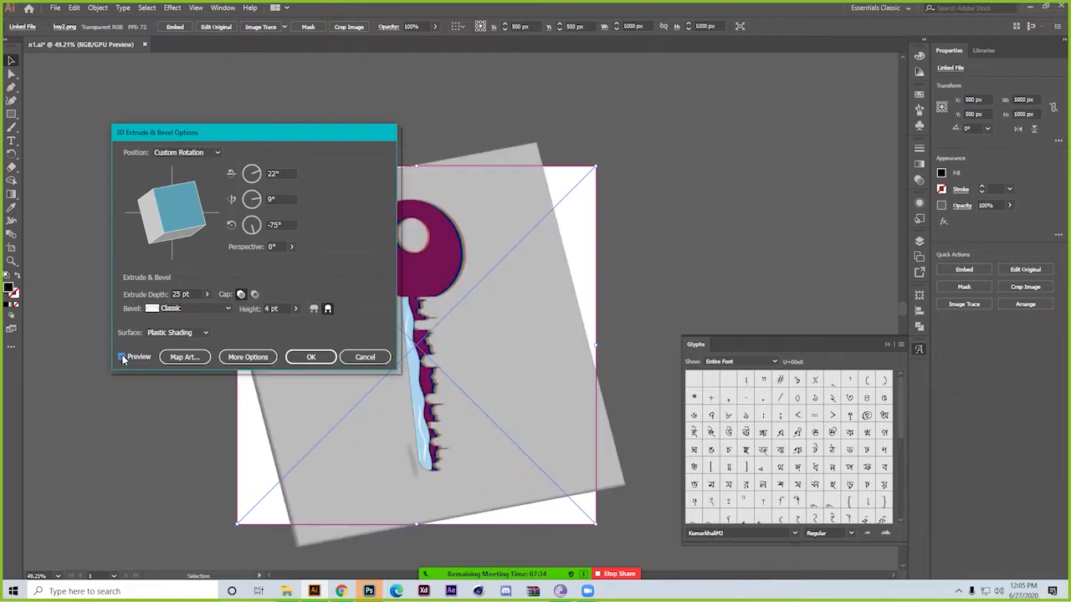
pyautogui.click(314, 362)
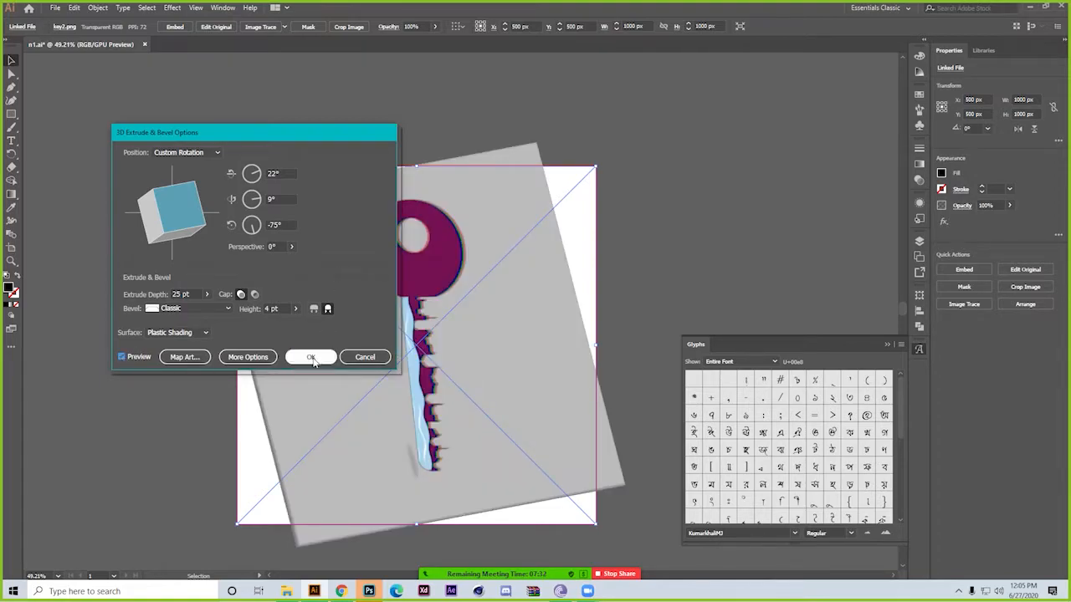
pyautogui.click(311, 357)
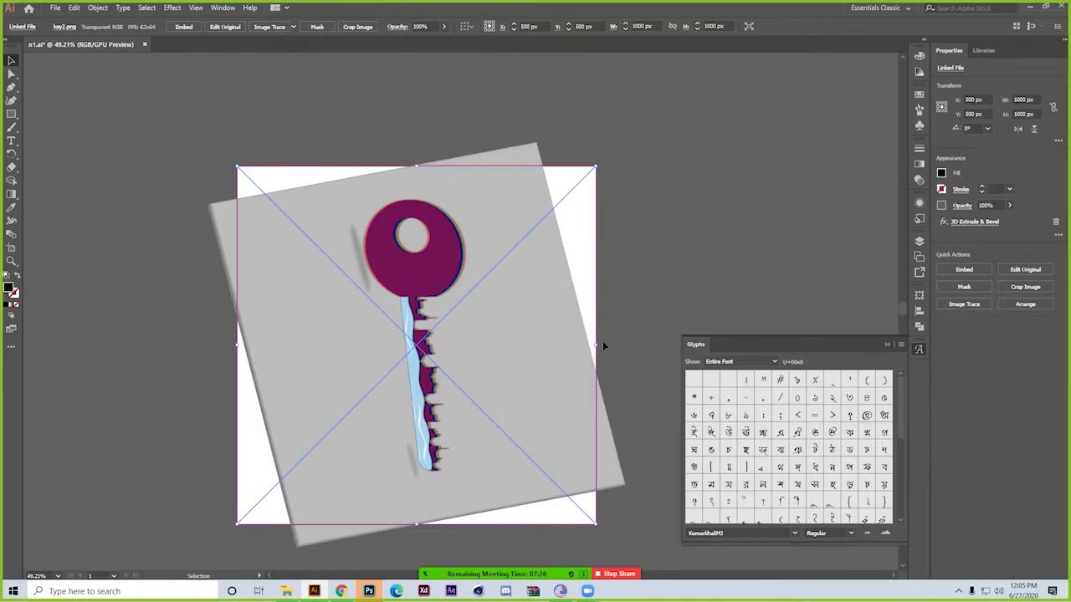
# Duplicate the 3D key image beside the artboard, placing the copy at about X 1666 px, Y 552 px
pyautogui.moveTo(365, 298); pyautogui.dragTo(739, 277)
pyautogui.moveTo(650, 251); pyautogui.dragTo(688, 252)
pyautogui.moveTo(617, 246); pyautogui.dragTo(303, 219)
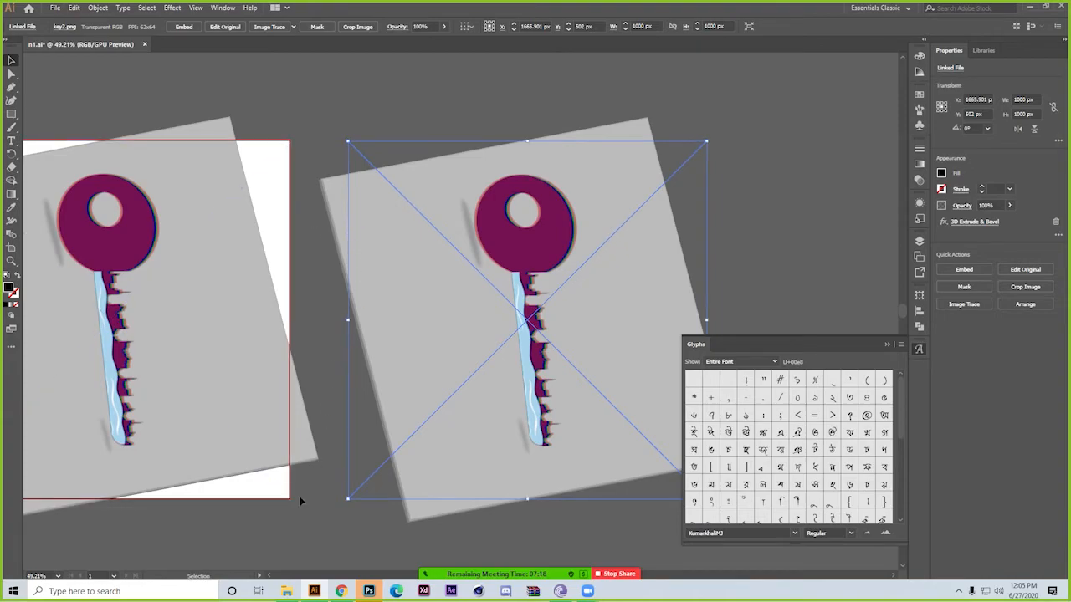
pyautogui.click(286, 591)
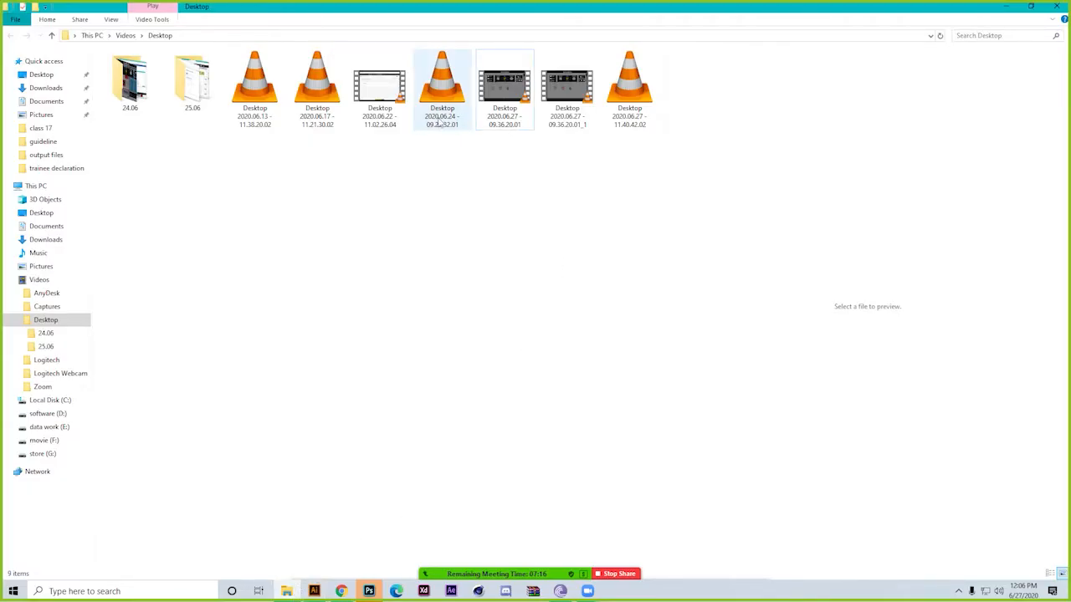
pyautogui.click(315, 591)
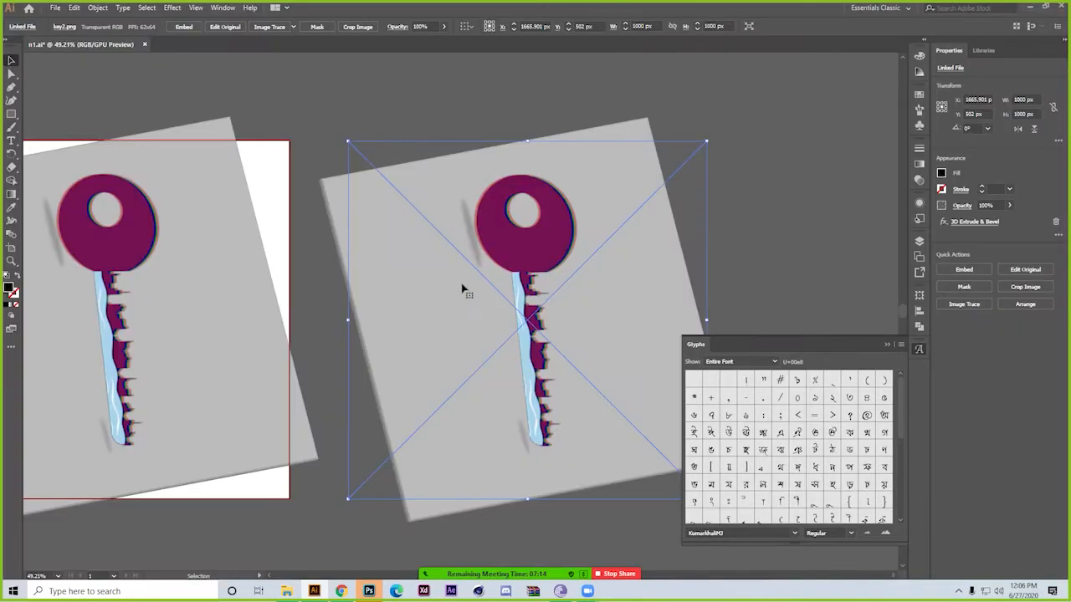
# Remove the 3D Extrude & Bevel effect from the key image on the artboard
pyautogui.moveTo(171, 304); pyautogui.dragTo(346, 298)
pyautogui.click(393, 407)
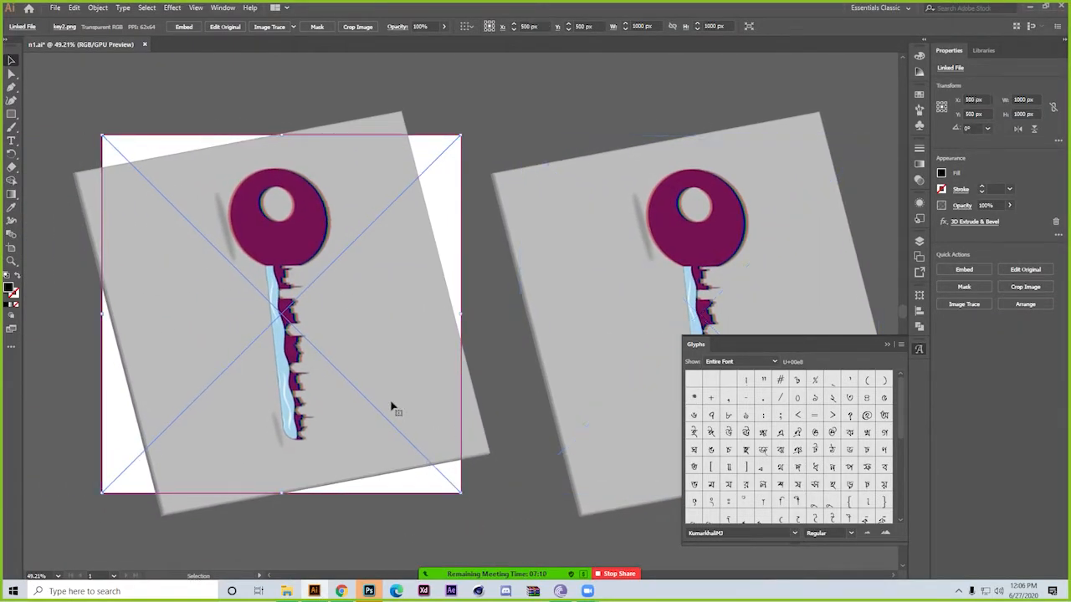
pyautogui.click(1056, 224)
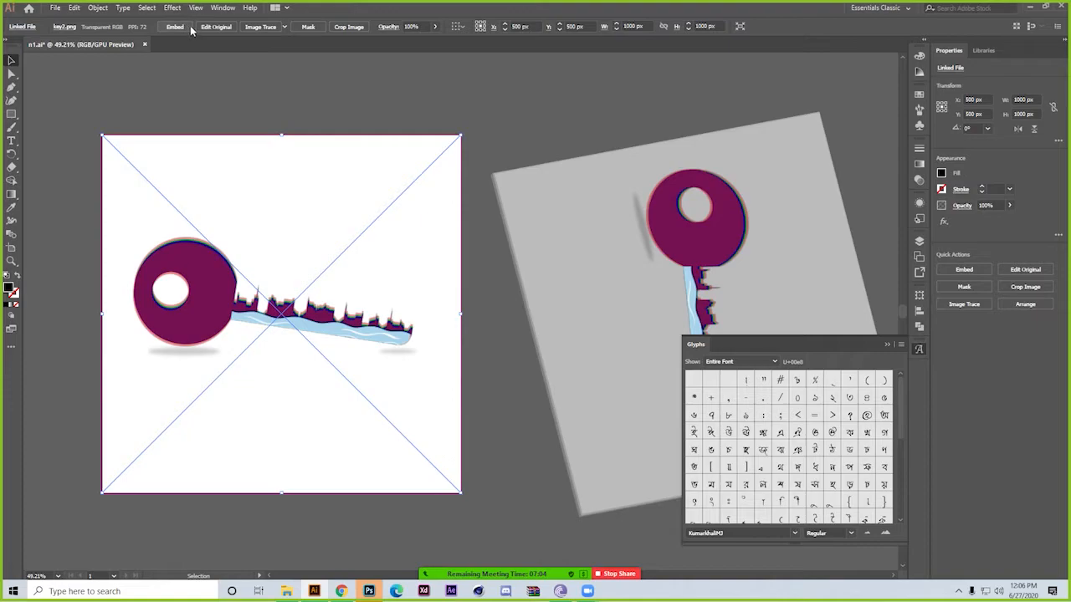
# Image-trace the flat key image with the Default preset and expand the tracing into paths
pyautogui.click(260, 27)
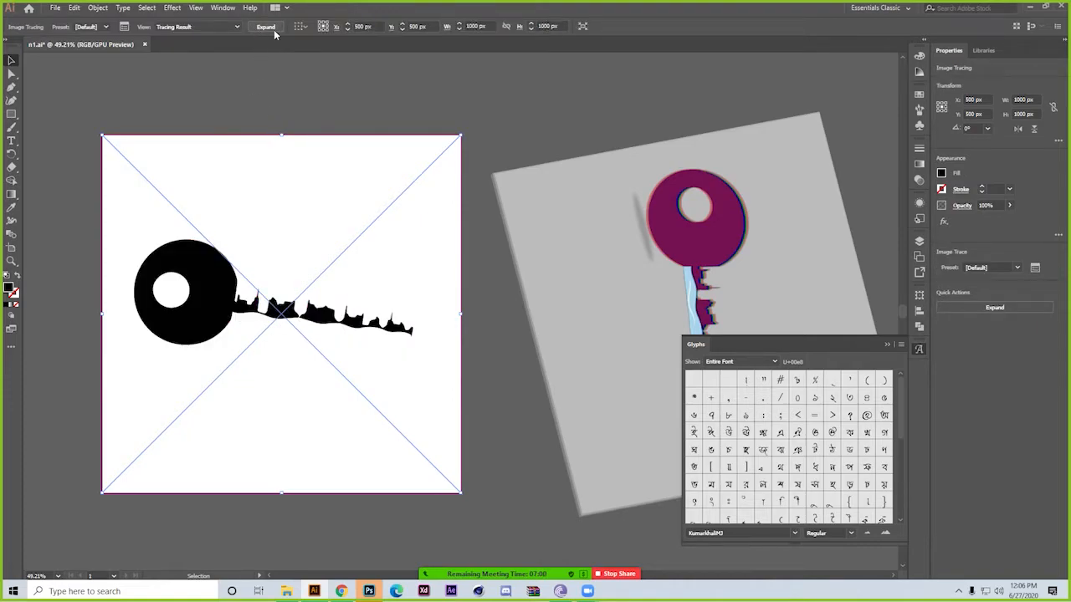
pyautogui.click(265, 26)
pyautogui.click(263, 74)
pyautogui.click(213, 309)
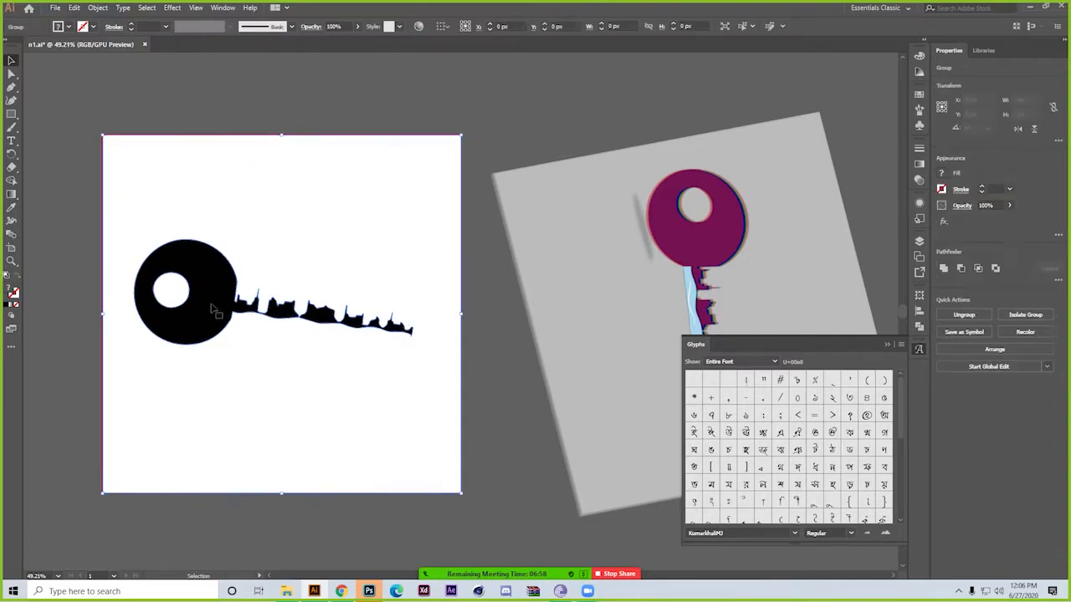
# Move the expanded black key artwork partly off the artboard, to about X -117 px, Y 598 px, and delete it
pyautogui.moveTo(198, 309); pyautogui.dragTo(212, 270)
pyautogui.press('space')
pyautogui.press('space')
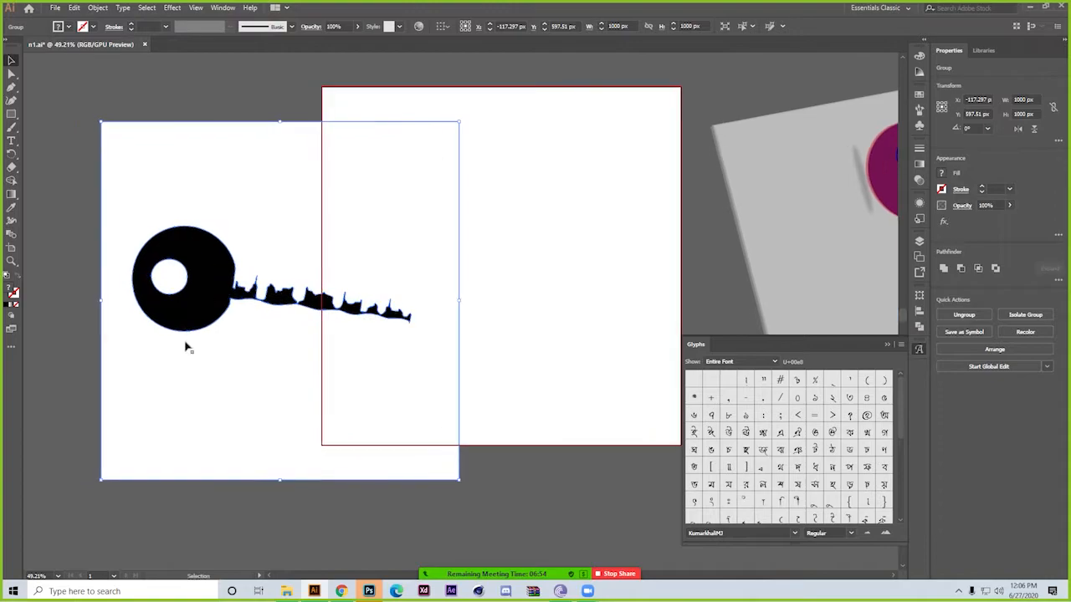
pyautogui.press('a')
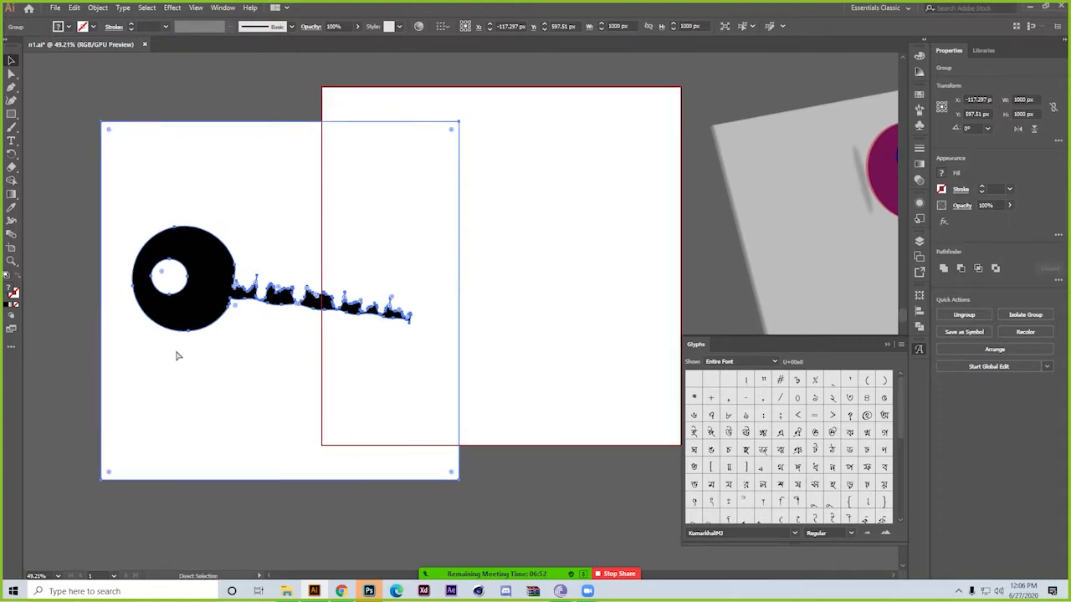
pyautogui.press('Delete')
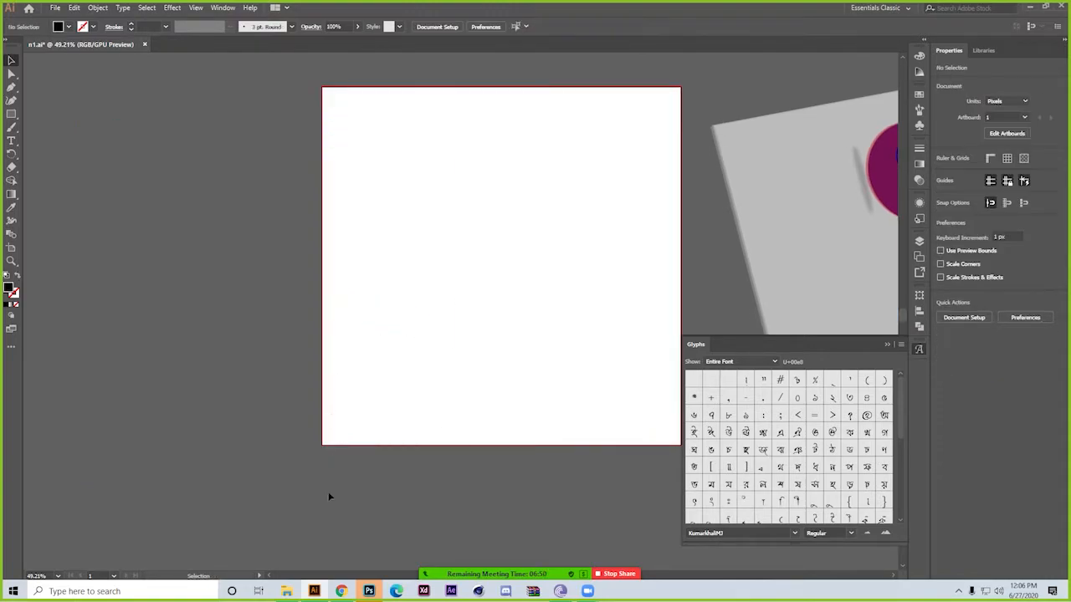
# Place 2121212.png from File Explorer's class 17 folder on the artboard and scale it to about 421 × 421 px
pyautogui.click(286, 591)
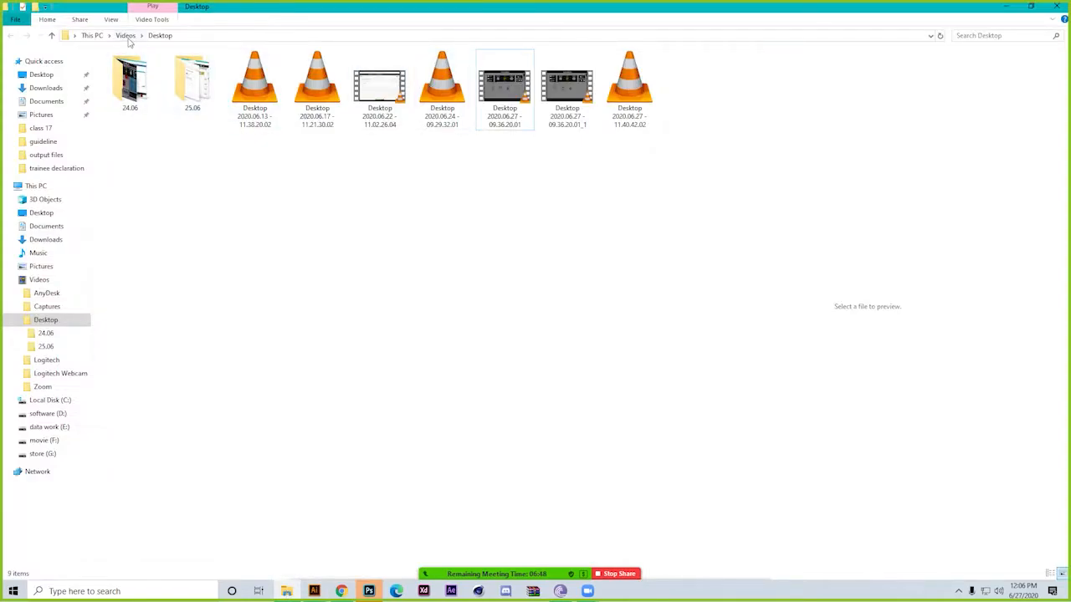
pyautogui.click(46, 128)
pyautogui.moveTo(380, 79); pyautogui.dragTo(233, 334)
pyautogui.moveTo(567, 335); pyautogui.dragTo(299, 335)
pyautogui.moveTo(233, 347); pyautogui.dragTo(273, 291)
pyautogui.click(320, 380)
pyautogui.scroll(2, 277, 293)
# Image-trace the placed key picture with the High Fidelity Photo preset and expand the tracing
pyautogui.click(236, 304)
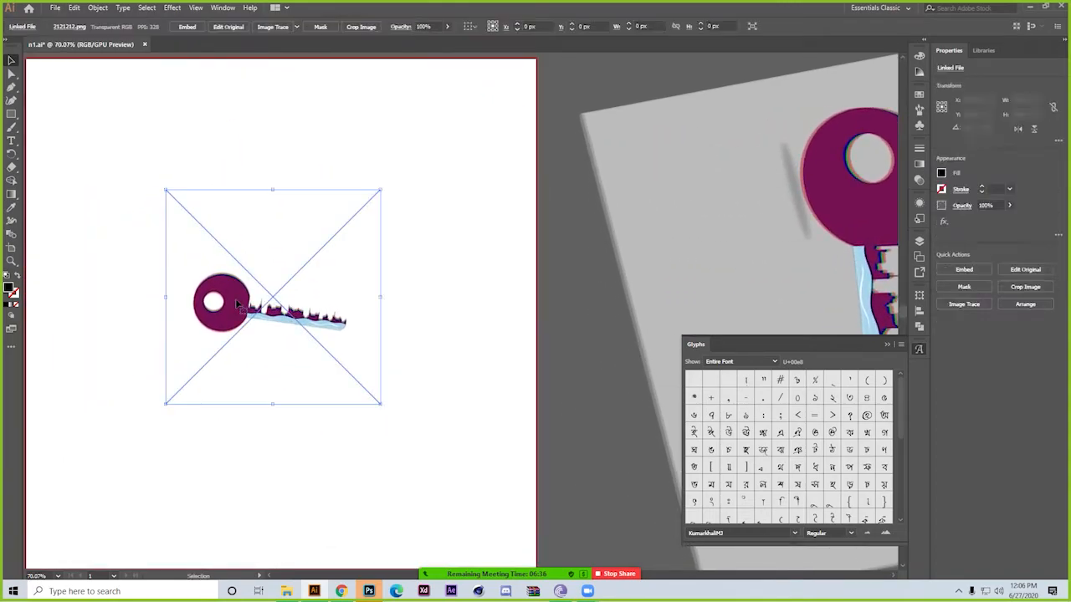
pyautogui.click(295, 31)
pyautogui.click(318, 65)
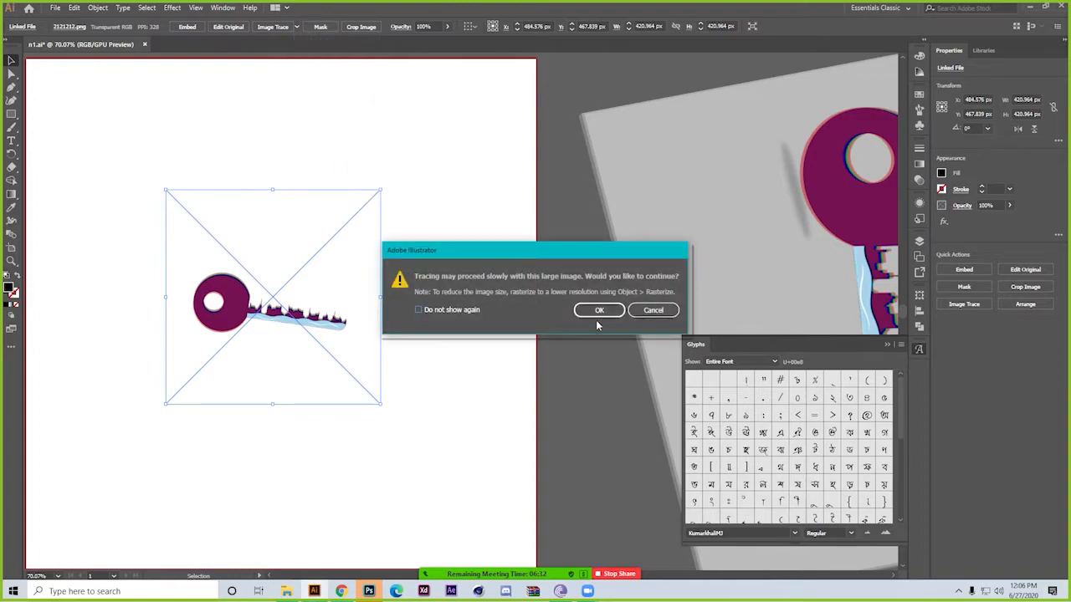
pyautogui.click(599, 311)
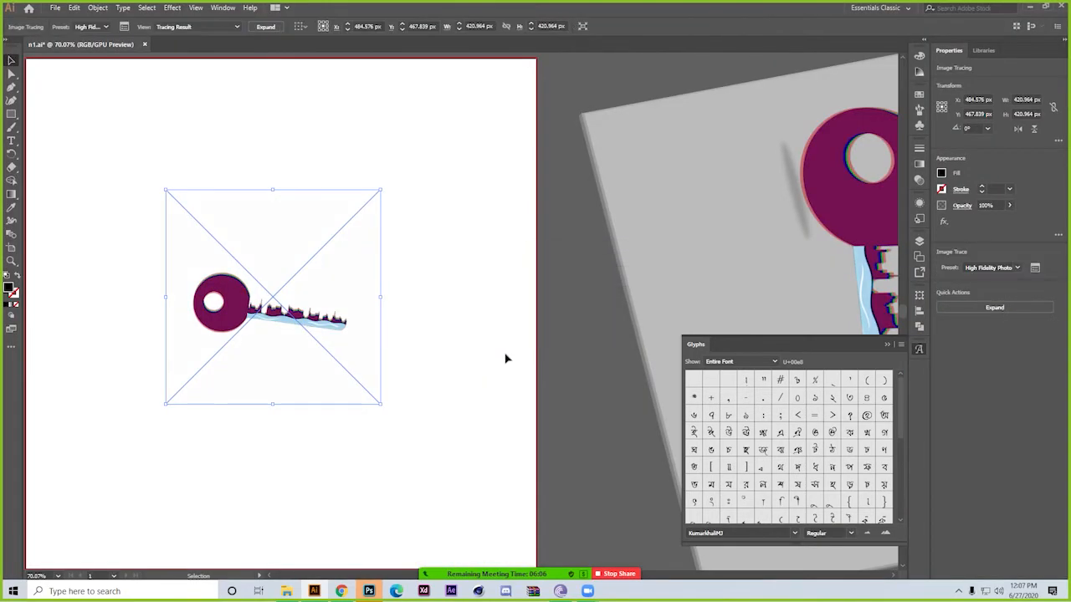
pyautogui.click(266, 26)
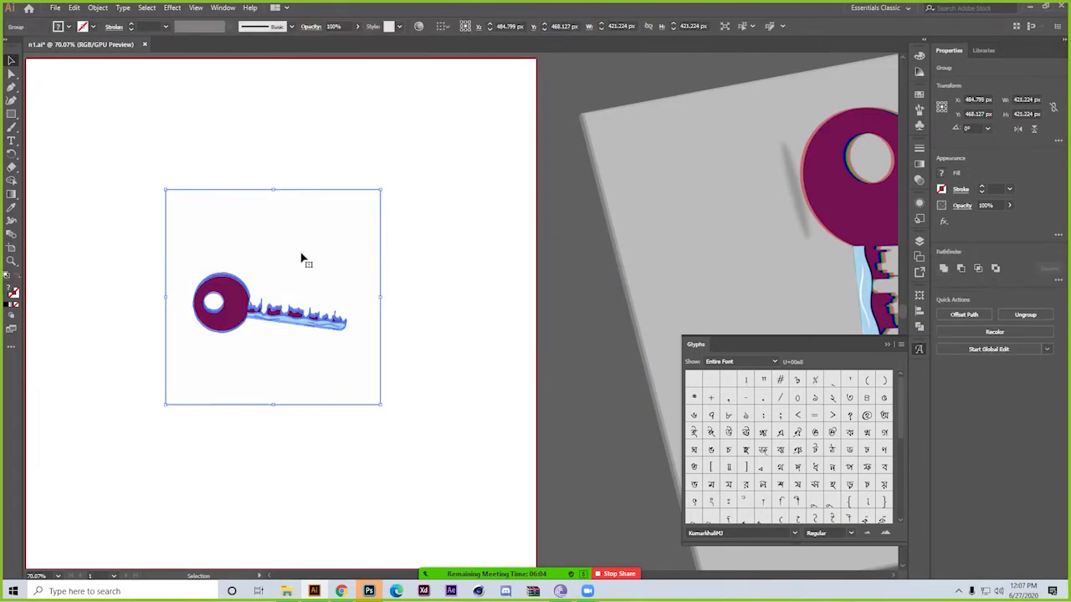
# Ungroup the expanded colour tracing and delete its white background and the white shape in the key's hole
pyautogui.rightClick(264, 206)
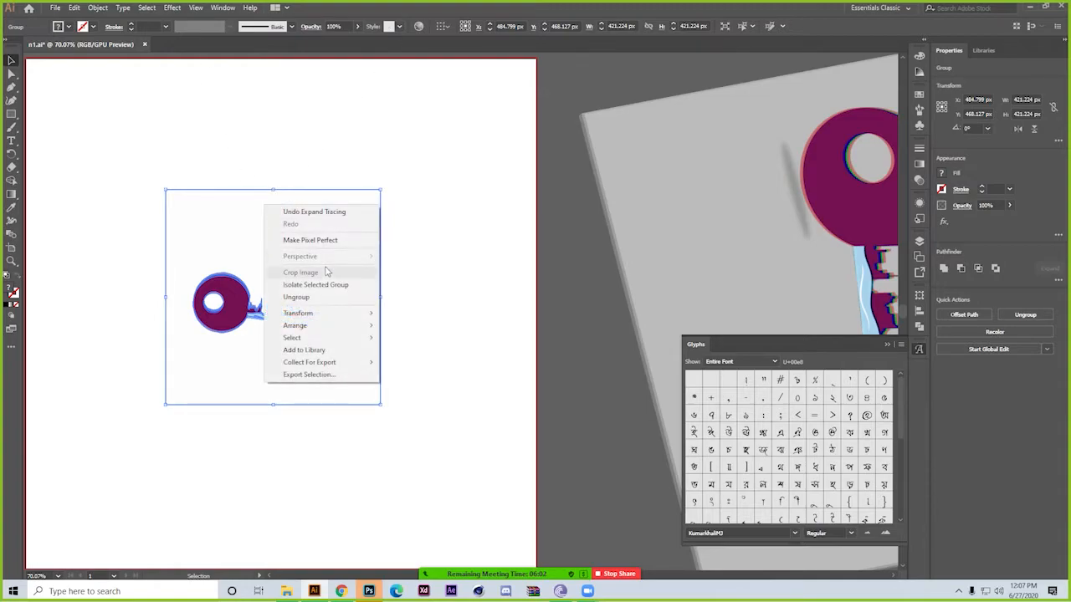
pyautogui.click(310, 299)
pyautogui.click(322, 253)
pyautogui.click(210, 304)
pyautogui.press('Delete')
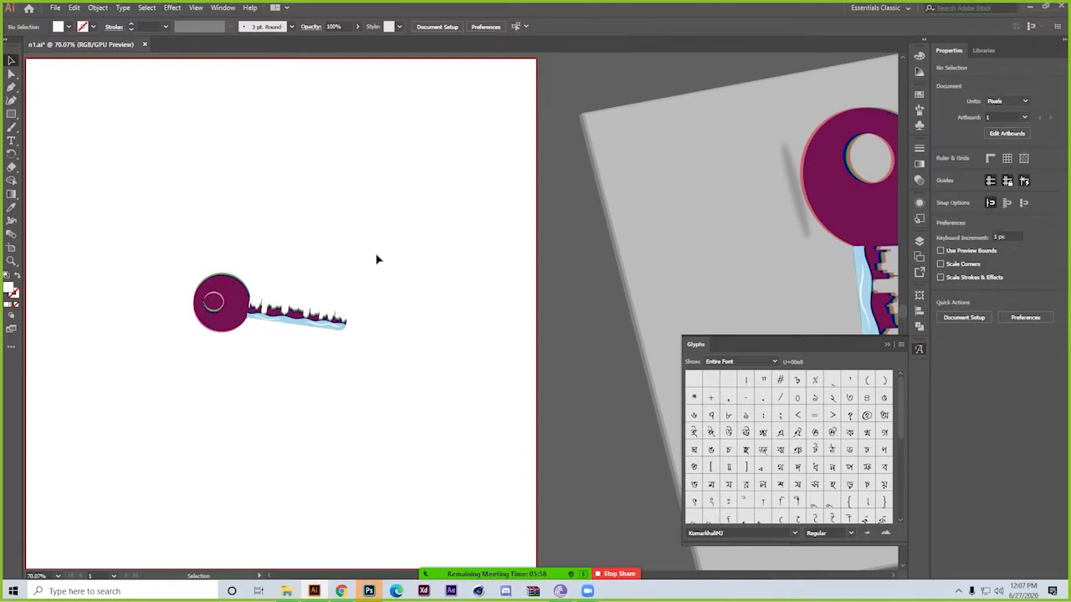
# Select all the remaining pieces of the traced key and group them
pyautogui.click(213, 303)
pyautogui.moveTo(159, 234); pyautogui.dragTo(404, 390)
pyautogui.hotkey('ctrl', 'g')
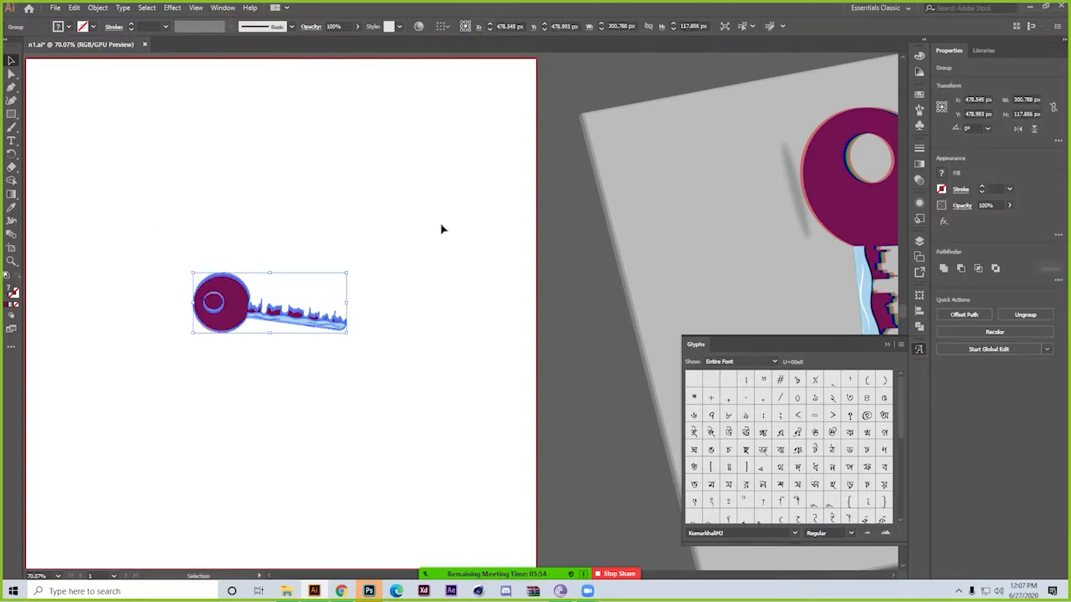
# Start a 3D Extrude & Bevel effect on the key group and rotate it freely to about 10°, -17° and 0°
pyautogui.click(174, 8)
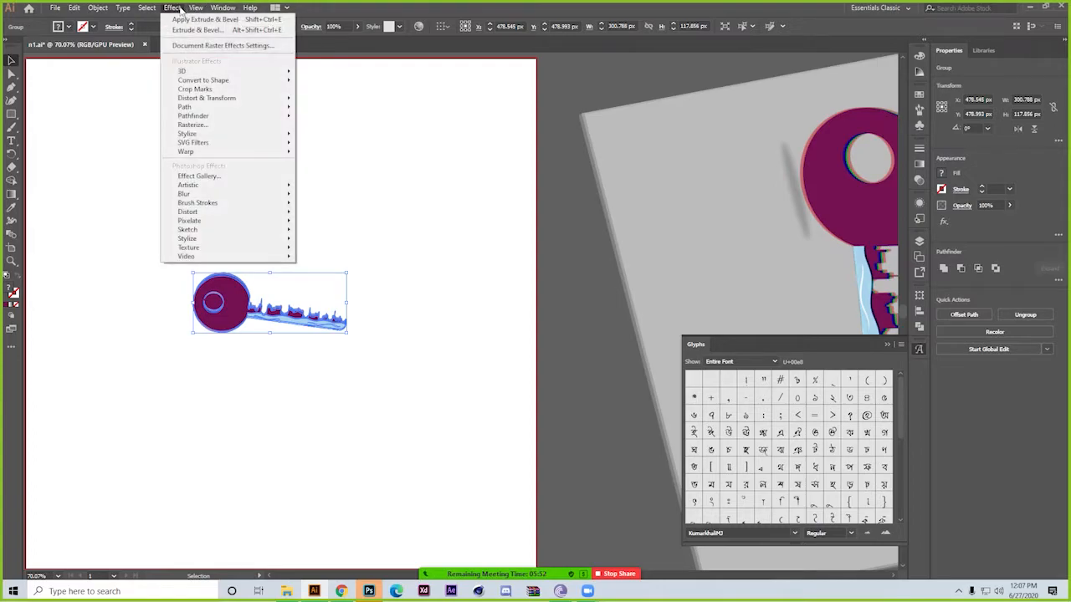
pyautogui.moveTo(212, 74)
pyautogui.click(316, 73)
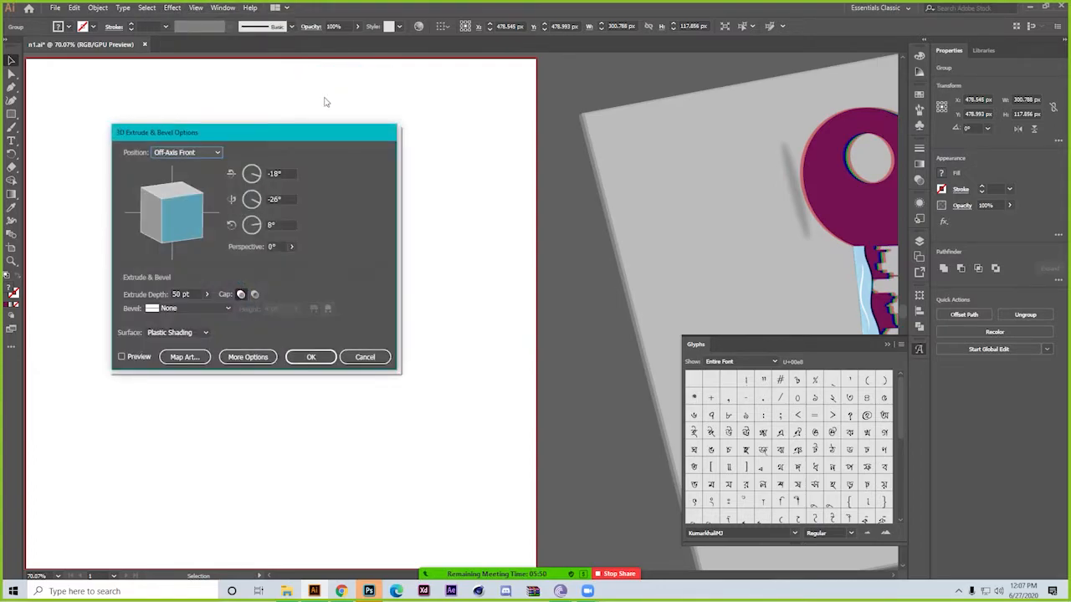
pyautogui.moveTo(177, 222); pyautogui.dragTo(173, 207)
# Set the key's bevel to Complex 1 and the extrude depth to 25 pt, and preview the effect
pyautogui.click(226, 308)
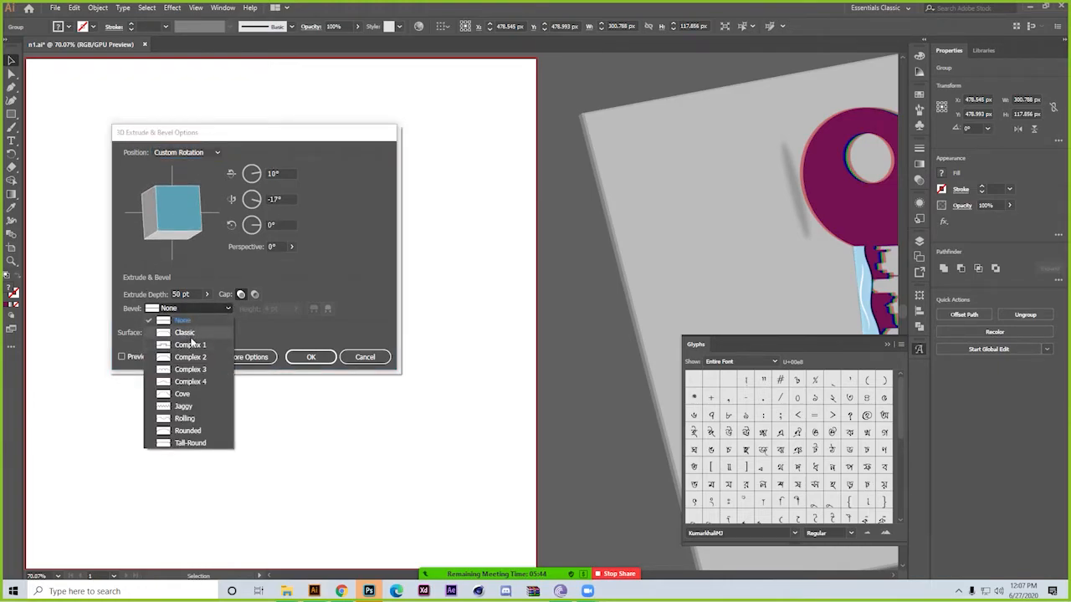
pyautogui.click(190, 345)
pyautogui.click(195, 295)
pyautogui.write('25')
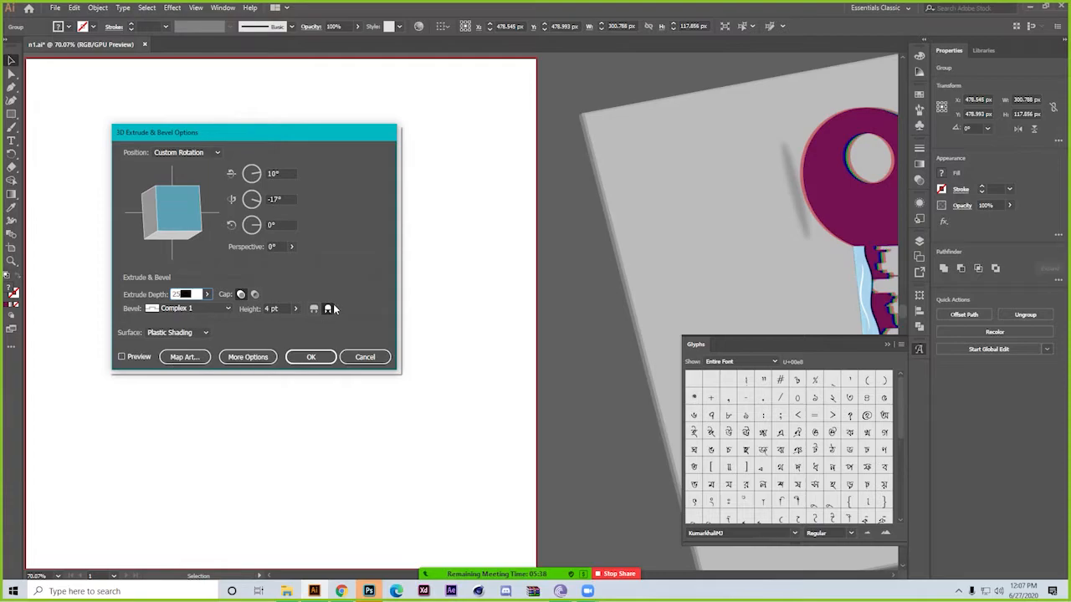
pyautogui.click(138, 357)
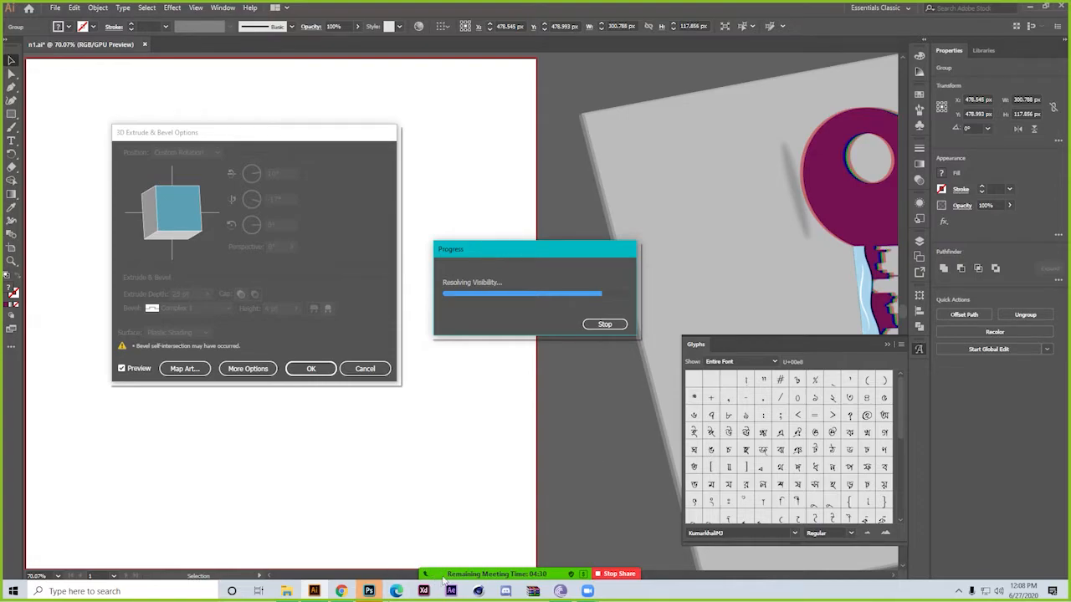
# Turn on the webcam video in the Zoom meeting
pyautogui.moveTo(445, 576)
pyautogui.click(405, 565)
pyautogui.click(365, 564)
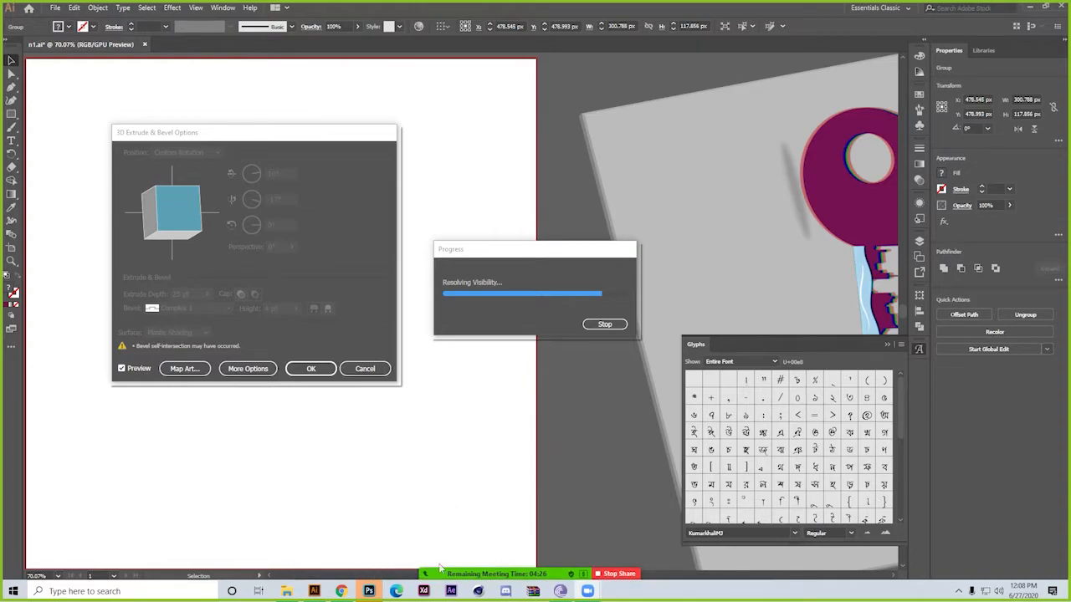
pyautogui.click(406, 564)
pyautogui.click(379, 568)
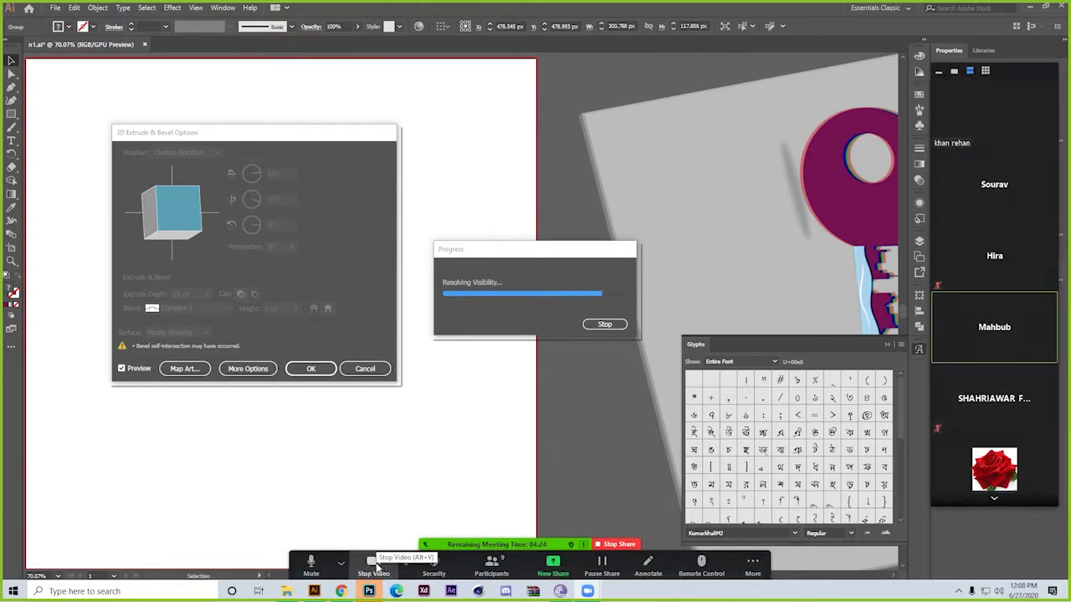
pyautogui.click(406, 565)
# Stop the 3D rendering and cancel the 3D Extrude & Bevel effect on the key group
pyautogui.click(625, 397)
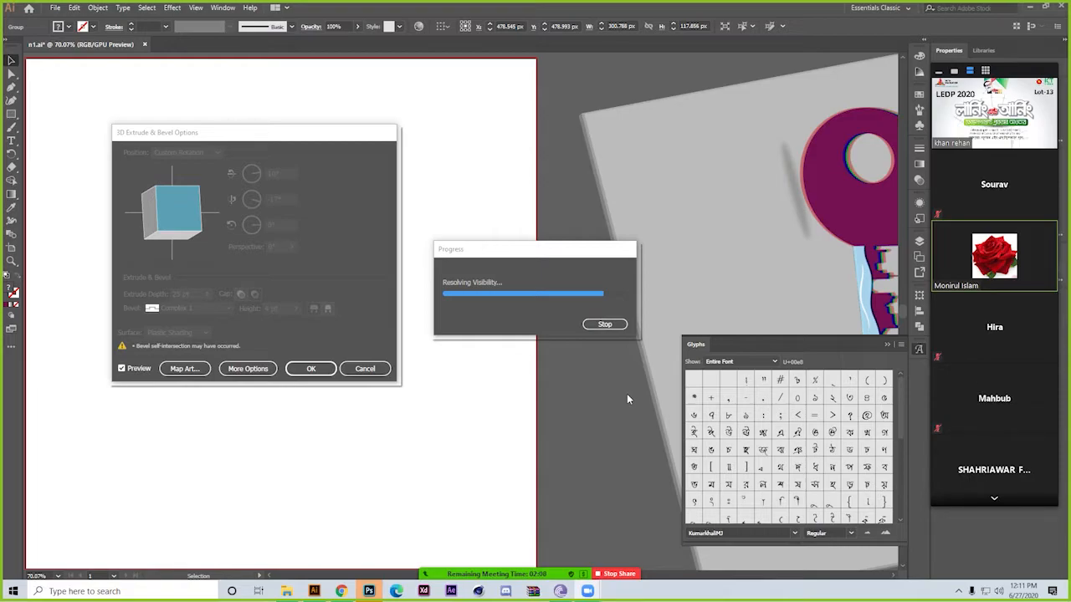
pyautogui.click(623, 326)
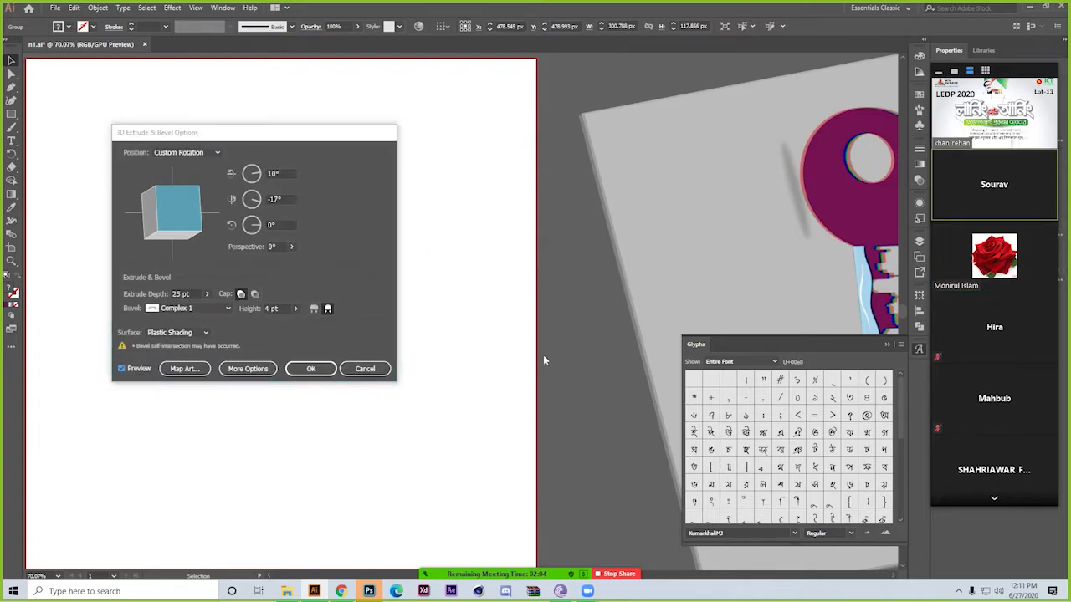
pyautogui.click(364, 369)
# Select the traced key group on the artboard and delete it
pyautogui.click(450, 362)
pyautogui.moveTo(310, 352); pyautogui.dragTo(515, 354)
pyautogui.moveTo(381, 215); pyautogui.dragTo(494, 352)
pyautogui.press('Delete')
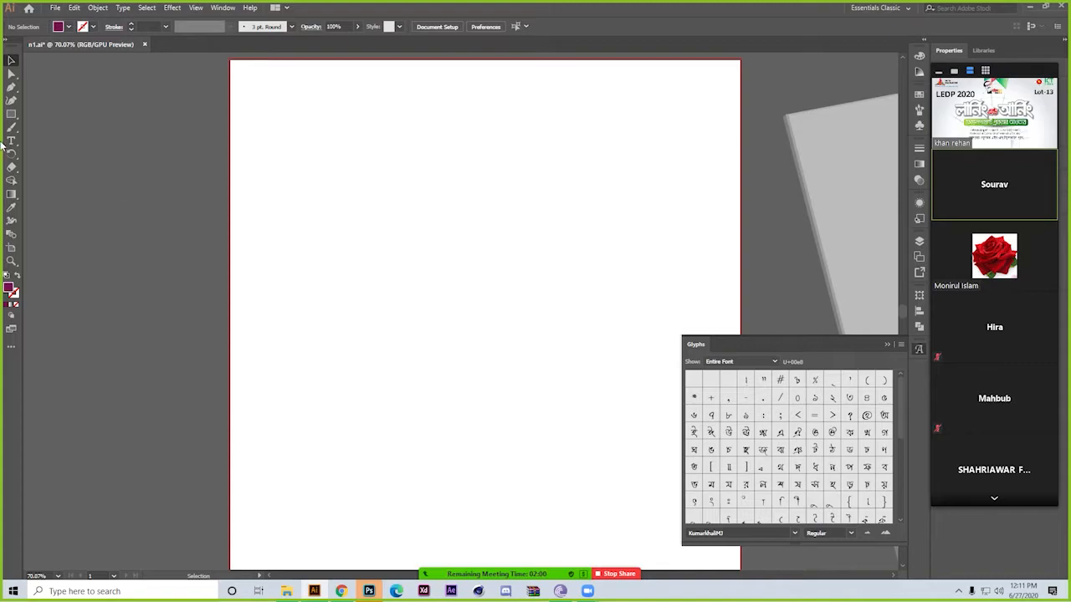
# Draw a rectangle of about 178 × 138 px and a long bar of about 695 × 50 px crossing it
pyautogui.click(11, 114)
pyautogui.moveTo(322, 218); pyautogui.dragTo(412, 287)
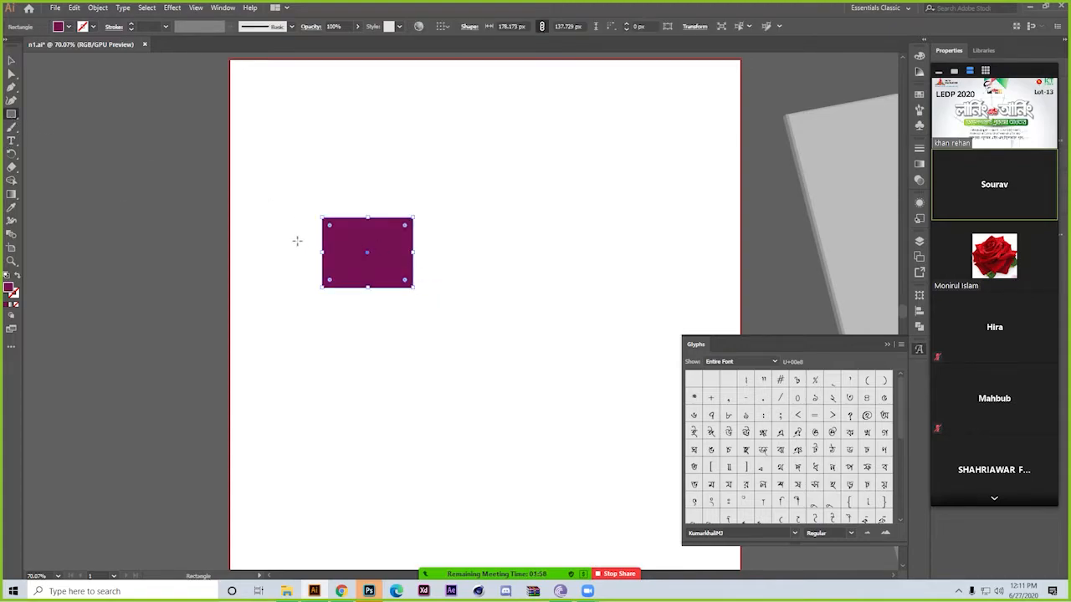
pyautogui.moveTo(389, 249); pyautogui.dragTo(566, 261)
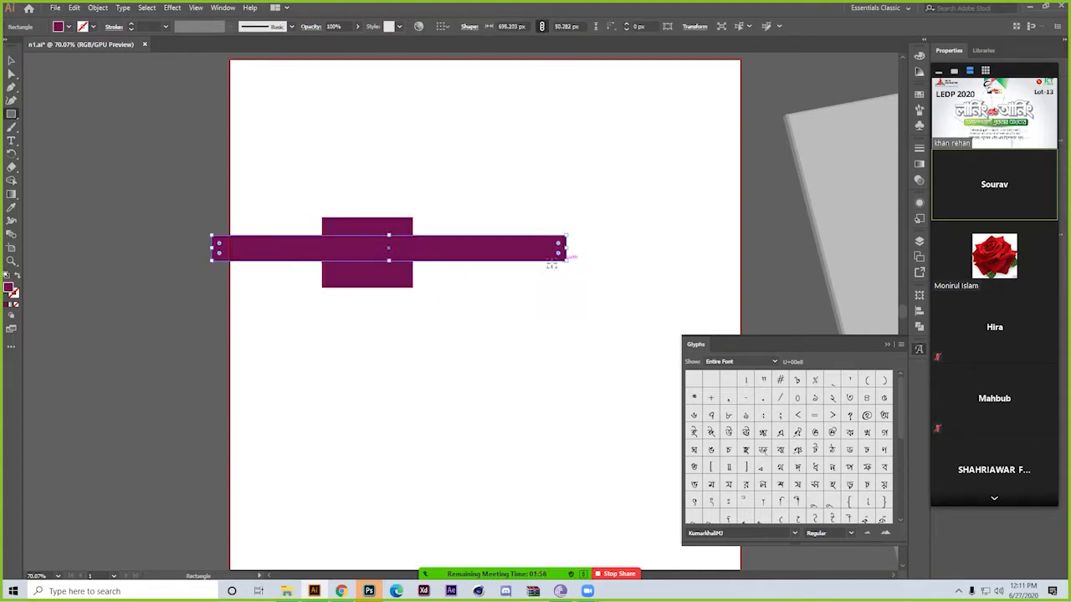
# Select both rectangles and move them together fully onto the artboard, centred at about X 515 px, Y 404 px
pyautogui.click(11, 60)
pyautogui.moveTo(324, 183); pyautogui.dragTo(367, 302)
pyautogui.moveTo(345, 247); pyautogui.dragTo(449, 259)
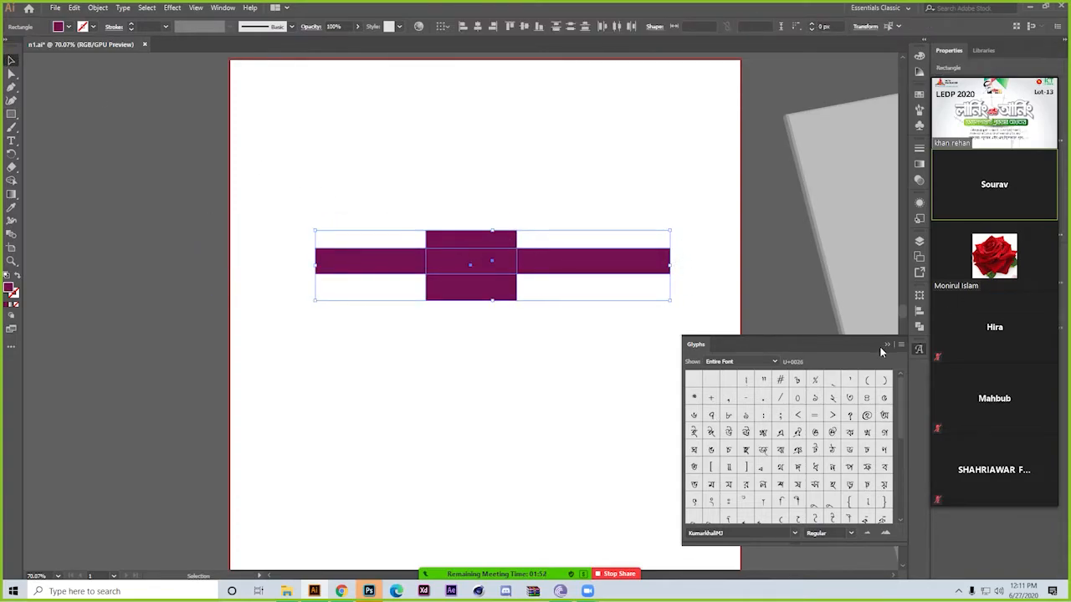
# Collapse the Glyphs panel and unite the two overlapping rectangles into one shape with Pathfinder
pyautogui.click(919, 349)
pyautogui.click(920, 327)
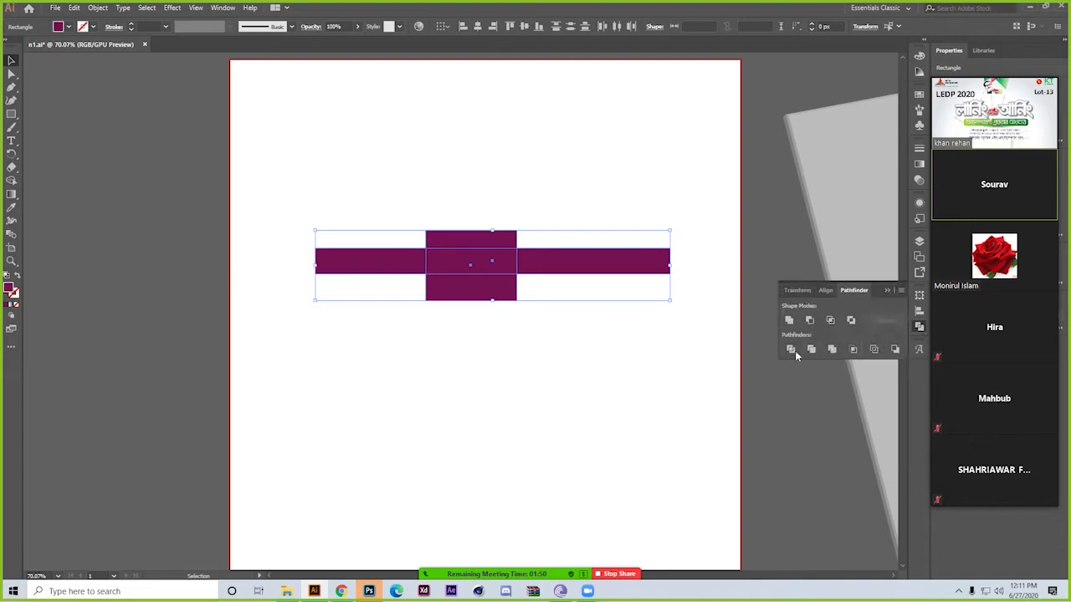
pyautogui.click(454, 359)
# Start a 3D Extrude & Bevel effect on the united shape, rotate it to about 22°, -15° and -6°, and preview it
pyautogui.hotkey('ctrl', 'a')
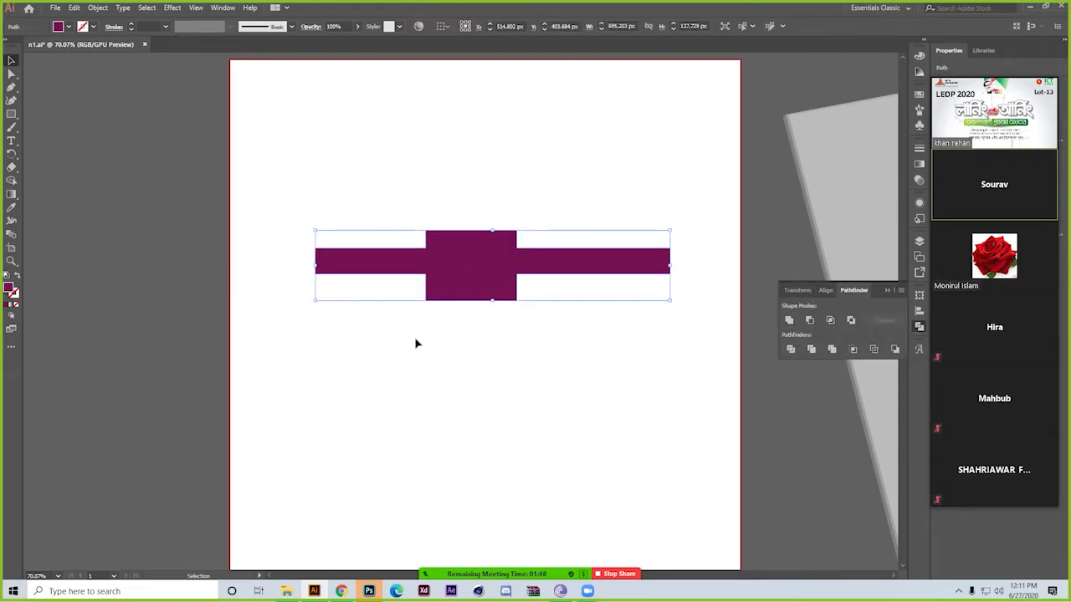
pyautogui.click(171, 7)
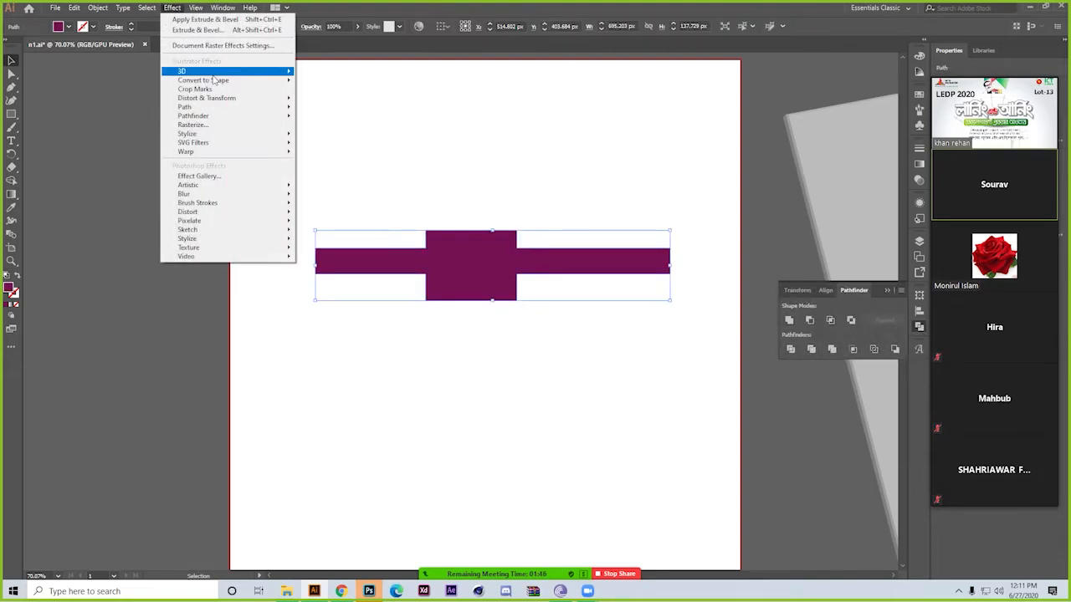
pyautogui.moveTo(235, 75)
pyautogui.click(375, 73)
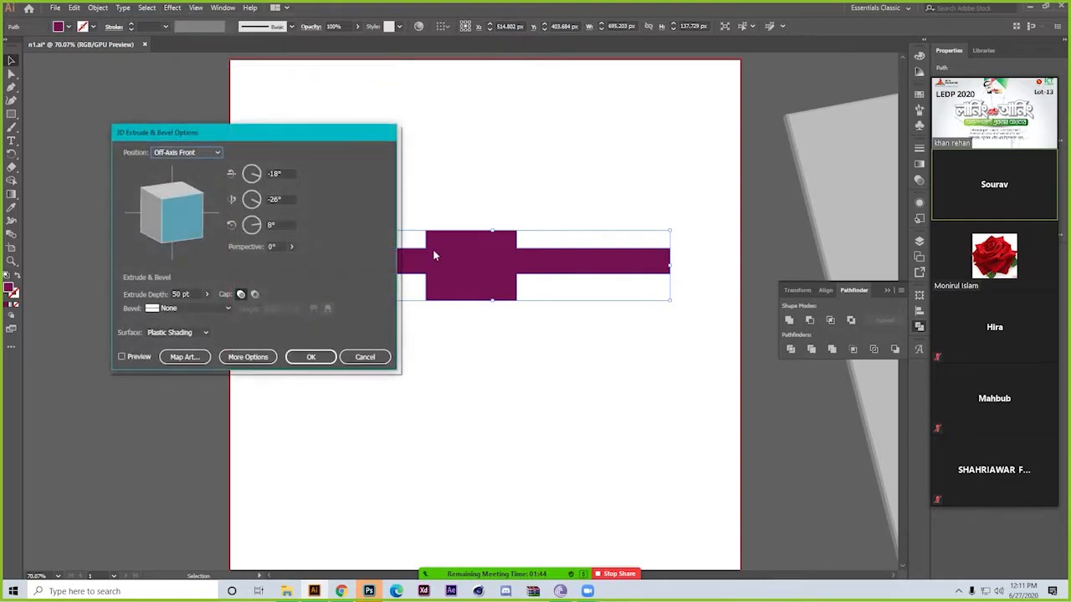
pyautogui.moveTo(289, 134); pyautogui.dragTo(176, 161)
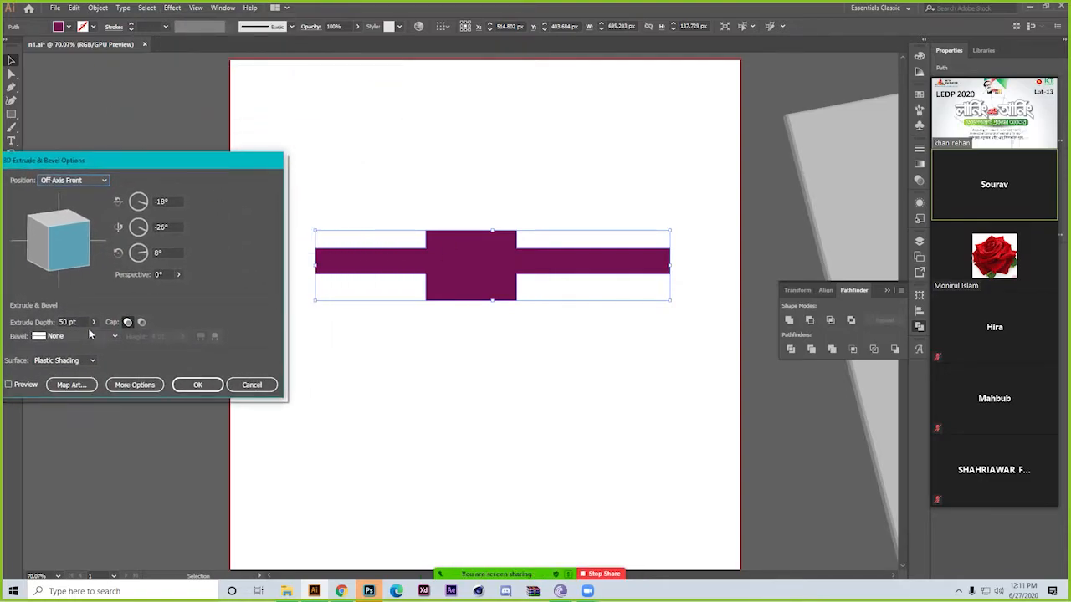
pyautogui.moveTo(66, 249); pyautogui.dragTo(56, 243)
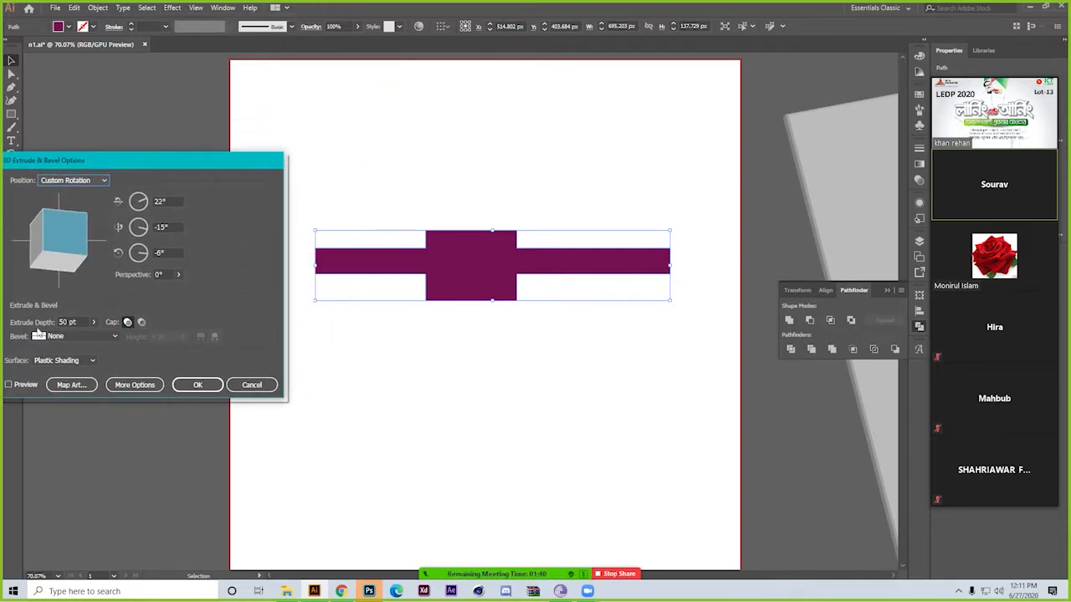
pyautogui.click(8, 385)
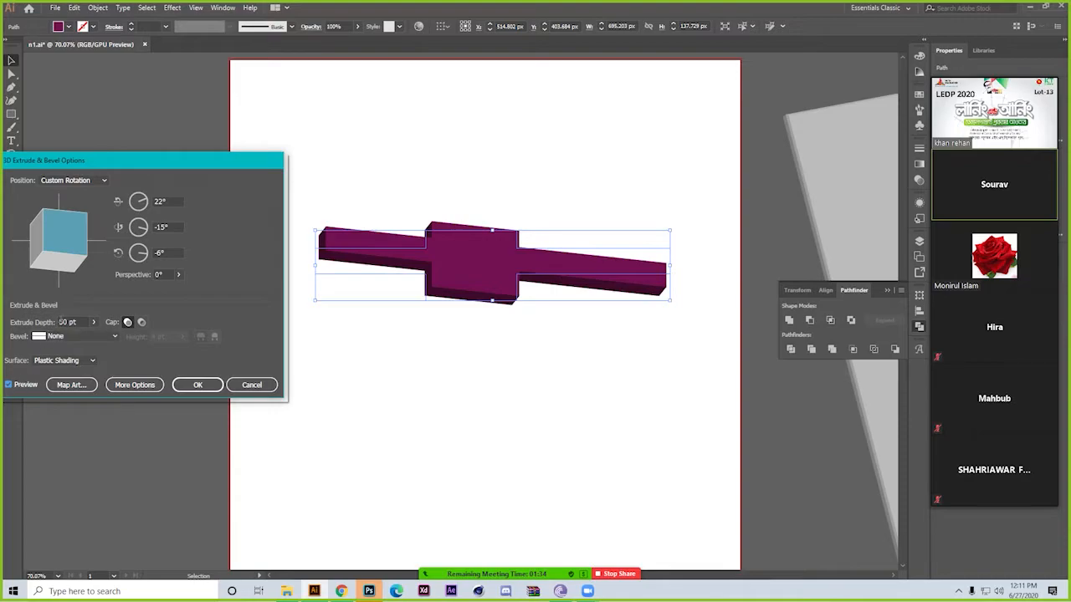
# Set the extrude depth to 25 pt and apply the 3D effect to the united shape
pyautogui.doubleClick(62, 322)
pyautogui.write('25')
pyautogui.press('Tab')
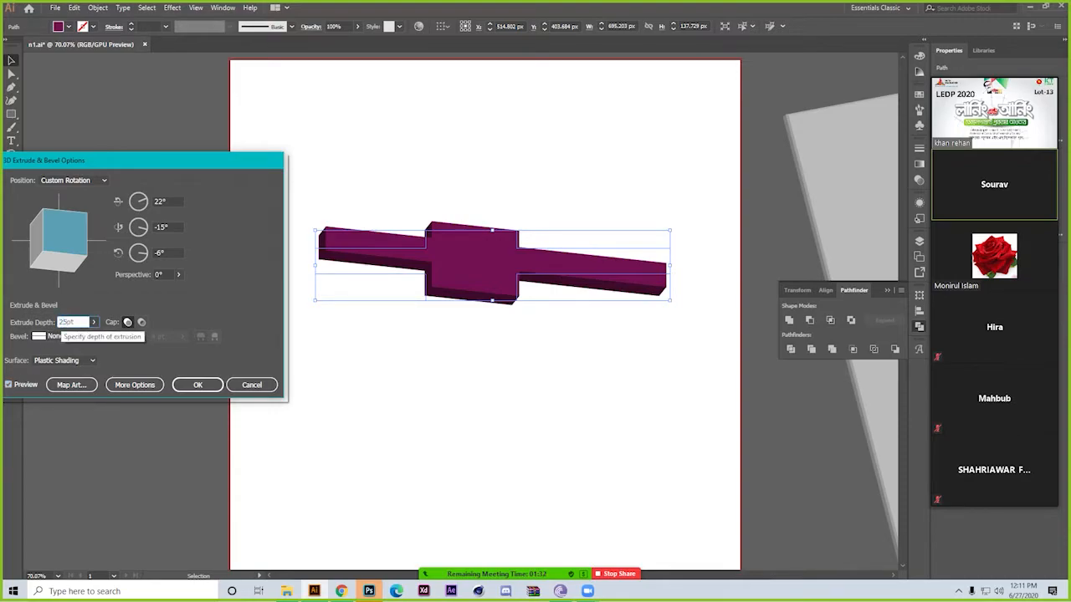
pyautogui.click(197, 385)
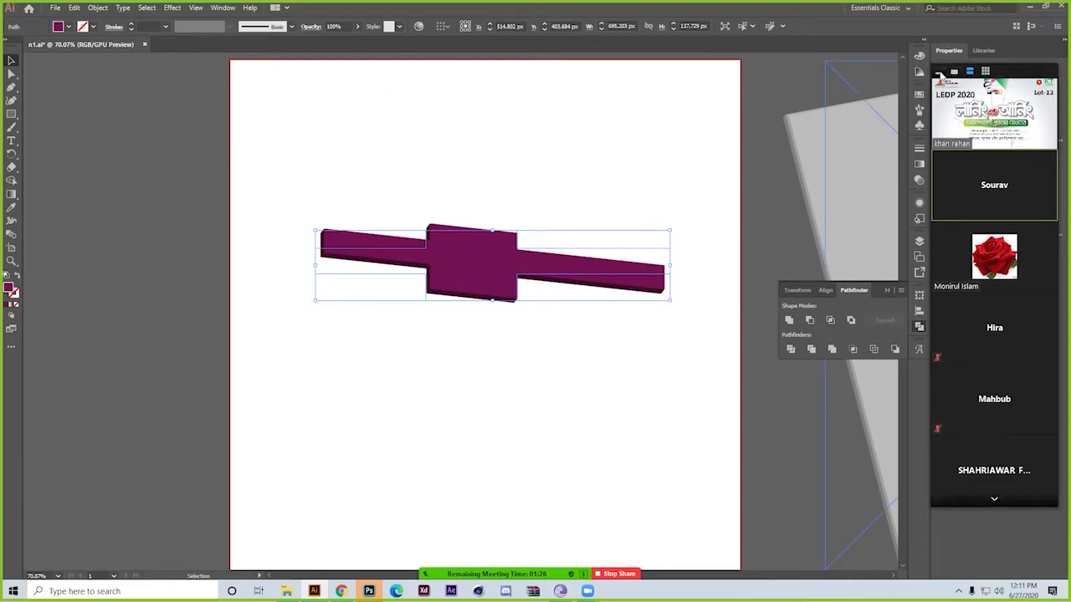
# Collapse the meeting's video thumbnails and add a second Extrude & Bevel effect to the shape, previewing a Complex 1 bevel
pyautogui.click(952, 74)
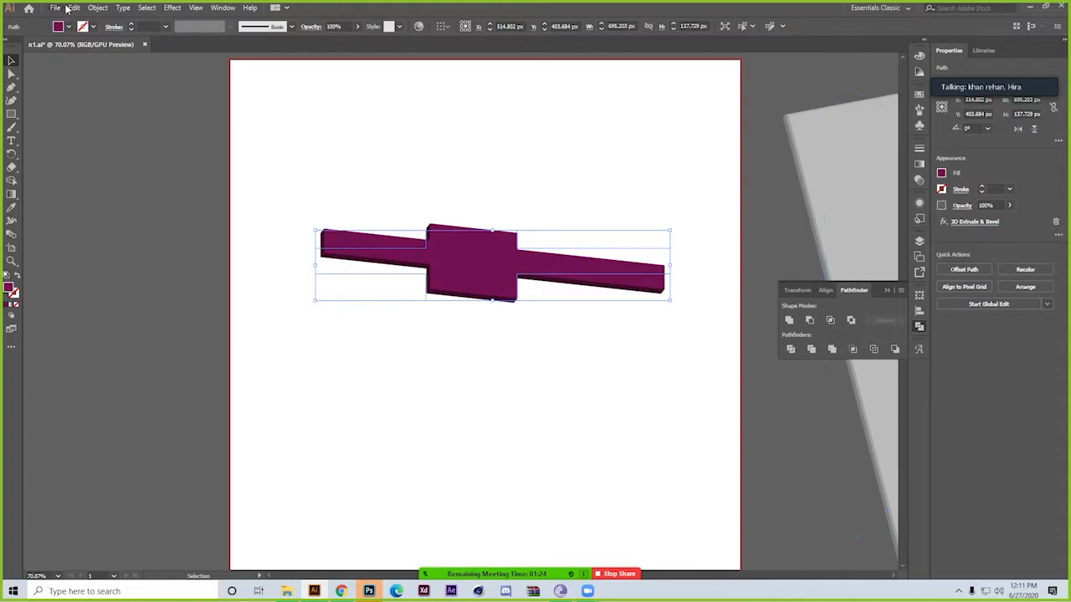
pyautogui.click(172, 8)
pyautogui.moveTo(214, 72)
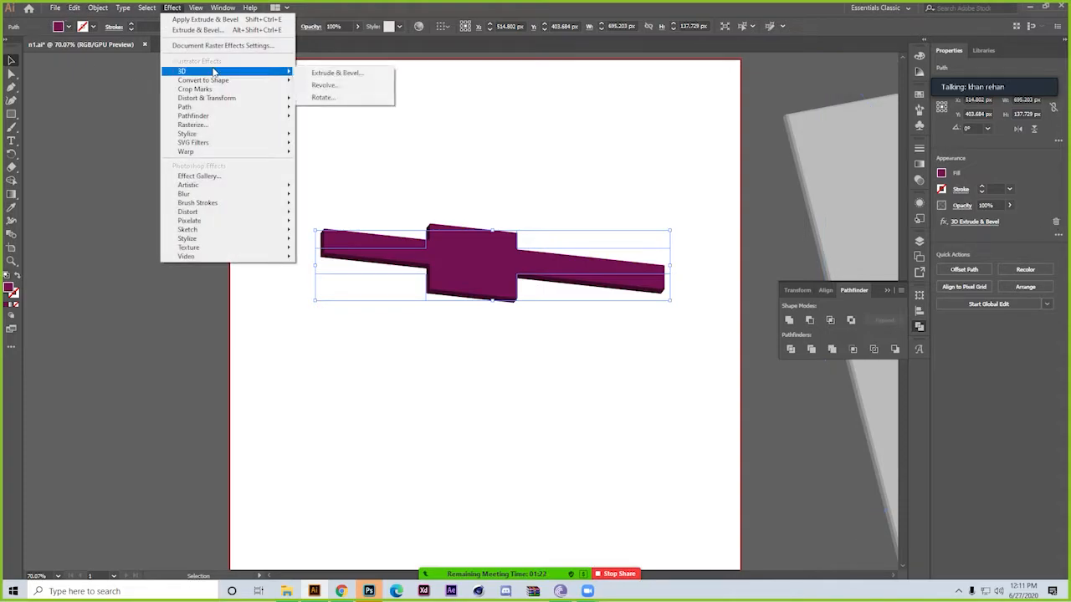
pyautogui.click(366, 72)
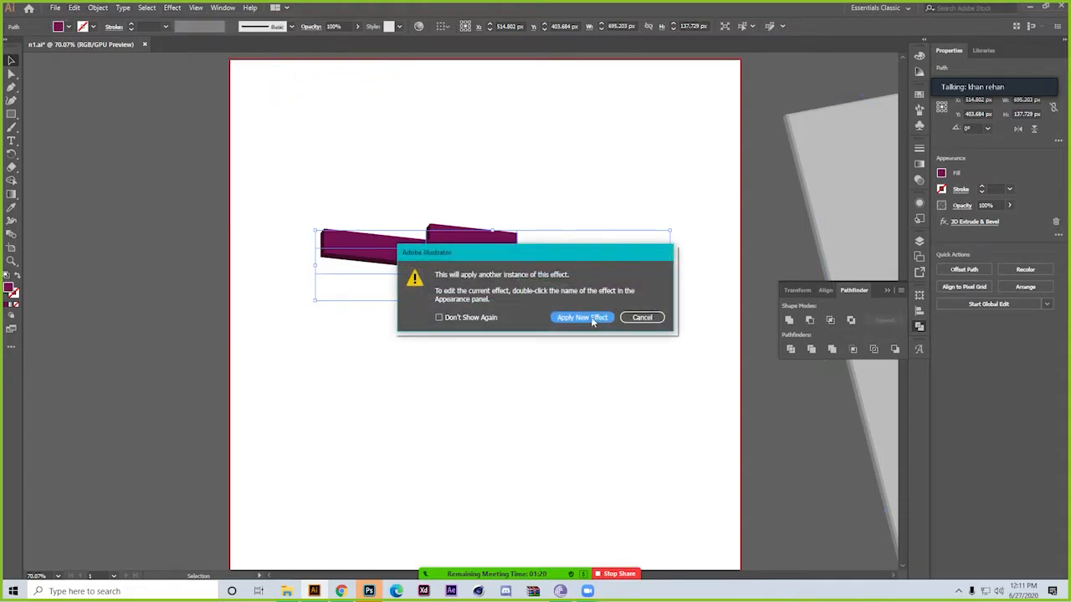
pyautogui.click(595, 319)
pyautogui.click(67, 336)
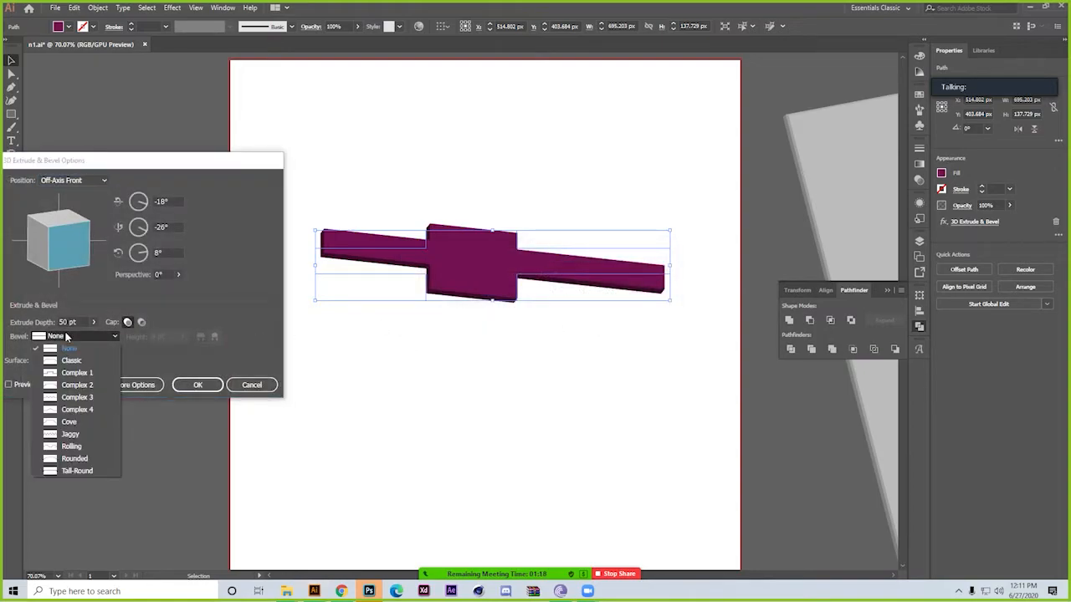
pyautogui.click(62, 369)
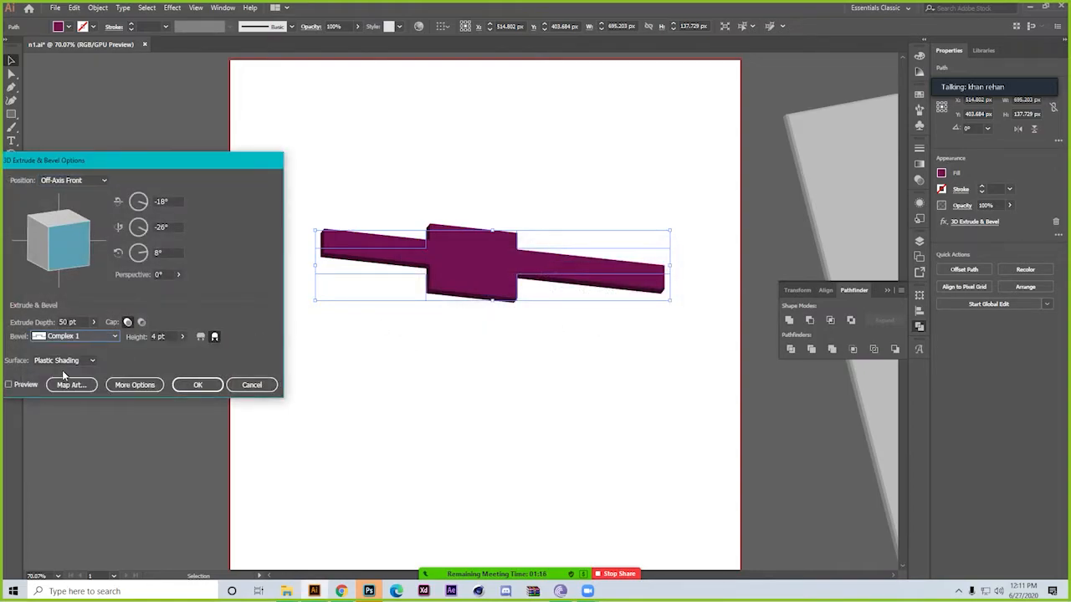
pyautogui.click(10, 384)
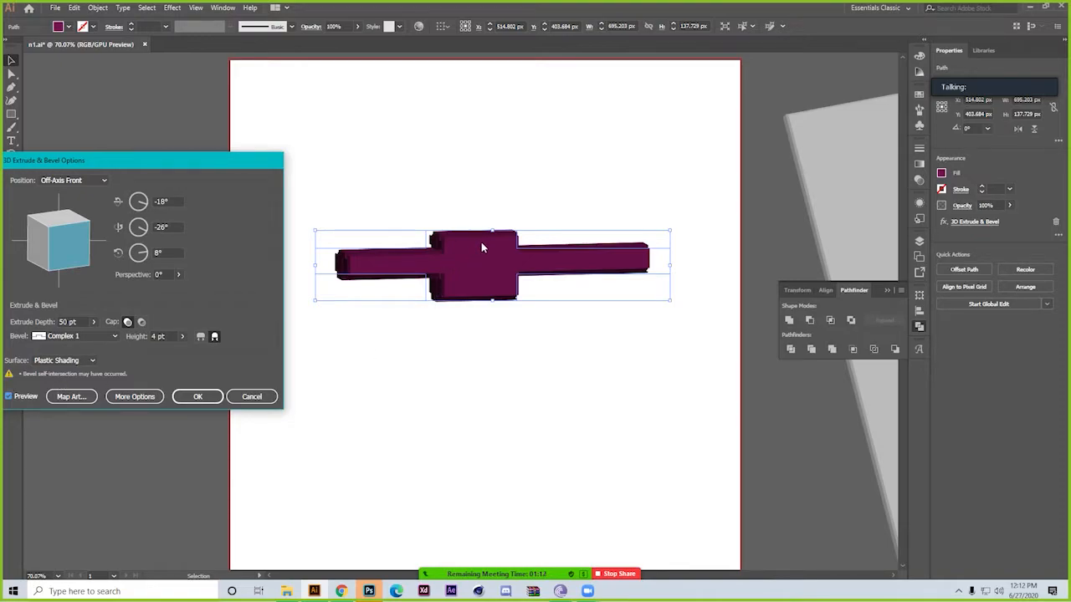
# Raise the bevel height to 57 pt as a trial and reduce it to 9 pt
pyautogui.click(182, 337)
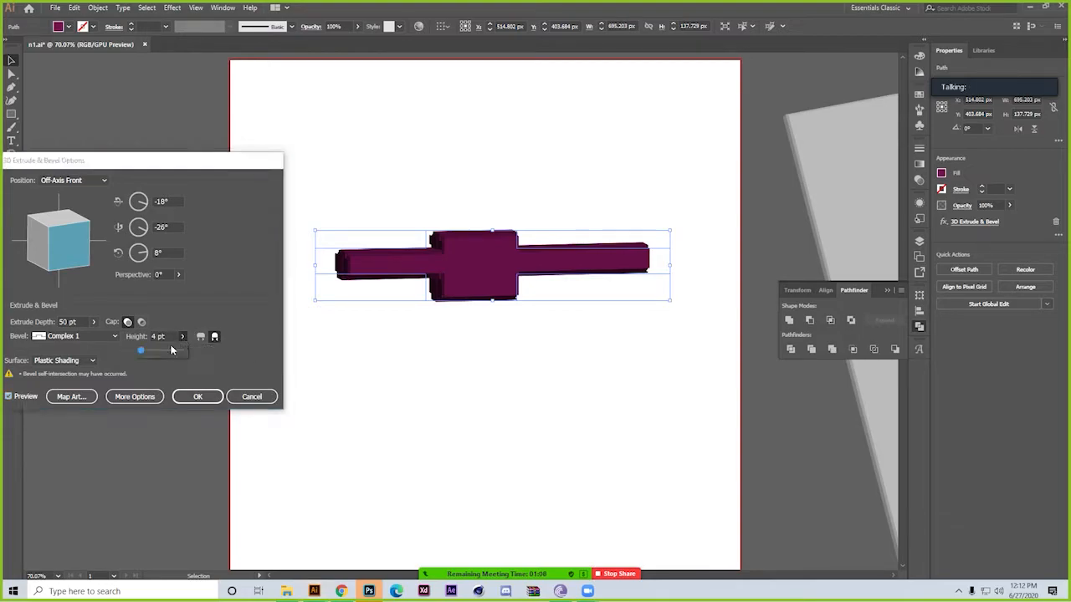
pyautogui.moveTo(142, 350); pyautogui.dragTo(163, 351)
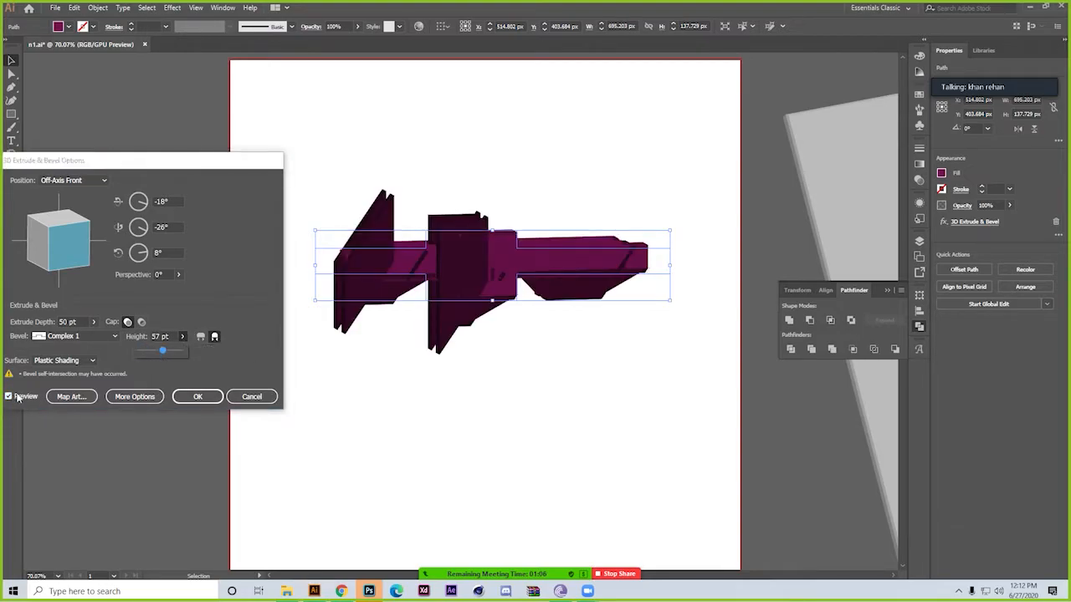
pyautogui.moveTo(163, 351); pyautogui.dragTo(141, 352)
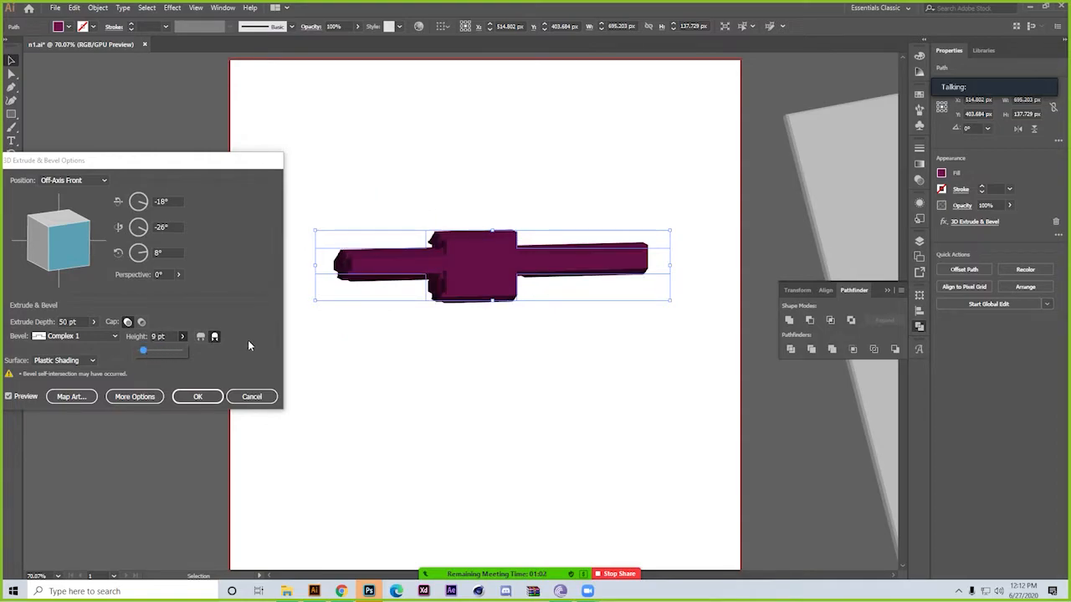
# Try the outward bevel extent and the hollow cap, switching back to the inward extent and solid cap
pyautogui.click(202, 339)
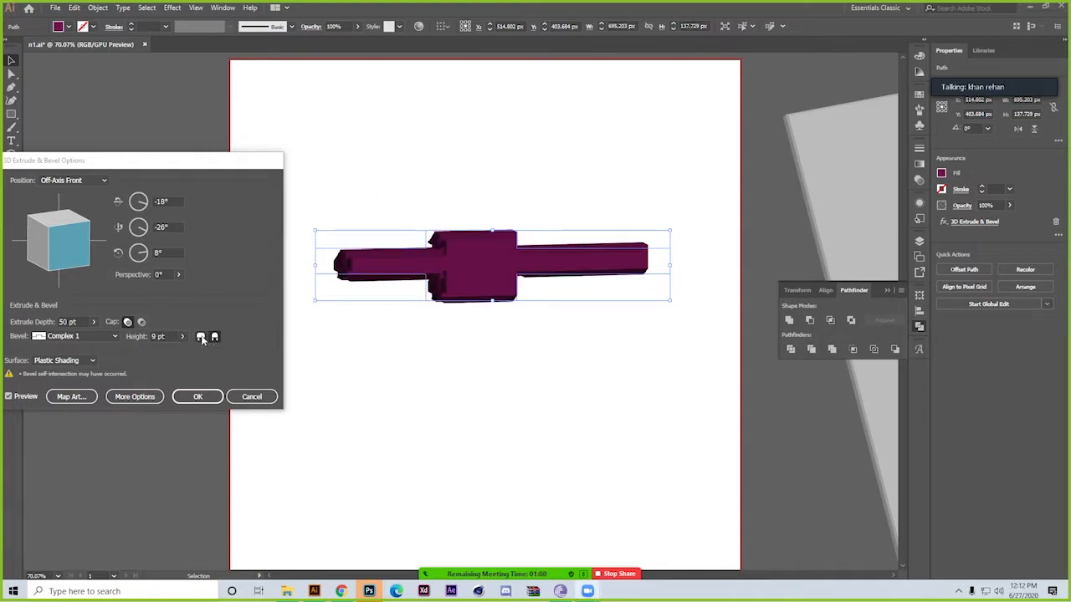
pyautogui.click(202, 339)
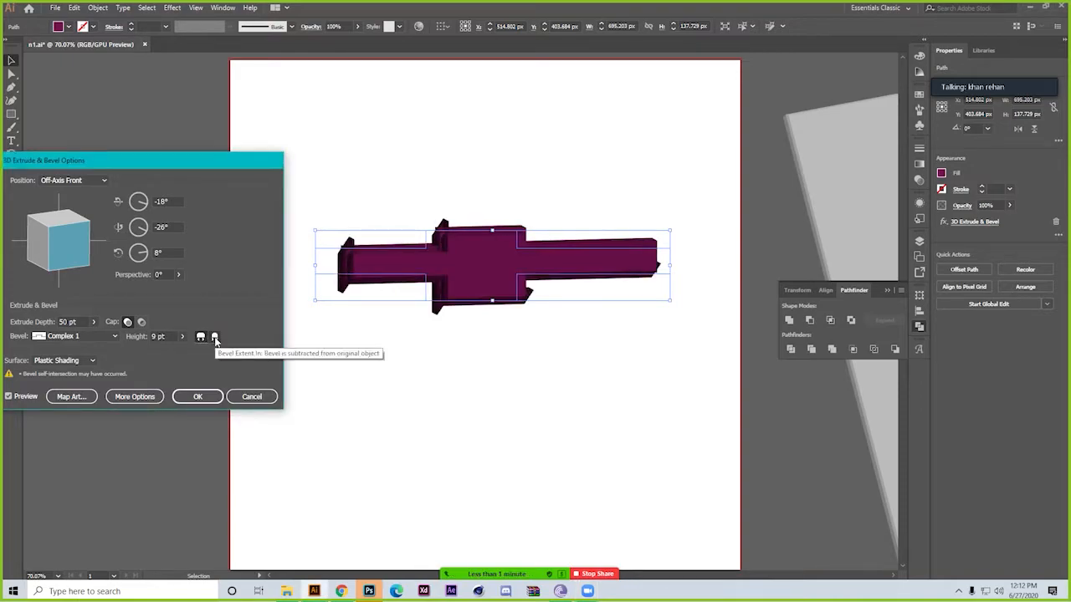
pyautogui.click(215, 338)
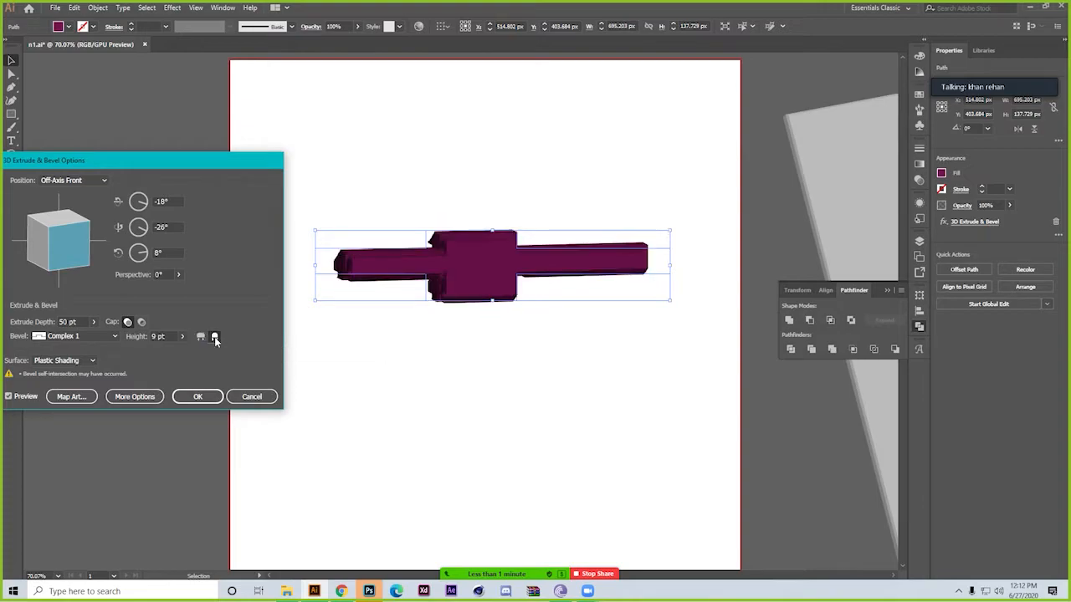
pyautogui.click(142, 321)
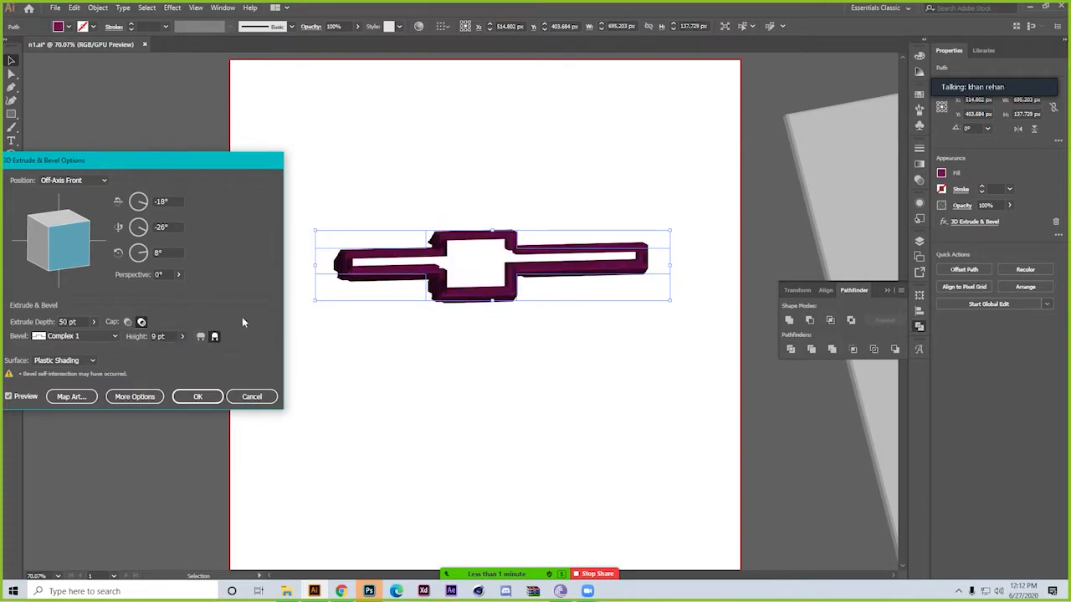
pyautogui.click(128, 322)
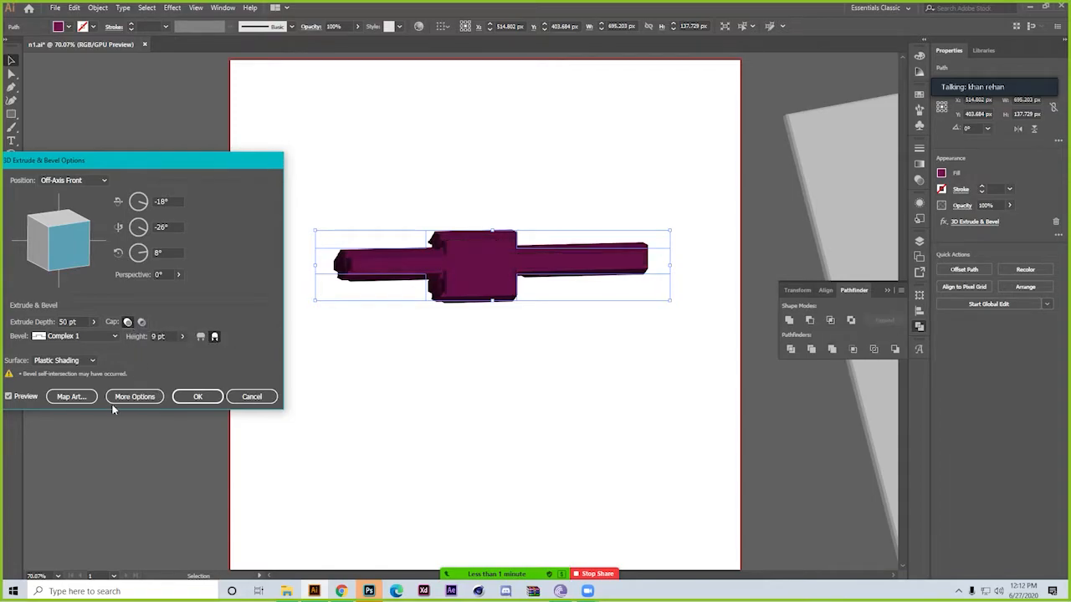
# Preview the Wireframe, No Shading and Diffuse Shading surfaces, and return the surface to Plastic Shading
pyautogui.click(91, 362)
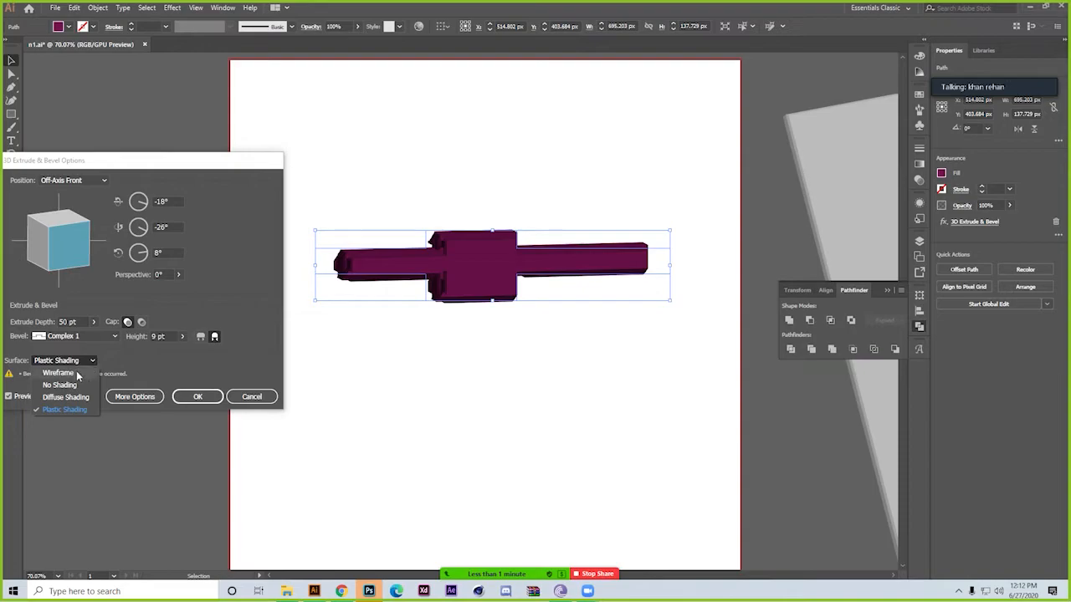
pyautogui.click(73, 373)
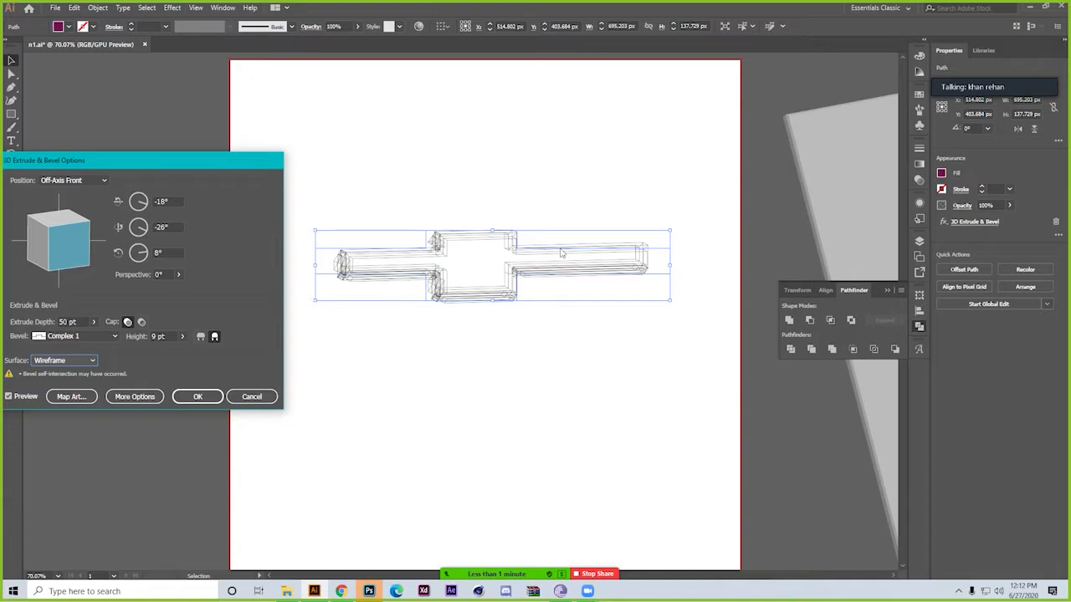
pyautogui.click(82, 361)
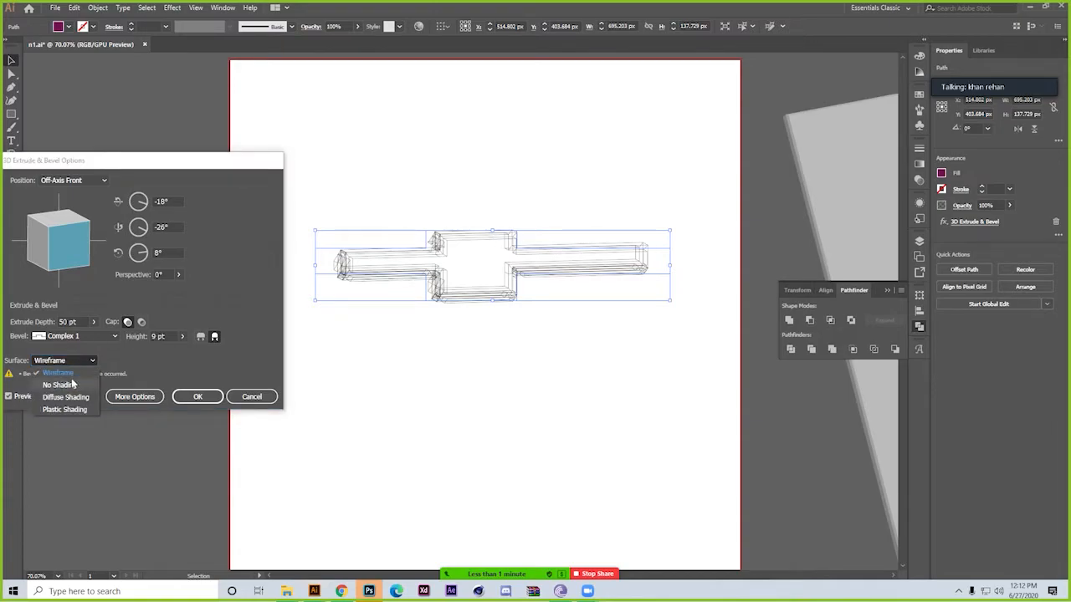
pyautogui.click(58, 385)
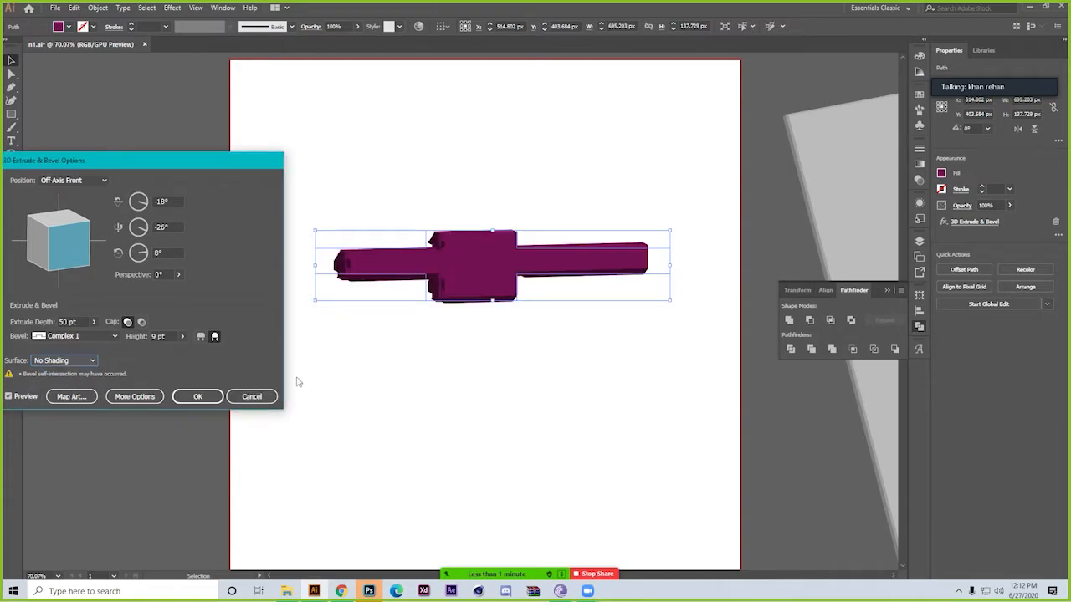
pyautogui.click(72, 362)
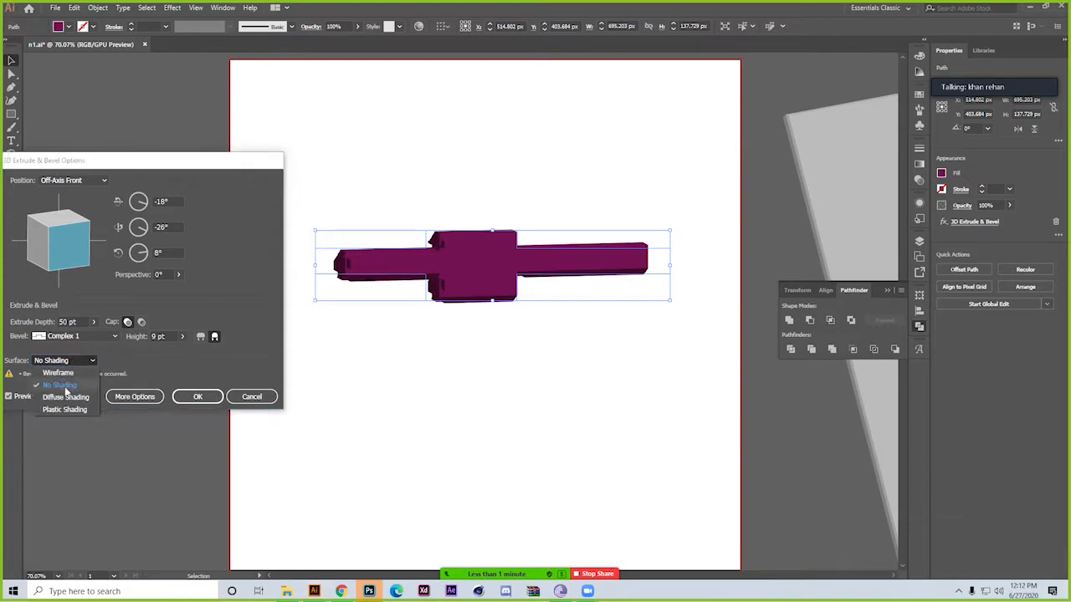
pyautogui.click(66, 397)
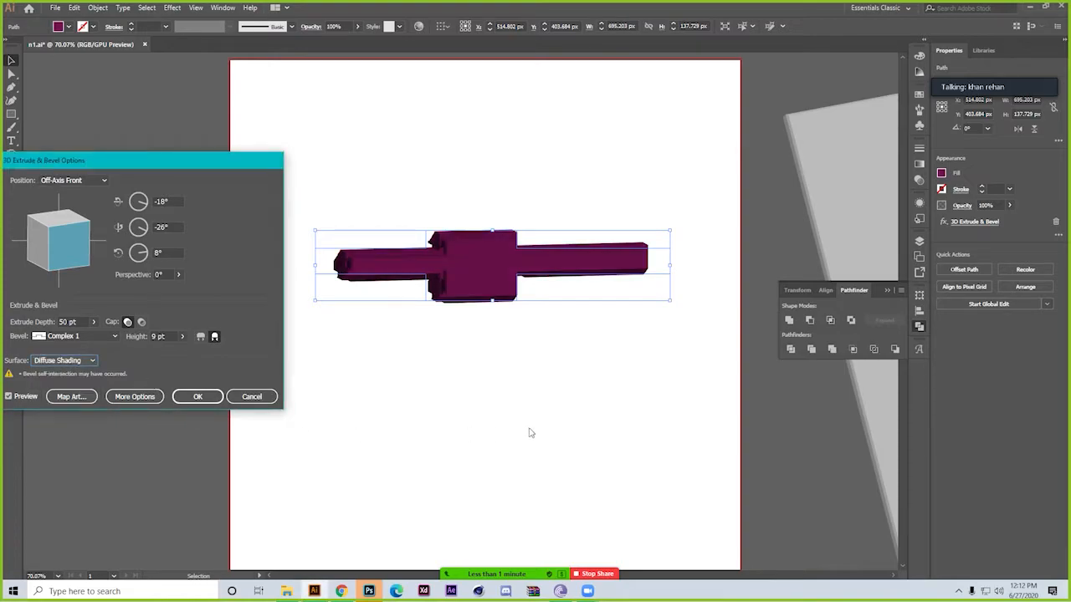
pyautogui.click(64, 360)
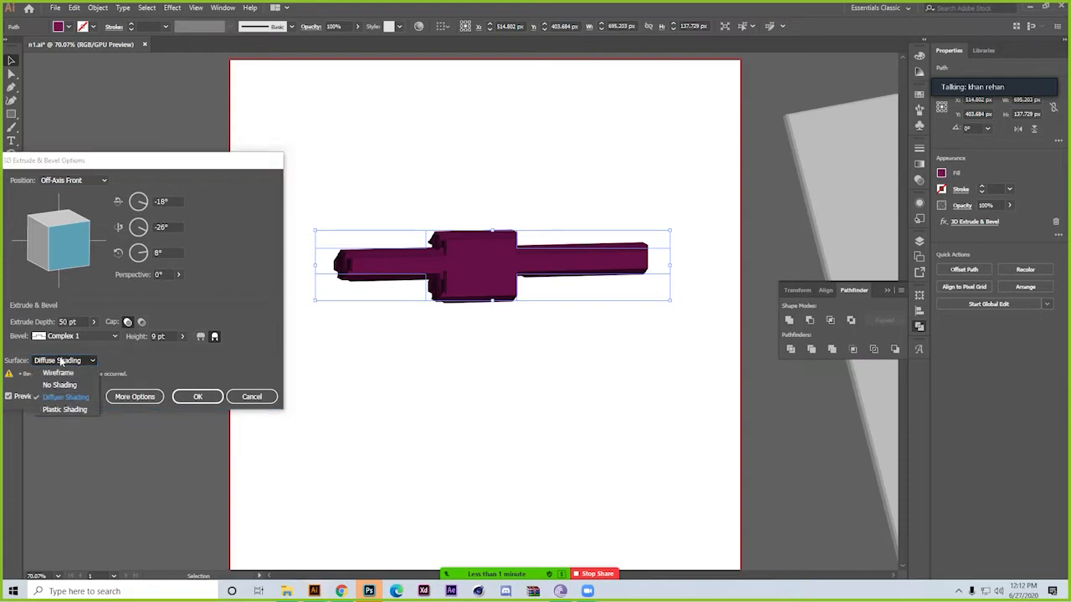
pyautogui.click(64, 409)
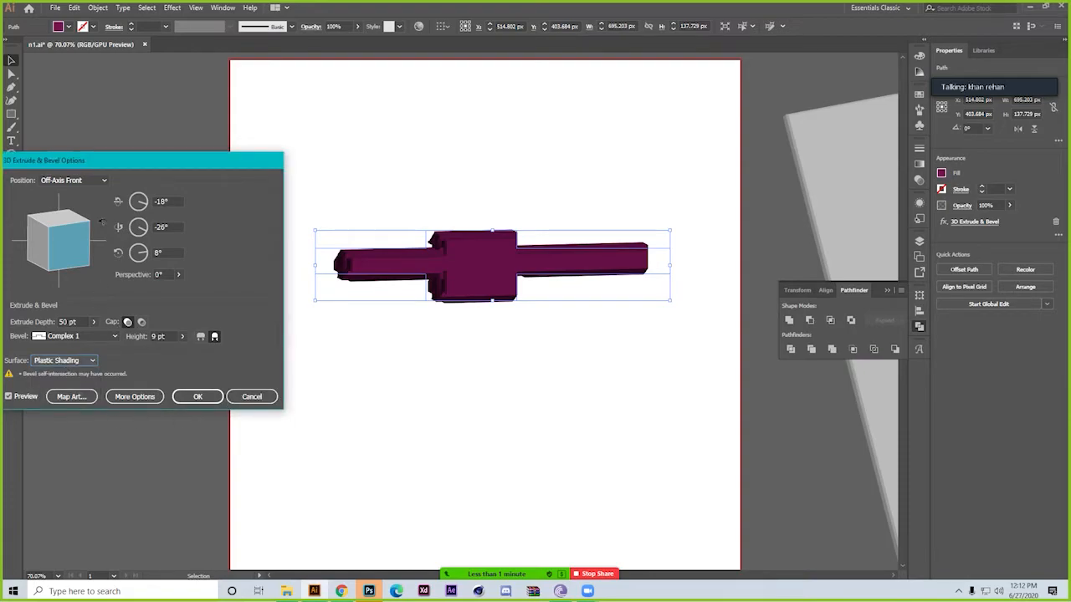
# Try the Front position and a custom rotation of about -56°, 31° and 21° on the extruded shape
pyautogui.click(92, 179)
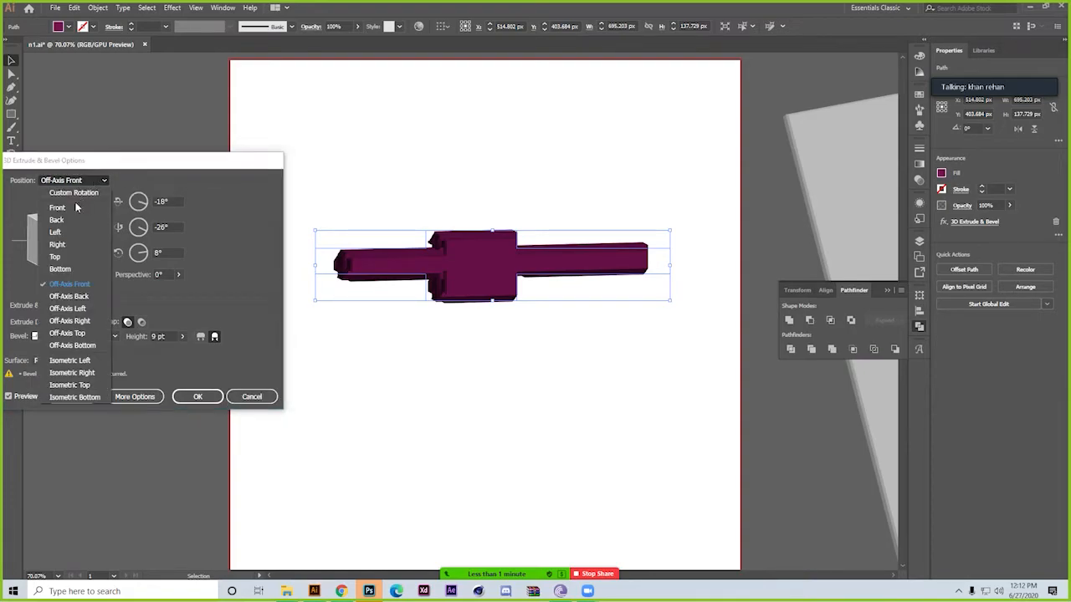
pyautogui.click(74, 206)
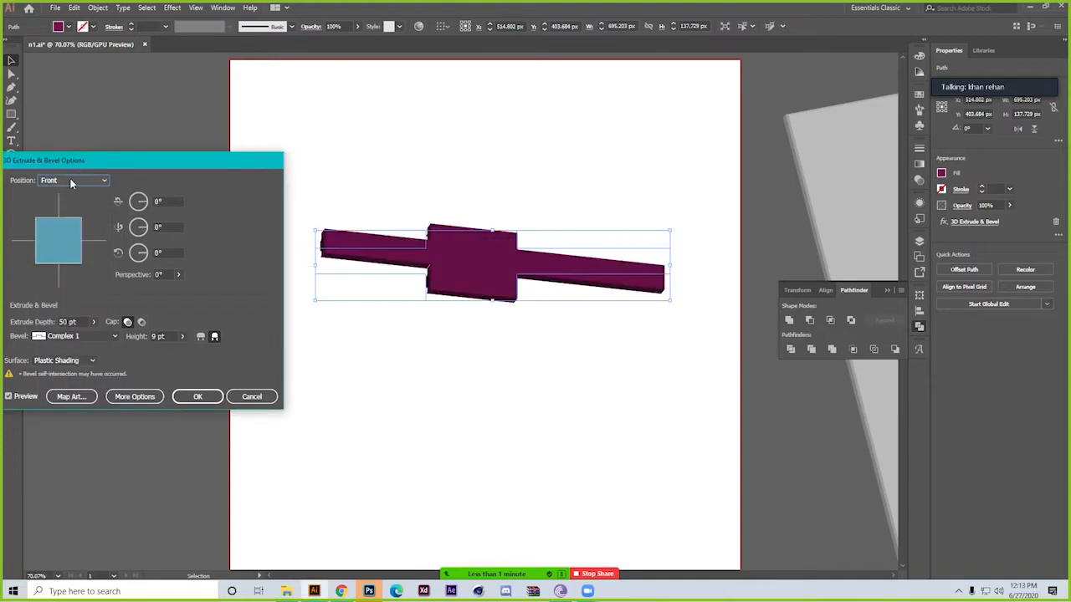
pyautogui.moveTo(60, 241)
pyautogui.mouseDown()
pyautogui.moveTo(73, 237)
pyautogui.moveTo(75, 263)
pyautogui.moveTo(57, 246)
pyautogui.mouseUp()
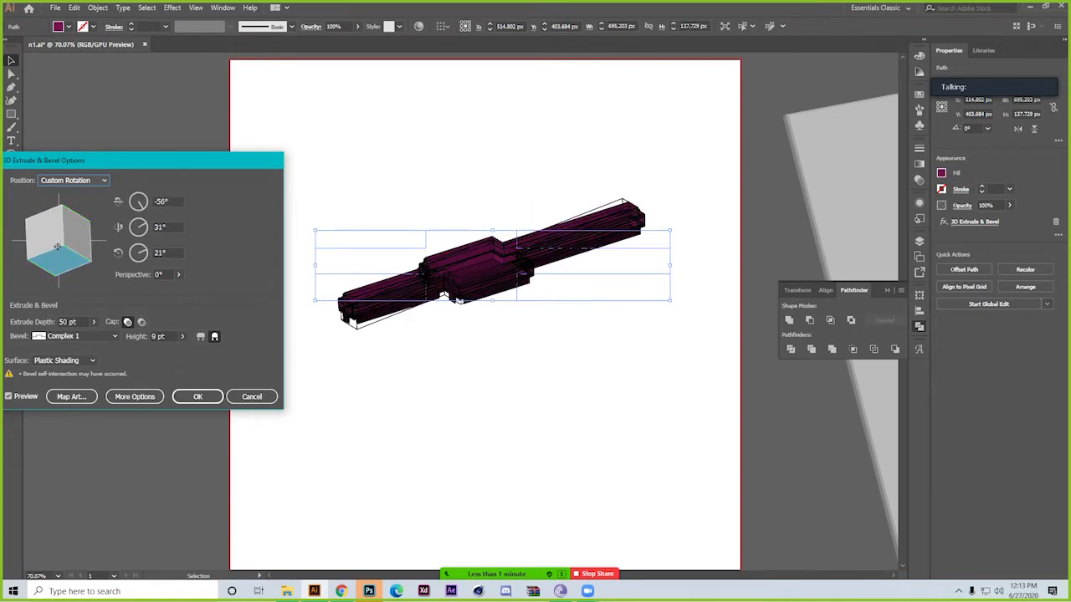
# Apply the effect in the Isometric Bottom position and move the shape partly off the artboard's left edge to about X 123 px, Y 415 px
pyautogui.click(91, 184)
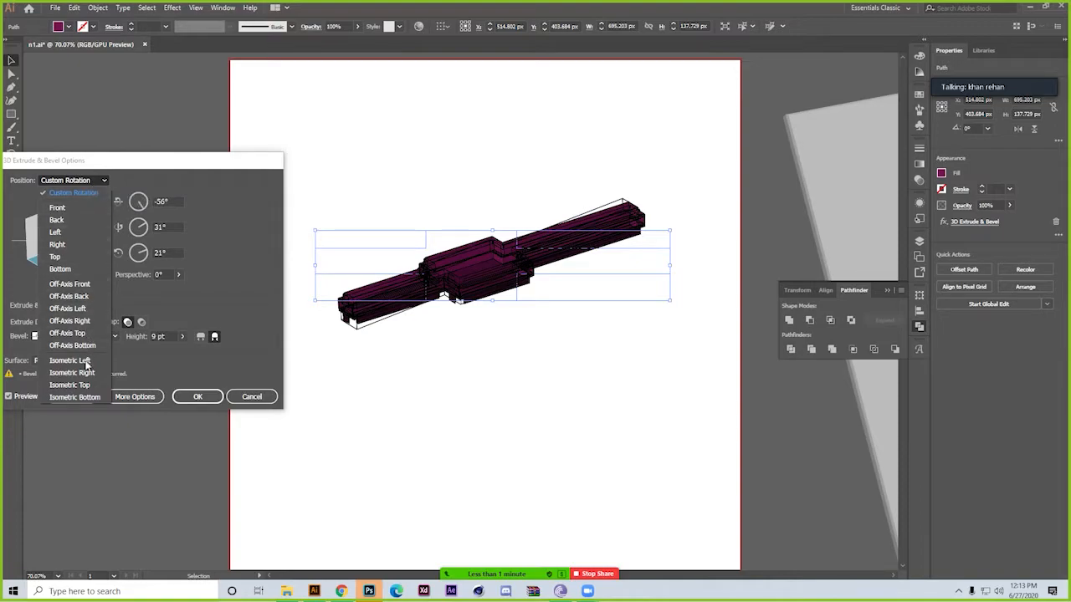
pyautogui.click(83, 397)
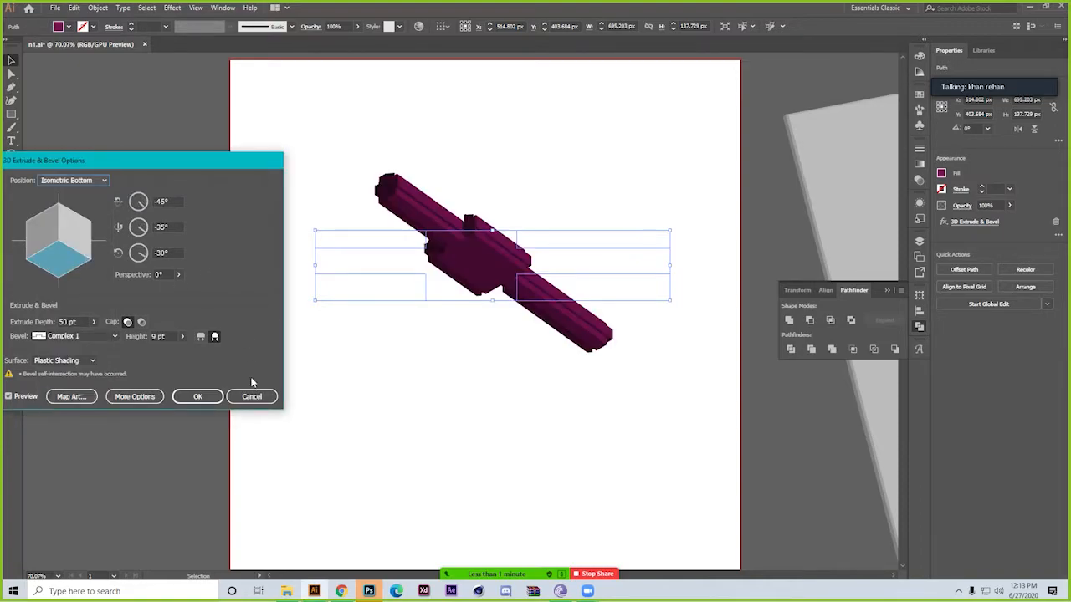
pyautogui.click(198, 396)
pyautogui.click(460, 399)
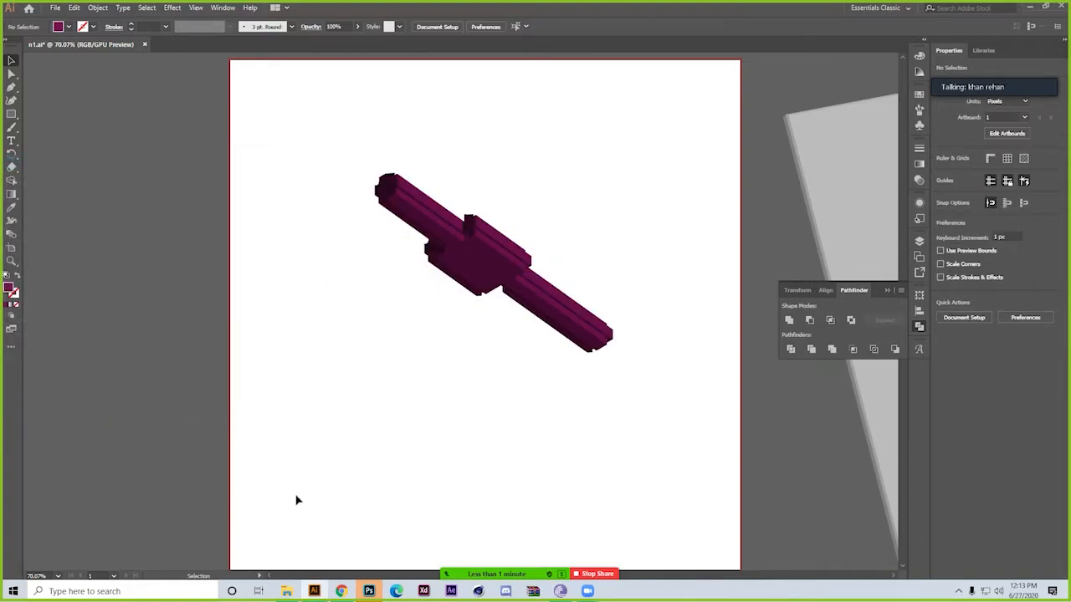
pyautogui.moveTo(480, 293); pyautogui.dragTo(285, 274)
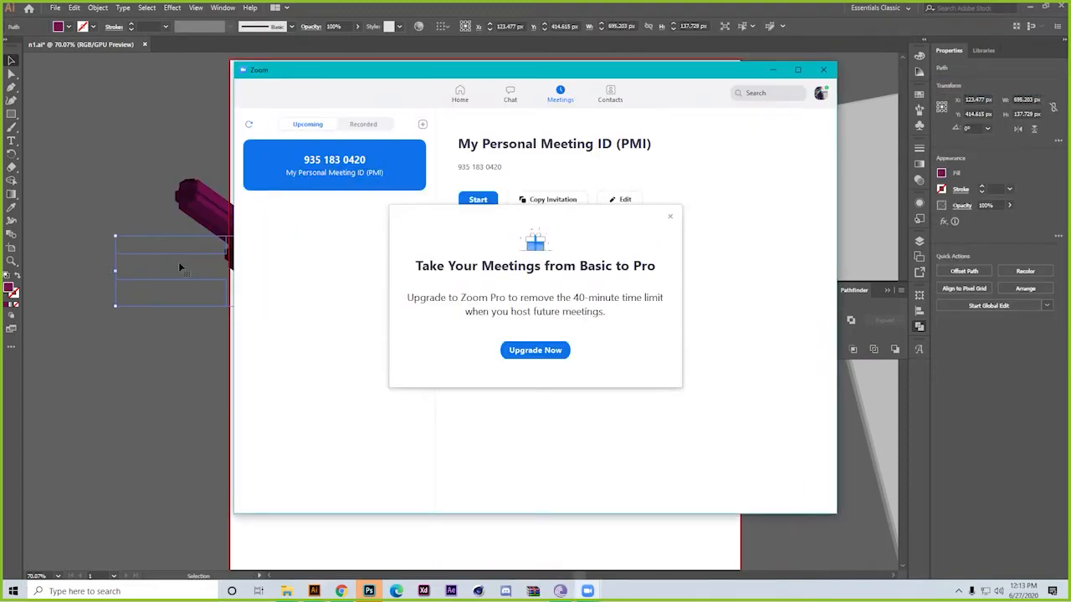
# Dismiss the Zoom Pro upgrade offer, restart the personal meeting in Zoom and disable its waiting room
pyautogui.click(670, 216)
pyautogui.click(478, 200)
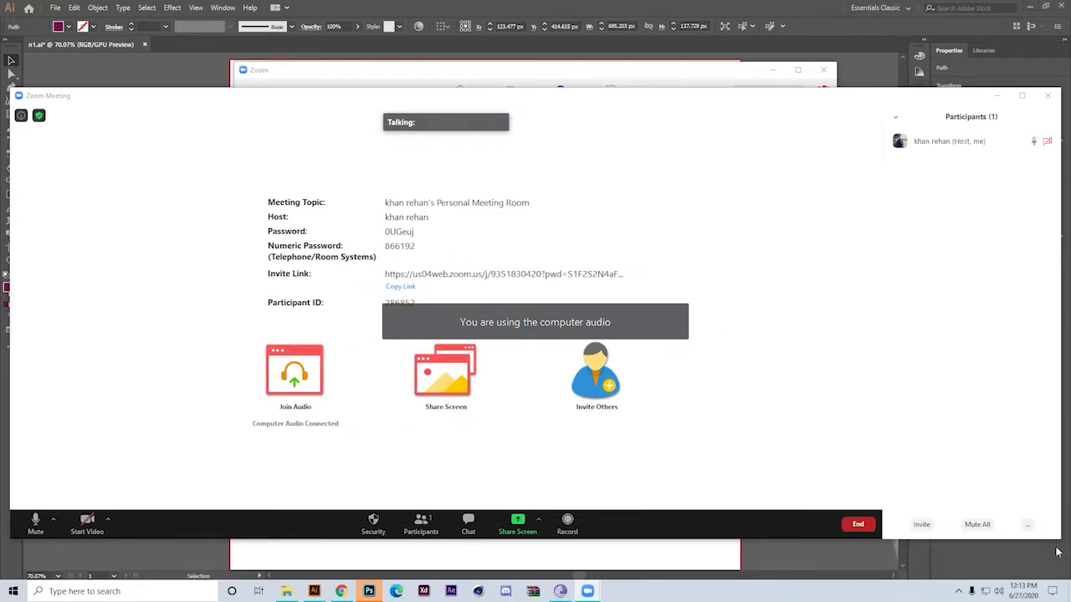
pyautogui.click(1027, 525)
pyautogui.click(954, 555)
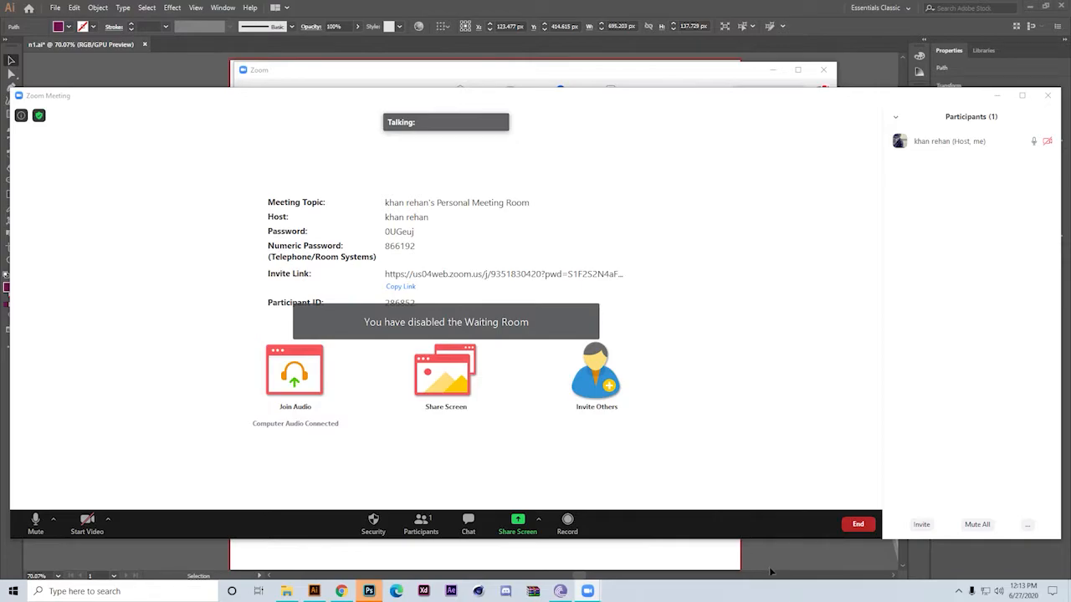
# Switch to Photoshop and close it
pyautogui.click(369, 592)
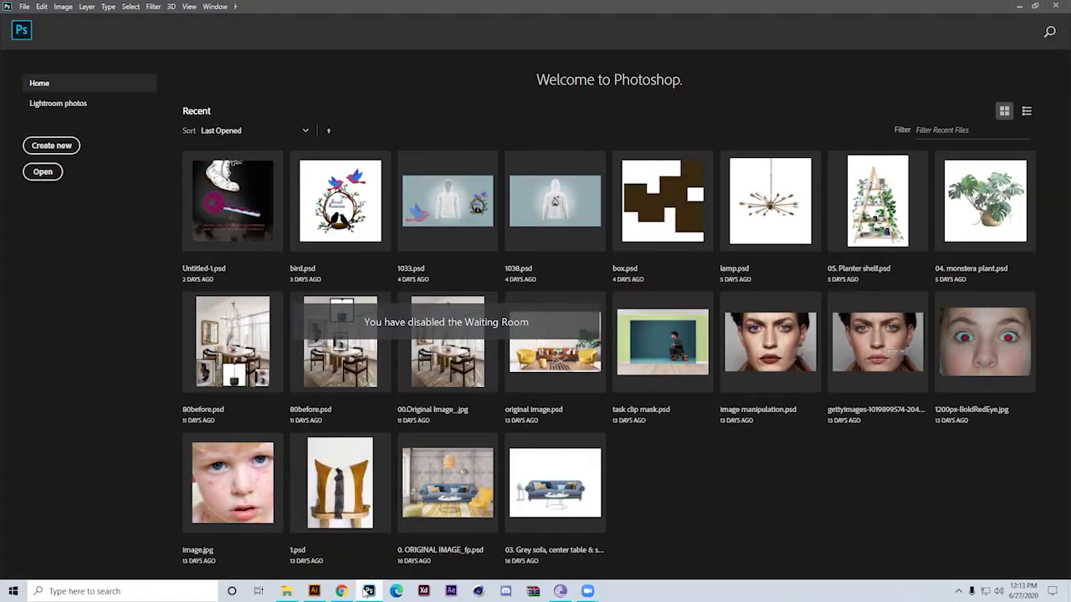
pyautogui.click(1058, 6)
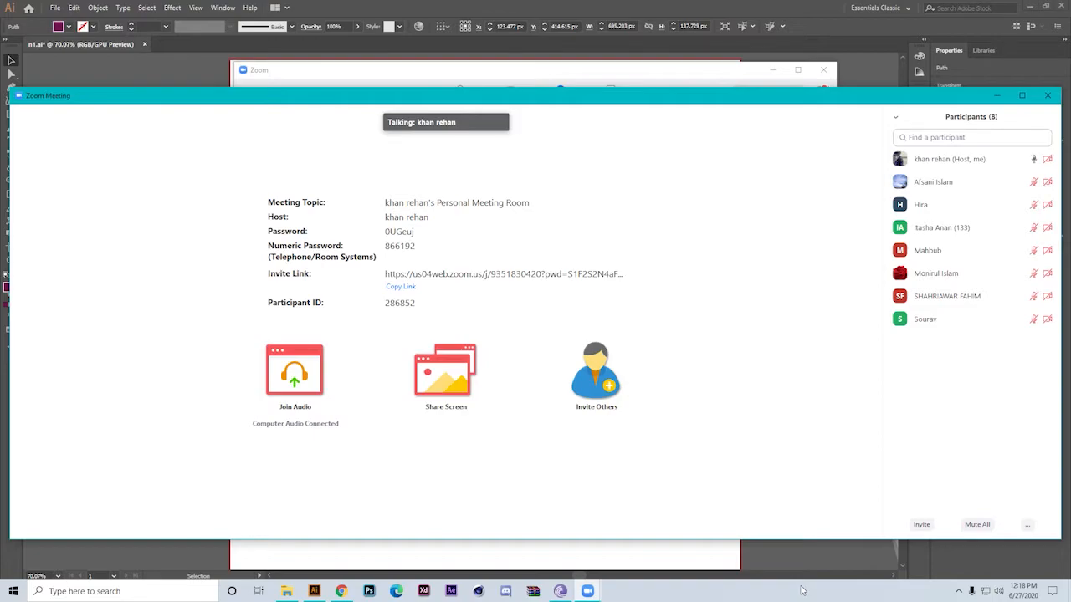
# Start the webcam video in the Zoom meeting and minimize both the meeting window and the main Zoom window
pyautogui.moveTo(452, 509)
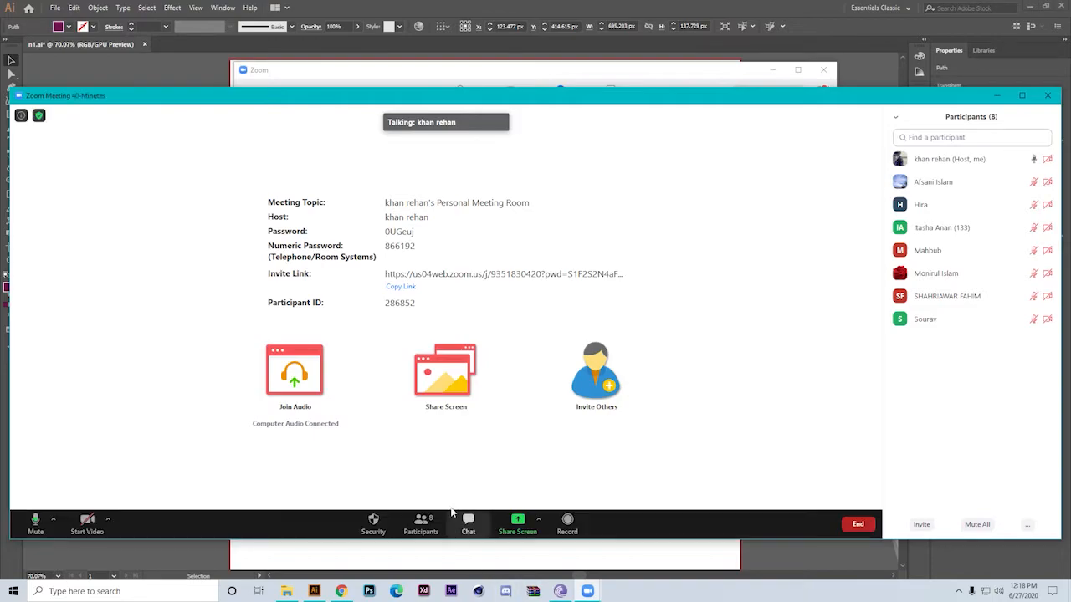
pyautogui.click(87, 520)
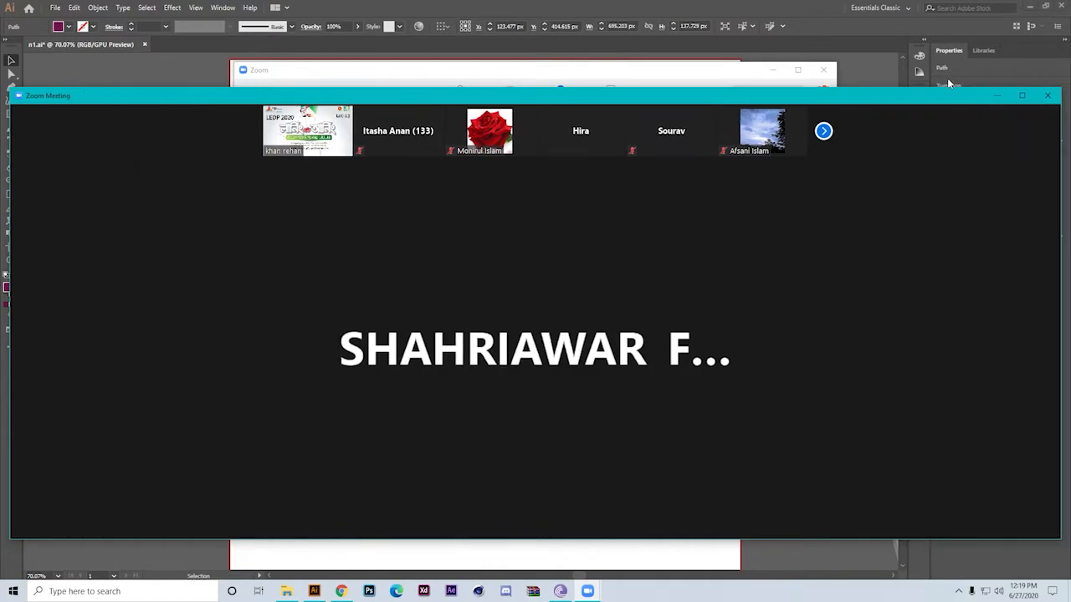
pyautogui.click(997, 95)
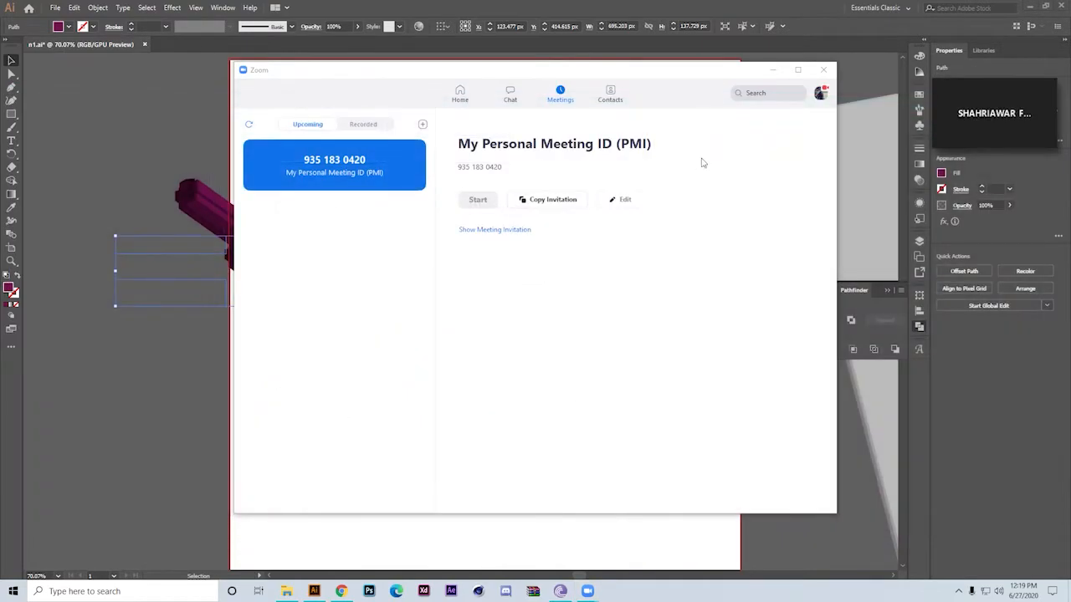
pyautogui.click(772, 69)
# Bring the extruded shape back onto the artboard at about X 534 px, Y 374 px and look at the Distort & Transform effects
pyautogui.moveTo(368, 264); pyautogui.dragTo(692, 195)
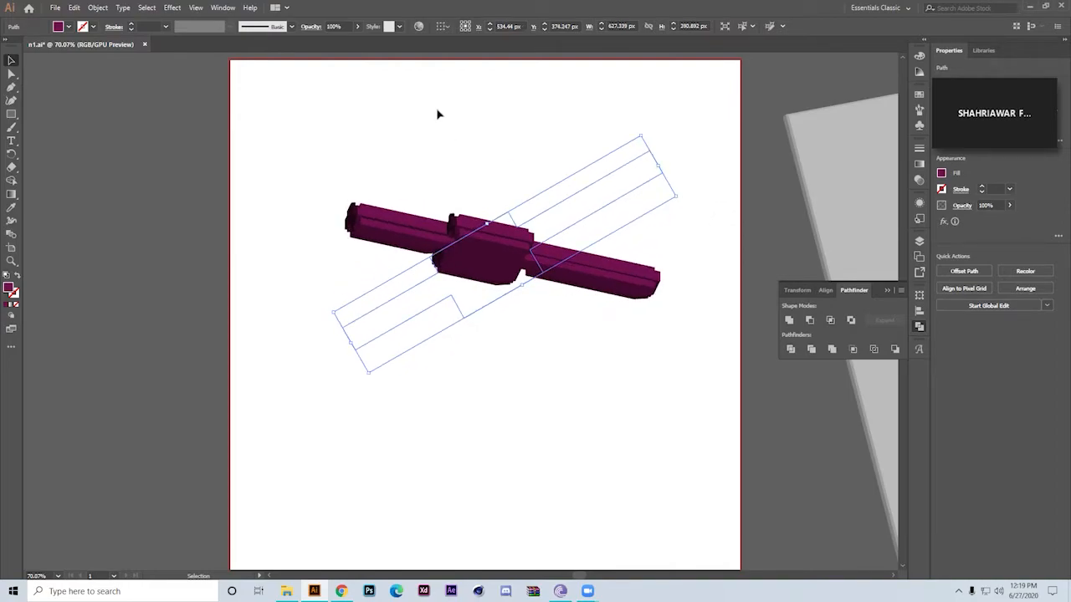
pyautogui.click(172, 8)
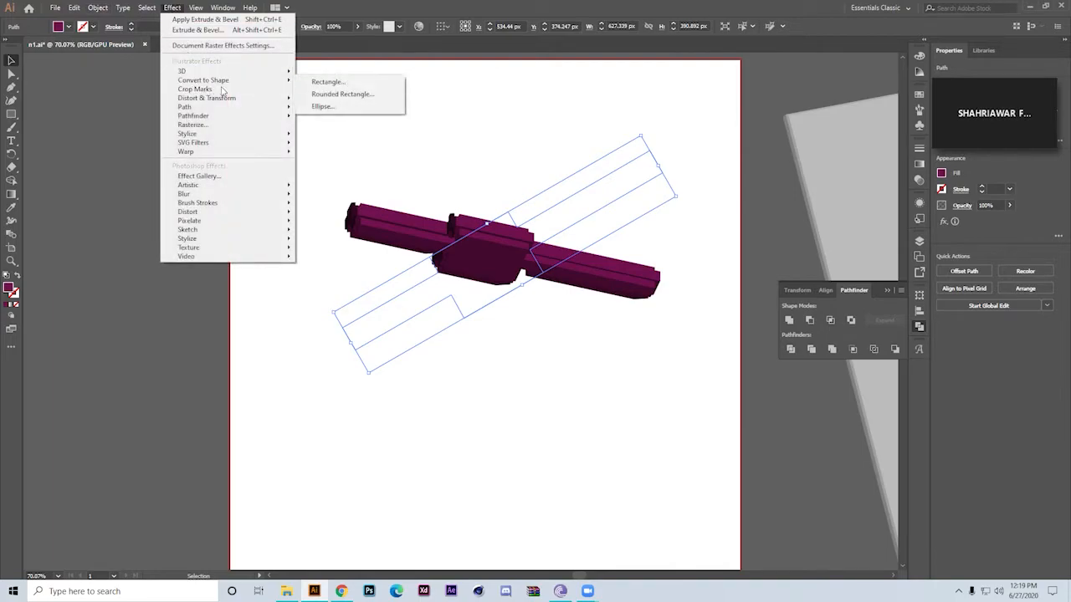
pyautogui.moveTo(231, 100)
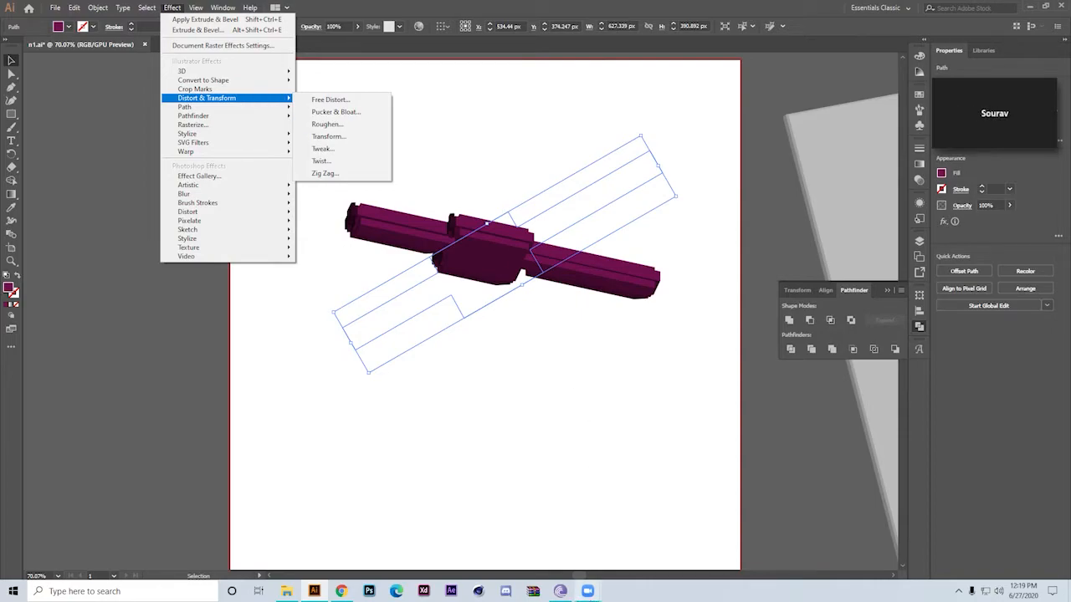
# Restore the Zoom meeting window and share the entire screen with the participants
pyautogui.click(591, 595)
pyautogui.click(621, 554)
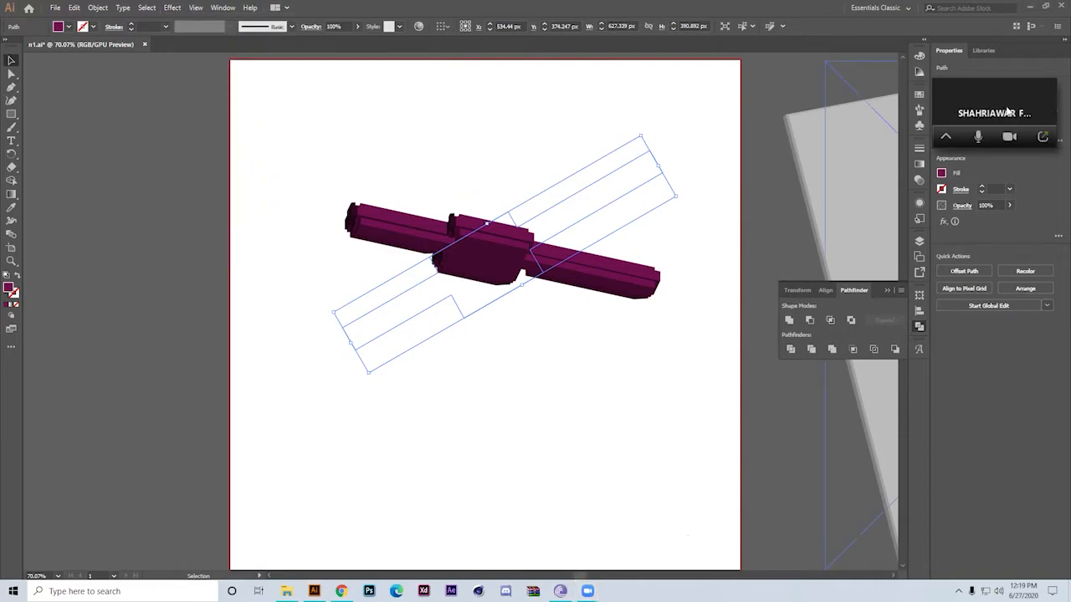
pyautogui.click(1043, 137)
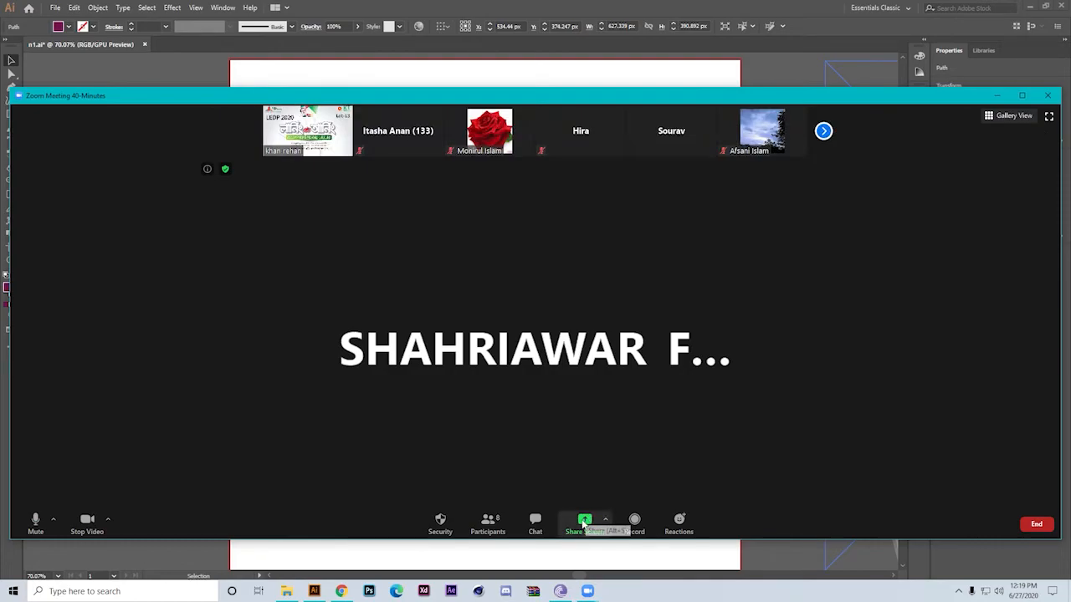
pyautogui.click(585, 523)
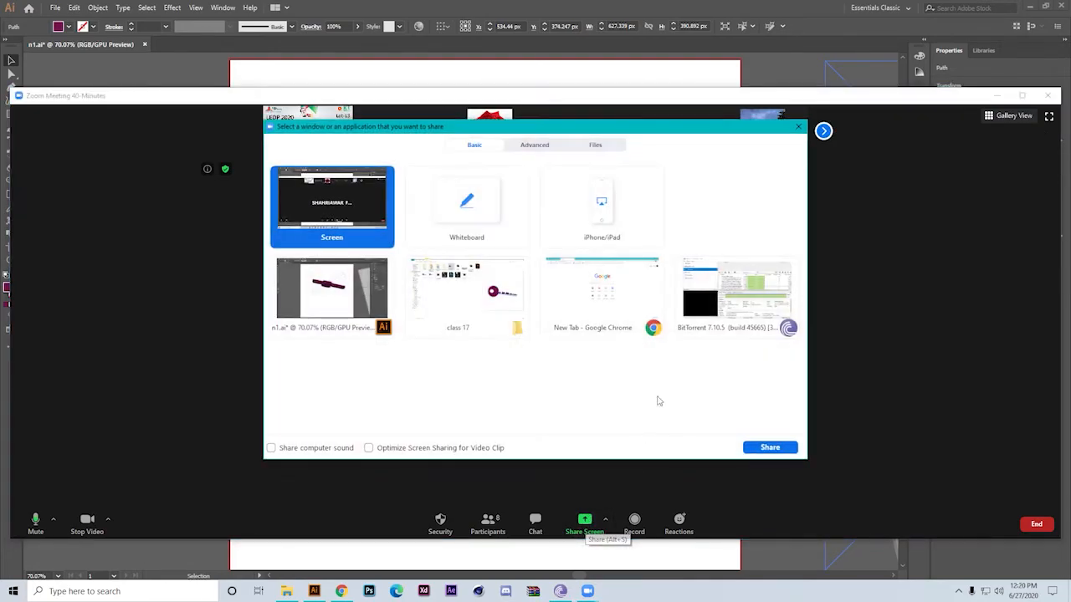
pyautogui.doubleClick(351, 222)
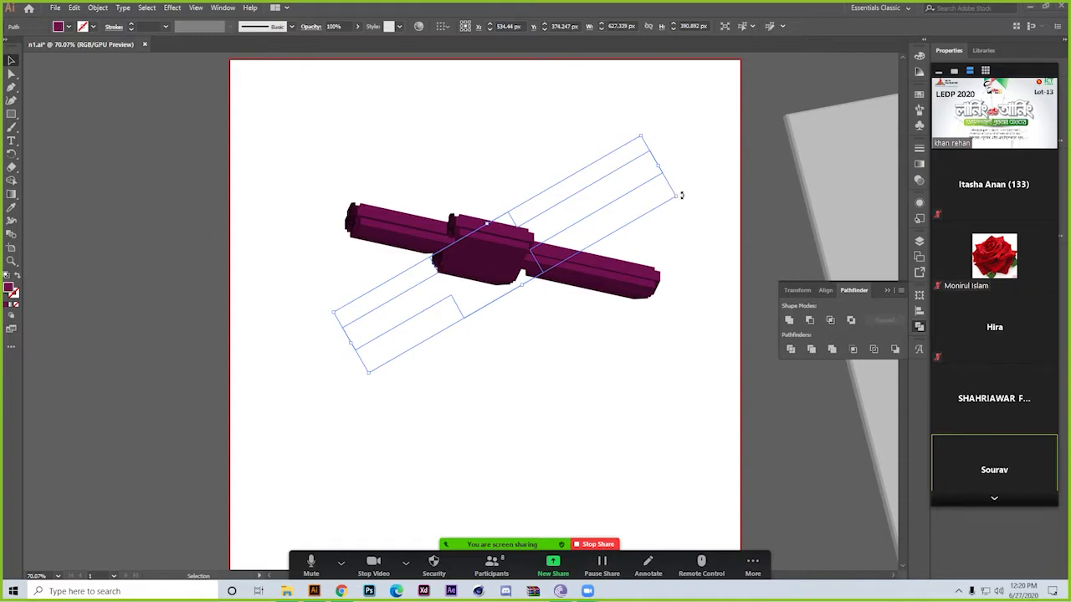
# Rotate the extruded shape on the artboard until its path outline stands nearly upright
pyautogui.moveTo(643, 124); pyautogui.dragTo(488, 141)
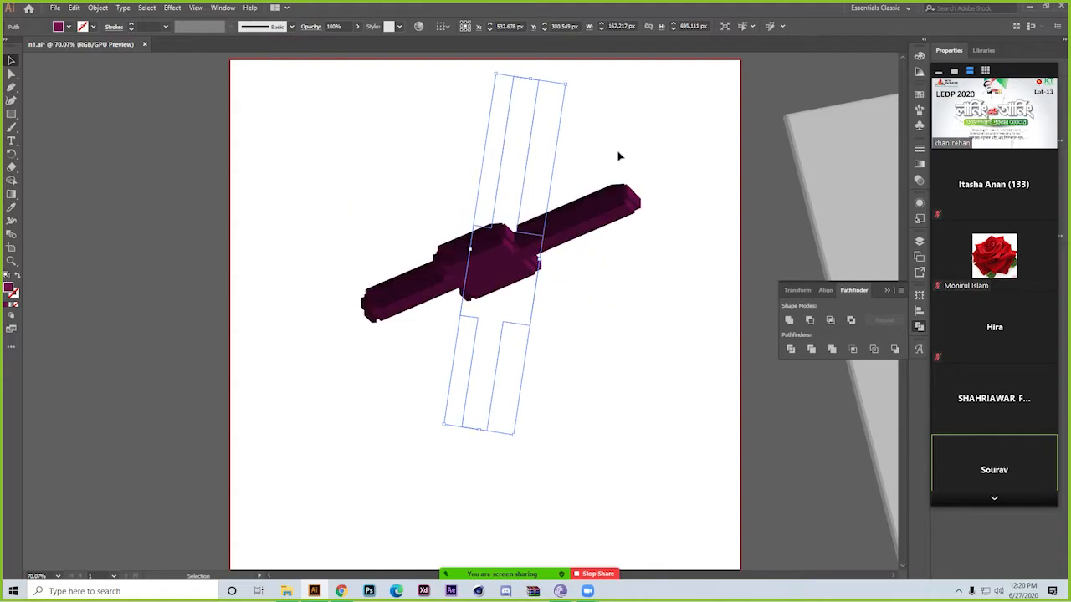
# Review the SVG Filters and Stylize effects, the view commands and the available workspaces, and deselect the shape
pyautogui.click(223, 8)
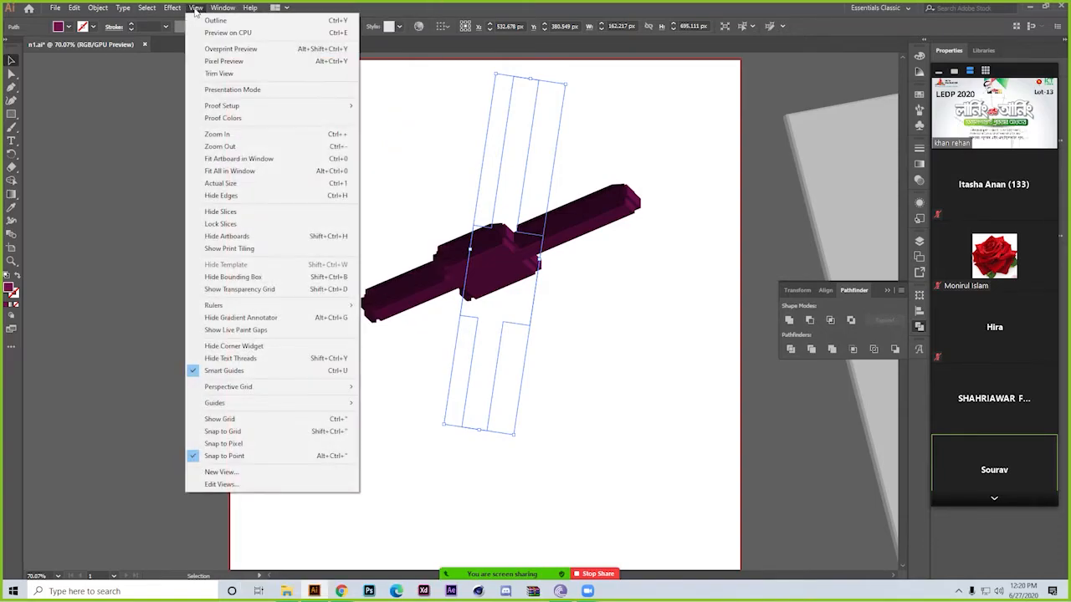
pyautogui.moveTo(172, 7)
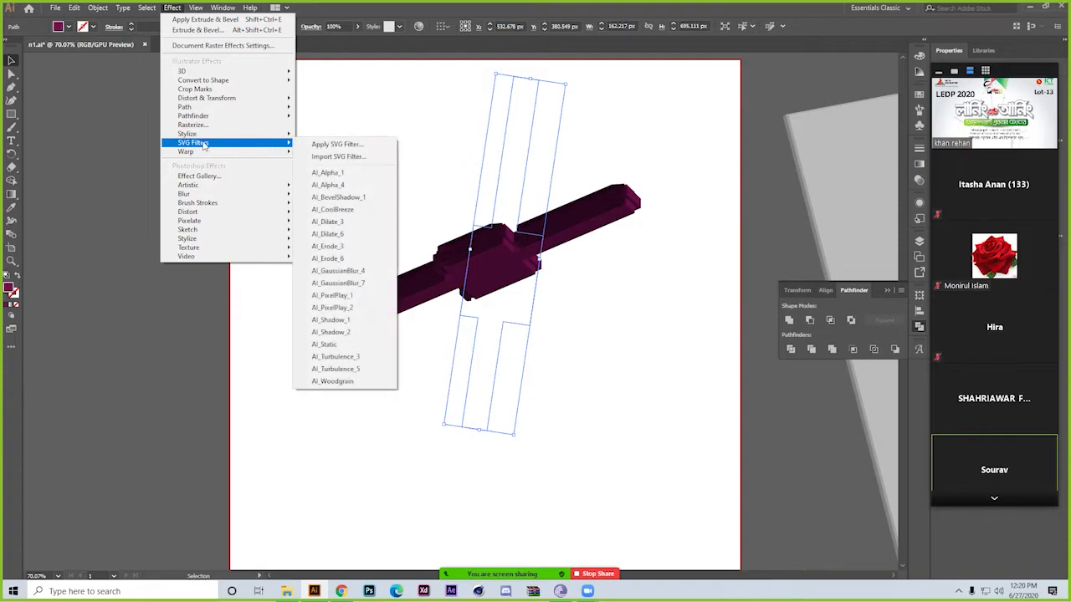
pyautogui.moveTo(206, 137)
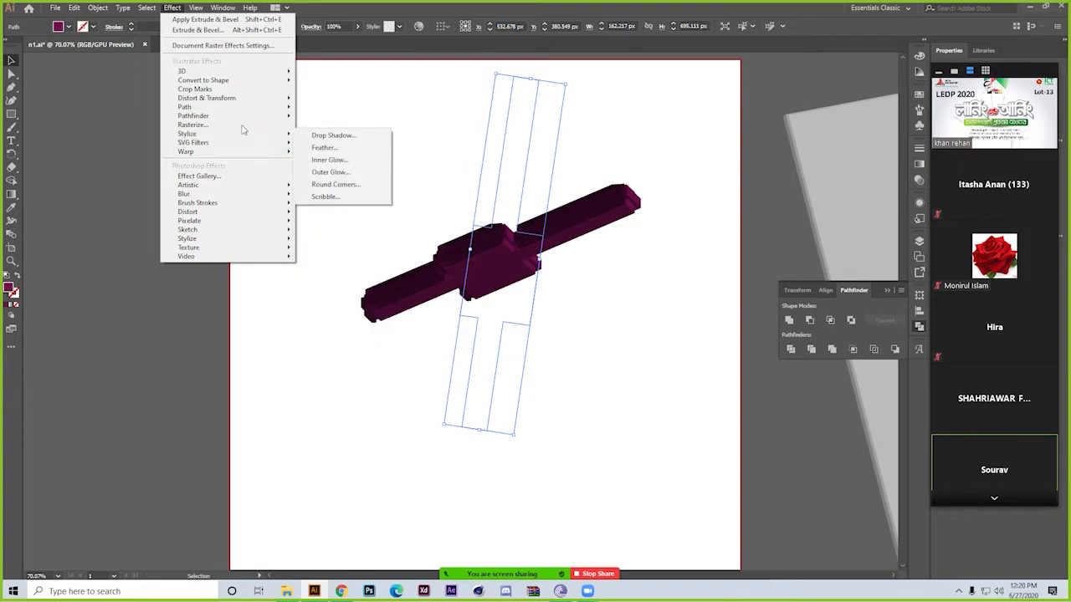
pyautogui.moveTo(246, 123)
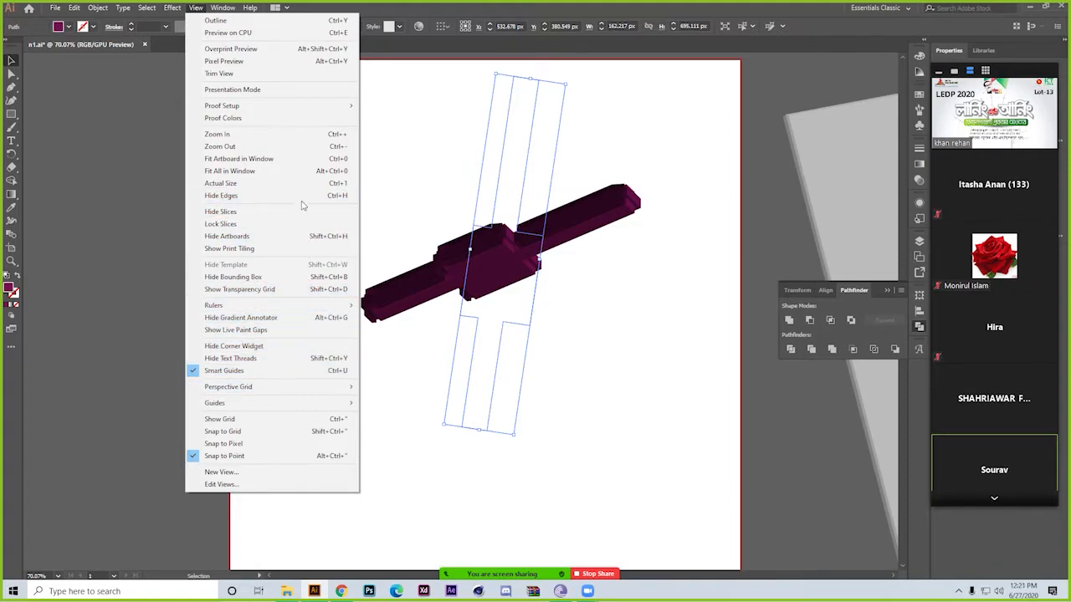
pyautogui.moveTo(222, 7)
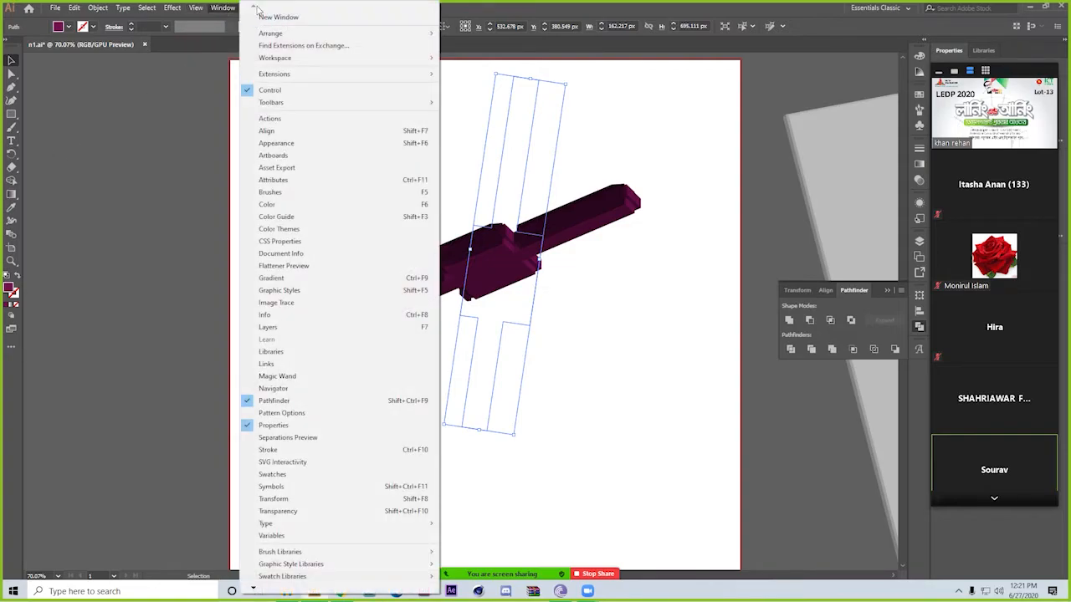
pyautogui.moveTo(254, 591)
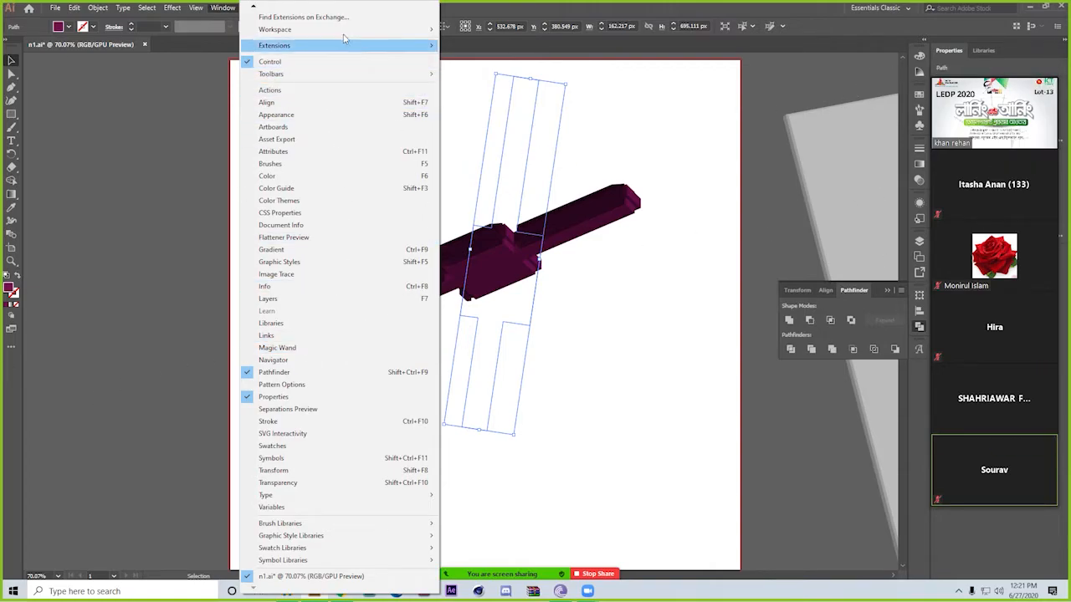
pyautogui.moveTo(320, 32)
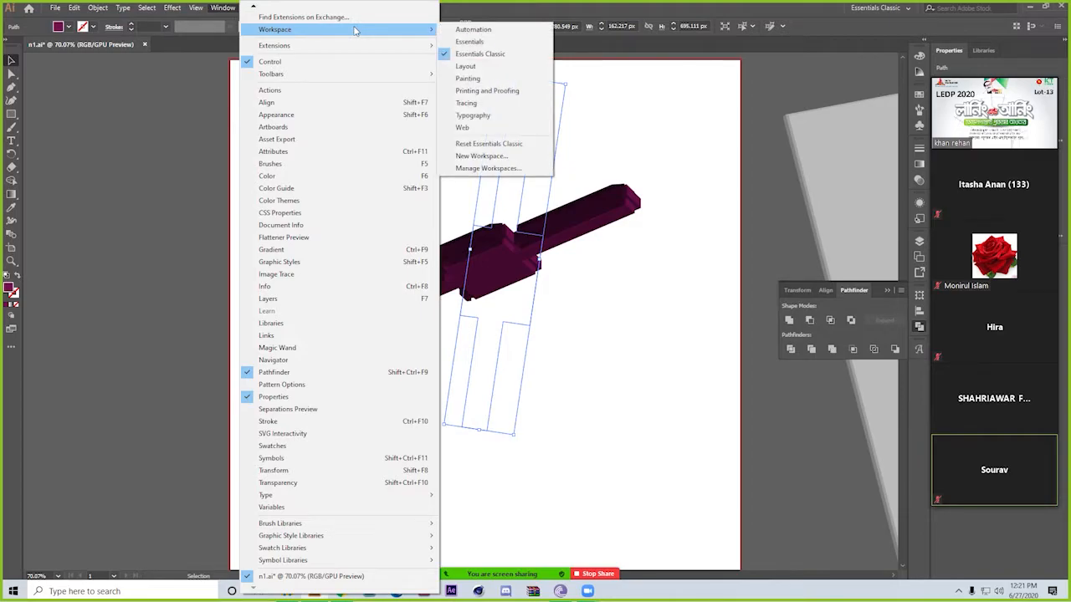
pyautogui.click(148, 130)
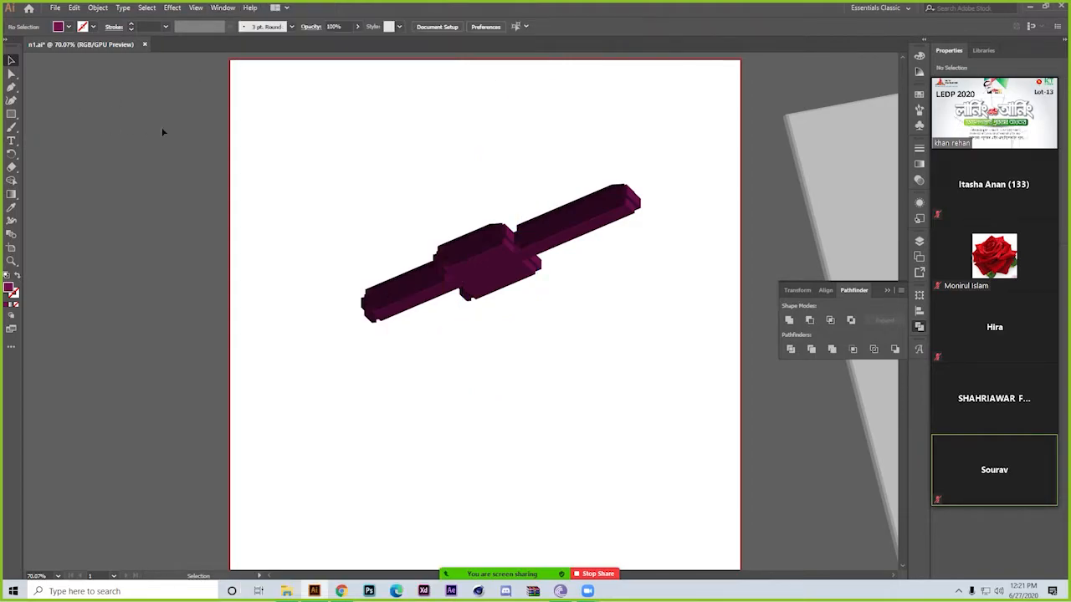
# Collapse the Zoom participant videos so only the active speaker label remains
pyautogui.moveTo(1053, 66)
pyautogui.click(954, 72)
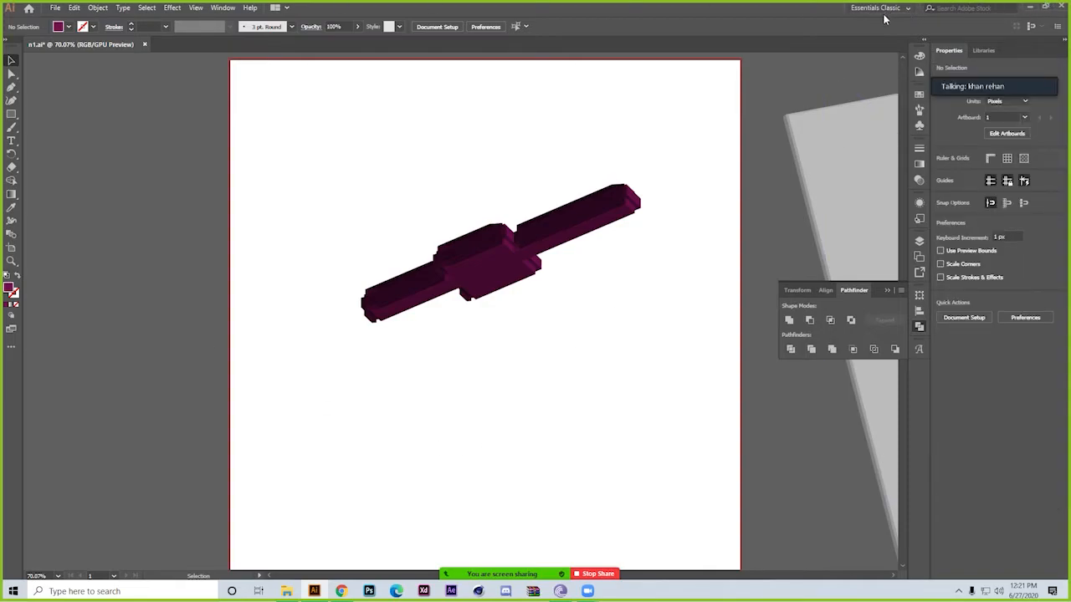
# Switch to the Printing and Proofing workspace and inspect its panels
pyautogui.click(220, 7)
pyautogui.moveTo(396, 31)
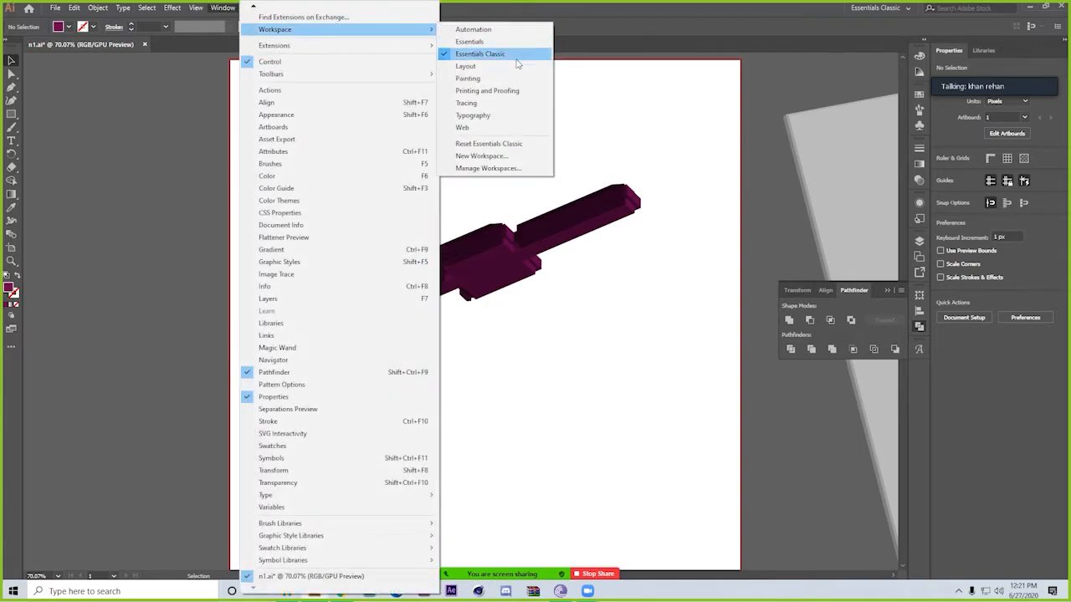
pyautogui.click(532, 94)
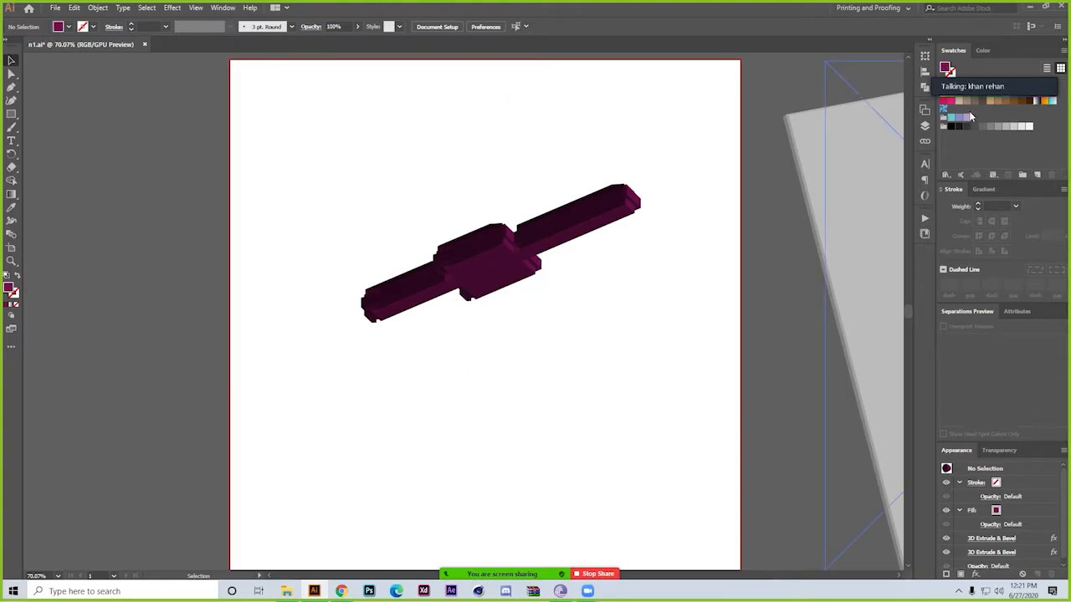
pyautogui.moveTo(972, 79)
pyautogui.scroll(-1, 1002, 526)
pyautogui.scroll(1, 1002, 525)
# Try the Web, Typography and Automation workspaces one after another
pyautogui.click(224, 8)
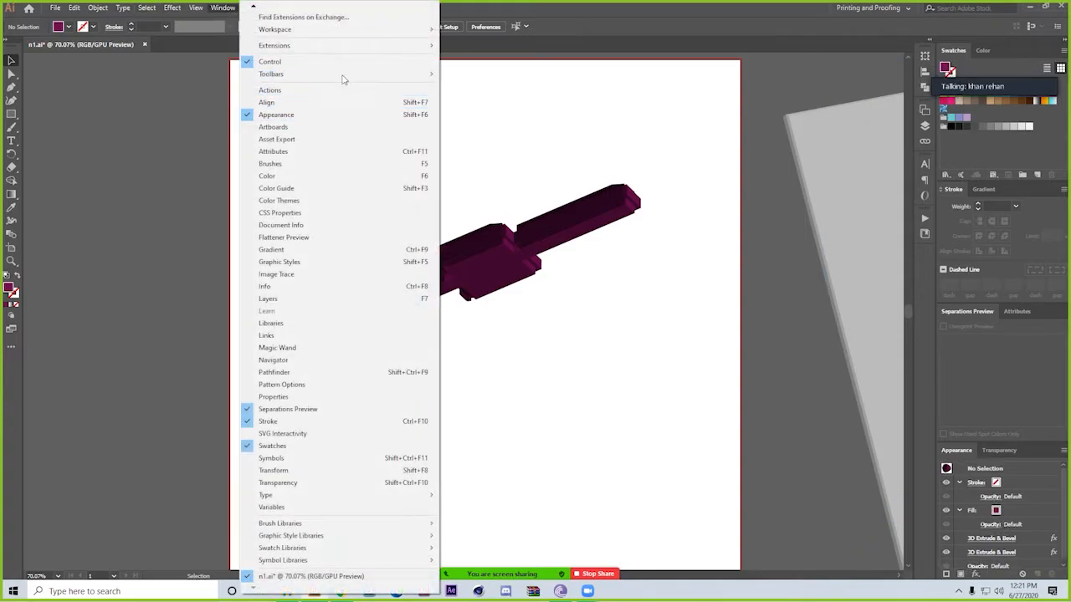
pyautogui.moveTo(426, 29)
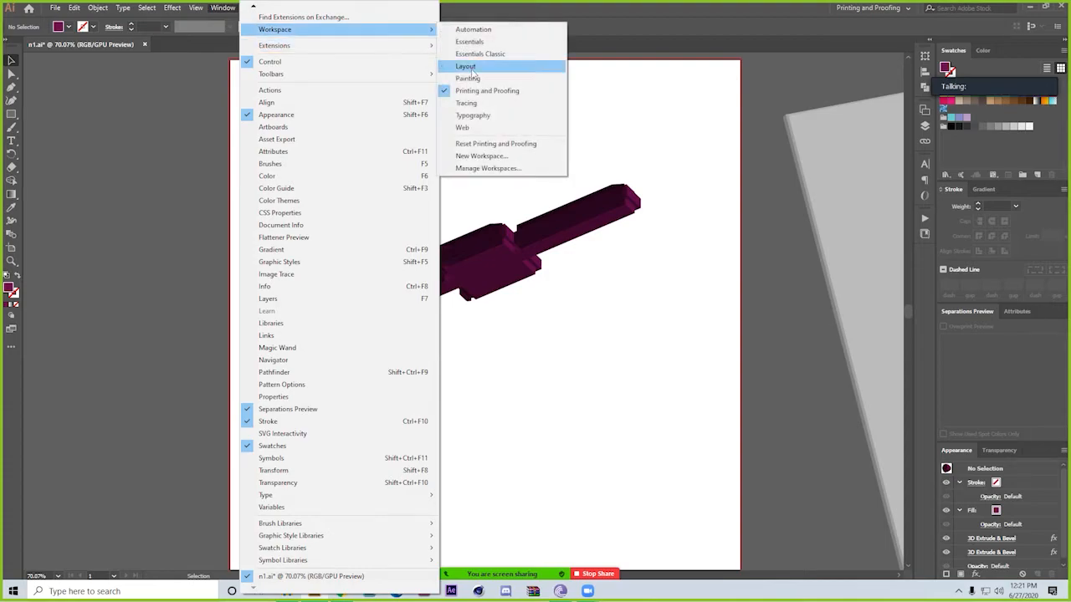
pyautogui.click(490, 127)
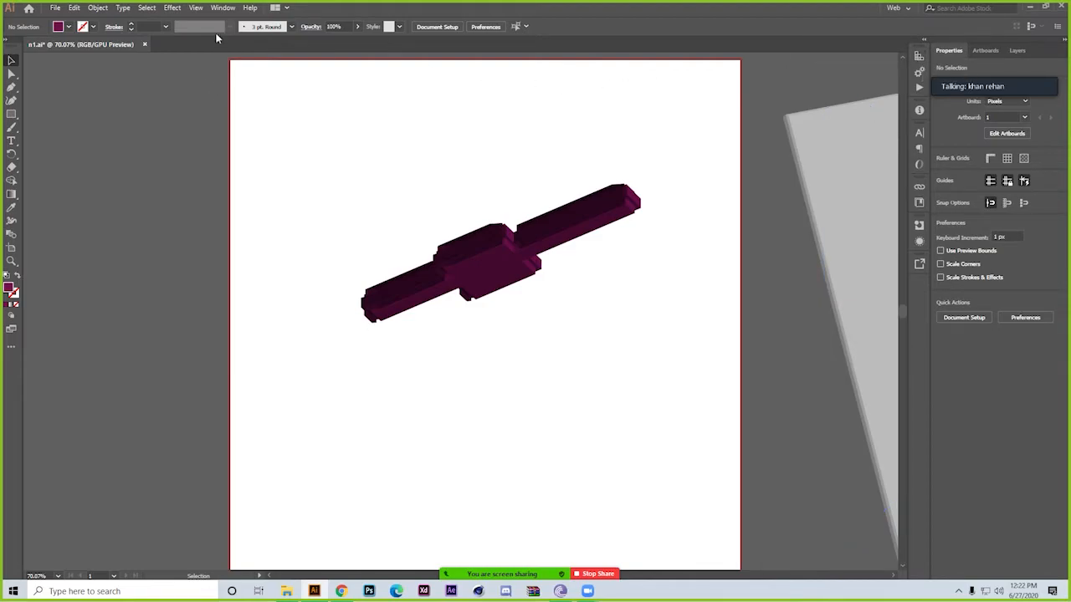
pyautogui.click(910, 9)
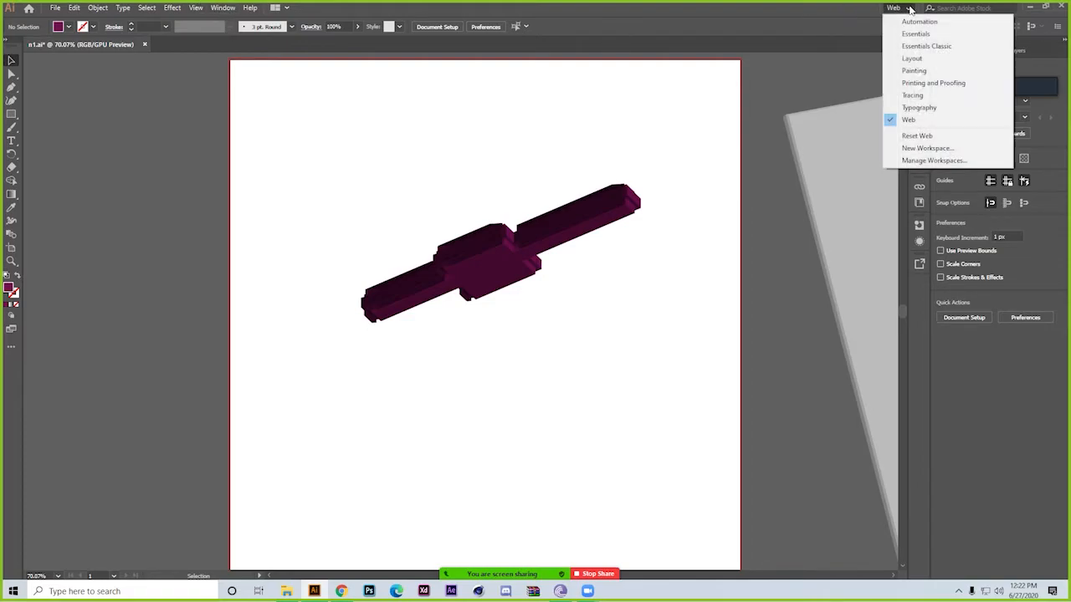
pyautogui.click(920, 109)
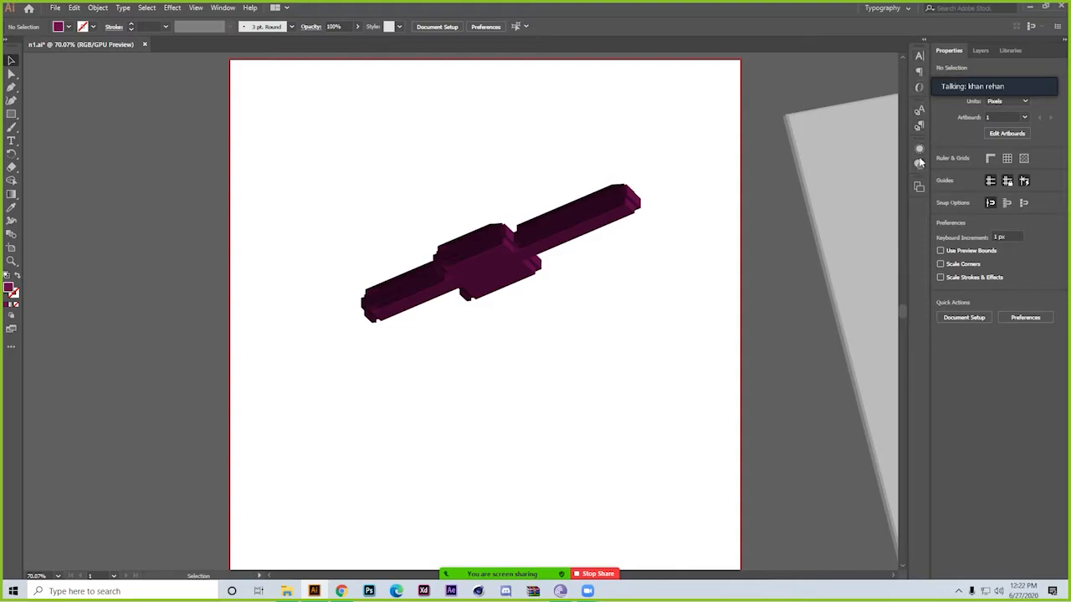
pyautogui.click(899, 8)
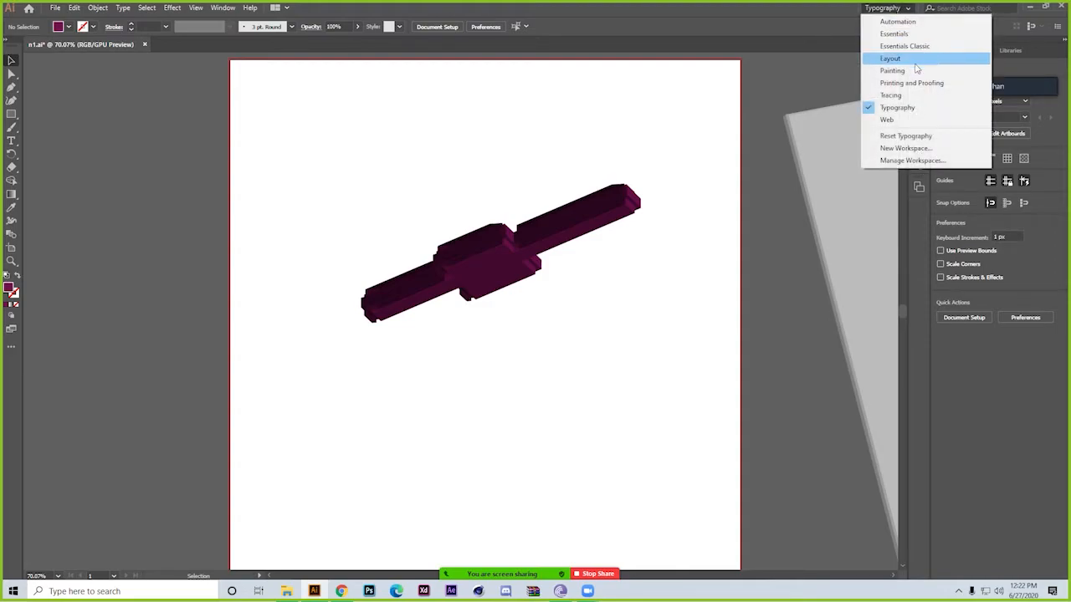
pyautogui.click(896, 21)
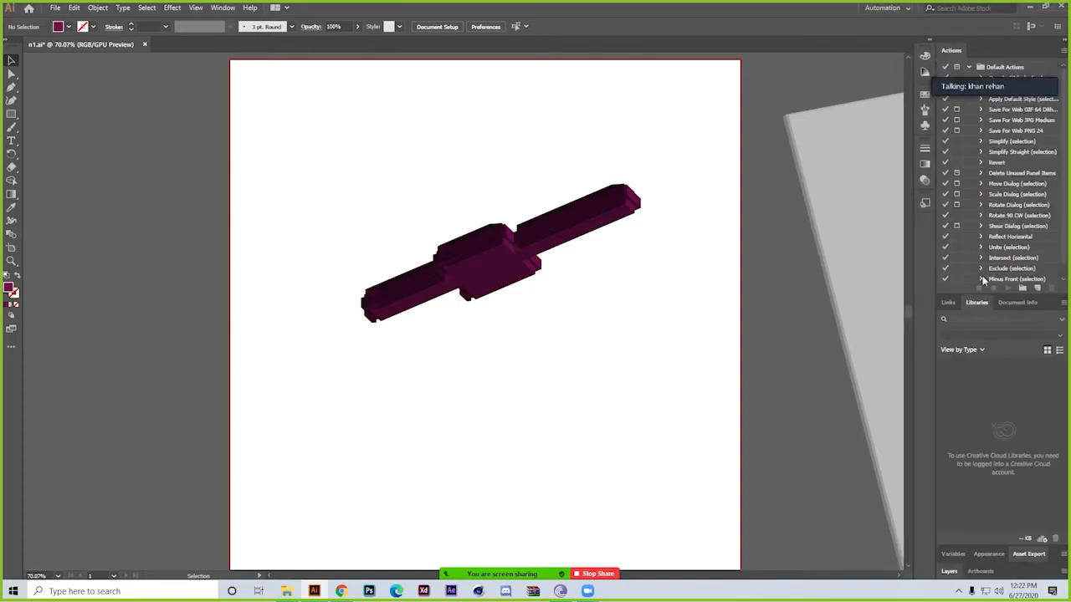
# Compare the Essentials Classic and Essentials workspaces, ending with Essentials Classic active
pyautogui.click(903, 10)
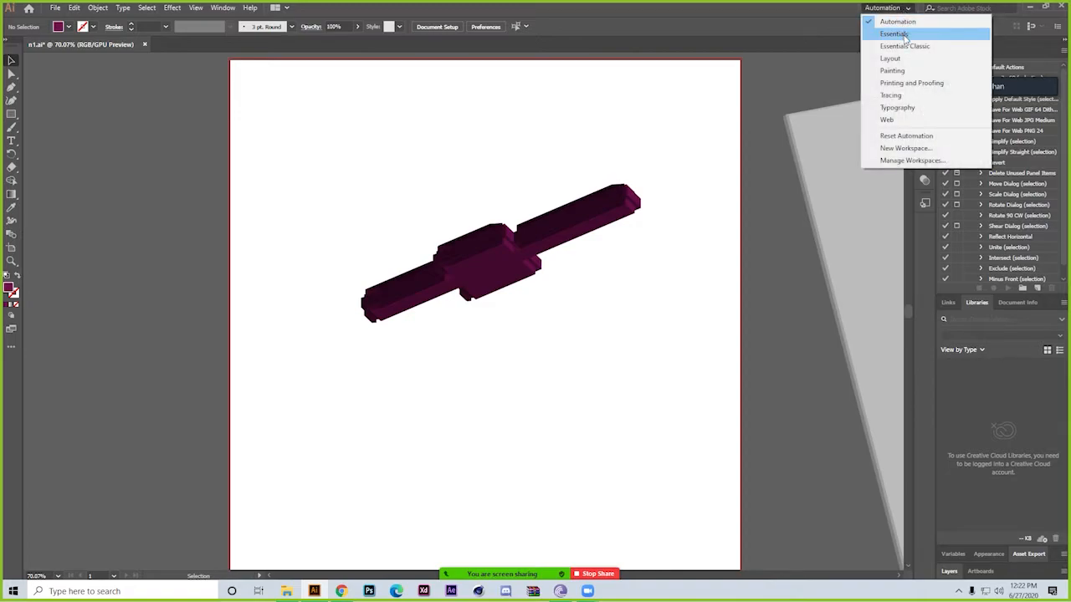
pyautogui.click(903, 46)
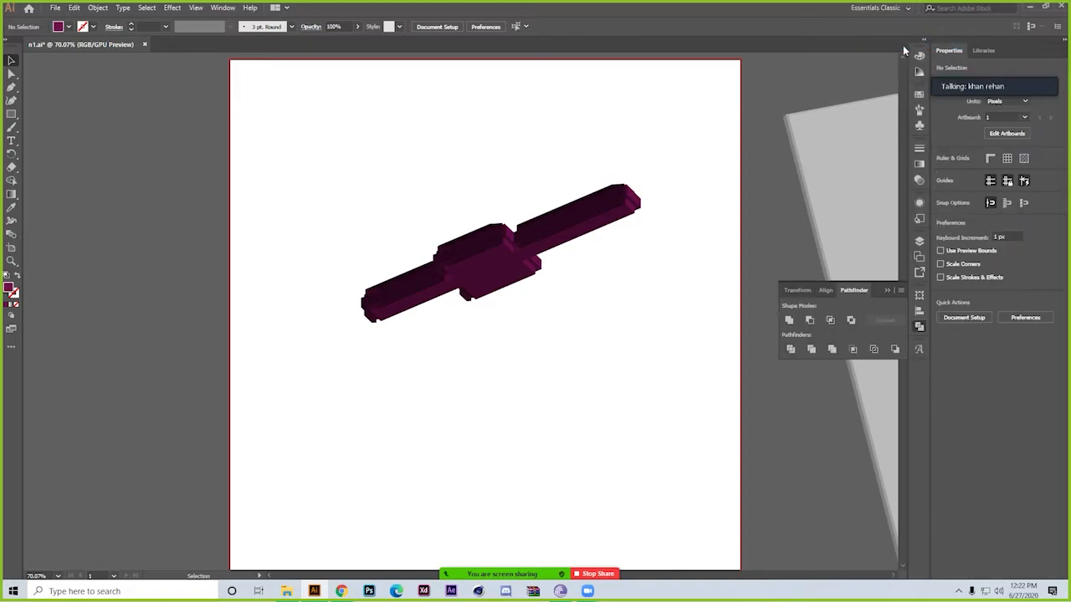
pyautogui.click(879, 8)
pyautogui.click(872, 31)
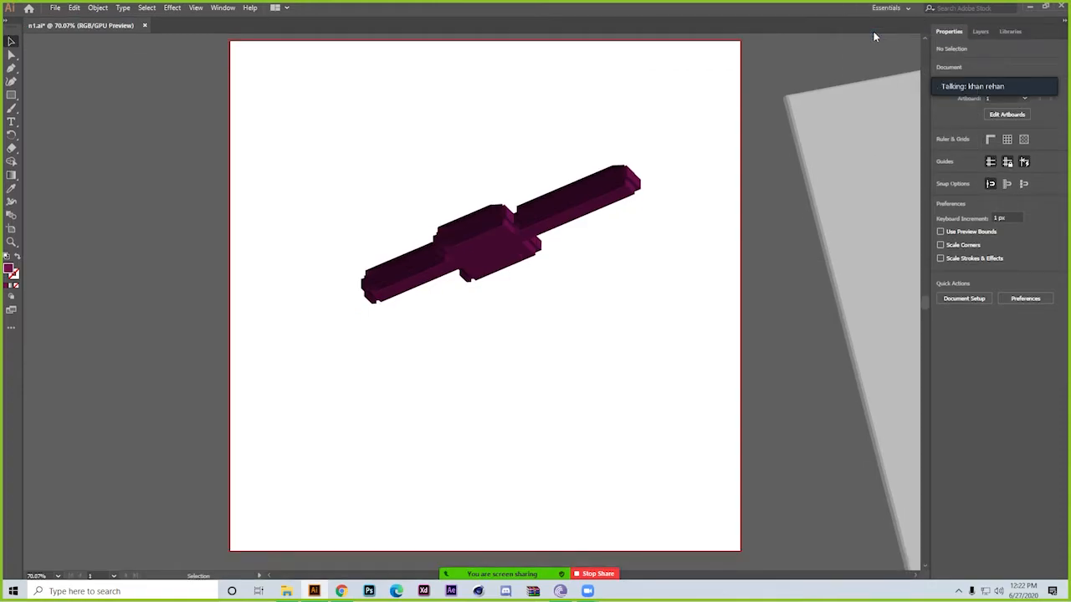
pyautogui.click(888, 7)
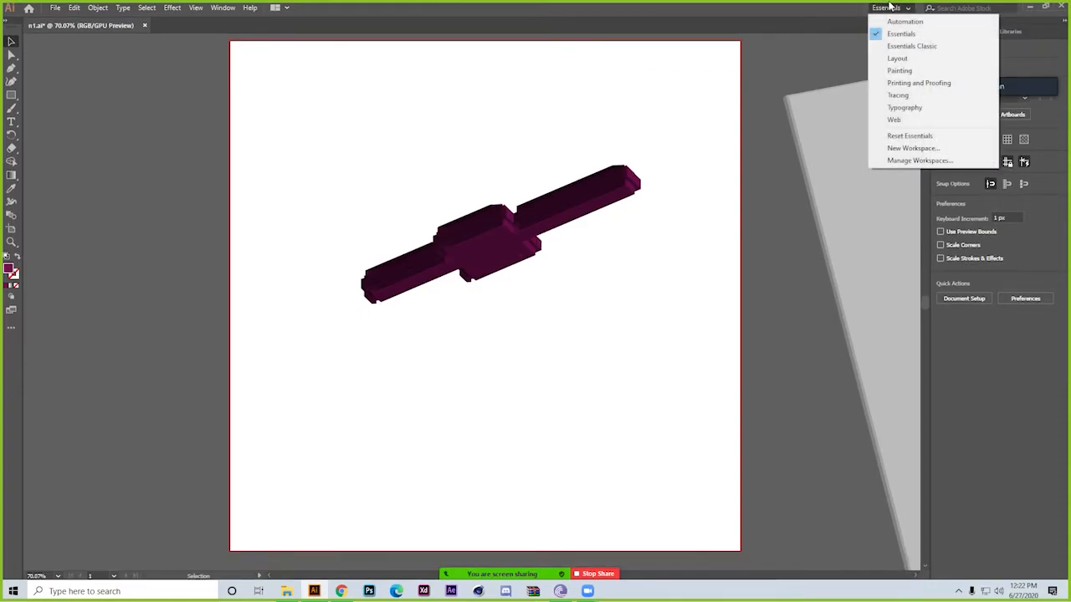
pyautogui.click(915, 47)
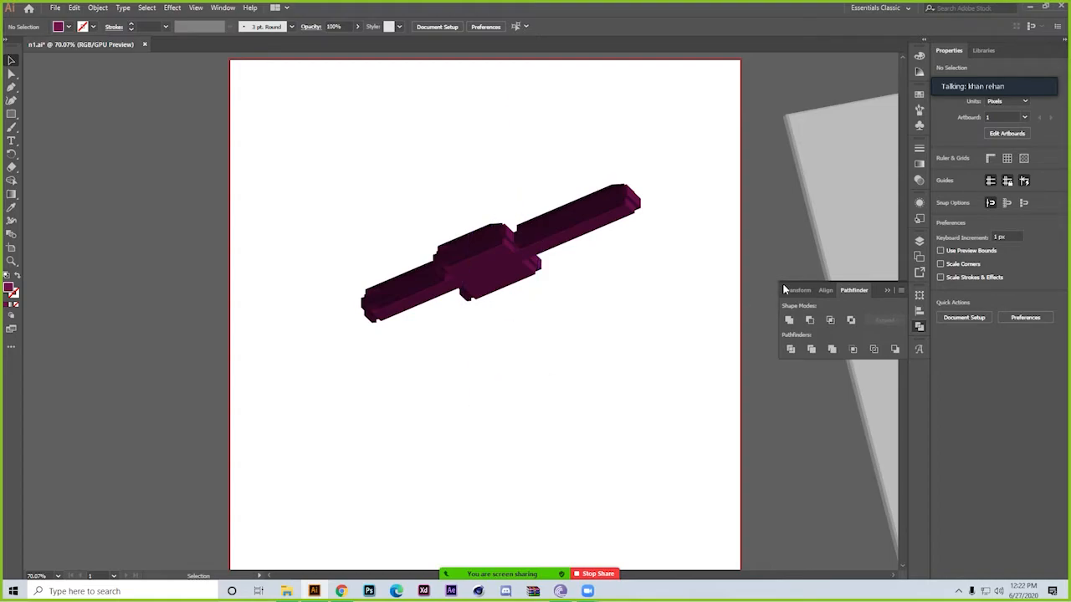
# Collapse the expanded Pathfinder panel and show the available Help commands
pyautogui.click(884, 291)
pyautogui.click(250, 8)
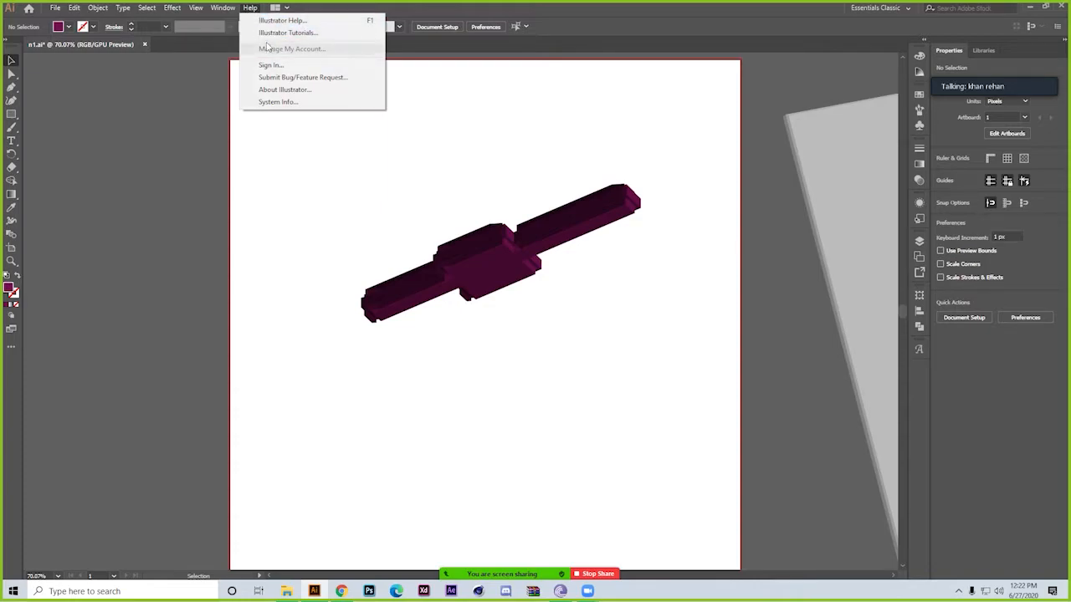
# Try the Tile All in Grid document arrangement and return to the single-document arrangement
pyautogui.click(284, 9)
pyautogui.click(285, 9)
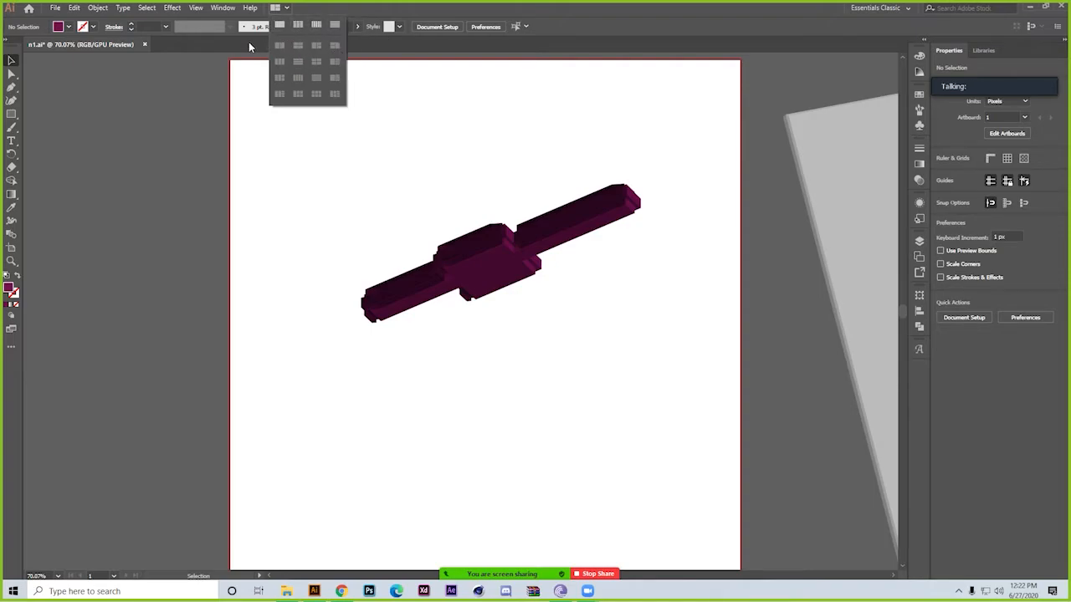
pyautogui.click(295, 25)
pyautogui.moveTo(115, 298); pyautogui.dragTo(797, 332)
pyautogui.moveTo(618, 256); pyautogui.dragTo(246, 358)
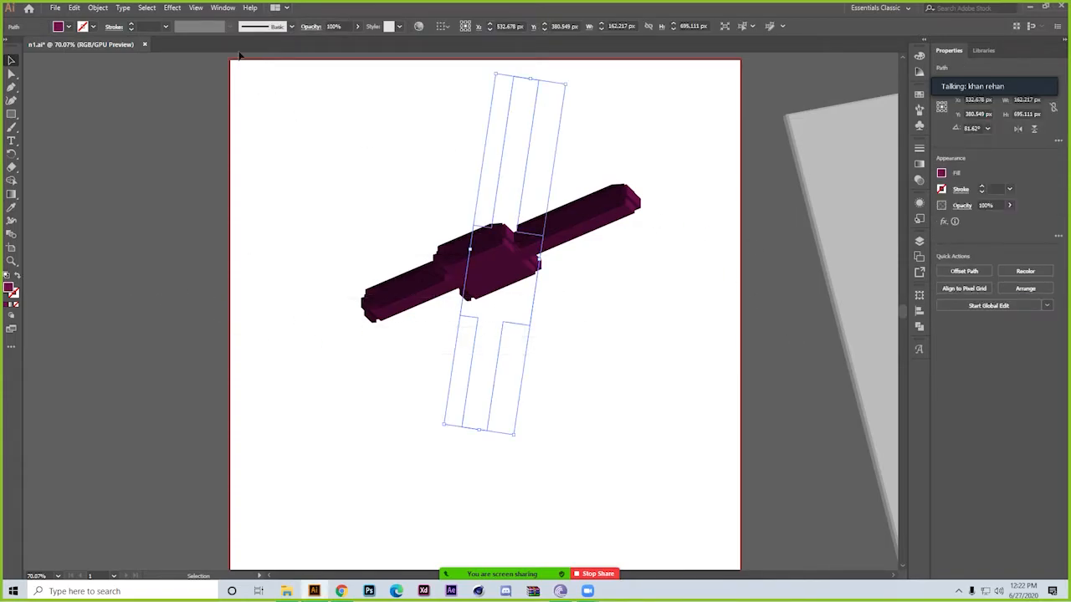
pyautogui.click(284, 8)
pyautogui.click(281, 25)
pyautogui.click(141, 267)
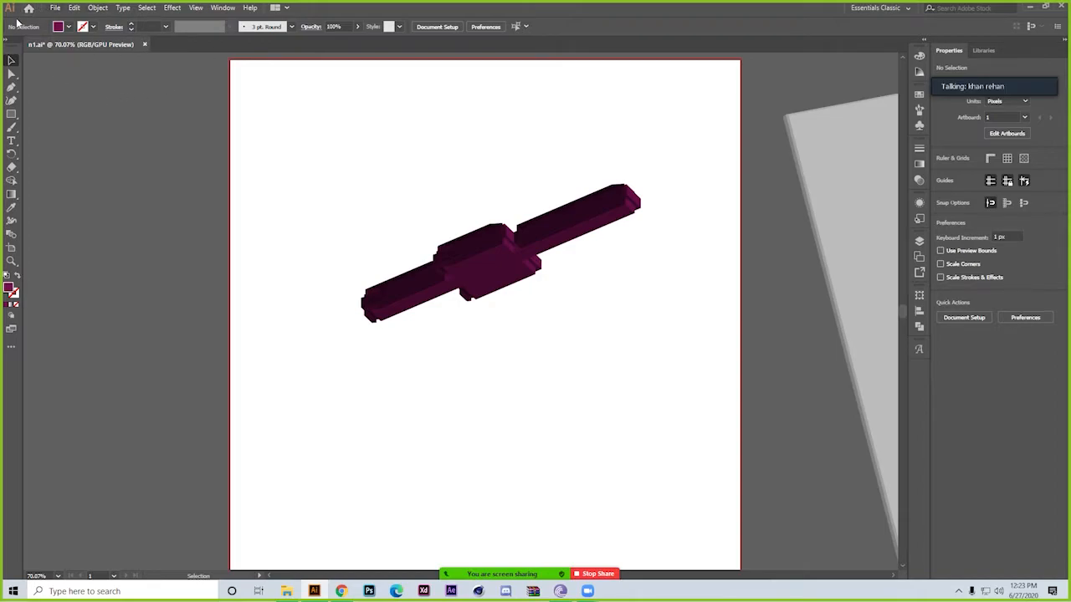
# Delete the purple extruded 3D shape from the artboard and review the File commands
pyautogui.click(497, 245)
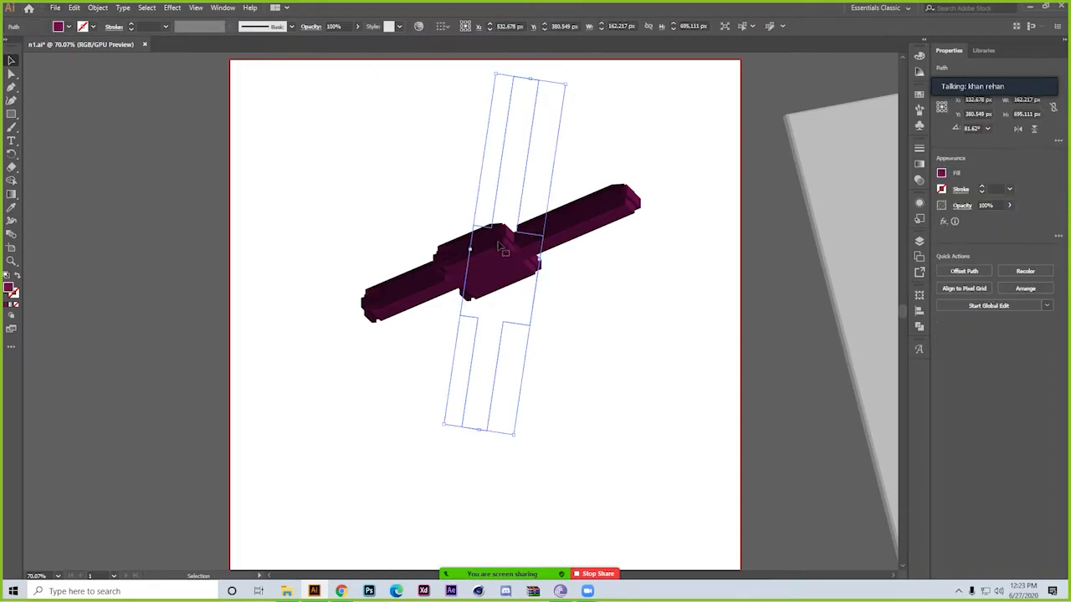
pyautogui.press('Delete')
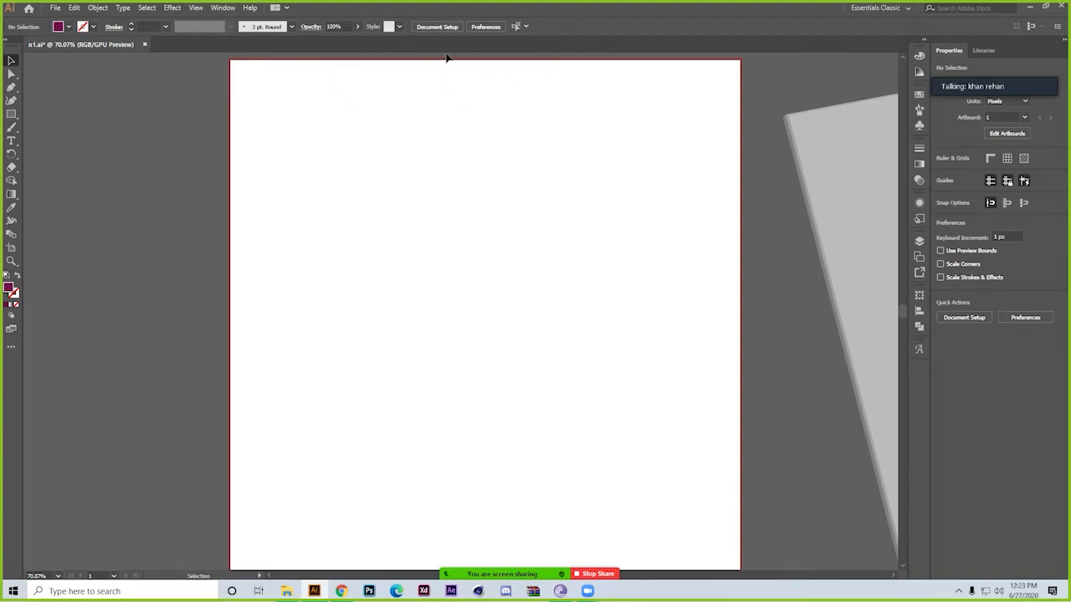
pyautogui.click(55, 8)
pyautogui.moveTo(75, 8)
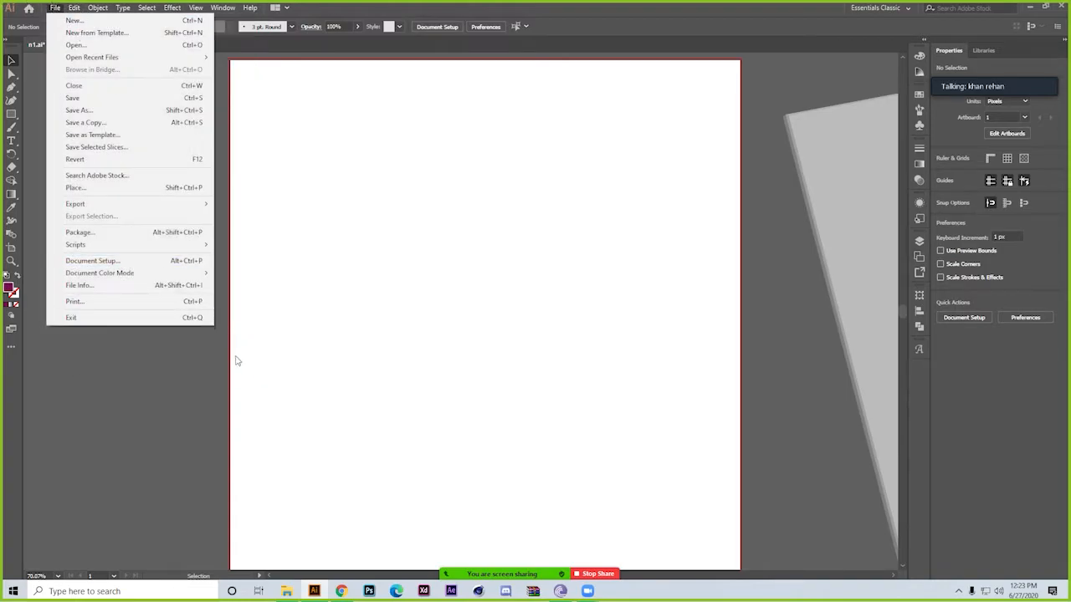
pyautogui.click(330, 313)
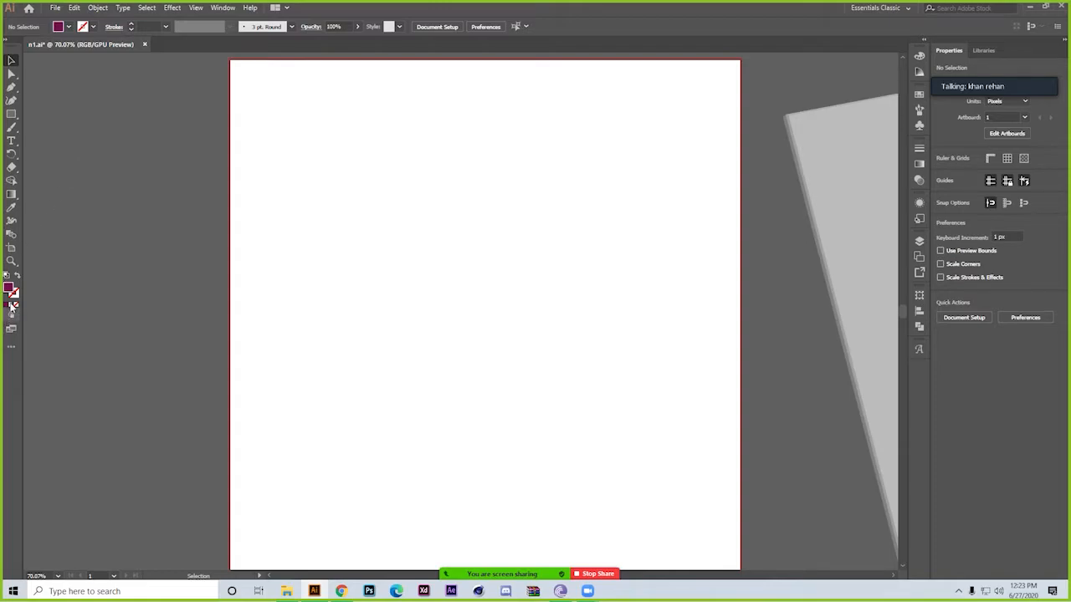
# Inspect the fill swatches and their options, and preview a bright pink fill in the Color Picker without applying it
pyautogui.click(69, 27)
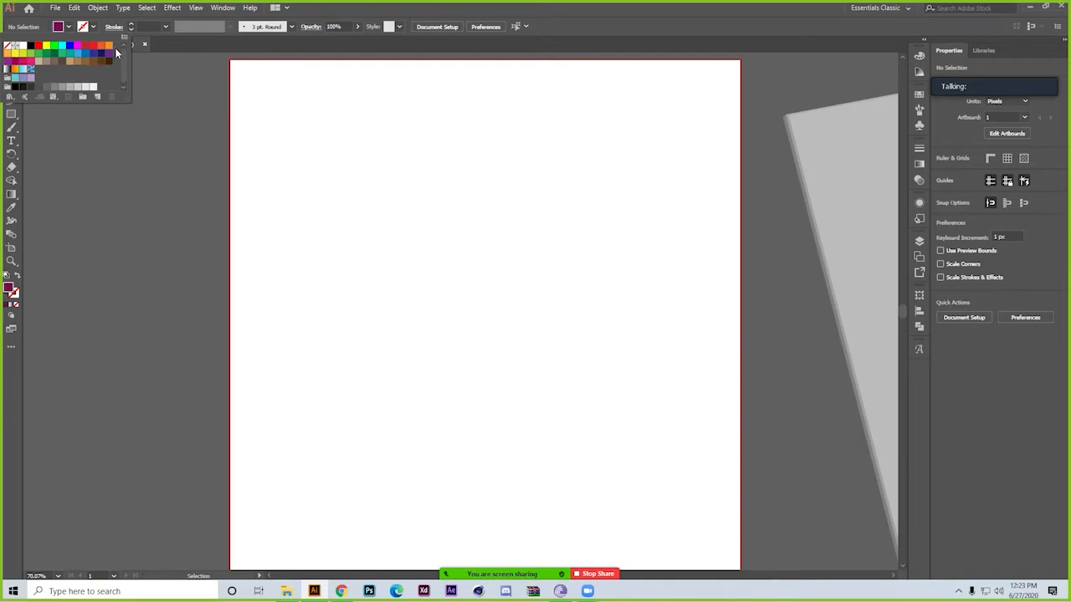
pyautogui.doubleClick(8, 288)
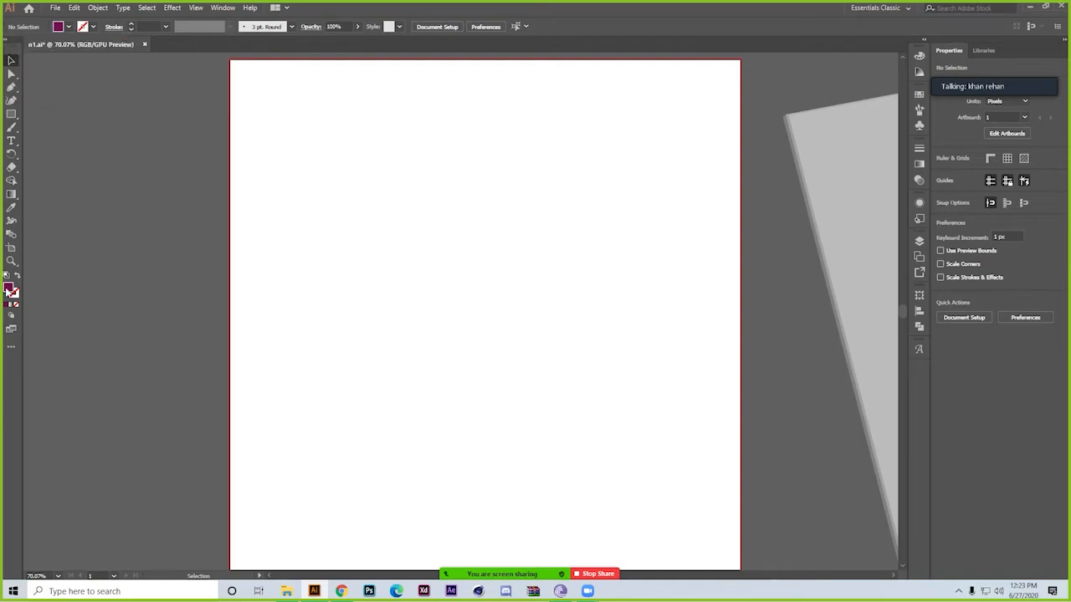
pyautogui.moveTo(648, 196); pyautogui.dragTo(716, 157)
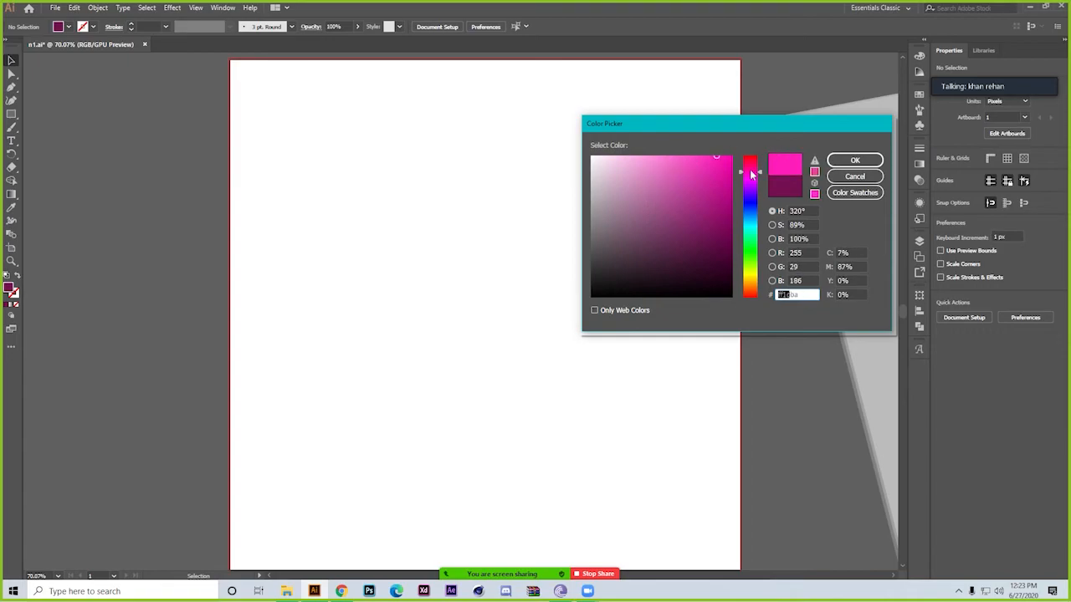
pyautogui.click(854, 176)
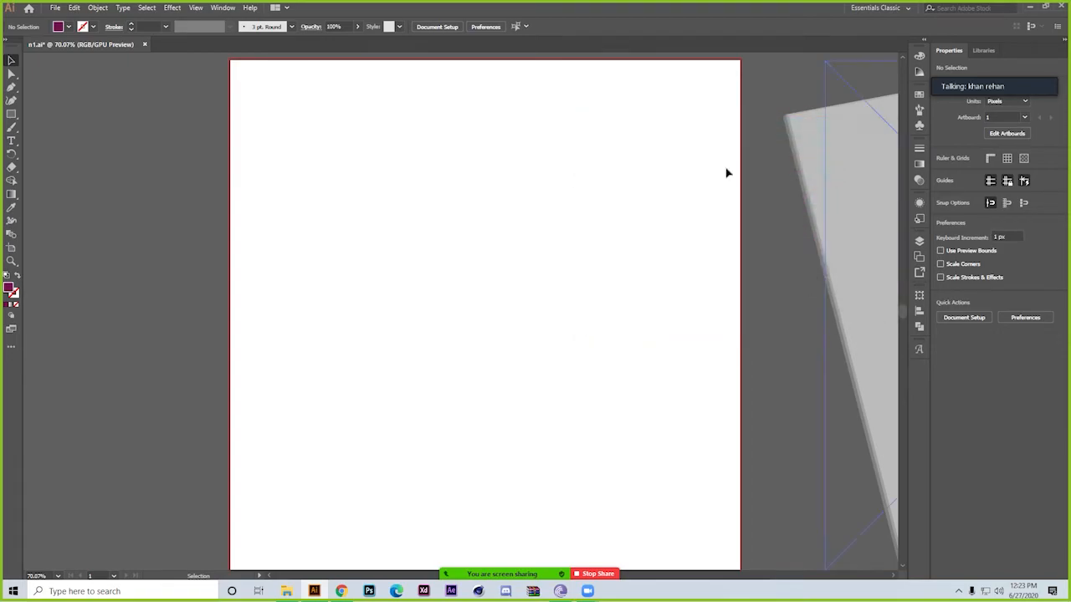
pyautogui.click(70, 27)
pyautogui.click(124, 36)
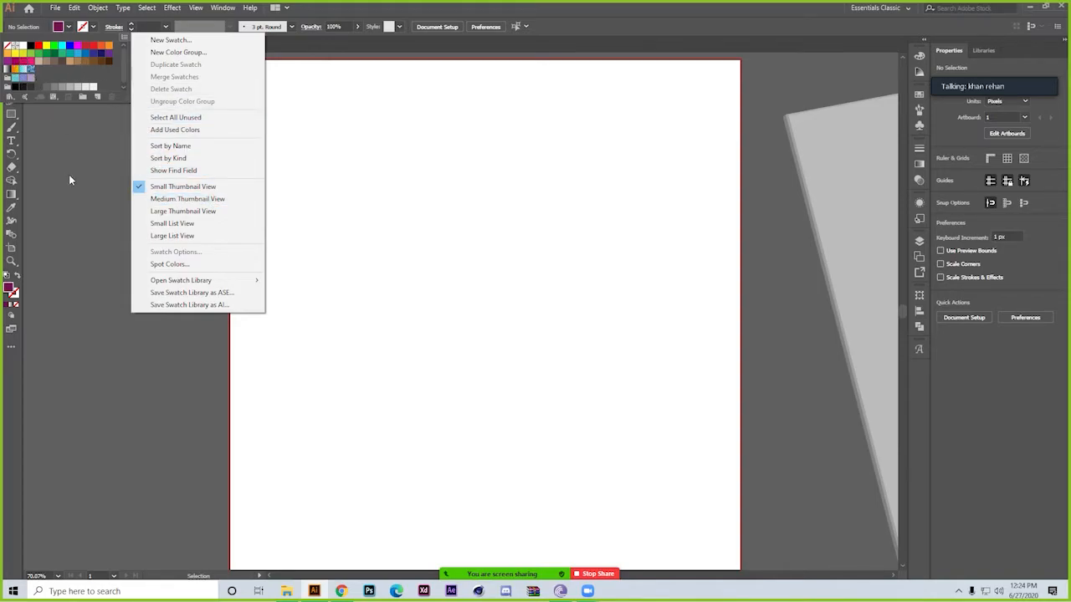
pyautogui.click(114, 174)
# Undock the toolbar over the artboard, try docking it beside the panel icons, and return it to its original place
pyautogui.moveTo(17, 52); pyautogui.dragTo(677, 154)
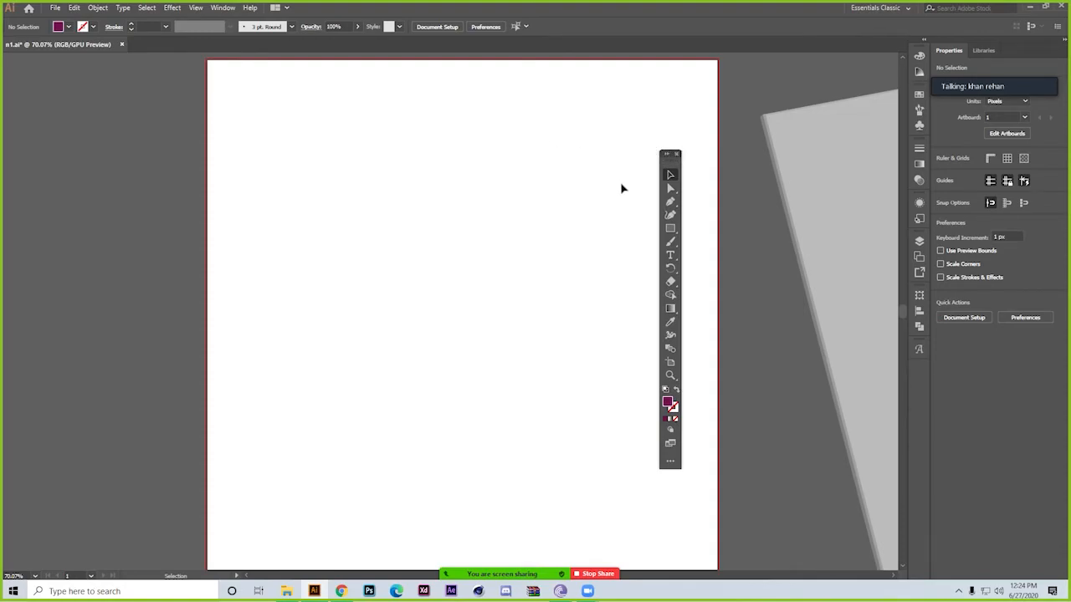
pyautogui.moveTo(675, 155); pyautogui.dragTo(906, 367)
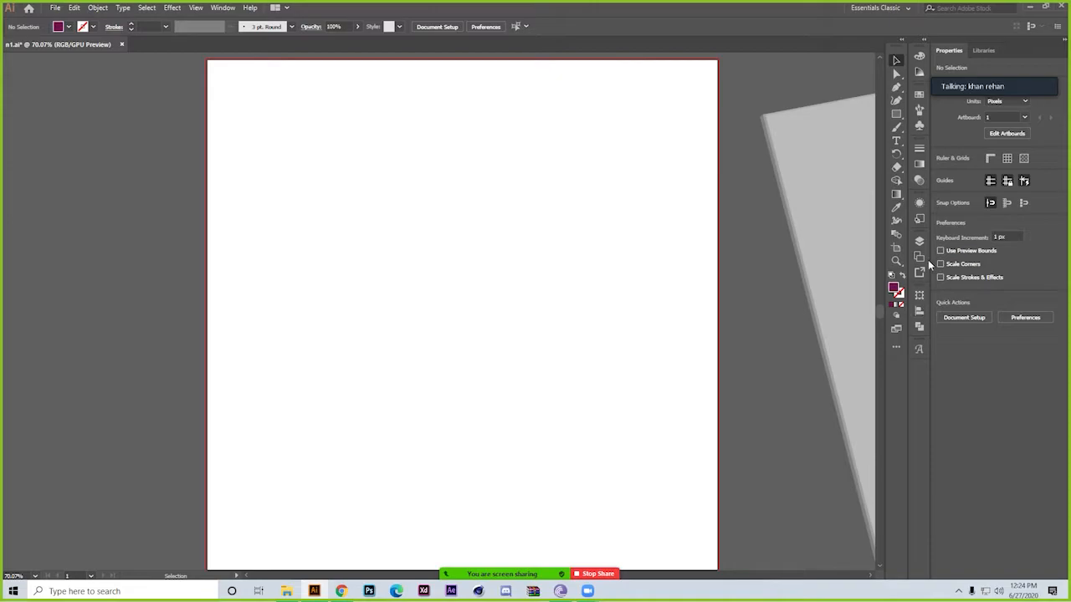
pyautogui.moveTo(897, 52); pyautogui.dragTo(3, 127)
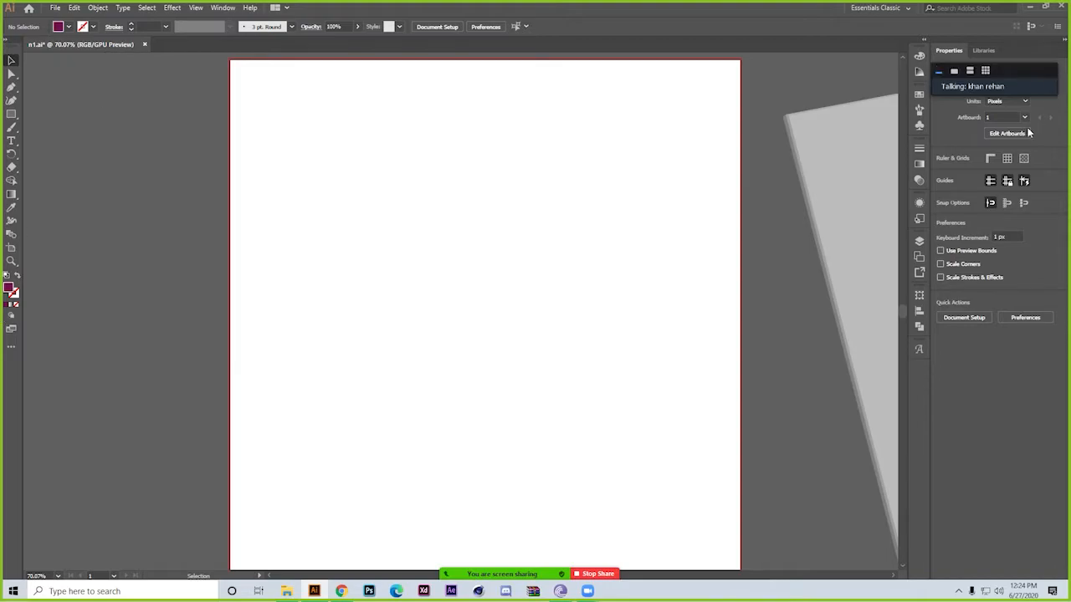
# Detach the Pathfinder and Layers panels from the dock, and re-dock Layers below Artboards and Pathfinder above Align
pyautogui.moveTo(921, 330); pyautogui.dragTo(779, 303)
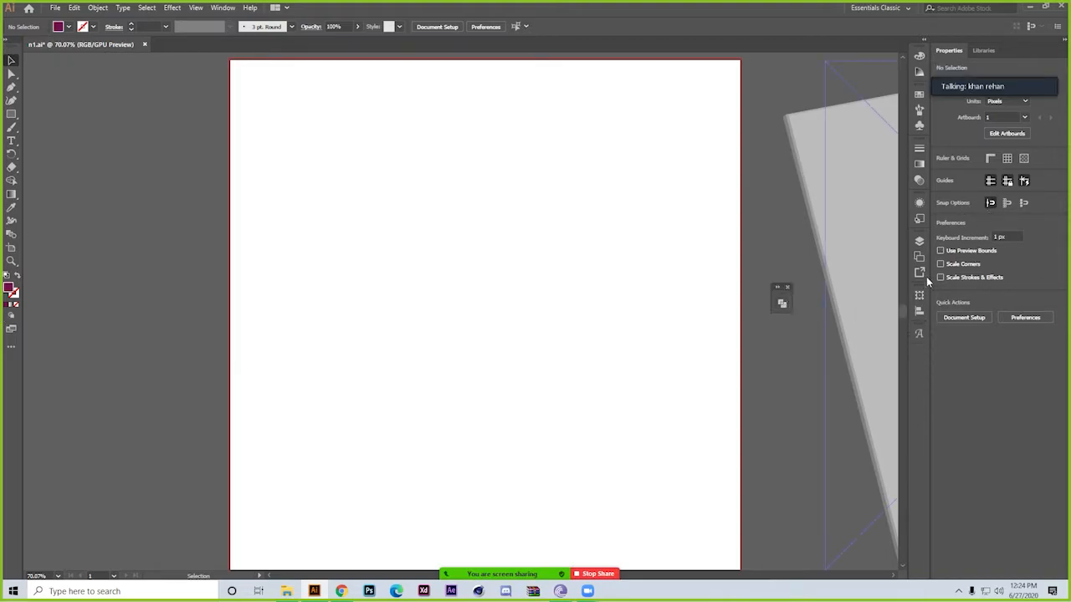
pyautogui.moveTo(919, 240); pyautogui.dragTo(644, 192)
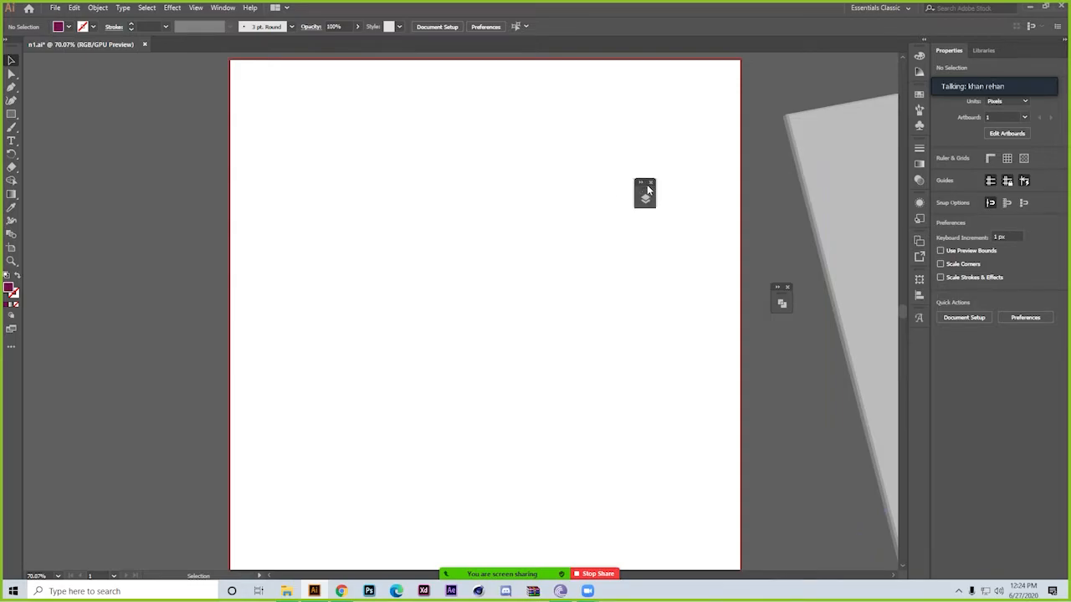
pyautogui.moveTo(646, 188); pyautogui.dragTo(919, 255)
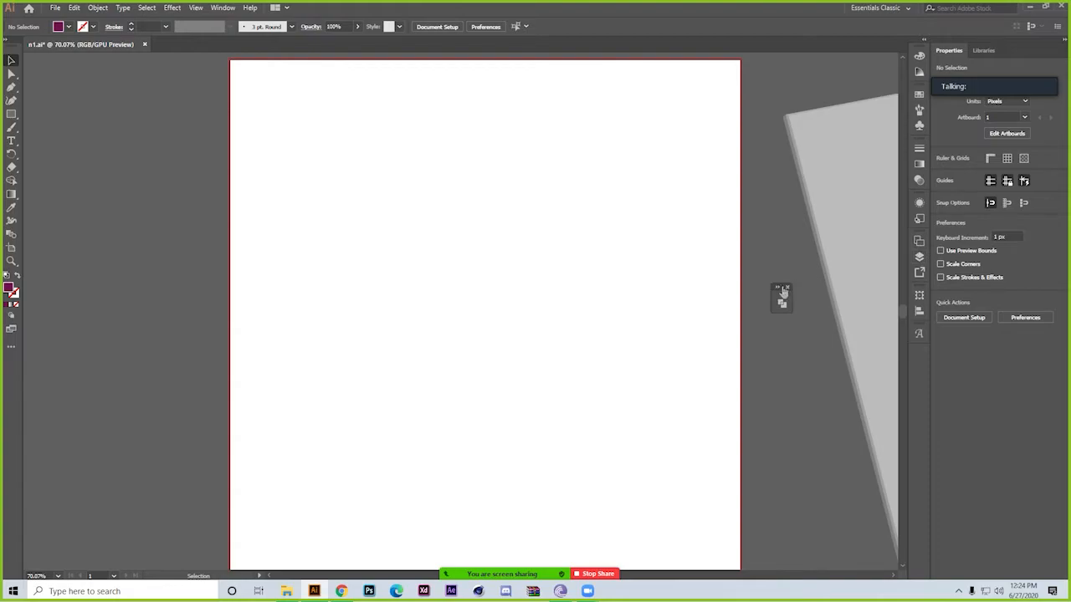
pyautogui.moveTo(780, 299); pyautogui.dragTo(919, 311)
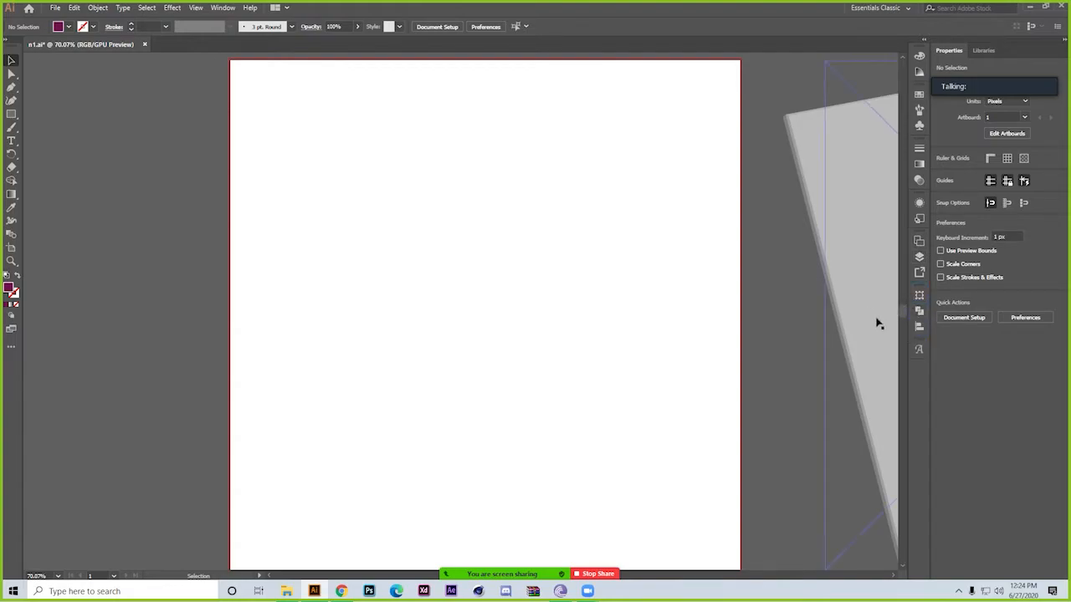
# Show the n1.ai document's window options and move the document to a new window
pyautogui.rightClick(58, 45)
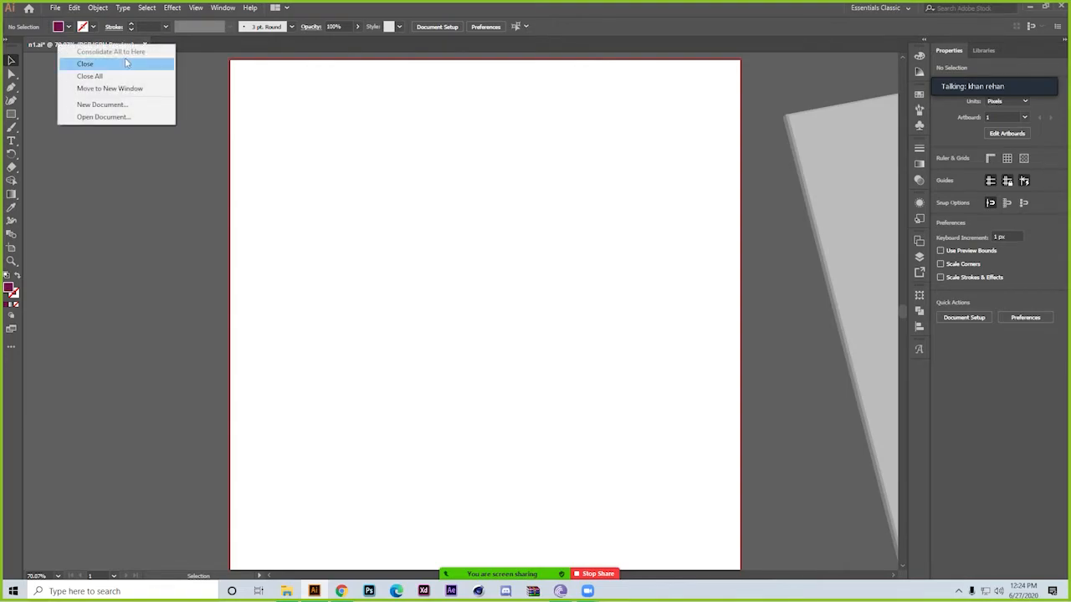
pyautogui.rightClick(35, 44)
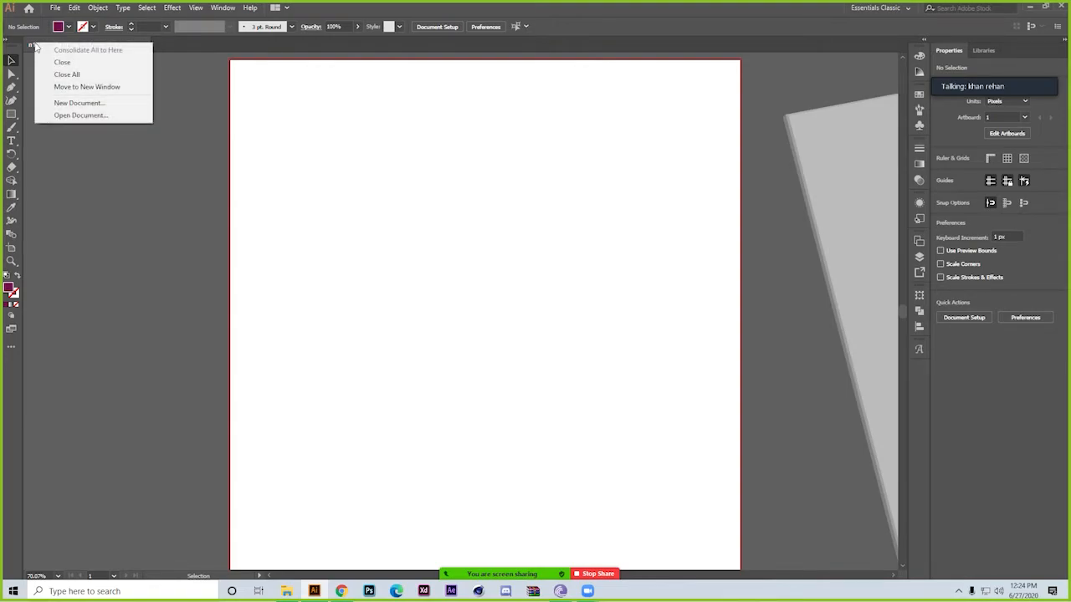
pyautogui.click(110, 86)
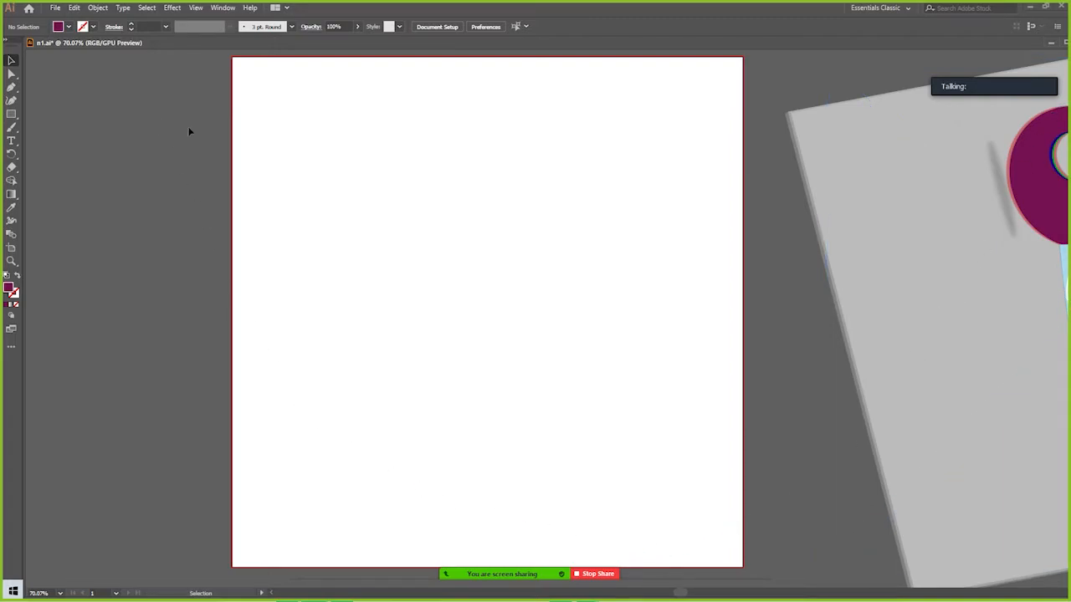
# Restore the maximized n1.ai window, close the document without saving its changes, and reopen n1.ai from the recent files
pyautogui.click(1065, 45)
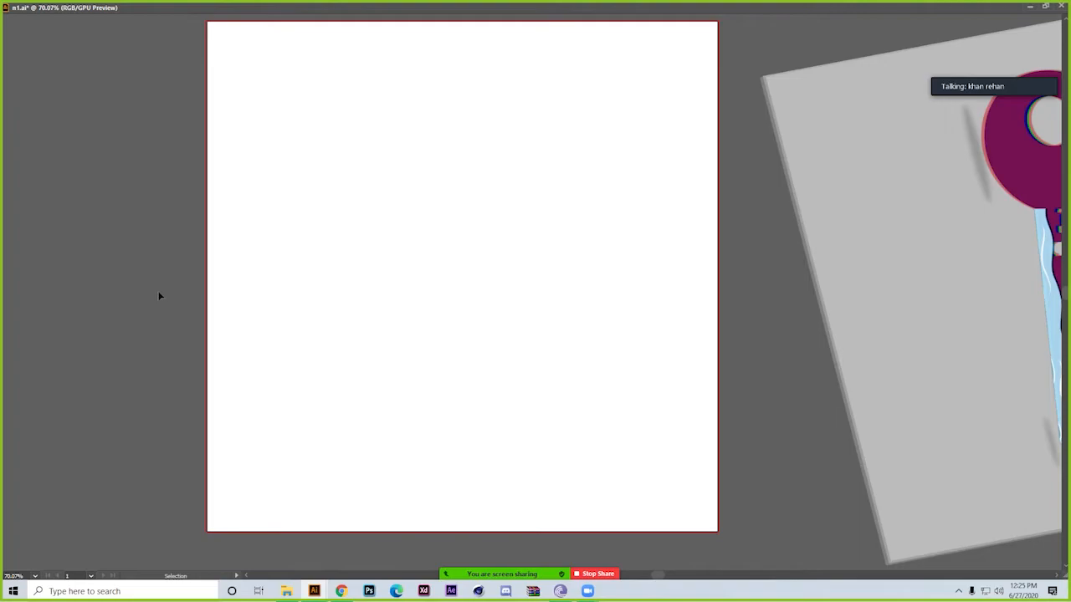
pyautogui.click(1060, 6)
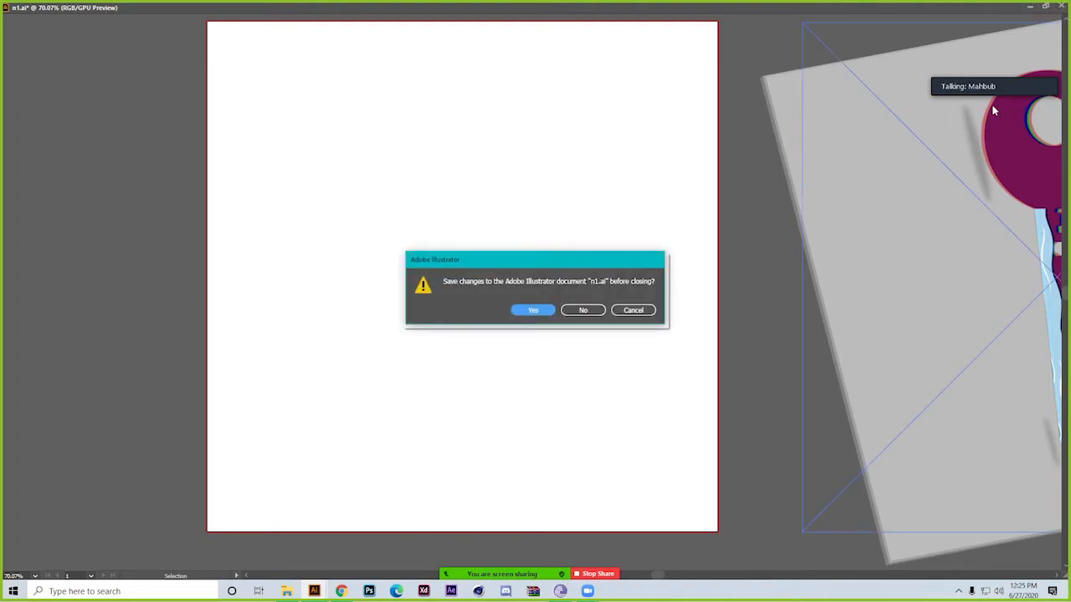
pyautogui.click(583, 312)
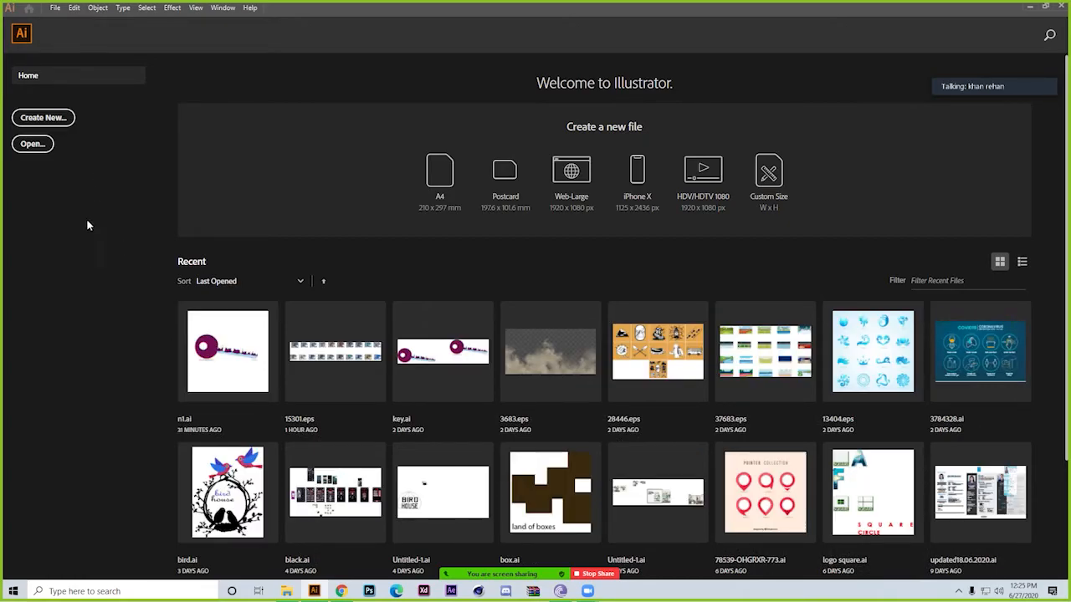
pyautogui.click(255, 345)
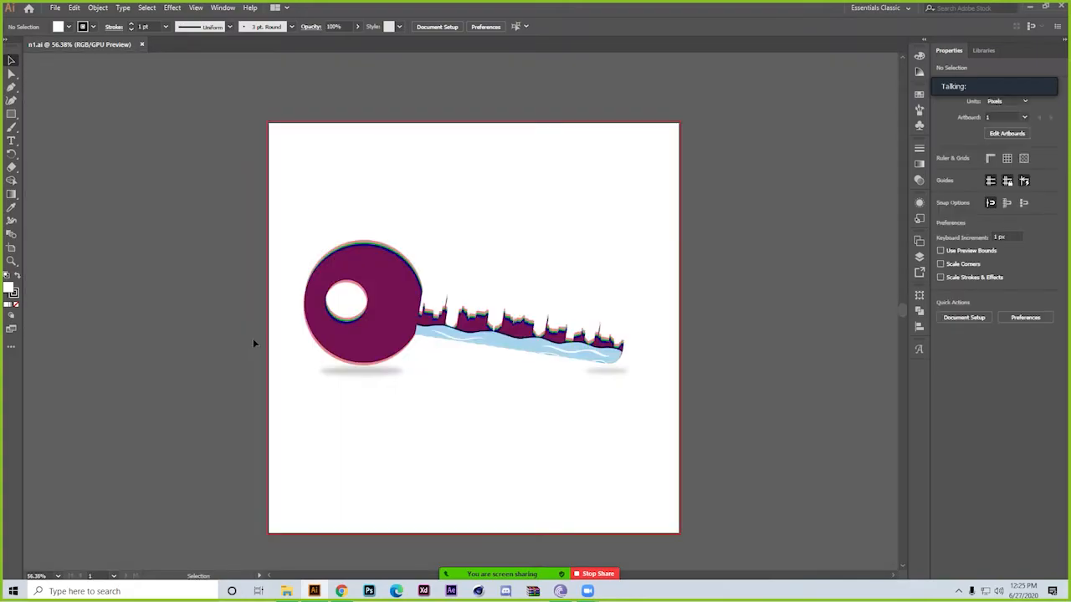
# Move the n1.ai document to a new window and dock it back as a tab
pyautogui.rightClick(95, 46)
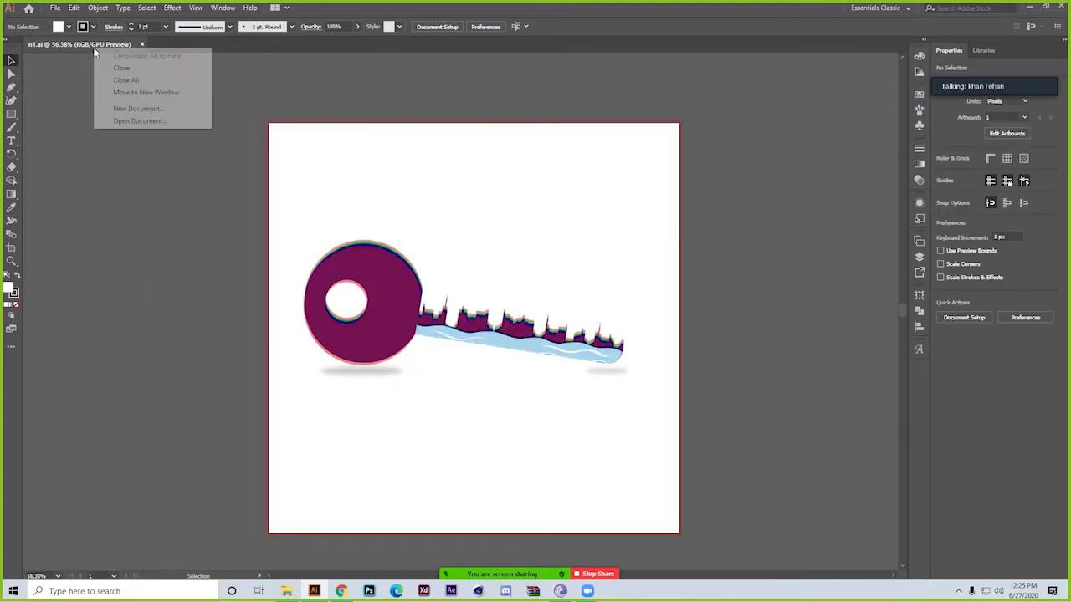
pyautogui.click(164, 93)
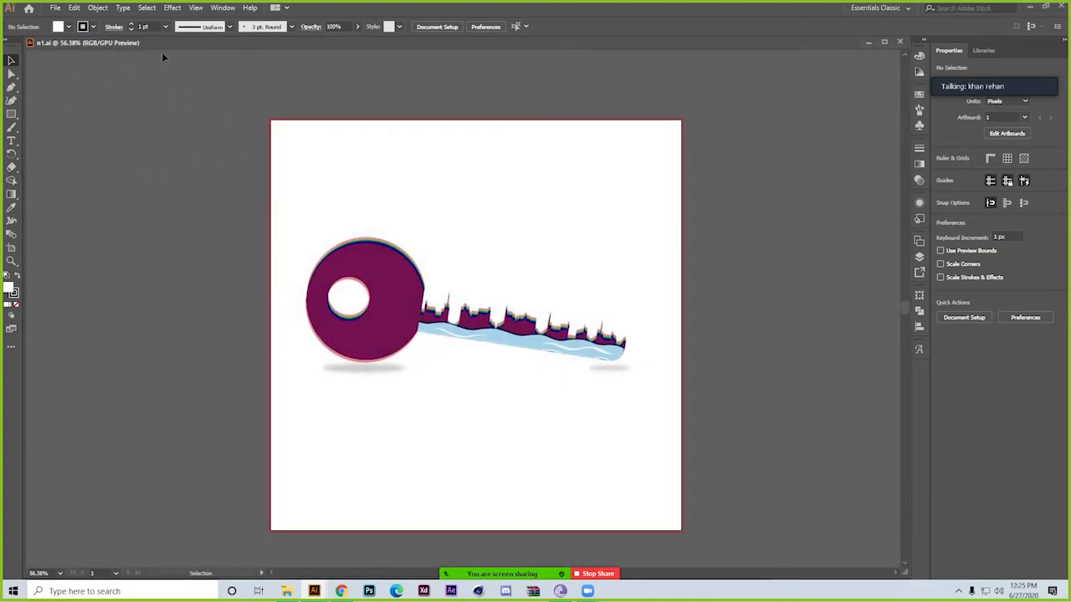
pyautogui.moveTo(215, 50); pyautogui.dragTo(392, 45)
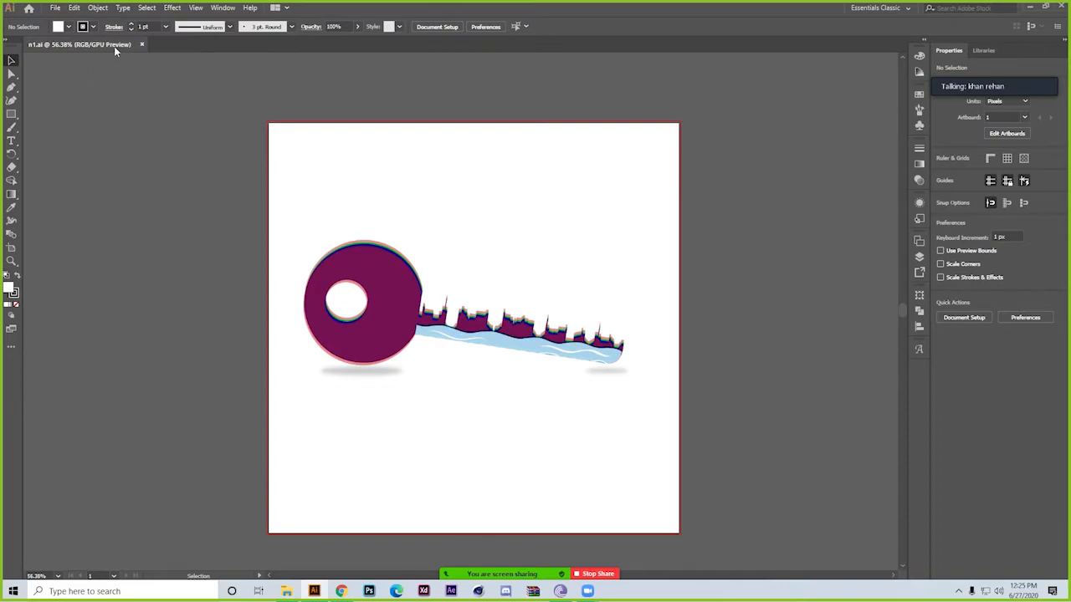
# Examine the document options offered at several spots along the empty part of the document tab bar
pyautogui.rightClick(175, 47)
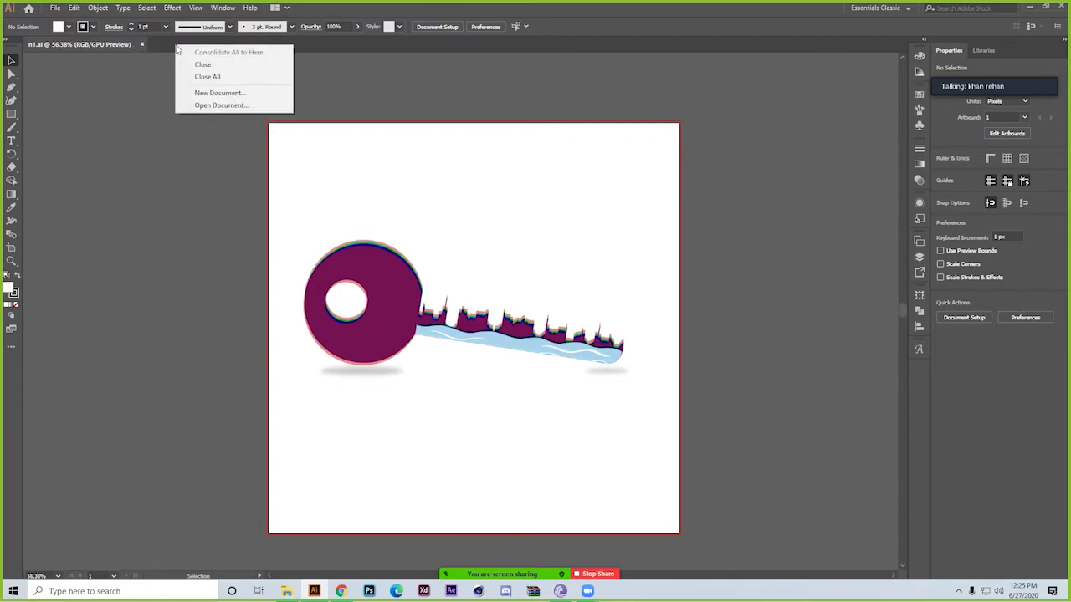
pyautogui.rightClick(158, 47)
pyautogui.rightClick(437, 46)
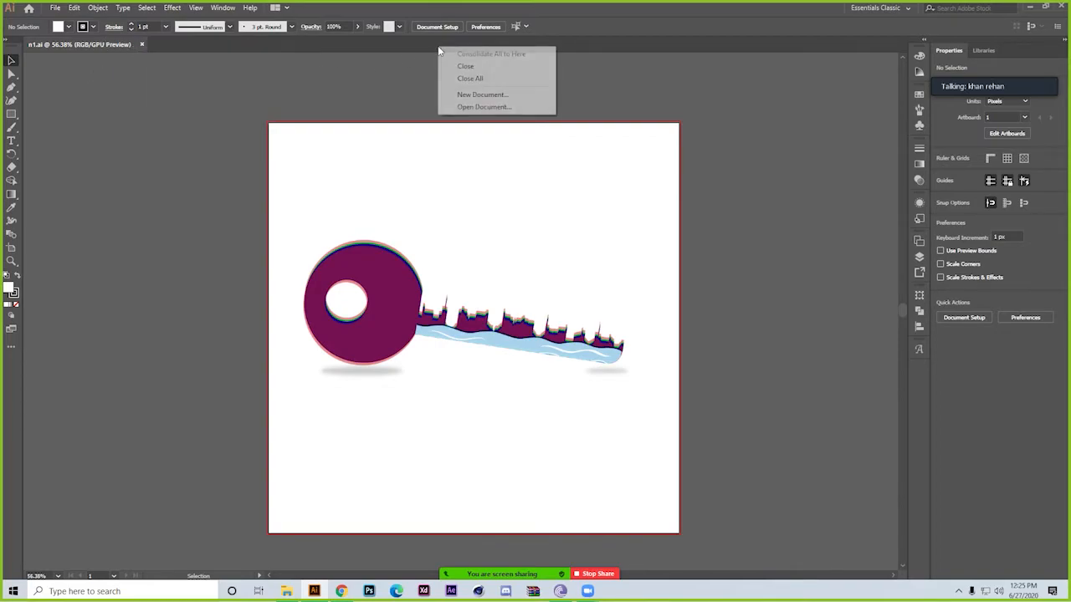
pyautogui.click(592, 28)
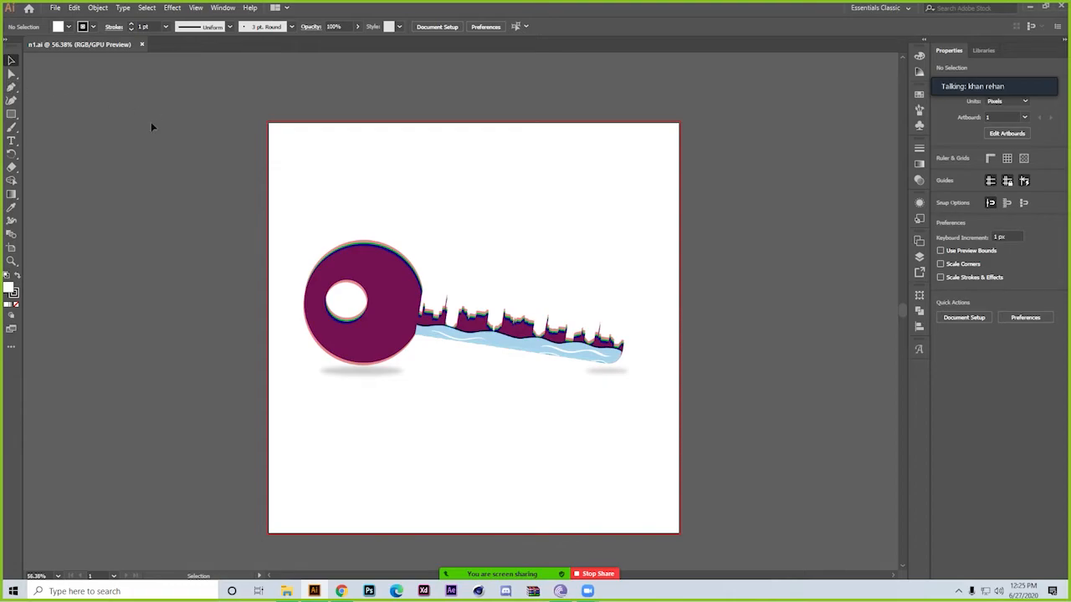
# Try repositioning the linked key image around the artboard, ending with its center at about X 500 px, Y 476 px
pyautogui.moveTo(152, 118); pyautogui.dragTo(289, 371)
pyautogui.moveTo(352, 297); pyautogui.dragTo(856, 369)
pyautogui.click(361, 278)
pyautogui.moveTo(755, 335); pyautogui.dragTo(278, 243)
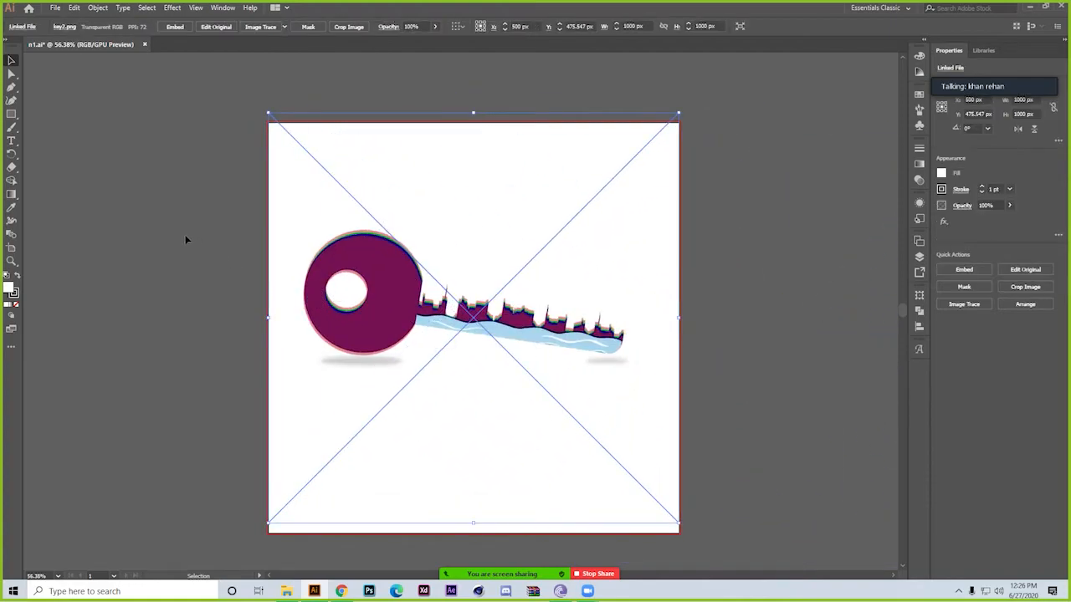
# Show the context options for the selected key image, deselect it, and show the rulers around the canvas
pyautogui.rightClick(187, 239)
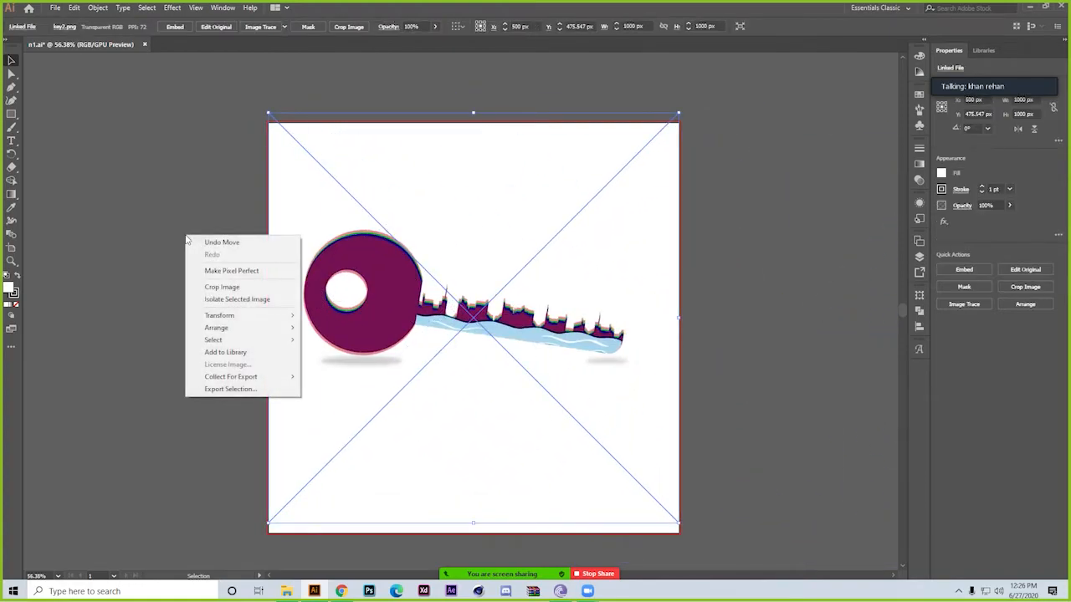
pyautogui.click(144, 225)
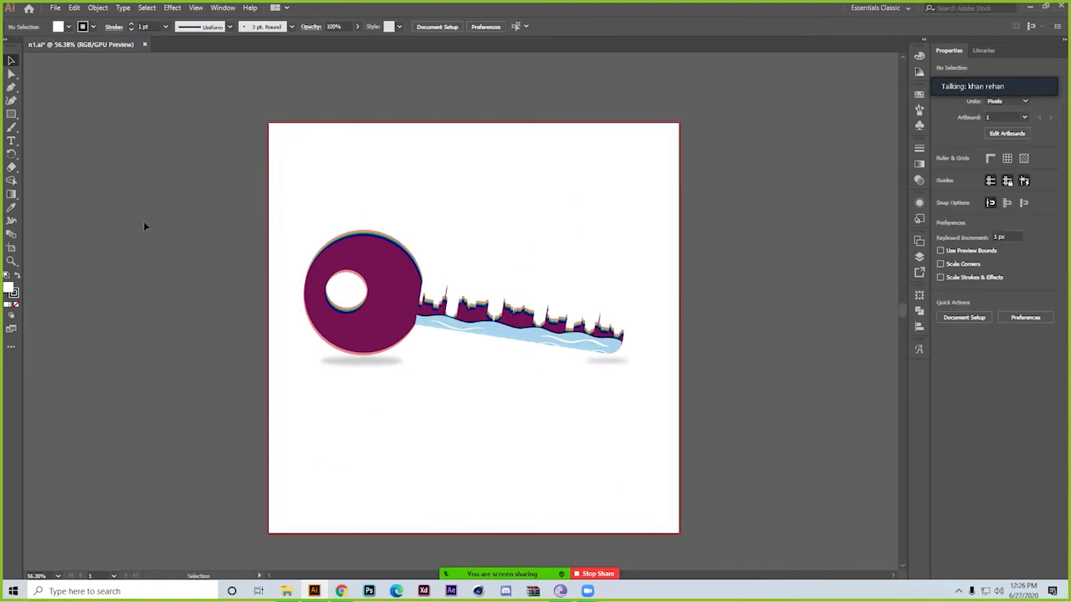
pyautogui.rightClick(144, 225)
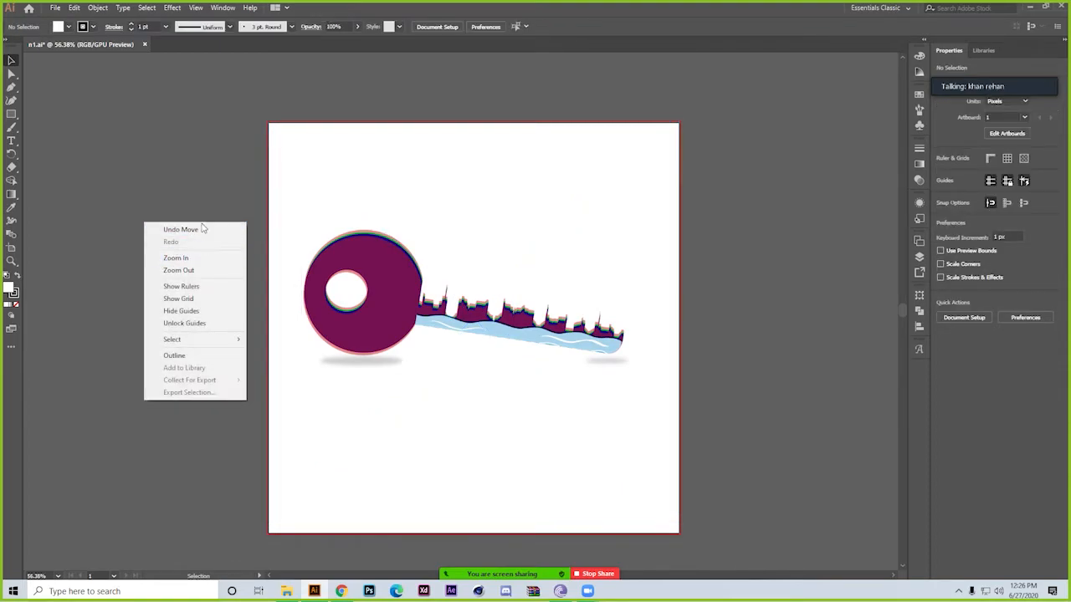
pyautogui.click(208, 287)
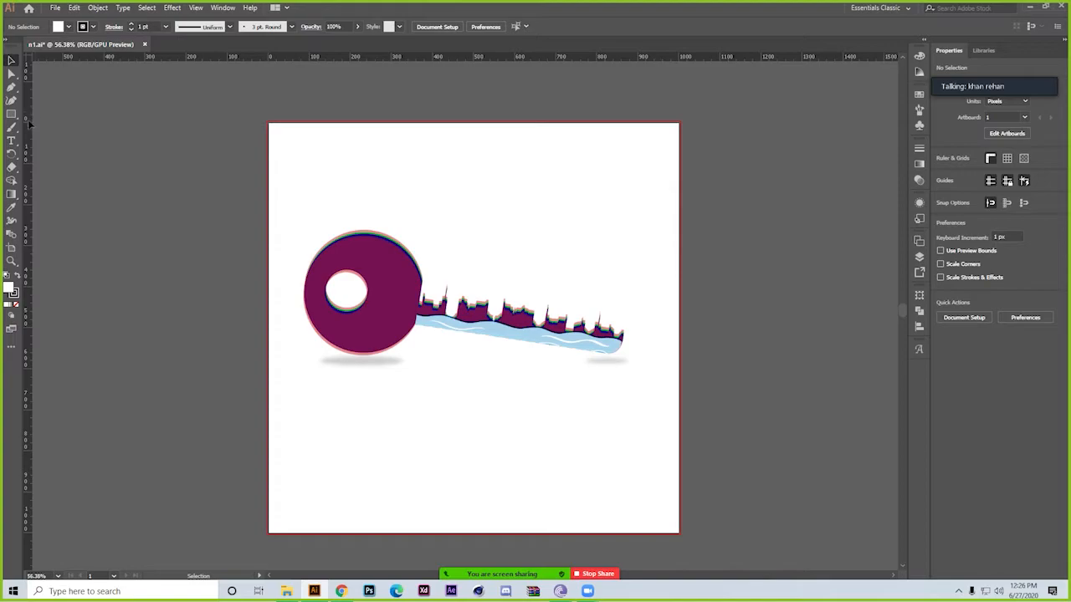
# Return the key image to X 500, Y 500 px, and add a horizontal guide above the artboard and a vertical guide at about X -144 px
pyautogui.moveTo(347, 213)
pyautogui.mouseDown()
pyautogui.moveTo(167, 200)
pyautogui.moveTo(143, 215)
pyautogui.moveTo(351, 217)
pyautogui.mouseUp()
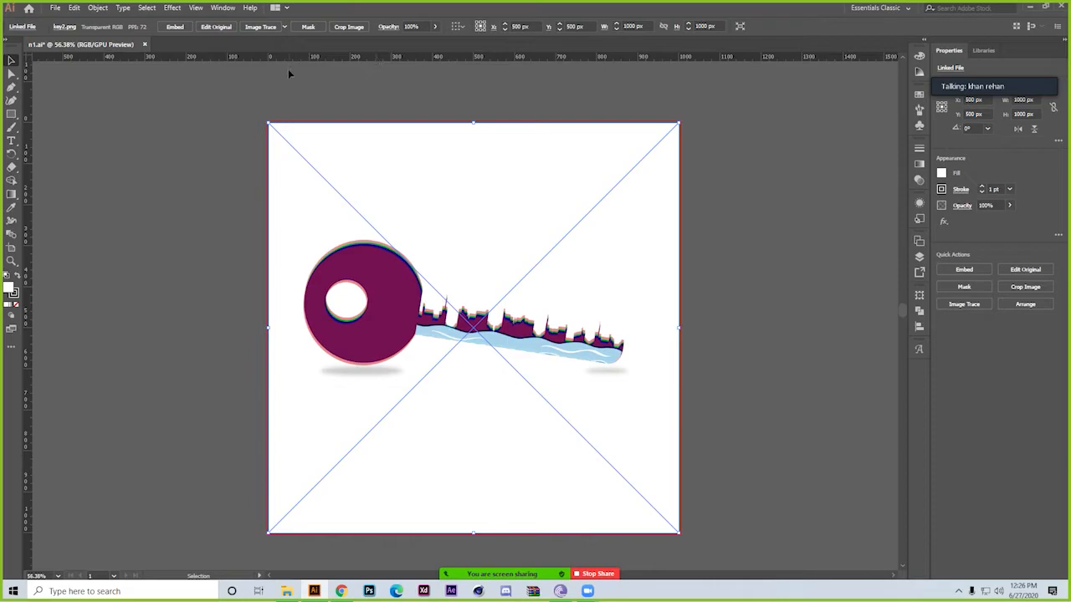
pyautogui.moveTo(311, 60); pyautogui.dragTo(318, 98)
pyautogui.moveTo(30, 215); pyautogui.dragTo(209, 217)
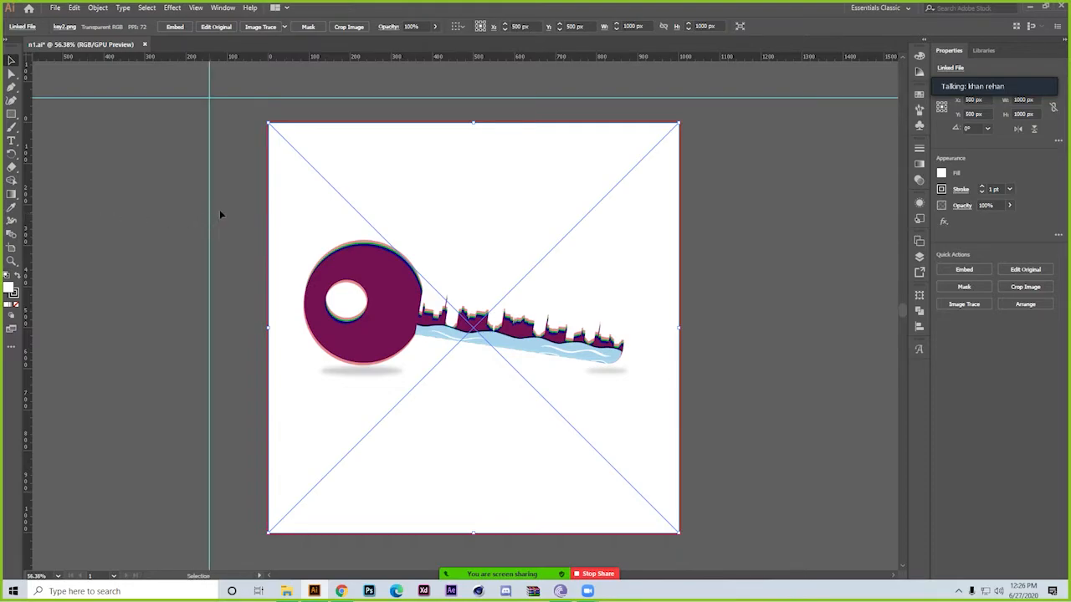
pyautogui.moveTo(23, 199); pyautogui.dragTo(27, 199)
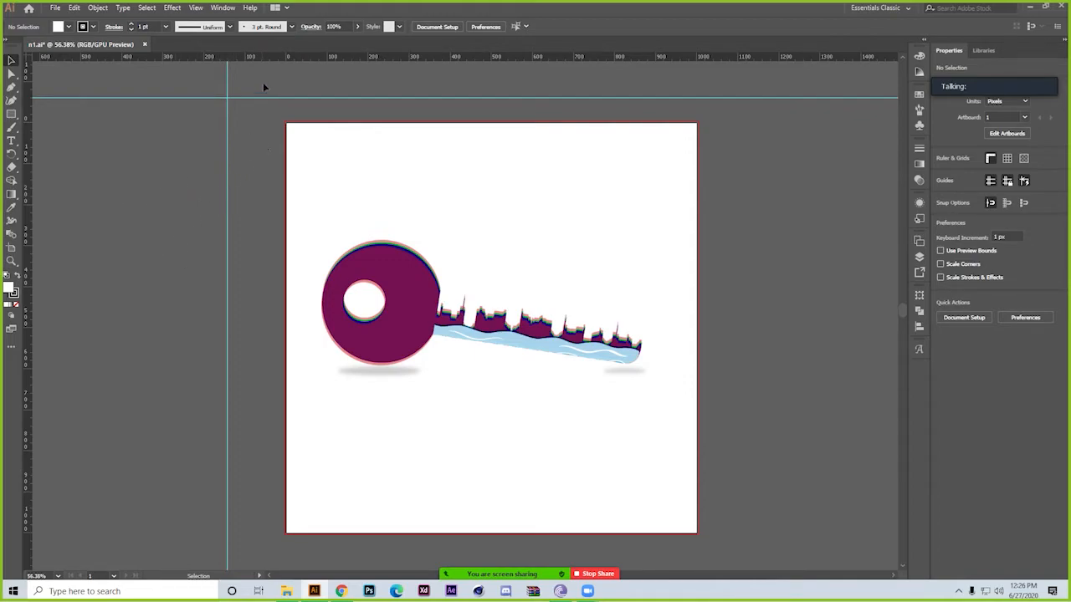
# Unlock the guides and delete both the vertical guide beside the artboard and the horizontal guide above it
pyautogui.rightClick(109, 202)
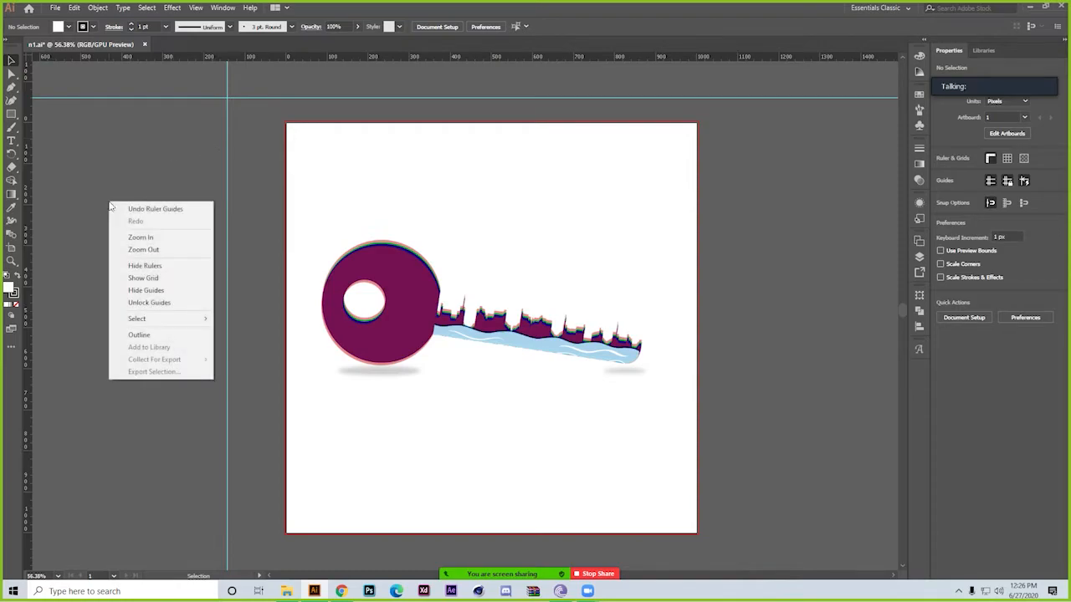
pyautogui.click(156, 303)
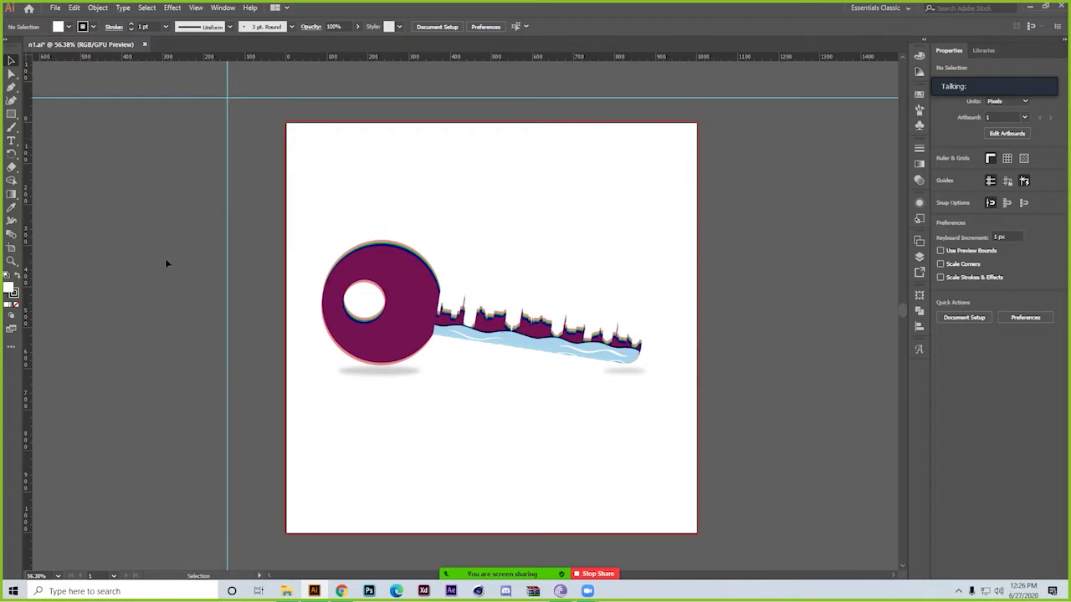
pyautogui.click(226, 215)
pyautogui.moveTo(226, 216); pyautogui.dragTo(81, 216)
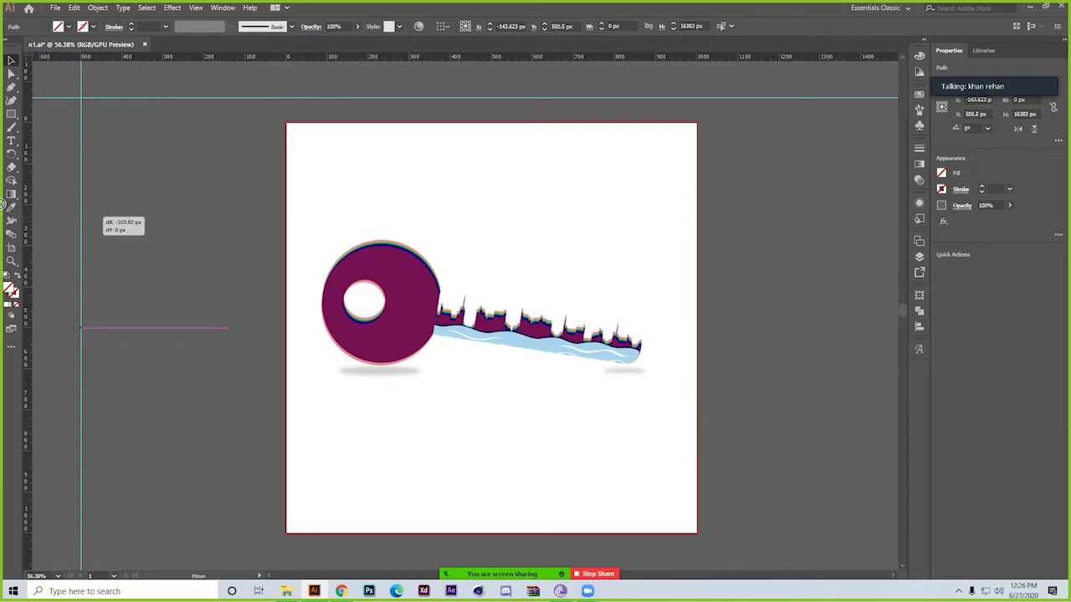
pyautogui.press('Delete')
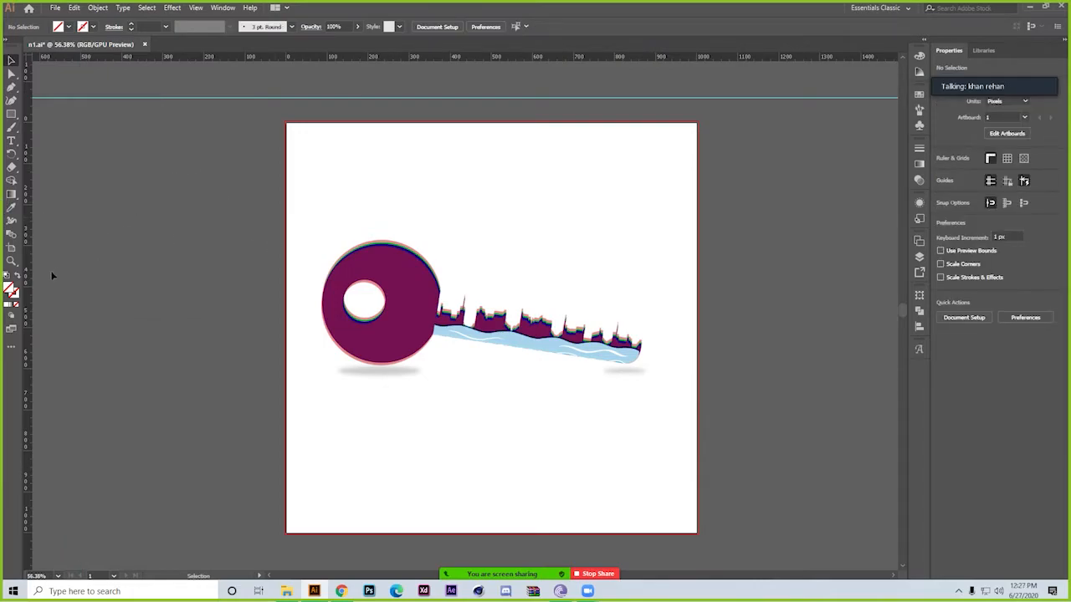
pyautogui.moveTo(162, 98)
pyautogui.mouseDown()
pyautogui.moveTo(170, 79)
pyautogui.moveTo(170, 109)
pyautogui.mouseUp()
pyautogui.press('Delete')
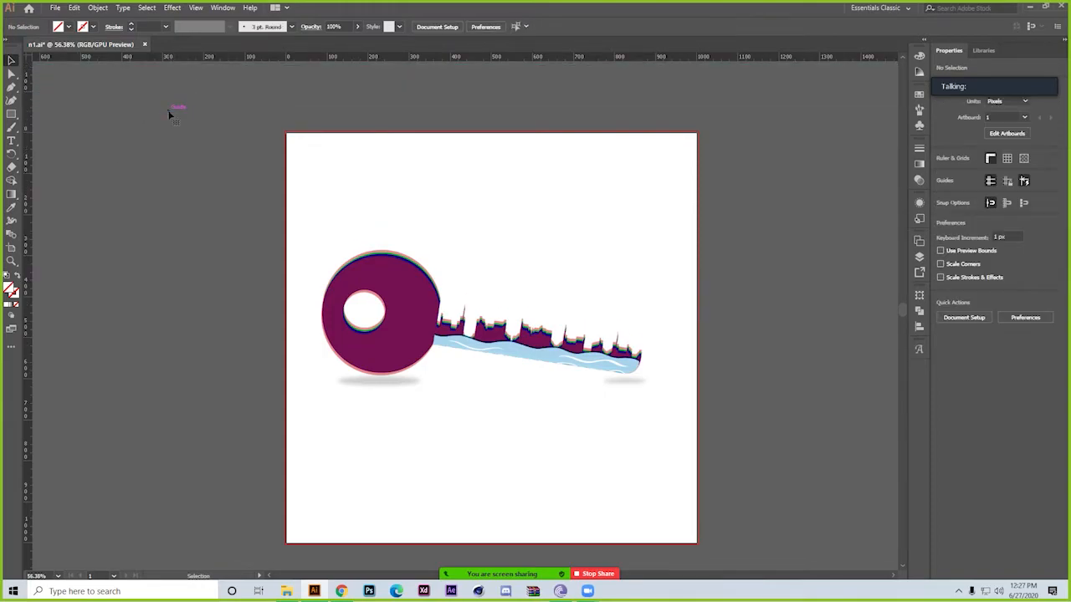
# Place a vertical guide along the outer edge of the key's round head at about X 87 px, and lock the guides
pyautogui.rightClick(106, 124)
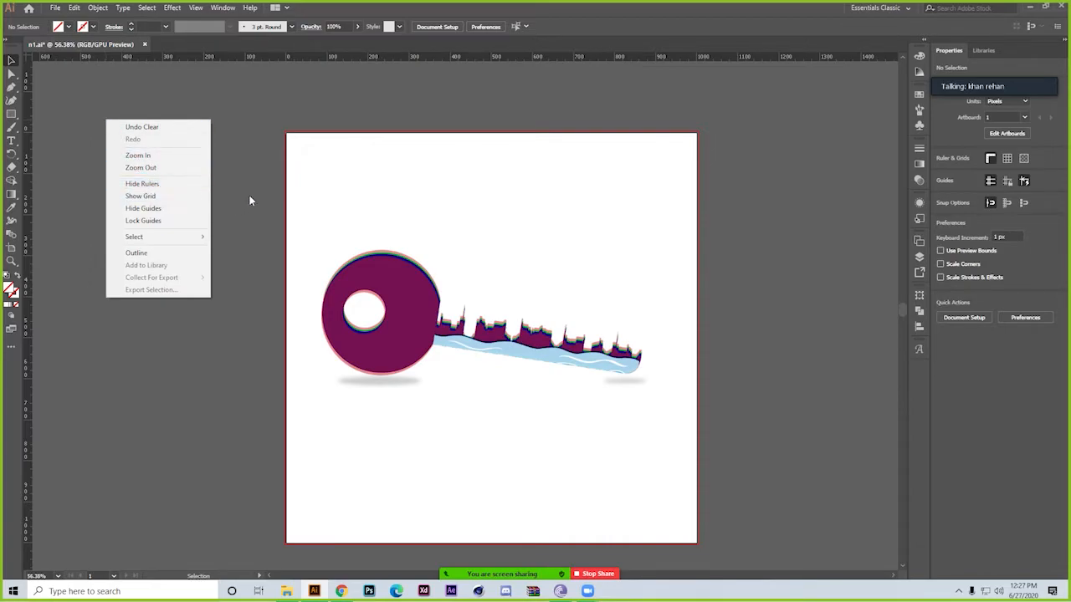
pyautogui.click(222, 86)
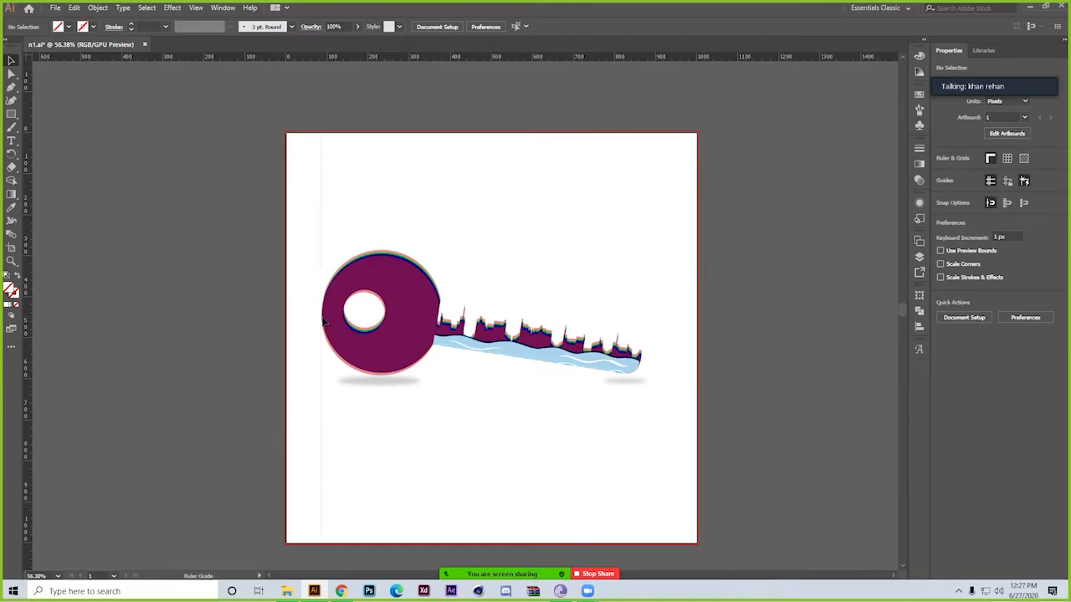
pyautogui.moveTo(323, 320); pyautogui.dragTo(322, 321)
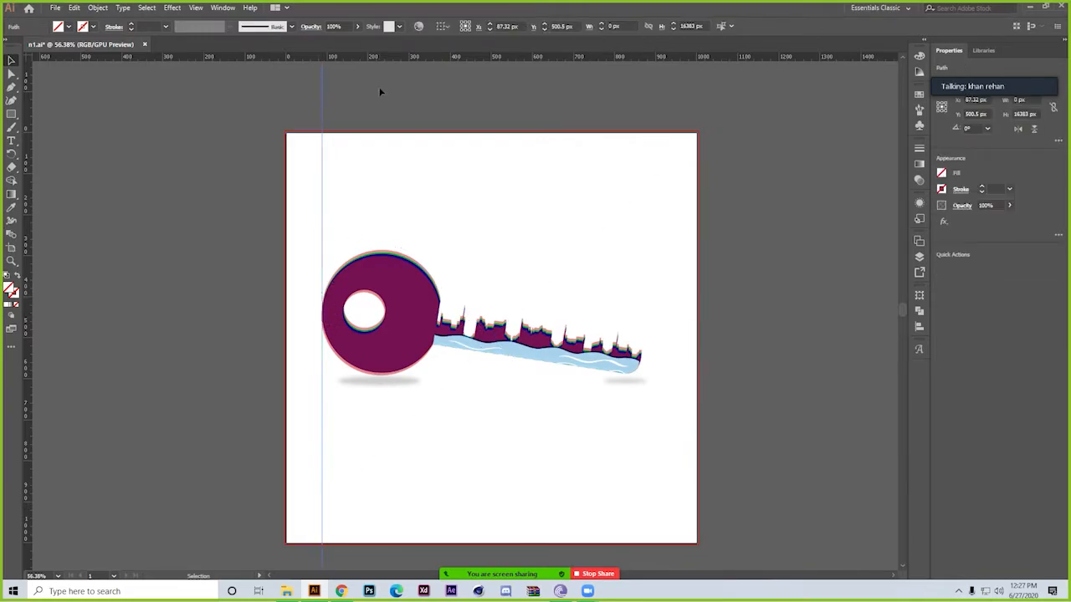
pyautogui.rightClick(276, 100)
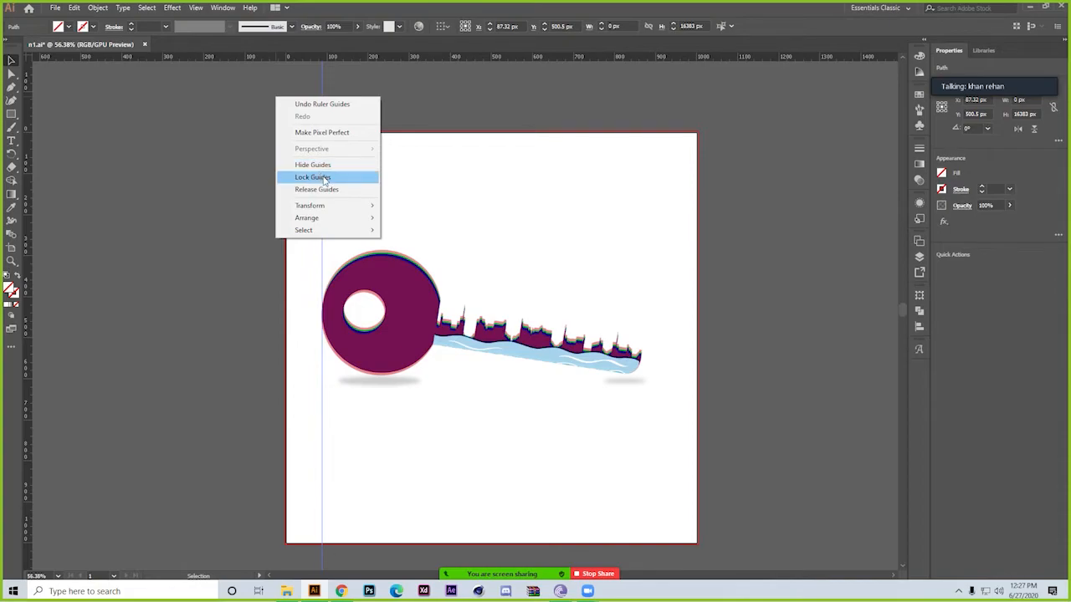
pyautogui.click(327, 177)
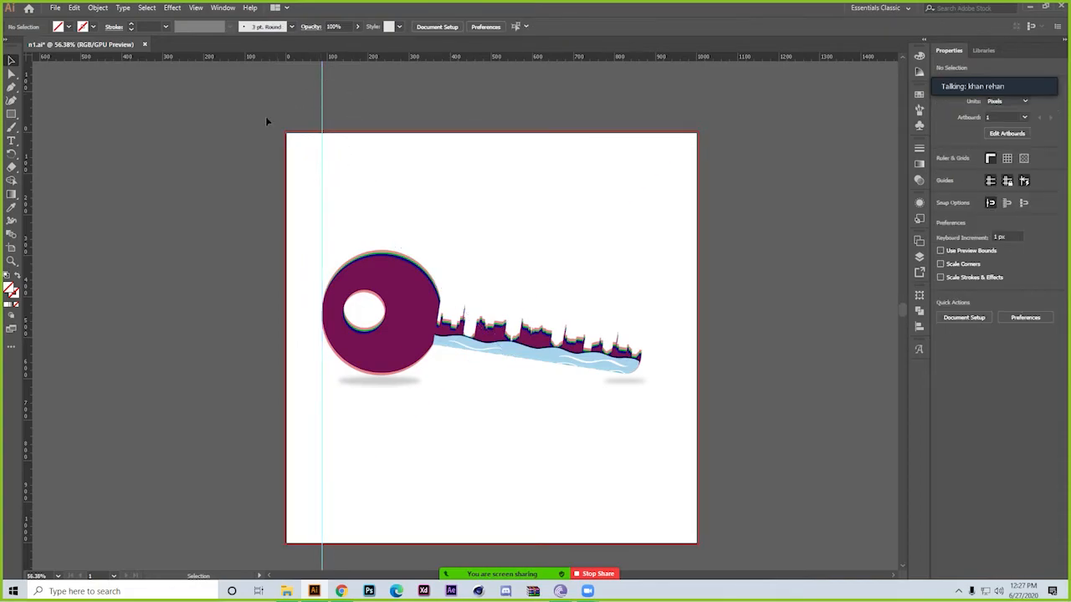
# Unlock the guides and hide them
pyautogui.rightClick(206, 161)
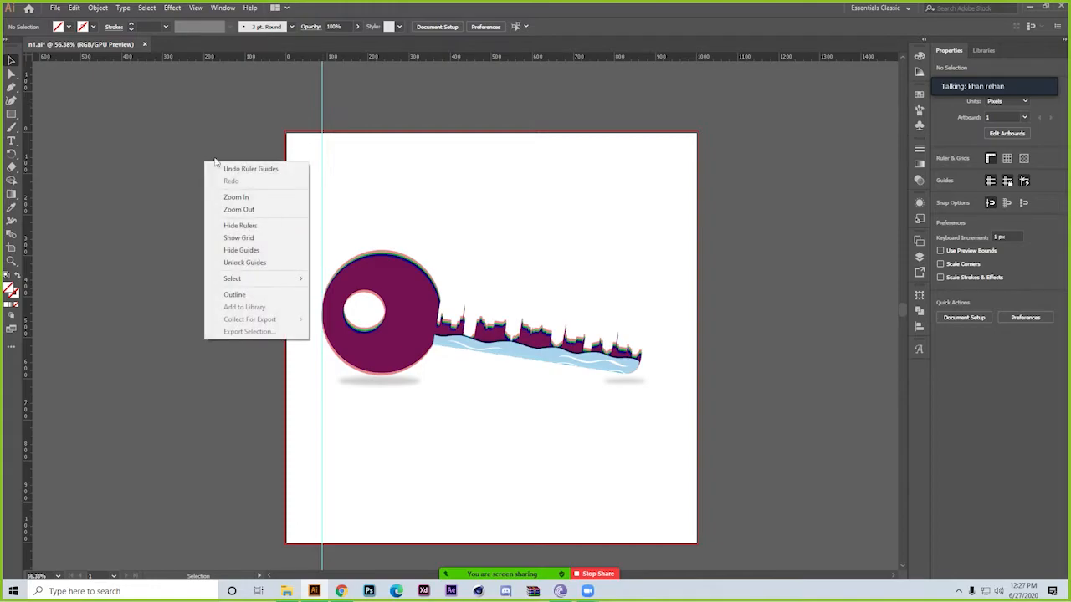
pyautogui.click(260, 262)
pyautogui.rightClick(155, 231)
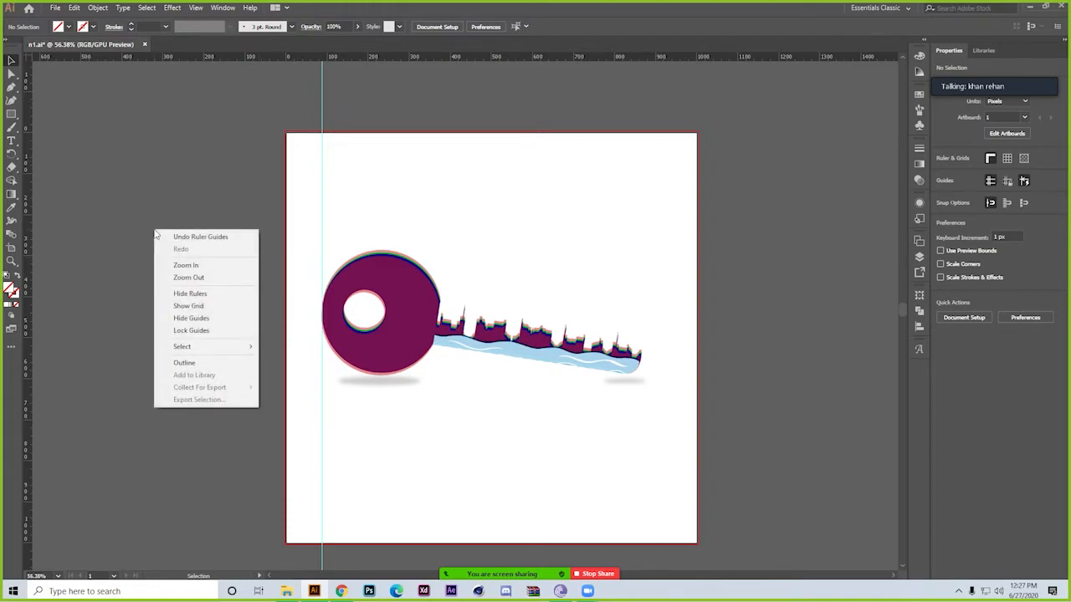
pyautogui.click(209, 321)
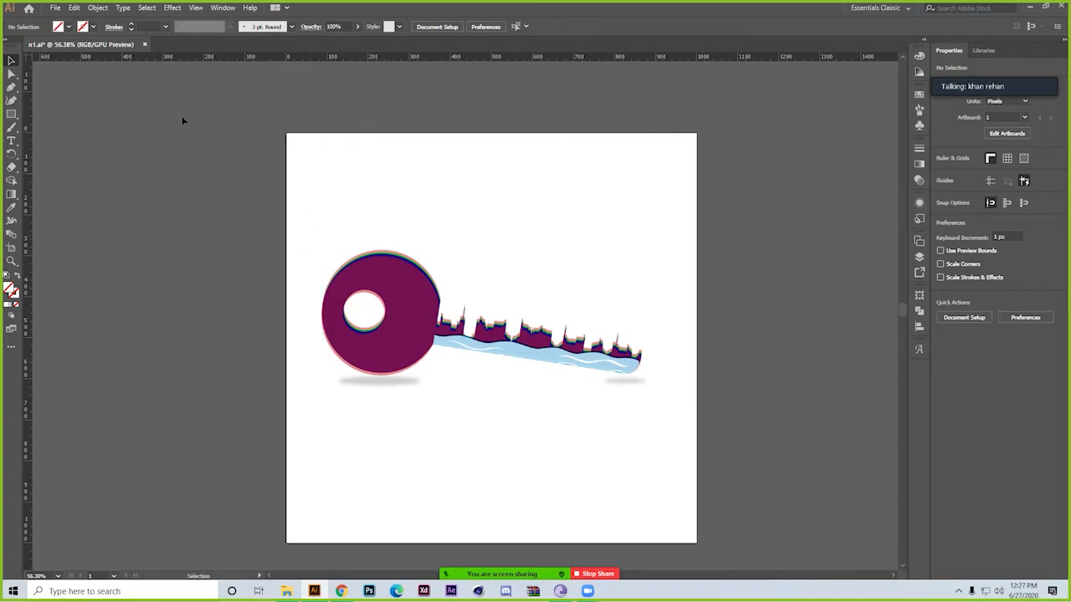
# Show the guides again and turn on the grid display
pyautogui.rightClick(178, 250)
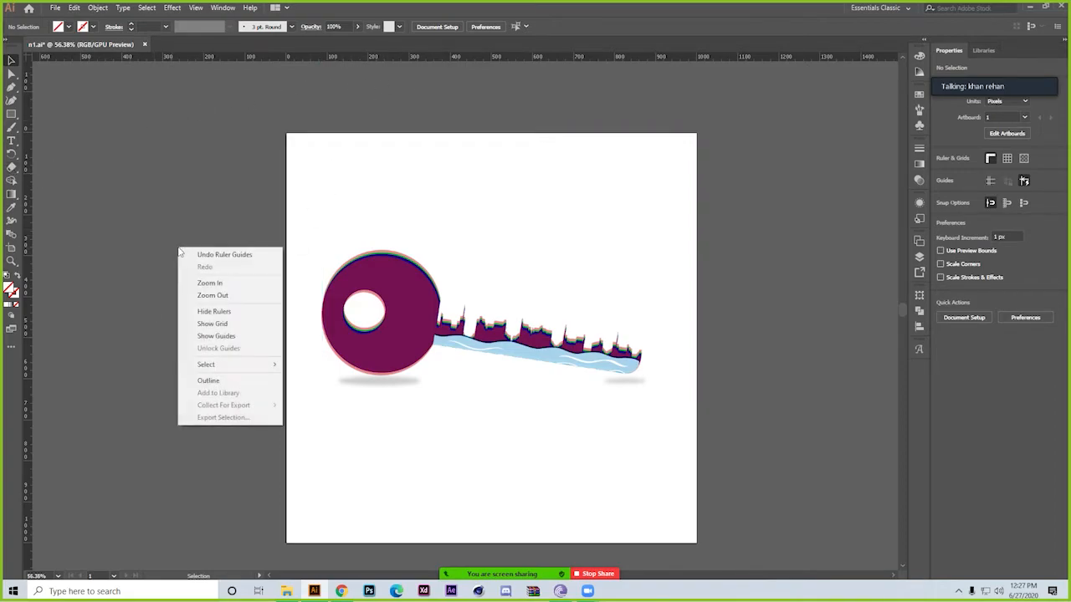
pyautogui.click(243, 336)
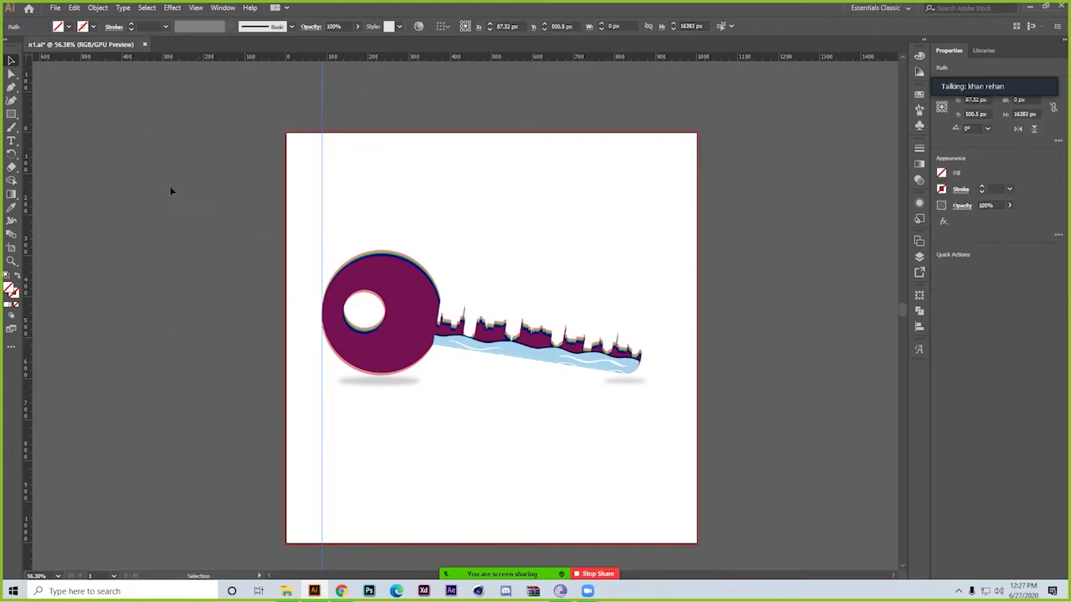
pyautogui.rightClick(108, 231)
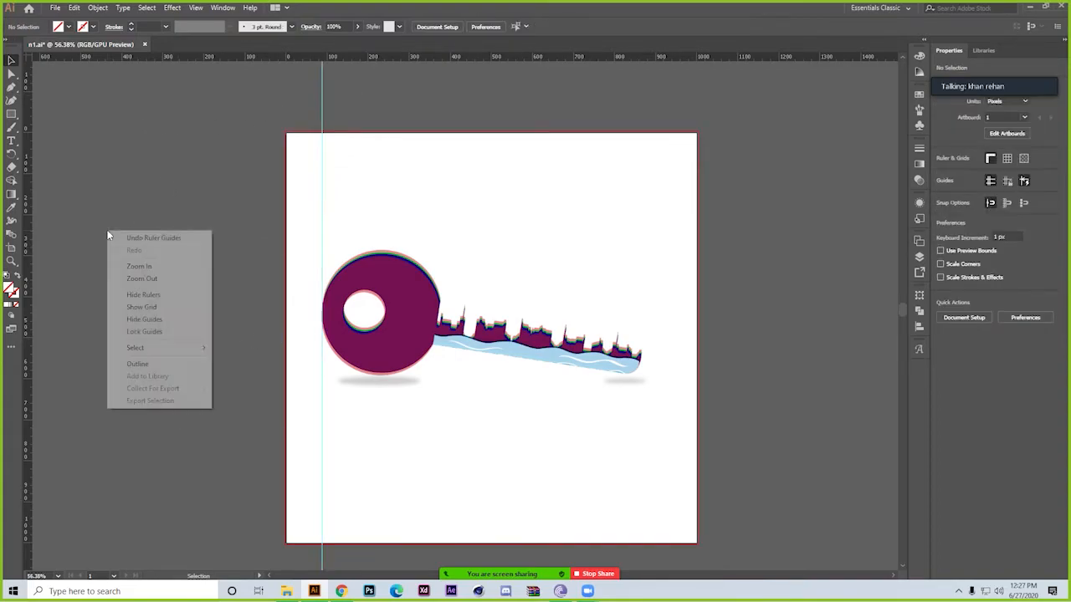
pyautogui.click(173, 307)
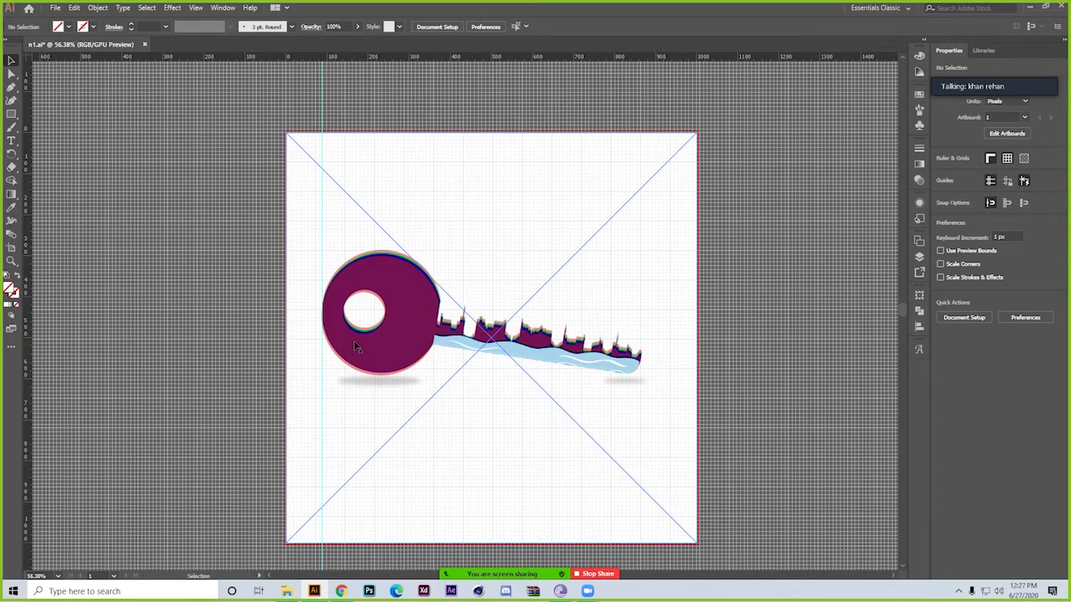
# Hide the grid and switch the artwork to Outline view
pyautogui.rightClick(132, 274)
pyautogui.click(184, 346)
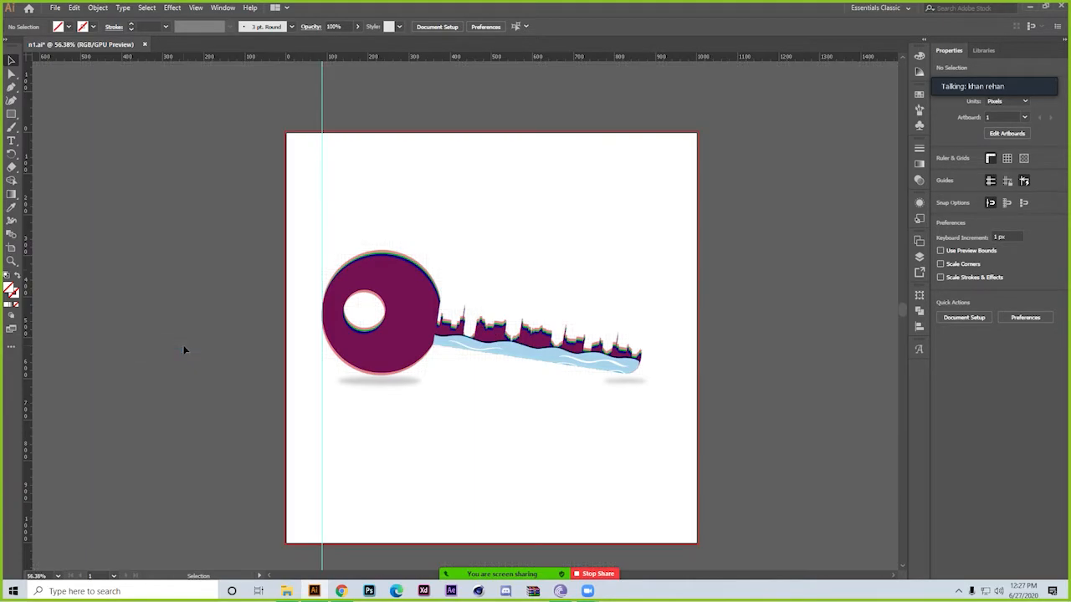
pyautogui.rightClick(155, 138)
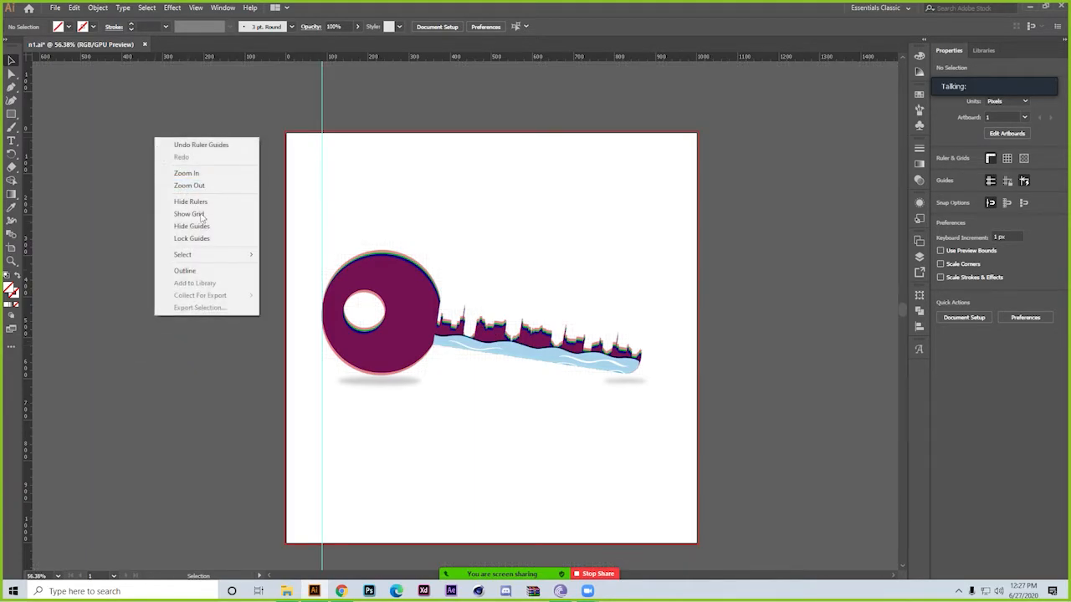
pyautogui.moveTo(219, 257)
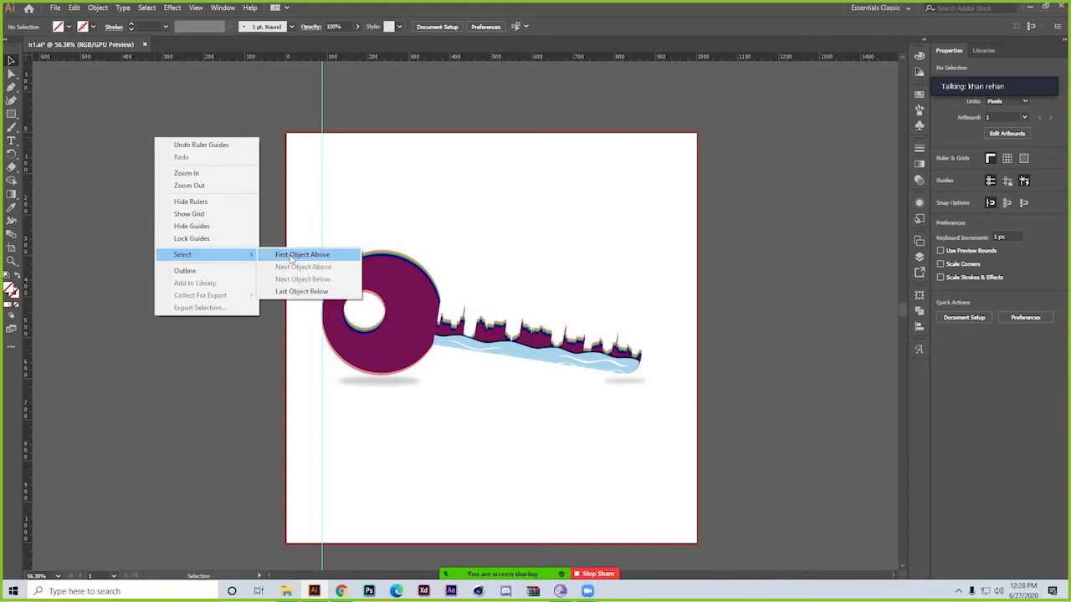
pyautogui.click(210, 271)
pyautogui.hotkey('ctrl', '-')
pyautogui.hotkey('ctrl', '-')
pyautogui.hotkey('ctrl', '-')
pyautogui.hotkey('ctrl', '-')
pyautogui.hotkey('ctrl', '-')
pyautogui.hotkey('ctrl', '-')
pyautogui.hotkey('ctrl', '-')
pyautogui.hotkey('ctrl', '-')
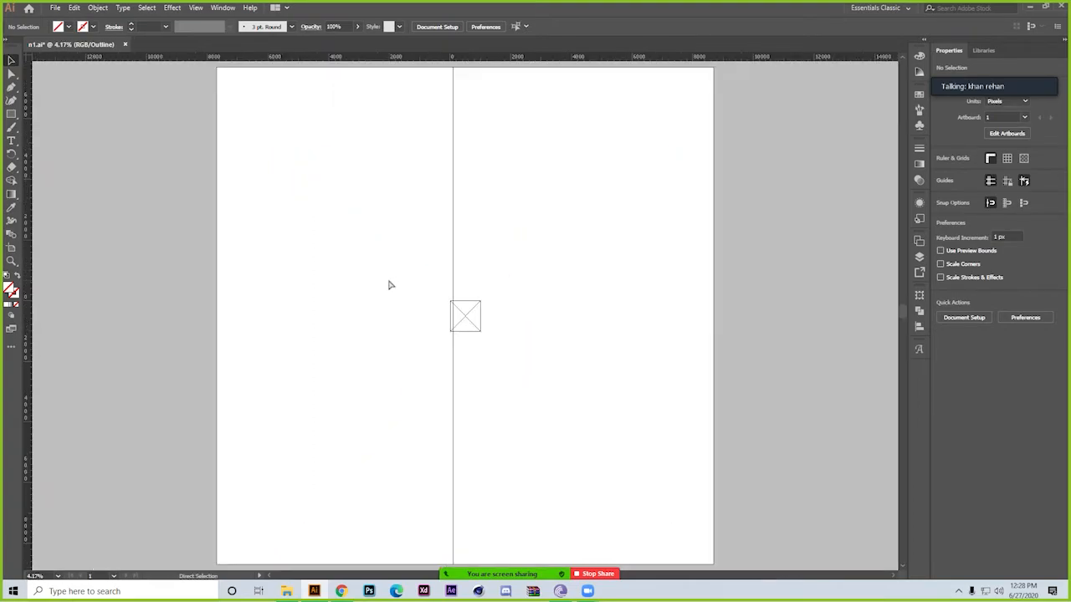
pyautogui.hotkey('ctrl', '+')
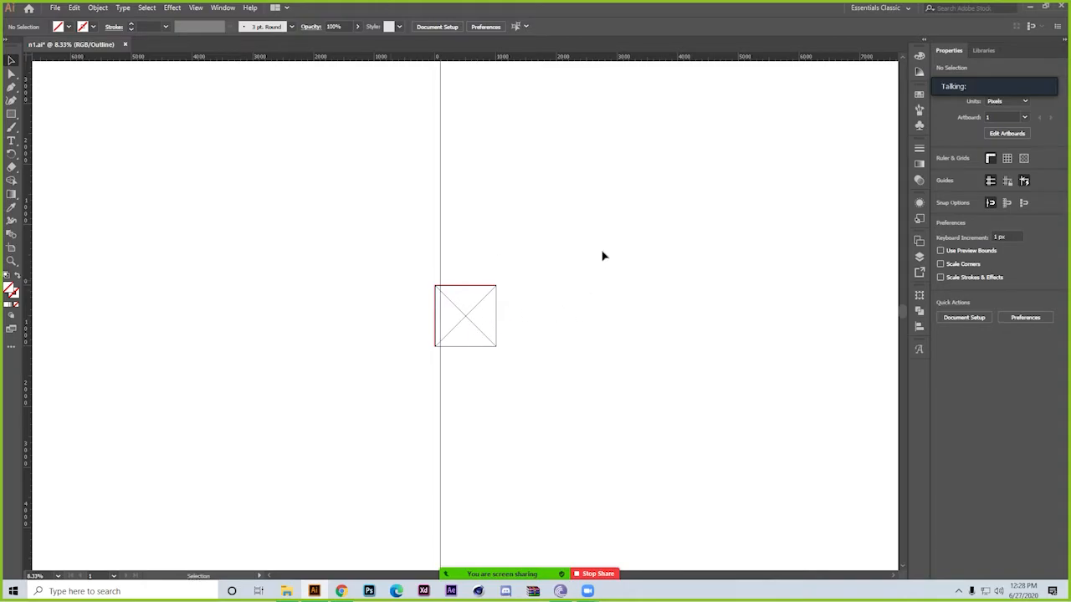
# Return the artwork from Outline view to GPU Preview
pyautogui.rightClick(261, 238)
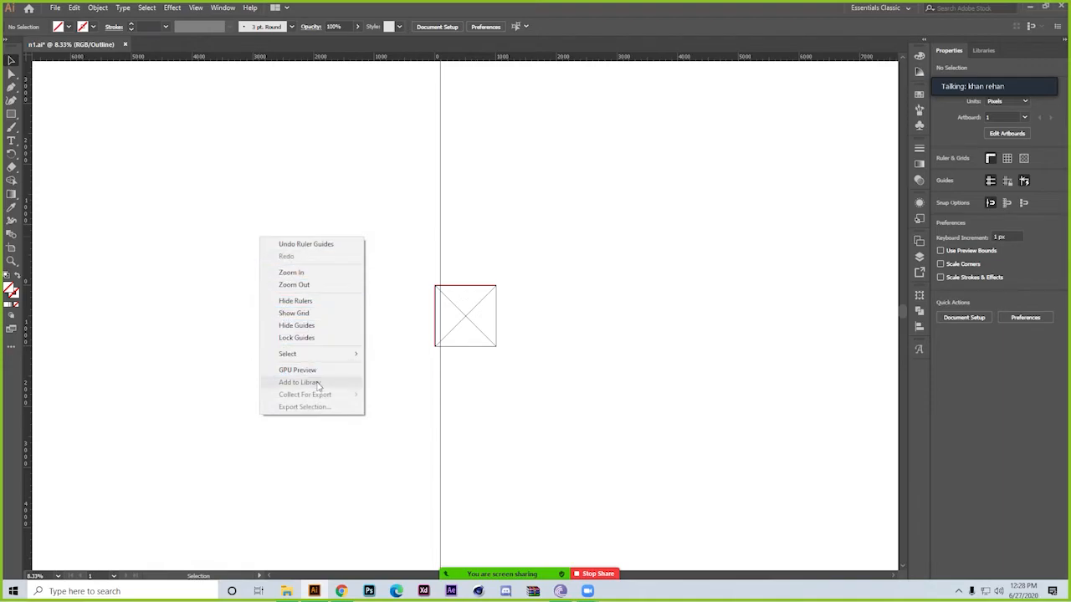
pyautogui.click(298, 370)
pyautogui.press('z')
pyautogui.moveTo(433, 258); pyautogui.dragTo(655, 208)
pyautogui.moveTo(536, 242); pyautogui.dragTo(574, 324)
# Demonstrate zooming out and in on the artboard, ending with a close-up of the key's round head
pyautogui.rightClick(140, 154)
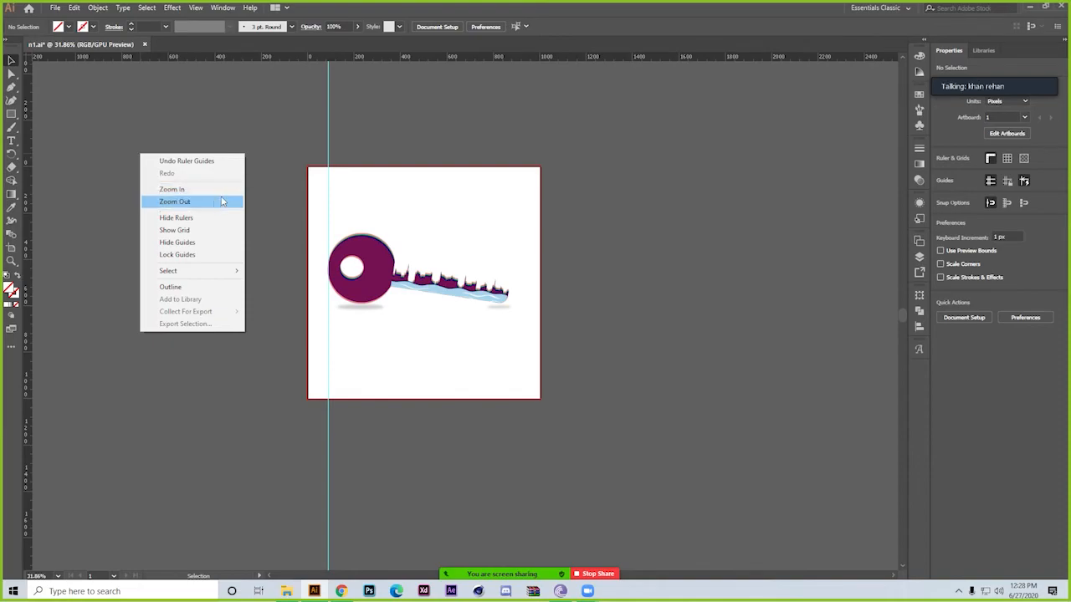
pyautogui.click(293, 197)
pyautogui.press('a')
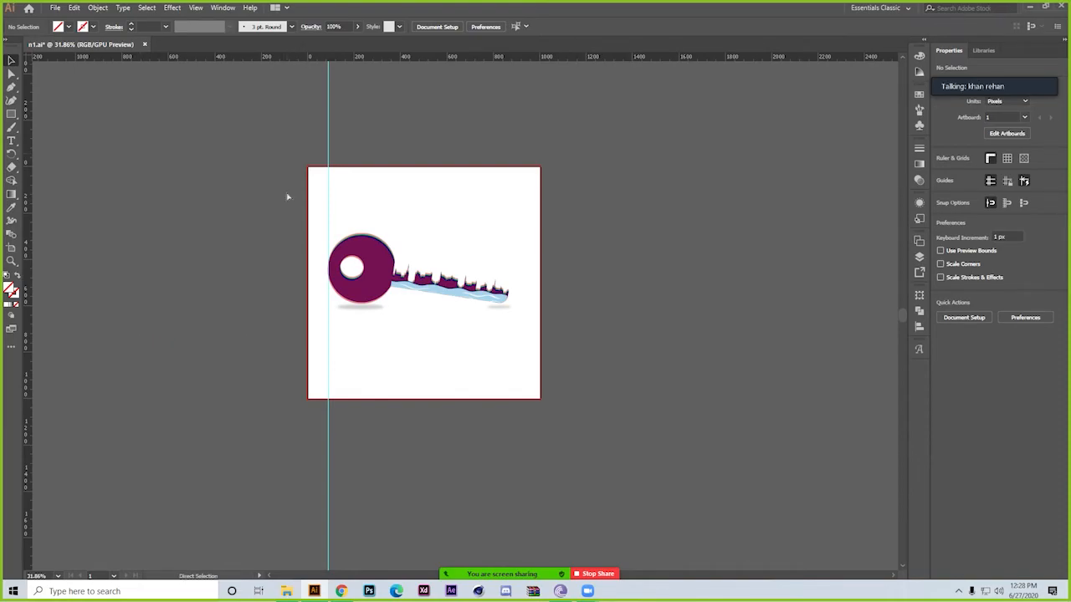
pyautogui.hotkey('ctrl', '1')
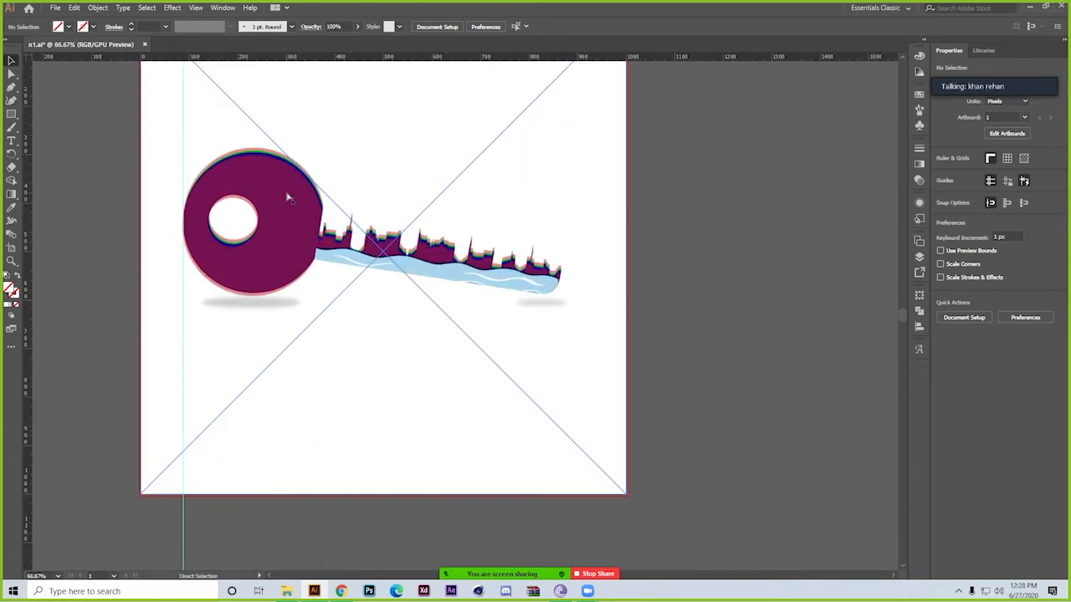
pyautogui.hotkey('ctrl', '-')
pyautogui.hotkey('ctrl', '-')
pyautogui.hotkey('ctrl', '-')
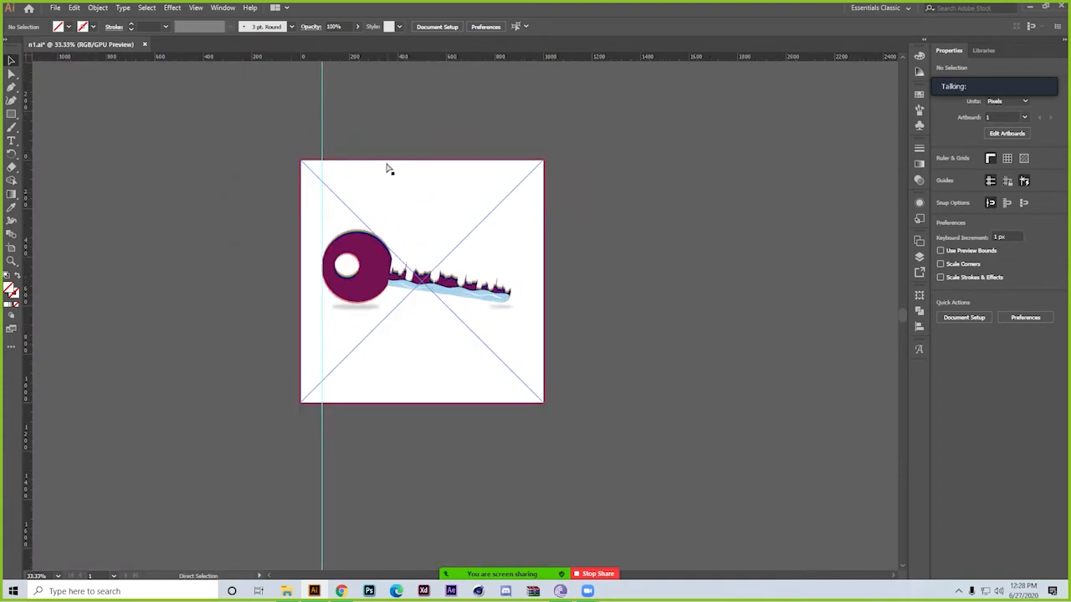
pyautogui.hotkey('ctrl', 'space')
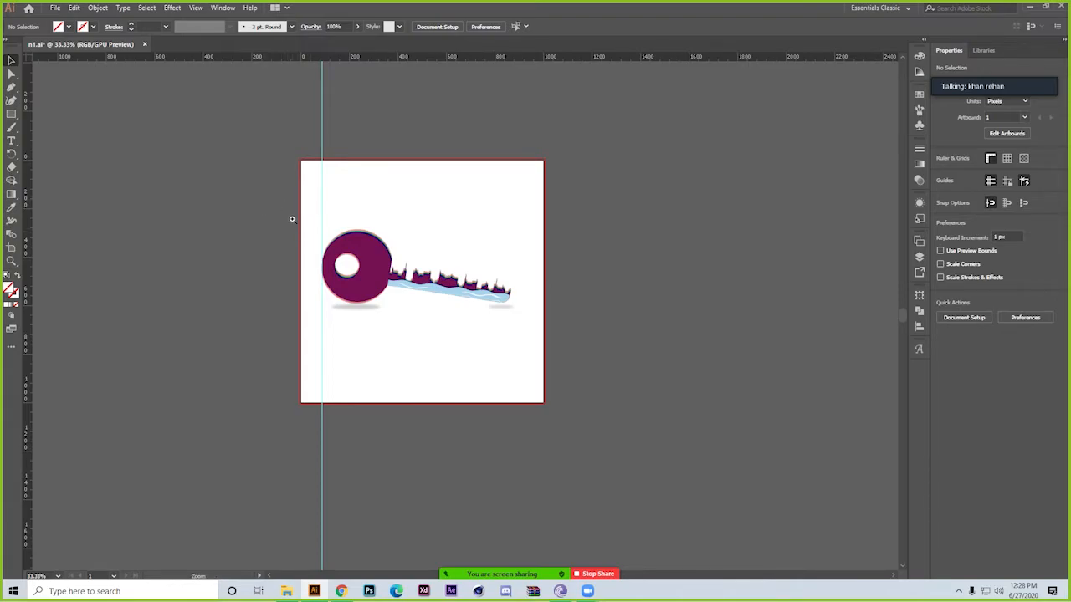
pyautogui.keyDown('ctrl'); pyautogui.keyDown('space'); pyautogui.click(338, 204); pyautogui.keyUp('space'); pyautogui.keyUp('ctrl')
pyautogui.moveTo(393, 247); pyautogui.dragTo(638, 342)
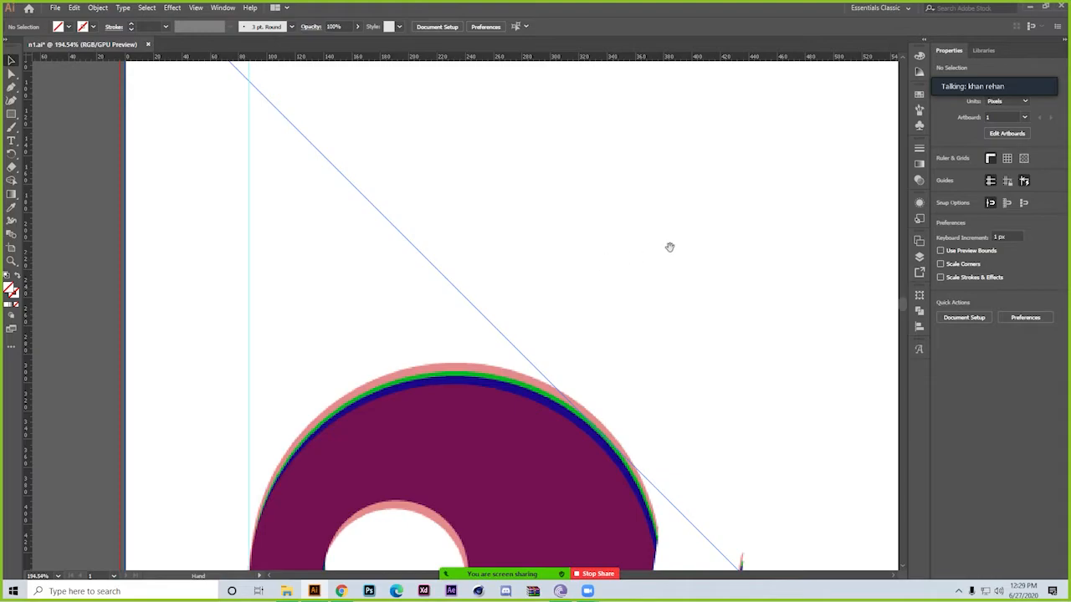
# Examine the enlarged key by moving the view between its round head and the tip of its toothed blade
pyautogui.moveTo(725, 433); pyautogui.dragTo(524, 160)
pyautogui.moveTo(557, 362); pyautogui.dragTo(321, 240)
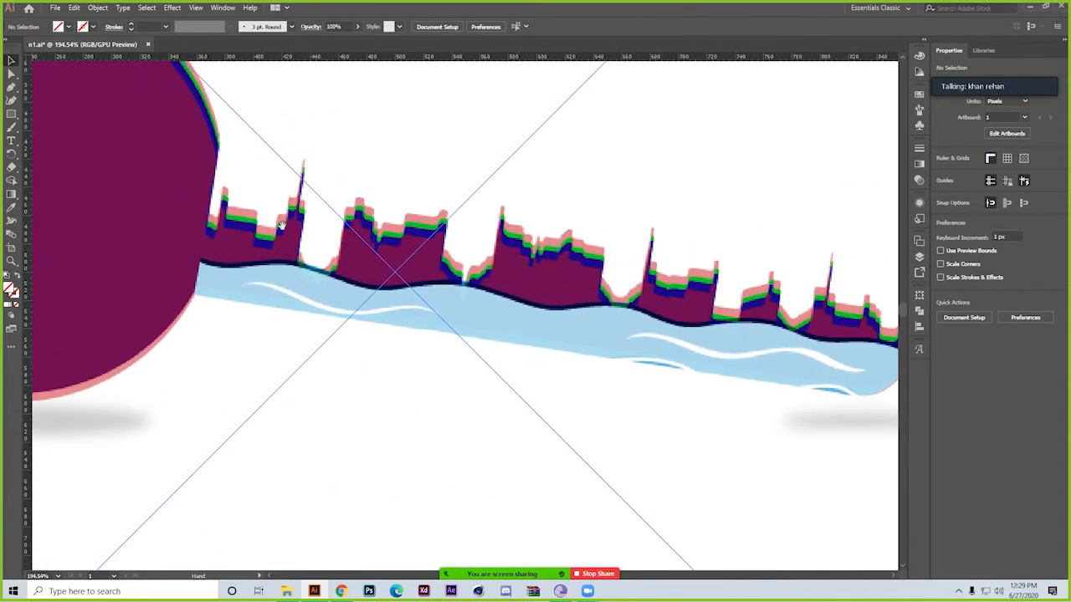
pyautogui.moveTo(778, 242); pyautogui.dragTo(514, 349)
pyautogui.moveTo(646, 348); pyautogui.dragTo(523, 323)
pyautogui.moveTo(572, 265)
pyautogui.mouseDown()
pyautogui.moveTo(382, 183)
pyautogui.moveTo(451, 258)
pyautogui.moveTo(586, 276)
pyautogui.mouseUp()
pyautogui.moveTo(206, 263); pyautogui.dragTo(490, 237)
pyautogui.moveTo(231, 175); pyautogui.dragTo(302, 238)
pyautogui.moveTo(593, 299); pyautogui.dragTo(493, 292)
pyautogui.moveTo(213, 235); pyautogui.dragTo(496, 342)
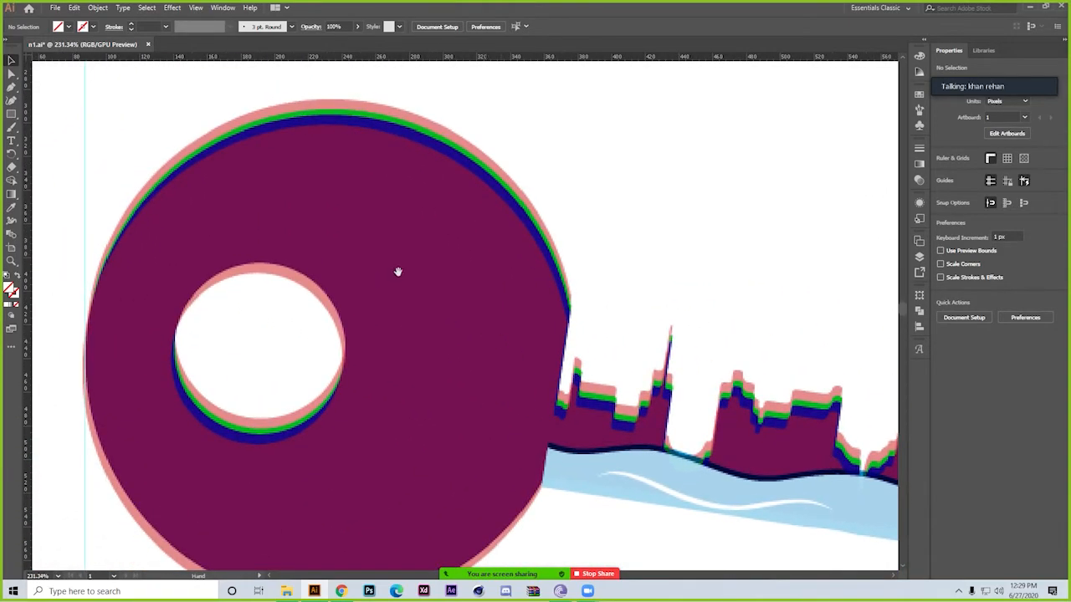
pyautogui.moveTo(377, 272); pyautogui.dragTo(551, 368)
pyautogui.moveTo(378, 324); pyautogui.dragTo(448, 234)
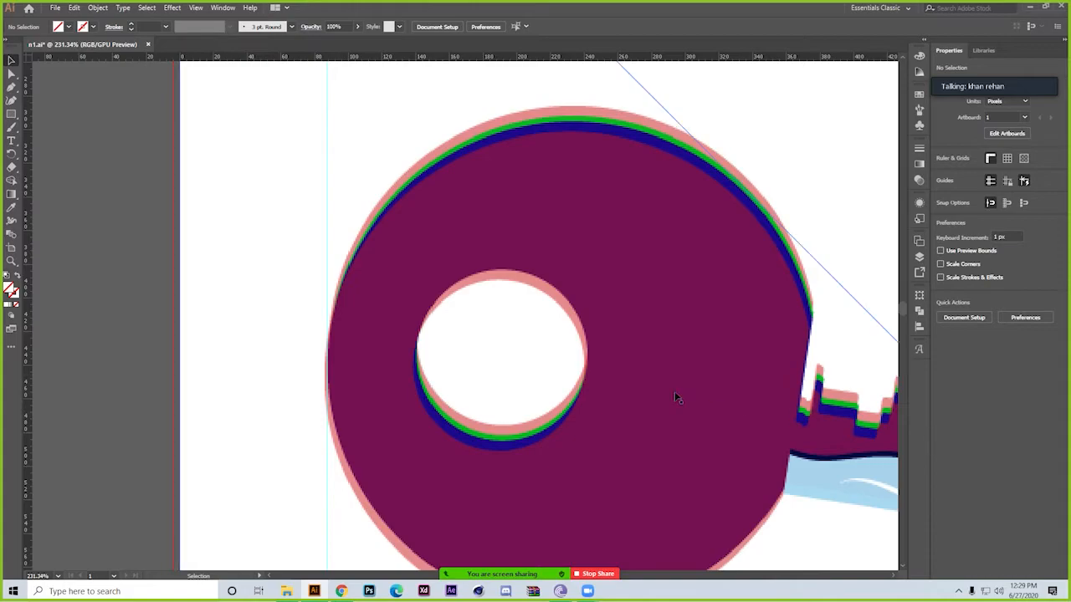
pyautogui.moveTo(797, 374); pyautogui.dragTo(2, 290)
pyautogui.moveTo(761, 454); pyautogui.dragTo(608, 414)
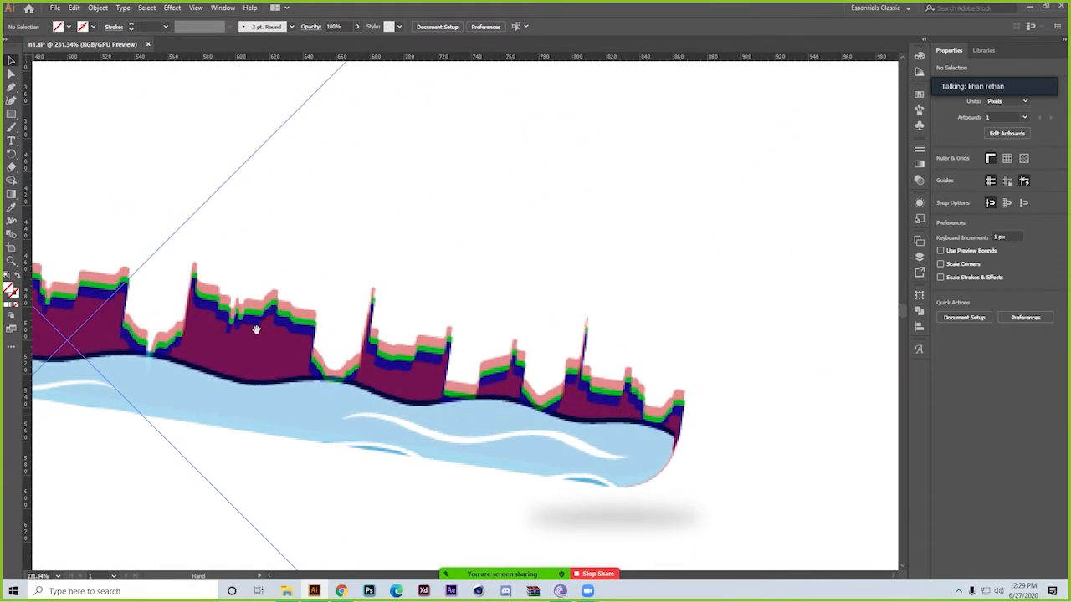
pyautogui.moveTo(203, 309); pyautogui.dragTo(726, 367)
pyautogui.moveTo(225, 304); pyautogui.dragTo(362, 274)
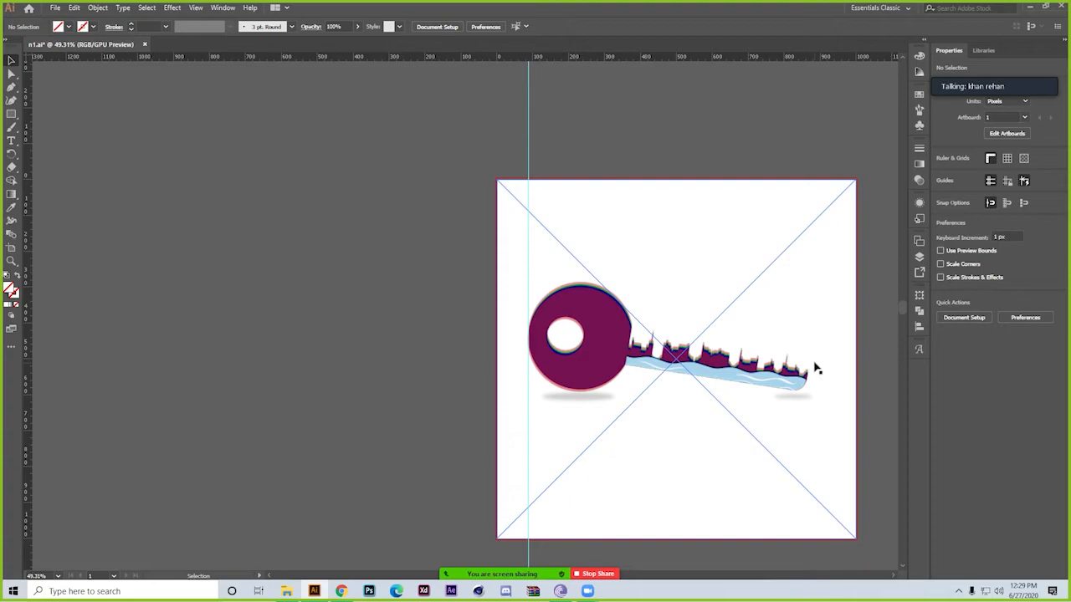
# Select the key image, view the measurement units offered for the ruler, and deselect the image
pyautogui.click(804, 387)
pyautogui.moveTo(811, 368); pyautogui.dragTo(1067, 598)
pyautogui.moveTo(707, 239); pyautogui.dragTo(446, 295)
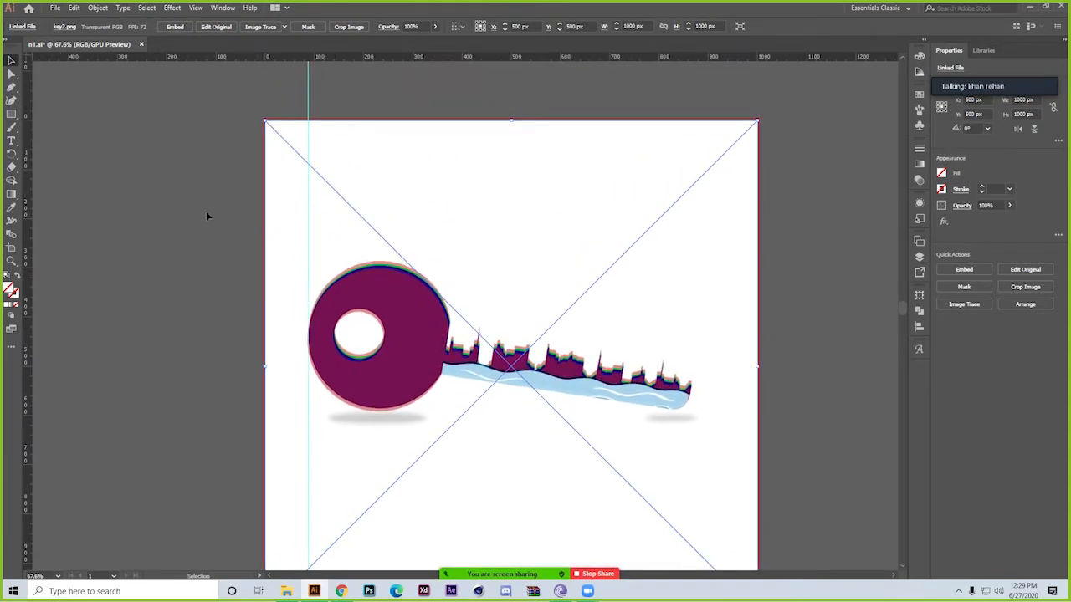
pyautogui.rightClick(493, 57)
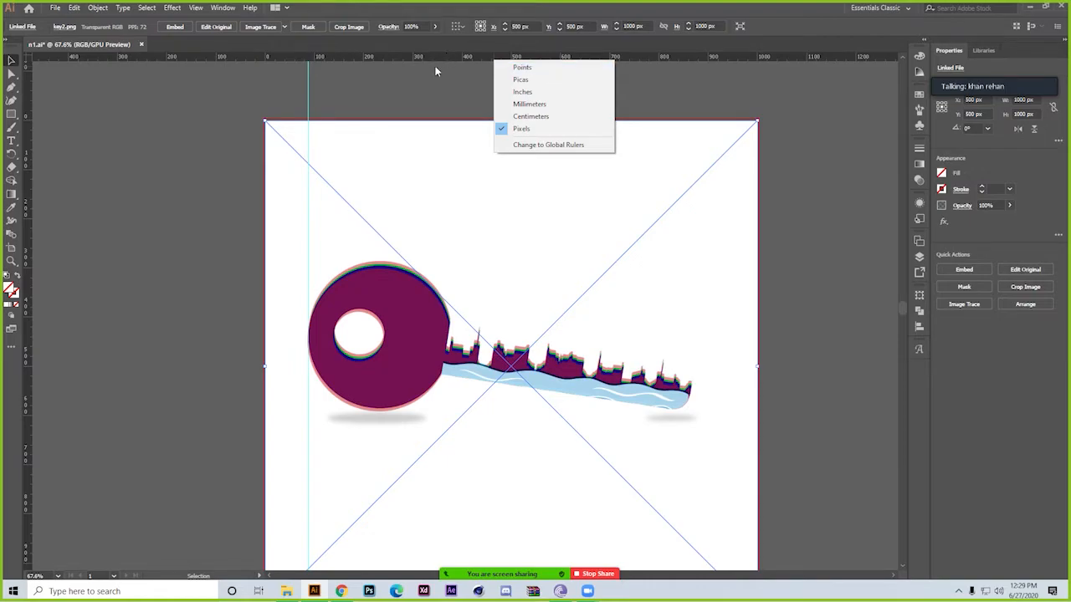
pyautogui.click(819, 100)
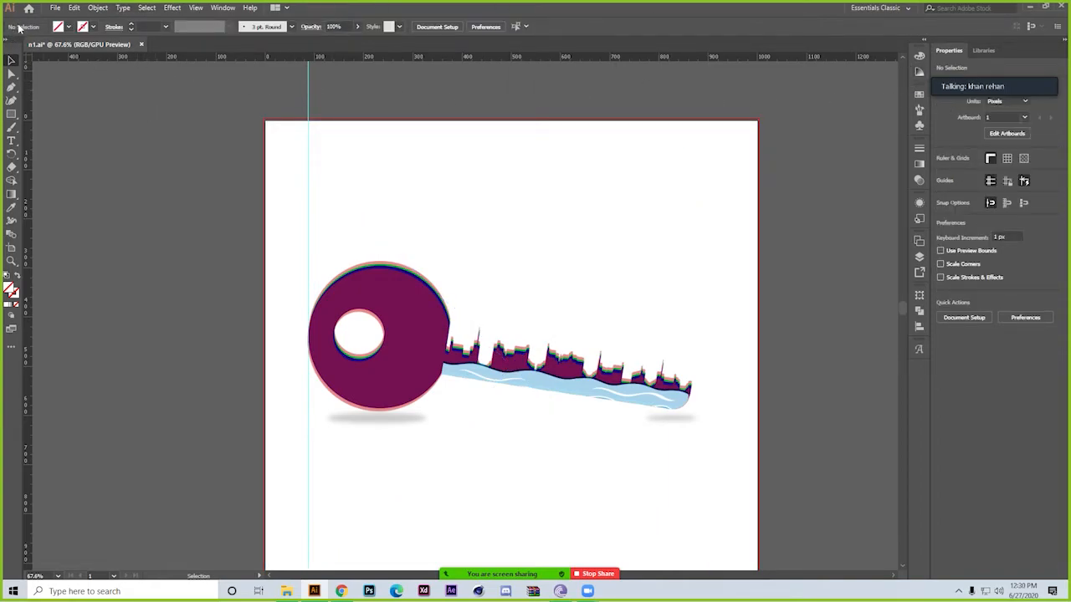
# Select the linked key image and view its entry in the list of linked files
pyautogui.click(356, 283)
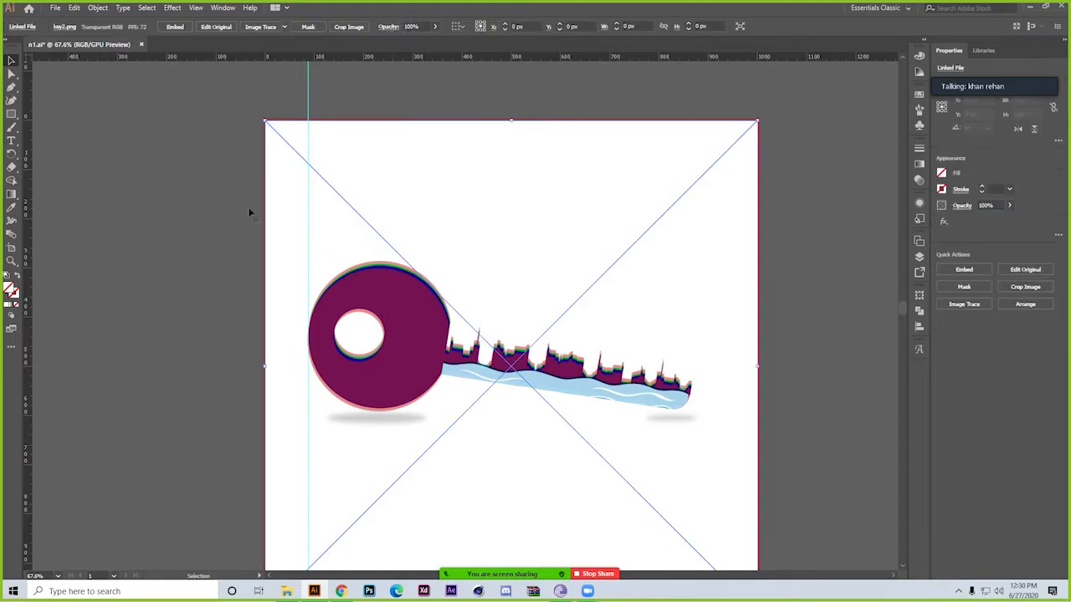
pyautogui.click(26, 28)
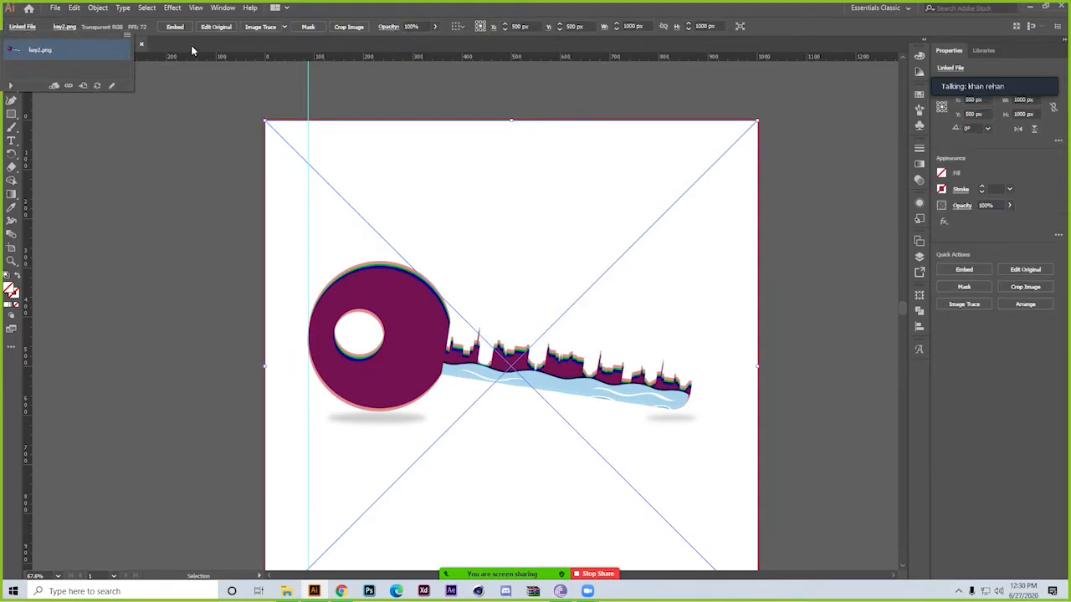
pyautogui.click(60, 27)
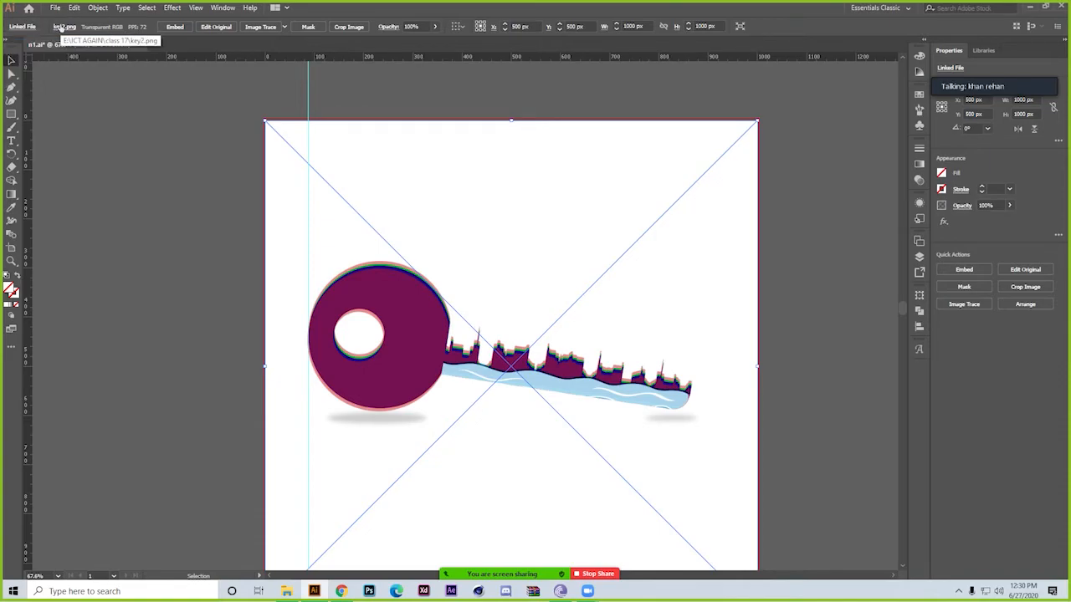
# Relink the key image to the JPG file 15301 in the conjunto-papeleria-negocios-profesional-azul-moderno folder
pyautogui.click(61, 27)
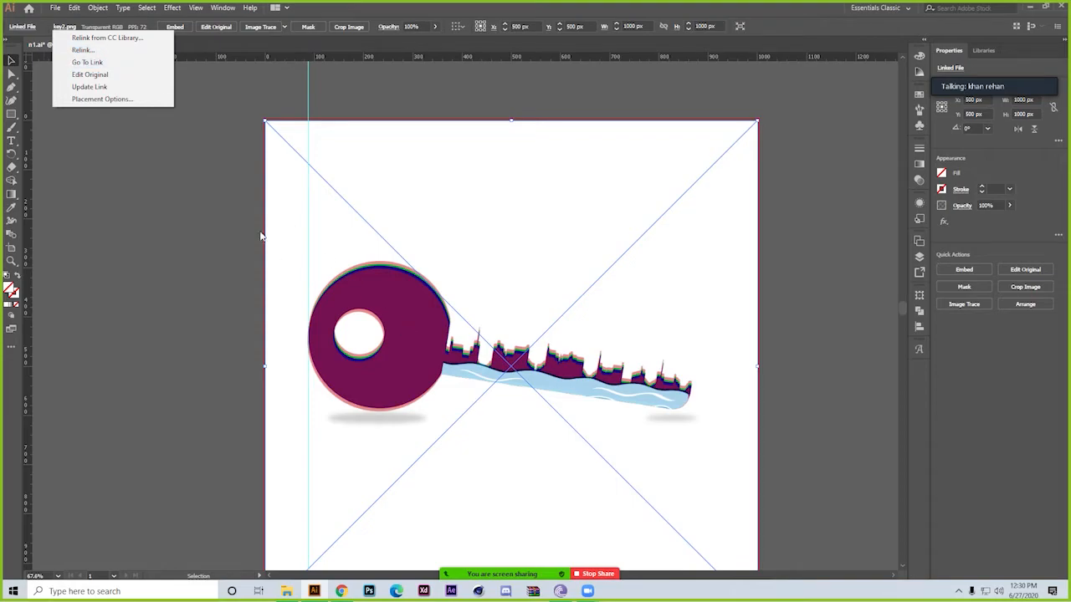
pyautogui.click(101, 52)
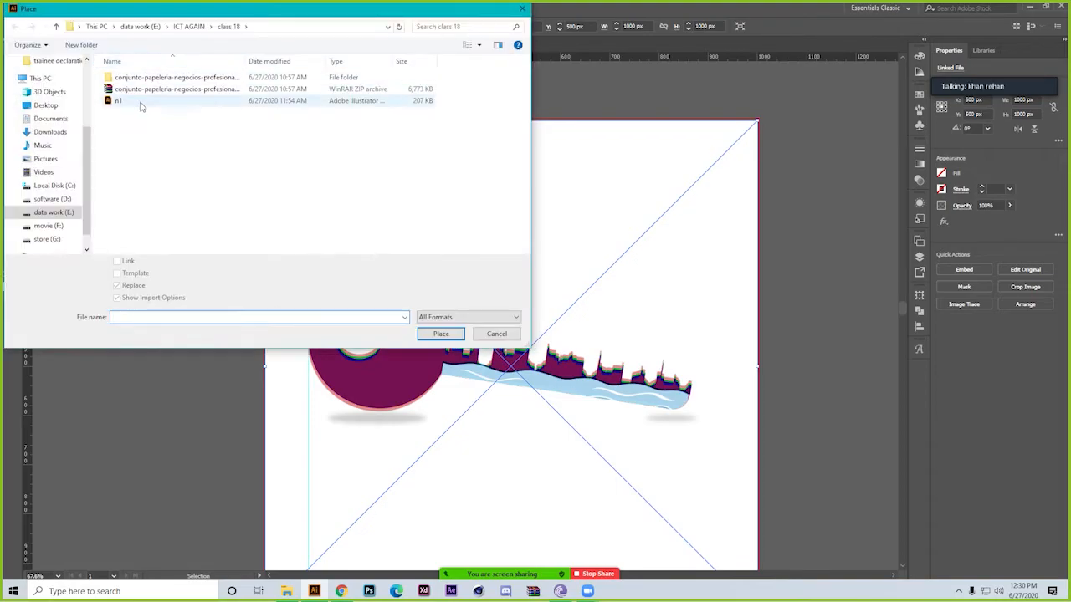
pyautogui.doubleClick(116, 78)
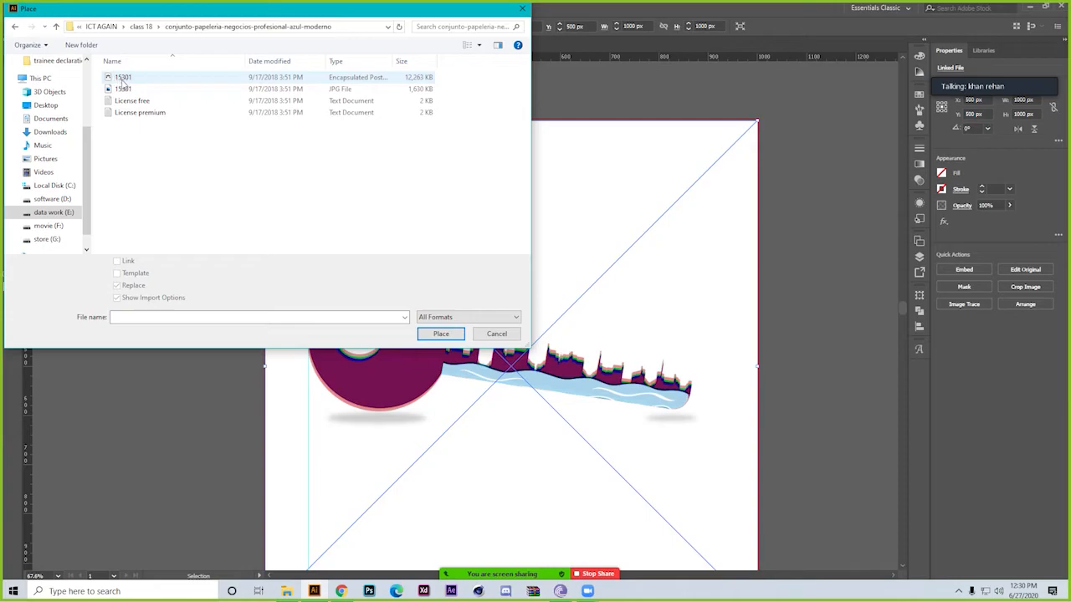
pyautogui.click(123, 89)
pyautogui.click(435, 334)
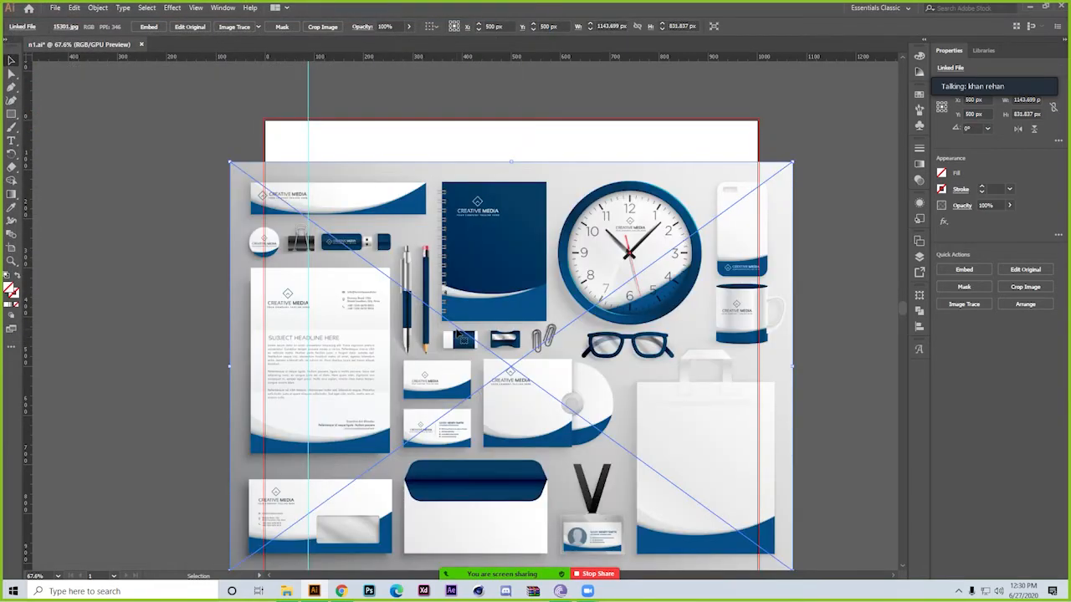
# Relink the stationery mockup image to the key file 2121212.png in the class 17 folder of ICT AGAIN
pyautogui.click(64, 25)
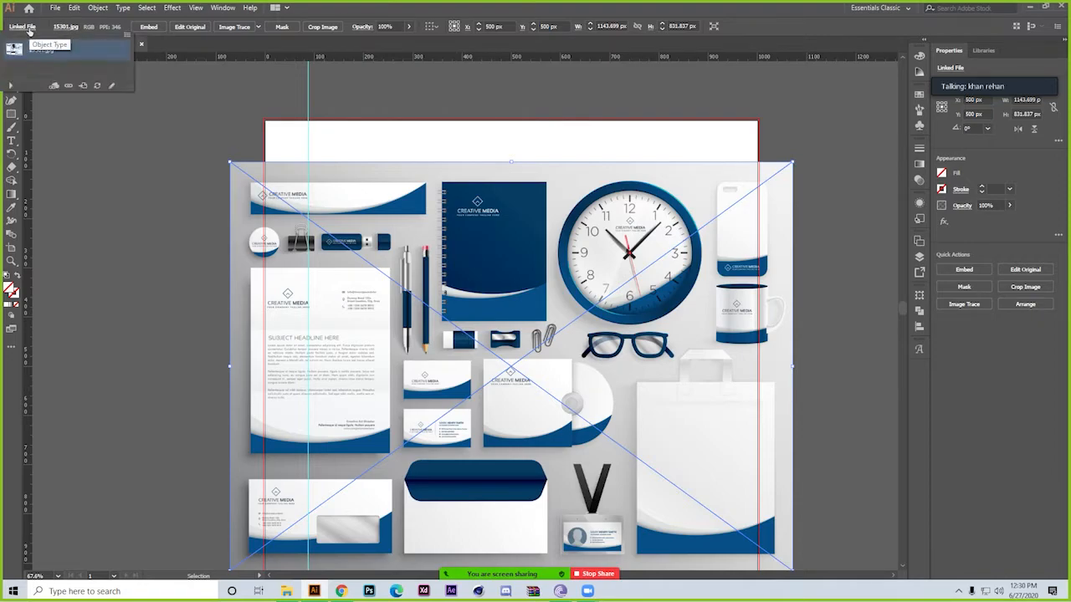
pyautogui.click(64, 26)
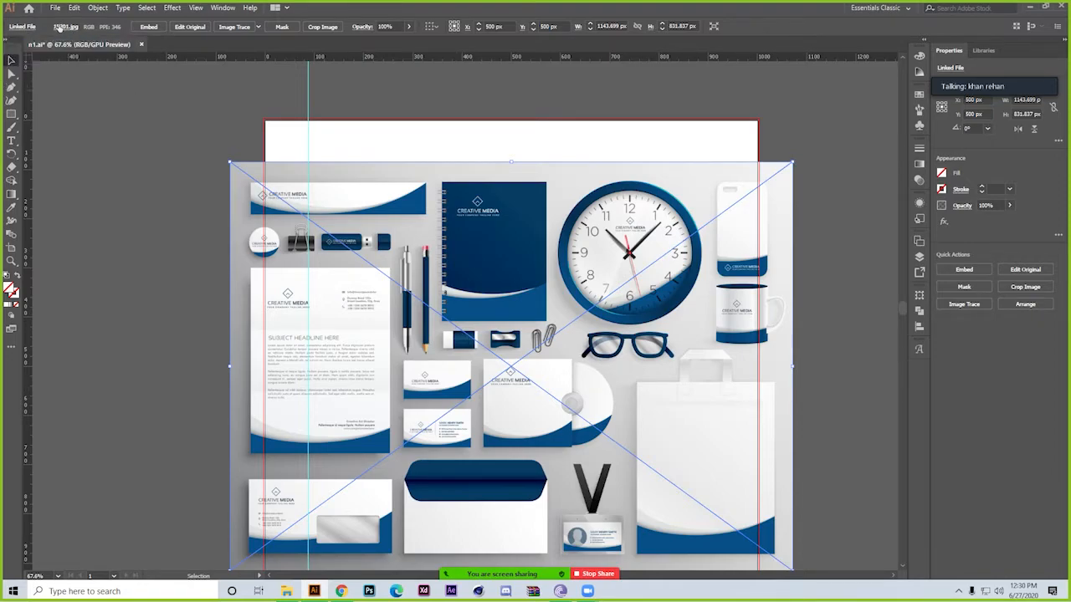
pyautogui.click(65, 26)
pyautogui.click(90, 50)
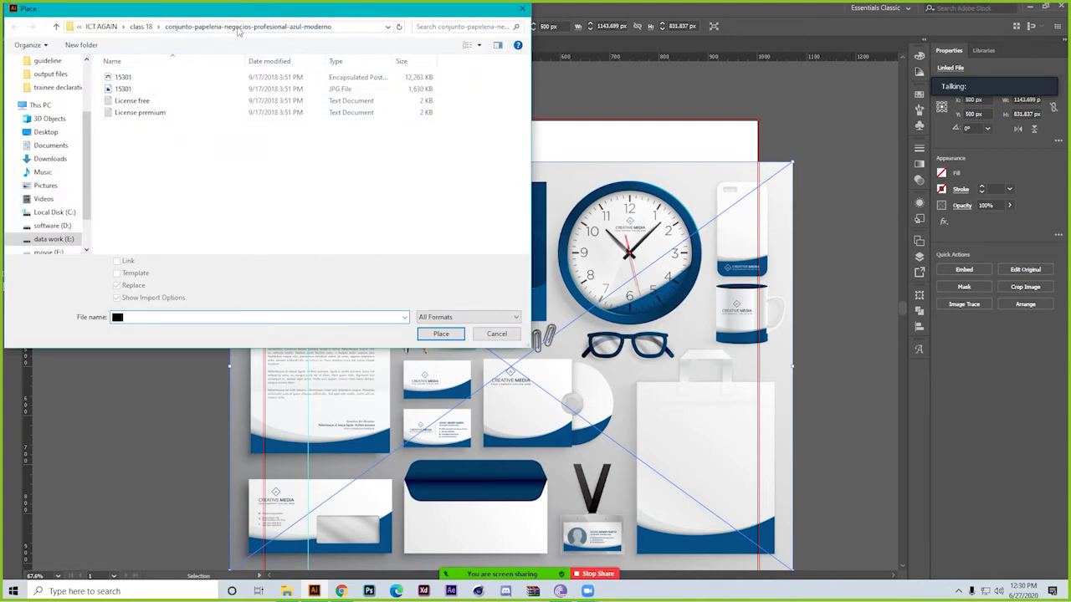
pyautogui.click(141, 26)
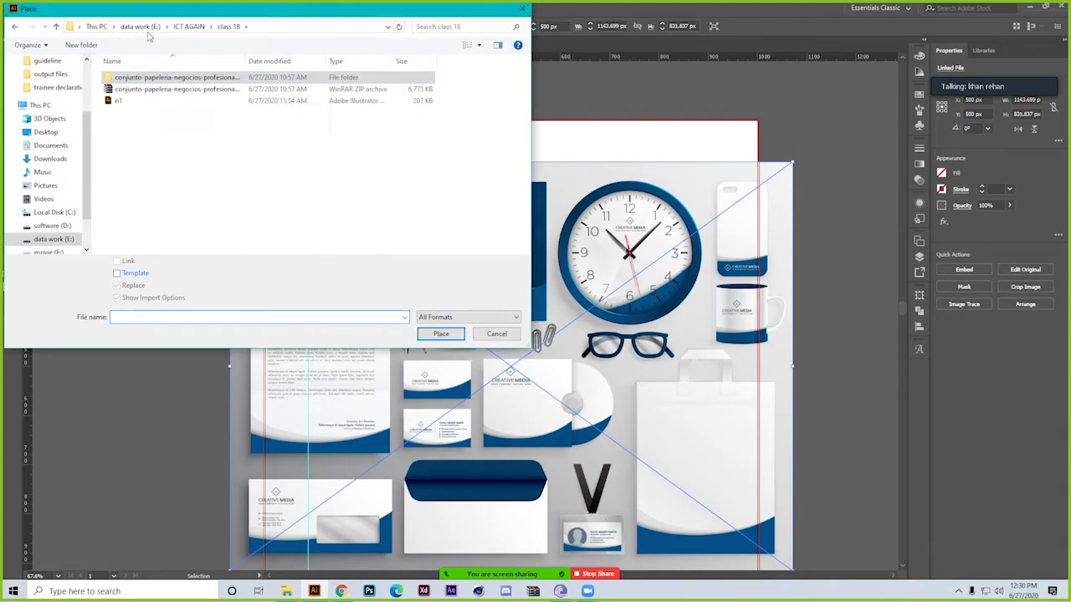
pyautogui.click(189, 26)
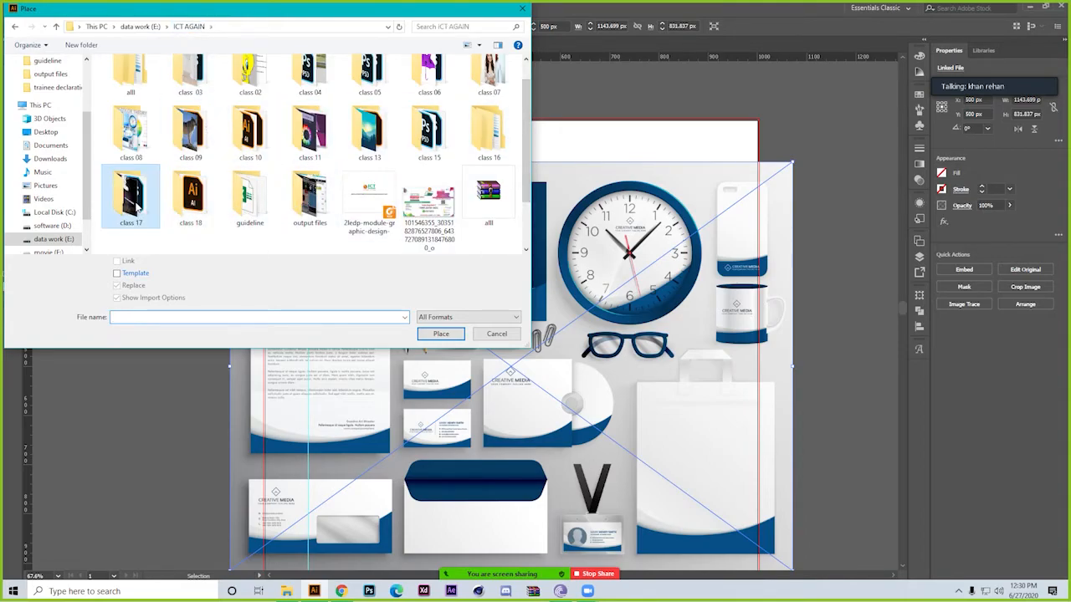
pyautogui.doubleClick(131, 196)
pyautogui.doubleClick(368, 94)
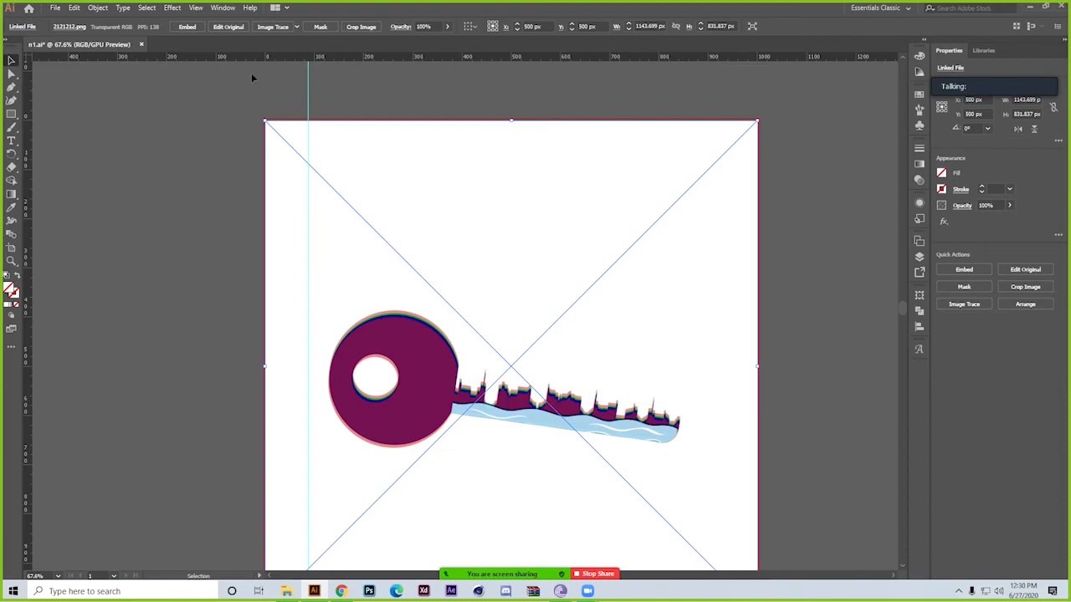
# View the placement options of the linked key image and close them without changing anything
pyautogui.click(62, 31)
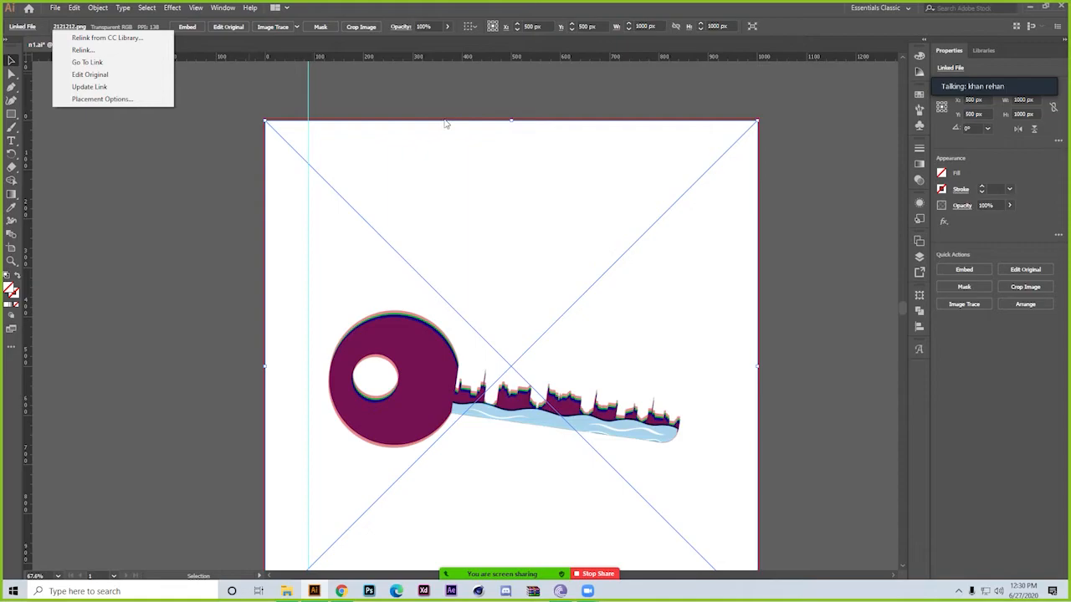
pyautogui.click(117, 99)
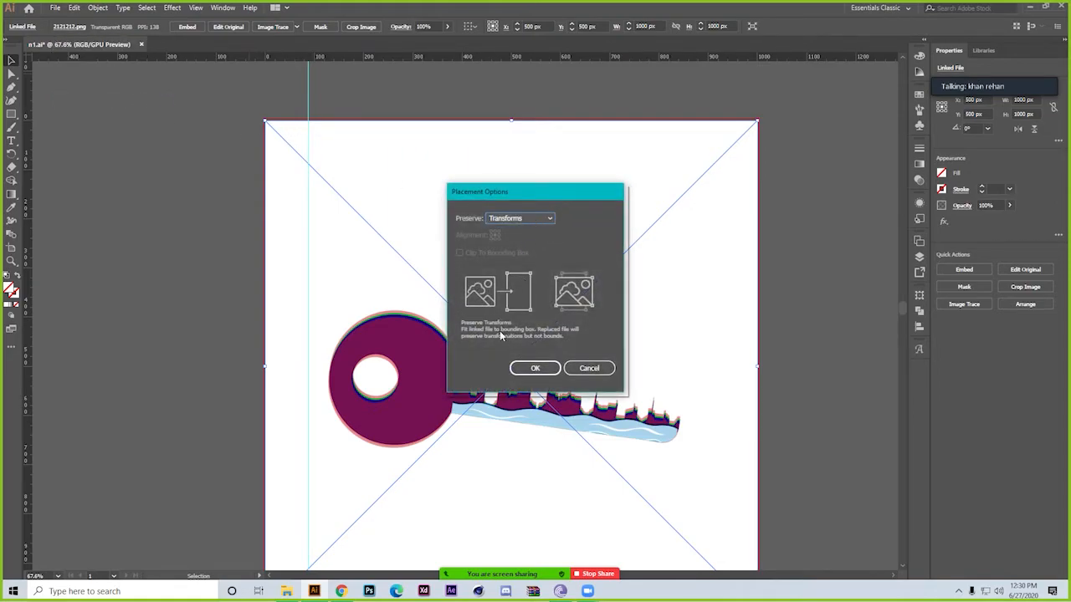
pyautogui.click(588, 368)
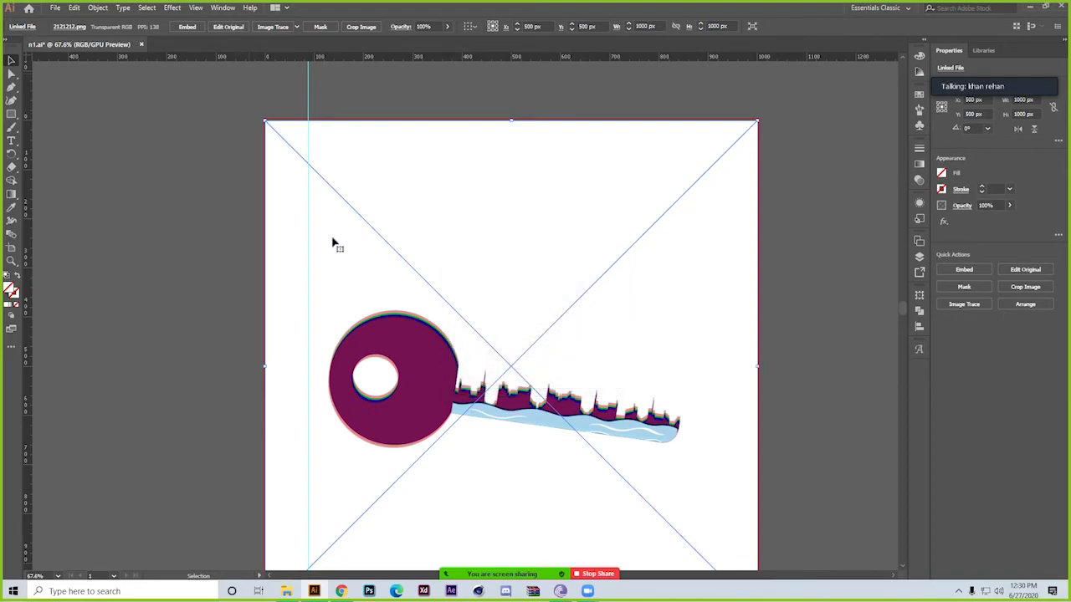
# Reselect the key image, lower its opacity to 67%, and restore it to 100%
pyautogui.click(220, 229)
pyautogui.click(402, 408)
pyautogui.click(446, 26)
pyautogui.moveTo(449, 41)
pyautogui.mouseDown()
pyautogui.moveTo(422, 48)
pyautogui.moveTo(434, 51)
pyautogui.mouseUp()
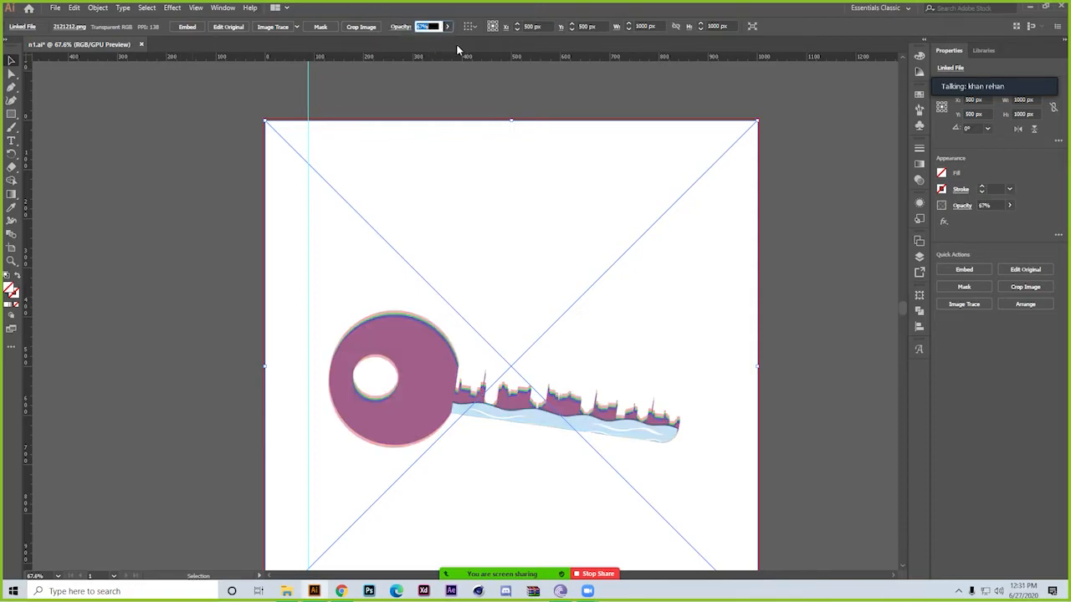
pyautogui.click(447, 26)
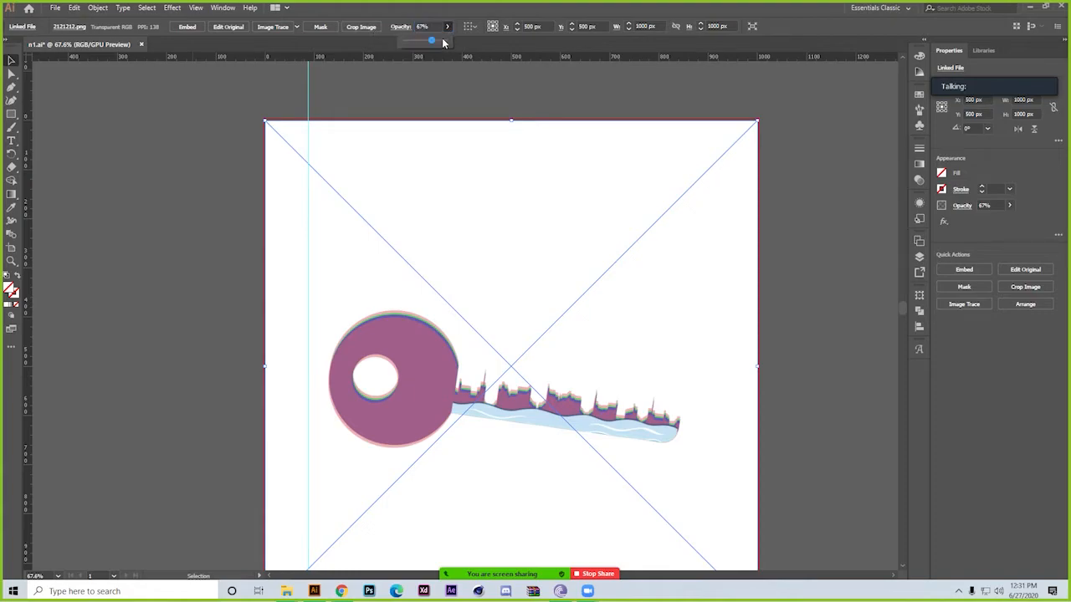
pyautogui.moveTo(444, 42); pyautogui.dragTo(481, 36)
# View the alignment reference options for the key image and delete the image from the artboard
pyautogui.click(470, 26)
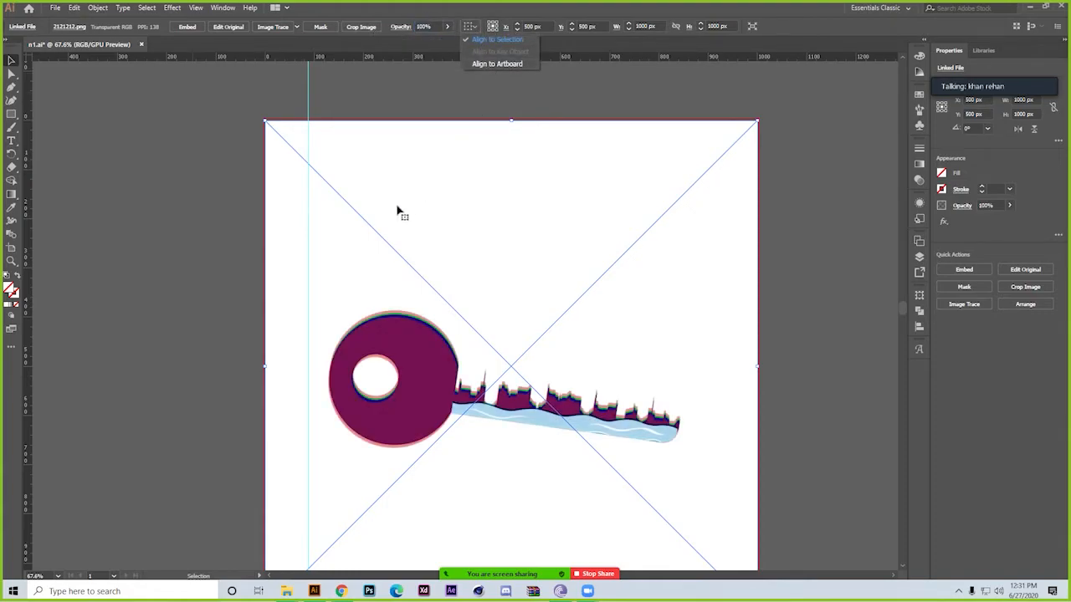
pyautogui.click(157, 283)
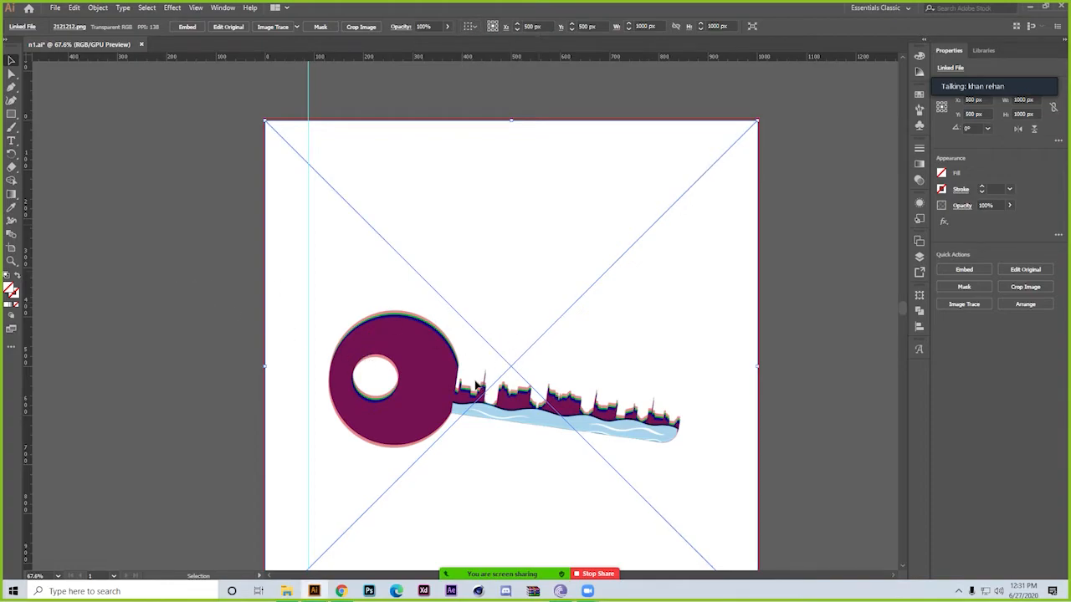
pyautogui.press('Delete')
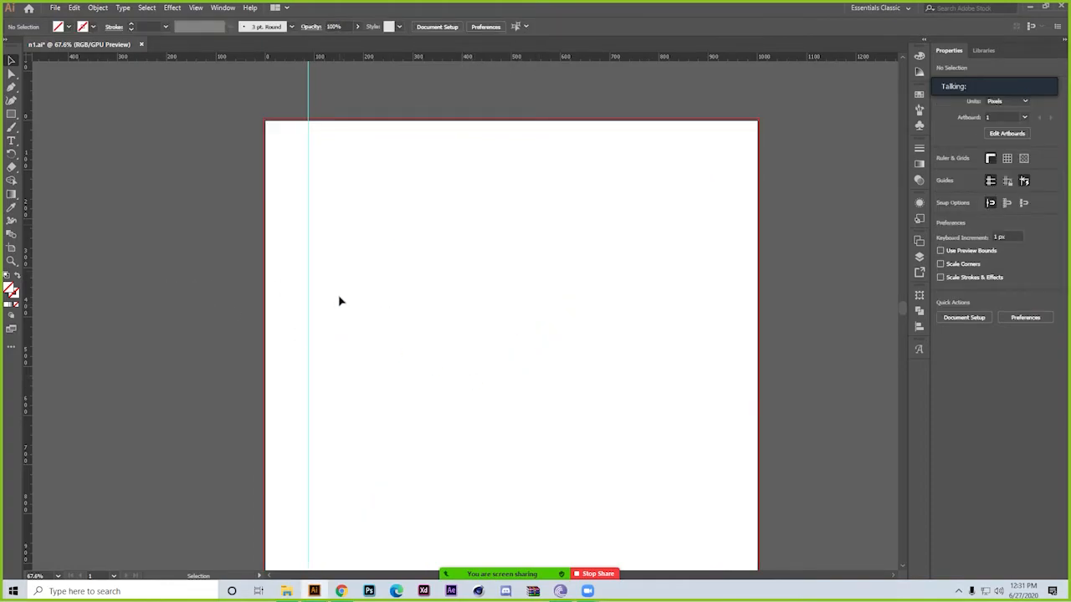
# Draw a rectangle about 224 × 594 px across the artboard's upper edge and fill it with magenta ff00b1
pyautogui.click(11, 114)
pyautogui.moveTo(391, 214); pyautogui.dragTo(448, 360)
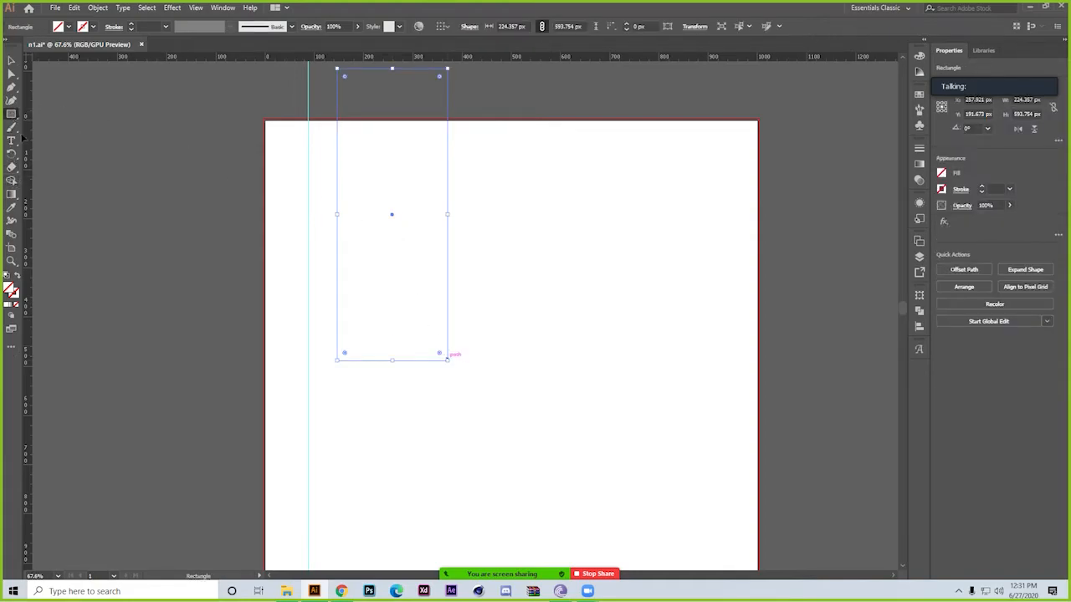
pyautogui.click(9, 309)
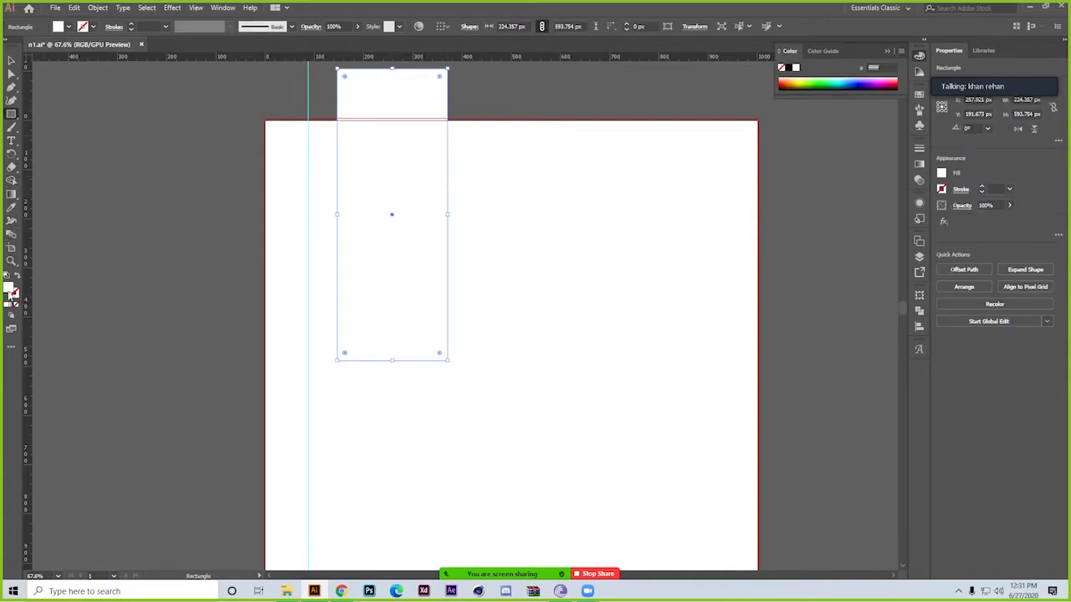
pyautogui.doubleClick(9, 290)
pyautogui.click(733, 157)
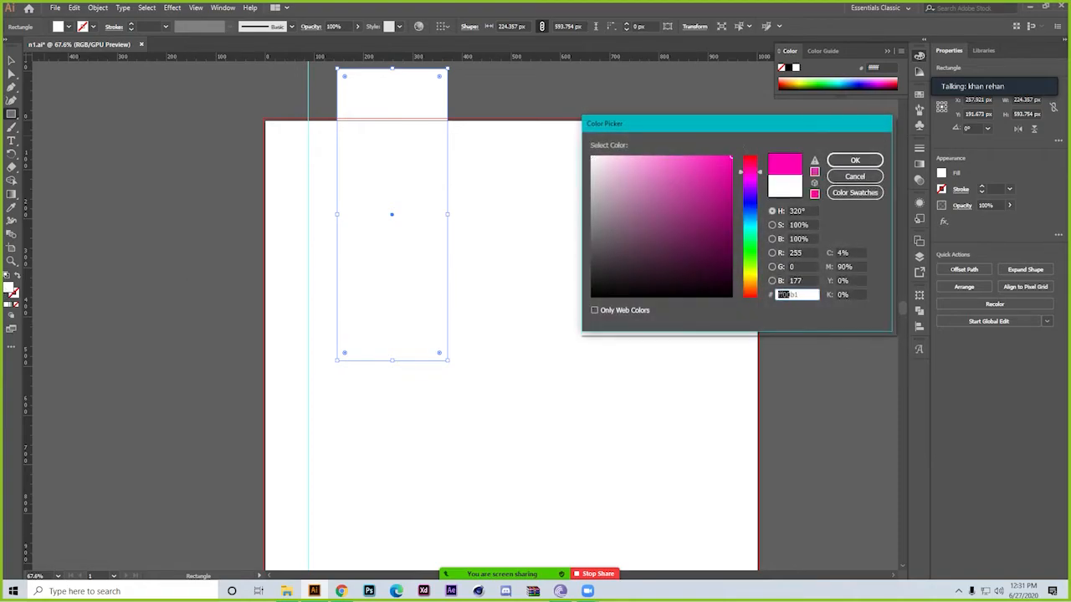
pyautogui.click(851, 160)
# Duplicate the magenta rectangle down and to its right, and recolor the copy dark grey 606060 with the Eyedropper
pyautogui.click(11, 60)
pyautogui.moveTo(419, 196); pyautogui.dragTo(516, 292)
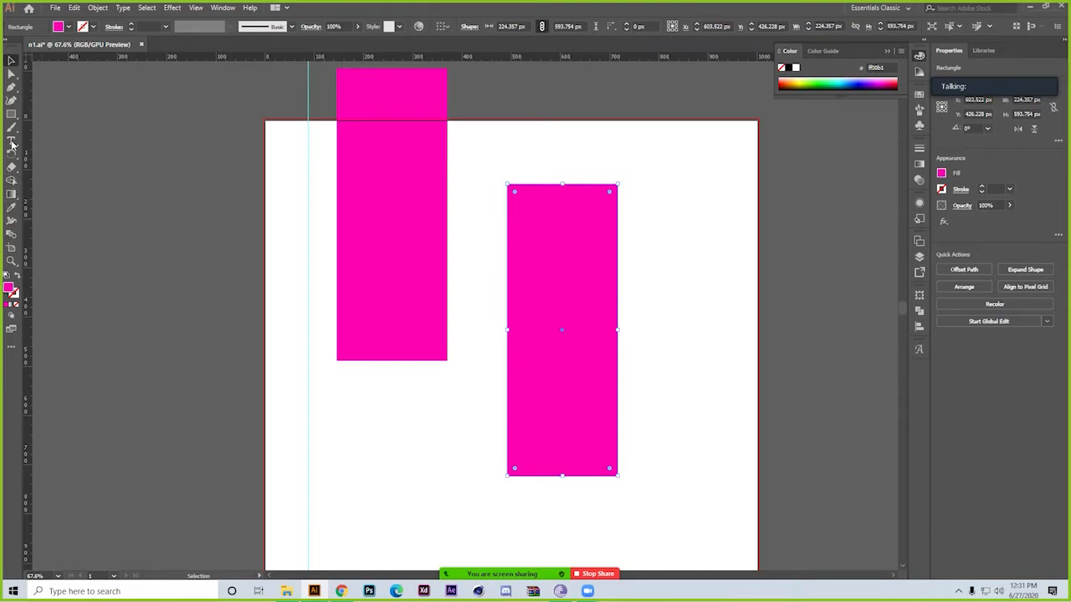
pyautogui.click(12, 207)
pyautogui.click(162, 225)
pyautogui.click(11, 60)
pyautogui.click(199, 172)
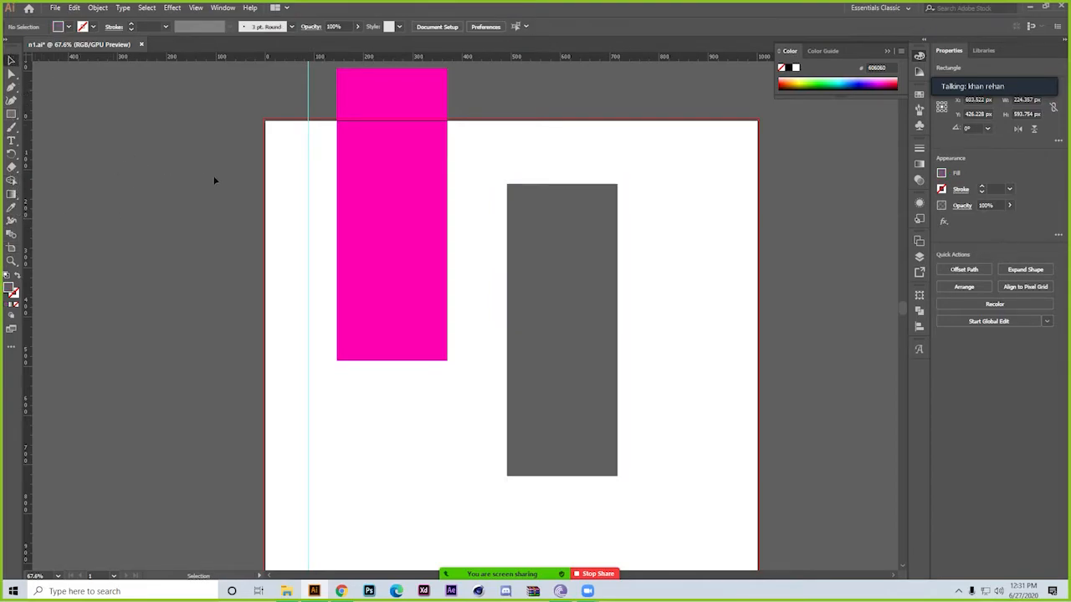
# Align the magenta and grey rectangles by their horizontal and vertical centers, and undo both alignments
pyautogui.click(376, 203)
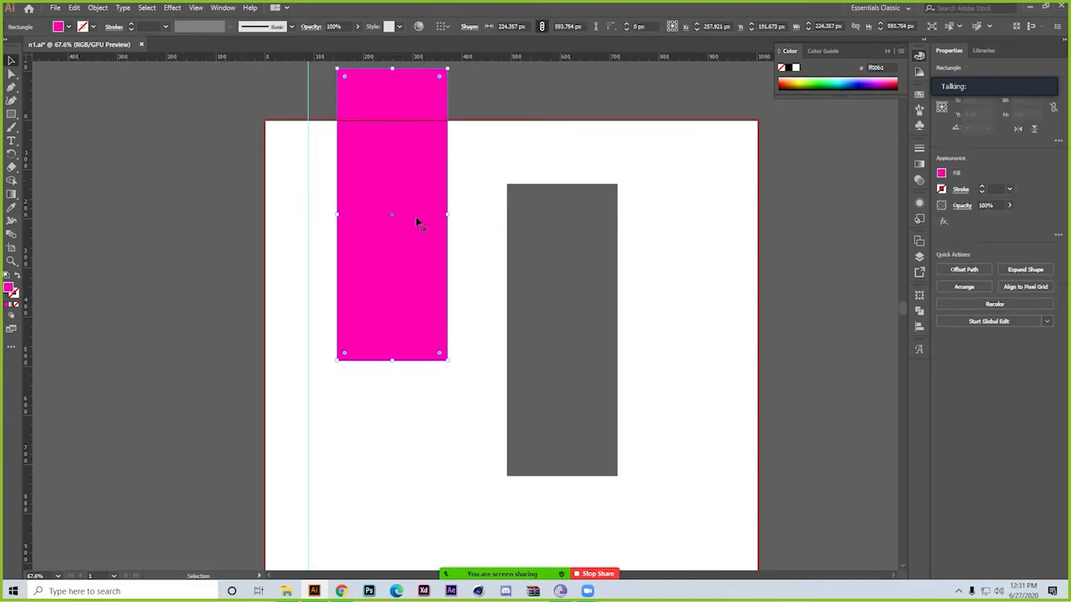
pyautogui.keyDown('shift'); pyautogui.click(527, 269); pyautogui.keyUp('shift')
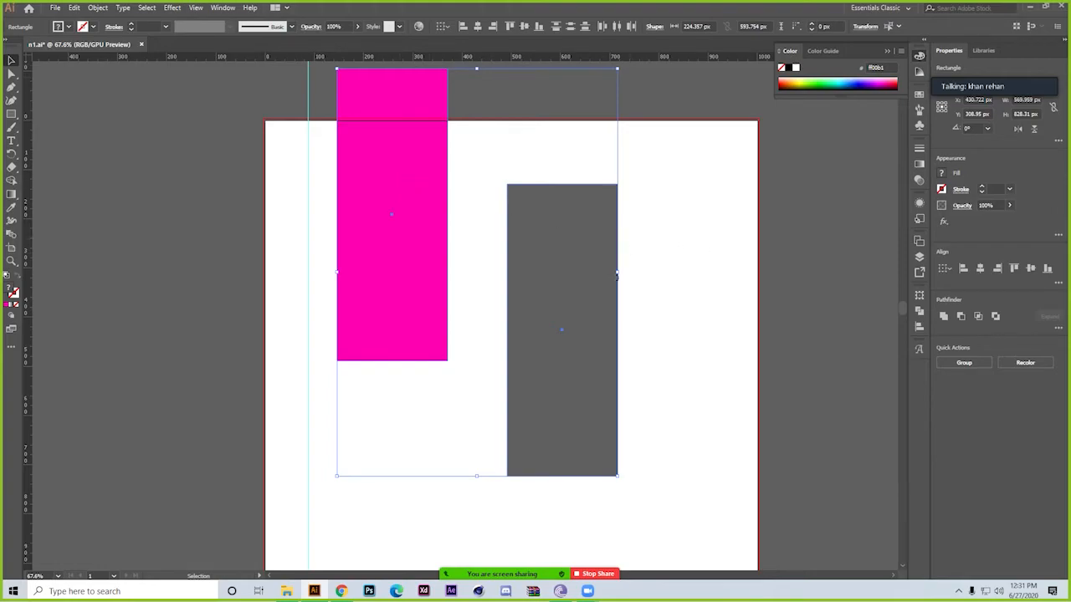
pyautogui.click(477, 27)
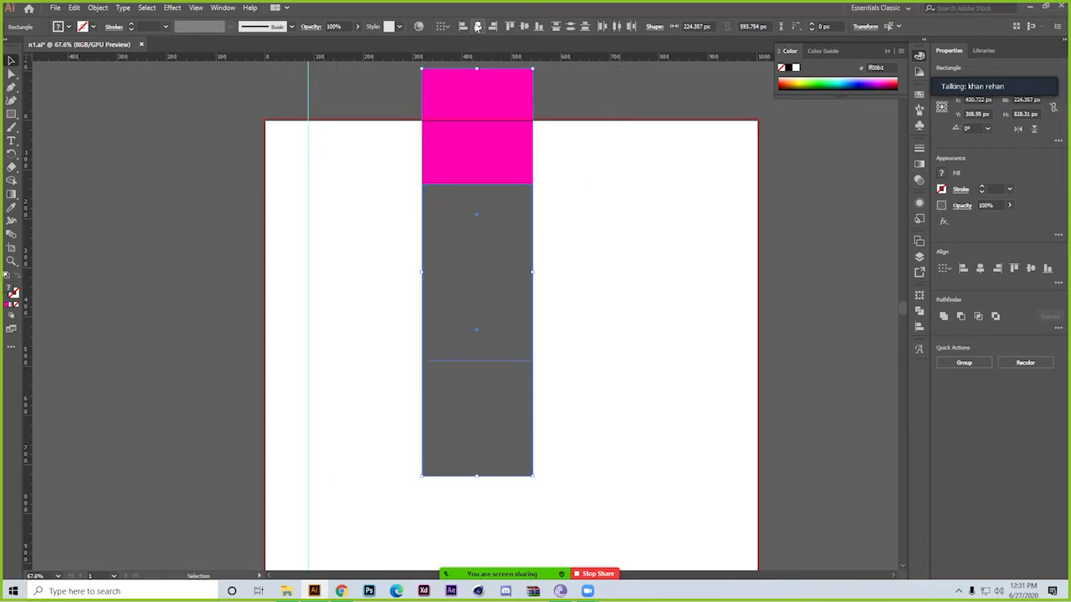
pyautogui.click(524, 26)
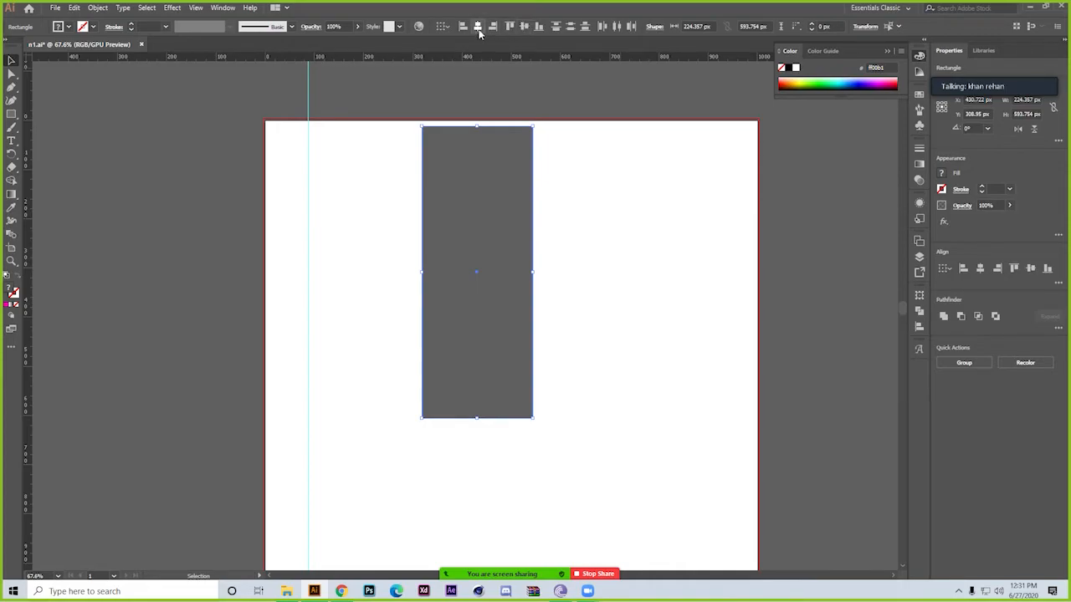
pyautogui.hotkey('ctrl', 'z')
pyautogui.hotkey('ctrl', 'z')
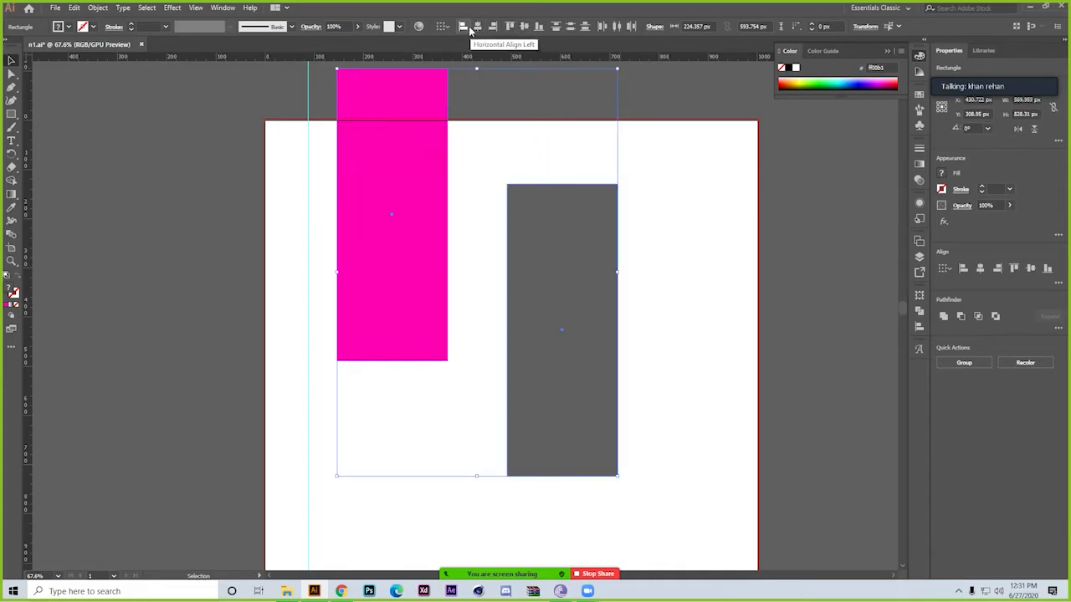
# Try horizontal left and right alignment on the two selected rectangles, undoing each one
pyautogui.click(467, 27)
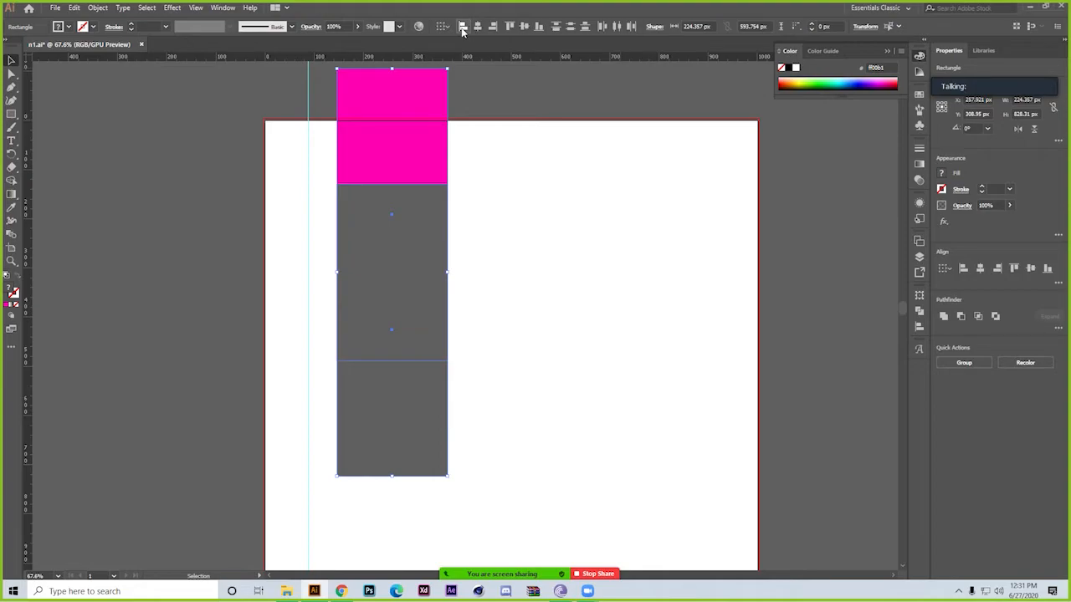
pyautogui.hotkey('ctrl', 'z')
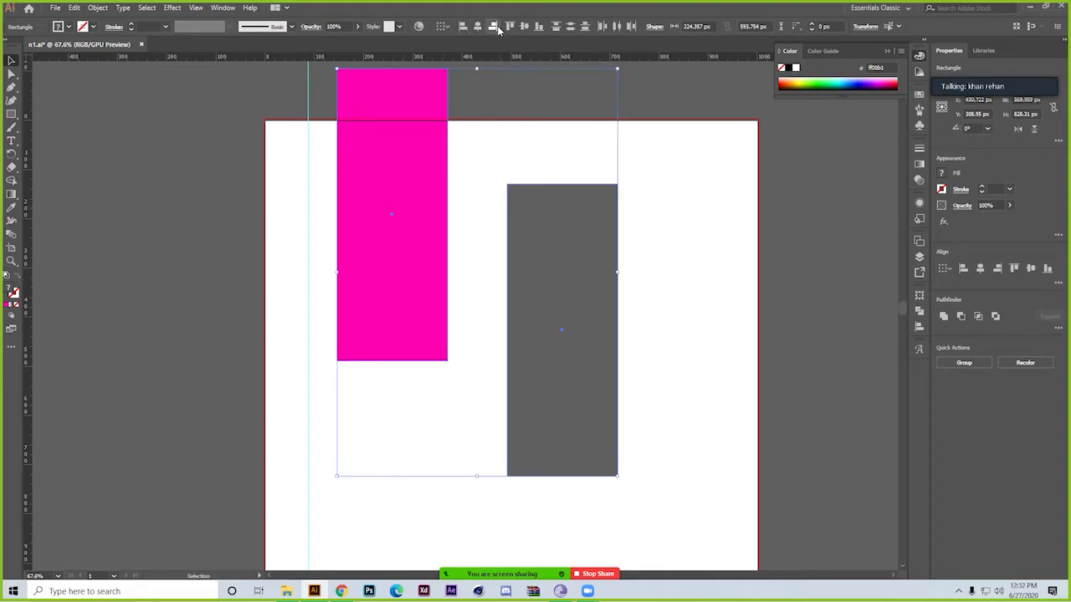
pyautogui.click(496, 26)
pyautogui.hotkey('ctrl', 'z')
# Set alignment to the artboard, try the left edge, and center both rectangles horizontally and vertically on the artboard
pyautogui.click(454, 26)
pyautogui.click(474, 63)
pyautogui.click(458, 30)
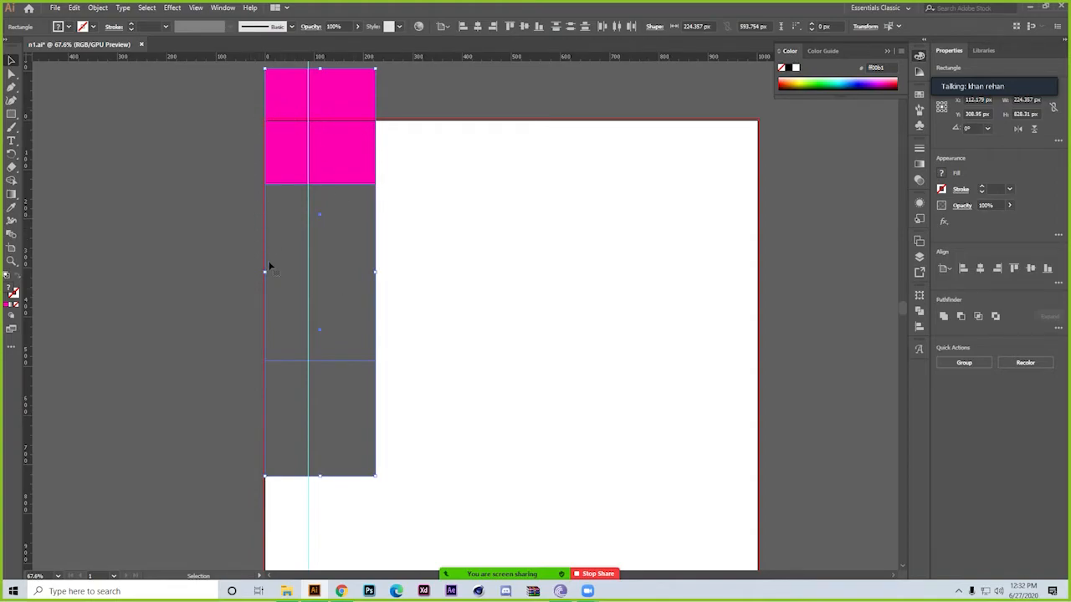
pyautogui.click(478, 26)
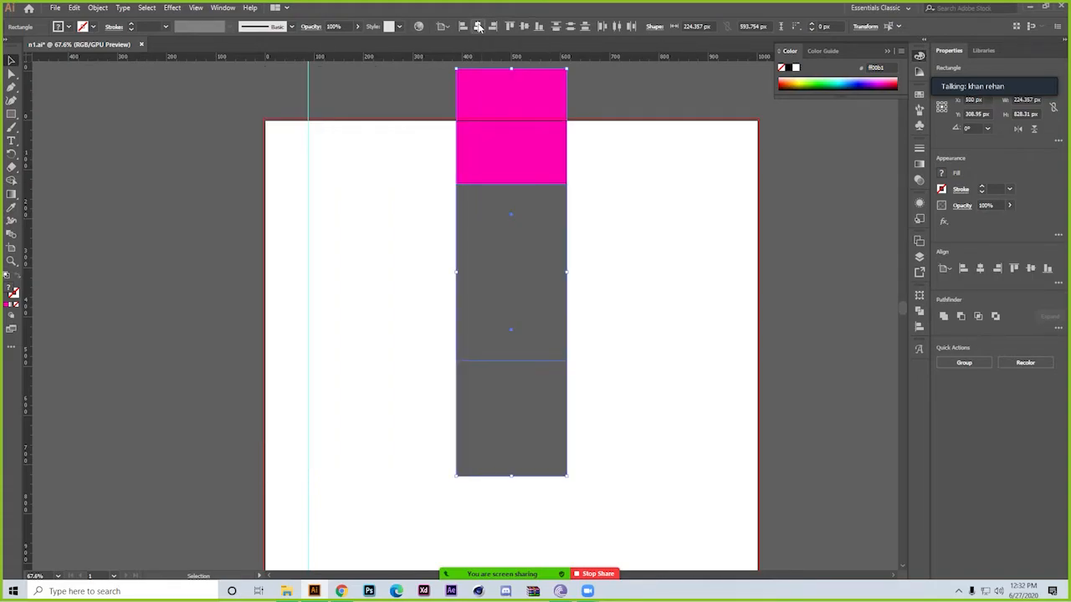
pyautogui.click(525, 28)
# Move the grey rectangle to about X 590 px, Y 576 px so it only partly overlaps the magenta one
pyautogui.click(633, 302)
pyautogui.moveTo(652, 303); pyautogui.dragTo(519, 215)
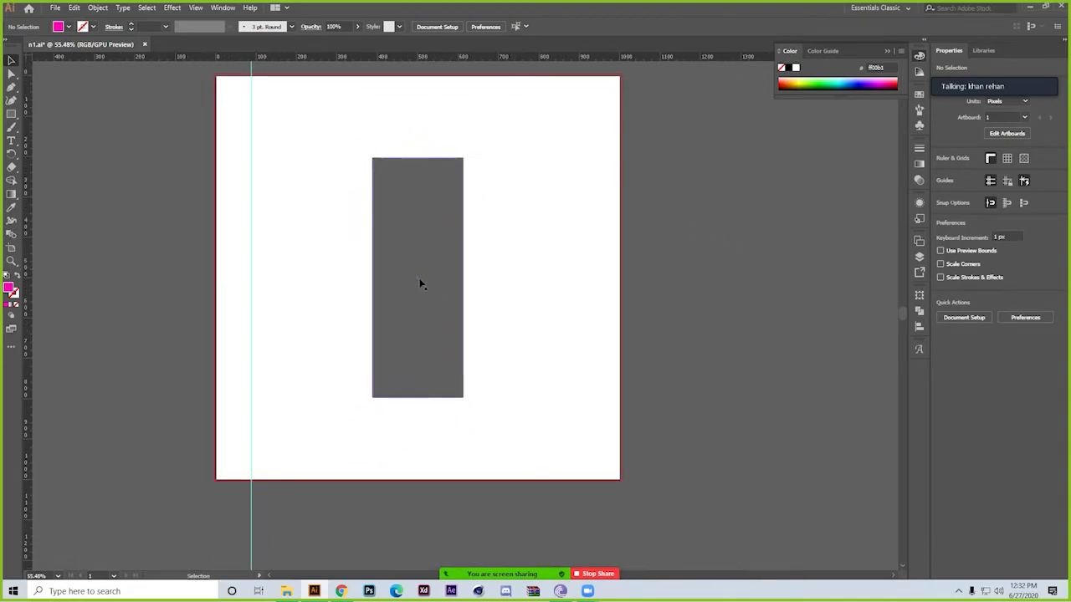
pyautogui.moveTo(419, 278); pyautogui.dragTo(512, 256)
pyautogui.moveTo(534, 293); pyautogui.dragTo(485, 338)
pyautogui.click(485, 332)
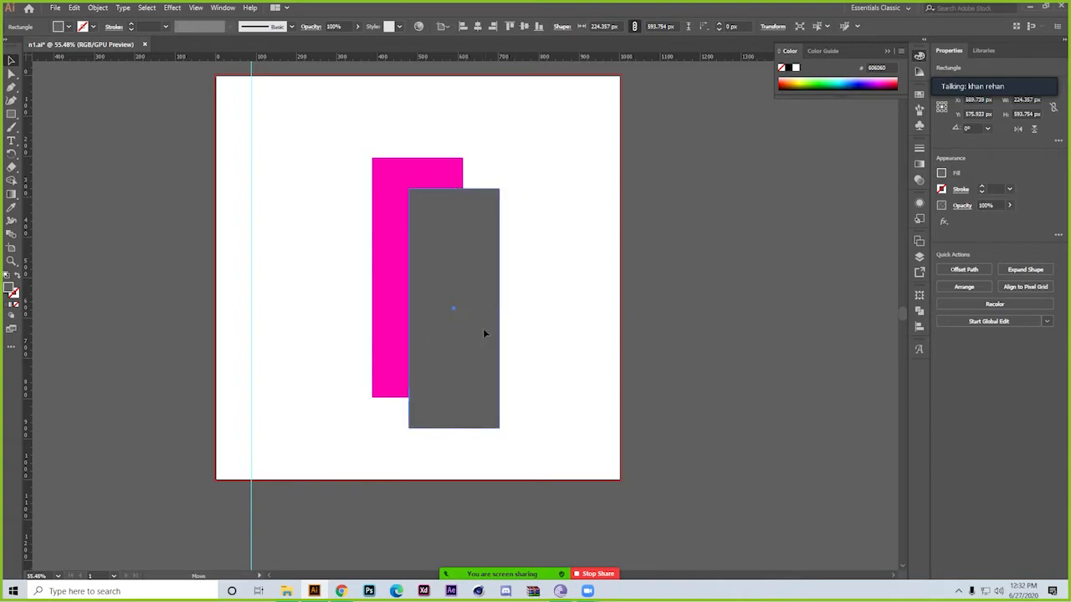
pyautogui.click(607, 310)
# Split the two overlapping rectangles with the Pathfinder Divide operation and ungroup the resulting pieces
pyautogui.moveTo(553, 184); pyautogui.dragTo(445, 242)
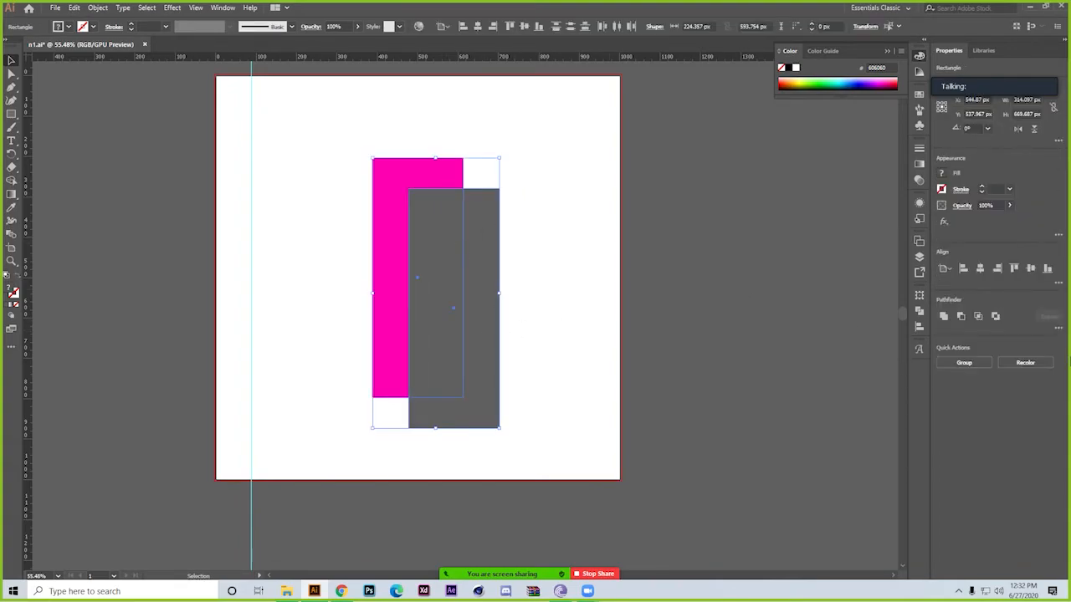
pyautogui.click(921, 312)
pyautogui.click(791, 349)
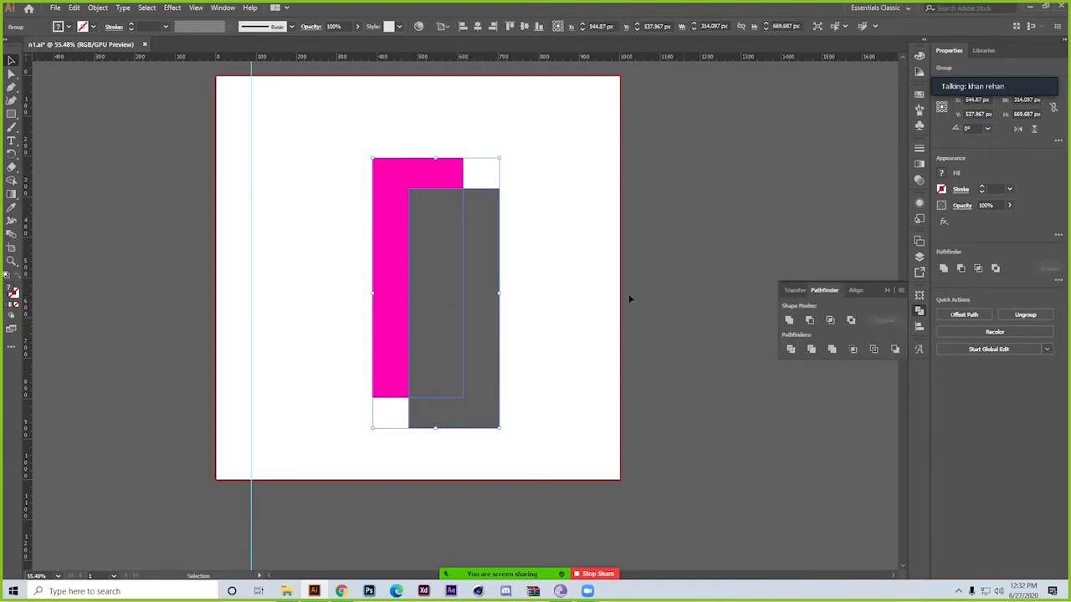
pyautogui.click(628, 294)
pyautogui.rightClick(447, 300)
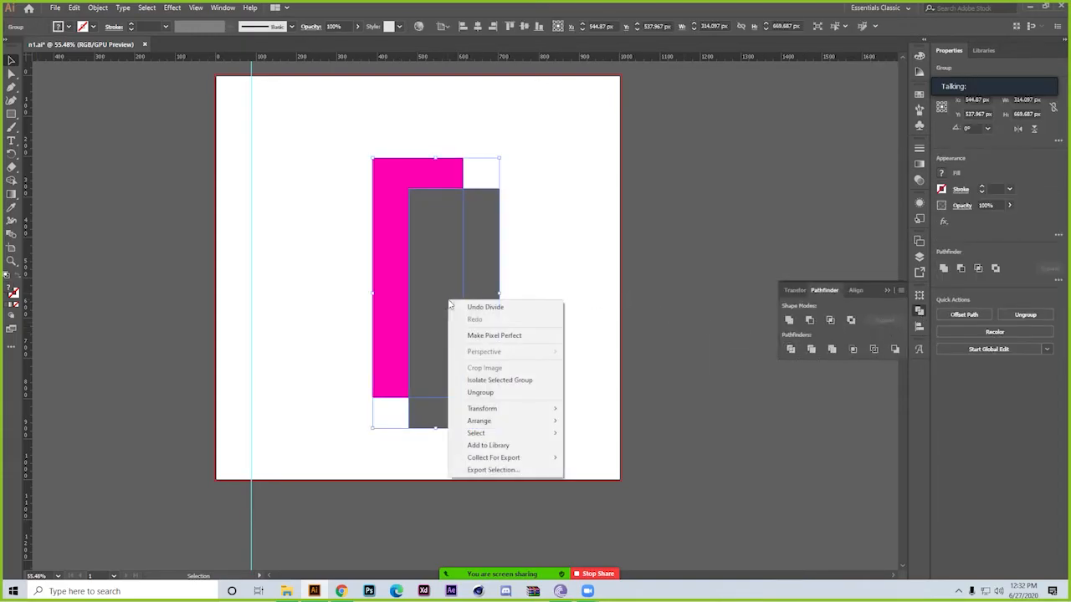
pyautogui.click(484, 393)
pyautogui.click(552, 380)
# Scale the grey overlap piece down around its center to about 107 × 411 px and deselect it
pyautogui.click(431, 343)
pyautogui.moveTo(462, 188)
pyautogui.mouseDown()
pyautogui.moveTo(470, 193)
pyautogui.moveTo(461, 198)
pyautogui.mouseUp()
pyautogui.click(555, 210)
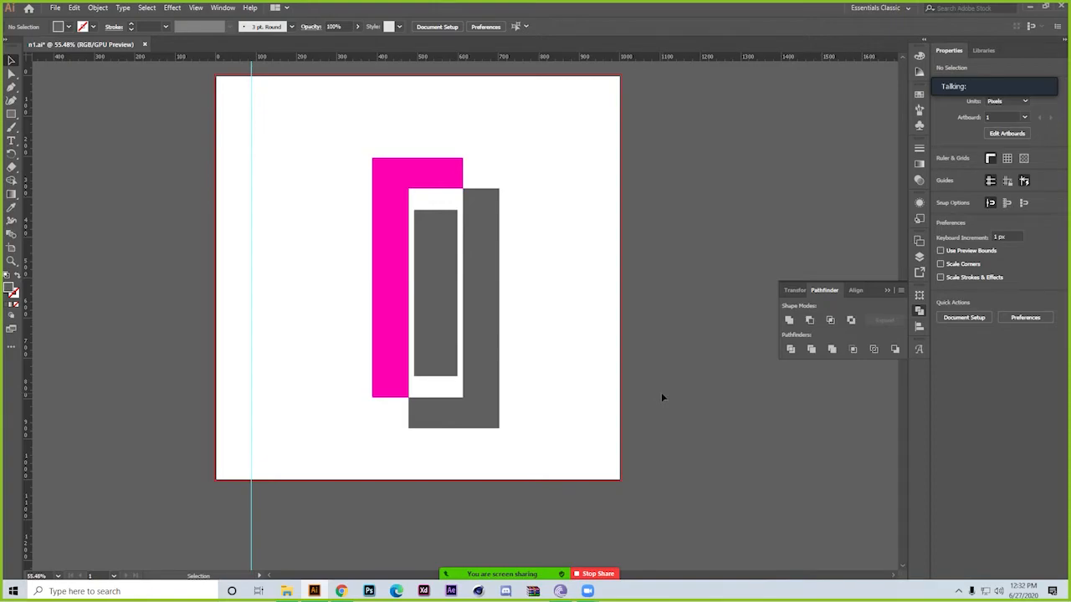
# Select all the divided magenta and grey pieces and delete them from the artboard
pyautogui.click(433, 280)
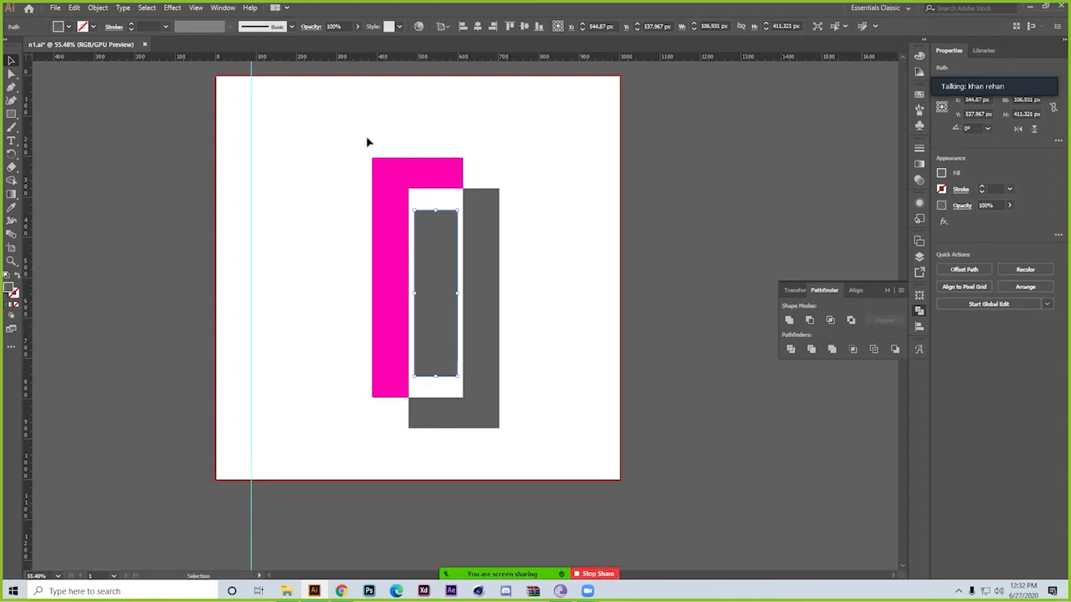
pyautogui.moveTo(368, 138); pyautogui.dragTo(605, 461)
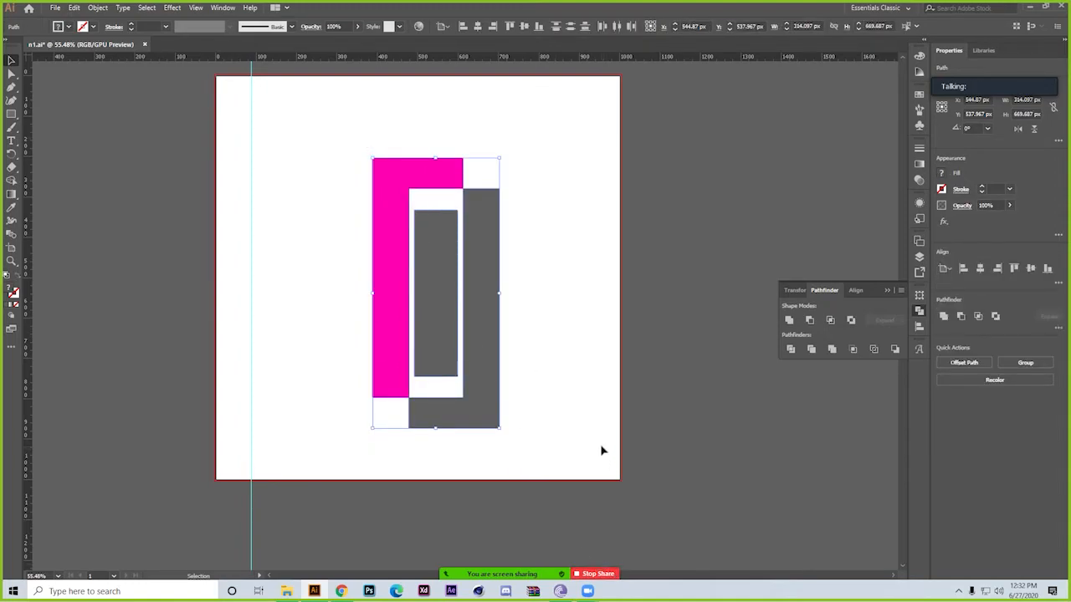
pyautogui.press('Delete')
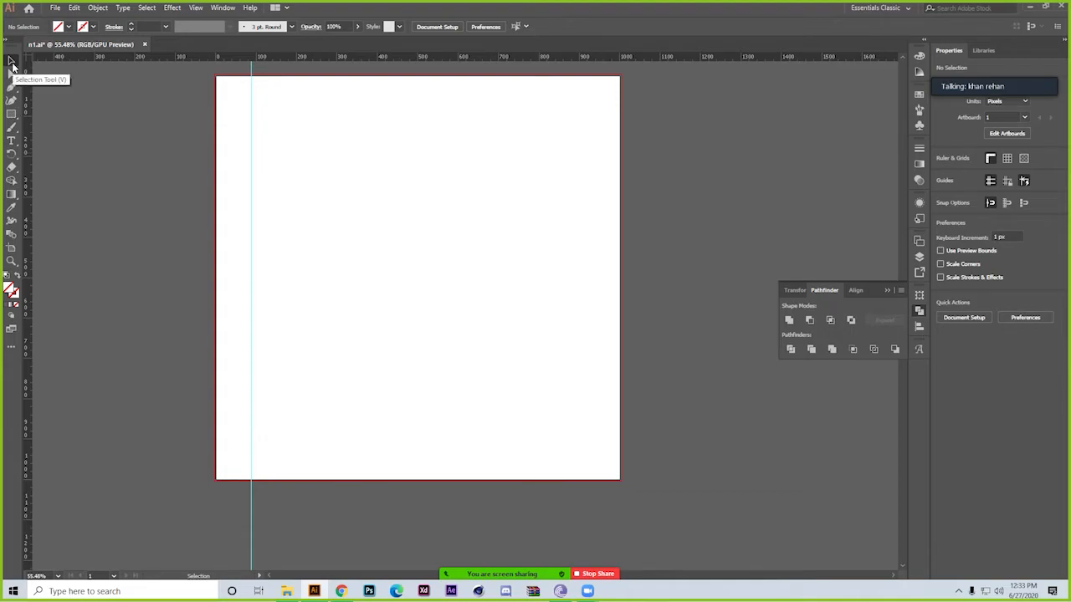
# Draw a rectangle about 326 × 384 px in the upper middle of the empty artboard
pyautogui.click(11, 115)
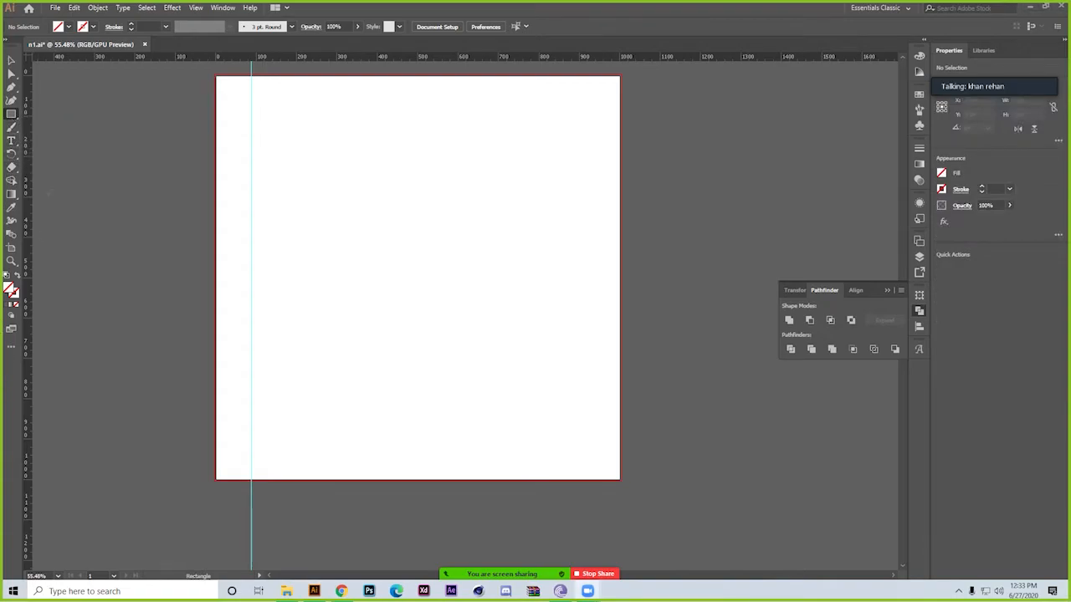
pyautogui.click(11, 62)
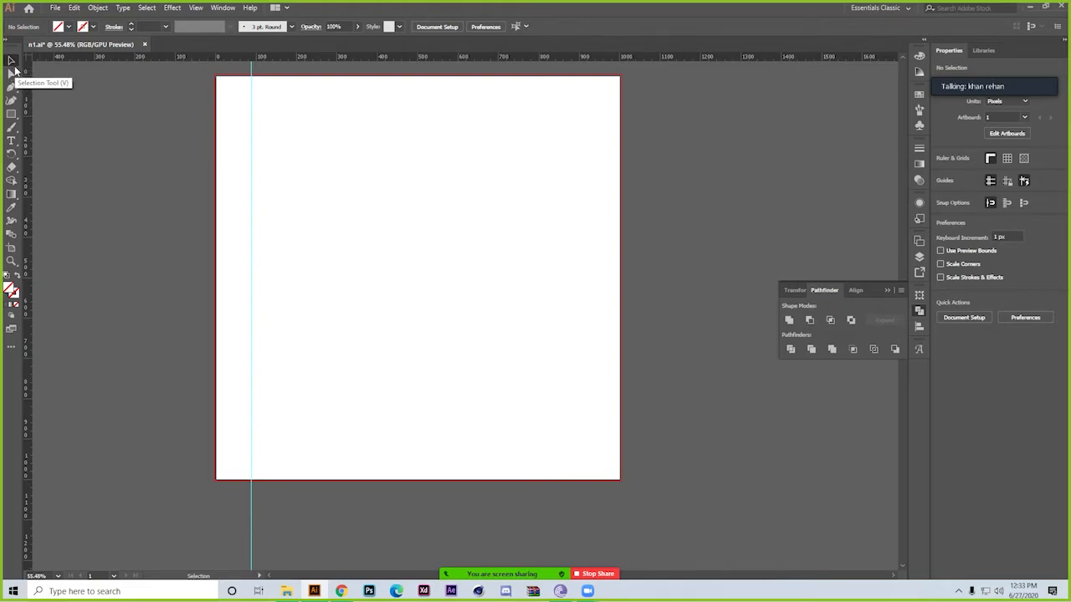
pyautogui.click(11, 114)
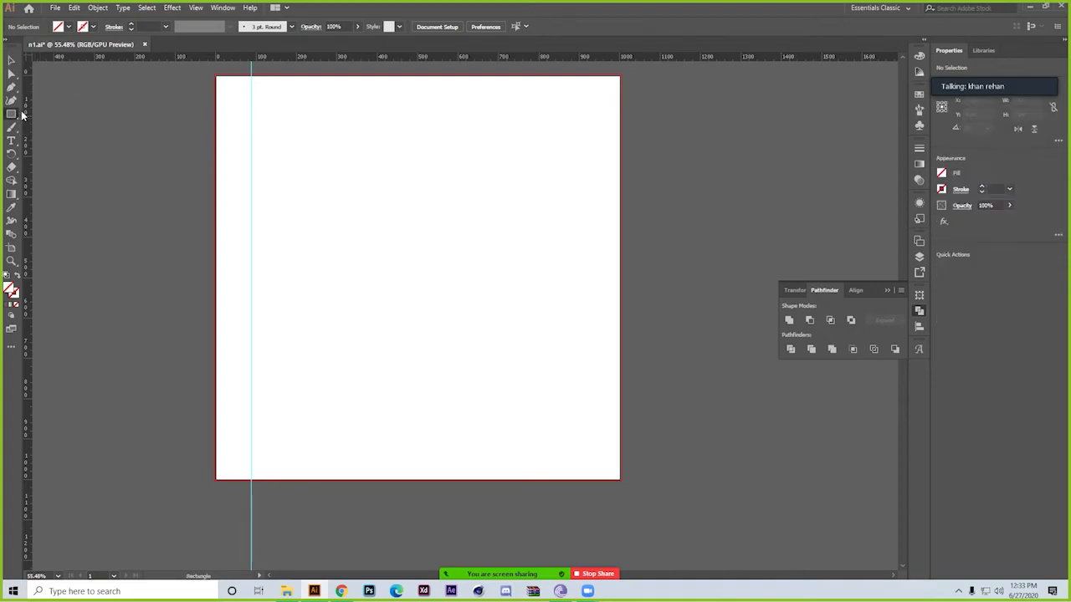
pyautogui.moveTo(325, 148); pyautogui.dragTo(456, 302)
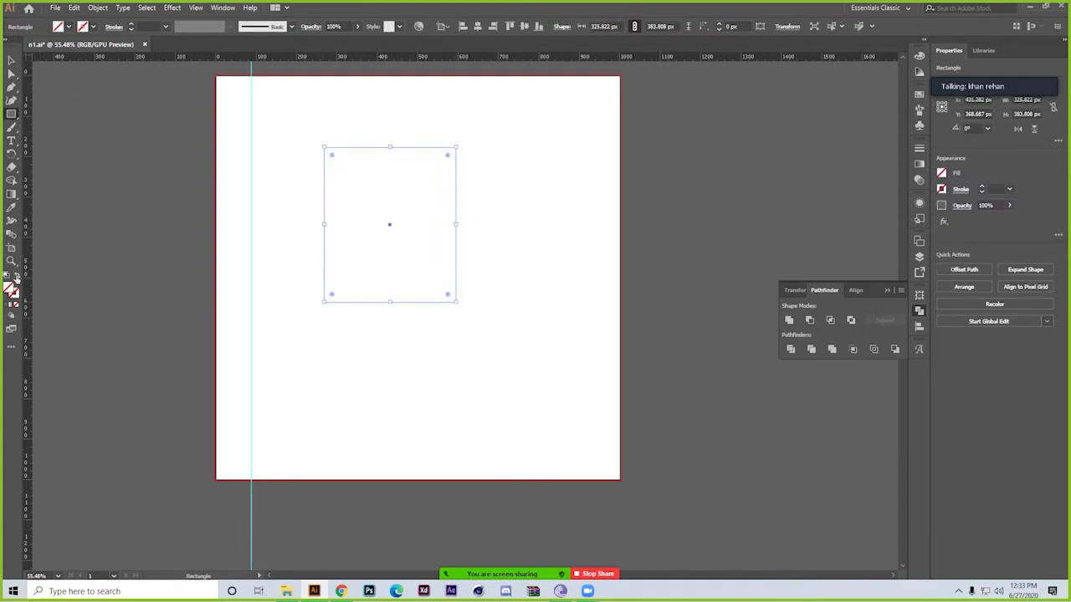
# Fill the rectangle with solid dark grey 606060 and reselect it
pyautogui.click(8, 305)
pyautogui.click(11, 60)
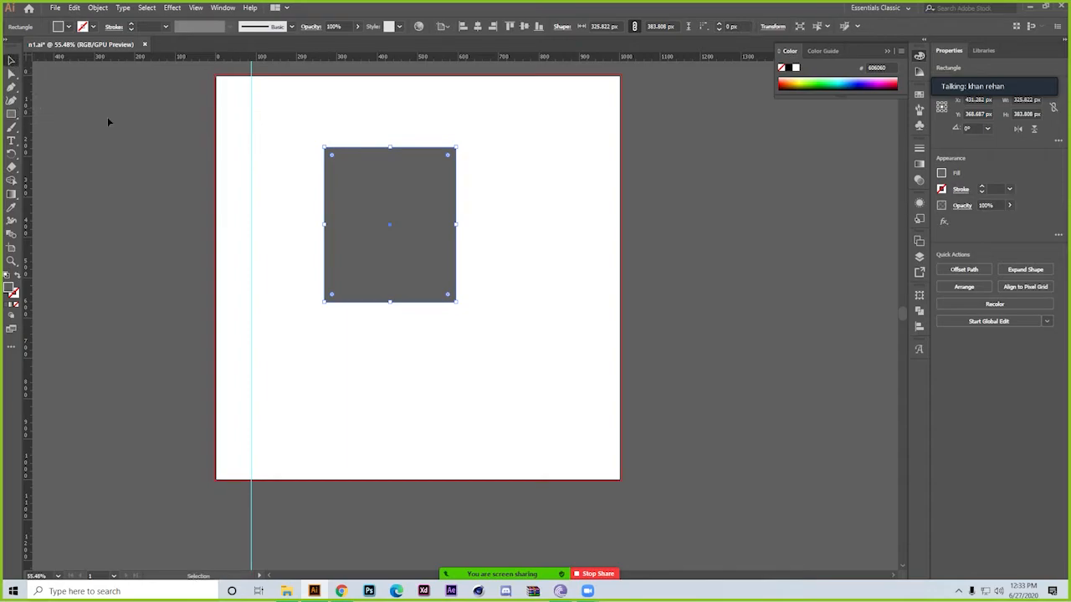
pyautogui.click(193, 160)
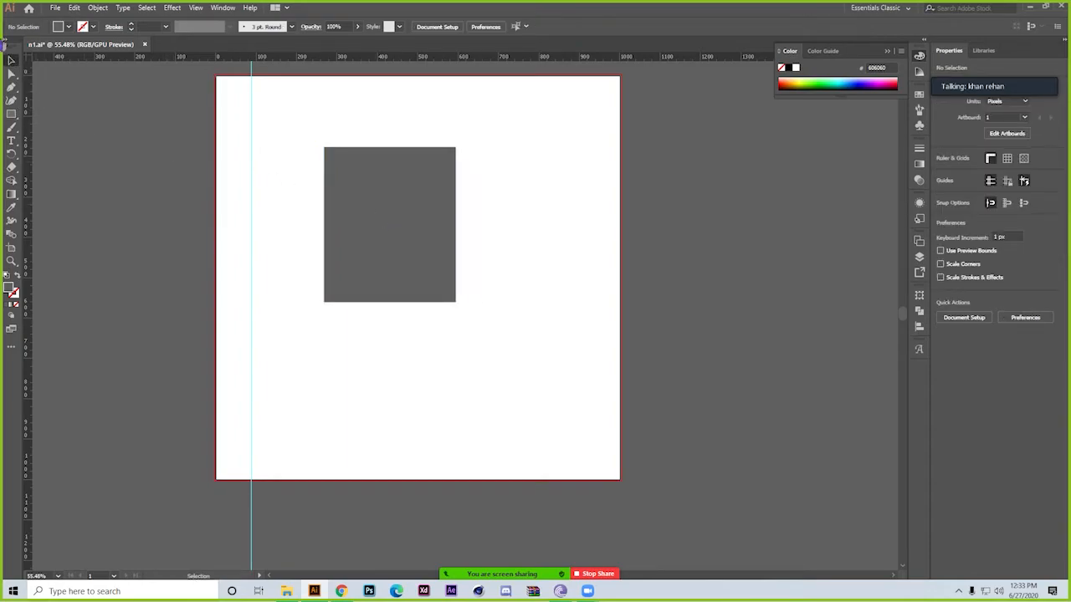
pyautogui.click(397, 204)
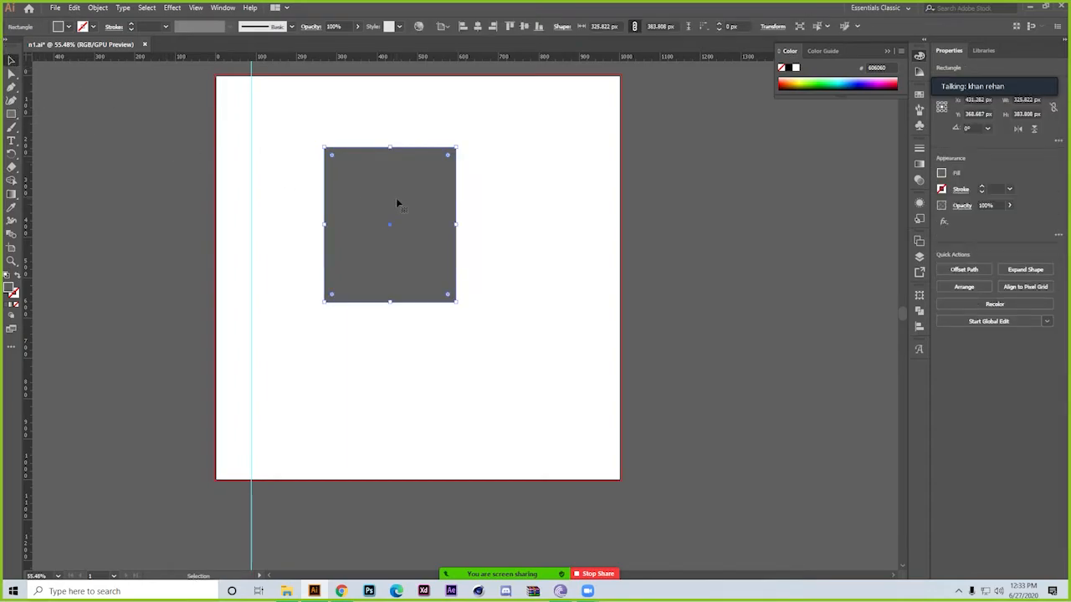
# Reshape the grey rectangle with Direct Selection, pulling its lower-right corner inward and rounding the upper-left and lower-left corners
pyautogui.click(11, 74)
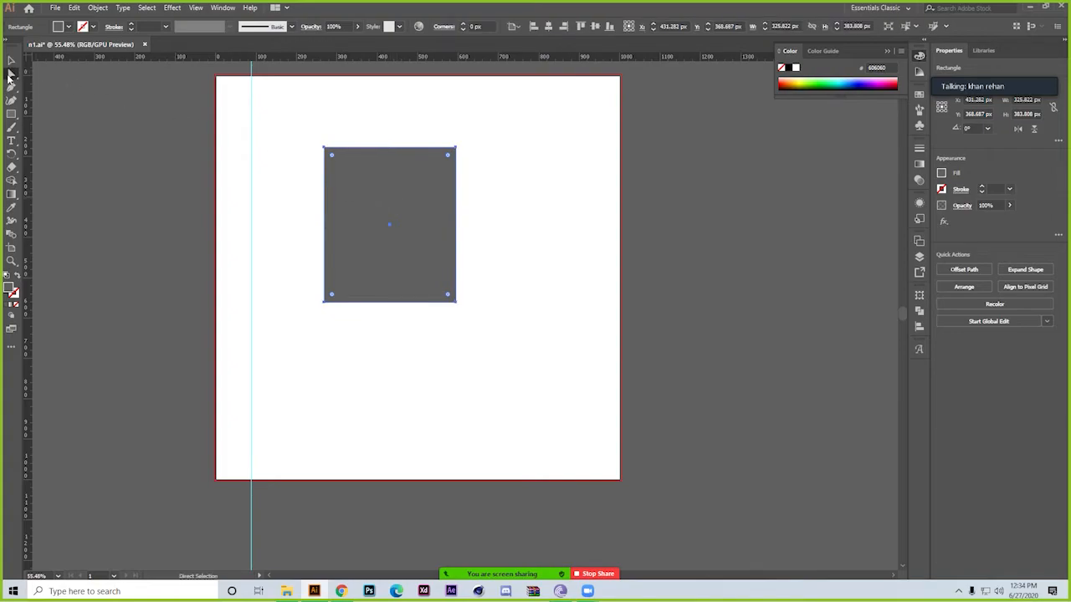
pyautogui.moveTo(323, 148); pyautogui.dragTo(544, 351)
pyautogui.moveTo(172, 4); pyautogui.dragTo(172, 5)
pyautogui.moveTo(399, 236); pyautogui.dragTo(474, 337)
pyautogui.click(521, 225)
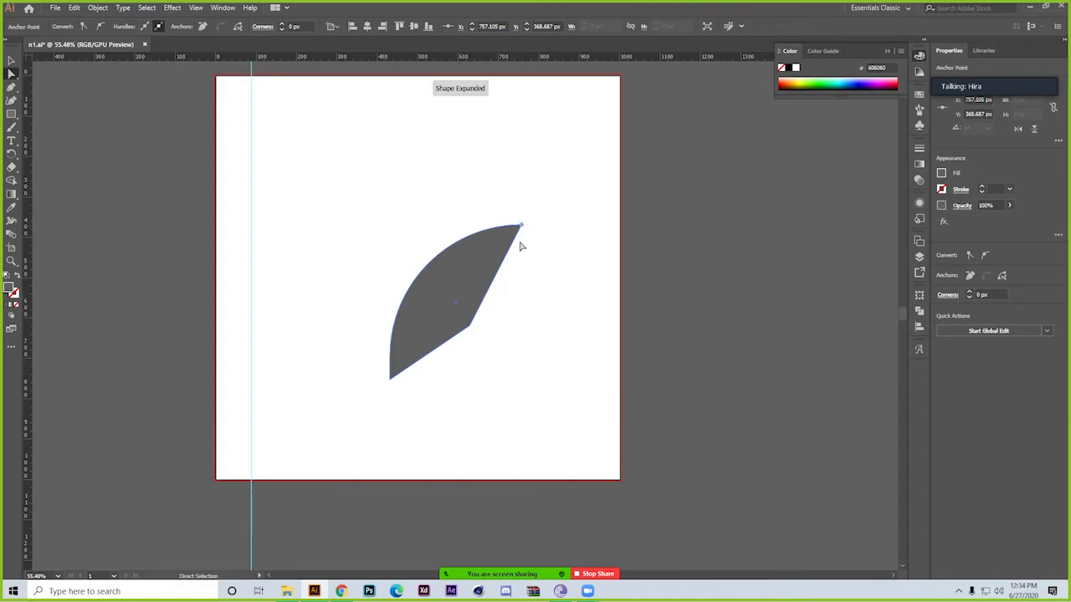
pyautogui.moveTo(398, 377); pyautogui.dragTo(506, 258)
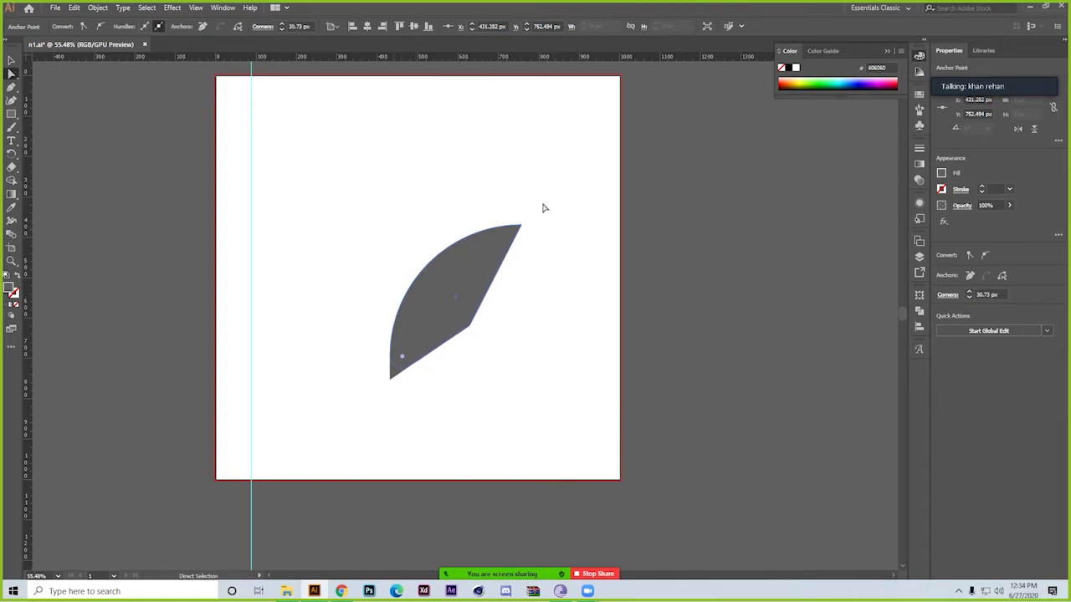
pyautogui.click(494, 131)
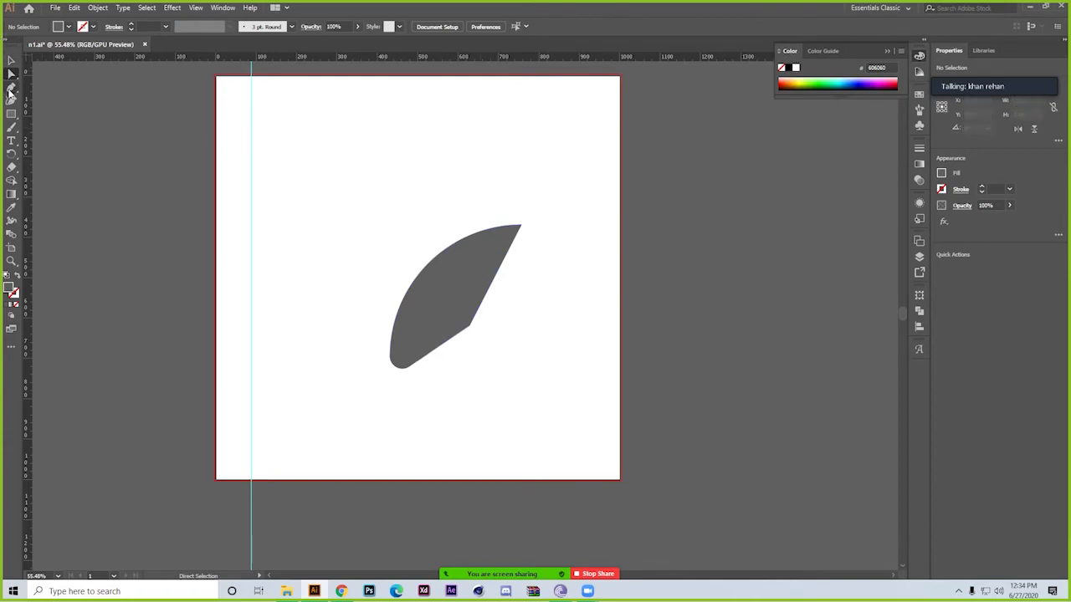
# Draw a closed triangle with straight Pen tool segments above the reshaped grey piece
pyautogui.click(11, 90)
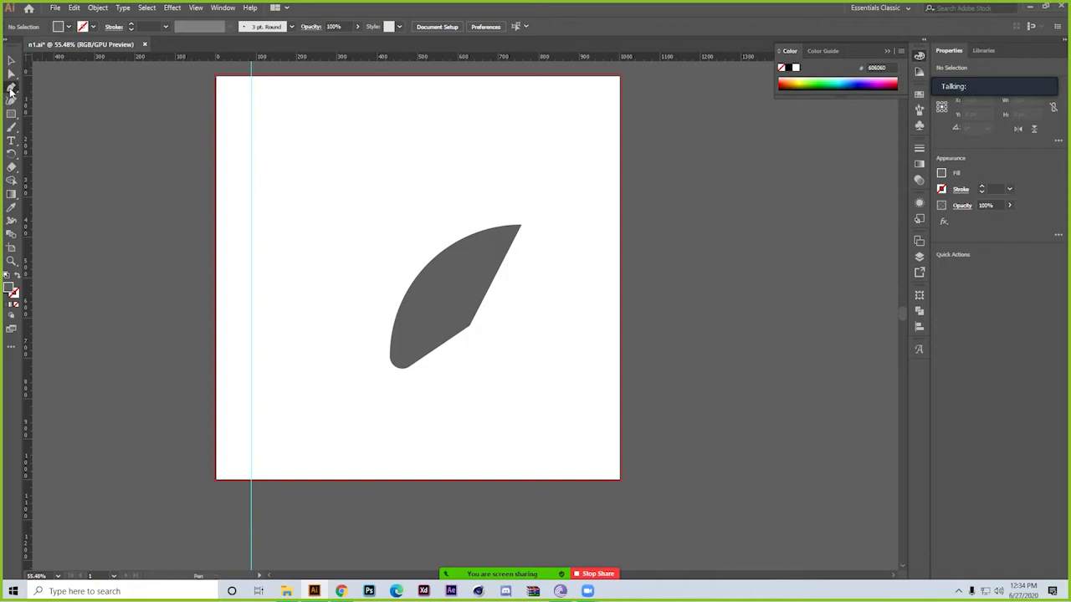
pyautogui.click(87, 88)
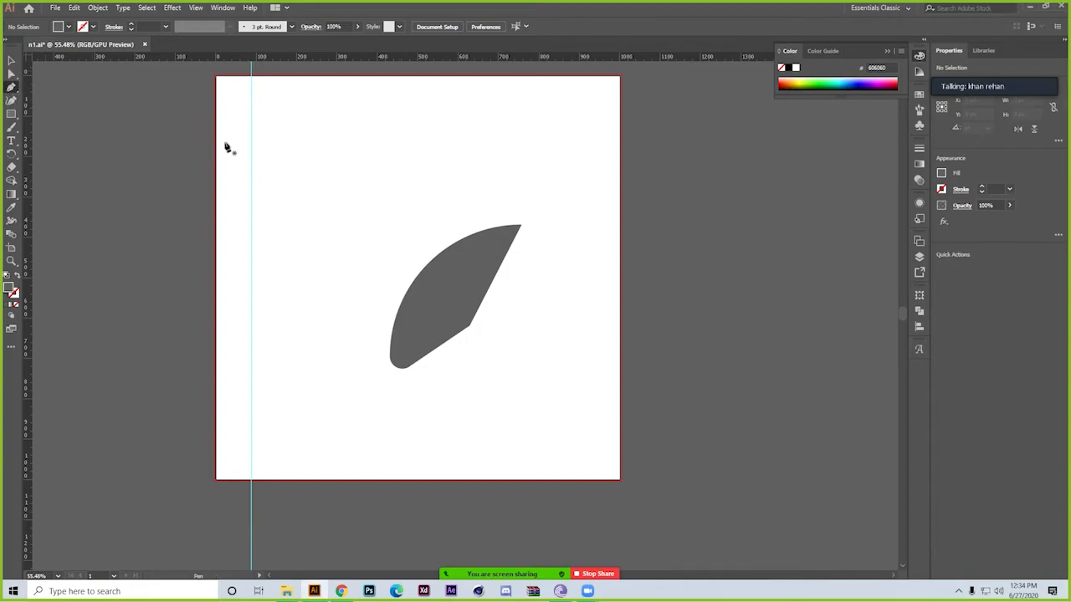
pyautogui.click(349, 160)
pyautogui.click(503, 156)
pyautogui.click(349, 238)
pyautogui.click(350, 160)
# Draw a closed five-point shape with a V-shaped notch on its right side, using the Pen tool in the lower-left artboard area
pyautogui.click(297, 322)
pyautogui.click(270, 416)
pyautogui.click(365, 426)
pyautogui.click(303, 398)
pyautogui.click(363, 314)
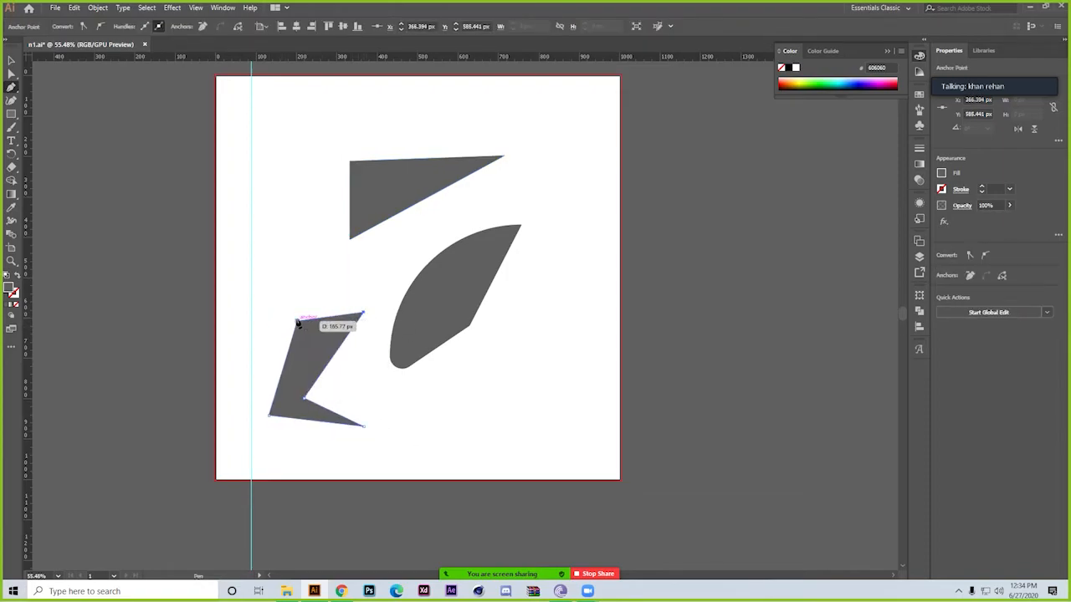
pyautogui.click(297, 322)
# Draw a closed six-point arrow-like shape with two inner notches, using the Pen tool in the upper-left artboard area
pyautogui.click(269, 216)
pyautogui.click(269, 125)
pyautogui.click(341, 126)
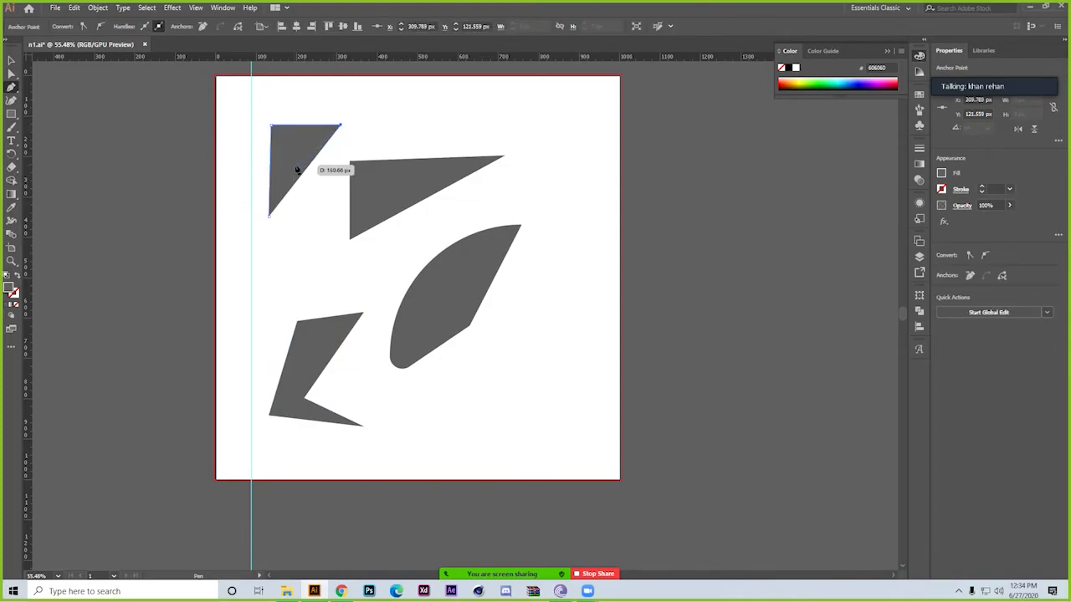
pyautogui.click(295, 166)
pyautogui.click(330, 215)
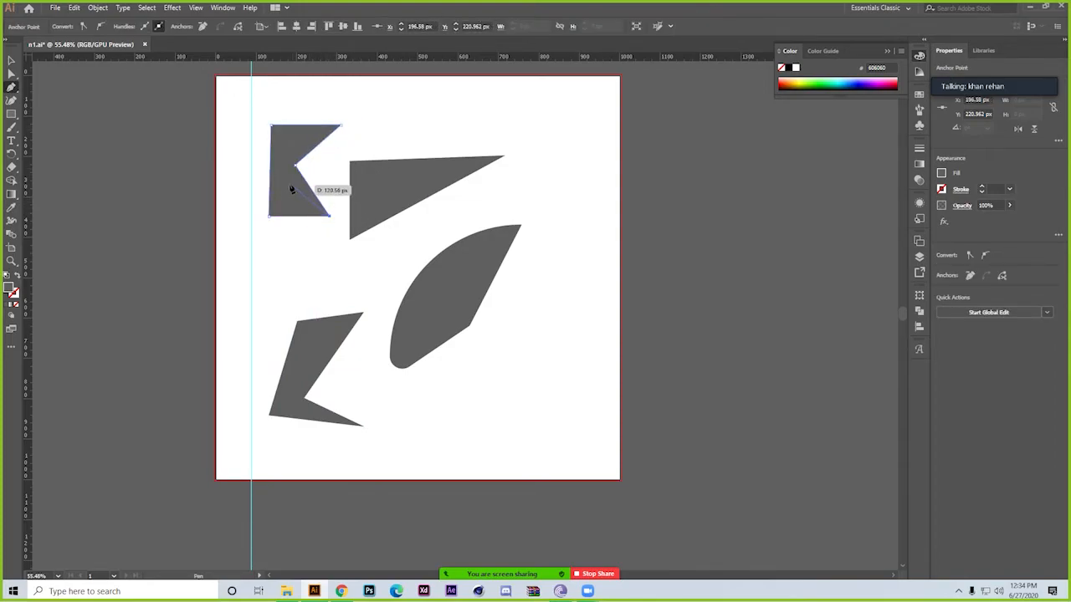
pyautogui.click(293, 179)
pyautogui.click(269, 216)
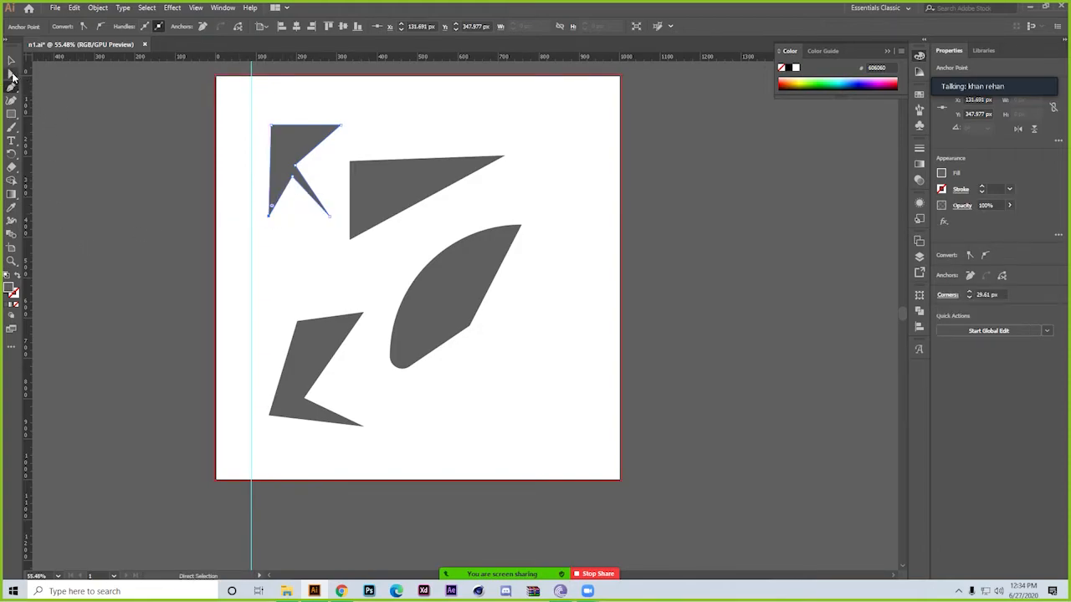
# Round the two inner notch points of the upper-left shape into wide curves with Direct Selection and deselect it
pyautogui.click(13, 75)
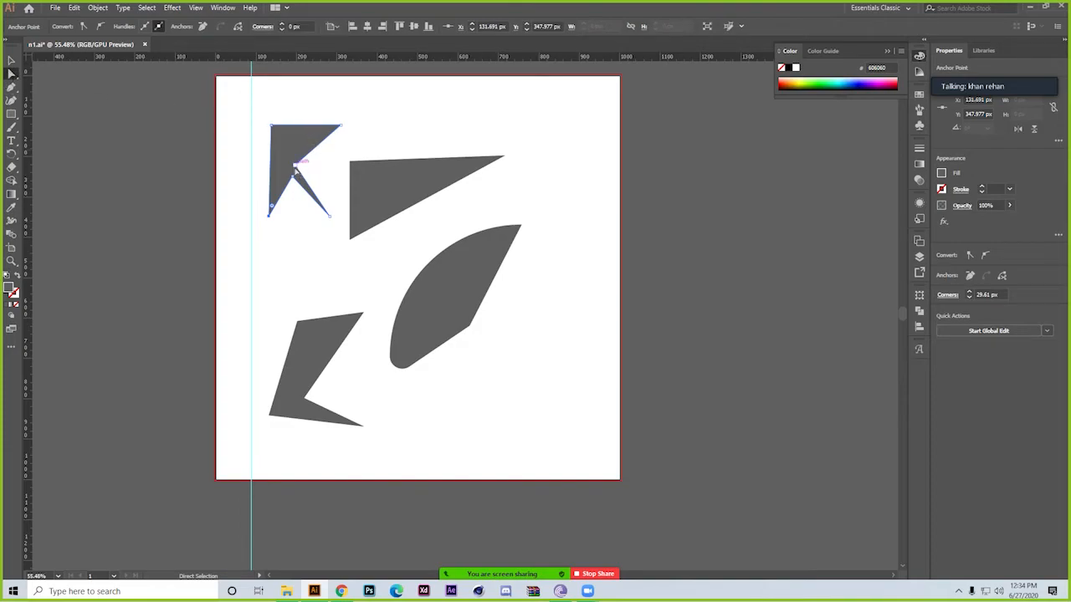
pyautogui.moveTo(294, 170); pyautogui.dragTo(467, 187)
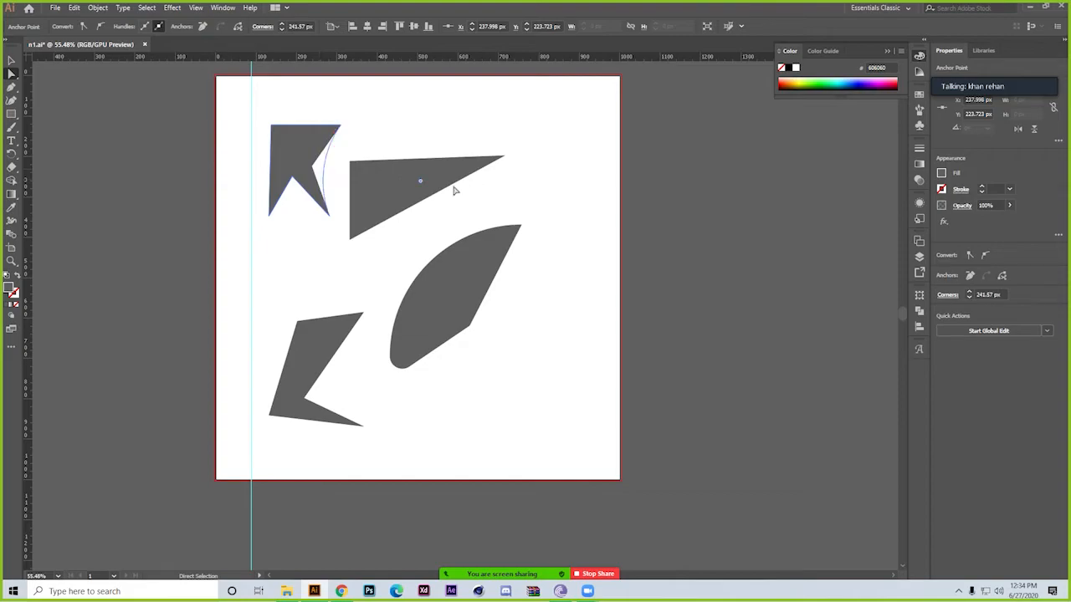
pyautogui.click(292, 178)
pyautogui.moveTo(293, 188); pyautogui.dragTo(300, 340)
pyautogui.click(90, 85)
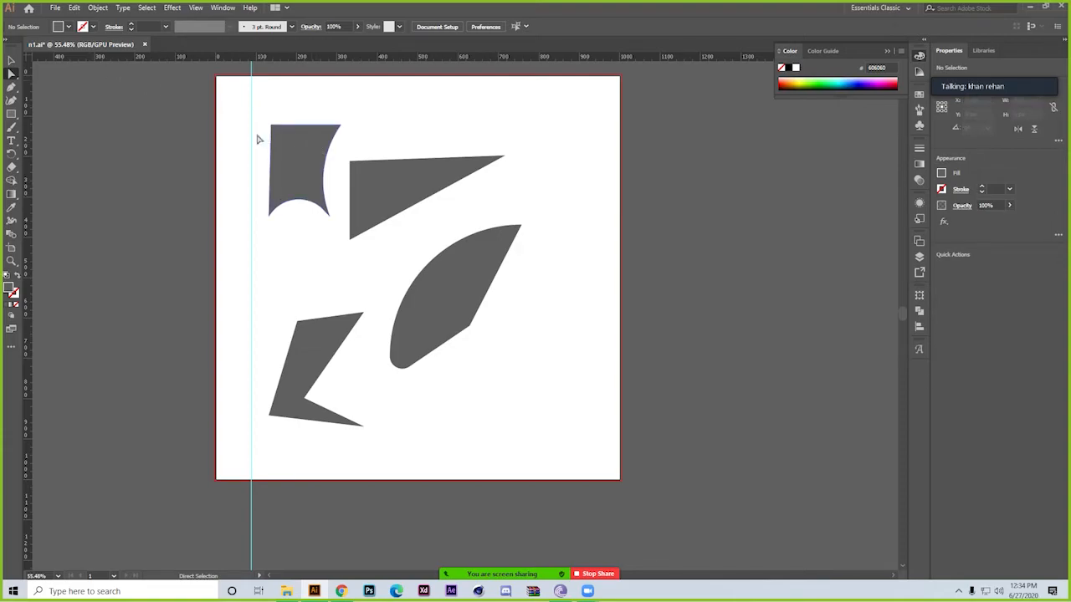
pyautogui.click(14, 90)
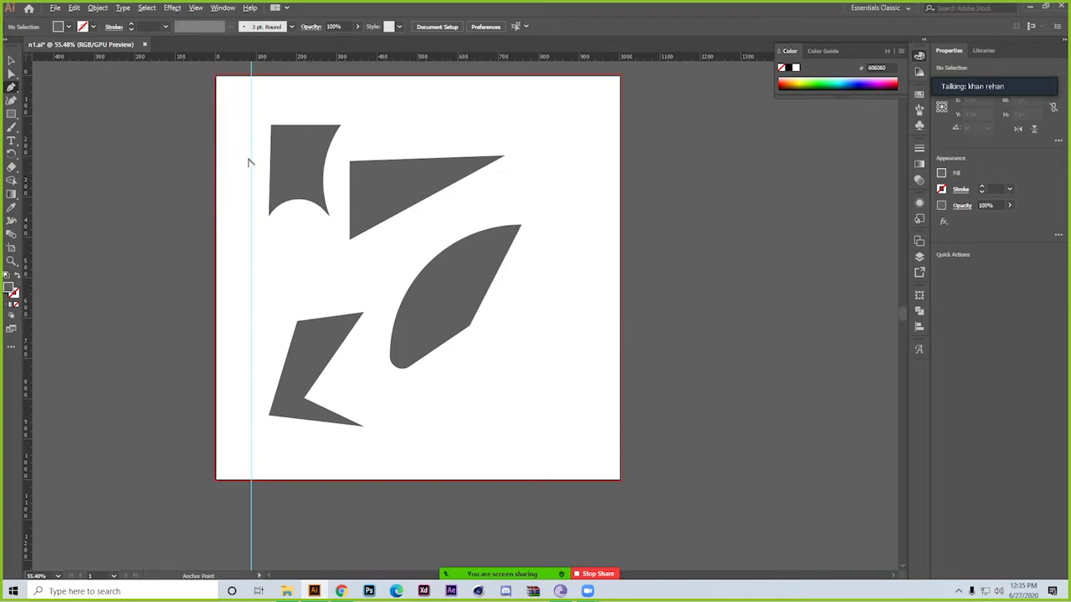
pyautogui.press('ctrl')
pyautogui.moveTo(288, 156); pyautogui.dragTo(306, 231)
pyautogui.moveTo(305, 312); pyautogui.dragTo(269, 318)
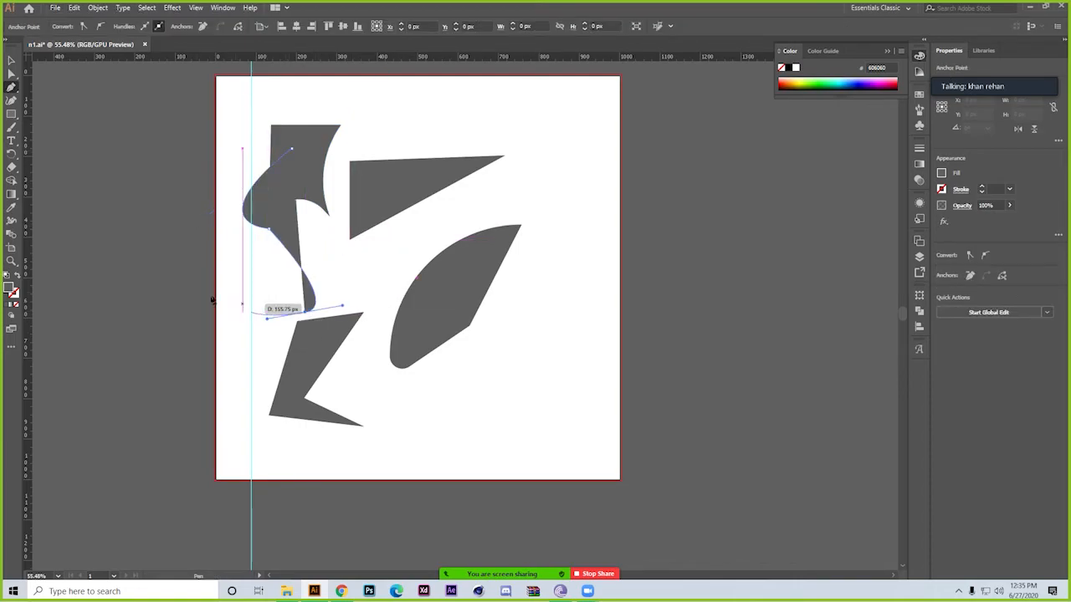
pyautogui.hotkey('ctrl', 'z')
pyautogui.hotkey('ctrl', 'z')
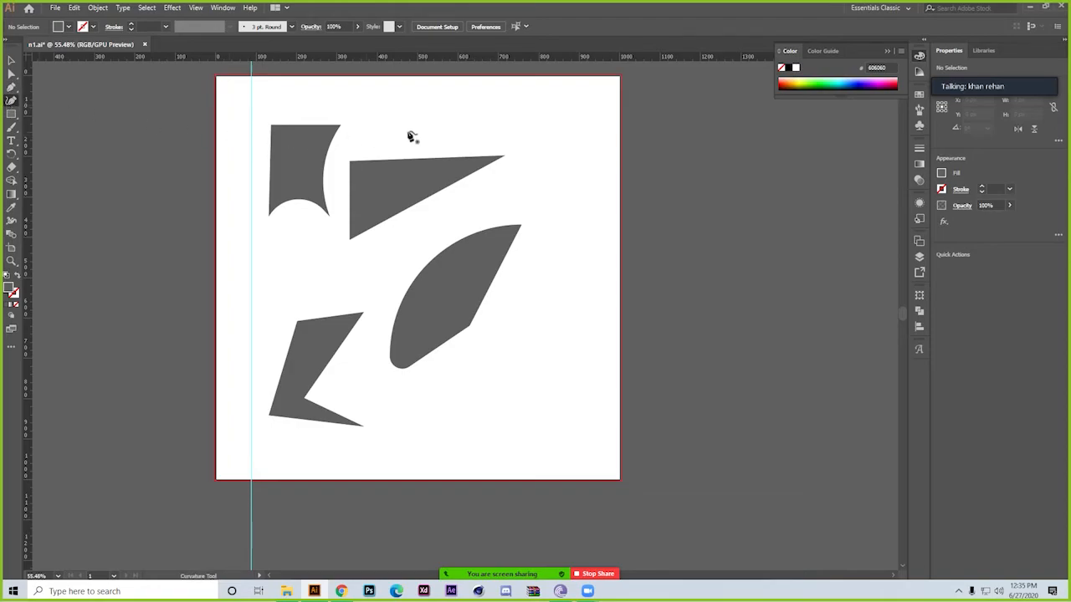
pyautogui.click(414, 130)
pyautogui.click(403, 269)
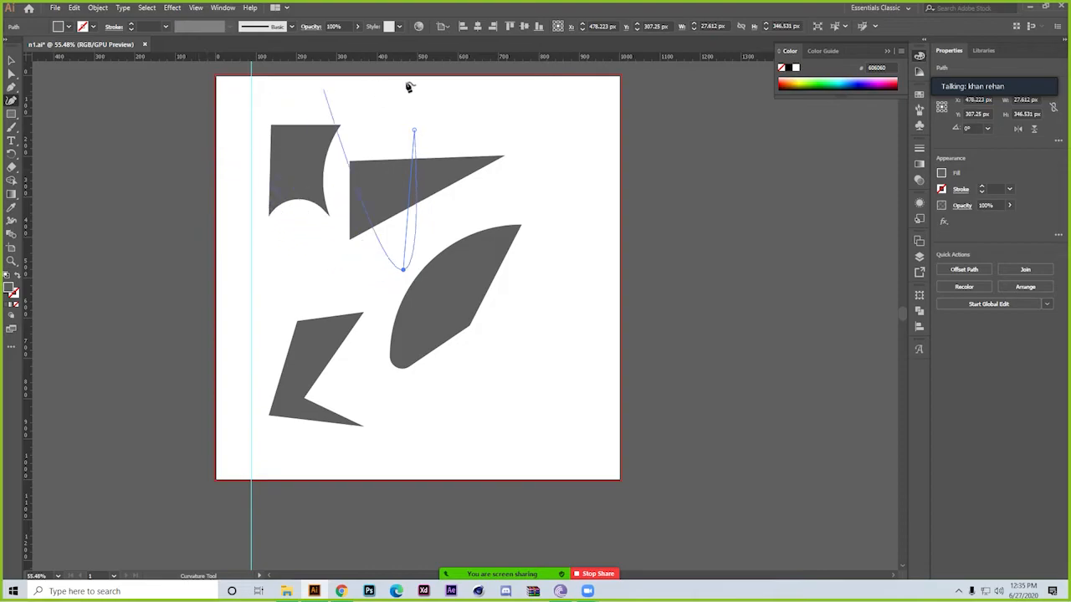
pyautogui.hotkey('ctrl', 'z')
pyautogui.hotkey('ctrl', 'z')
# Draw a winding open path about 626 × 972 px with the Curvature tool, from the upper right past the artboard's bottom edge
pyautogui.click(529, 115)
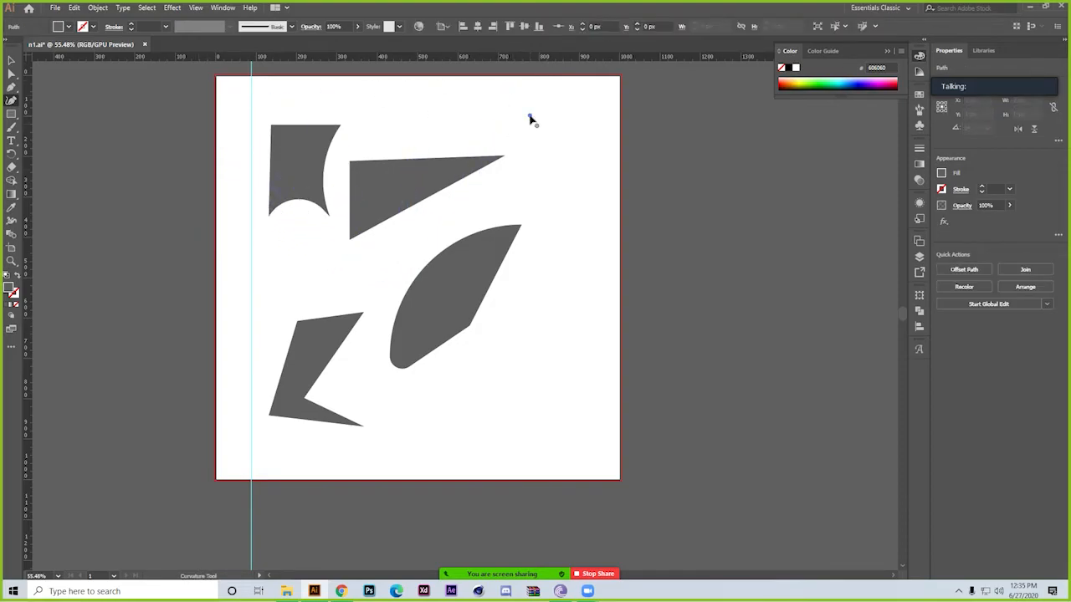
pyautogui.click(568, 339)
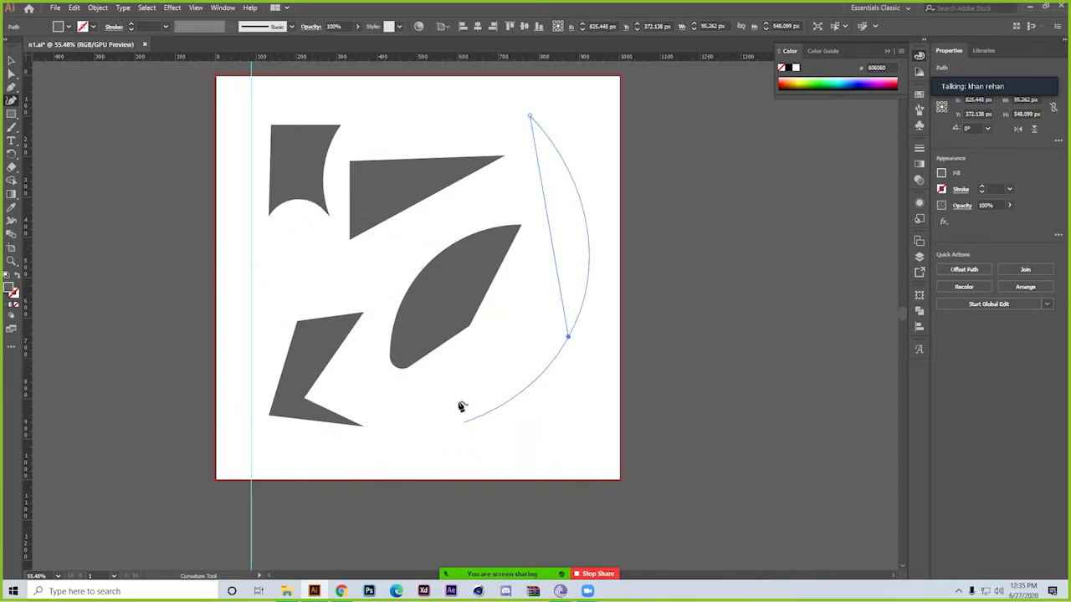
pyautogui.click(456, 377)
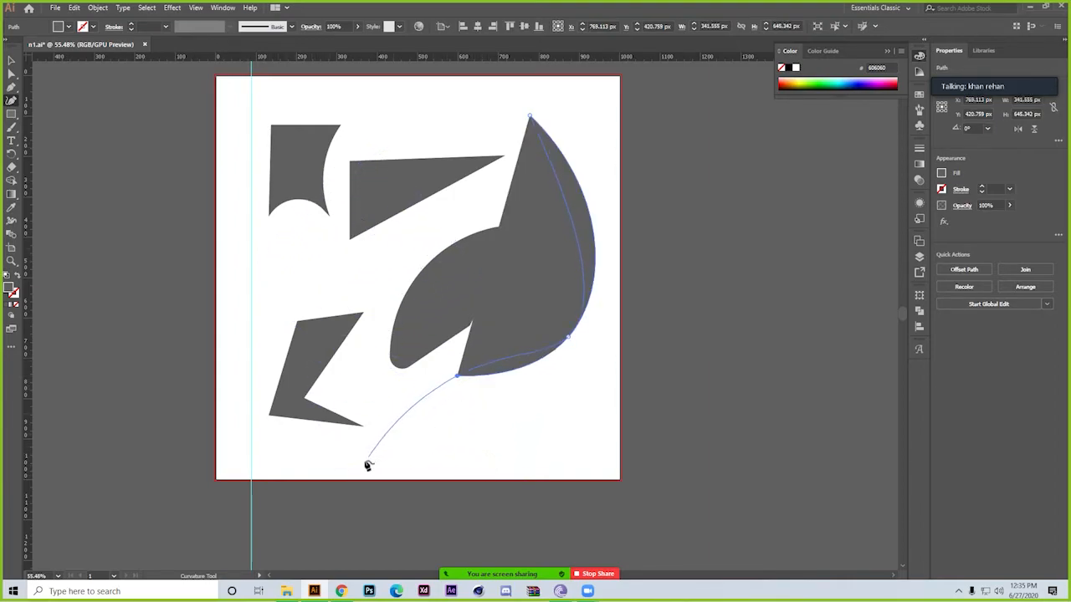
pyautogui.click(334, 476)
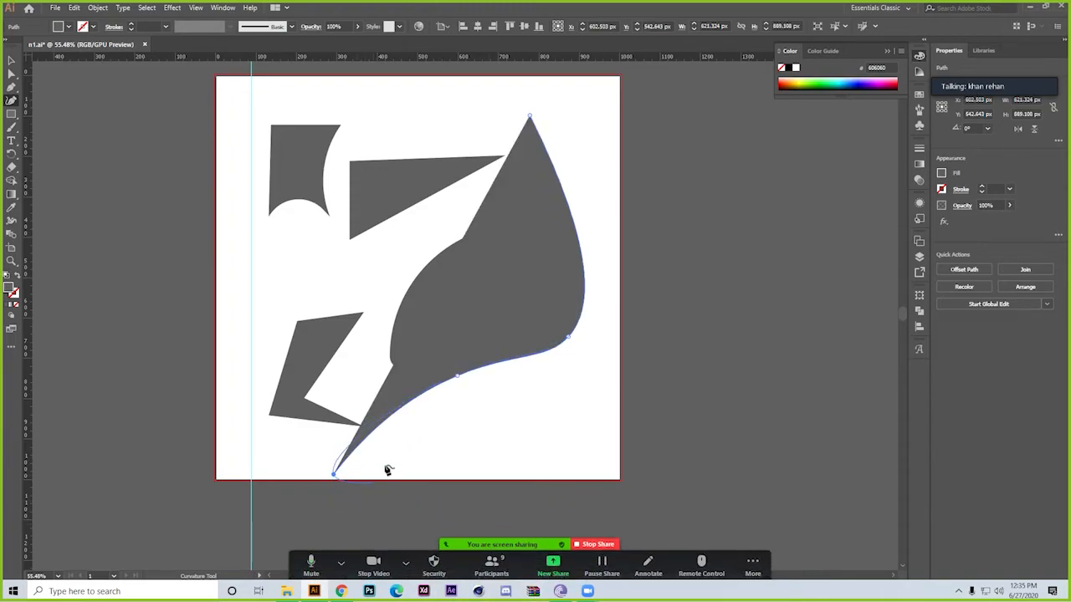
pyautogui.click(335, 500)
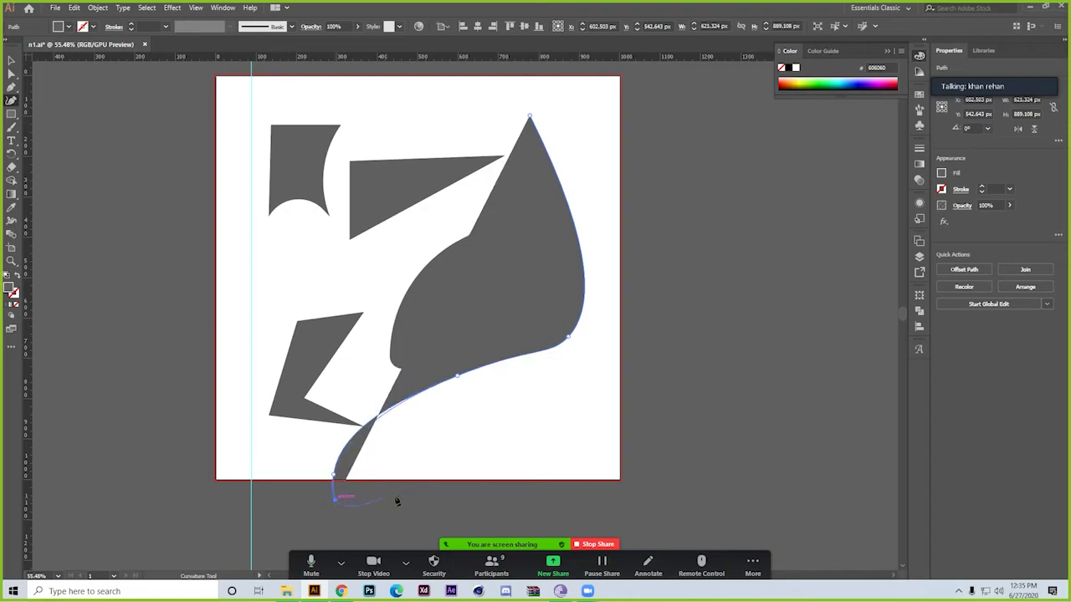
pyautogui.click(466, 477)
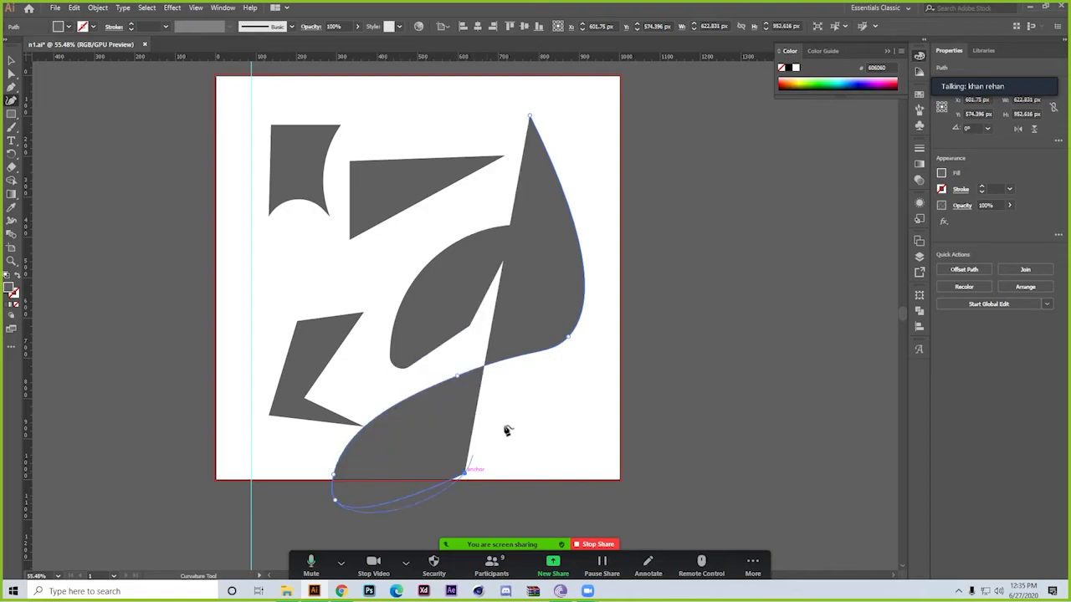
pyautogui.click(568, 485)
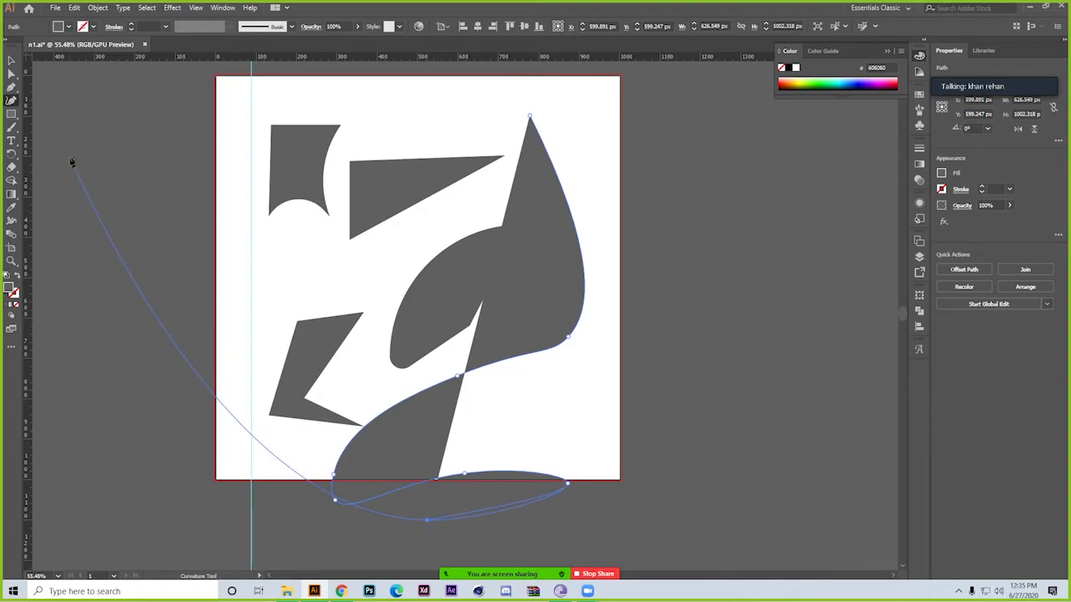
pyautogui.press('a')
pyautogui.click(12, 60)
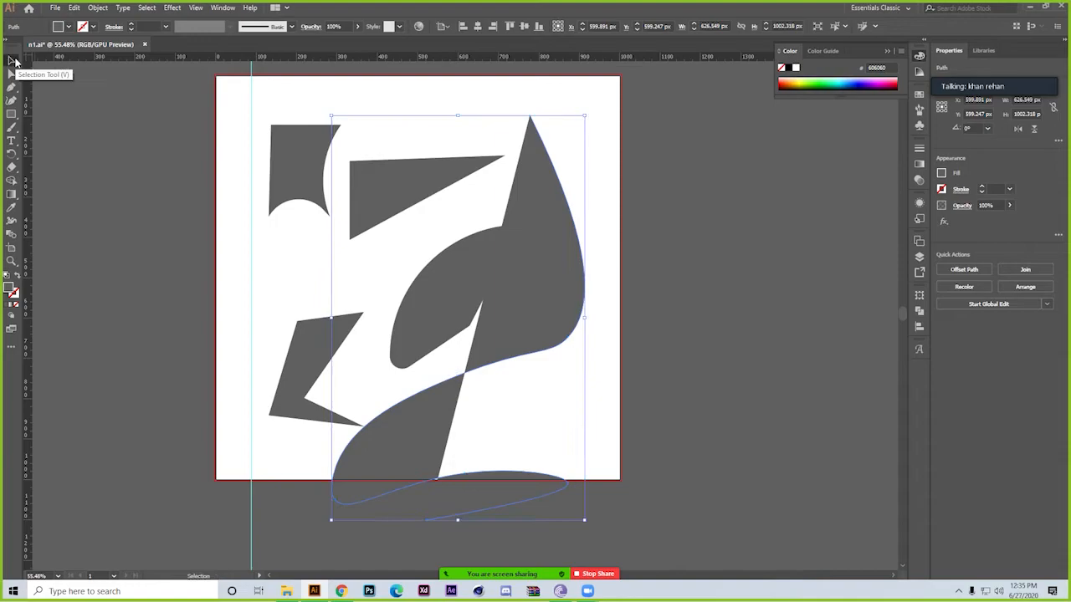
pyautogui.hotkey('ctrl', 'z')
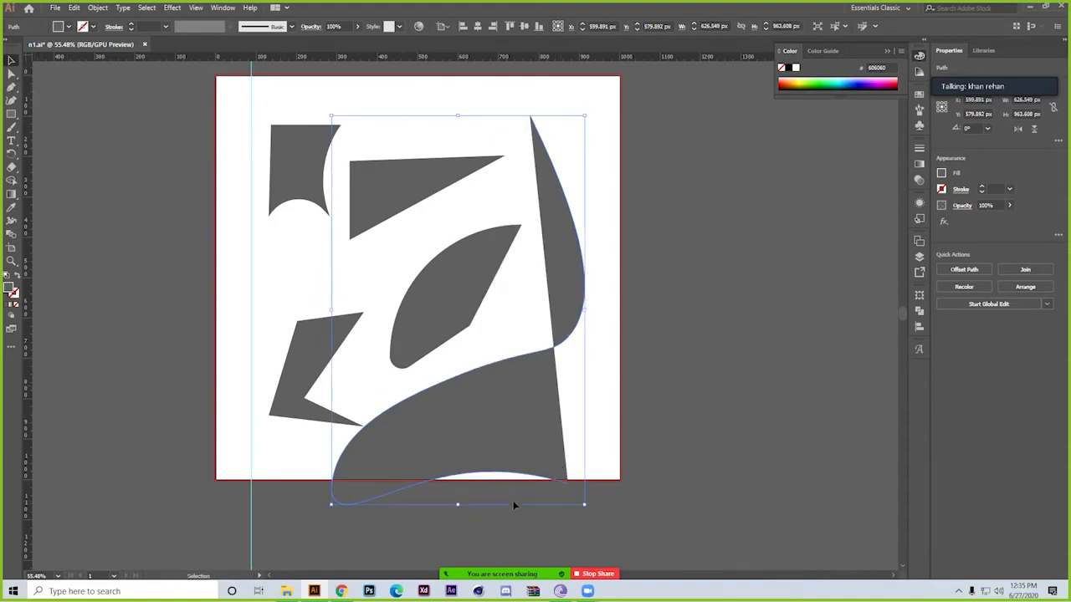
pyautogui.hotkey('ctrl', 'z')
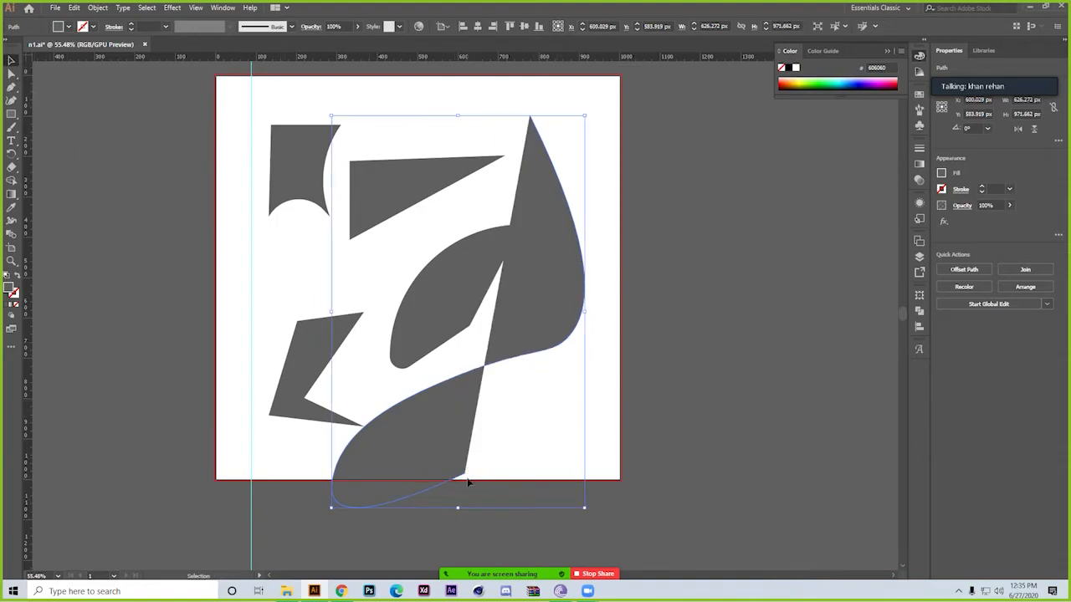
# Extend the curved path with two more Curvature tool points near and below the artboard's bottom edge, reaching about 626 × 1052 px overall
pyautogui.click(12, 99)
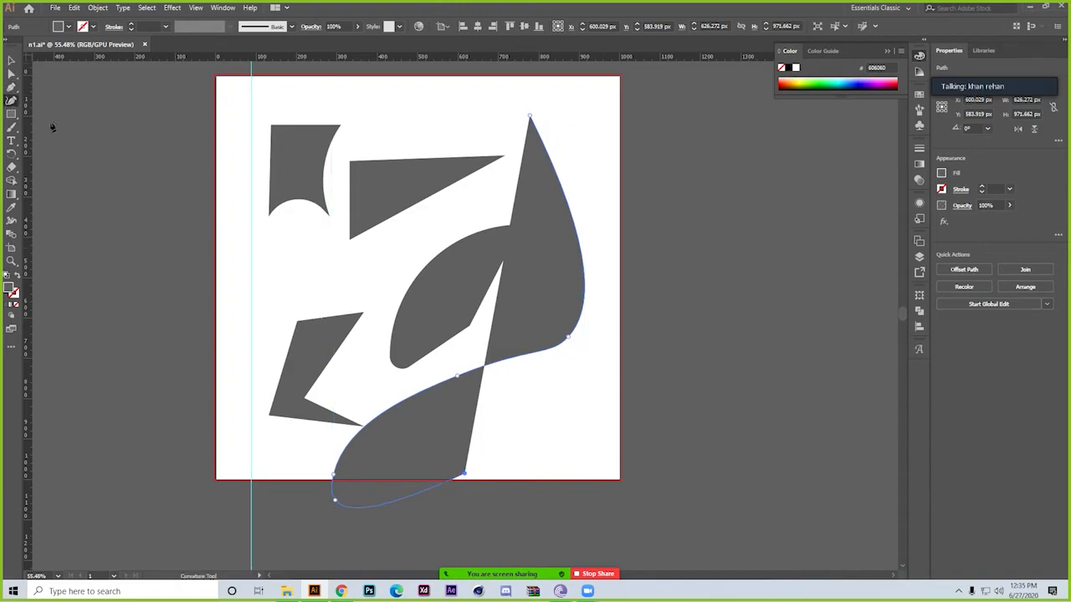
pyautogui.click(544, 475)
pyautogui.click(381, 540)
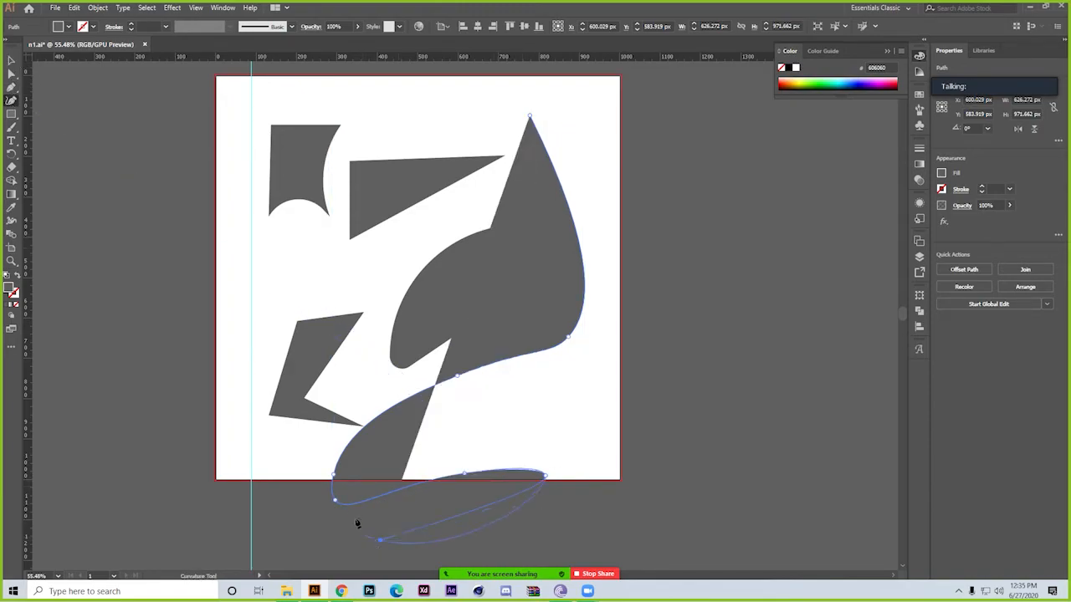
pyautogui.press('Escape')
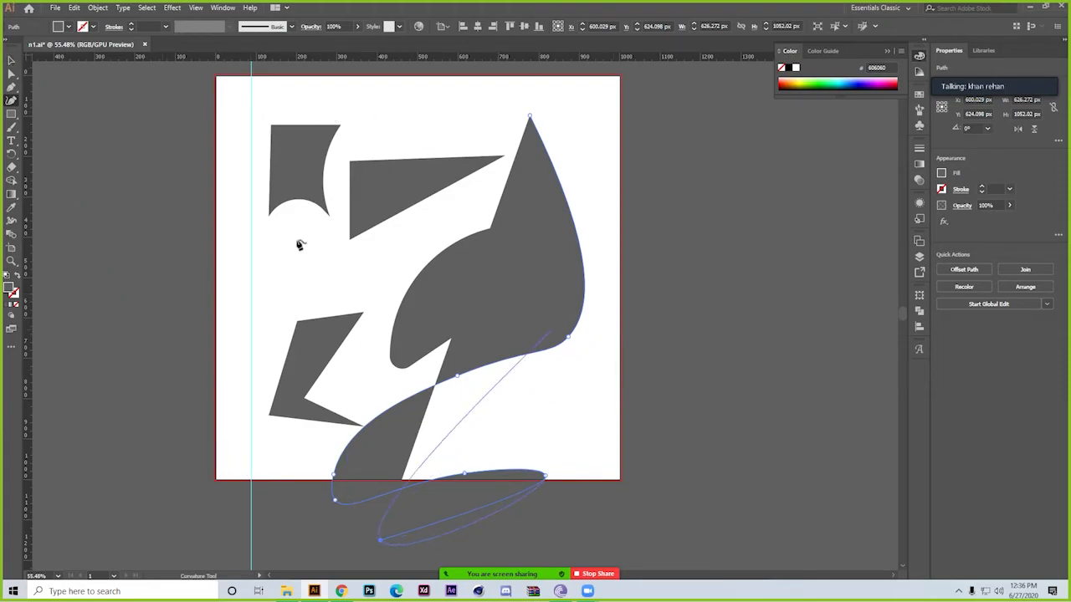
# Swap the curved path's fill and stroke so it has no fill and a 1 pt grey stroke, and deselect it
pyautogui.click(11, 60)
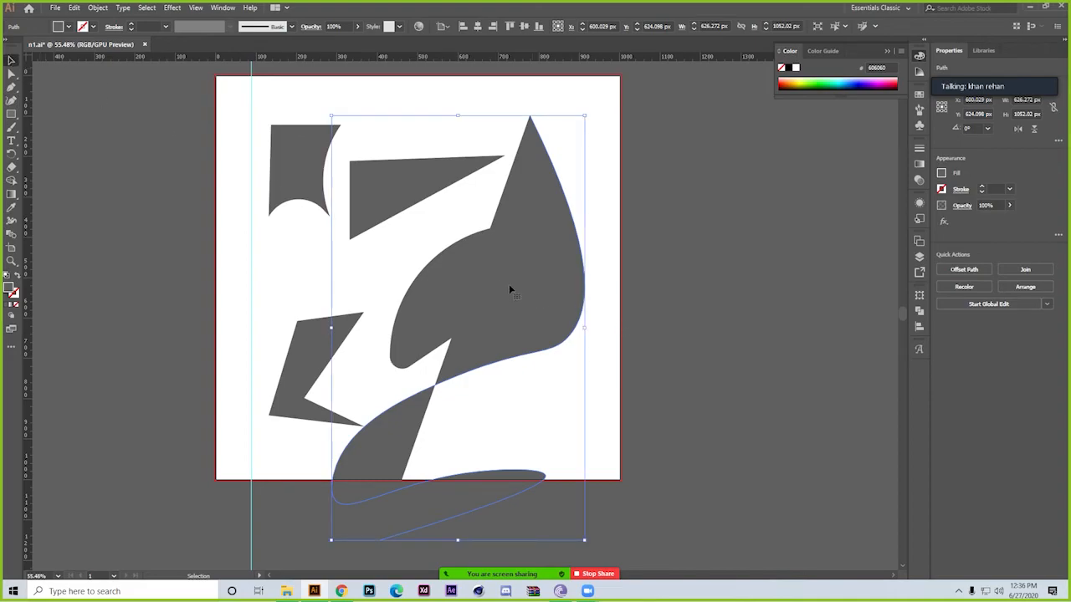
pyautogui.click(21, 277)
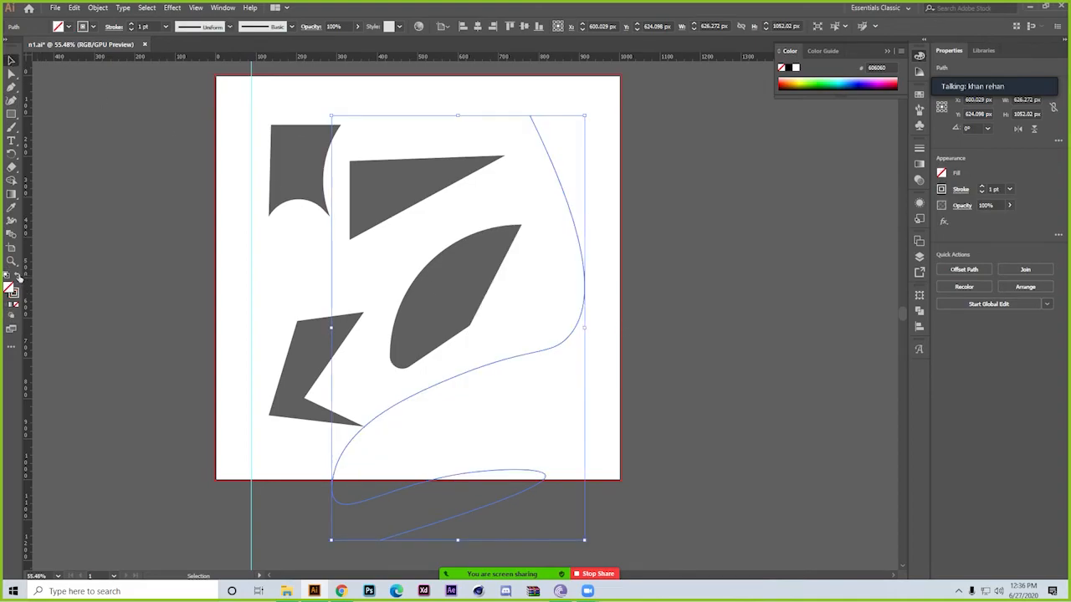
pyautogui.click(179, 254)
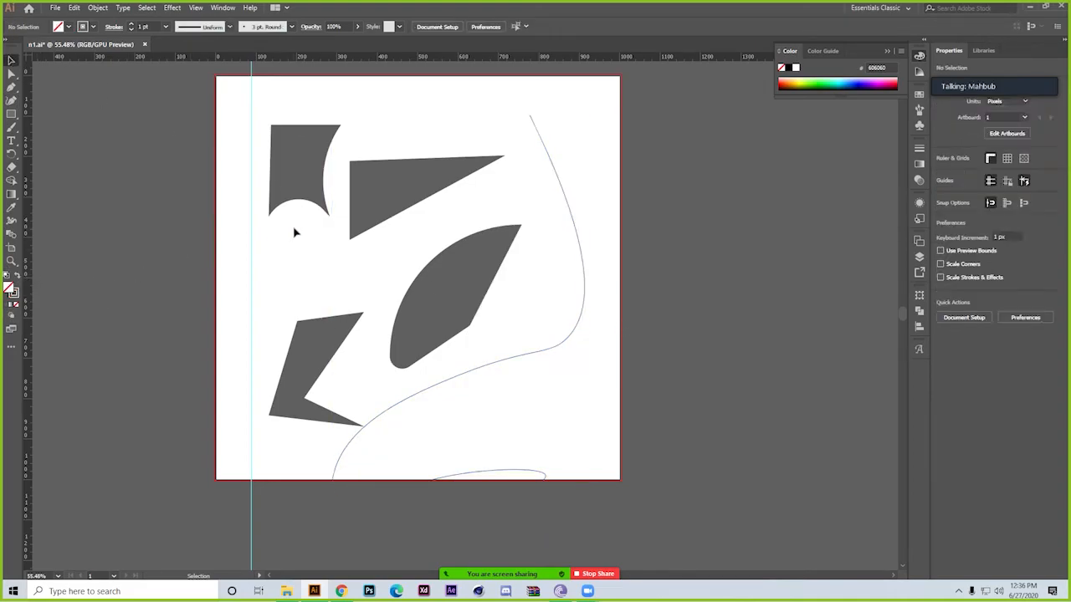
# Select all the artwork on the artboard and delete it
pyautogui.click(10, 115)
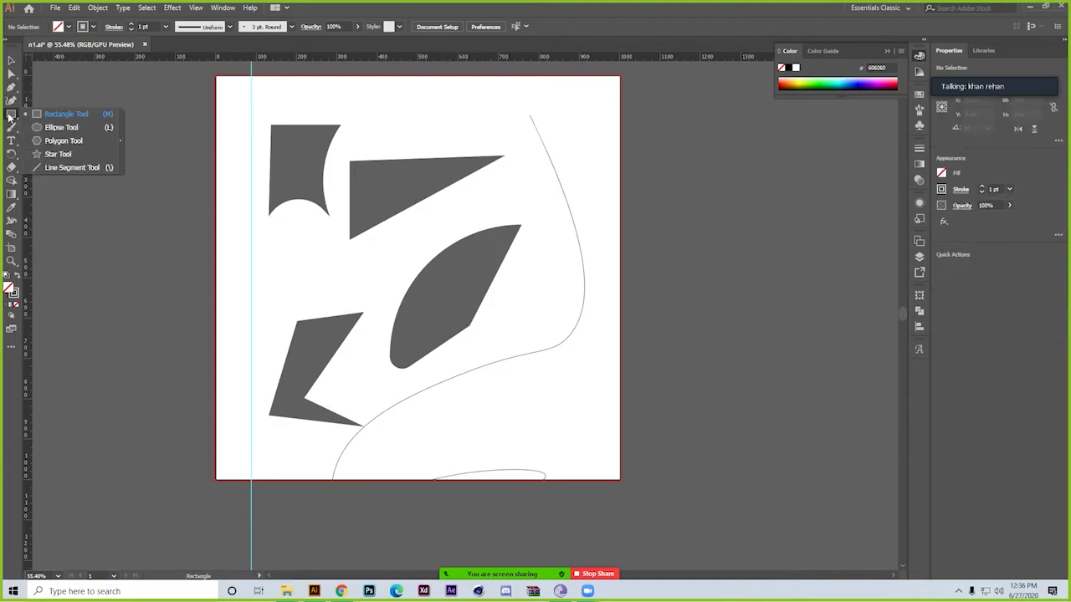
pyautogui.click(81, 116)
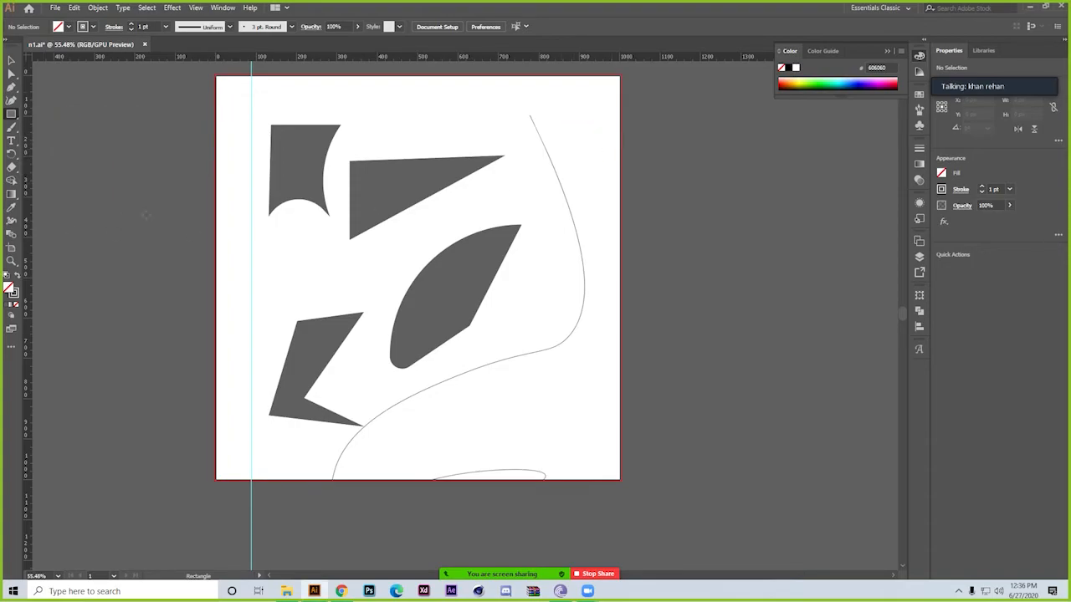
pyautogui.click(12, 60)
pyautogui.hotkey('ctrl', 'a')
pyautogui.press('Delete')
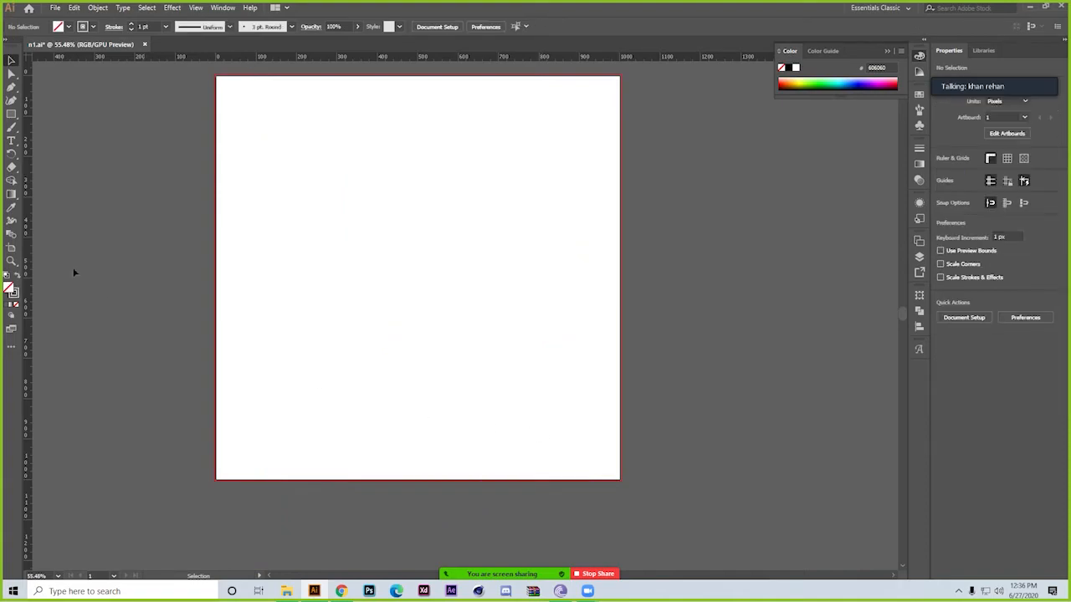
# Draw a rectangle about 124 × 142 px in the artboard's upper-left area and swap its fill and stroke so it is solid grey
pyautogui.click(6, 114)
pyautogui.click(64, 114)
pyautogui.moveTo(247, 101); pyautogui.dragTo(298, 159)
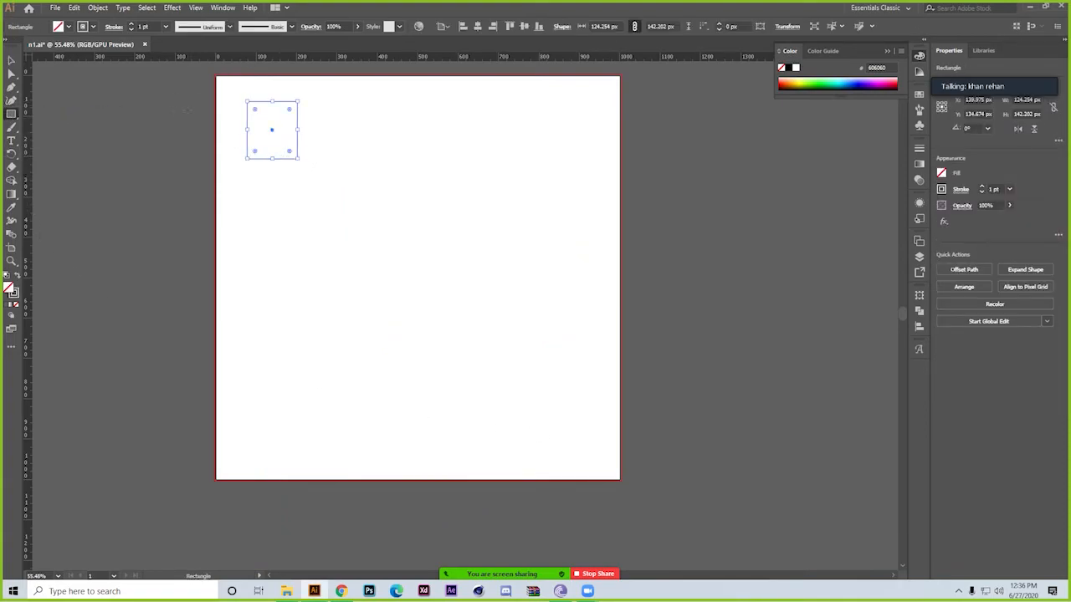
pyautogui.click(18, 277)
# Draw an ellipse about 249 × 130 px beside the rectangle and a hexagon about 437 × 381 px near the artboard's upper-right corner
pyautogui.click(14, 113)
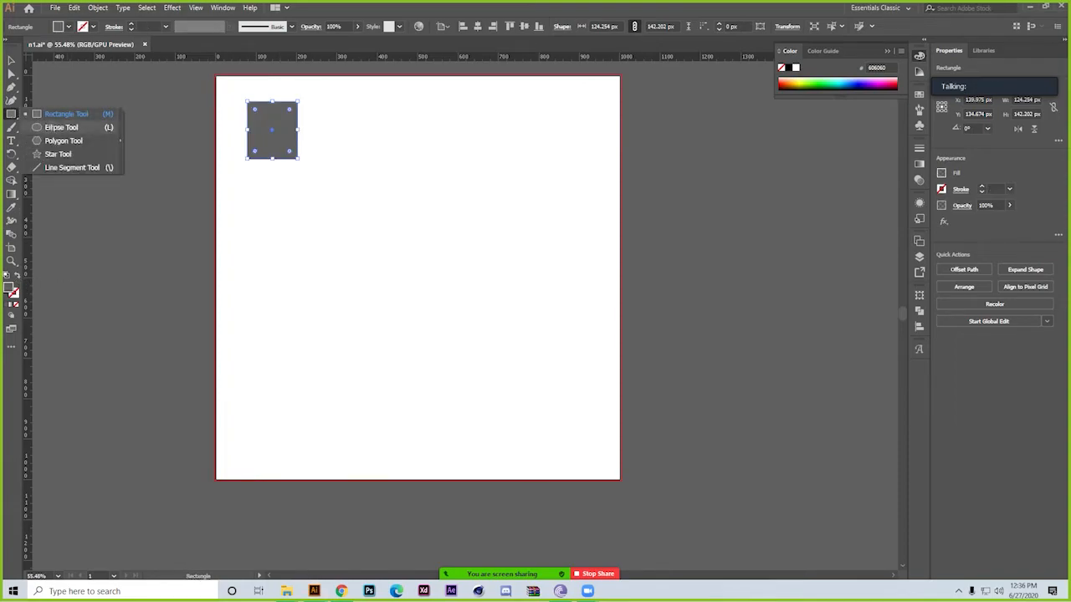
pyautogui.click(67, 127)
pyautogui.moveTo(367, 118); pyautogui.dragTo(466, 169)
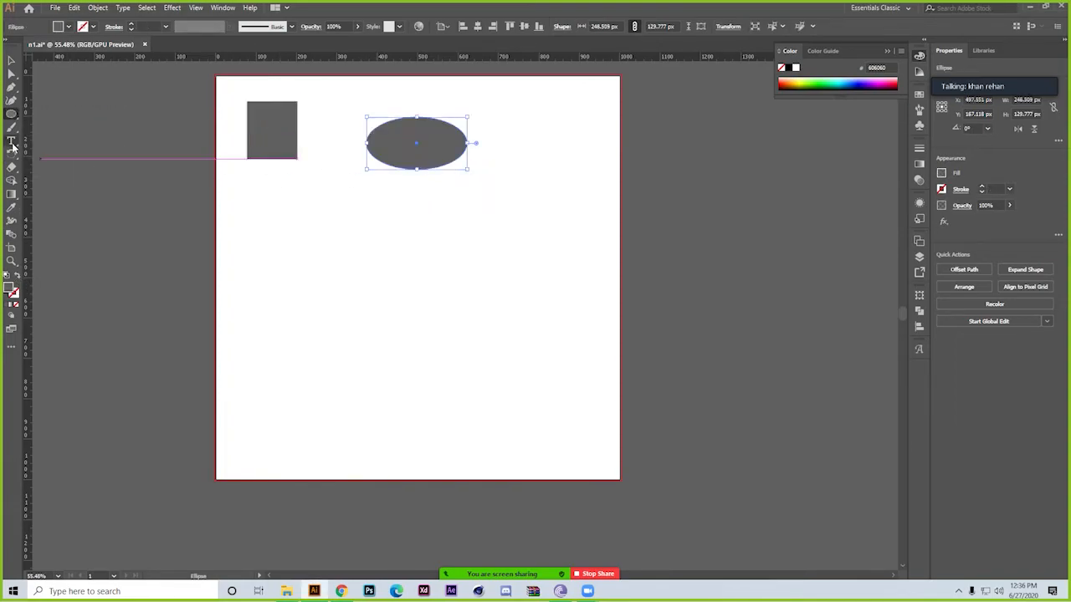
pyautogui.click(12, 115)
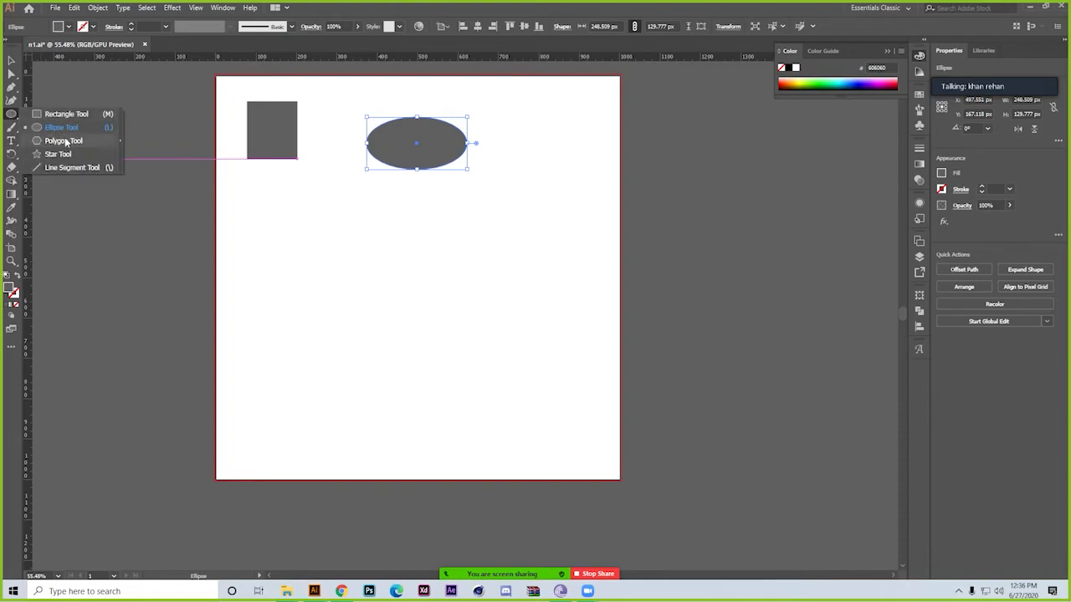
pyautogui.click(65, 141)
pyautogui.moveTo(529, 121); pyautogui.dragTo(569, 197)
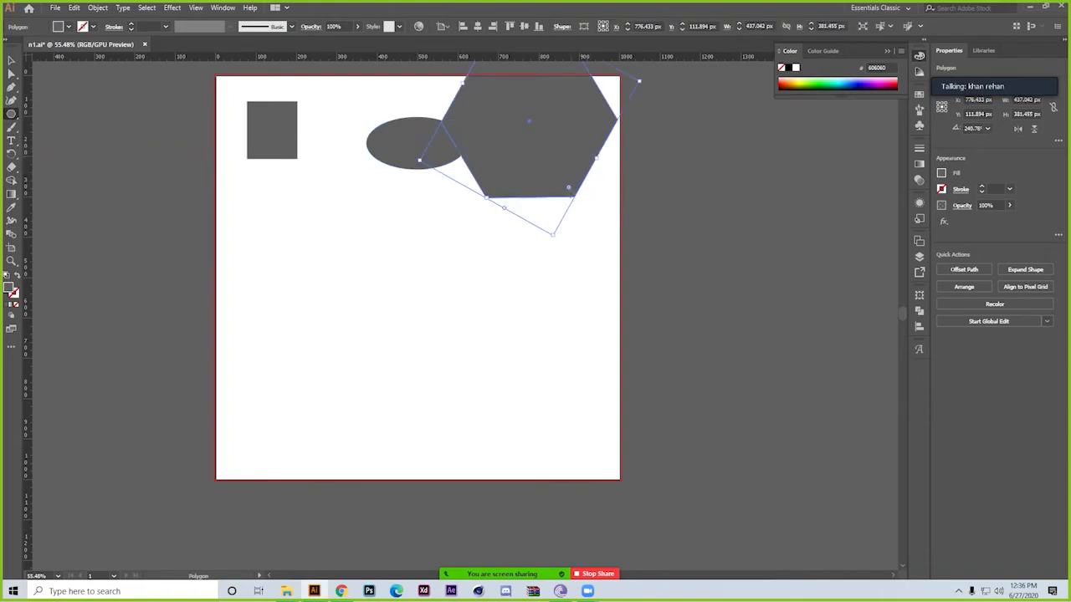
# Try the Line Segment tool with a slanted line about 160 px long below the rectangle, and undo the line work
pyautogui.click(11, 115)
pyautogui.click(72, 167)
pyautogui.moveTo(279, 230); pyautogui.dragTo(294, 291)
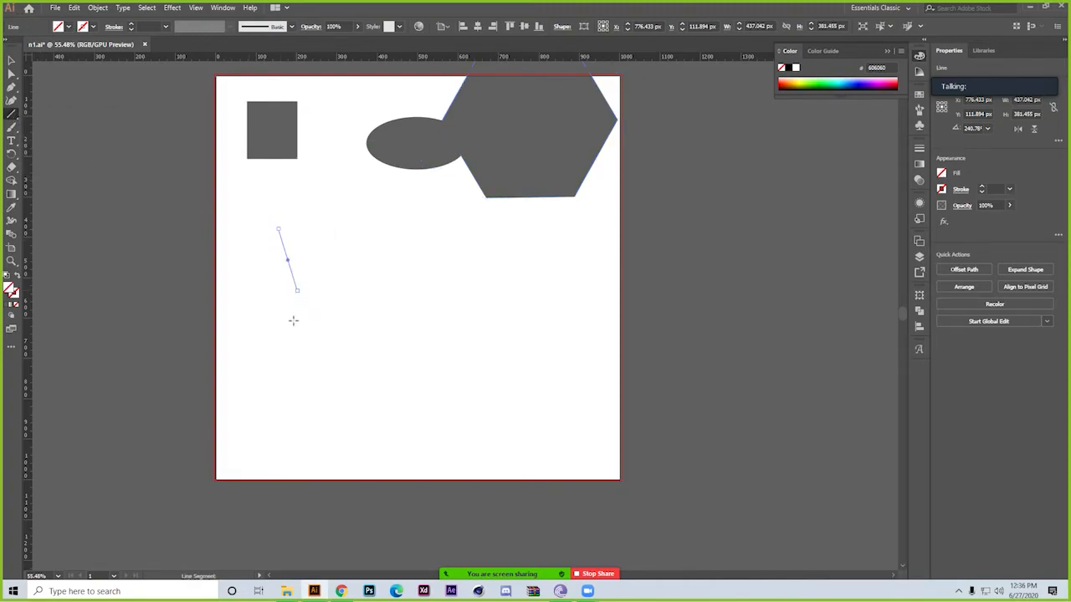
pyautogui.click(286, 322)
pyautogui.click(497, 323)
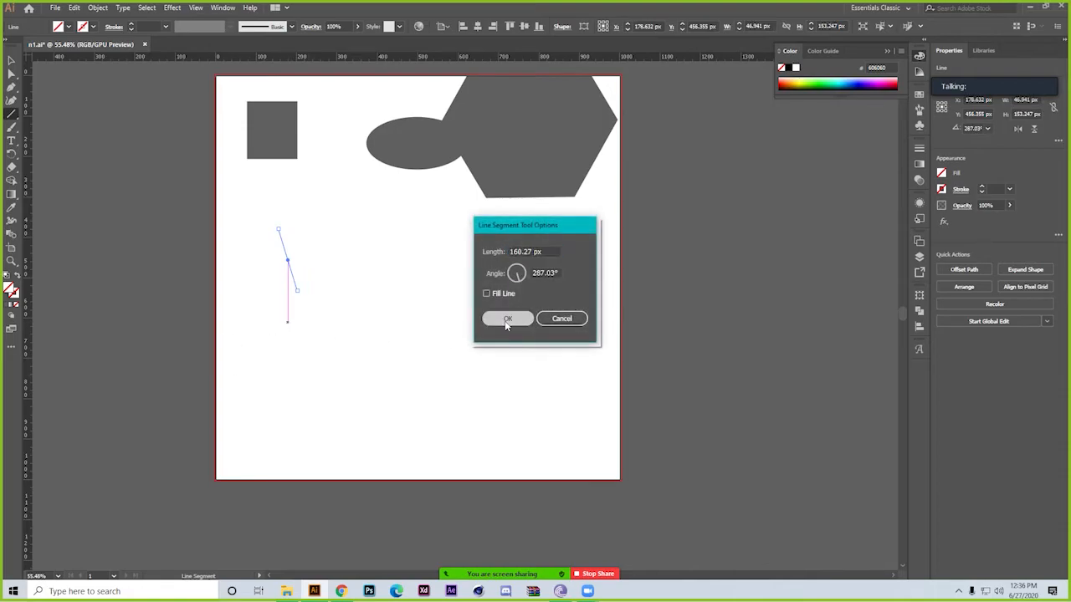
pyautogui.hotkey('ctrl', 'z')
pyautogui.hotkey('ctrl', 'z')
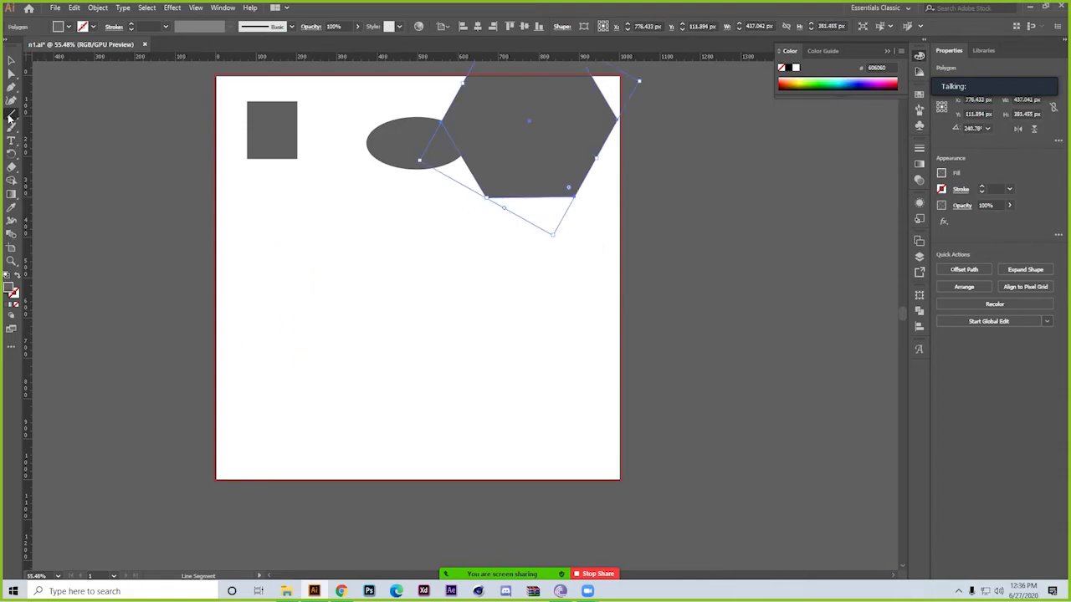
# Draw a five-pointed star about 179 × 186 px below the rectangle and try the Line Segment tool with a diagonal line about 300 px long
pyautogui.moveTo(10, 117); pyautogui.dragTo(87, 151)
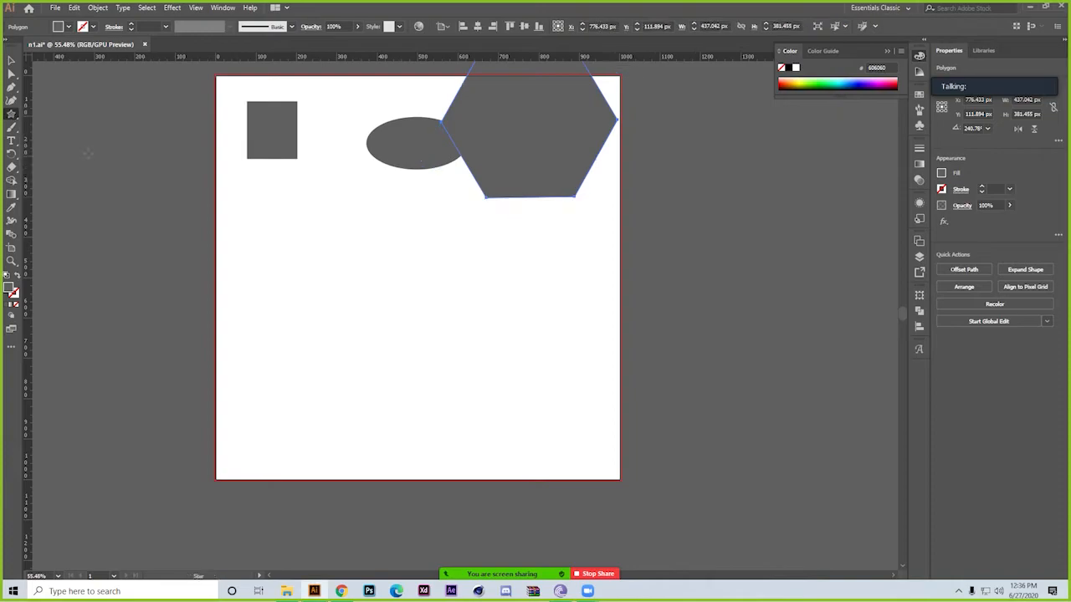
pyautogui.moveTo(293, 229); pyautogui.dragTo(304, 265)
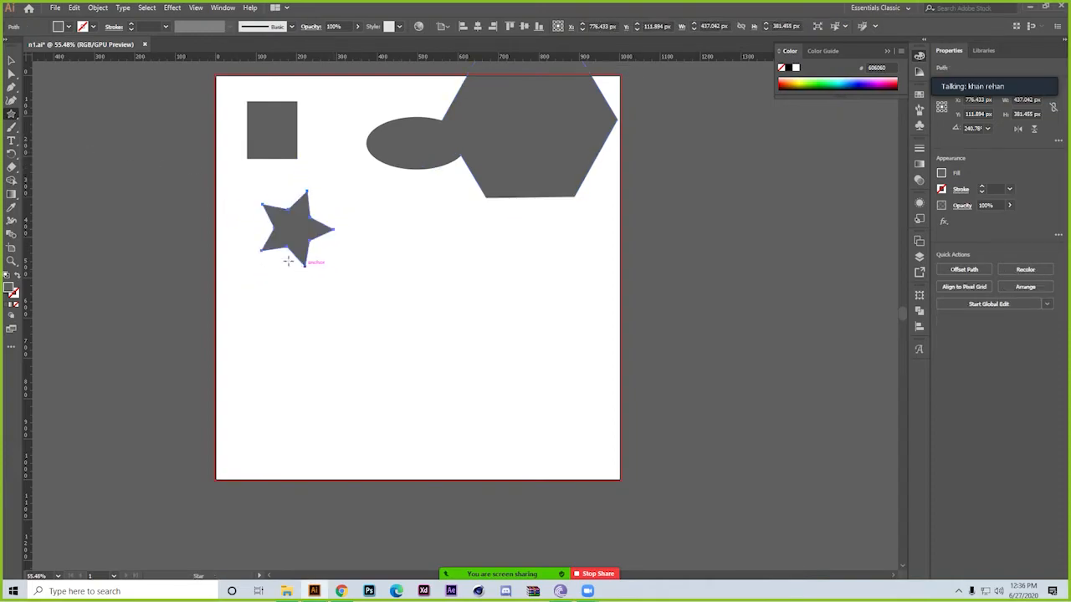
pyautogui.moveTo(10, 117); pyautogui.dragTo(50, 169)
pyautogui.click(444, 255)
pyautogui.press('Escape')
pyautogui.moveTo(433, 256); pyautogui.dragTo(571, 266)
pyautogui.moveTo(522, 328); pyautogui.dragTo(431, 405)
pyautogui.click(371, 316)
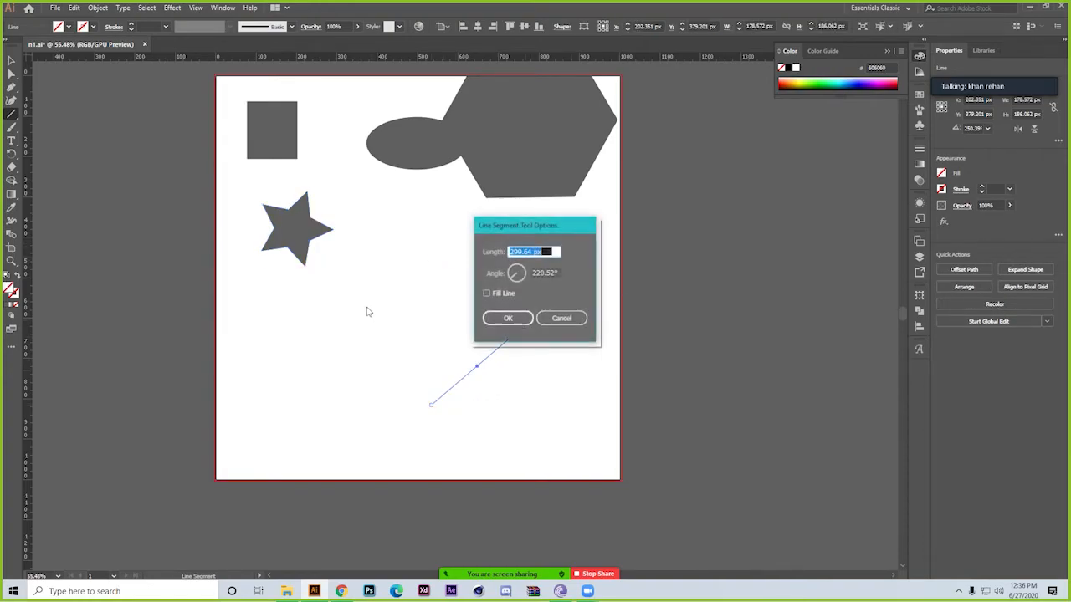
pyautogui.click(562, 318)
pyautogui.click(10, 61)
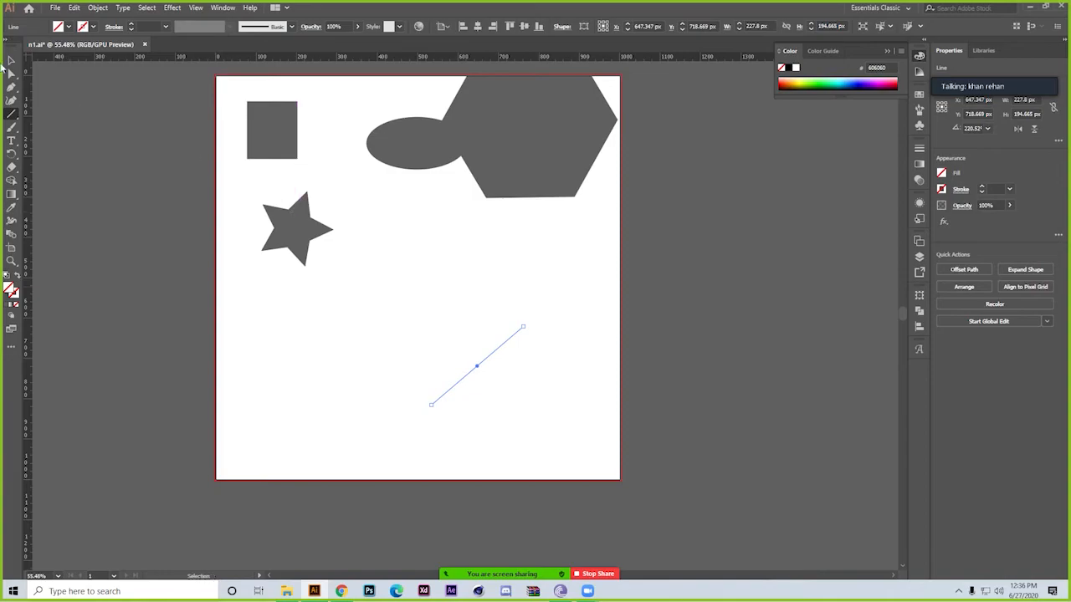
# Draw two overlapping squares below the star, about 207 px and 456 px wide, and deselect them
pyautogui.moveTo(14, 115); pyautogui.dragTo(52, 112)
pyautogui.moveTo(258, 301); pyautogui.dragTo(432, 348)
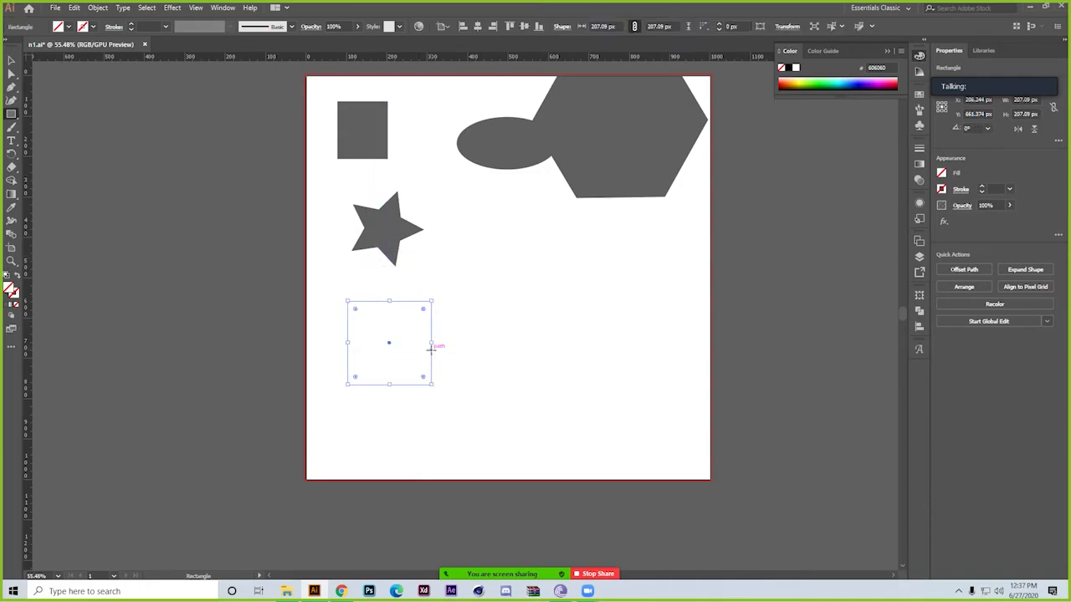
pyautogui.moveTo(433, 387); pyautogui.dragTo(522, 470)
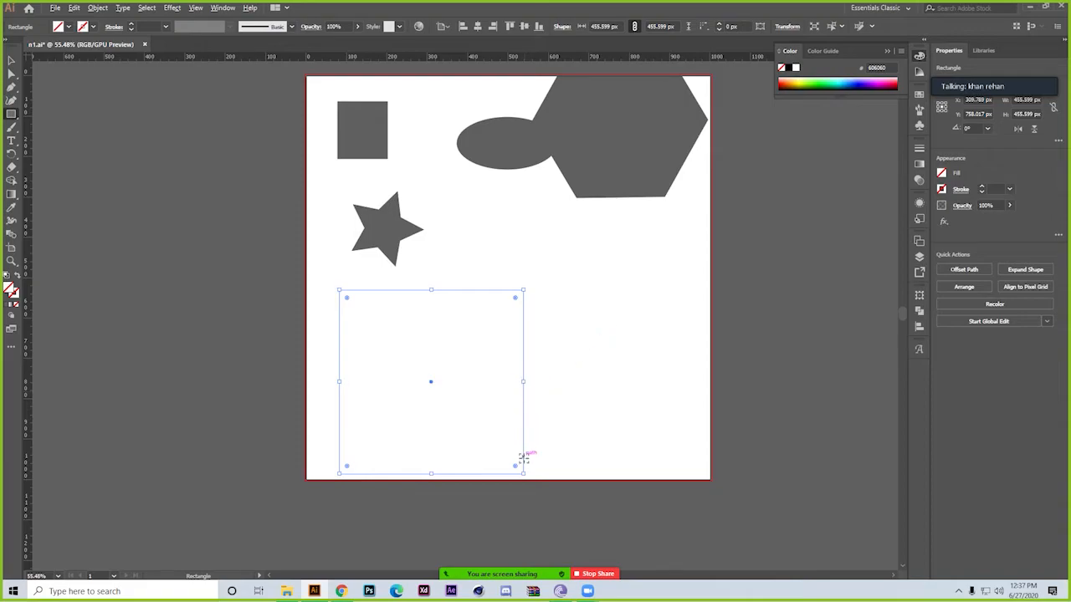
pyautogui.moveTo(523, 472); pyautogui.dragTo(364, 331)
pyautogui.moveTo(416, 298); pyautogui.dragTo(339, 290)
pyautogui.click(11, 60)
pyautogui.click(303, 351)
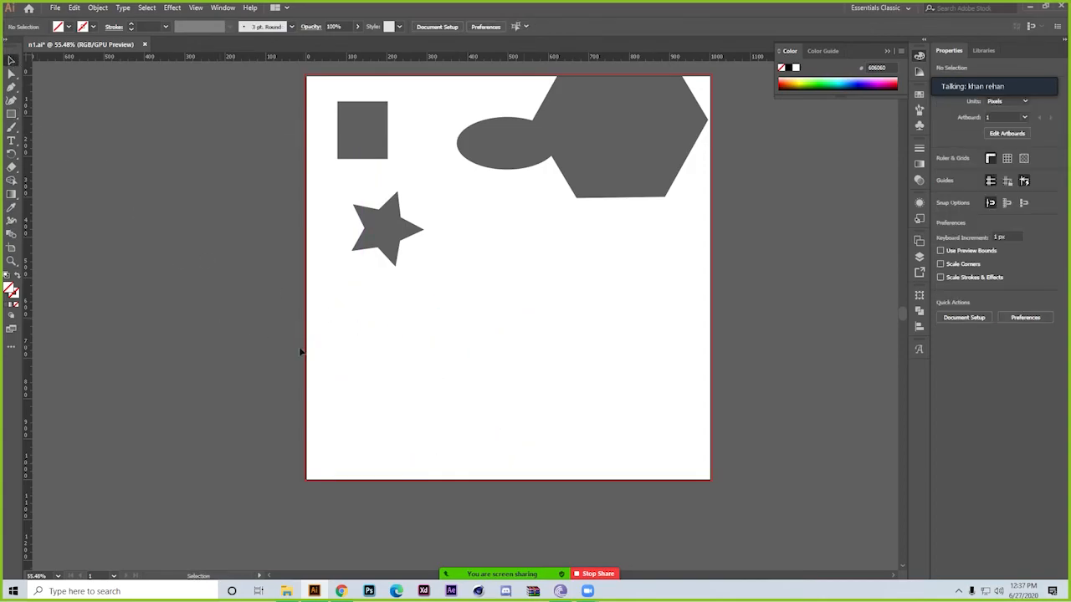
# Give both squares a 1 pt grey stroke with no fill, and deselect them
pyautogui.click(462, 407)
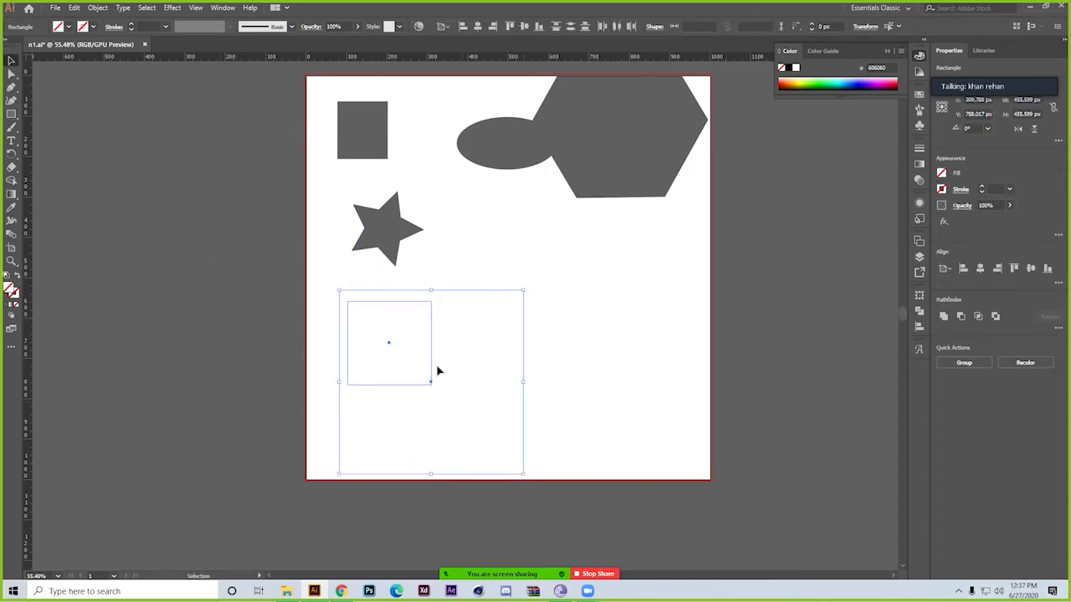
pyautogui.click(11, 303)
pyautogui.click(15, 277)
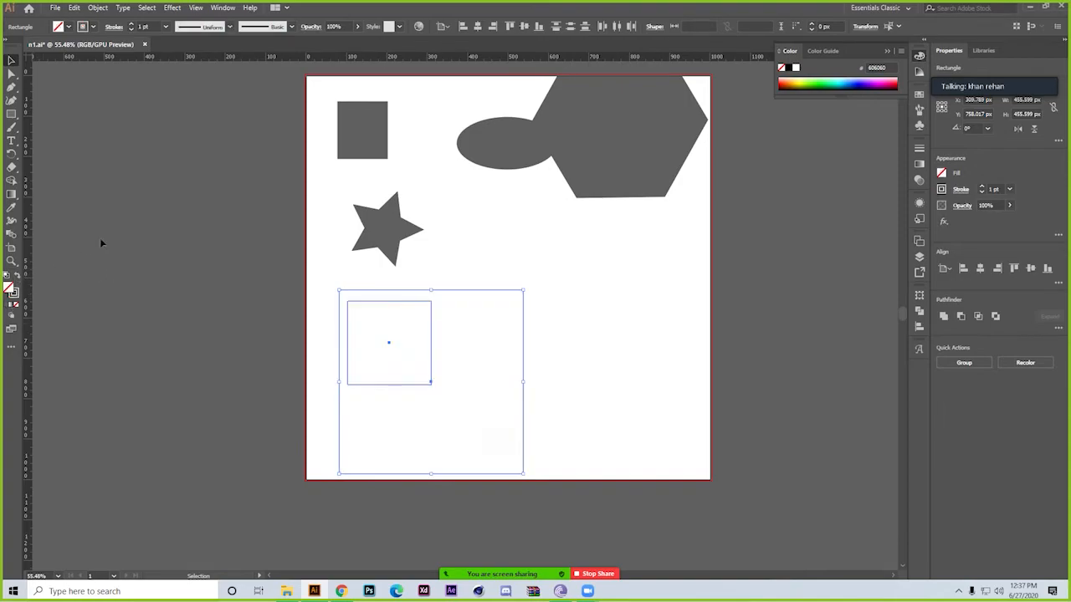
pyautogui.click(120, 231)
# Delete the grey rectangle, ellipse, hexagon and star, leaving the two outlined squares
pyautogui.moveTo(318, 130); pyautogui.dragTo(598, 198)
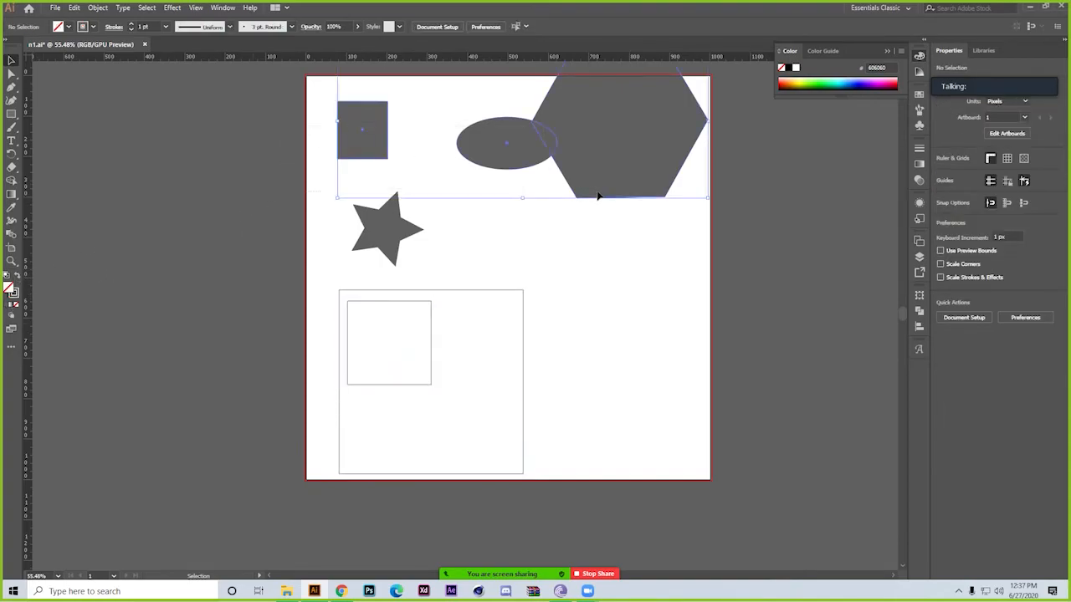
pyautogui.press('Delete')
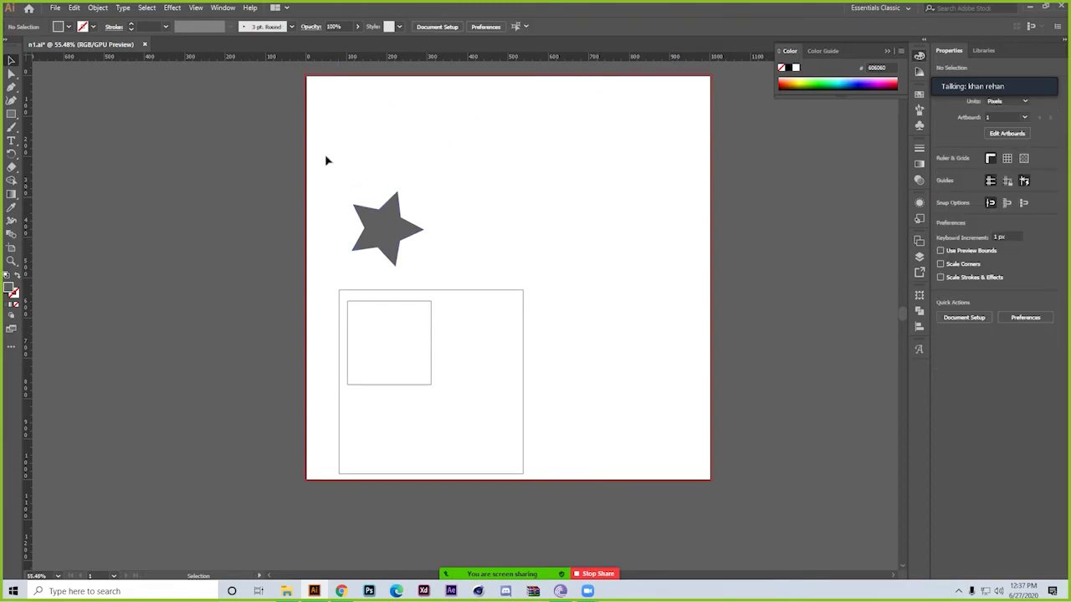
pyautogui.click(368, 232)
pyautogui.press('Delete')
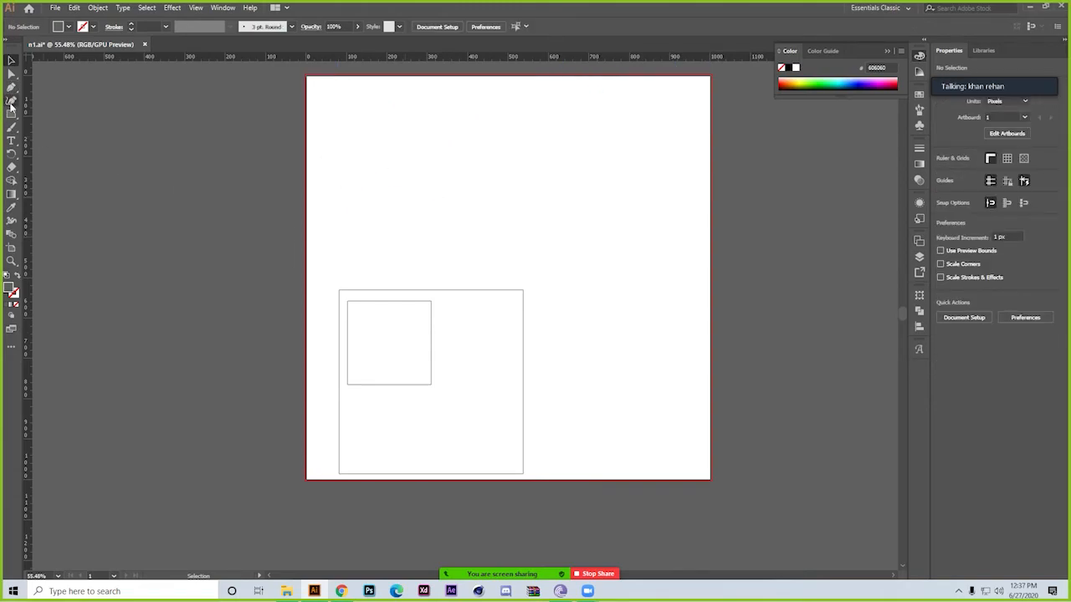
# Draw a grey circle about 188 px across above the squares and move it inside the large square, beside the small one
pyautogui.moveTo(11, 114); pyautogui.dragTo(62, 129)
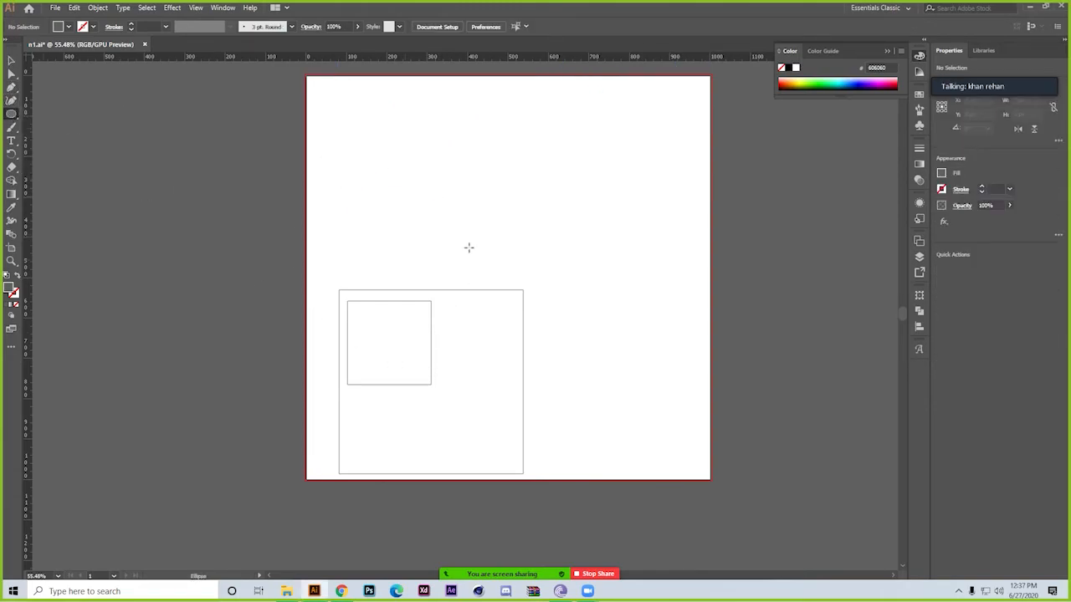
pyautogui.moveTo(489, 173); pyautogui.dragTo(451, 207)
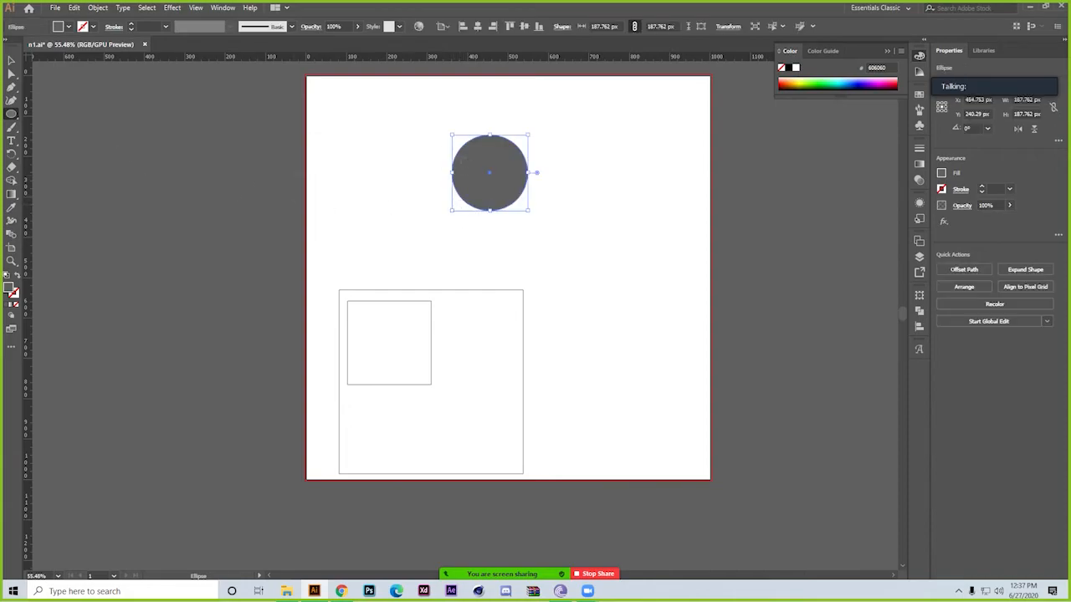
pyautogui.press('v')
pyautogui.moveTo(500, 162); pyautogui.dragTo(487, 343)
# Stretch the small square into a tall door-like rectangle reaching the large square's base, and move all artwork up to the artboard's middle
pyautogui.moveTo(374, 389); pyautogui.dragTo(374, 476)
pyautogui.moveTo(389, 391); pyautogui.dragTo(391, 321)
pyautogui.hotkey('ctrl', 'a')
pyautogui.moveTo(456, 361); pyautogui.dragTo(492, 268)
pyautogui.click(635, 414)
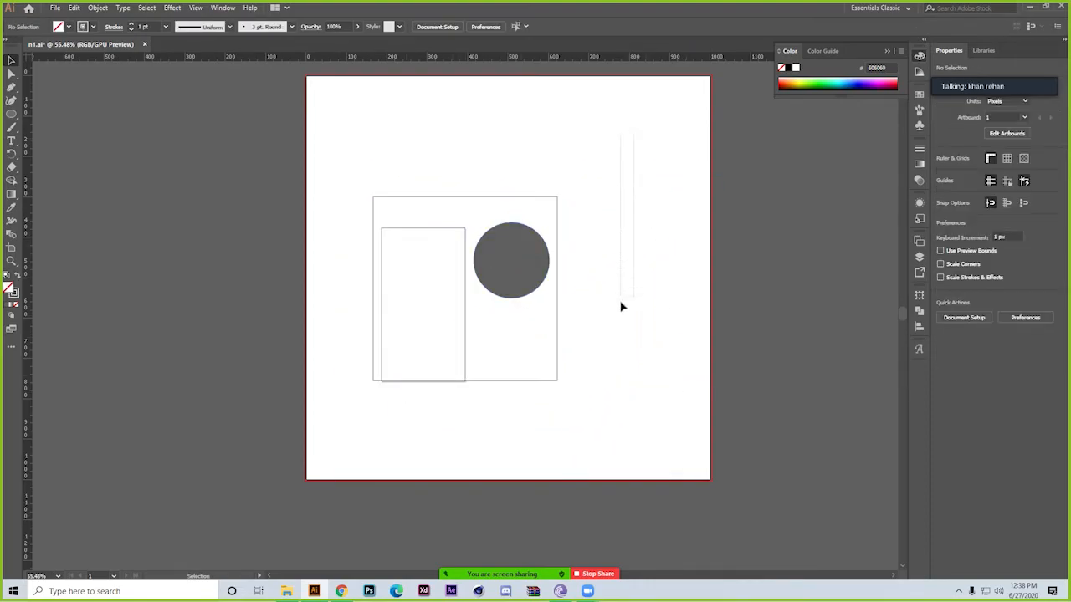
# Draw an upright five-sided polygon about 202 × 192 px above the large square, varying its number of sides while drawing
pyautogui.click(11, 114)
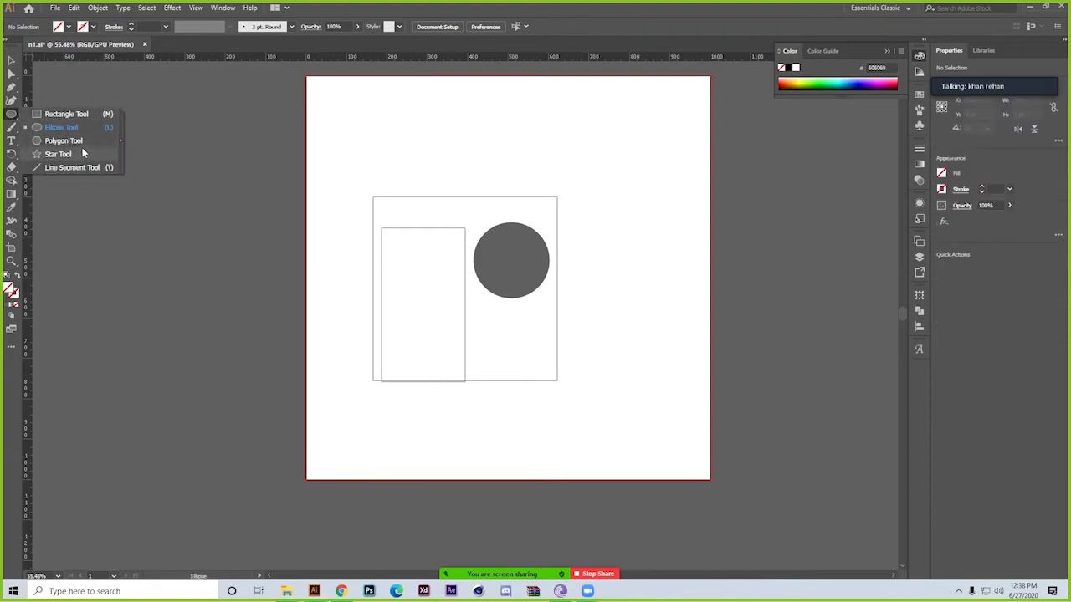
pyautogui.click(63, 140)
pyautogui.moveTo(397, 131); pyautogui.dragTo(434, 164)
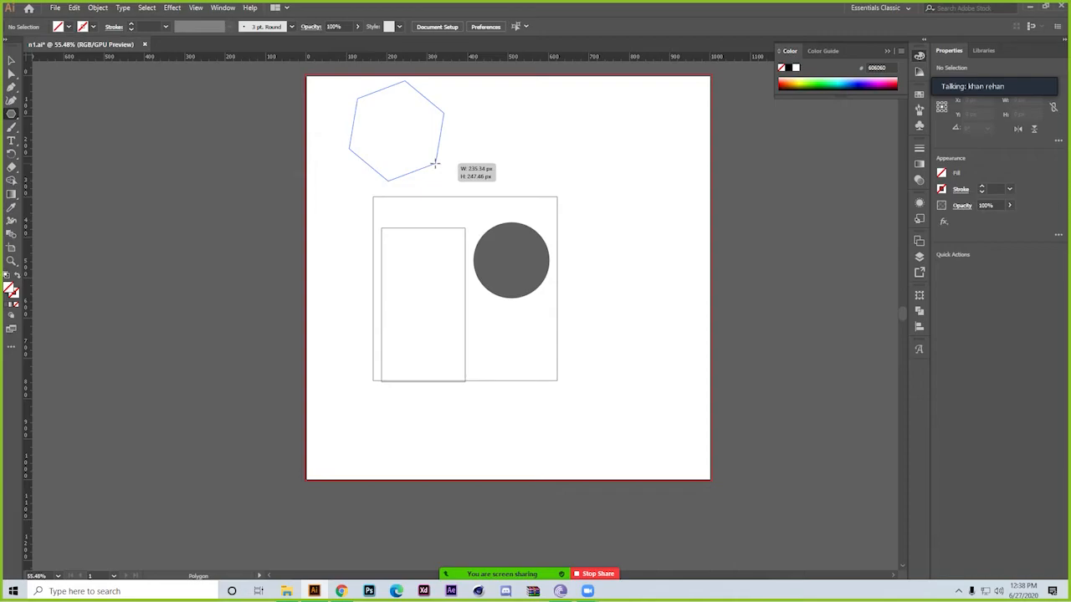
pyautogui.press('Down')
pyautogui.press('Down')
pyautogui.press('Down')
pyautogui.moveTo(434, 164)
pyautogui.mouseDown()
pyautogui.moveTo(423, 176)
pyautogui.moveTo(420, 165)
pyautogui.mouseUp()
pyautogui.press('Up')
pyautogui.press('Up')
pyautogui.press('Up')
pyautogui.press('Up')
pyautogui.press('Up')
pyautogui.press('Up')
pyautogui.press('Up')
pyautogui.press('Up')
pyautogui.press('Up')
pyautogui.press('Up')
pyautogui.press('Up')
pyautogui.press('Up')
pyautogui.press('Up')
pyautogui.press('Up')
pyautogui.press('Up')
pyautogui.press('Down')
pyautogui.press('Down')
pyautogui.press('Down')
pyautogui.press('Down')
pyautogui.press('Down')
pyautogui.press('Down')
pyautogui.press('Down')
pyautogui.press('Down')
pyautogui.press('Down')
pyautogui.press('Down')
pyautogui.press('Down')
pyautogui.press('Down')
pyautogui.press('Down')
# Move the pentagon over the large square and enlarge it to about 813 px wide so it encloses the other shapes
pyautogui.click(11, 61)
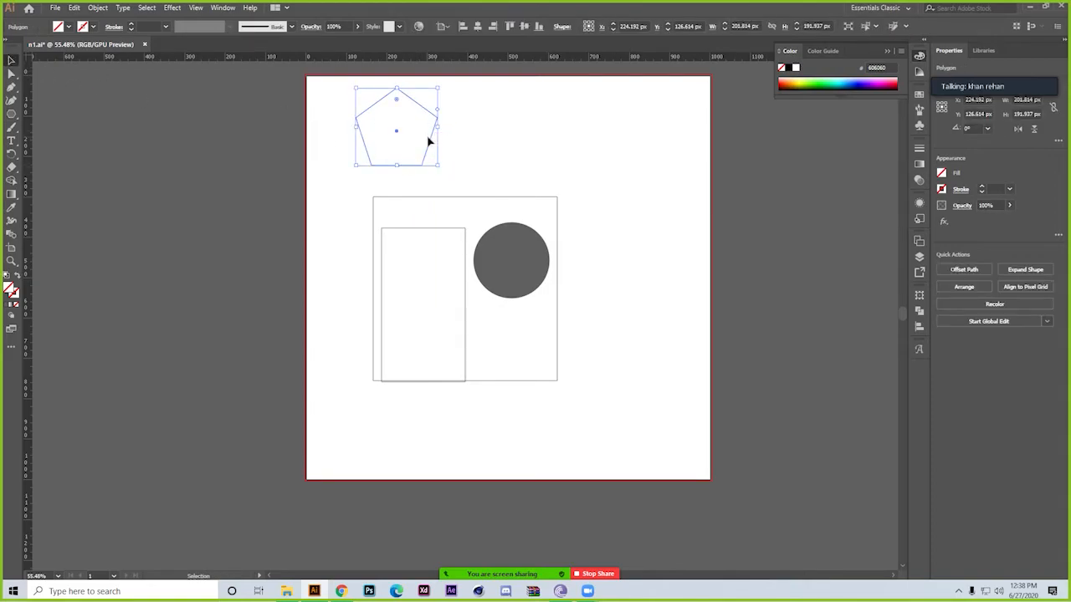
pyautogui.moveTo(397, 134); pyautogui.dragTo(532, 335)
pyautogui.moveTo(480, 264); pyautogui.dragTo(474, 68)
# Select all the shapes, set alignment to Align to Selection, and align their bottom edges
pyautogui.moveTo(606, 433); pyautogui.dragTo(371, 232)
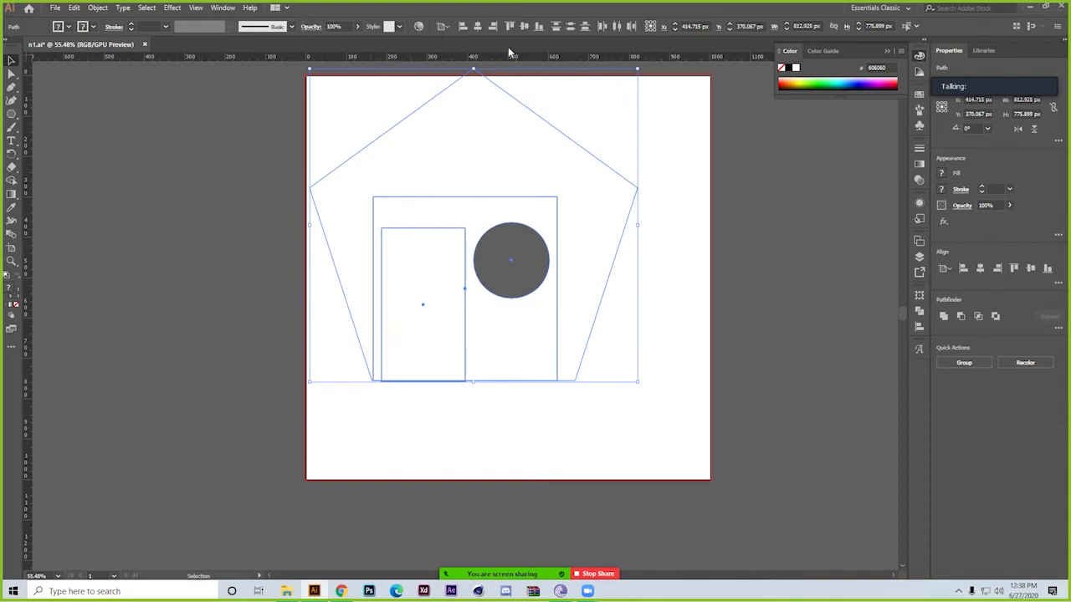
pyautogui.click(441, 26)
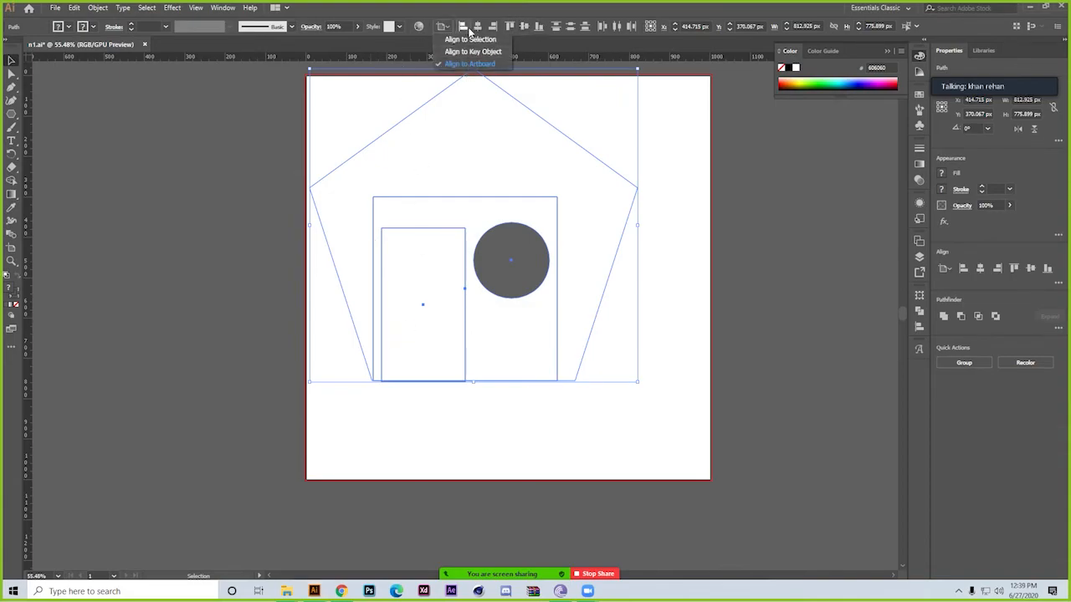
pyautogui.click(469, 39)
pyautogui.click(537, 26)
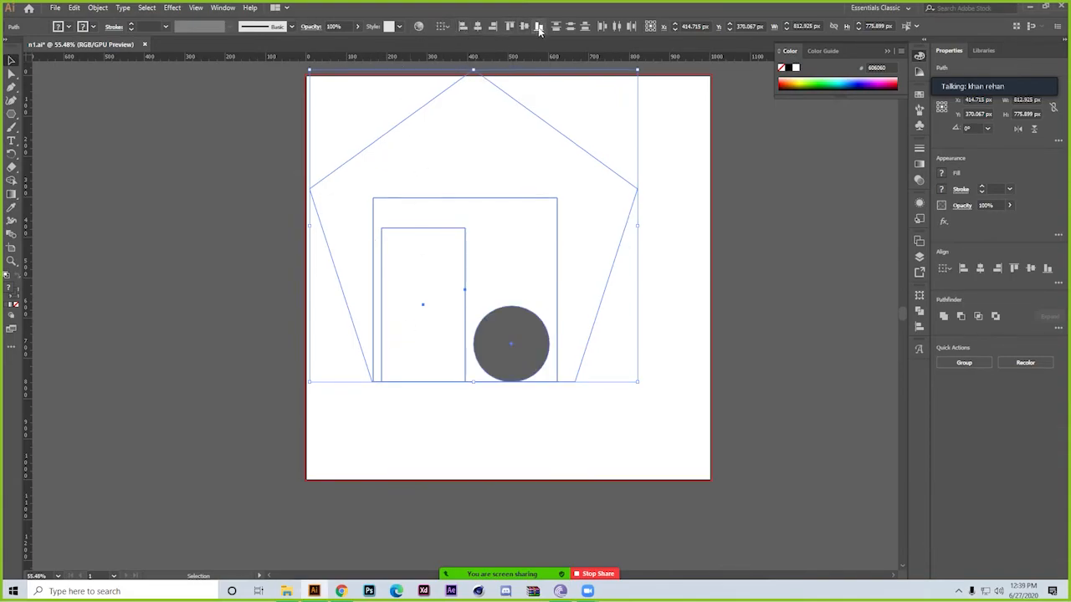
# Move the pentagon, square and tall rectangle about 41 px right and 153 px down without the circle, and deselect them
pyautogui.press('/')
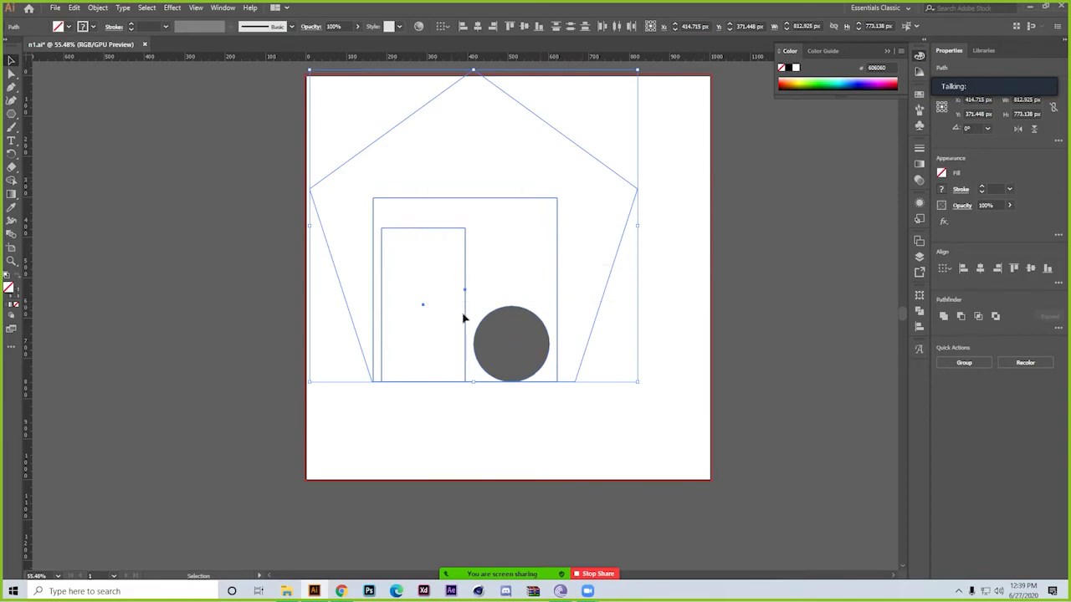
pyautogui.moveTo(466, 318); pyautogui.dragTo(483, 379)
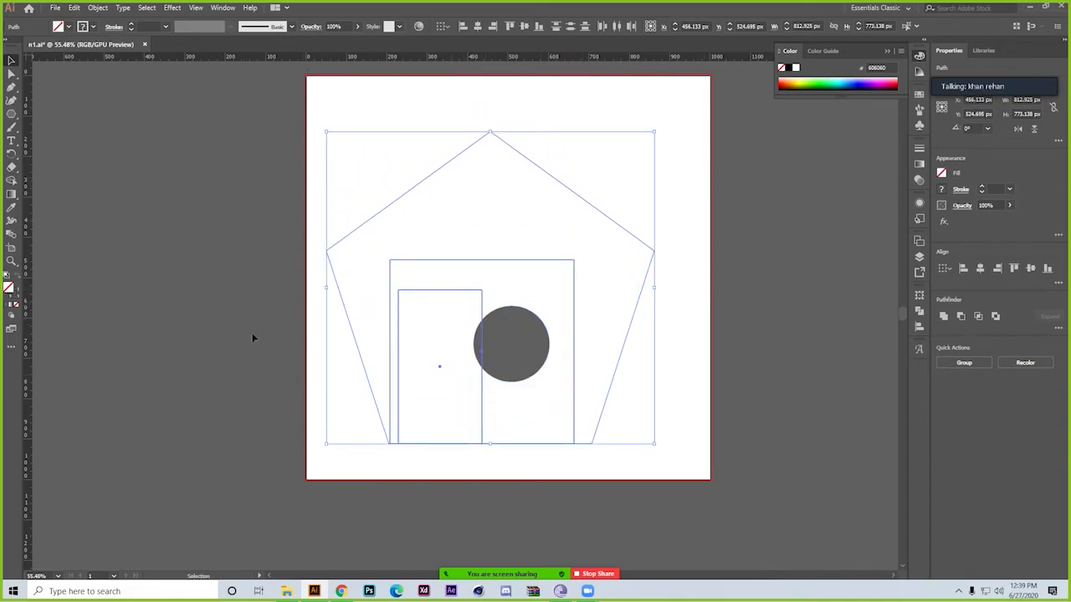
pyautogui.click(264, 376)
# Give the pentagon a visible 1 pt stroke with no fill and deselect it
pyautogui.moveTo(329, 131); pyautogui.dragTo(435, 216)
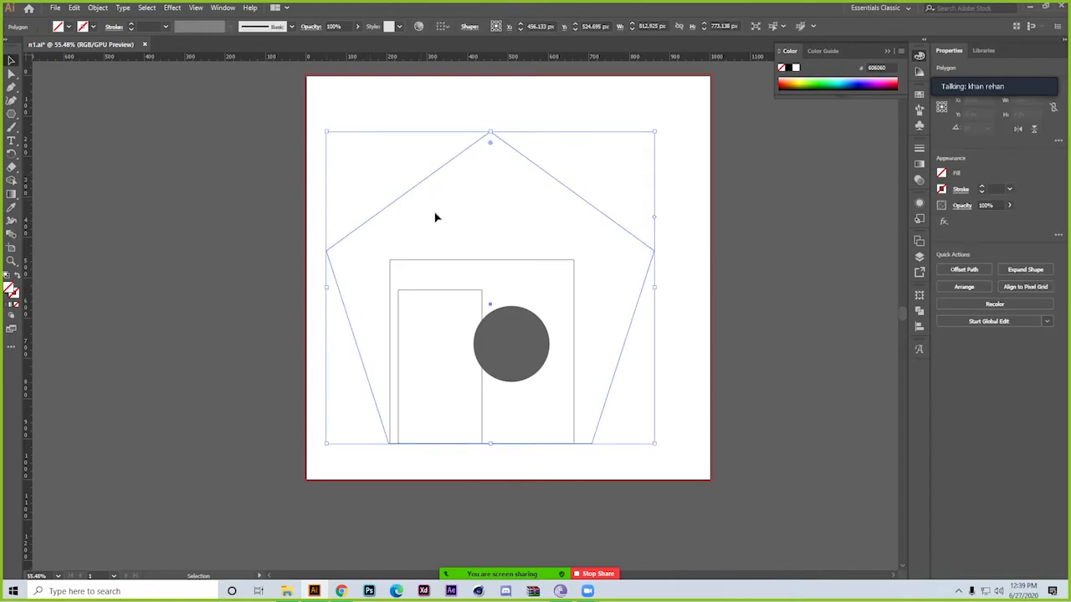
pyautogui.click(10, 306)
pyautogui.click(147, 228)
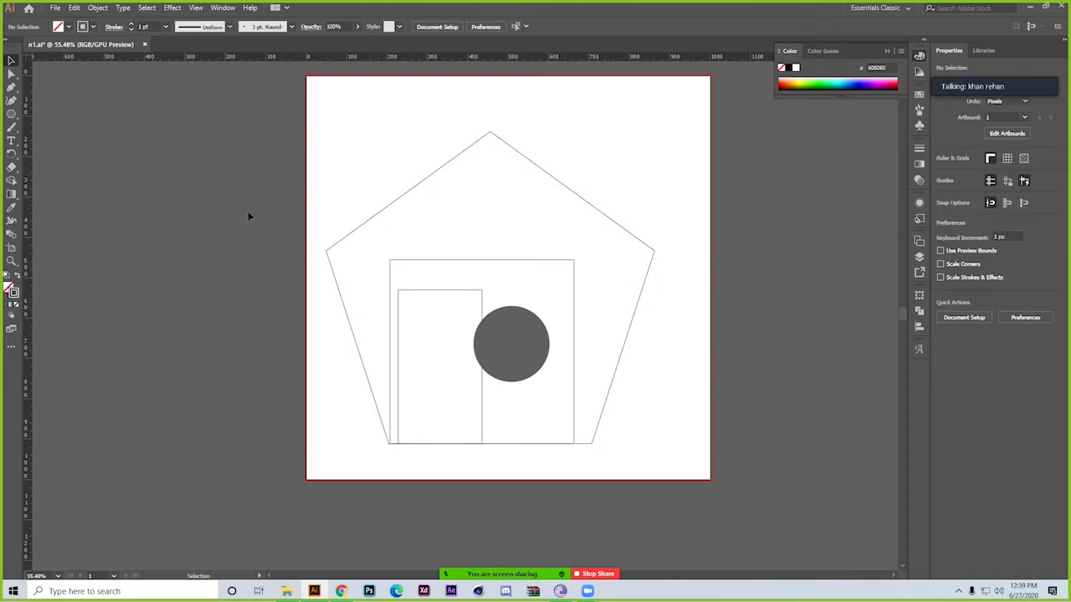
# Shrink the grey circle to about 128 px beside the tall rectangle and place a copy directly below it
pyautogui.moveTo(530, 346); pyautogui.dragTo(530, 392)
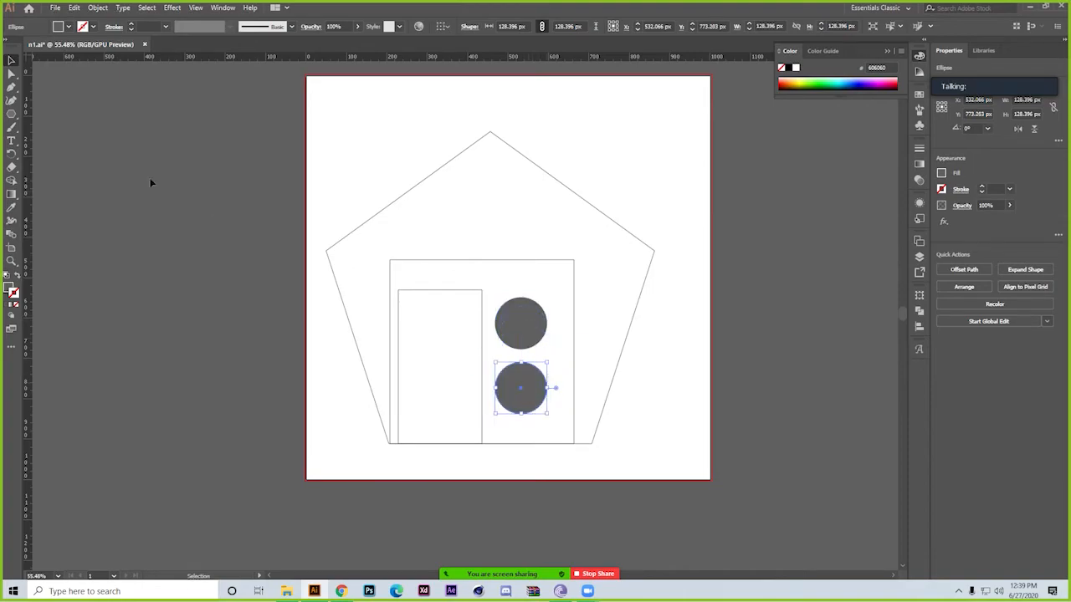
# Draw a four-pointed star about 157 px wide outside the pentagon's upper-left edge, varying its number of points while drawing
pyautogui.moveTo(11, 114); pyautogui.dragTo(84, 154)
pyautogui.moveTo(353, 168); pyautogui.dragTo(347, 201)
pyautogui.press('Down')
pyautogui.press('Down')
pyautogui.press('Up')
pyautogui.press('Up')
pyautogui.press('Up')
pyautogui.press('Up')
pyautogui.press('Down')
pyautogui.press('Down')
pyautogui.press('Down')
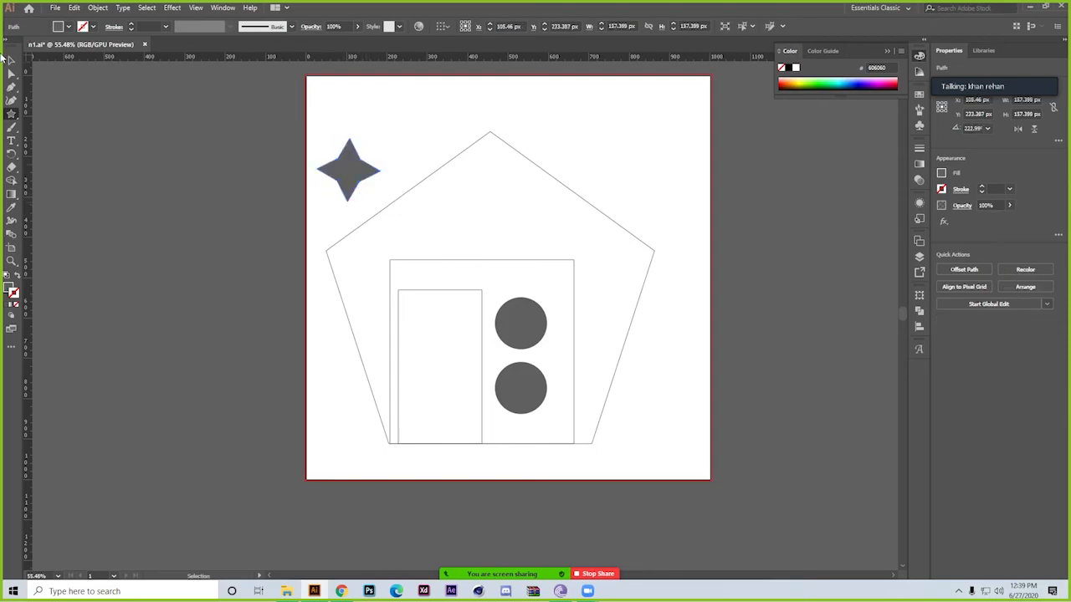
# Move the star inside the pentagon just below its apex and deselect it
pyautogui.press('v')
pyautogui.moveTo(343, 170); pyautogui.dragTo(482, 199)
pyautogui.click(548, 115)
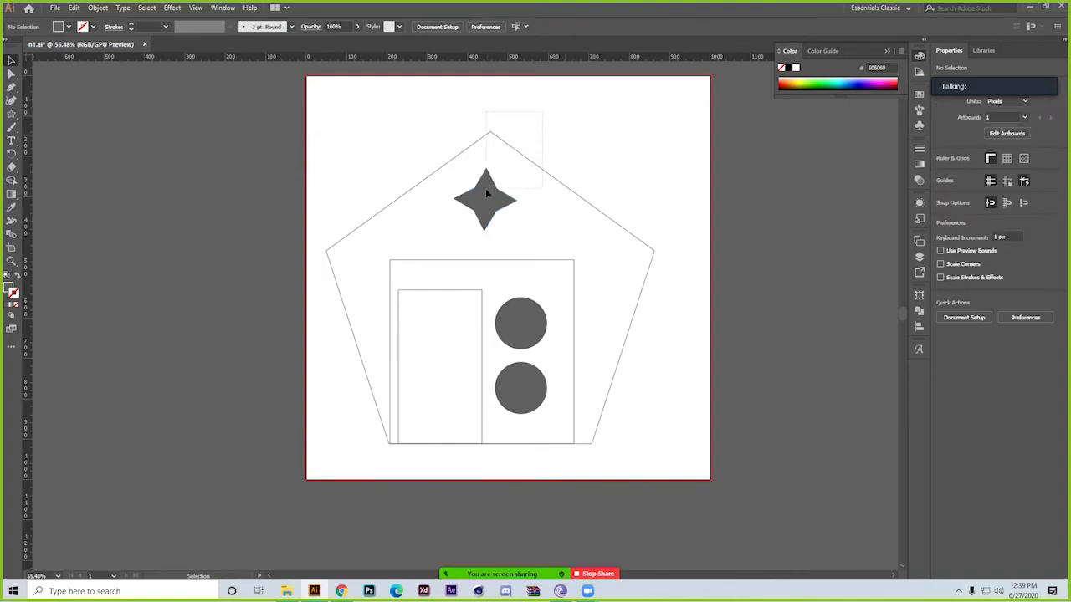
# Select the pentagon, star and large square, align their horizontal centres, and deselect them
pyautogui.click(501, 256)
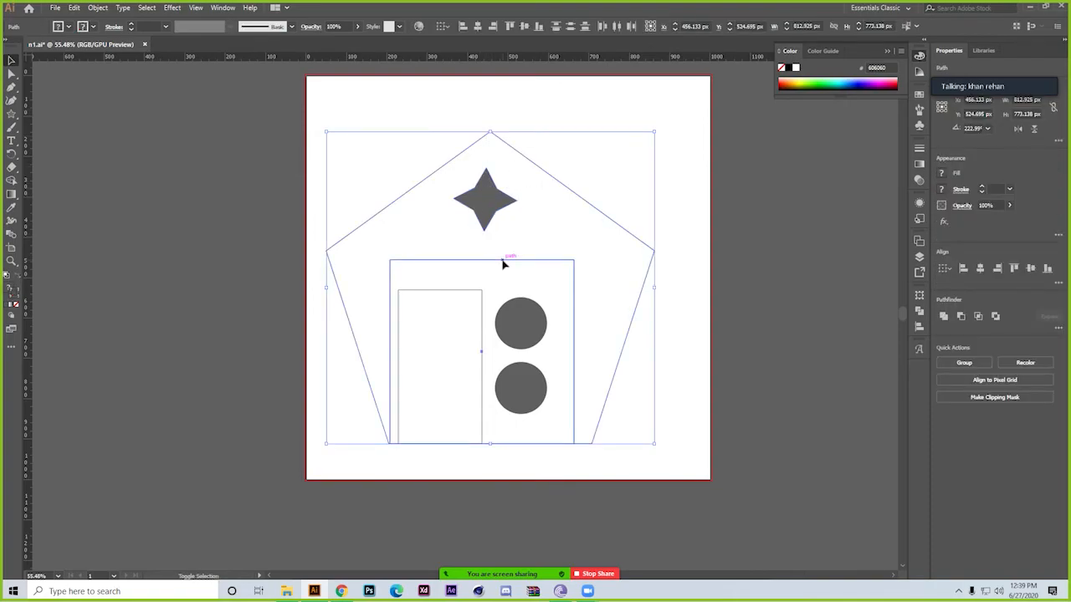
pyautogui.click(478, 28)
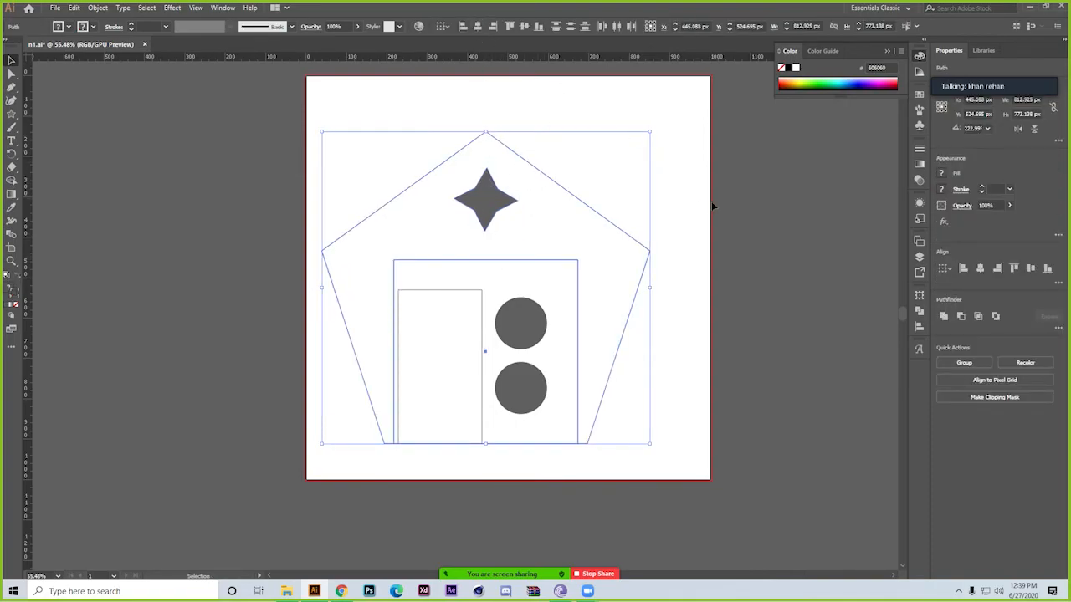
pyautogui.click(708, 203)
# Scale the pentagon and star down together until the pentagon is about 749 px wide, keeping its base in place
pyautogui.click(614, 226)
pyautogui.keyDown('shift'); pyautogui.click(475, 202); pyautogui.keyUp('shift')
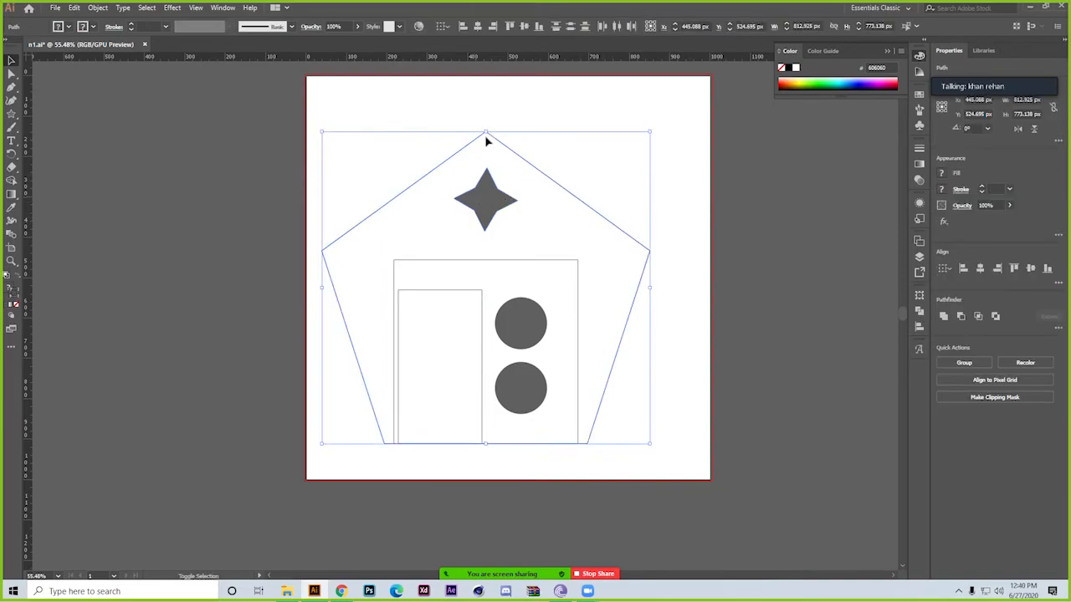
pyautogui.moveTo(485, 132); pyautogui.dragTo(485, 158)
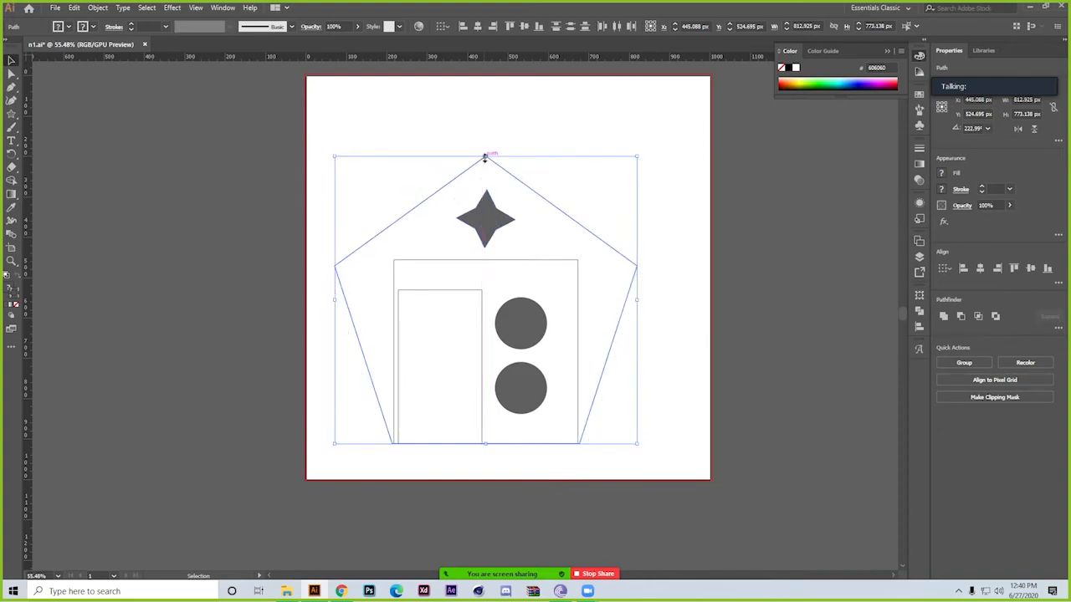
pyautogui.click(716, 245)
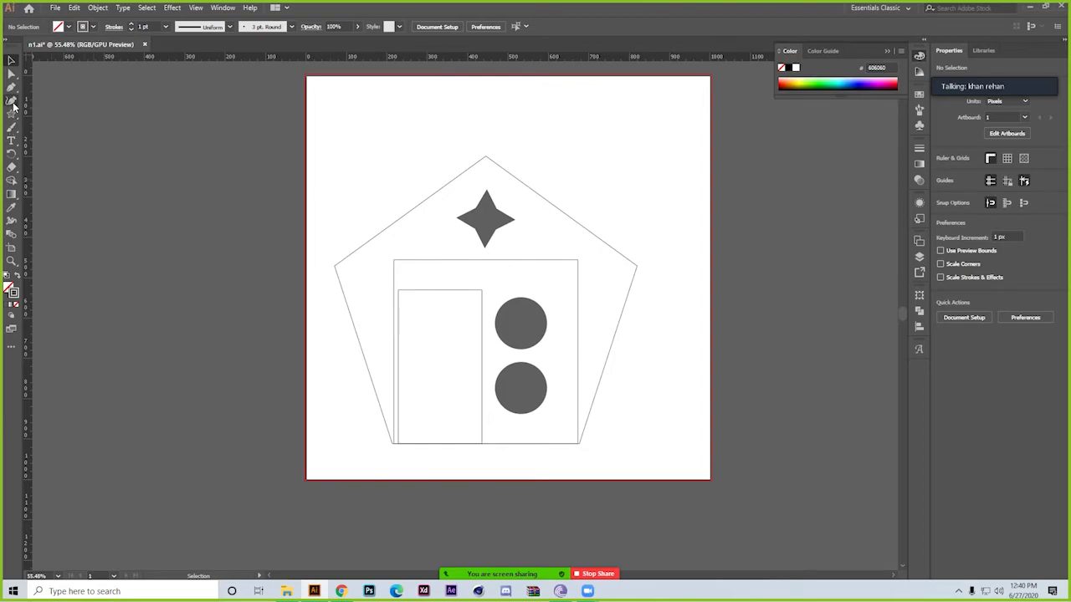
# Try the Paintbrush with freehand strokes above the pentagon and undo them
pyautogui.click(16, 128)
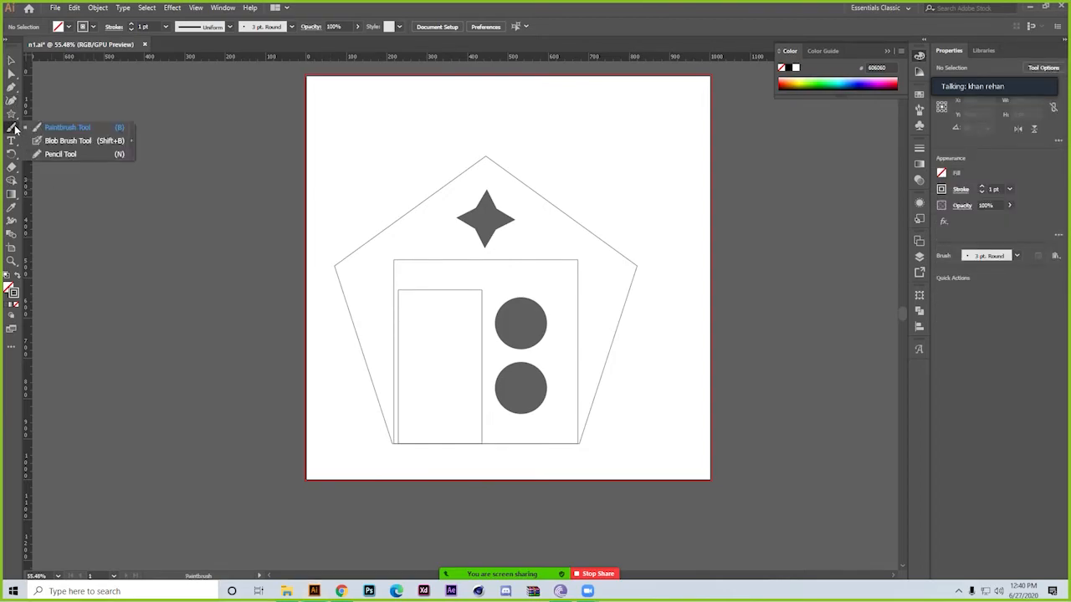
pyautogui.moveTo(422, 92)
pyautogui.mouseDown()
pyautogui.moveTo(516, 91)
pyautogui.moveTo(641, 125)
pyautogui.moveTo(428, 130)
pyautogui.moveTo(596, 147)
pyautogui.moveTo(641, 126)
pyautogui.mouseUp()
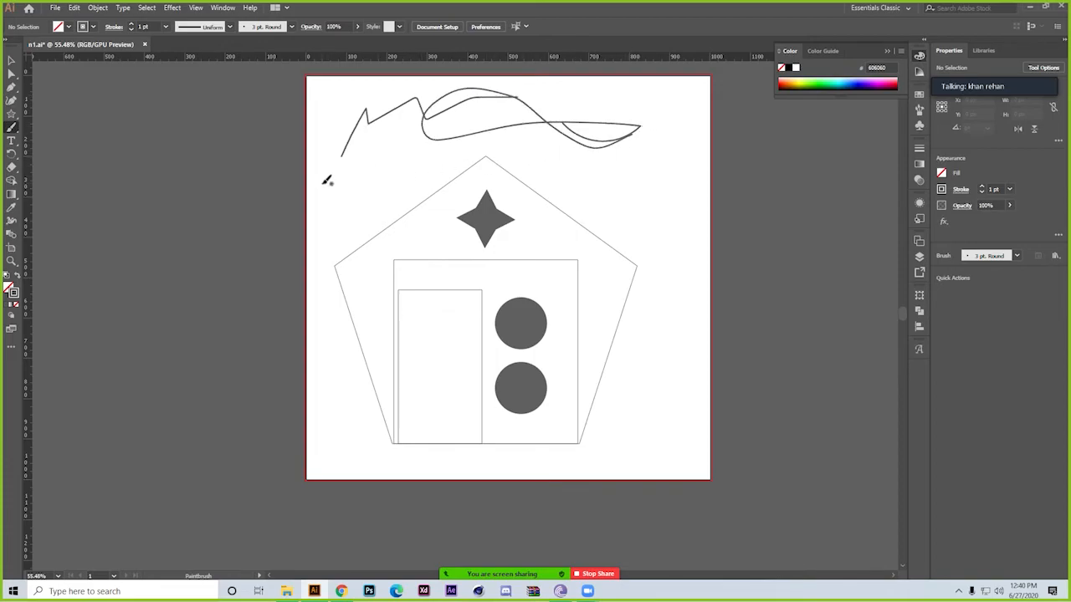
pyautogui.moveTo(318, 180); pyautogui.dragTo(388, 173)
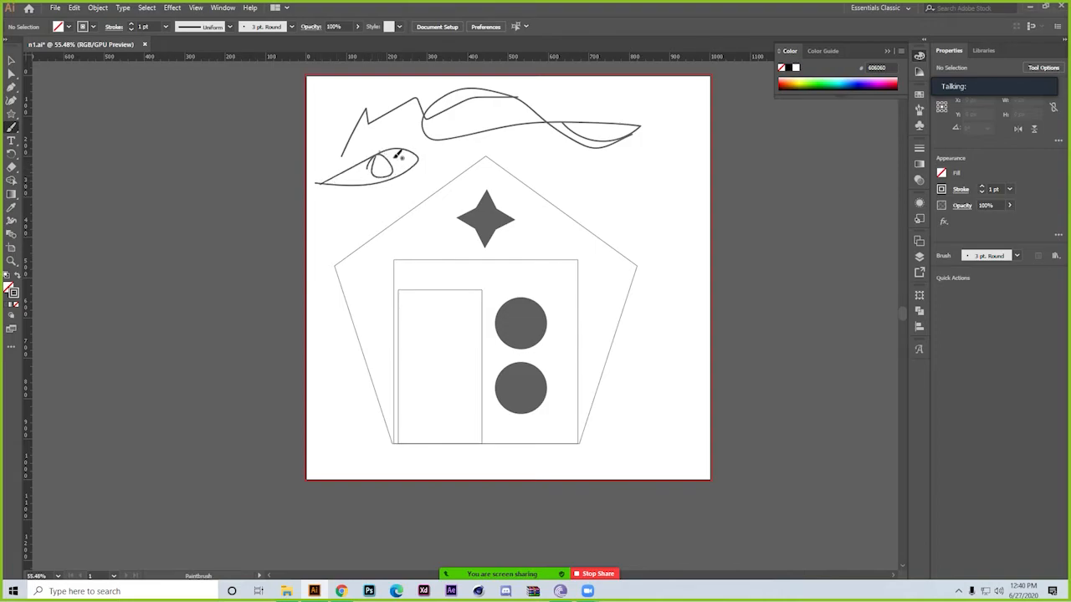
pyautogui.hotkey('ctrl', 'z')
pyautogui.hotkey('ctrl', 'z')
pyautogui.hotkey('ctrl', 'z')
pyautogui.hotkey('ctrl', 'z')
pyautogui.hotkey('ctrl', 'z')
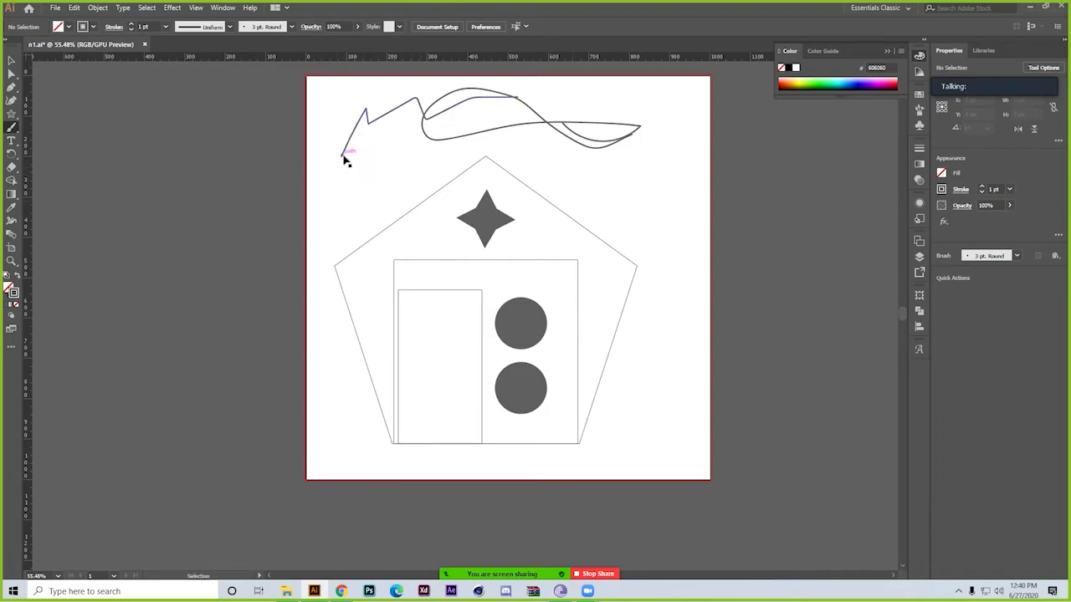
# Add the point text "my house" in the empty area above the pentagon
pyautogui.click(11, 141)
pyautogui.click(53, 142)
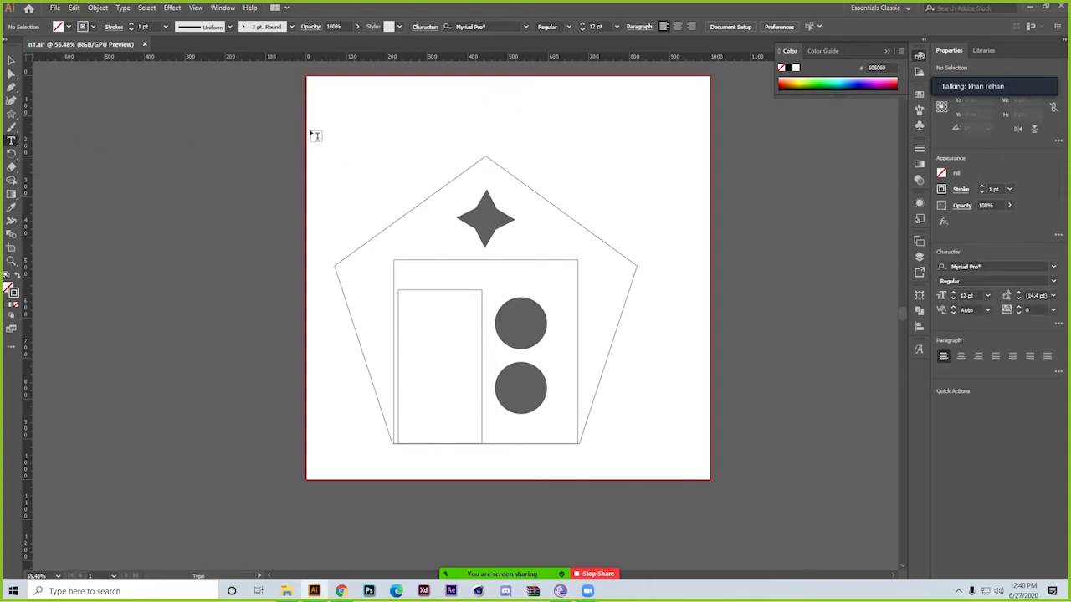
pyautogui.click(388, 106)
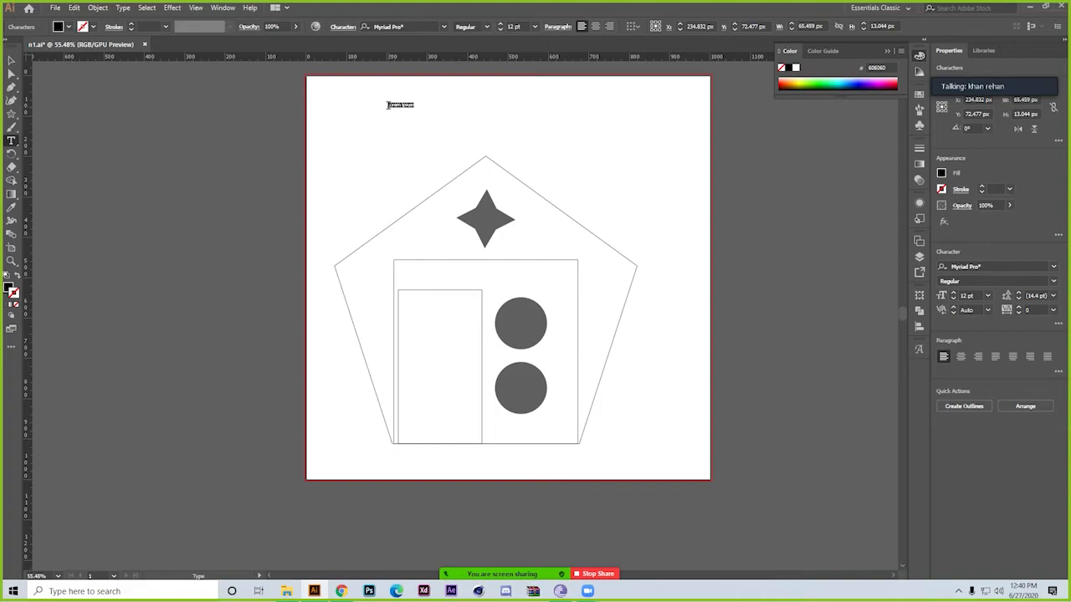
pyautogui.moveTo(396, 106); pyautogui.dragTo(583, 288)
pyautogui.moveTo(522, 228); pyautogui.dragTo(577, 357)
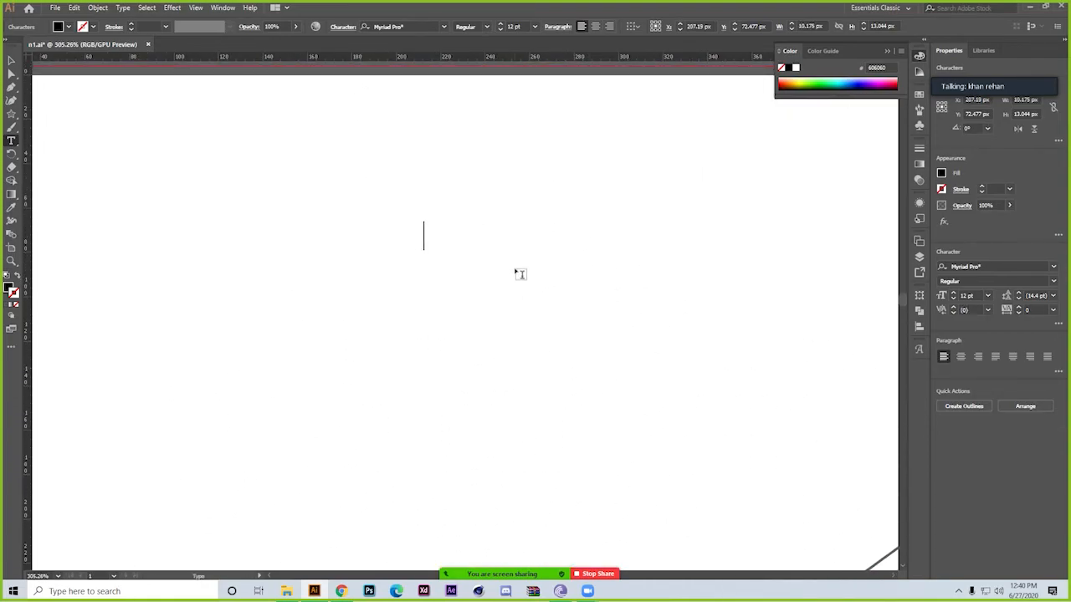
pyautogui.write('my hous')
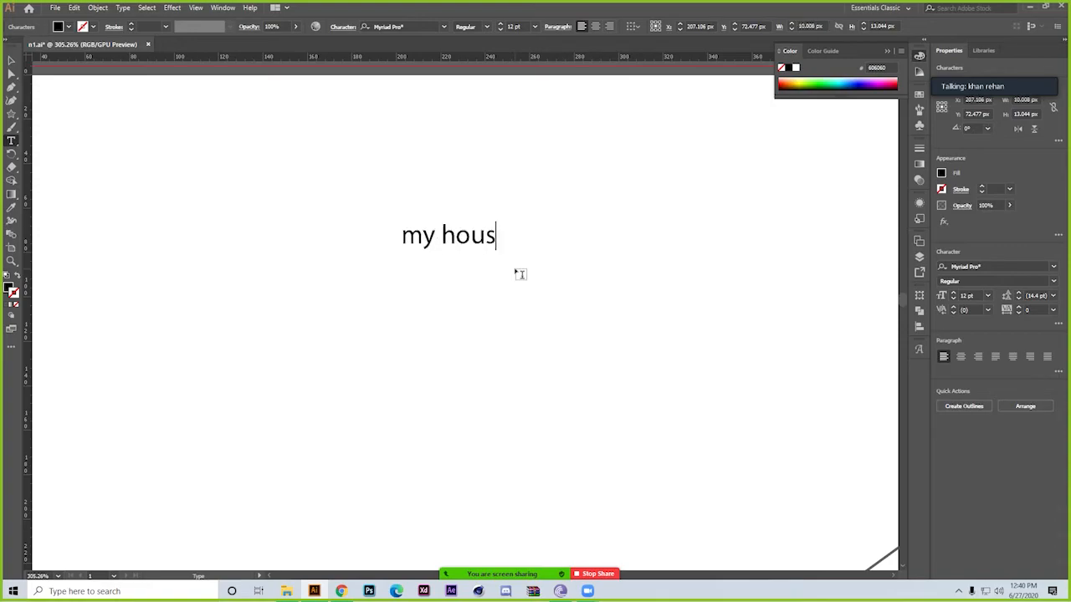
pyautogui.press('Escape')
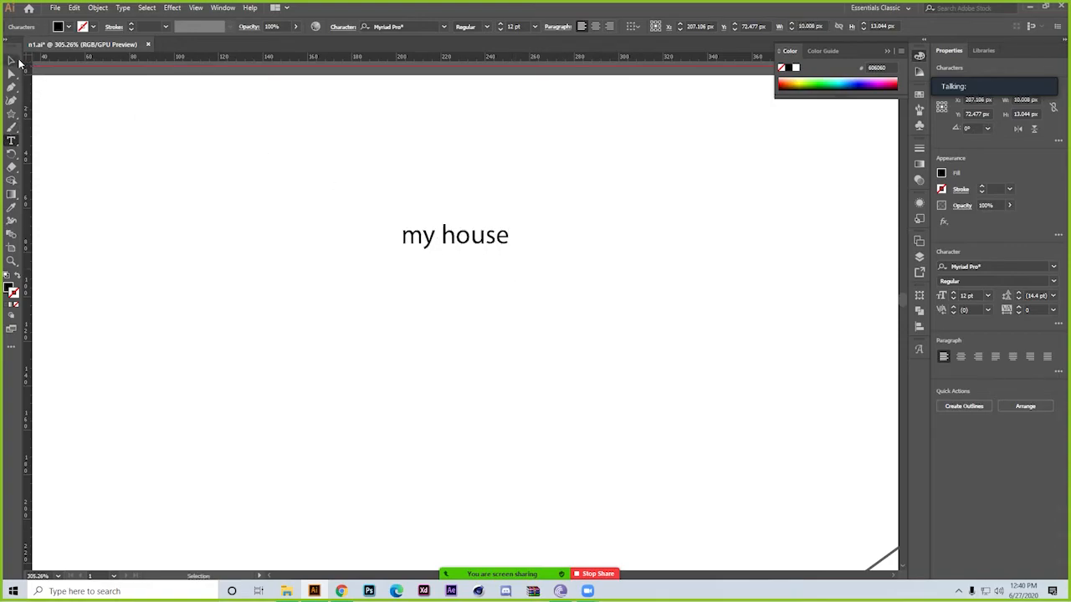
# Set the font size of the "my house" text to 50 pt
pyautogui.click(17, 62)
pyautogui.moveTo(442, 301); pyautogui.dragTo(389, 302)
pyautogui.moveTo(521, 382); pyautogui.dragTo(364, 310)
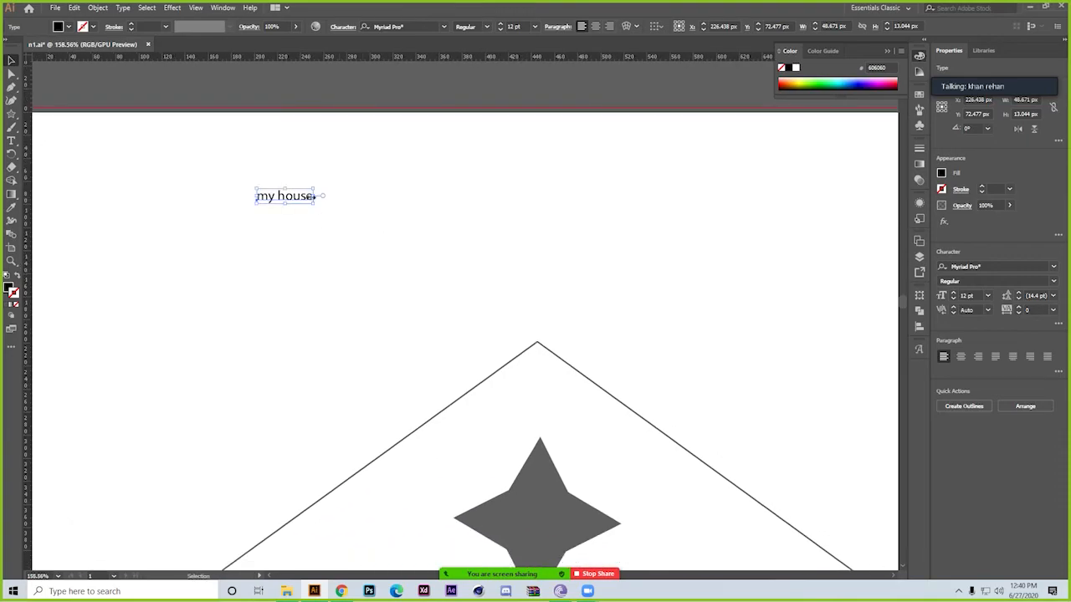
pyautogui.moveTo(321, 216); pyautogui.dragTo(415, 332)
pyautogui.click(518, 27)
pyautogui.write('50')
pyautogui.press('Return')
# Move the "my house" text near the artboard's upper edge, centred over the pentagon's apex, and deselect it
pyautogui.hotkey('ctrl', 'space')
pyautogui.moveTo(548, 297); pyautogui.dragTo(452, 265)
pyautogui.press('space')
pyautogui.moveTo(543, 399); pyautogui.dragTo(551, 264)
pyautogui.moveTo(408, 109); pyautogui.dragTo(556, 100)
pyautogui.click(651, 178)
pyautogui.hotkey('ctrl', 'space')
pyautogui.moveTo(653, 180); pyautogui.dragTo(592, 189)
pyautogui.press('space')
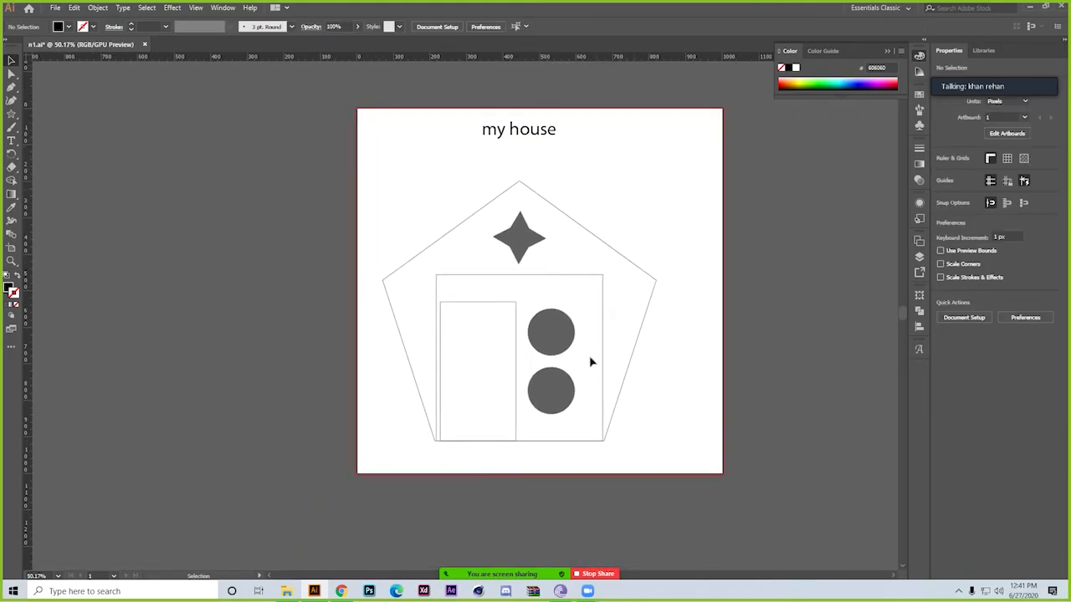
pyautogui.click(11, 142)
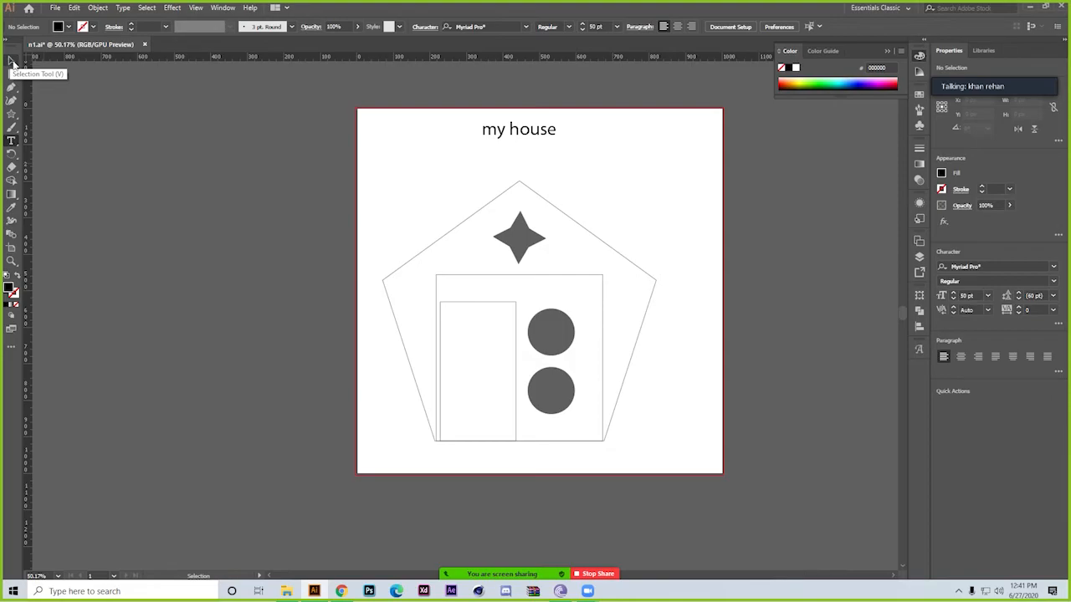
pyautogui.click(12, 114)
pyautogui.click(37, 114)
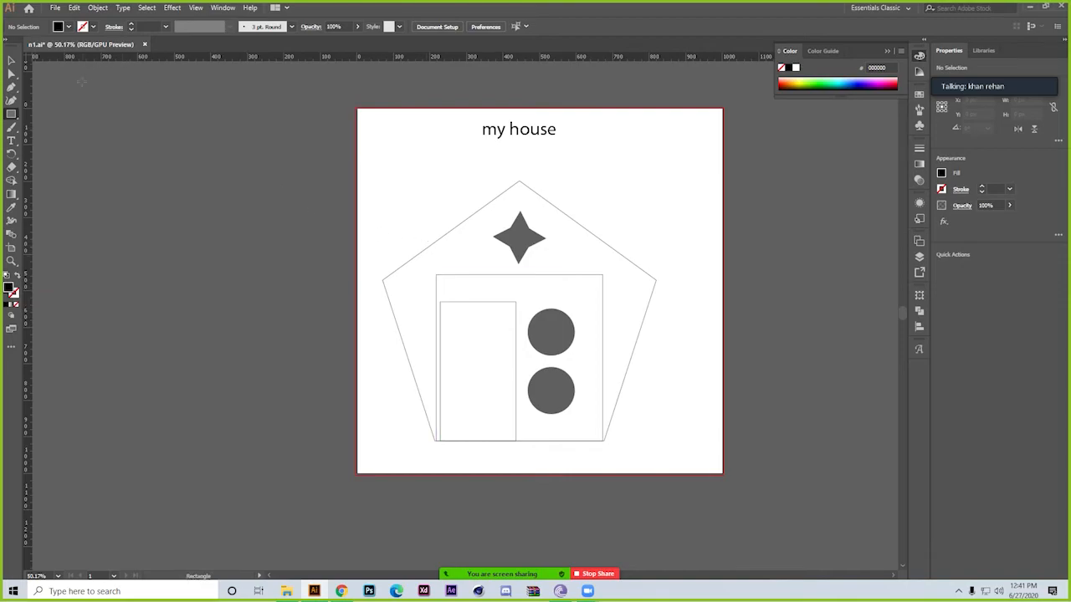
pyautogui.click(11, 60)
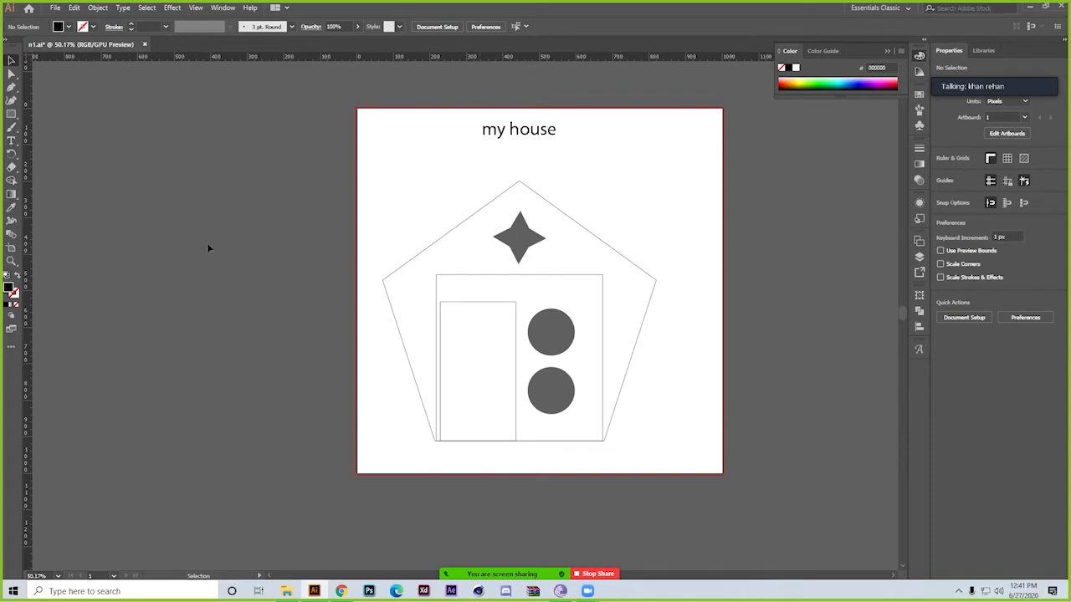
pyautogui.click(444, 240)
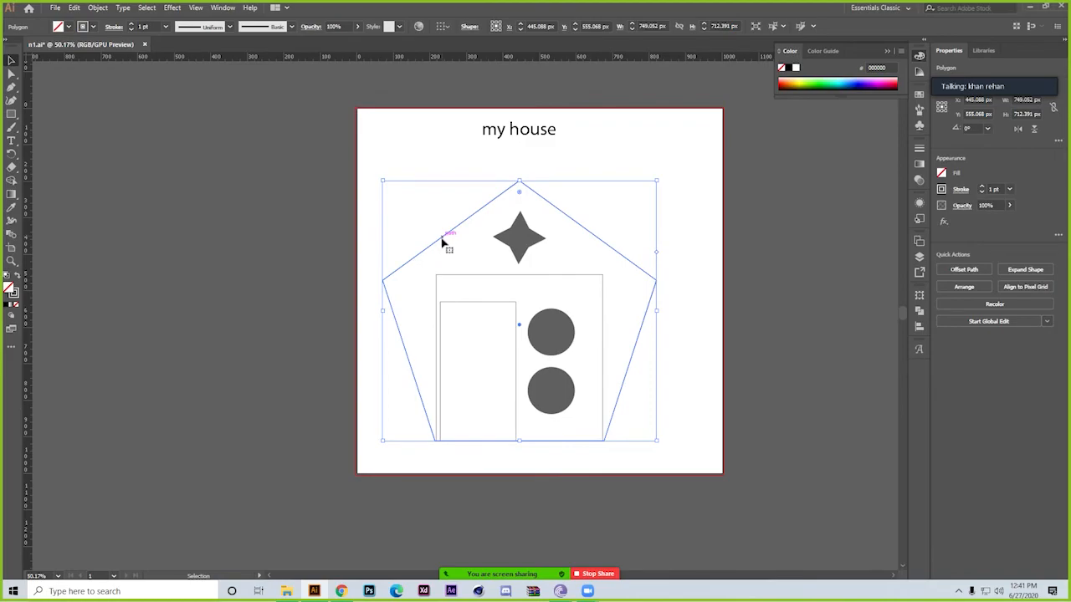
pyautogui.click(327, 178)
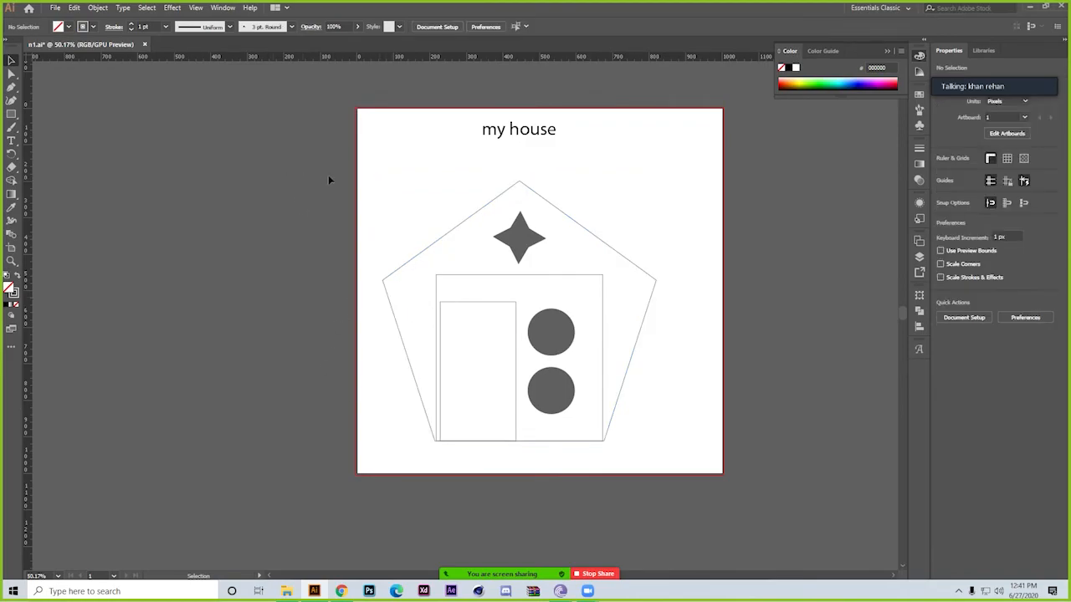
# Fill the pentagon with the teal colour 3db7a8
pyautogui.moveTo(441, 268); pyautogui.dragTo(442, 268)
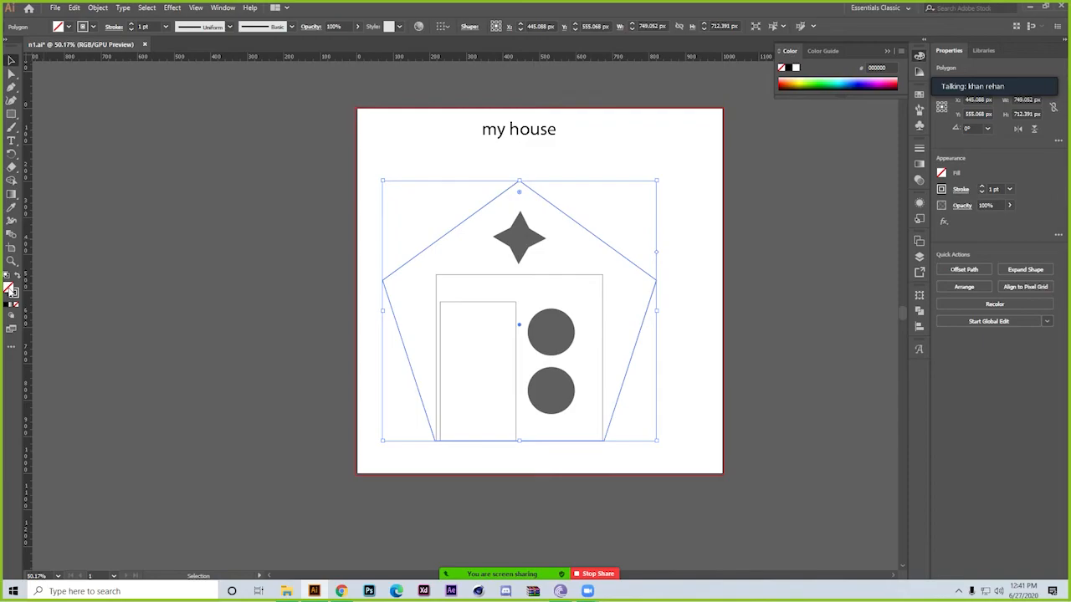
pyautogui.click(8, 307)
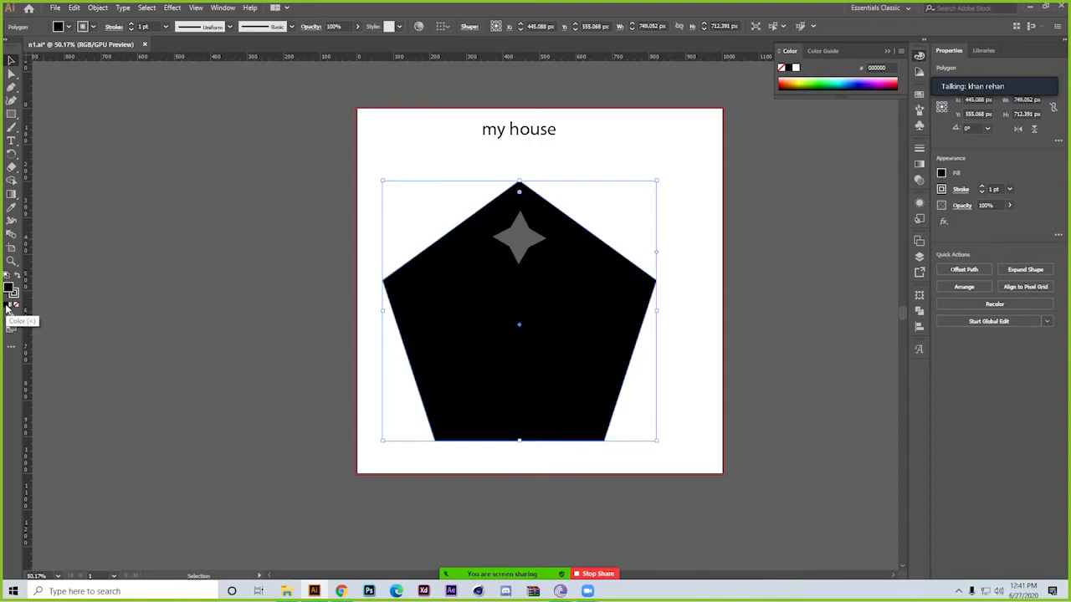
pyautogui.doubleClick(12, 290)
pyautogui.moveTo(595, 233)
pyautogui.mouseDown()
pyautogui.moveTo(600, 242)
pyautogui.moveTo(593, 220)
pyautogui.mouseUp()
pyautogui.moveTo(749, 204); pyautogui.dragTo(750, 228)
pyautogui.moveTo(698, 195); pyautogui.dragTo(685, 194)
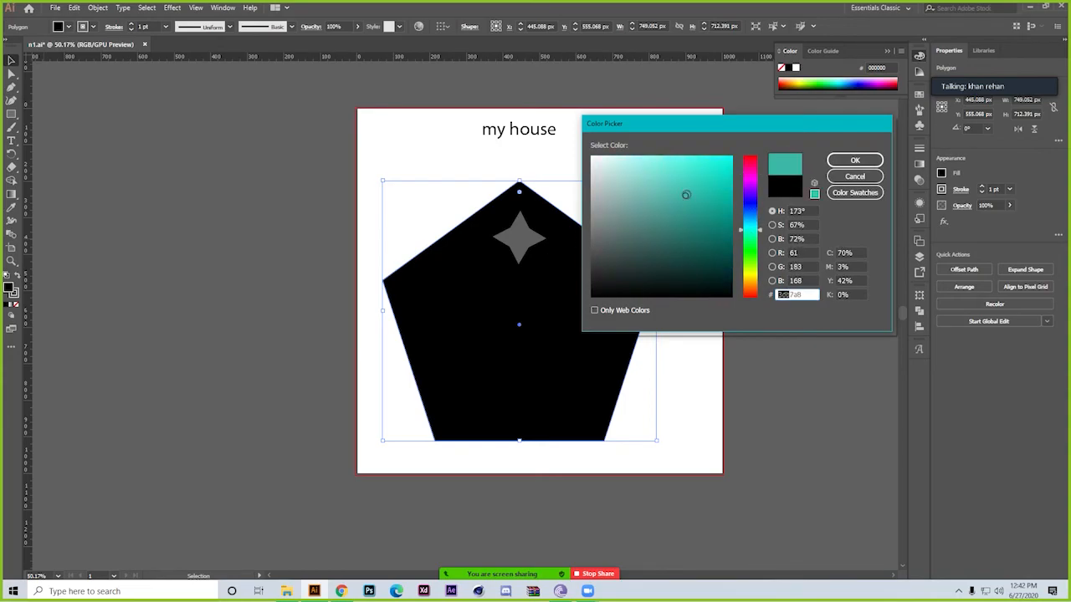
pyautogui.click(864, 162)
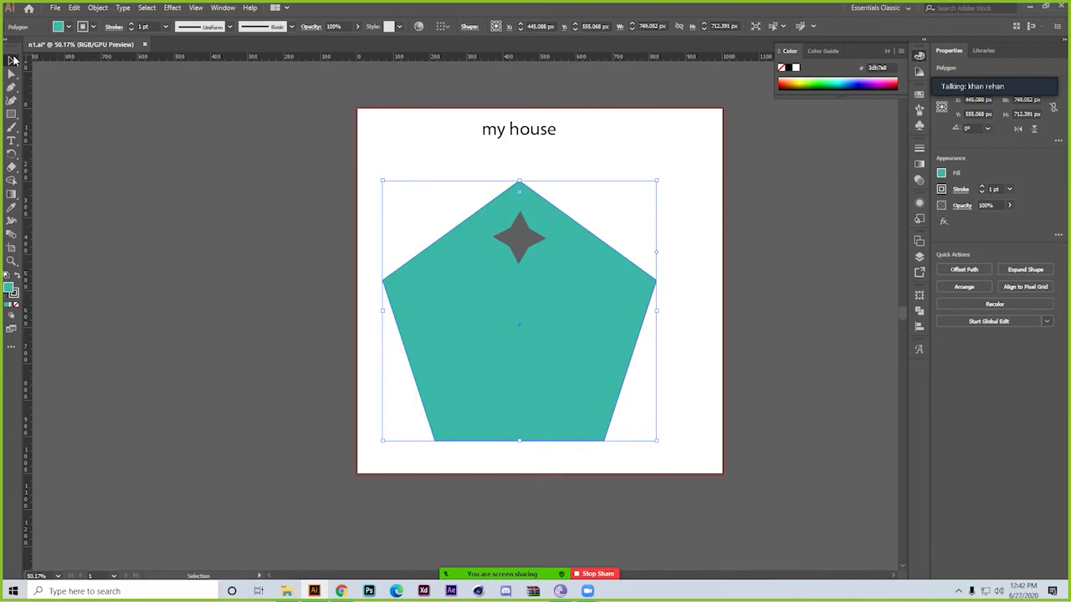
pyautogui.click(272, 199)
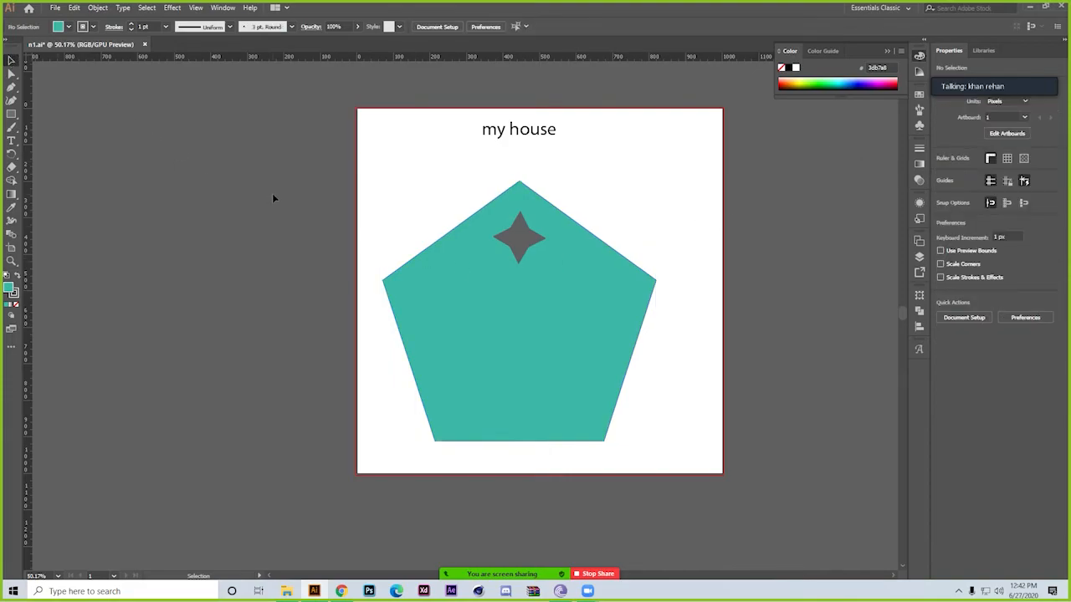
pyautogui.click(564, 234)
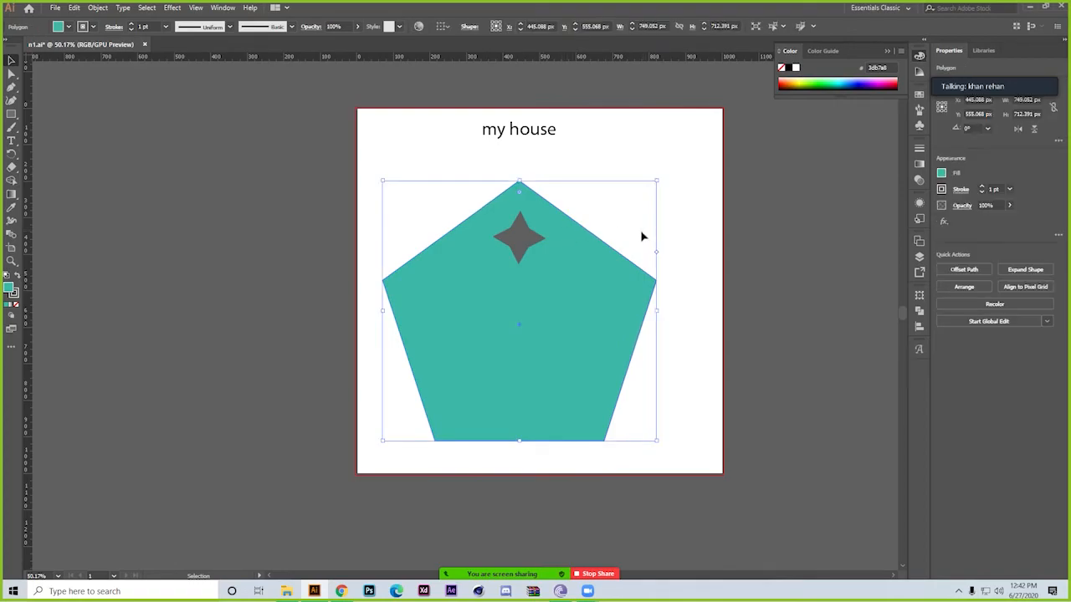
# Undo the pentagon's fill changes and deselect it
pyautogui.hotkey('ctrl', 'z')
pyautogui.hotkey('ctrl', 'z')
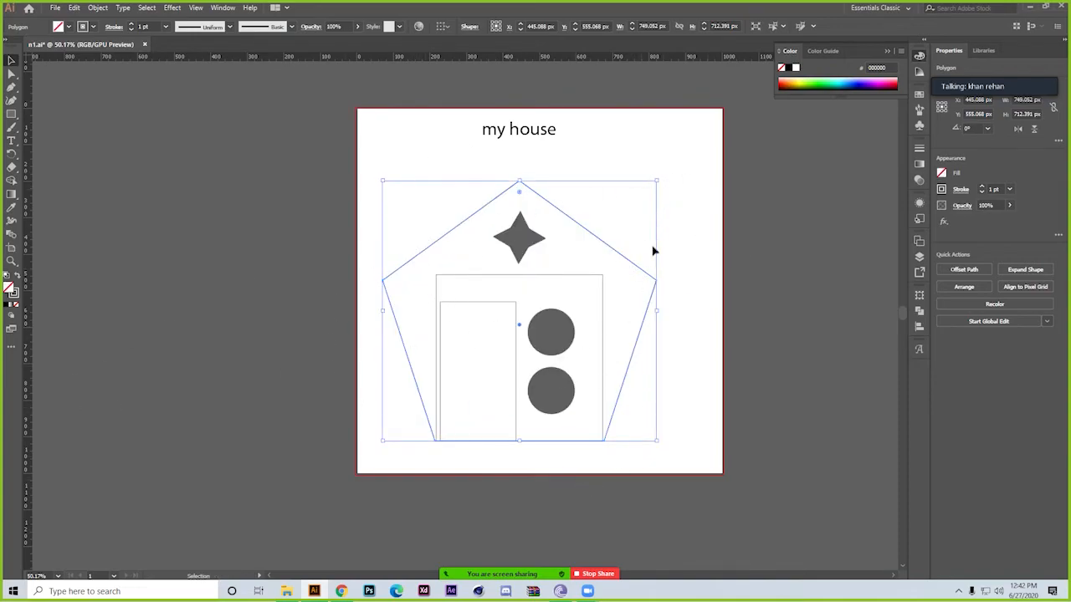
pyautogui.click(741, 252)
pyautogui.moveTo(662, 261); pyautogui.dragTo(632, 316)
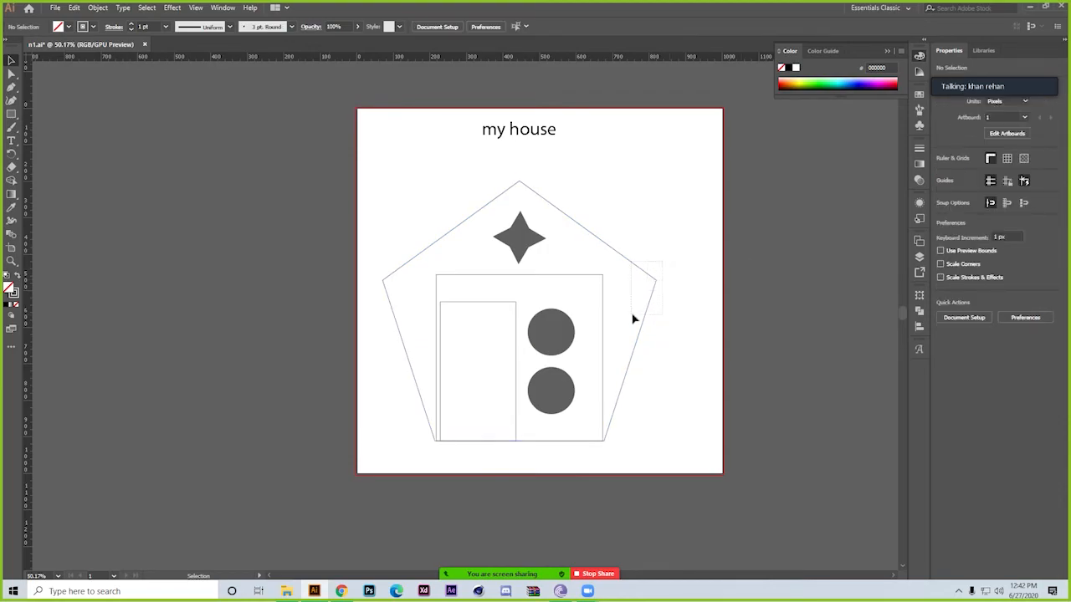
pyautogui.click(538, 139)
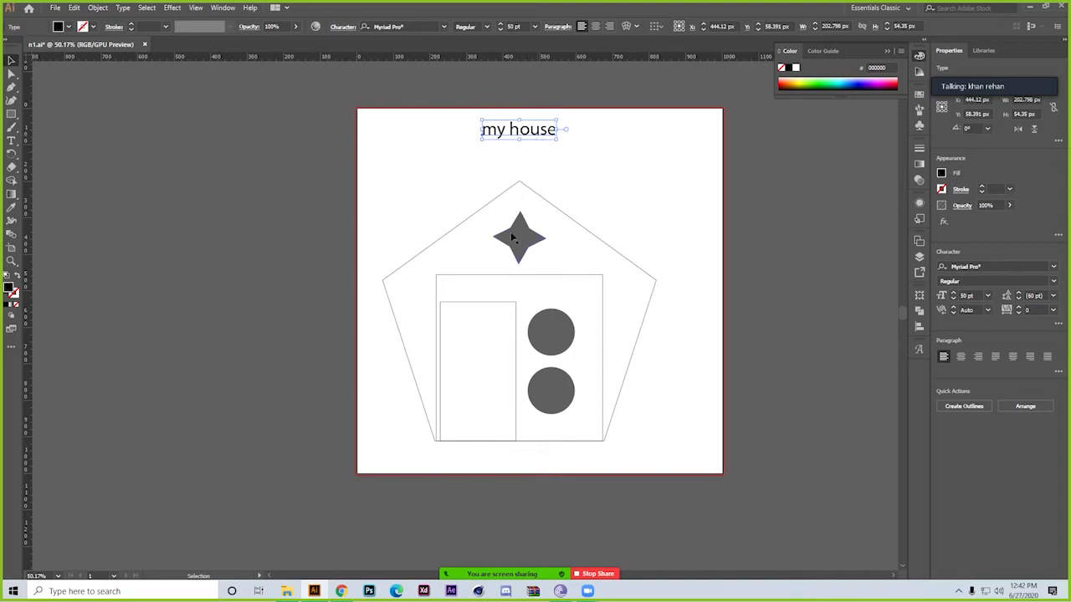
pyautogui.click(512, 235)
pyautogui.moveTo(446, 207); pyautogui.dragTo(465, 265)
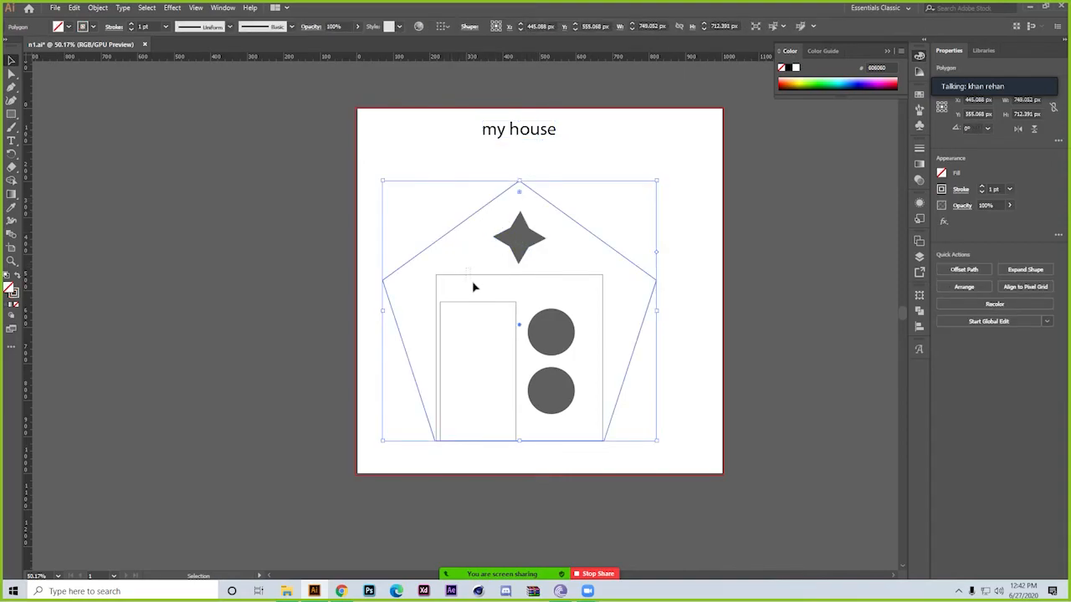
pyautogui.click(481, 287)
pyautogui.click(558, 320)
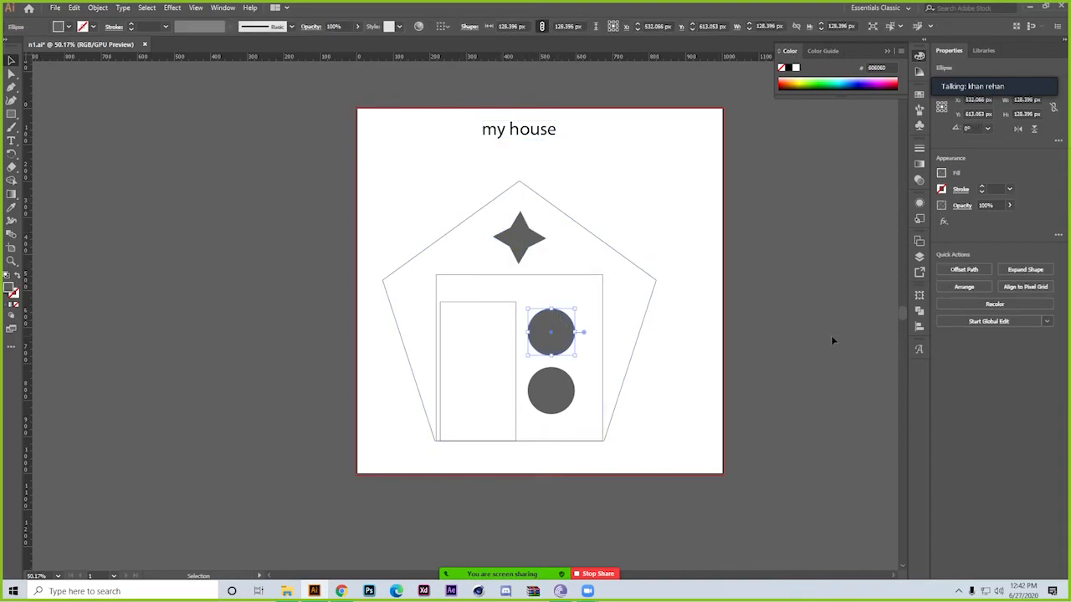
pyautogui.click(780, 337)
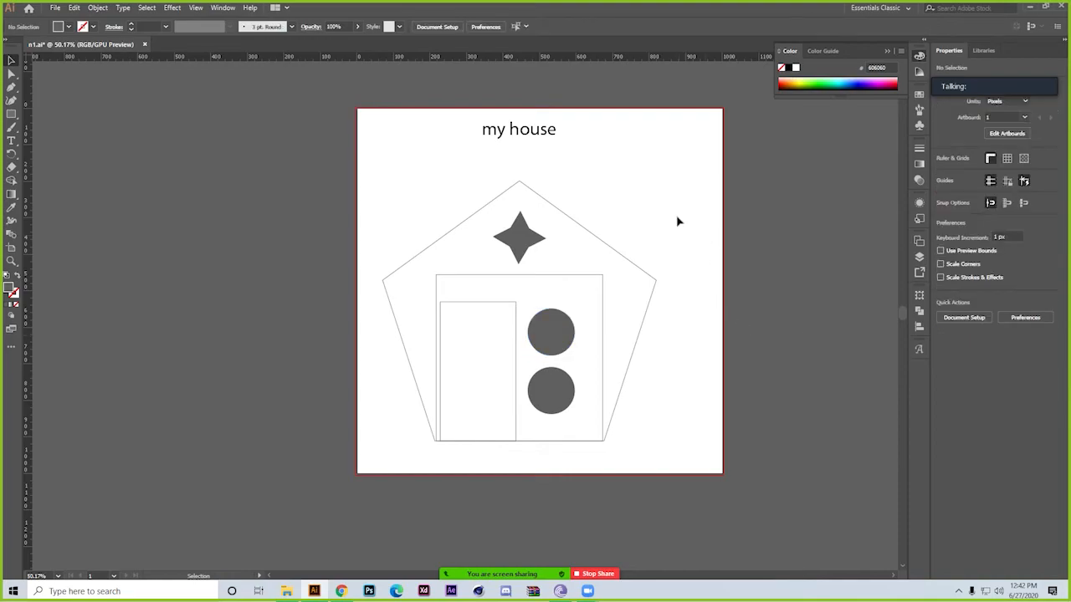
# Send the pentagon behind the other shapes and give it a solid teal fill, 0996a8
pyautogui.moveTo(666, 224); pyautogui.dragTo(626, 275)
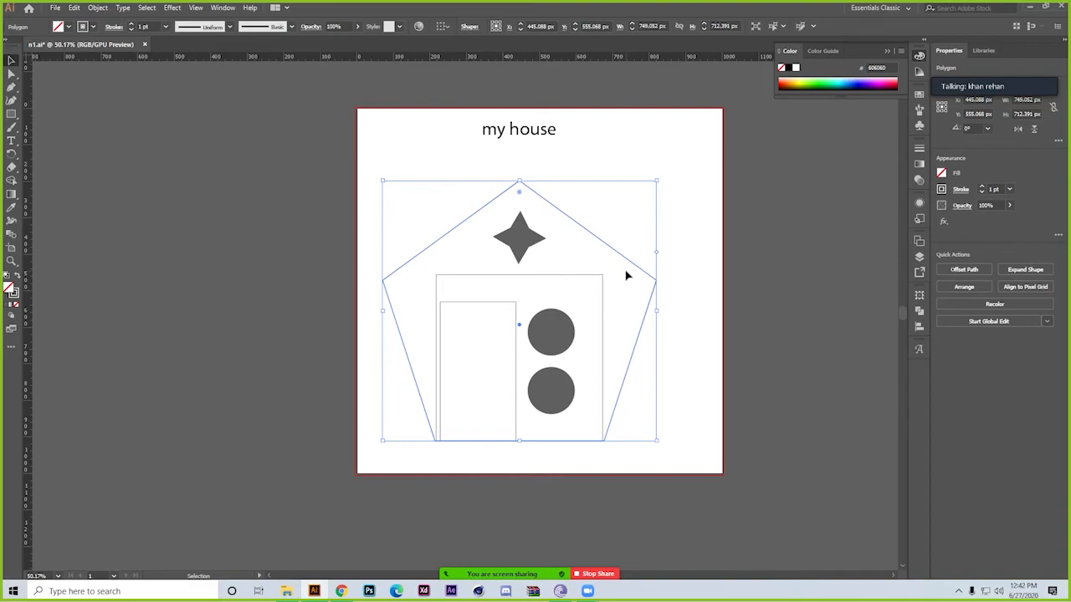
pyautogui.press('ctrl')
pyautogui.click(7, 306)
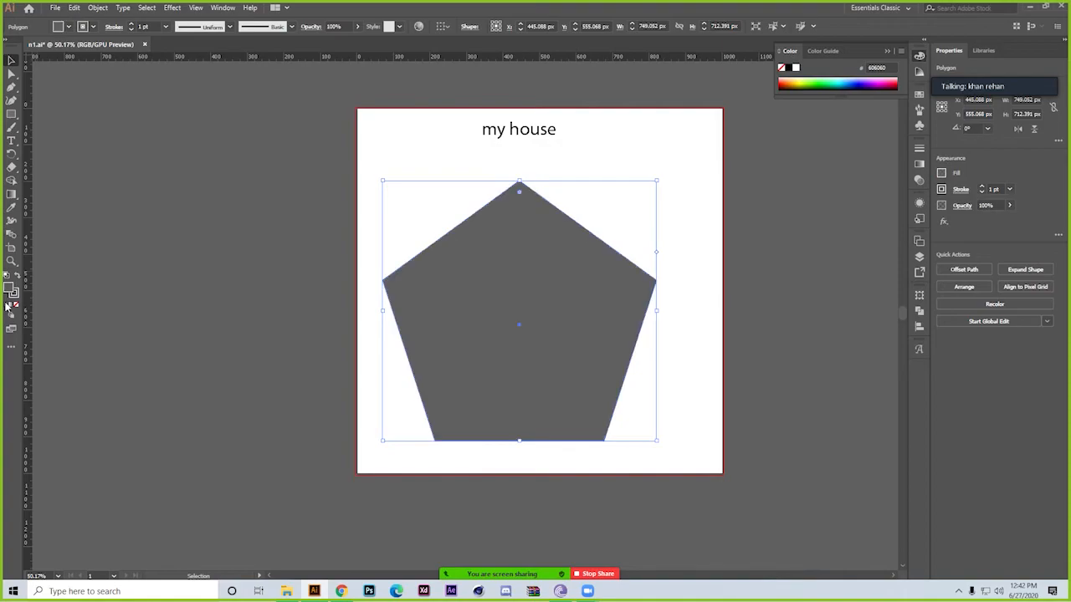
pyautogui.doubleClick(8, 288)
pyautogui.moveTo(595, 186); pyautogui.dragTo(749, 224)
pyautogui.click(853, 161)
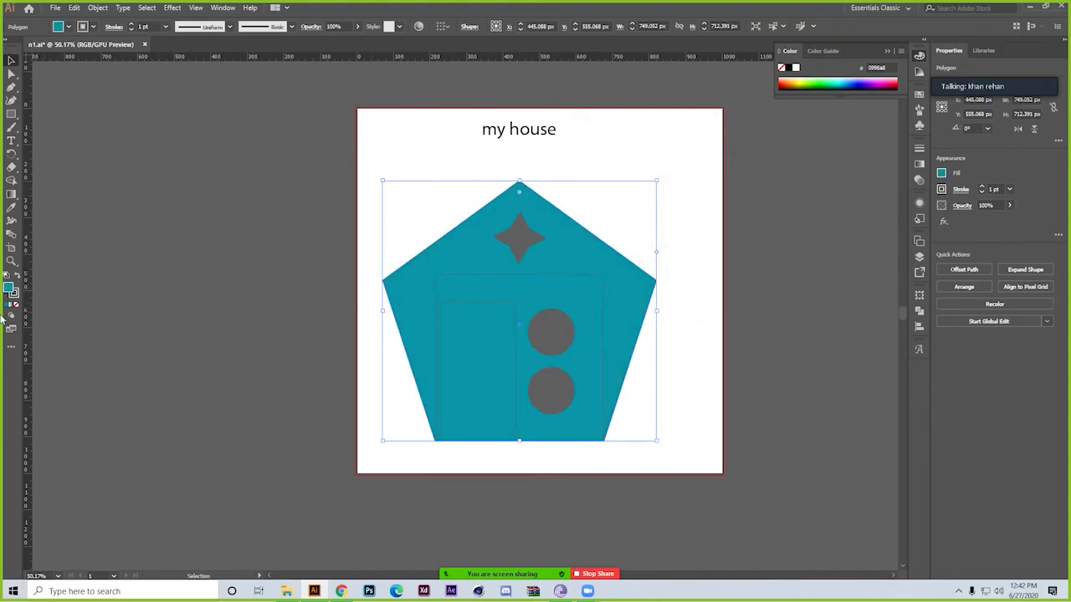
# Lighten the pentagon's fill to 89c7cc and deselect it
pyautogui.doubleClick(9, 289)
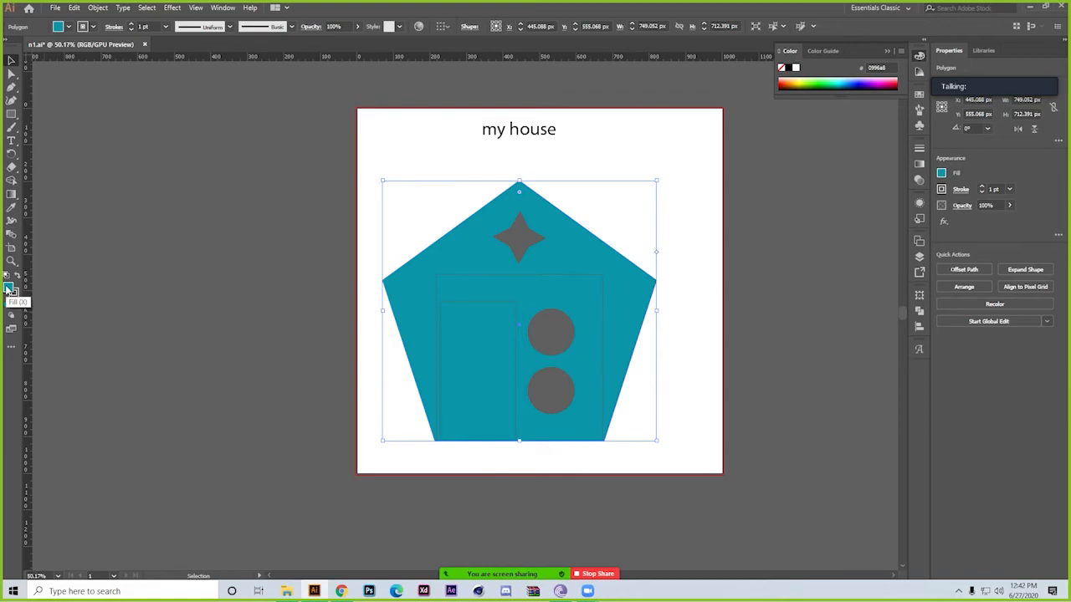
pyautogui.moveTo(666, 213); pyautogui.dragTo(636, 183)
pyautogui.click(872, 159)
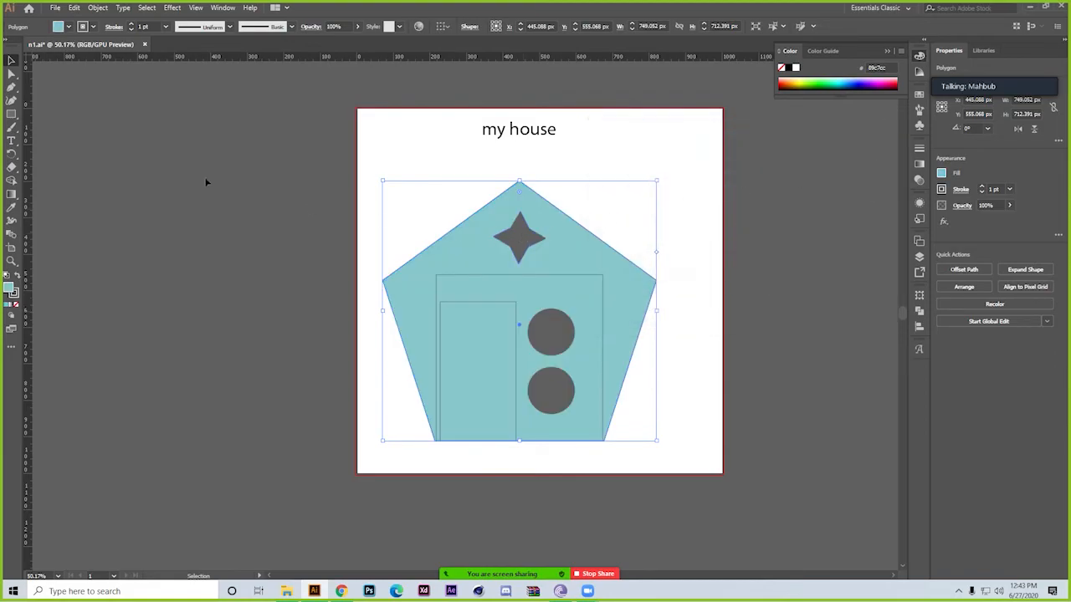
pyautogui.click(206, 209)
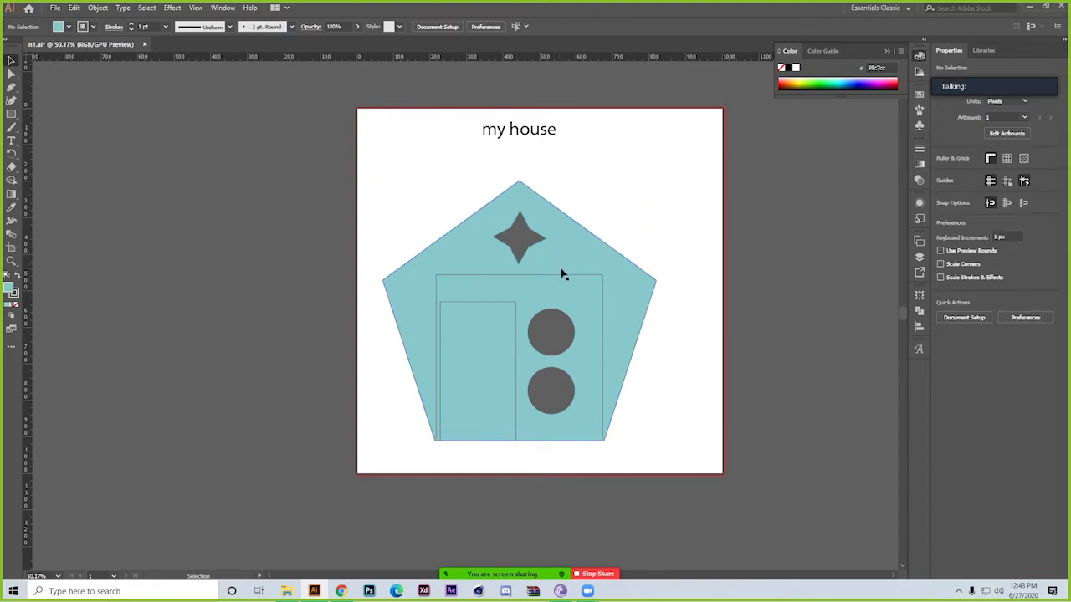
pyautogui.click(500, 289)
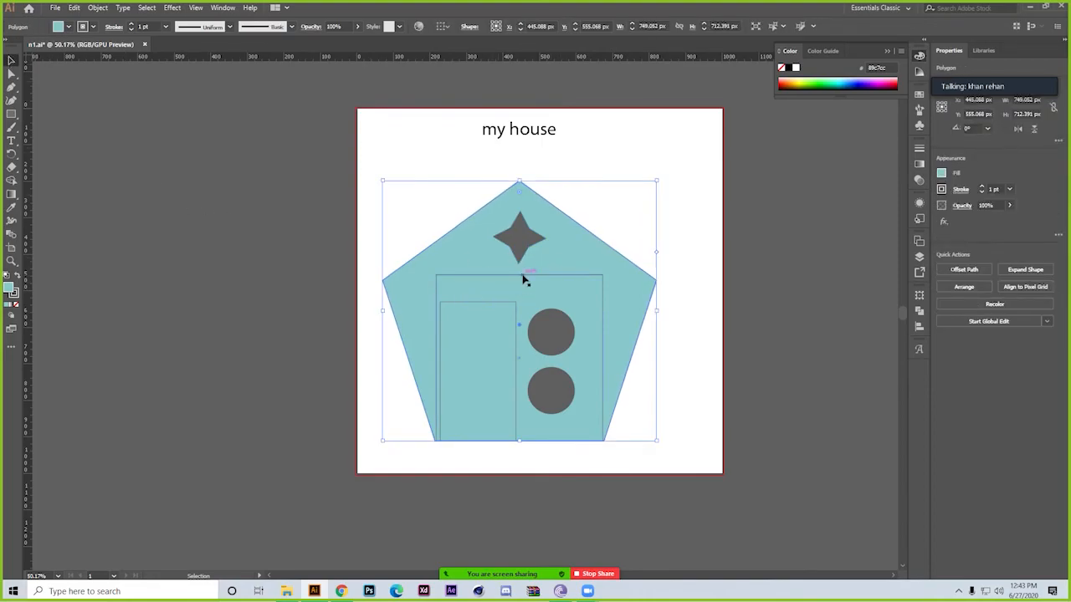
pyautogui.click(524, 277)
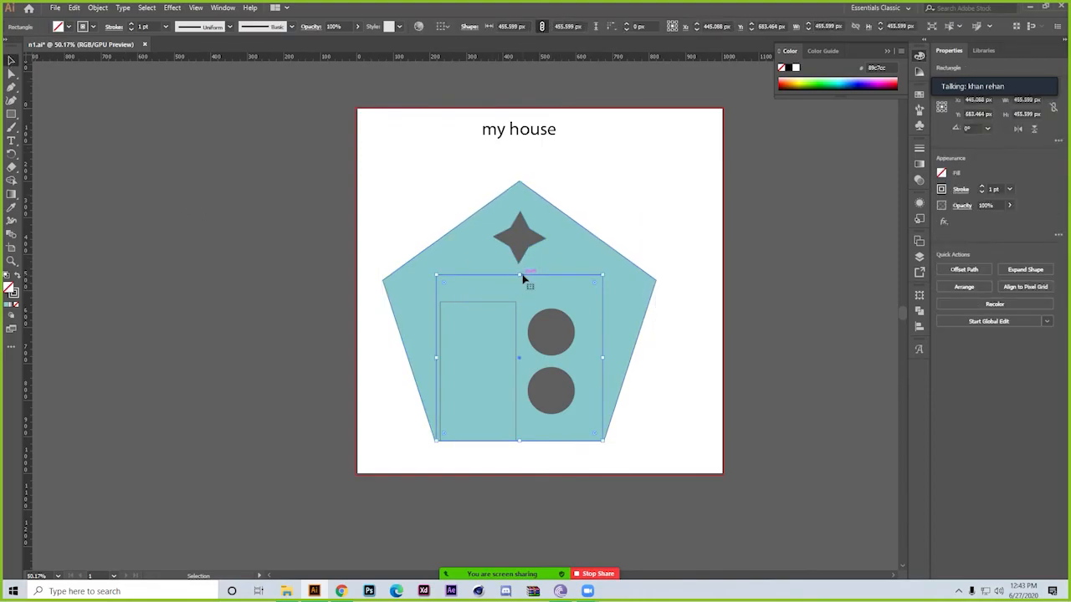
pyautogui.keyDown('shift'); pyautogui.click(479, 303); pyautogui.keyUp('shift')
pyautogui.keyDown('shift'); pyautogui.click(563, 333); pyautogui.keyUp('shift')
pyautogui.keyDown('shift'); pyautogui.click(525, 244); pyautogui.keyUp('shift')
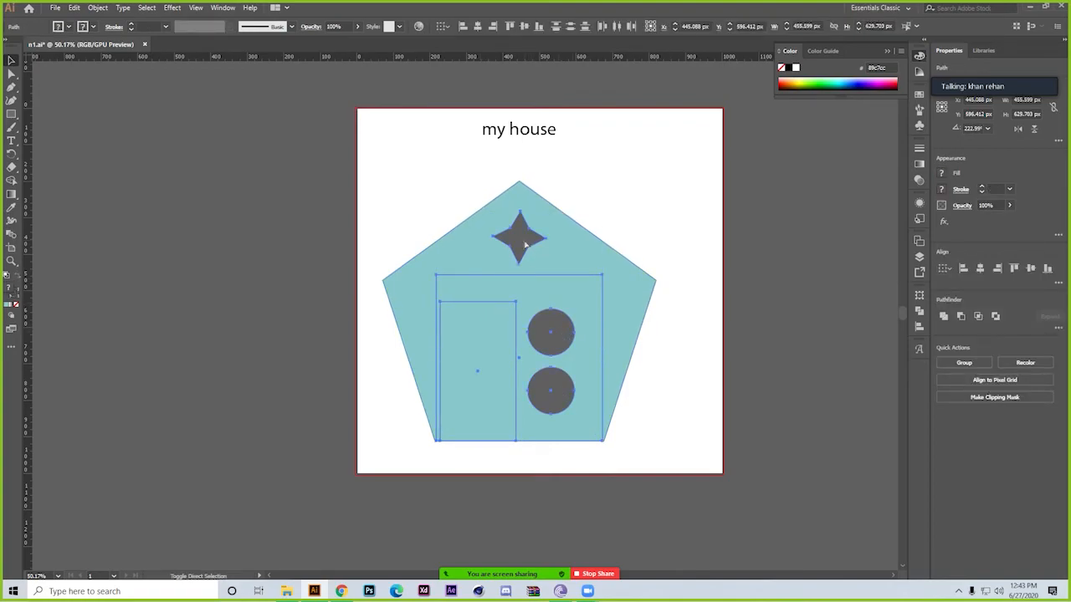
pyautogui.click(681, 396)
# Move the lower circle about 64 px to the right and deselect it
pyautogui.click(562, 343)
pyautogui.keyDown('shift'); pyautogui.click(555, 401); pyautogui.keyUp('shift')
pyautogui.moveTo(561, 389); pyautogui.dragTo(592, 390)
pyautogui.hotkey('ctrl', 'z')
pyautogui.click(726, 393)
pyautogui.click(725, 406)
# Fill both circles with light grey dbdbdb and deselect them
pyautogui.click(569, 332)
pyautogui.keyDown('shift'); pyautogui.click(563, 383); pyautogui.keyUp('shift')
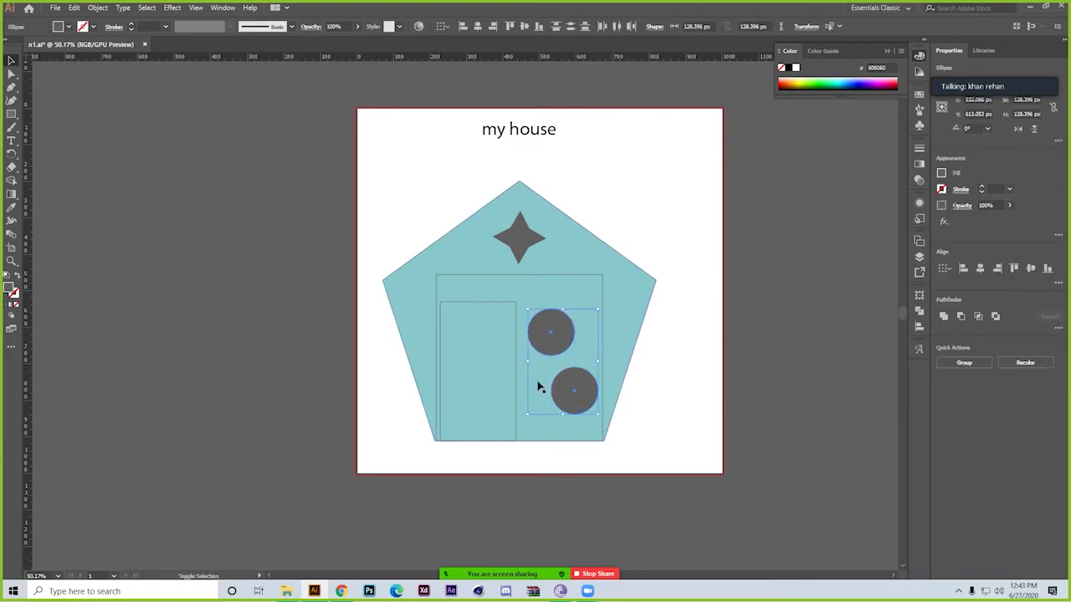
pyautogui.doubleClick(10, 289)
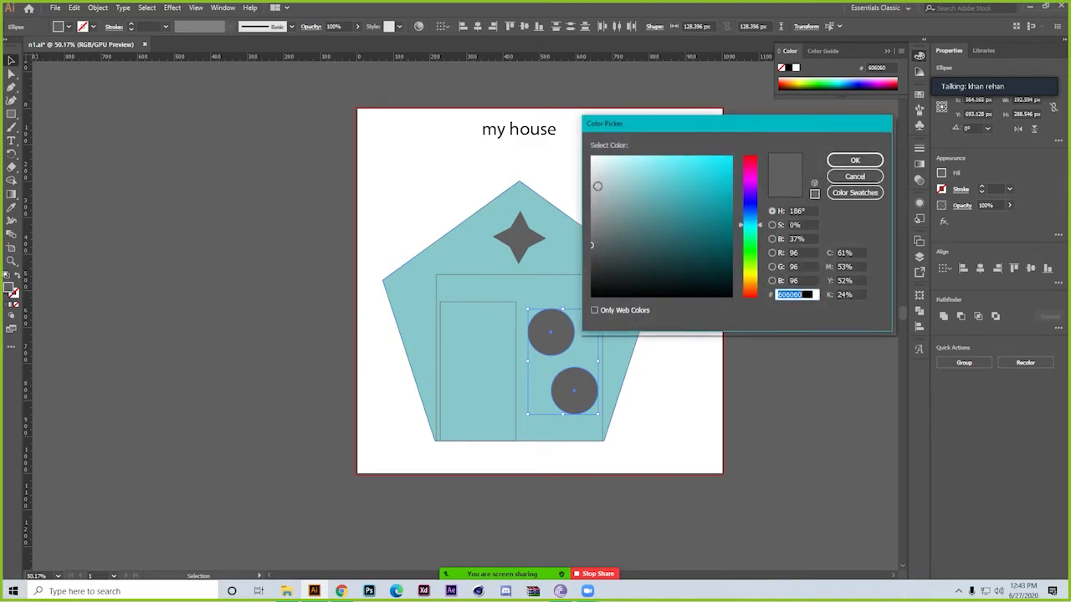
pyautogui.click(593, 172)
pyautogui.click(854, 159)
pyautogui.click(707, 371)
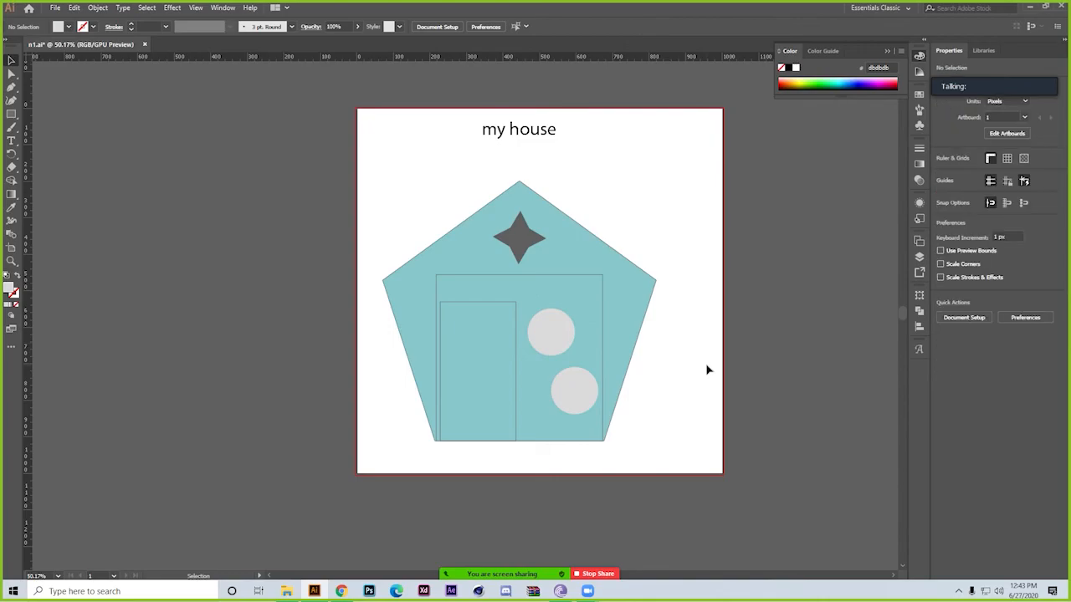
# Fill the large inner square with pure red ff0000, place it behind the circles, and deselect it
pyautogui.click(505, 276)
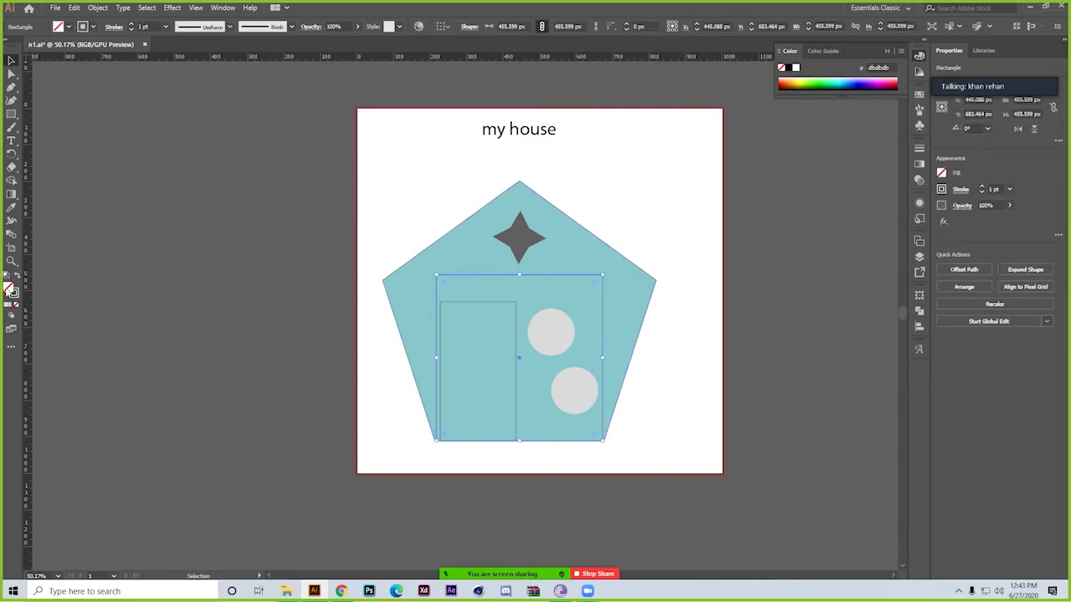
pyautogui.click(8, 307)
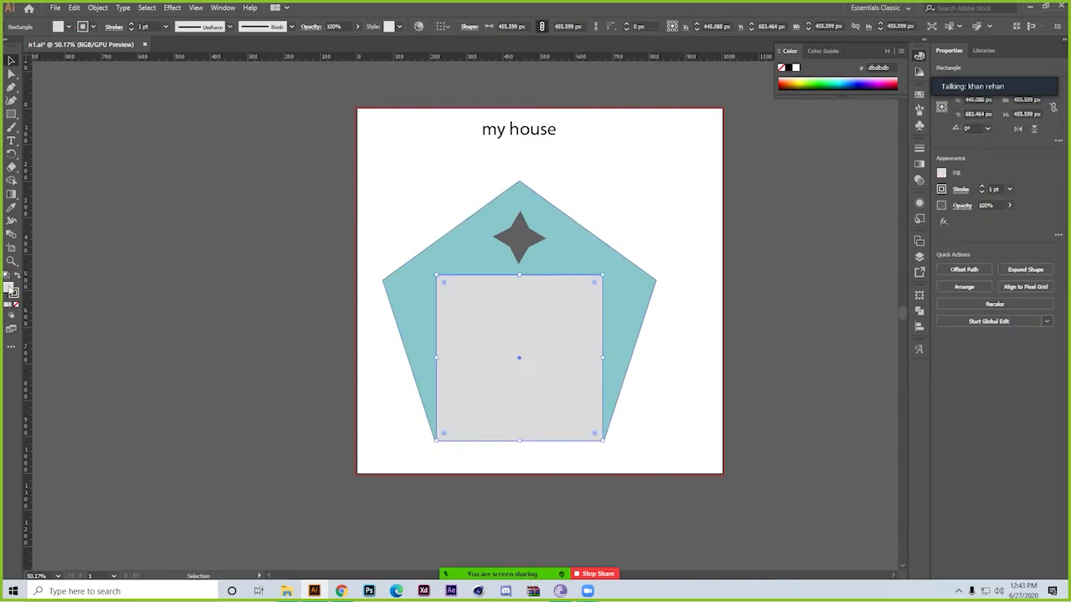
pyautogui.doubleClick(10, 289)
pyautogui.click(756, 157)
pyautogui.moveTo(728, 159); pyautogui.dragTo(590, 178)
pyautogui.click(732, 156)
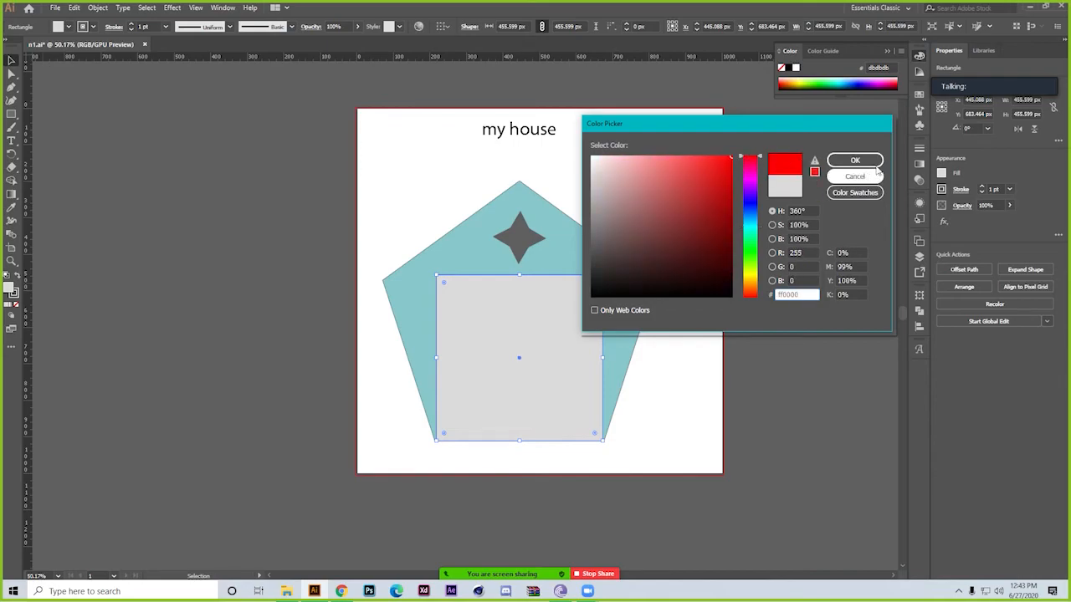
pyautogui.click(854, 160)
pyautogui.click(838, 266)
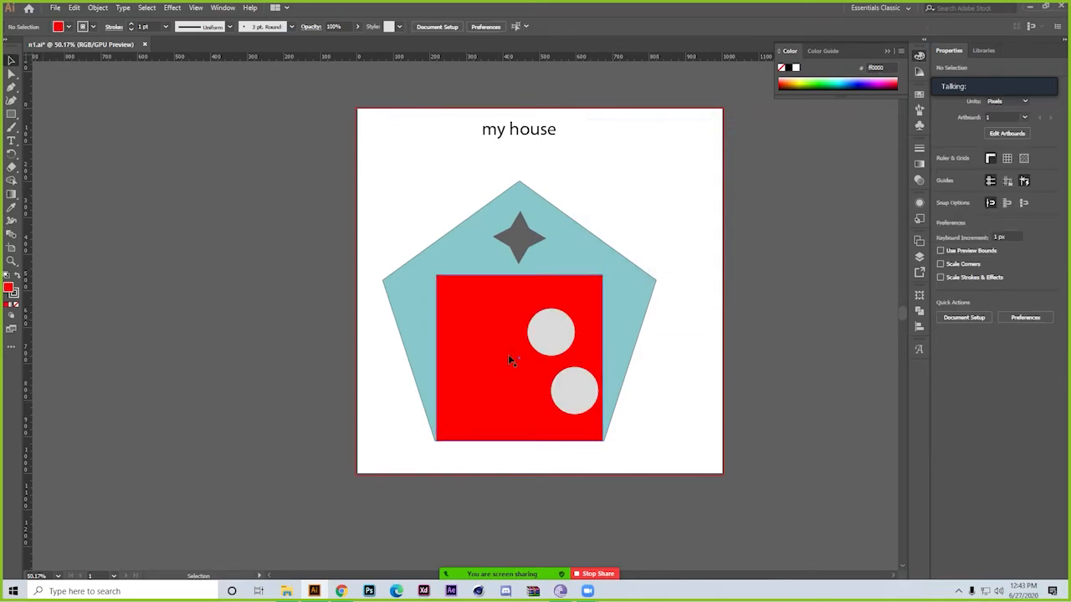
# Close the meeting time-limit notice, try to move the red square, and undo the move
pyautogui.click(497, 312)
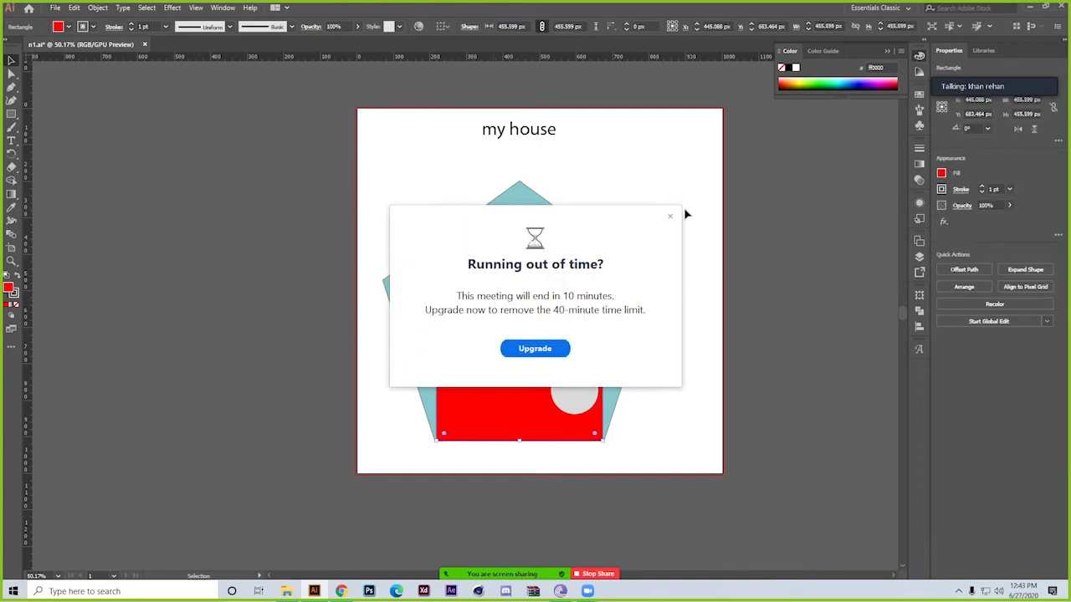
pyautogui.click(670, 216)
pyautogui.press('a')
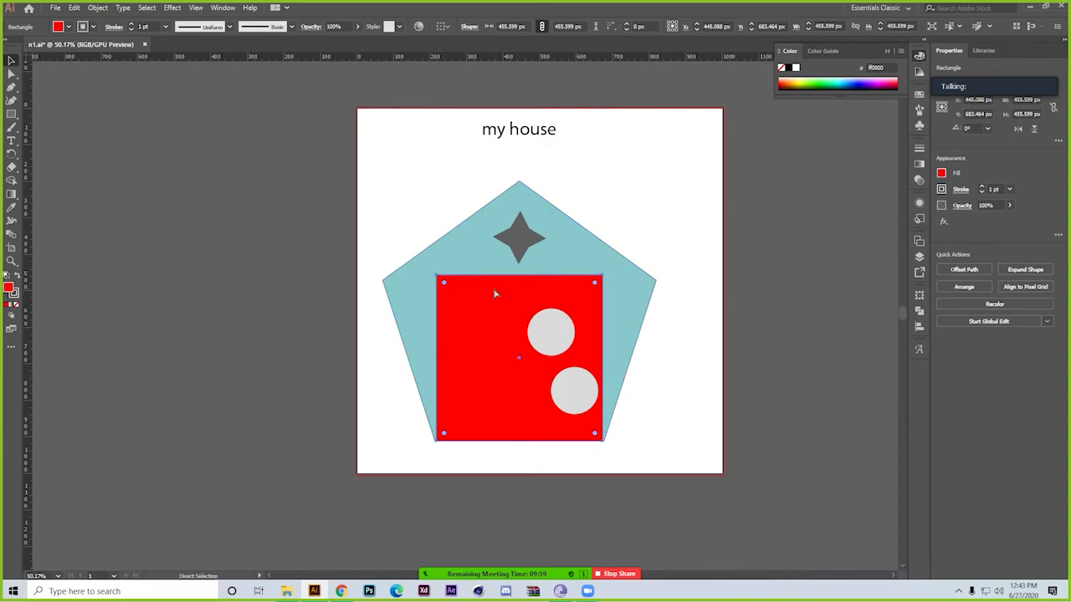
pyautogui.hotkey('ctrl', '2')
pyautogui.moveTo(486, 284); pyautogui.dragTo(423, 384)
pyautogui.hotkey('ctrl', 'z')
pyautogui.click(329, 330)
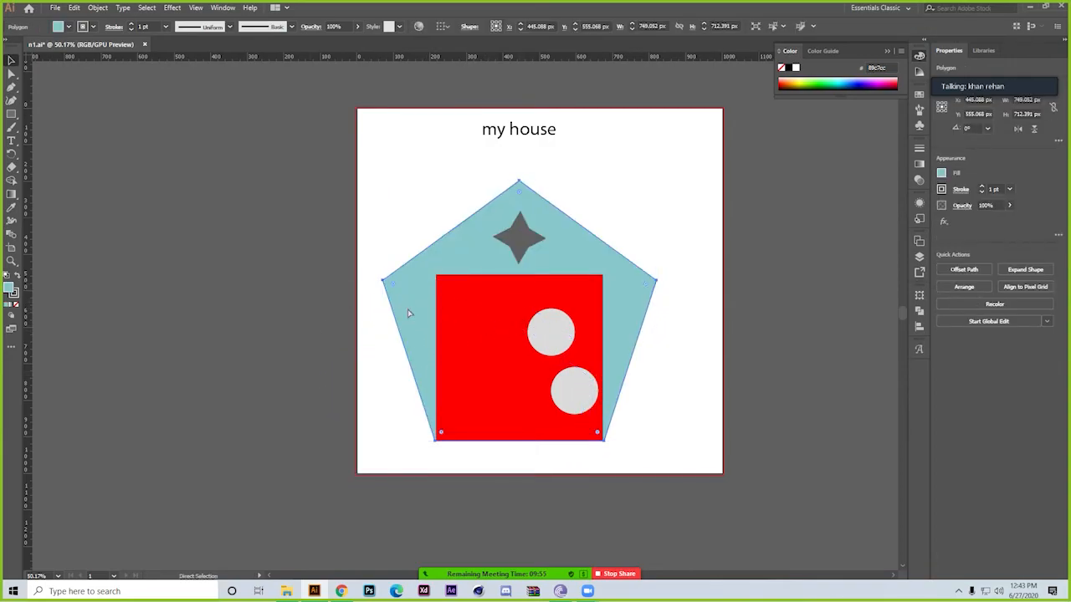
# Bring the door rectangle in front of the red square, fill it with light teal 89c7cc, and deselect it
pyautogui.click(496, 433)
pyautogui.press('ctrl')
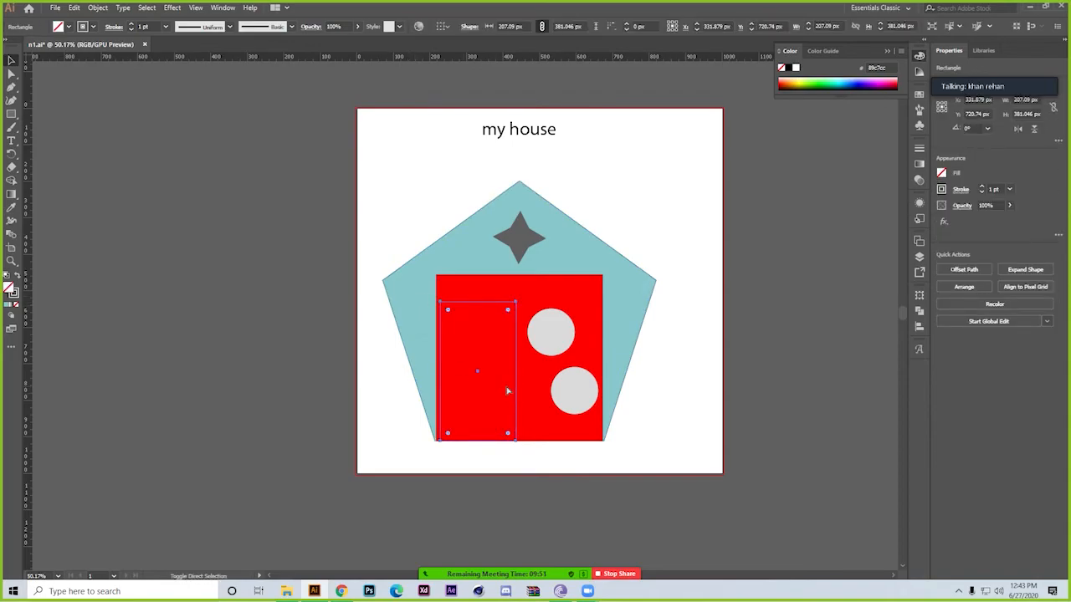
pyautogui.click(7, 306)
pyautogui.click(219, 299)
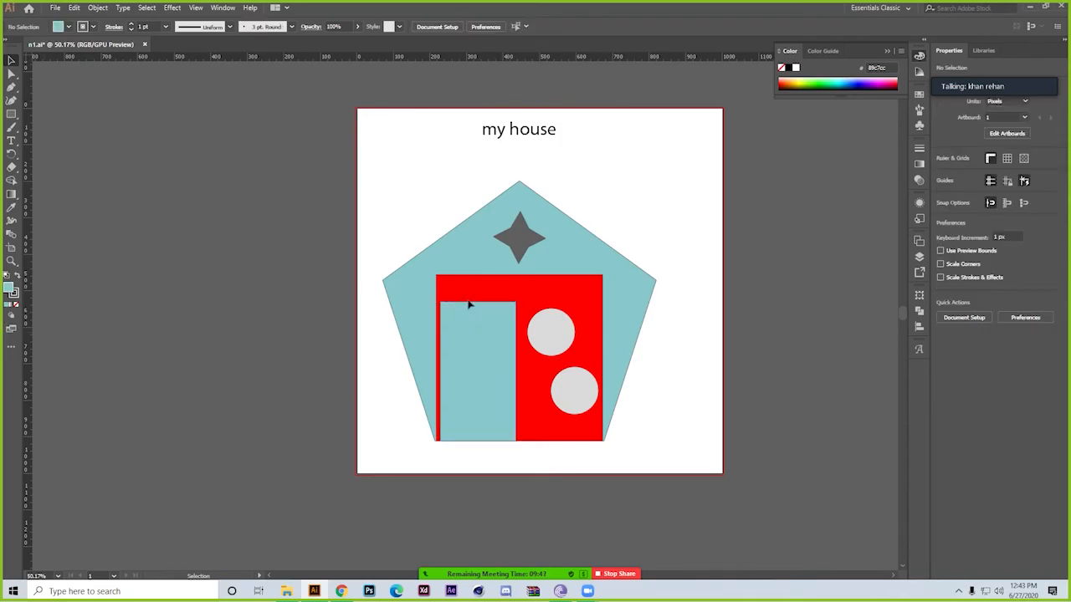
# Fill the four-pointed star with dark grey 262626 and deselect it
pyautogui.click(525, 227)
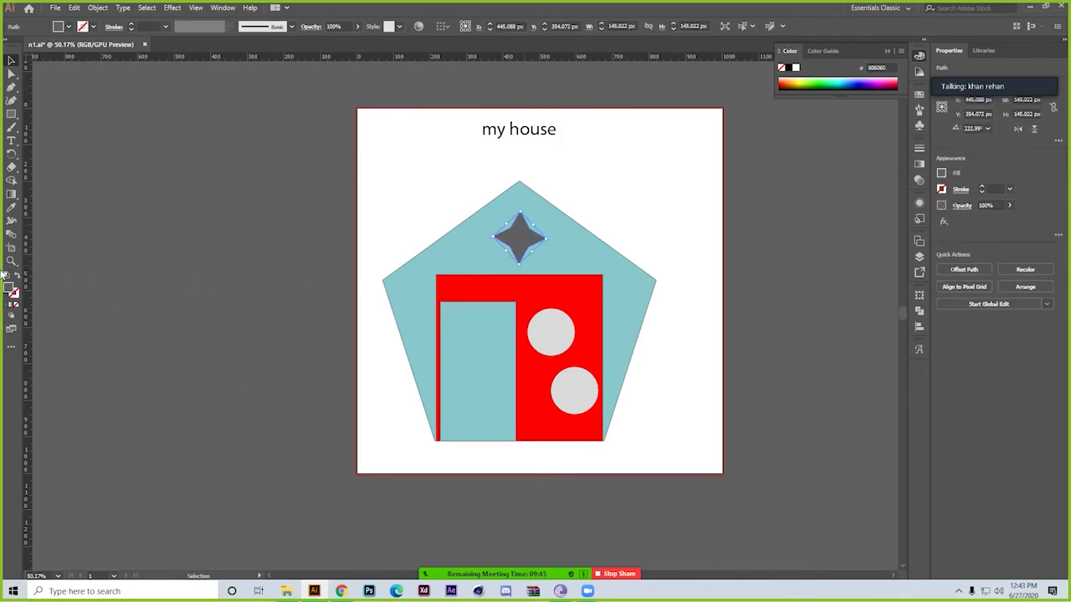
pyautogui.doubleClick(10, 287)
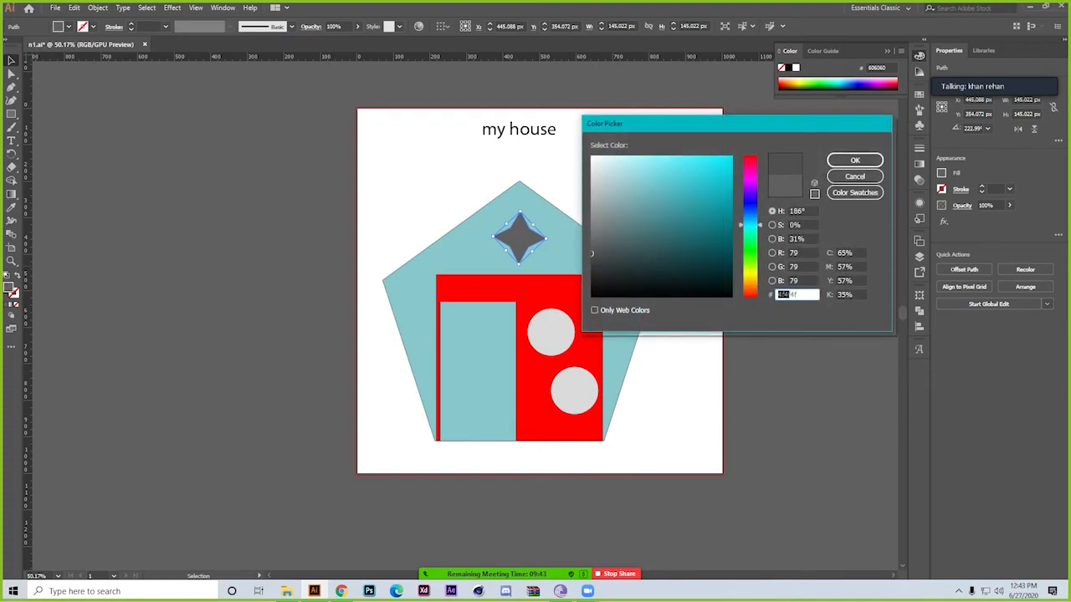
pyautogui.write('262626')
pyautogui.click(869, 160)
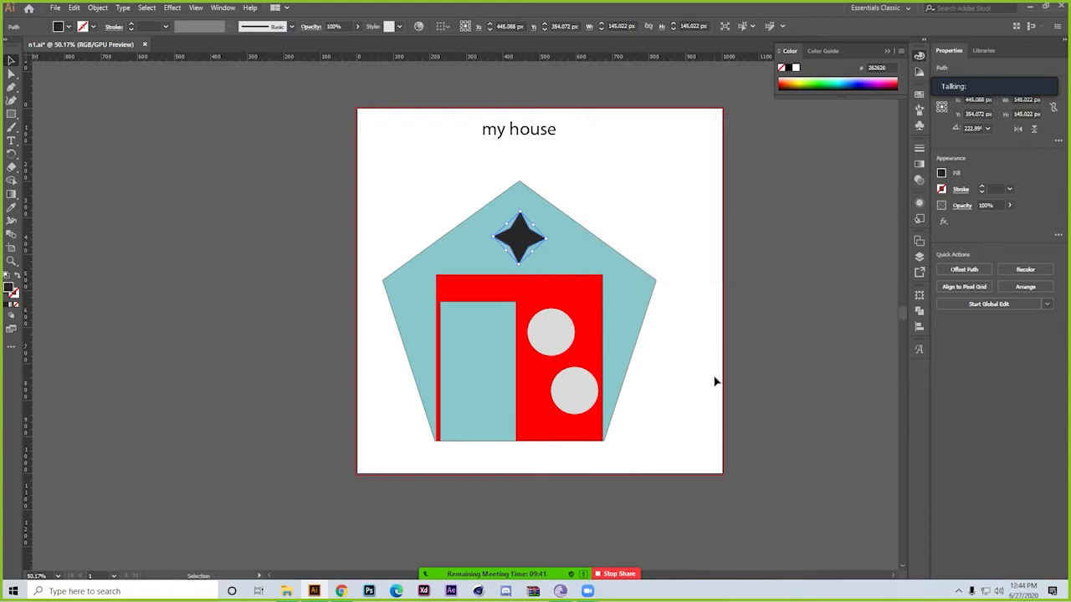
pyautogui.click(715, 382)
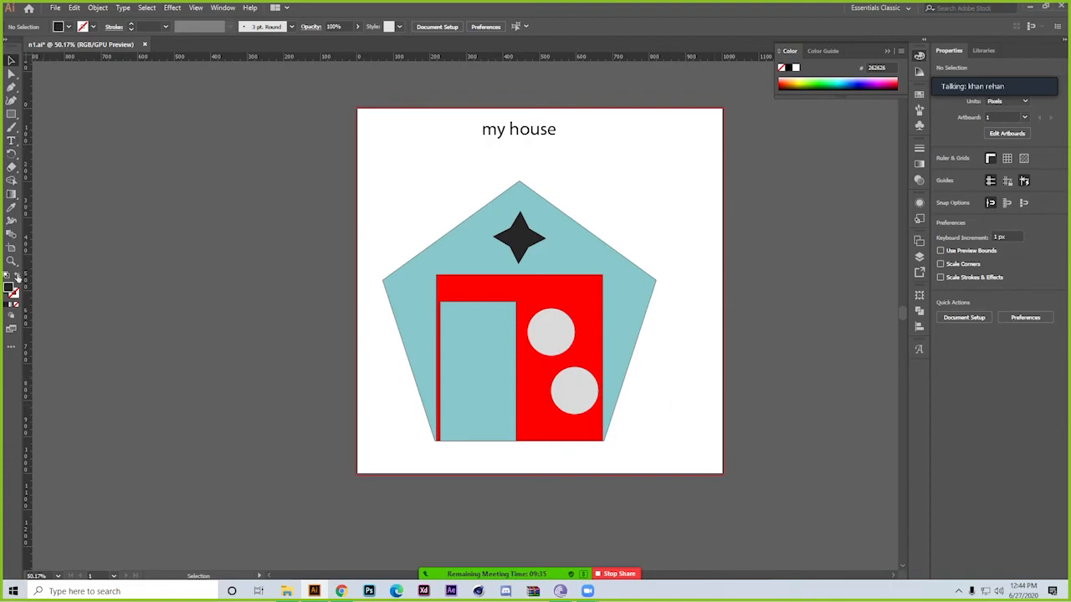
# Move the "my house" text about 70 px down towards the pentagon's apex and fill it with cyan 00edff
pyautogui.moveTo(494, 132); pyautogui.dragTo(493, 158)
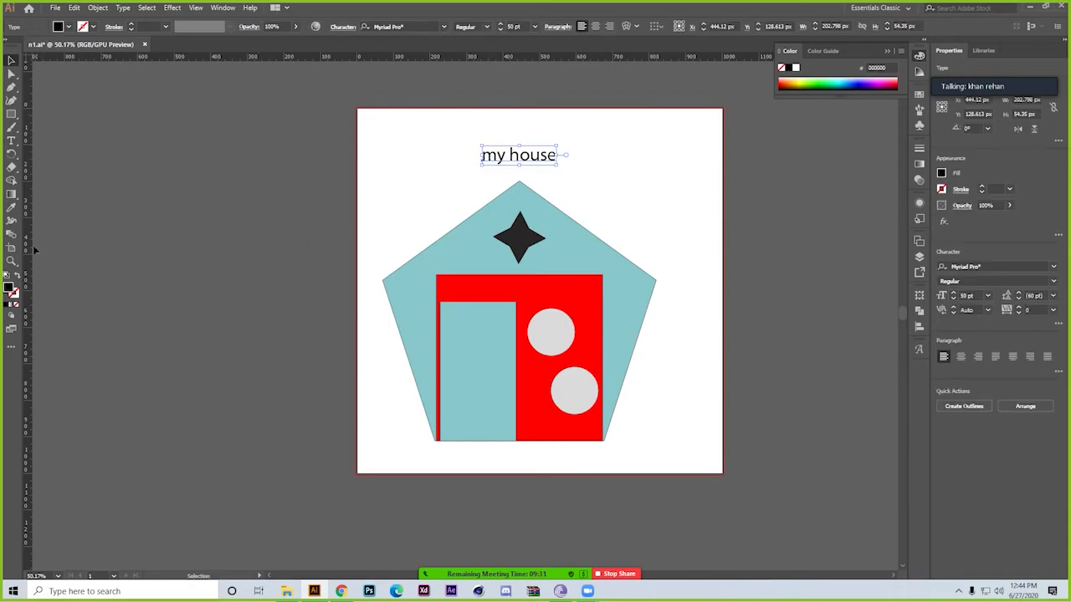
pyautogui.write('00edff')
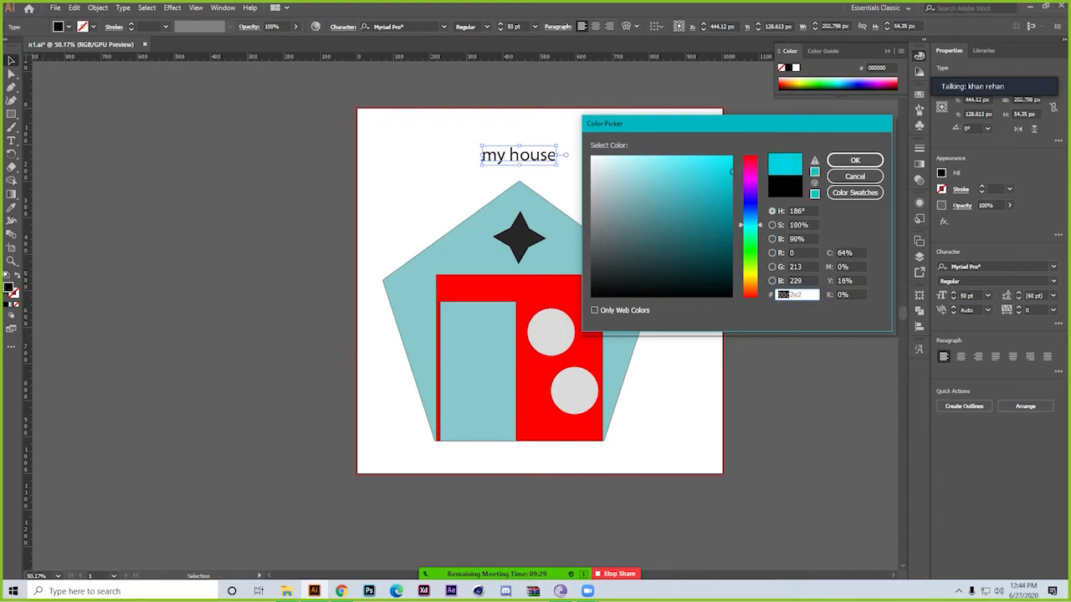
pyautogui.click(855, 160)
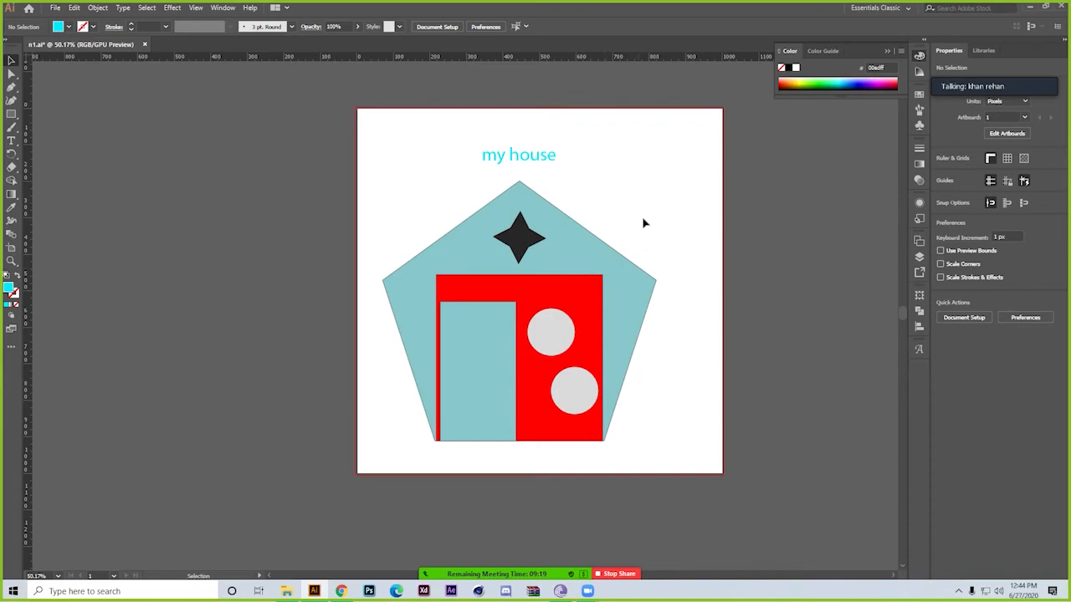
pyautogui.click(597, 249)
pyautogui.click(689, 220)
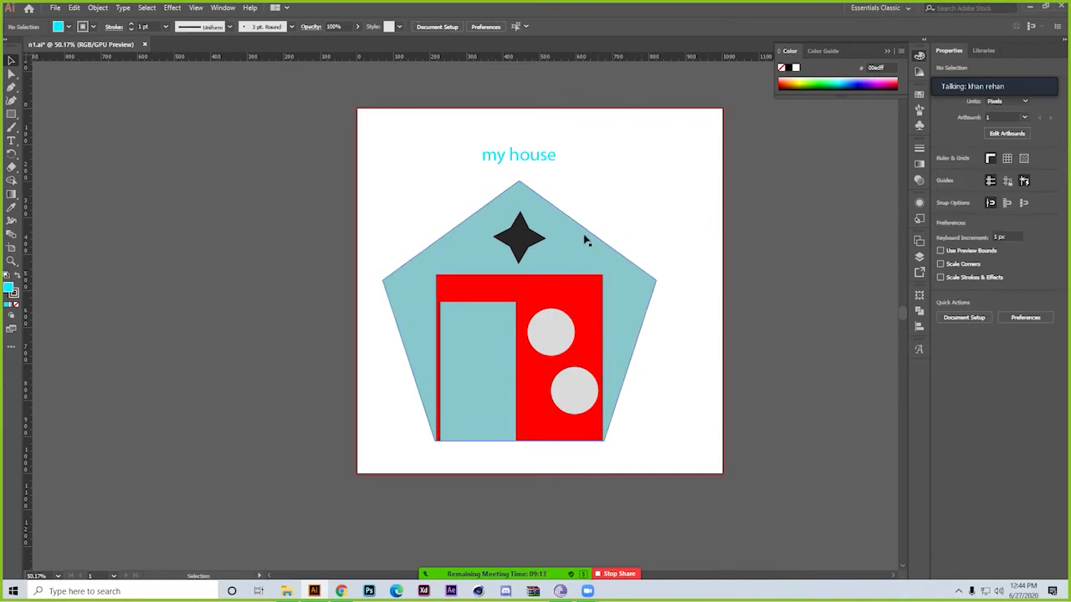
pyautogui.click(588, 243)
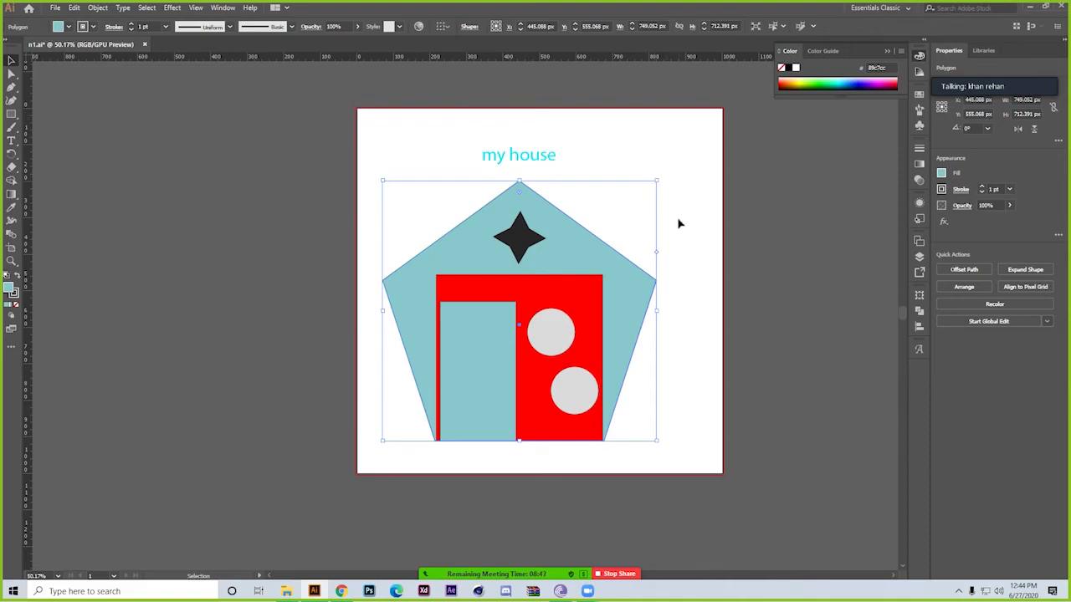
# Make a smaller copy of the light teal door rectangle, about 178 by 328 px, aligned to its lower-left corner
pyautogui.click(494, 335)
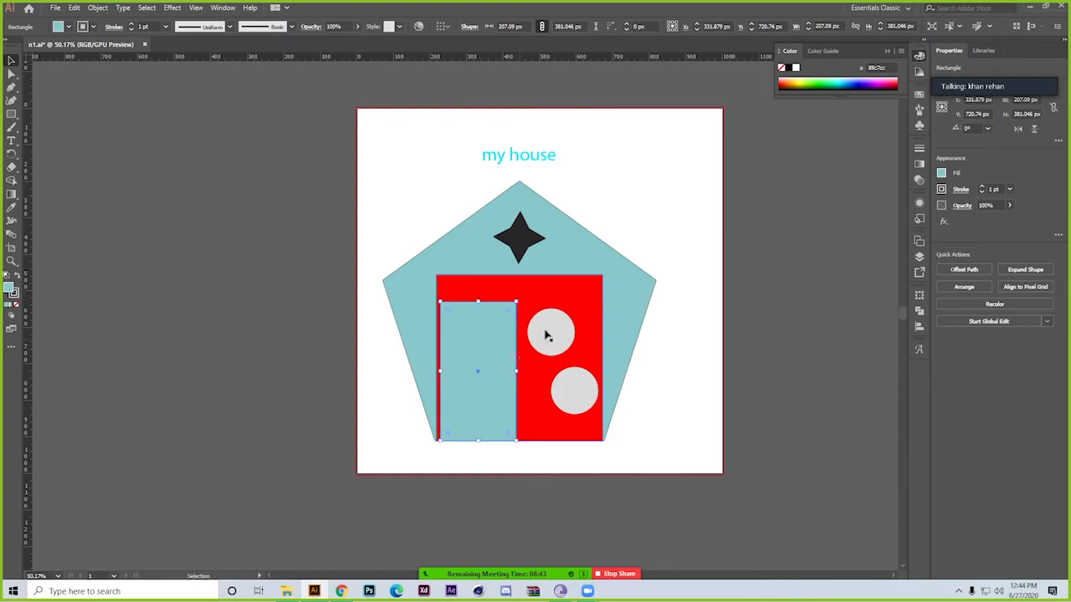
pyautogui.click(724, 210)
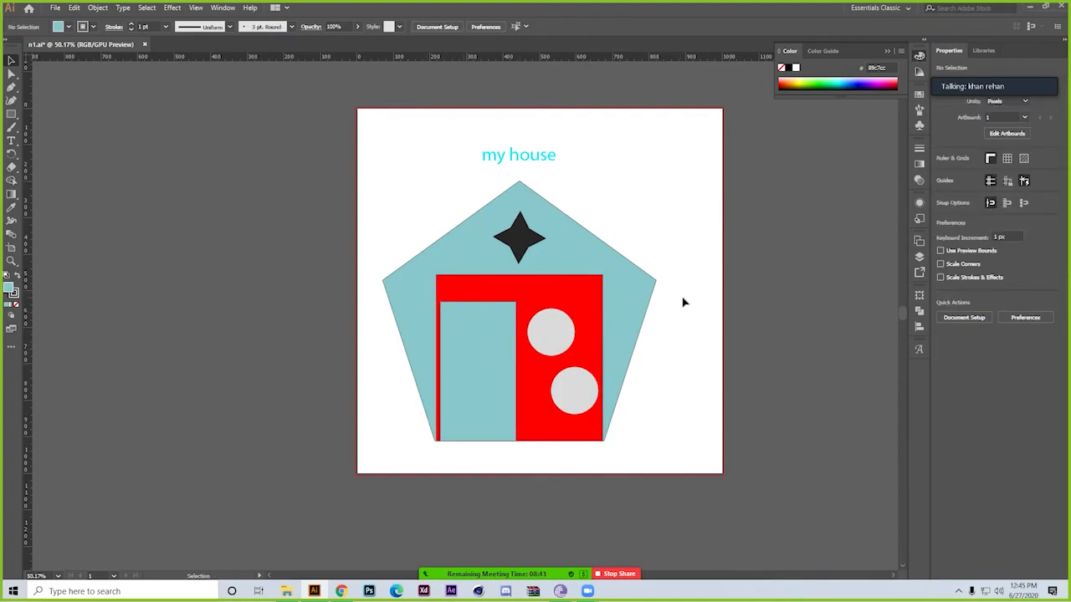
pyautogui.click(500, 330)
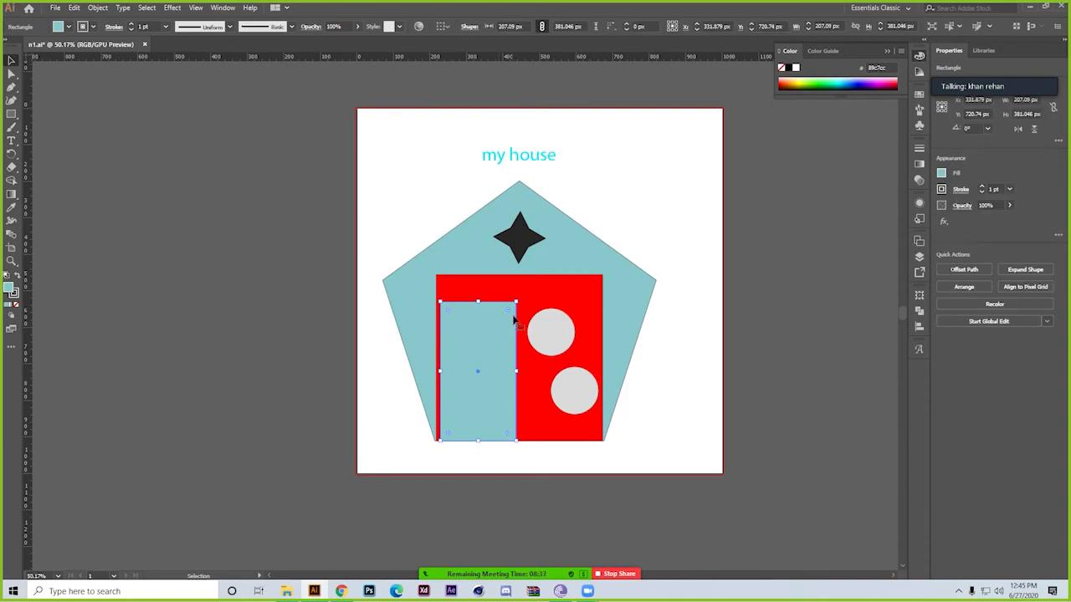
pyautogui.rightClick(492, 327)
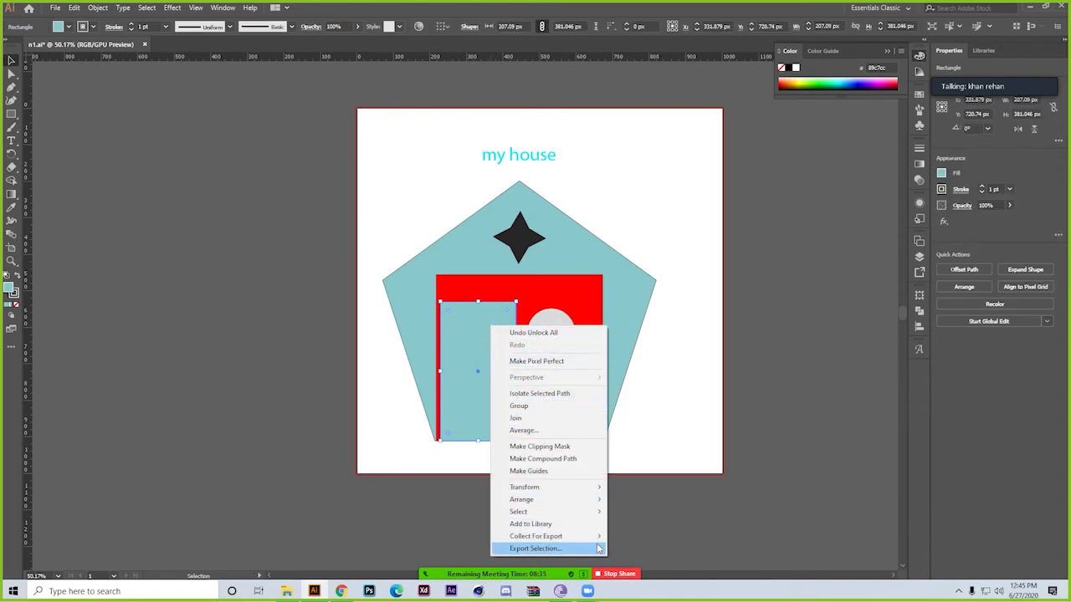
pyautogui.click(476, 316)
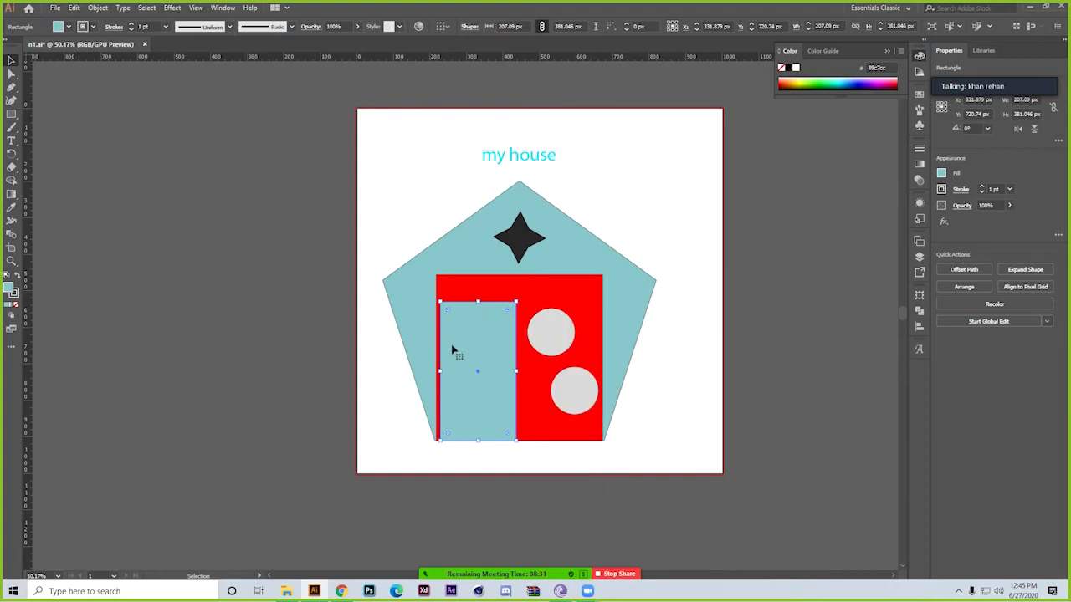
pyautogui.press('a')
pyautogui.moveTo(497, 355); pyautogui.dragTo(505, 311)
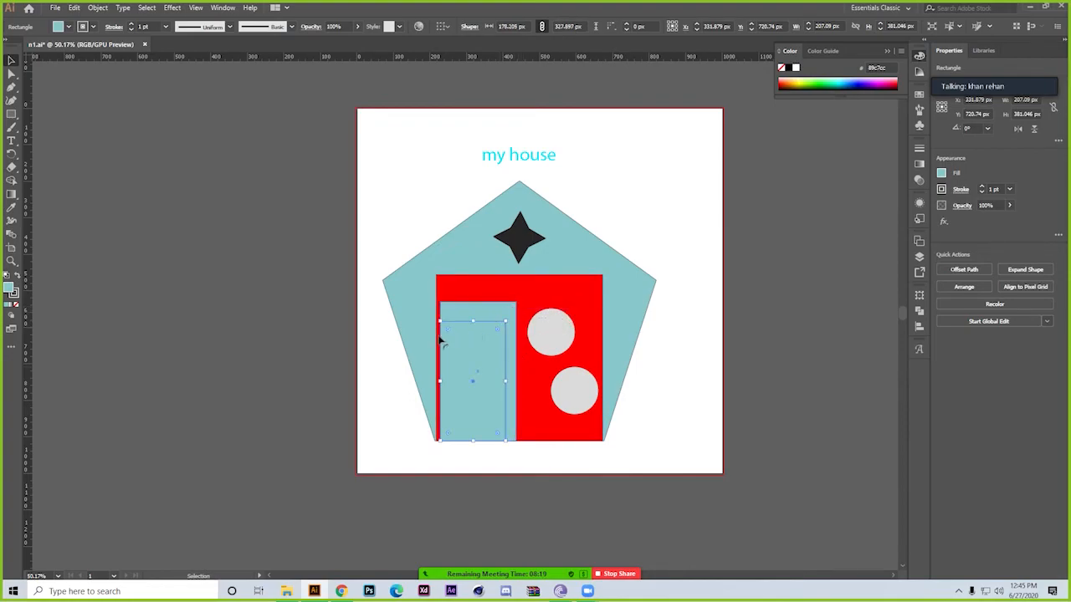
# Fill the smaller door rectangle with dark teal 0c7577 and deselect it
pyautogui.doubleClick(9, 288)
pyautogui.moveTo(622, 229); pyautogui.dragTo(718, 231)
pyautogui.click(845, 165)
pyautogui.click(793, 279)
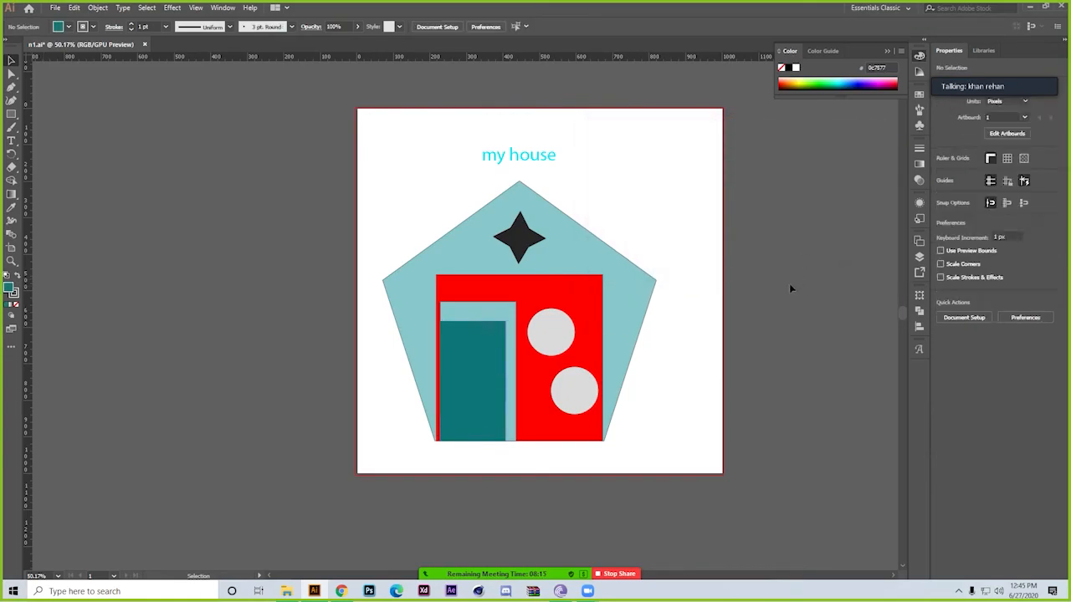
# Set the smaller dark teal door rectangle's opacity to 50% and deselect it
pyautogui.click(490, 347)
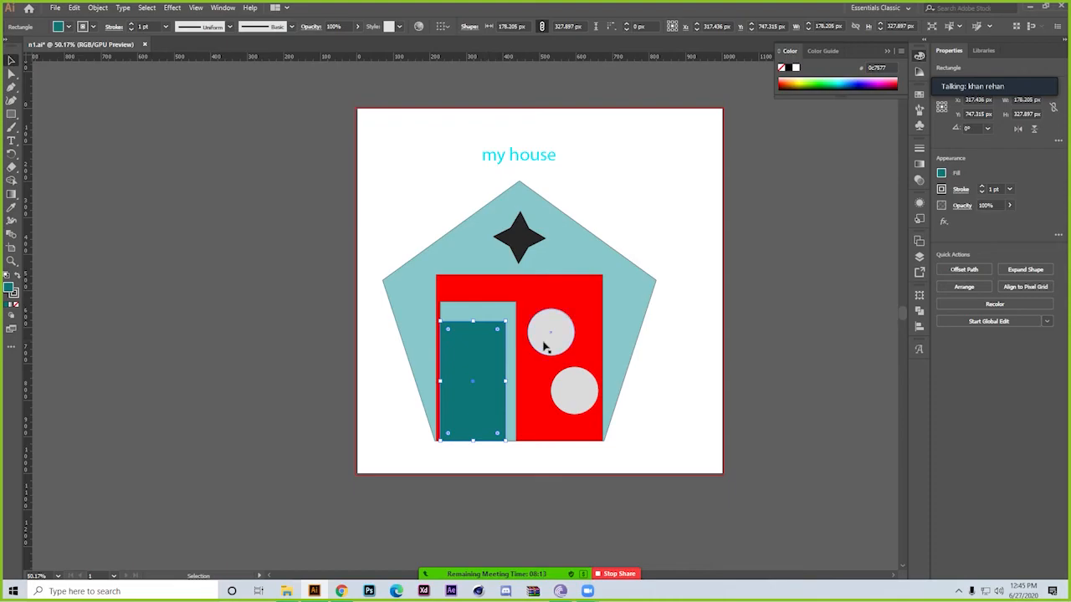
pyautogui.doubleClick(332, 26)
pyautogui.write('50')
pyautogui.press('Return')
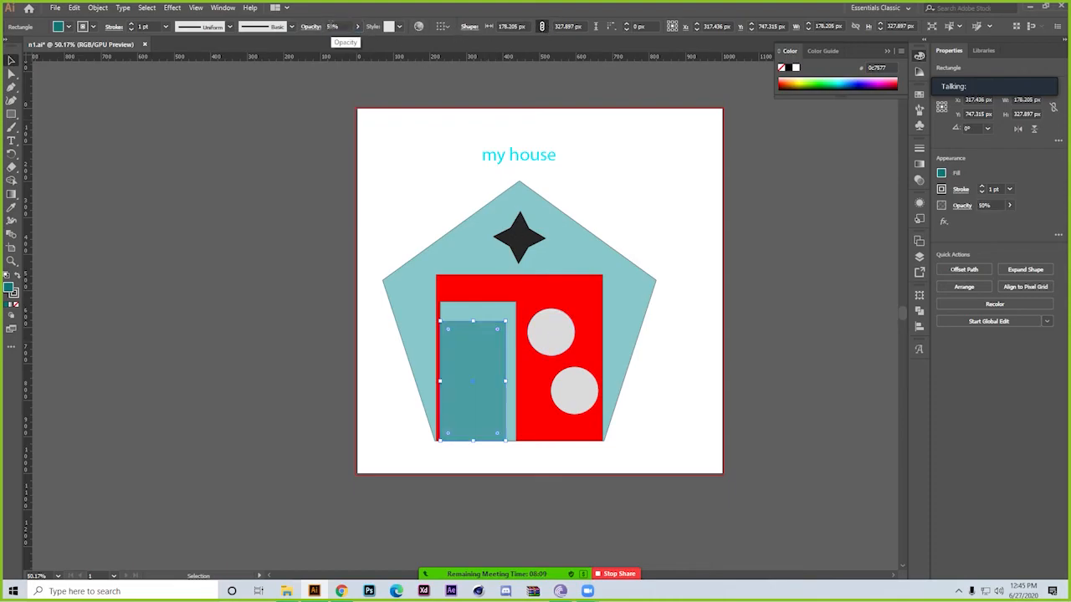
pyautogui.click(192, 360)
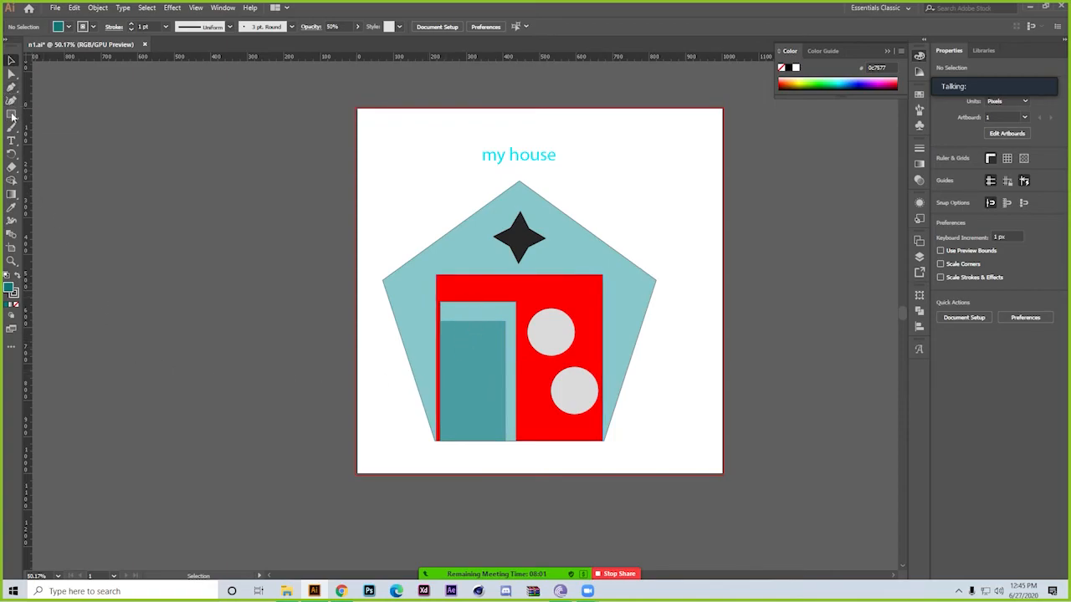
# Select both overlapping door rectangles and split them with the Pathfinder Divide operation
pyautogui.click(459, 379)
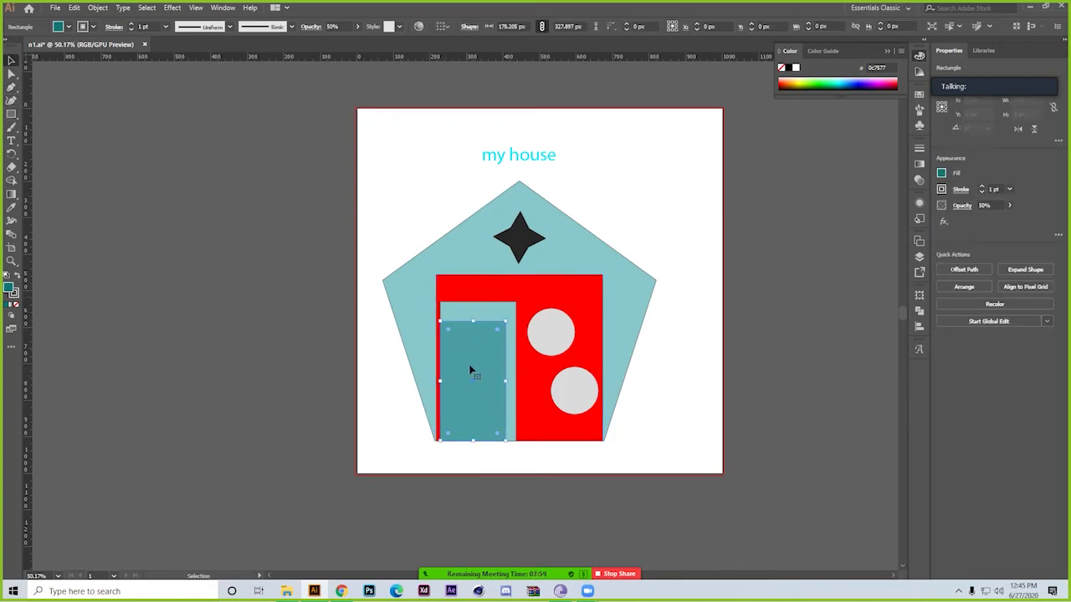
pyautogui.click(11, 87)
pyautogui.moveTo(544, 314); pyautogui.dragTo(648, 393)
pyautogui.click(12, 61)
pyautogui.click(137, 316)
pyautogui.click(426, 399)
pyautogui.keyDown('shift'); pyautogui.click(457, 312); pyautogui.keyUp('shift')
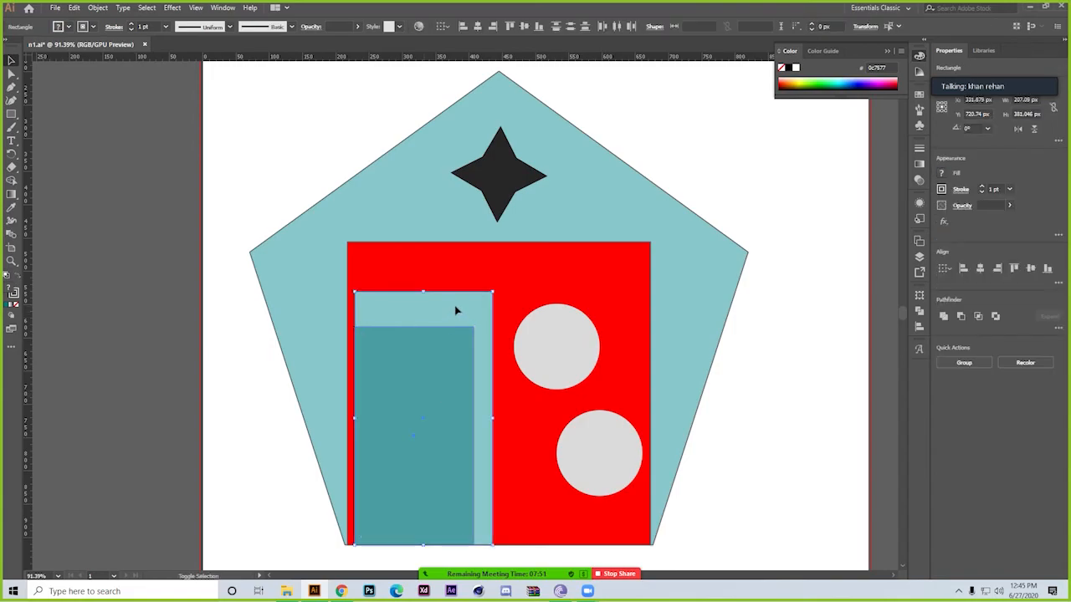
pyautogui.click(920, 311)
pyautogui.click(791, 349)
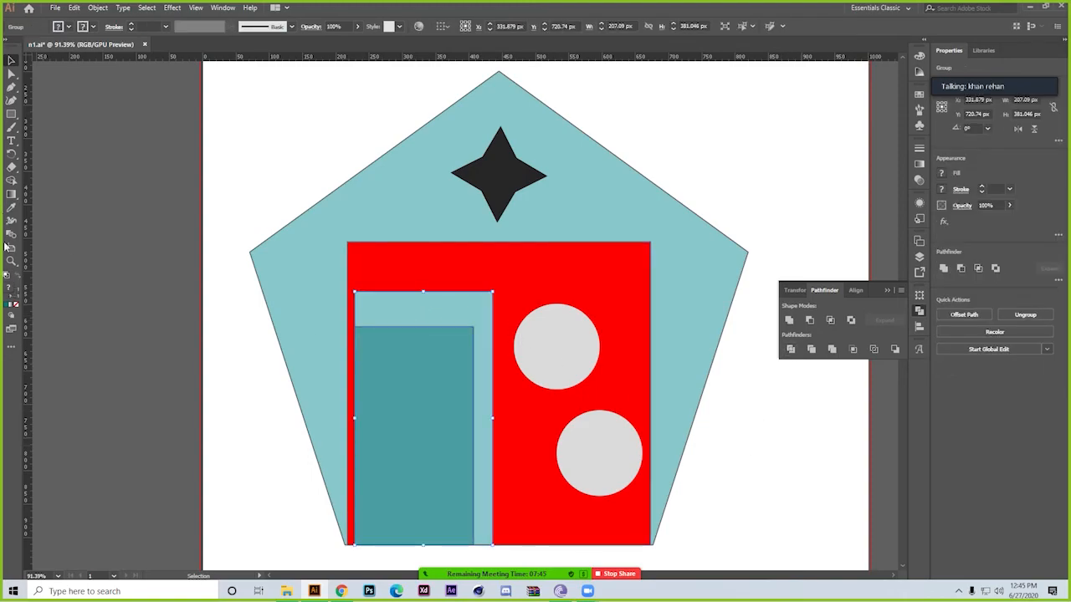
# Sample the inner door's dark teal with the Eyedropper to apply it to the whole divided door group
pyautogui.click(11, 208)
pyautogui.click(422, 373)
pyautogui.click(11, 60)
pyautogui.click(337, 27)
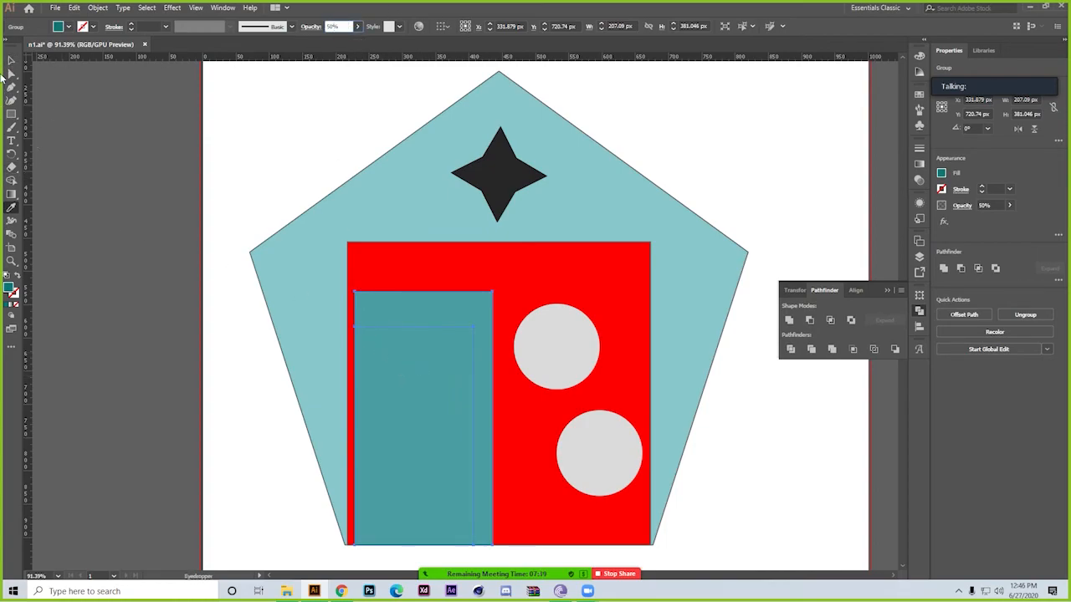
pyautogui.click(11, 61)
pyautogui.click(57, 92)
pyautogui.click(453, 357)
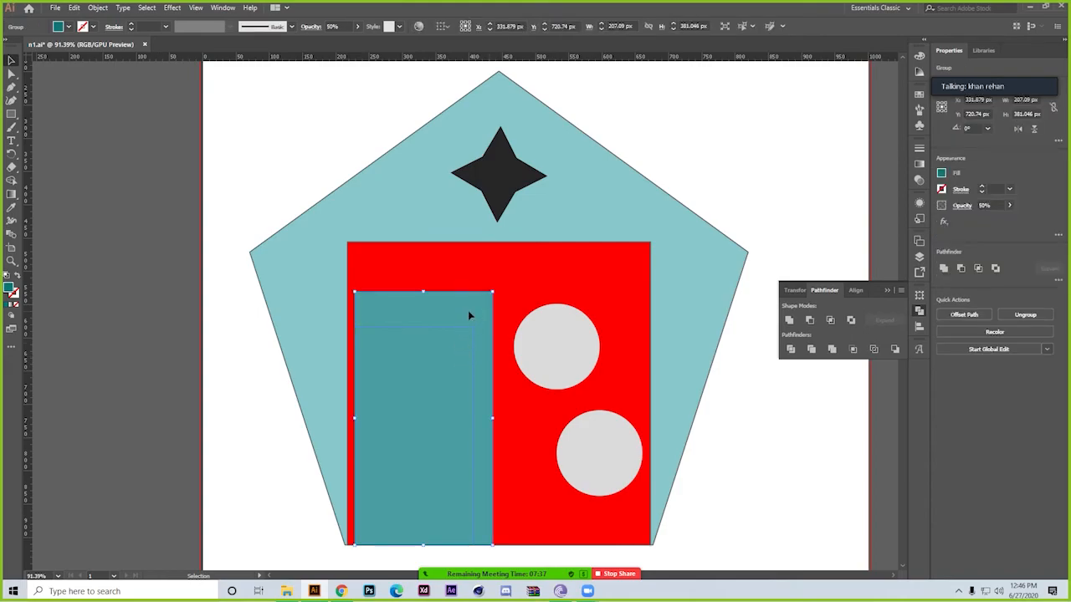
# Ungroup the divided door pieces and deselect them
pyautogui.rightClick(394, 428)
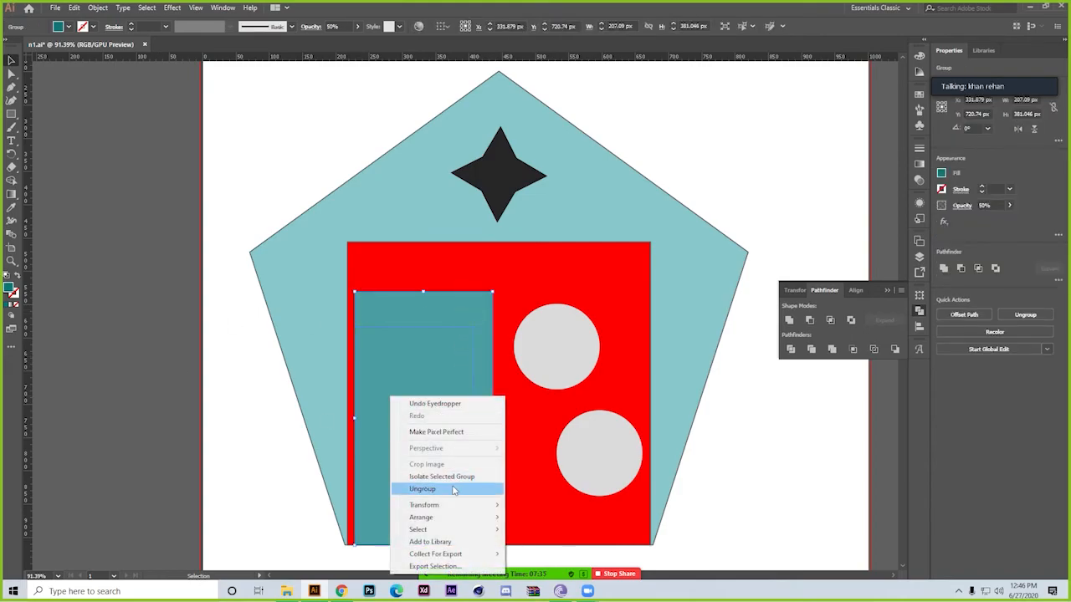
pyautogui.click(454, 490)
pyautogui.click(123, 447)
# Set the opacity of the outer door piece, which frames the inner rectangle, to 50%
pyautogui.click(427, 372)
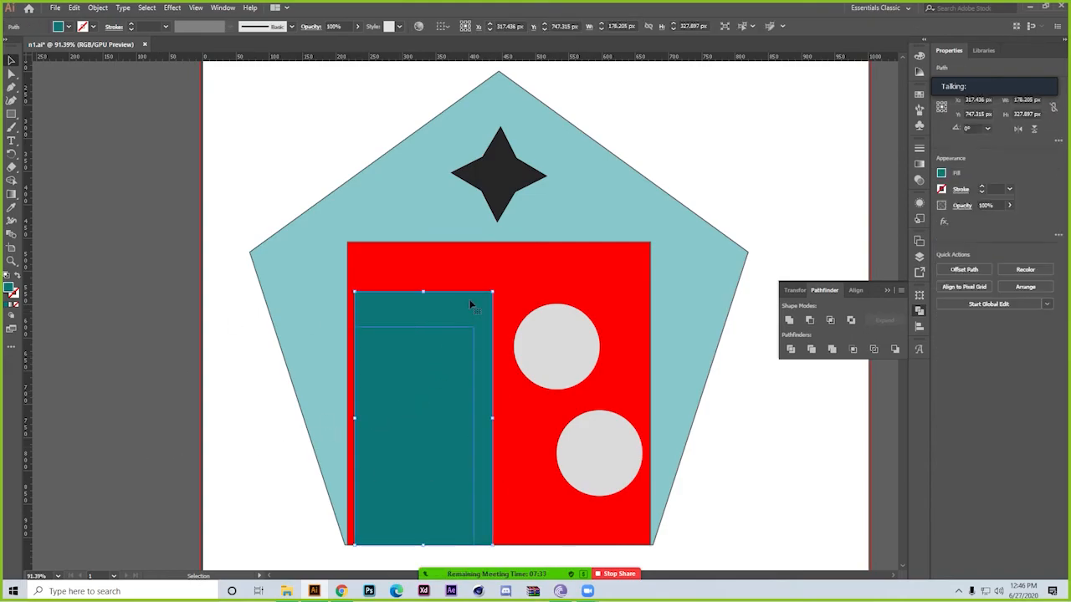
pyautogui.doubleClick(333, 26)
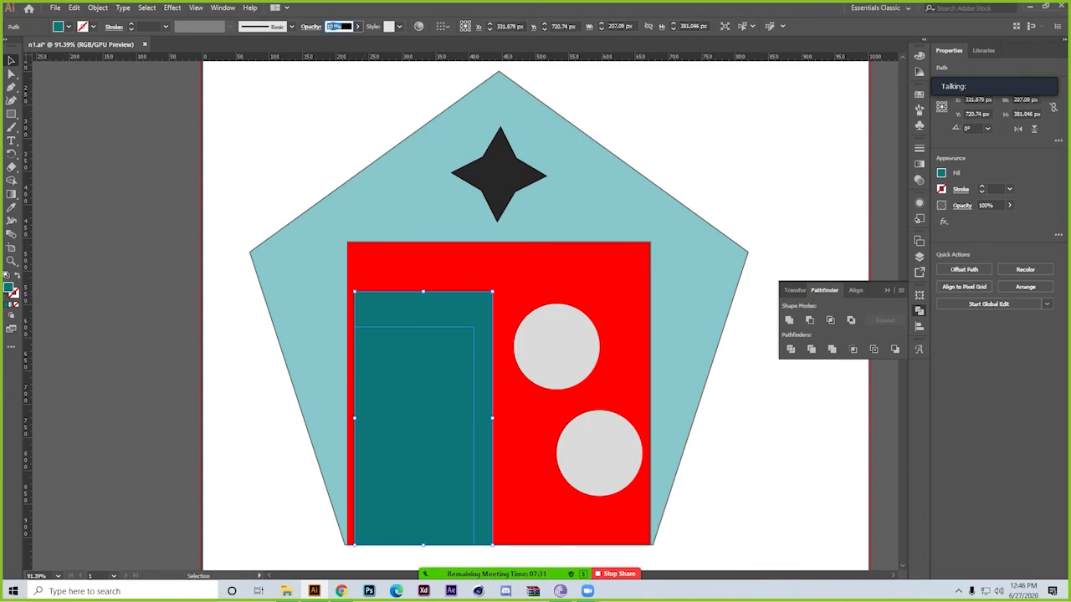
pyautogui.write('50')
pyautogui.press('Return')
# Try to lower the inner door piece's opacity to 20%, and deselect the door pieces
pyautogui.click(428, 385)
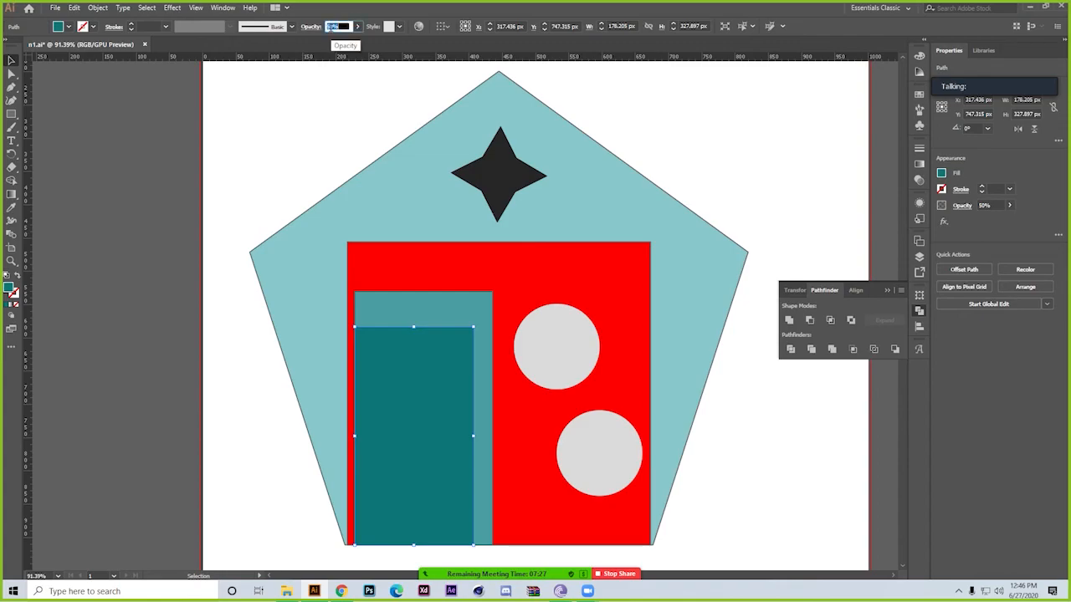
pyautogui.doubleClick(334, 26)
pyautogui.click(118, 365)
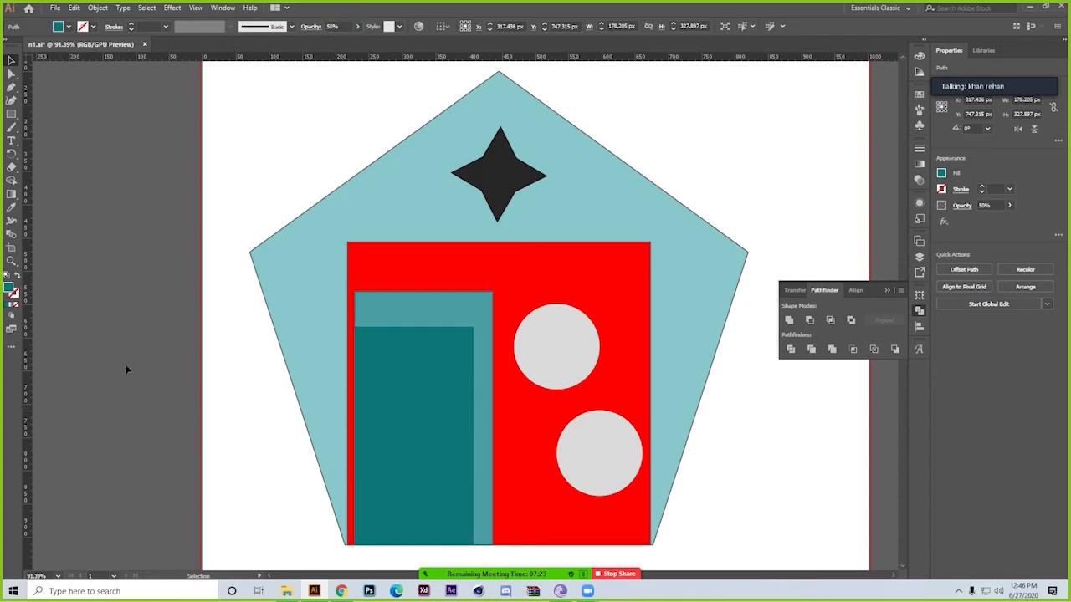
pyautogui.click(398, 393)
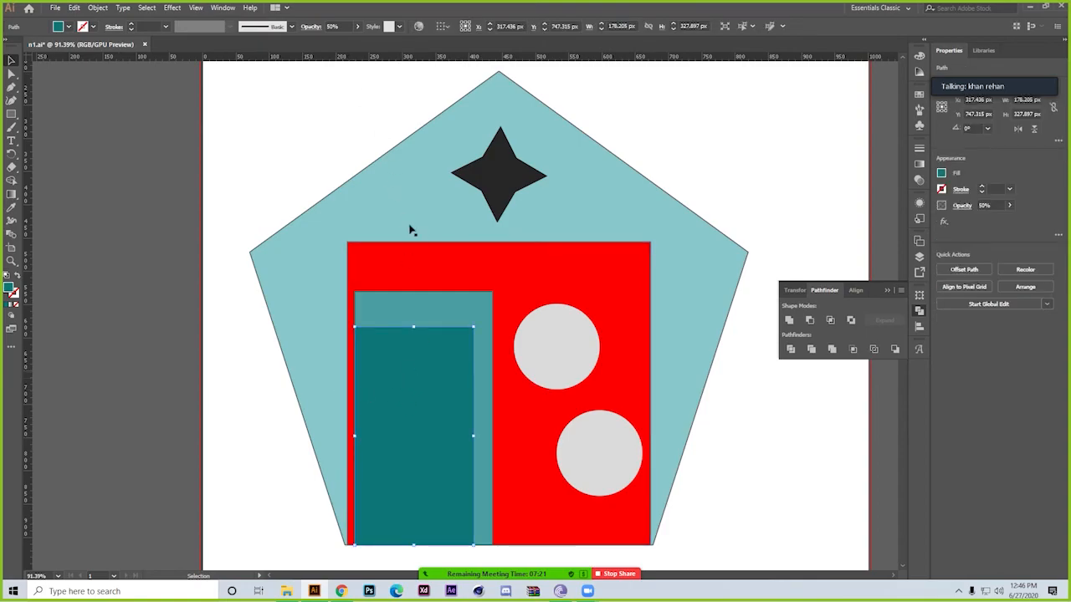
pyautogui.doubleClick(332, 26)
pyautogui.write('20')
pyautogui.press('Return')
pyautogui.click(457, 300)
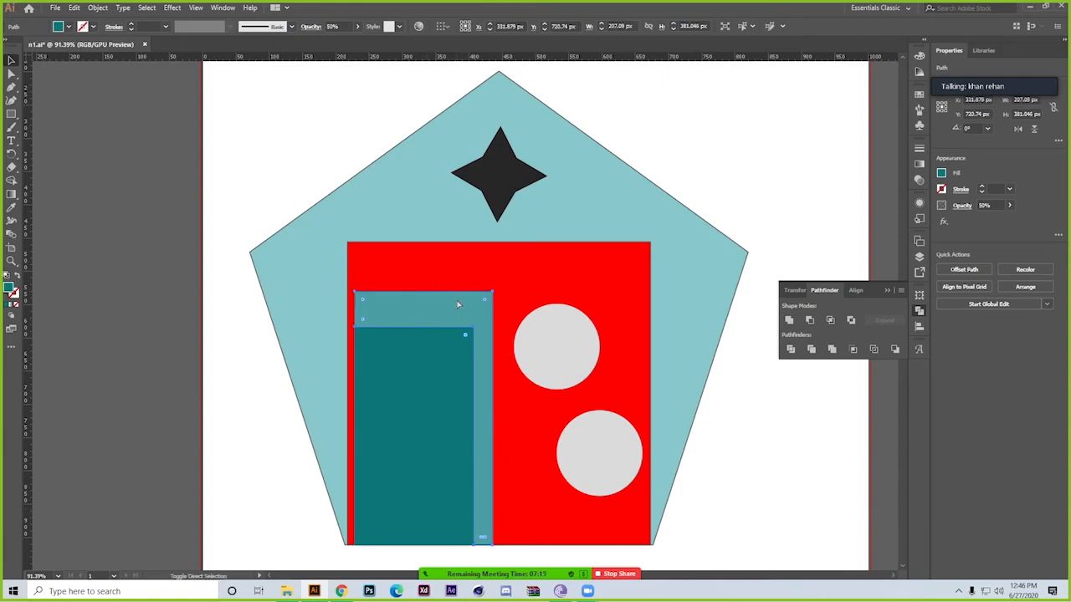
pyautogui.click(75, 391)
# Duplicate the dark four-pointed star to both sides, making a row of three stars above the red square
pyautogui.moveTo(290, 365); pyautogui.dragTo(210, 351)
pyautogui.moveTo(392, 385); pyautogui.dragTo(433, 449)
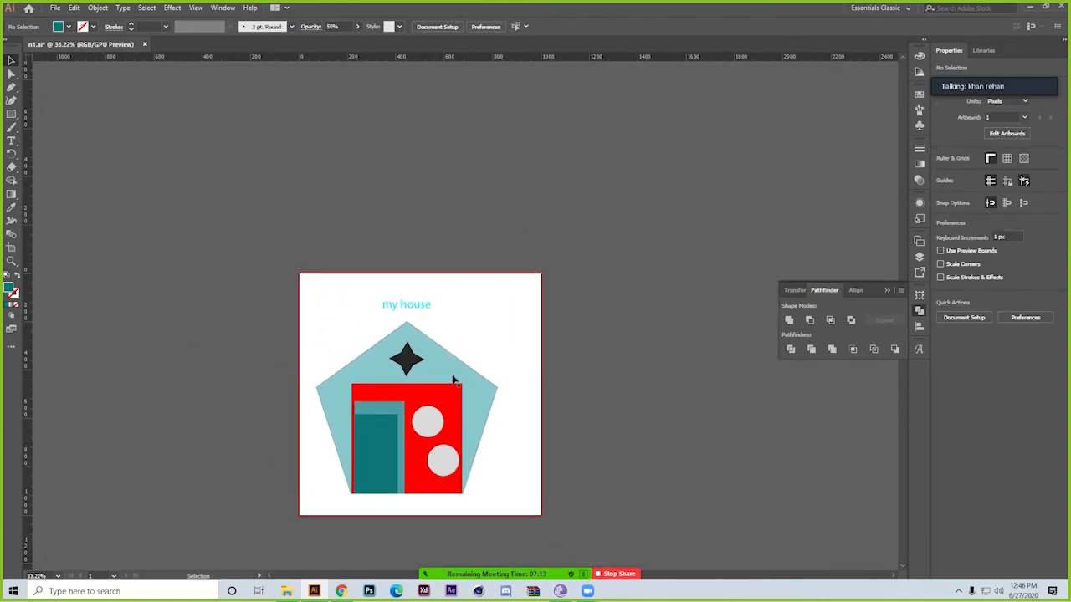
pyautogui.moveTo(406, 364); pyautogui.dragTo(381, 364)
pyautogui.click(601, 317)
# Select and delete all the house artwork, and activate the Pen tool
pyautogui.hotkey('ctrl', 'a')
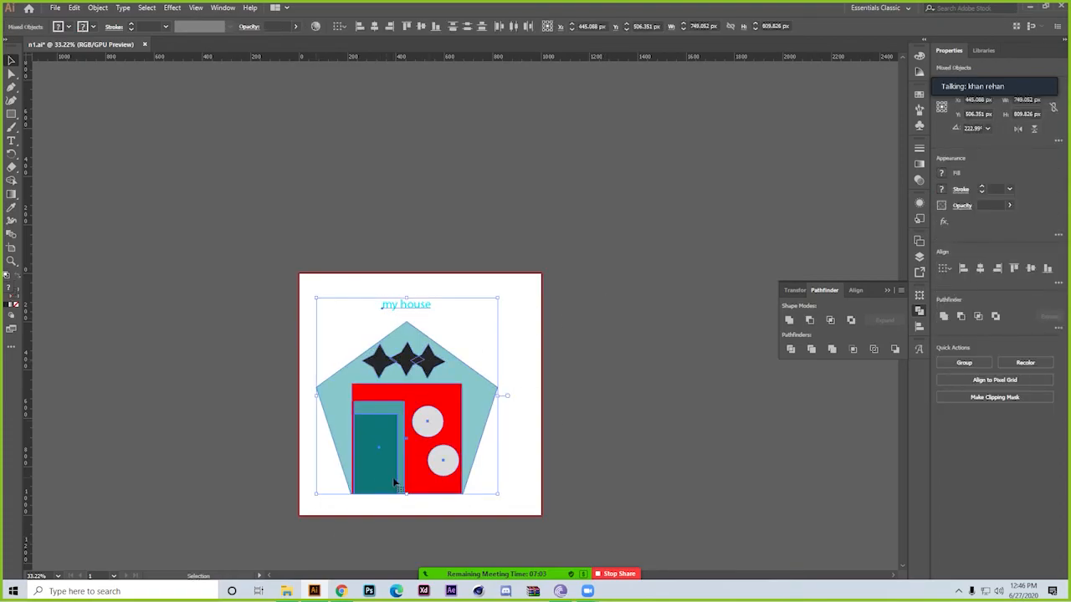
pyautogui.moveTo(560, 590)
pyautogui.press('Delete')
pyautogui.click(12, 87)
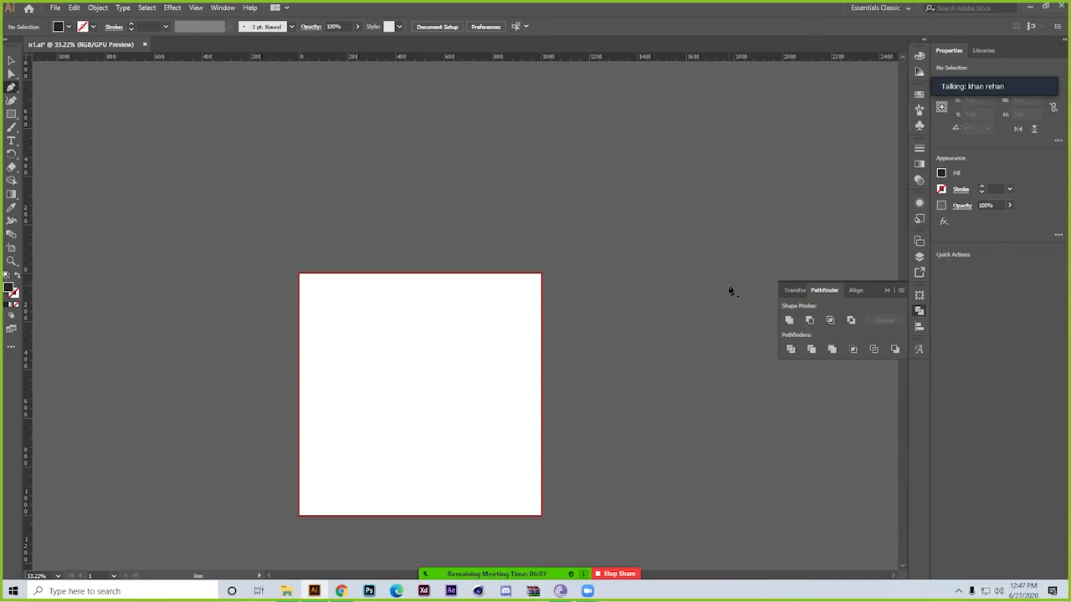
# Close Illustrator without saving n1.ai, and close the BitTorrent window
pyautogui.click(1060, 6)
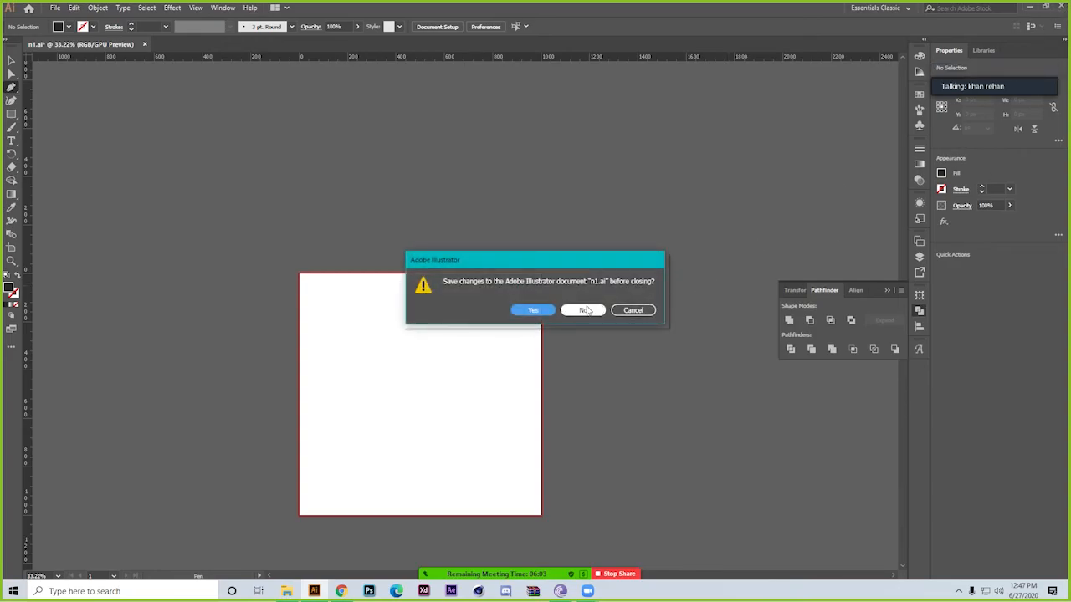
pyautogui.click(583, 310)
pyautogui.click(653, 312)
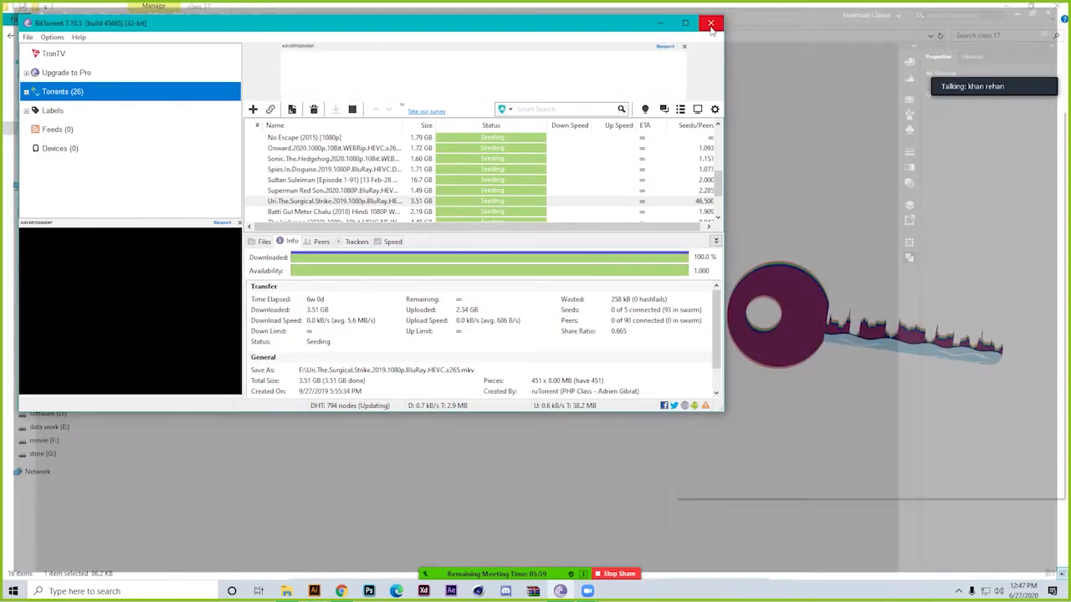
pyautogui.click(710, 24)
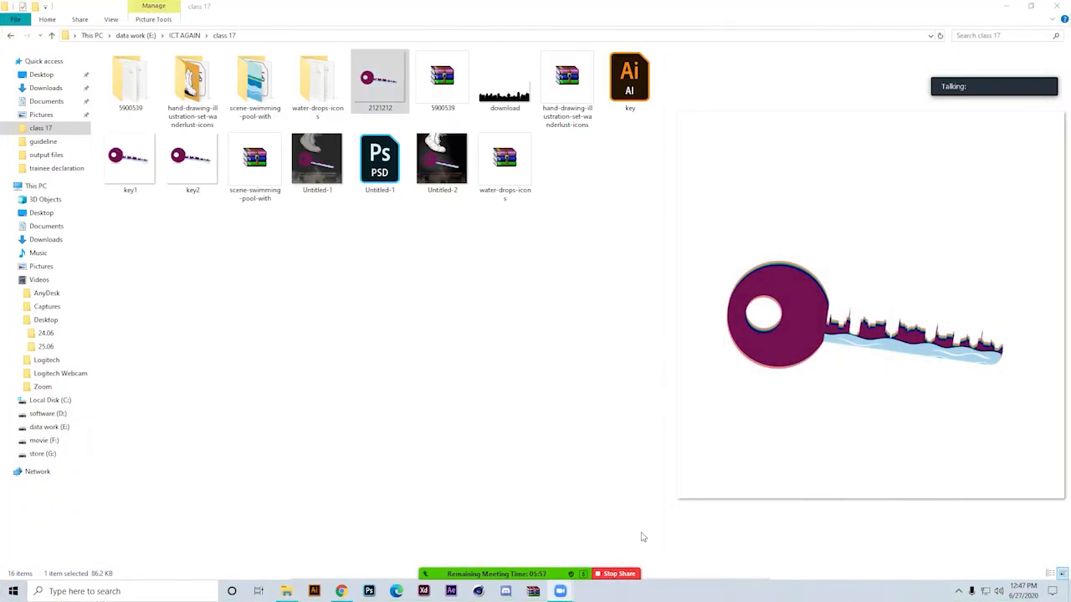
# Stop sharing the screen and return to the Zoom meeting window
pyautogui.click(607, 575)
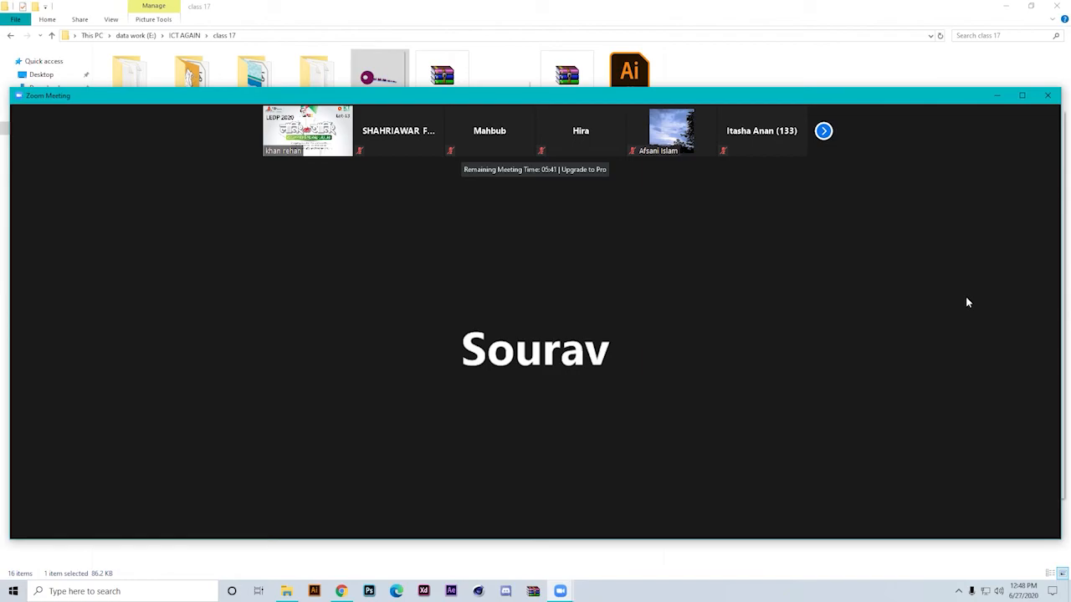
pyautogui.moveTo(967, 298)
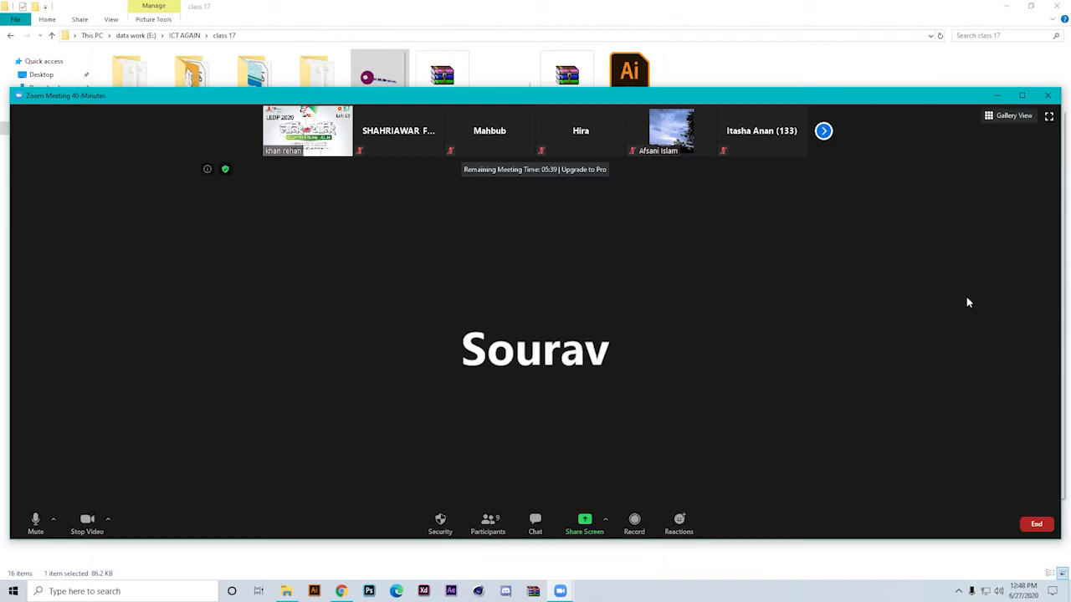
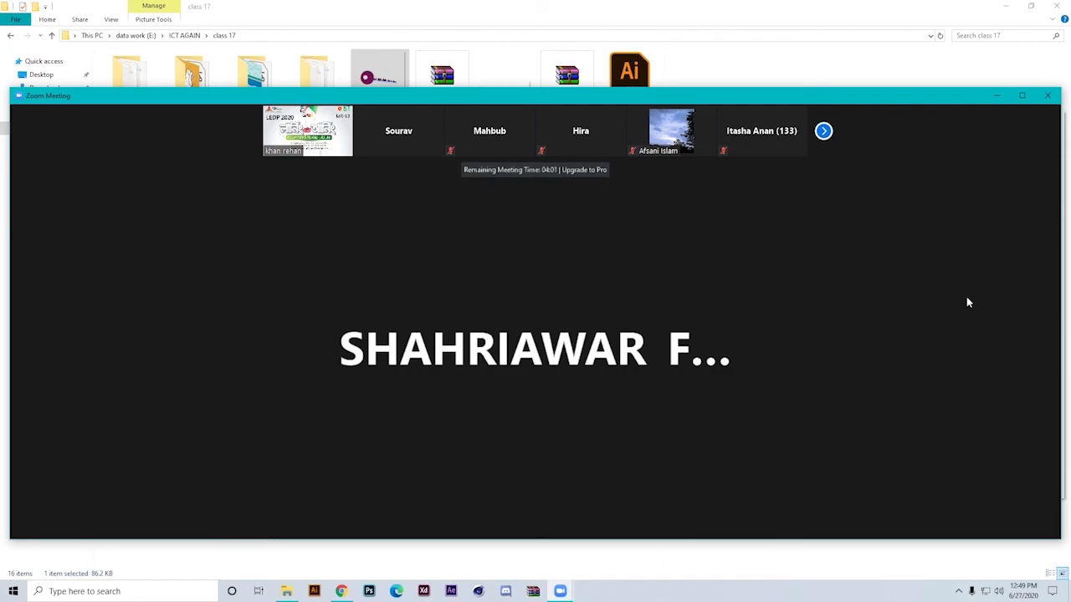
# Switch to Chrome, open twitter.com, search for the person's account and open the matching profile
pyautogui.click(341, 591)
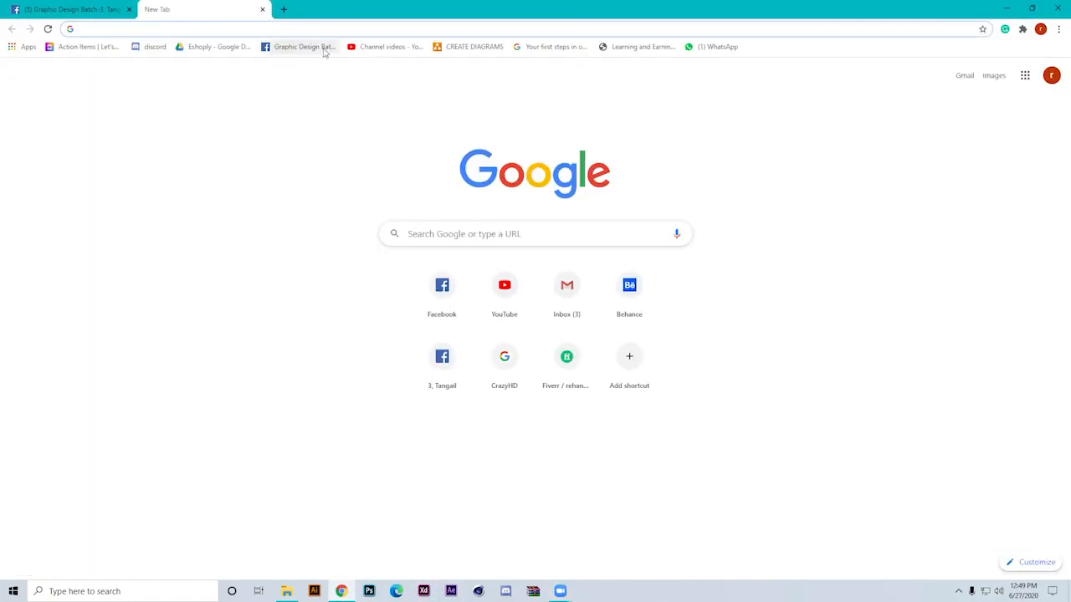
pyautogui.write('twi')
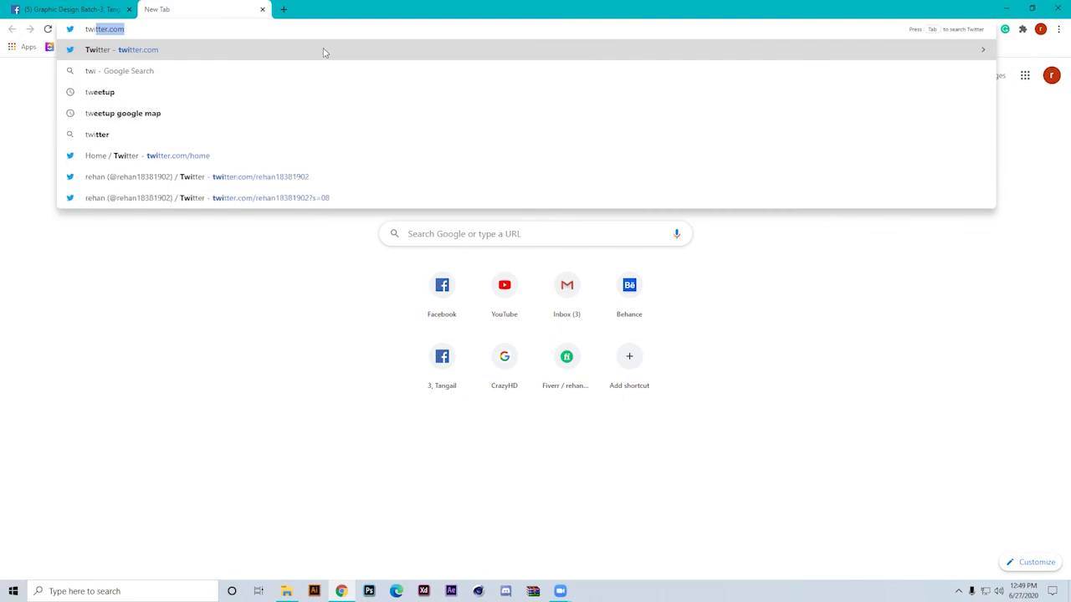
pyautogui.press('Return')
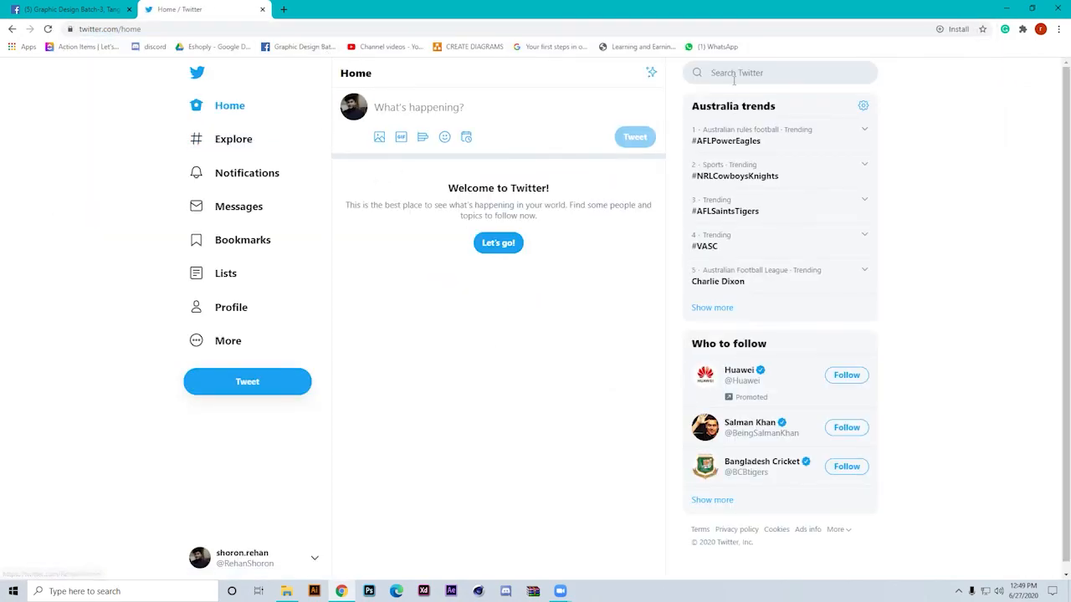
pyautogui.click(738, 72)
pyautogui.write('raf')
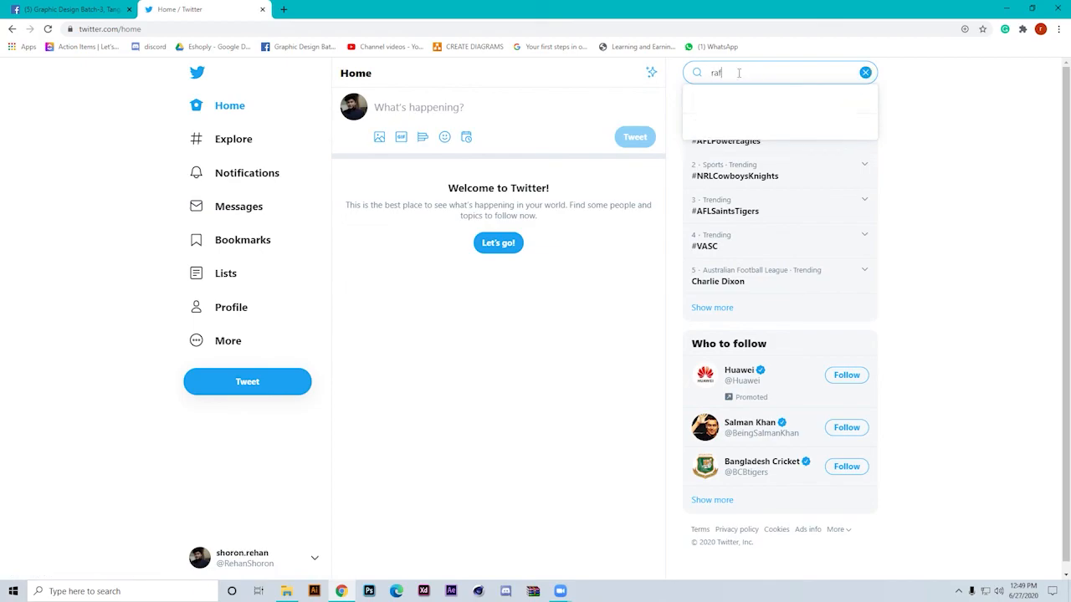
pyautogui.click(762, 204)
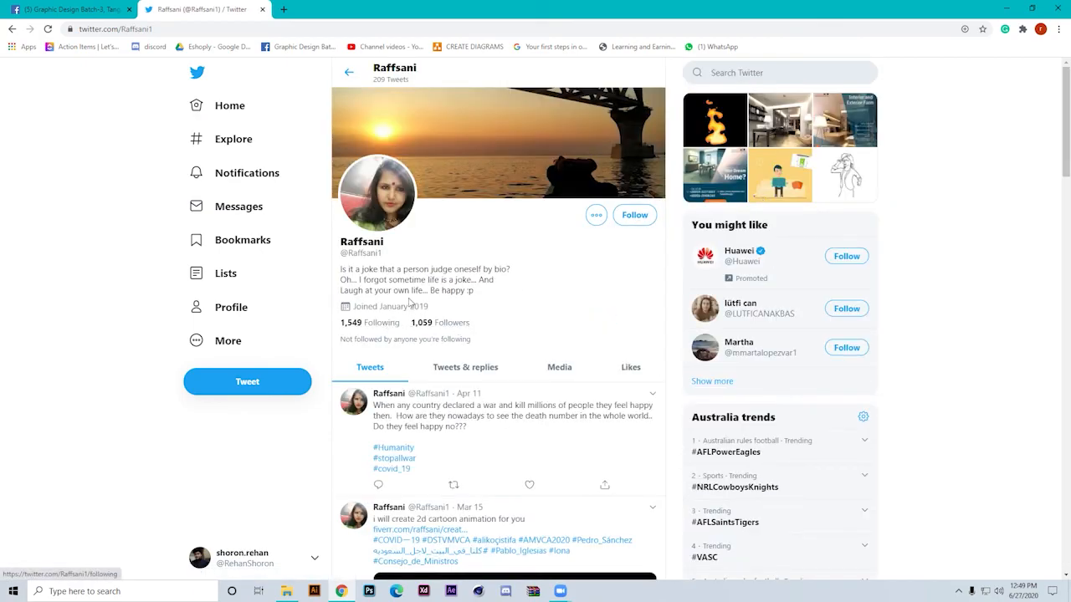
# Open the profile's Following list in a new browser tab and switch to that tab
pyautogui.rightClick(394, 325)
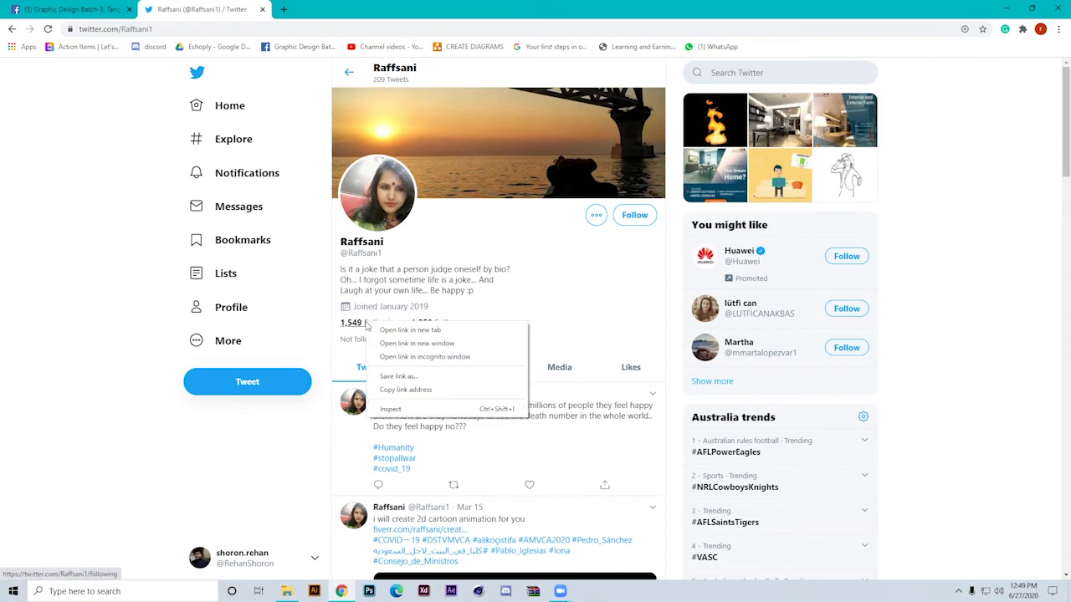
pyautogui.click(395, 331)
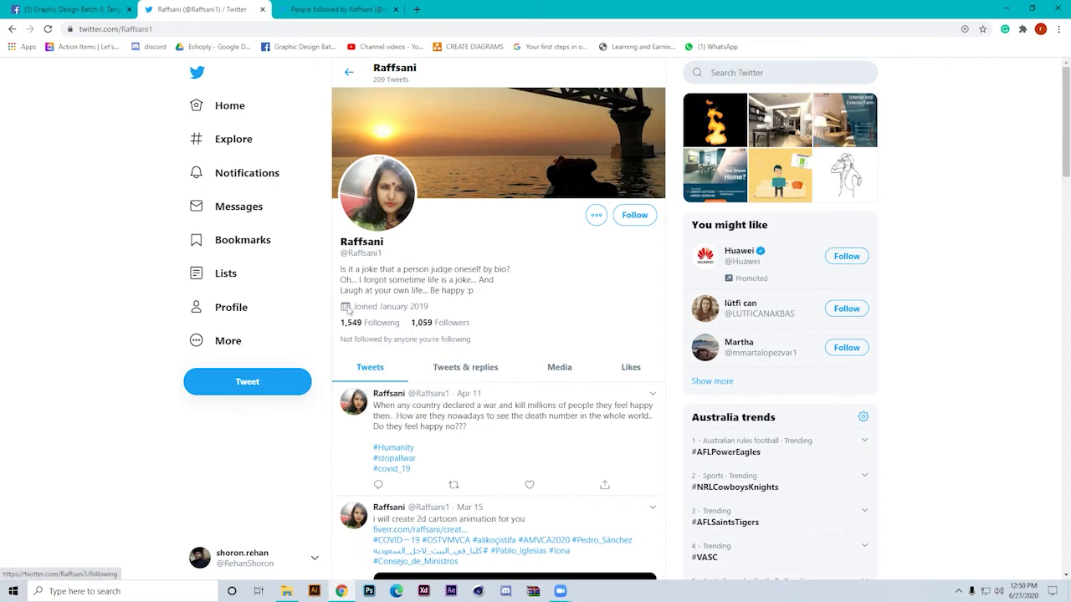
pyautogui.click(322, 9)
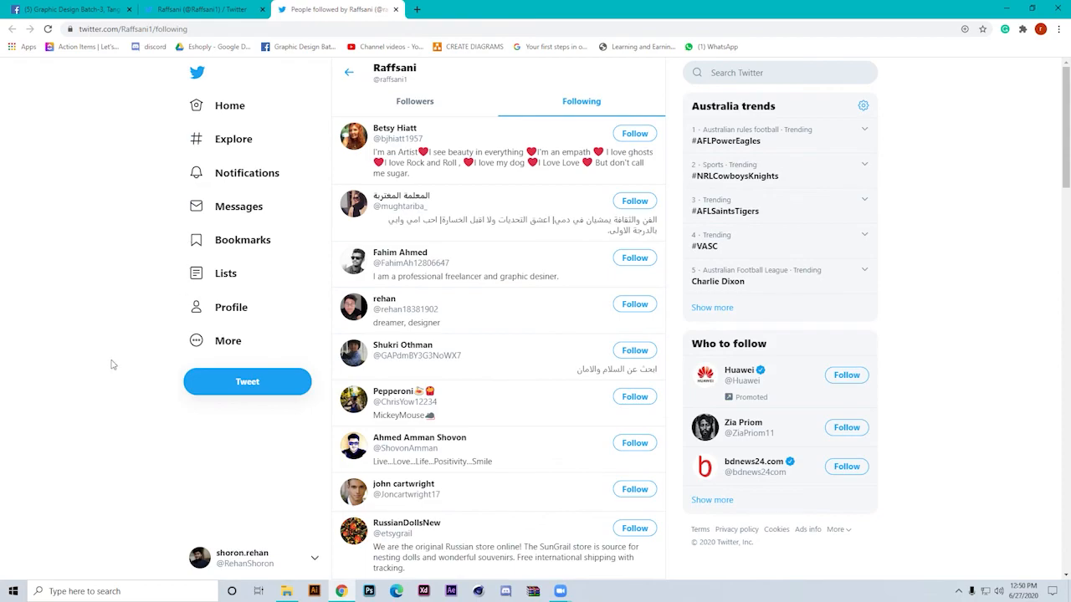
# Look through the accounts and bios in the profile's Following list
pyautogui.scroll(-1, 458, 263)
pyautogui.scroll(-3, 457, 263)
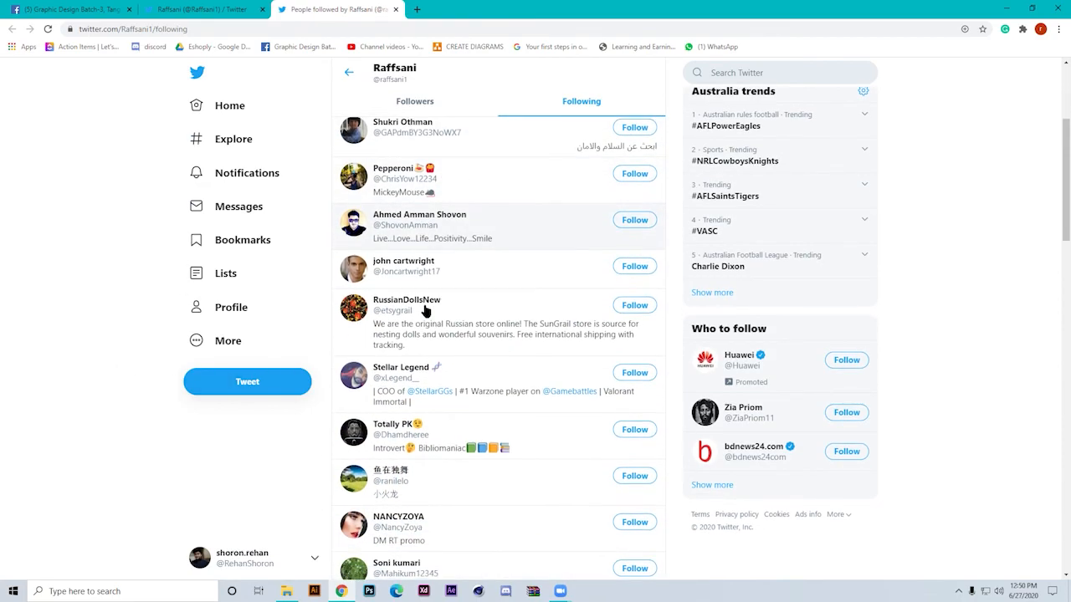
pyautogui.scroll(-2, 425, 311)
pyautogui.scroll(-4, 425, 311)
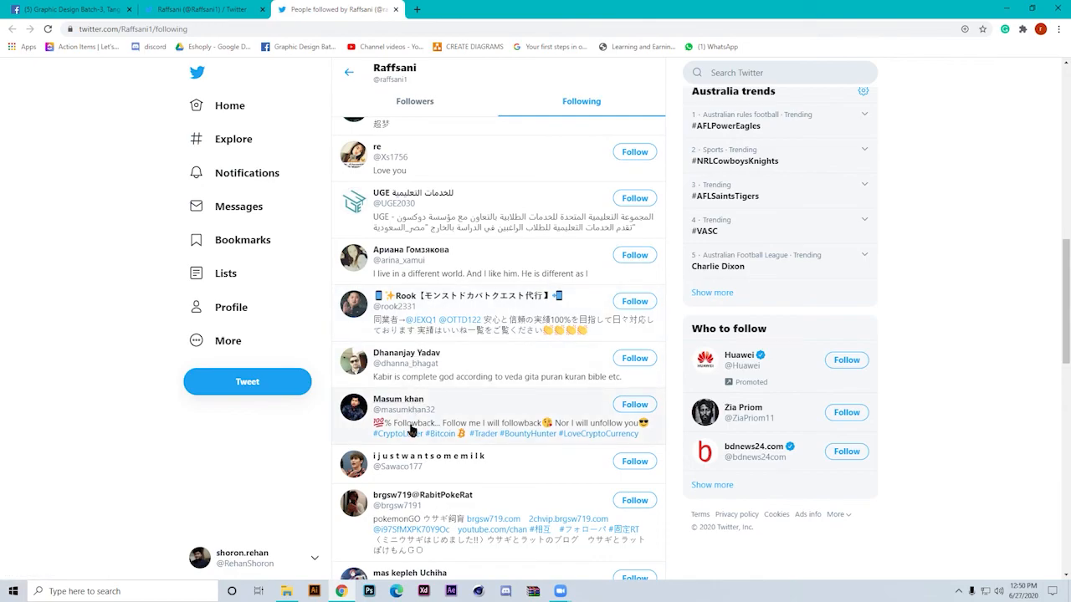
pyautogui.scroll(-2, 410, 429)
pyautogui.scroll(1, 410, 429)
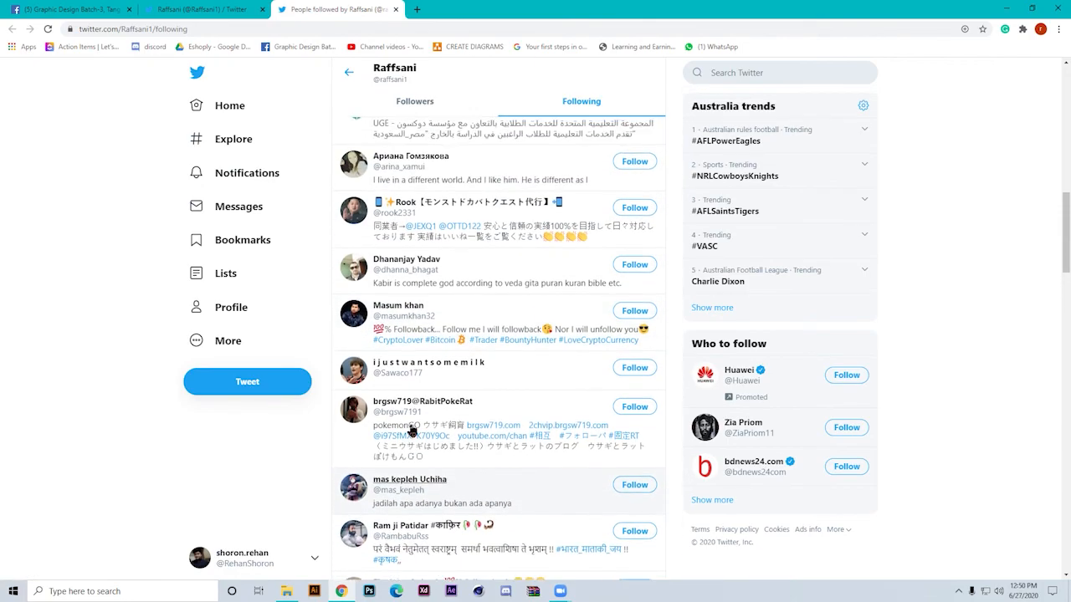
pyautogui.scroll(-4, 410, 430)
pyautogui.scroll(3, 383, 441)
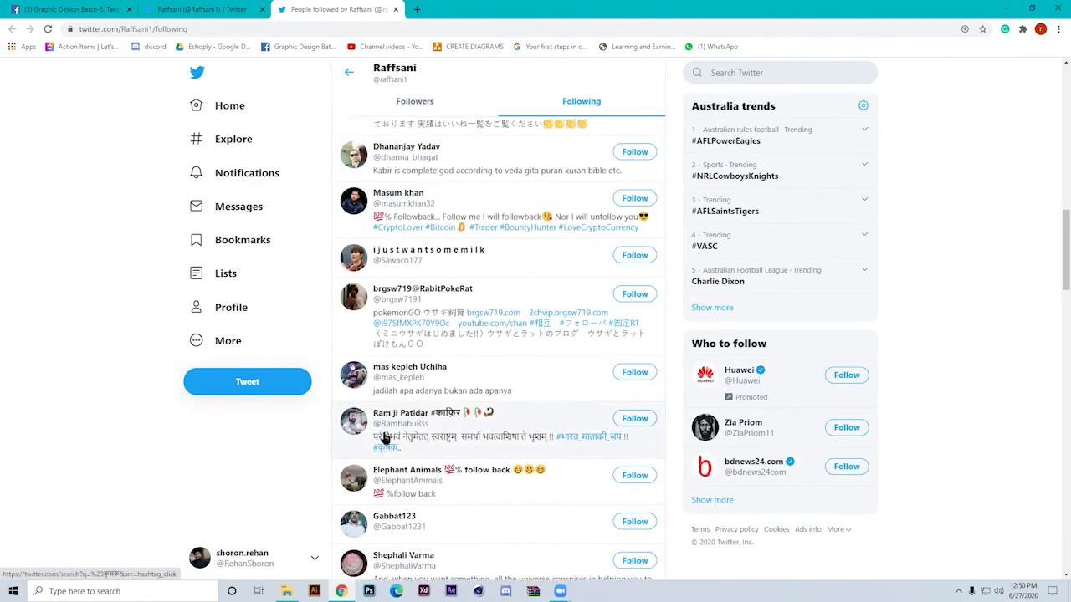
pyautogui.scroll(6, 383, 439)
pyautogui.scroll(2, 119, 239)
# Copy the Following page's web address and send it to everyone in the Zoom meeting's group chat
pyautogui.click(238, 32)
pyautogui.hotkey('ctrl', 'c')
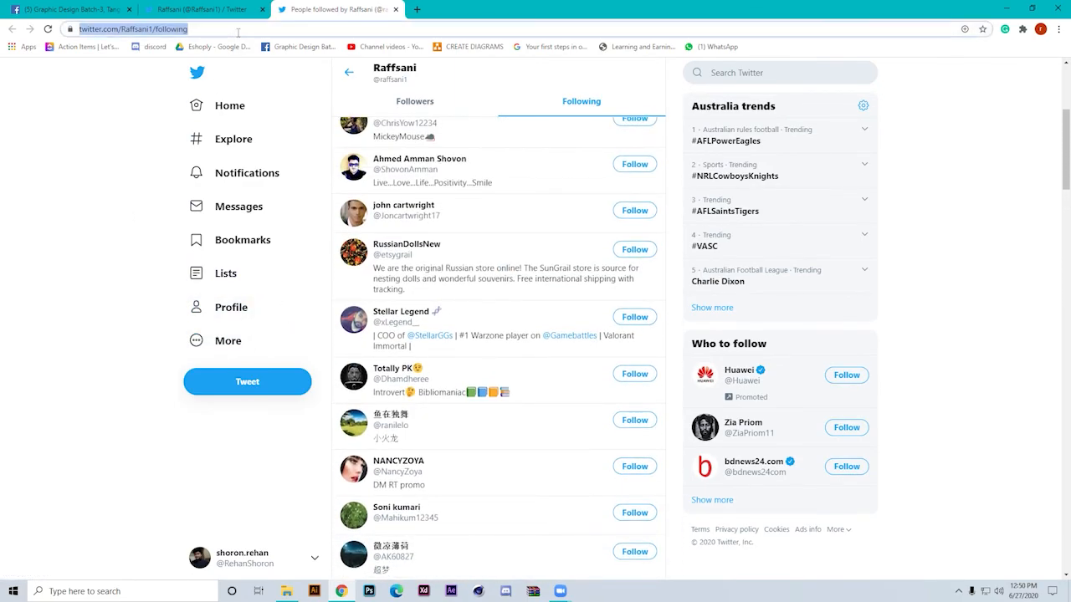
pyautogui.click(70, 7)
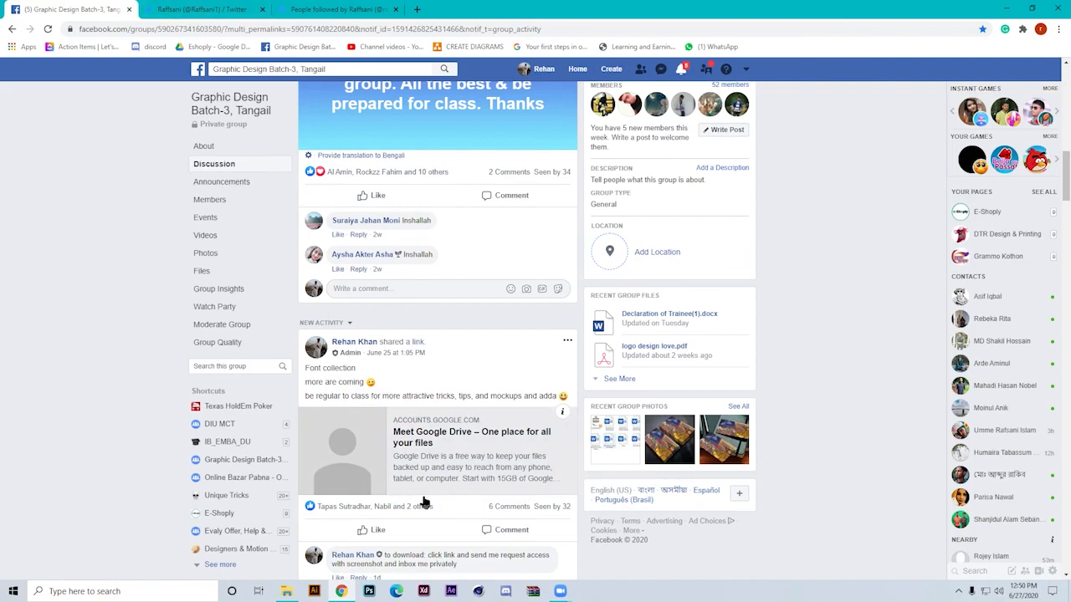
pyautogui.moveTo(564, 595)
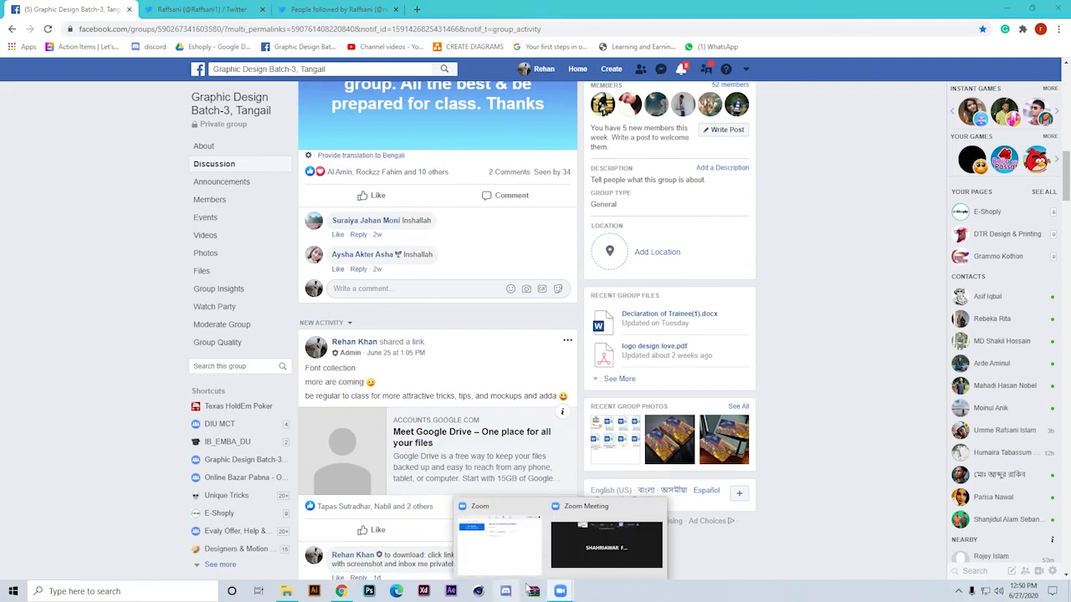
pyautogui.click(570, 549)
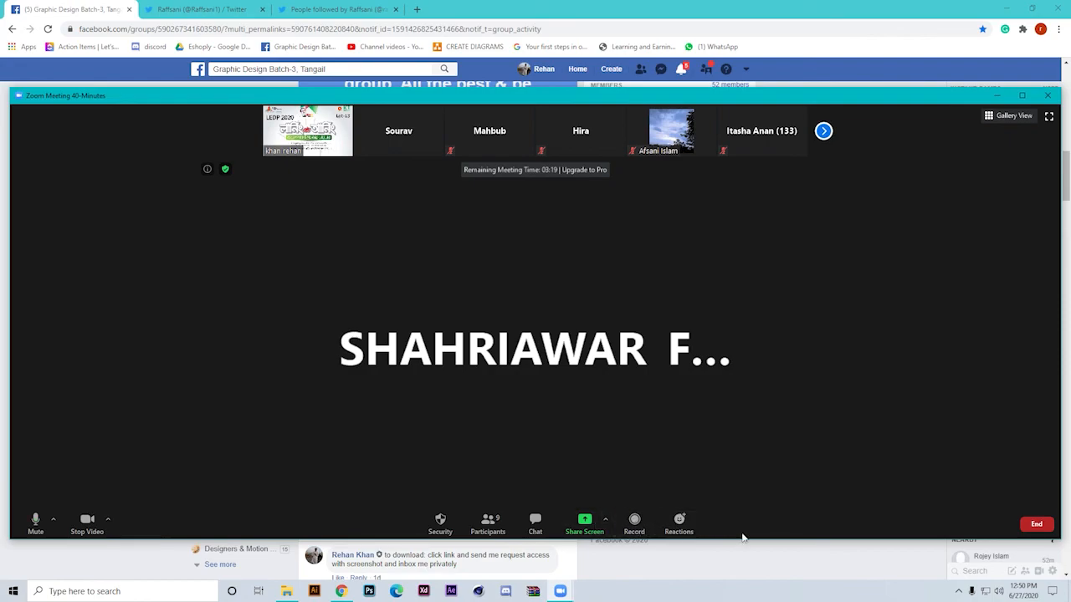
pyautogui.click(535, 522)
pyautogui.click(948, 524)
pyautogui.hotkey('ctrl', 'v')
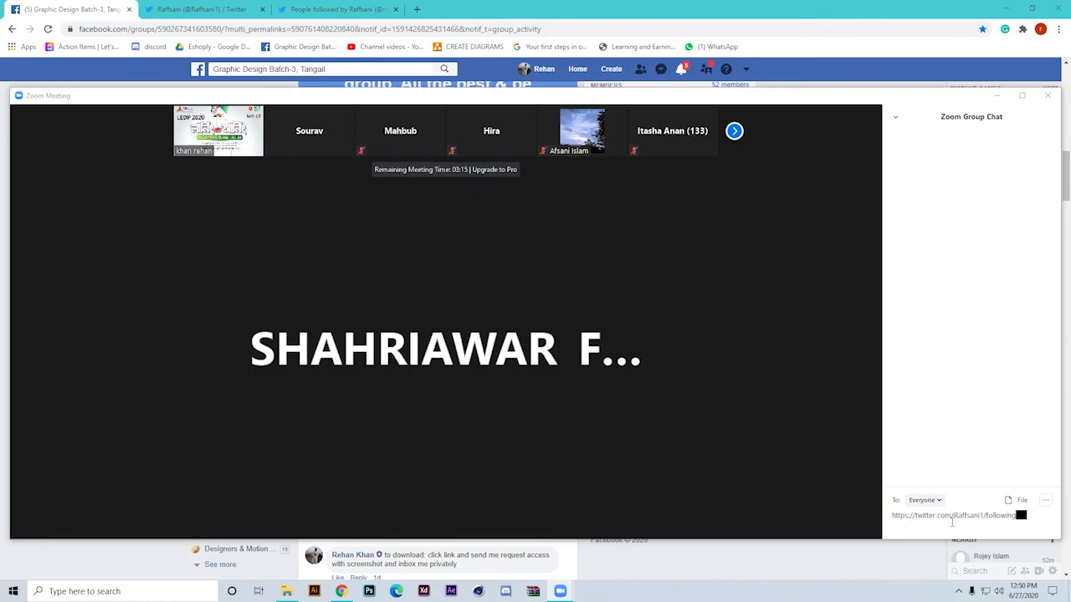
pyautogui.press('Return')
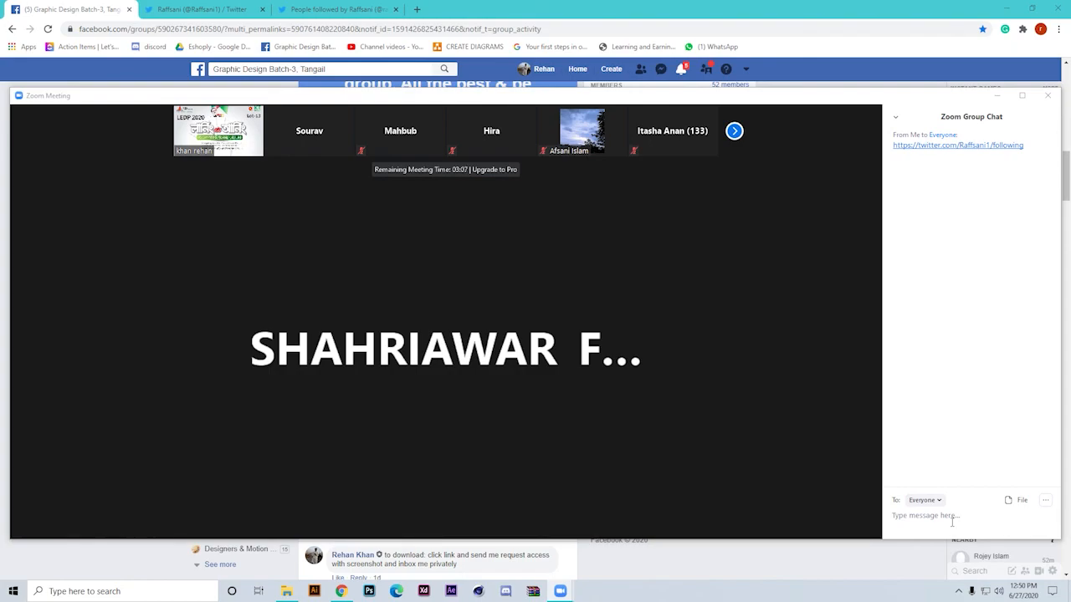
# Close both Twitter tabs in Chrome and return to the Zoom meeting window
pyautogui.click(260, 10)
pyautogui.click(260, 11)
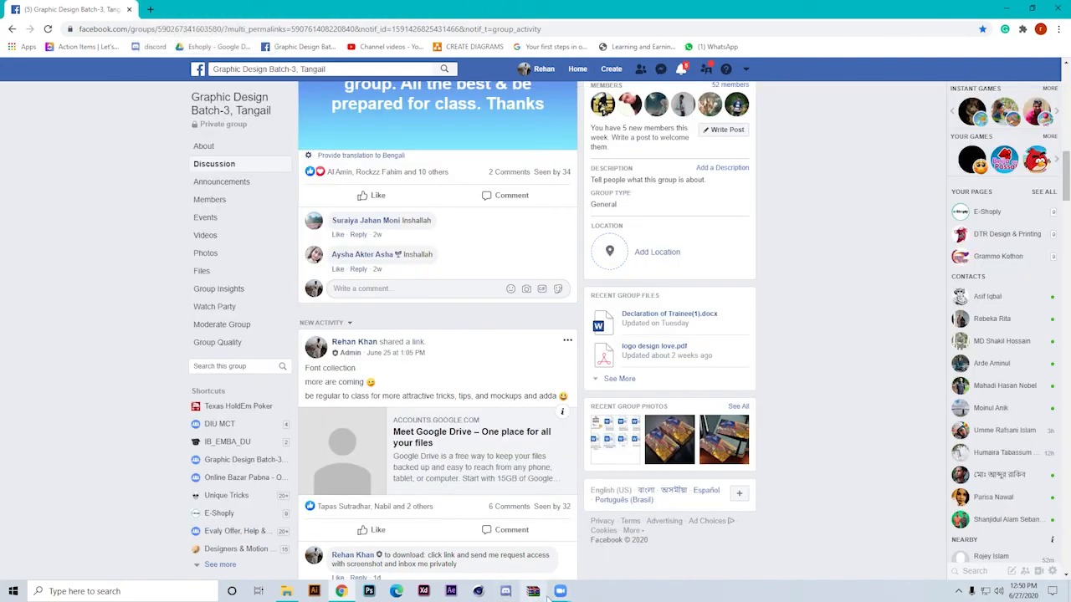
pyautogui.moveTo(560, 593)
pyautogui.click(609, 544)
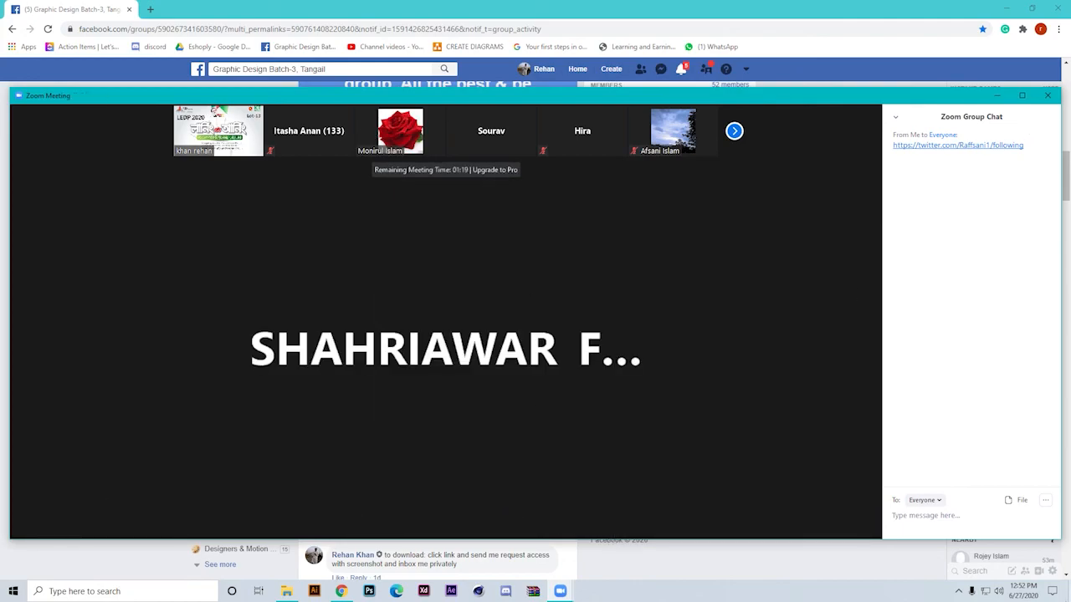
# Show the Zoom meeting's participant list and mute the participant listed directly below the host
pyautogui.moveTo(482, 520)
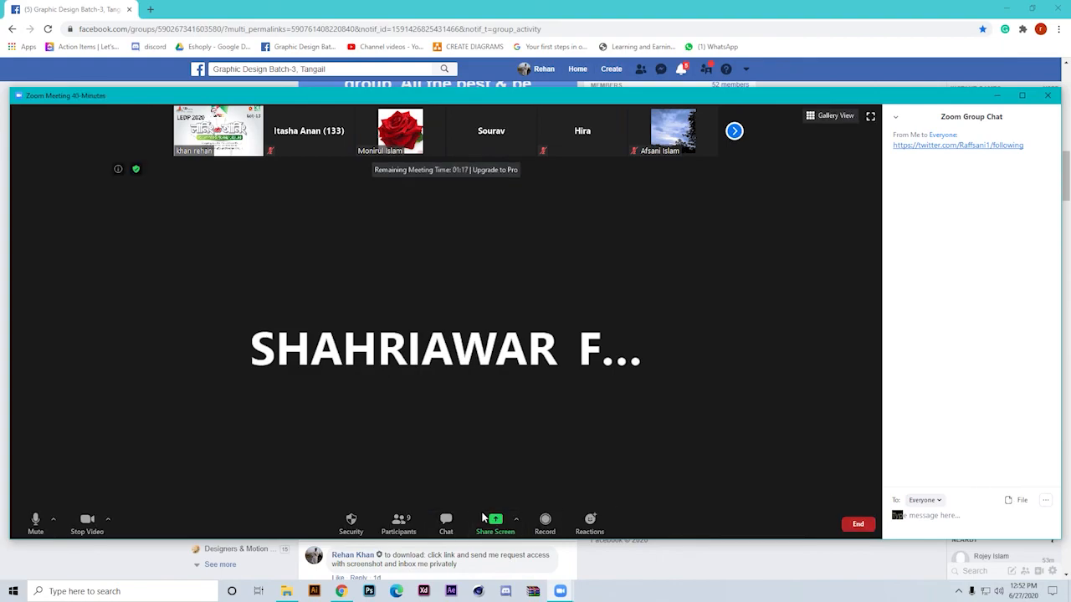
pyautogui.click(399, 520)
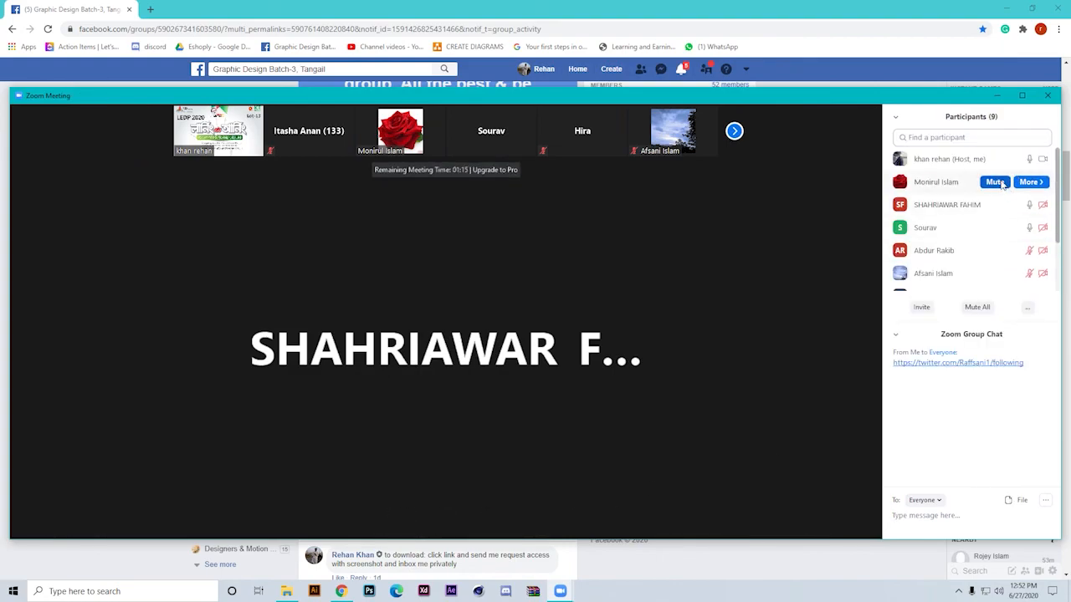
pyautogui.click(1003, 183)
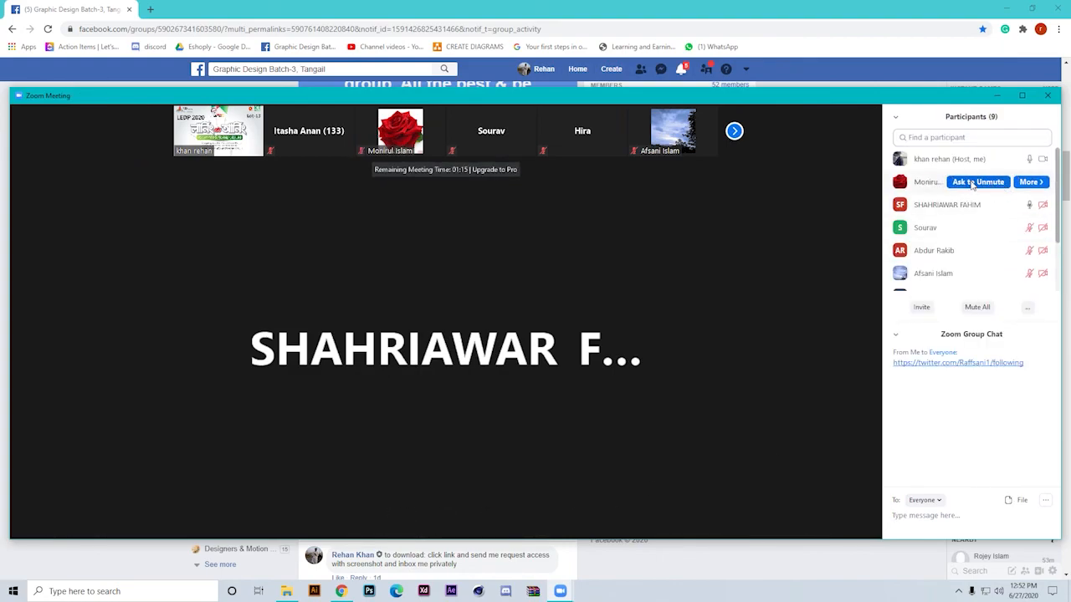
pyautogui.moveTo(798, 262)
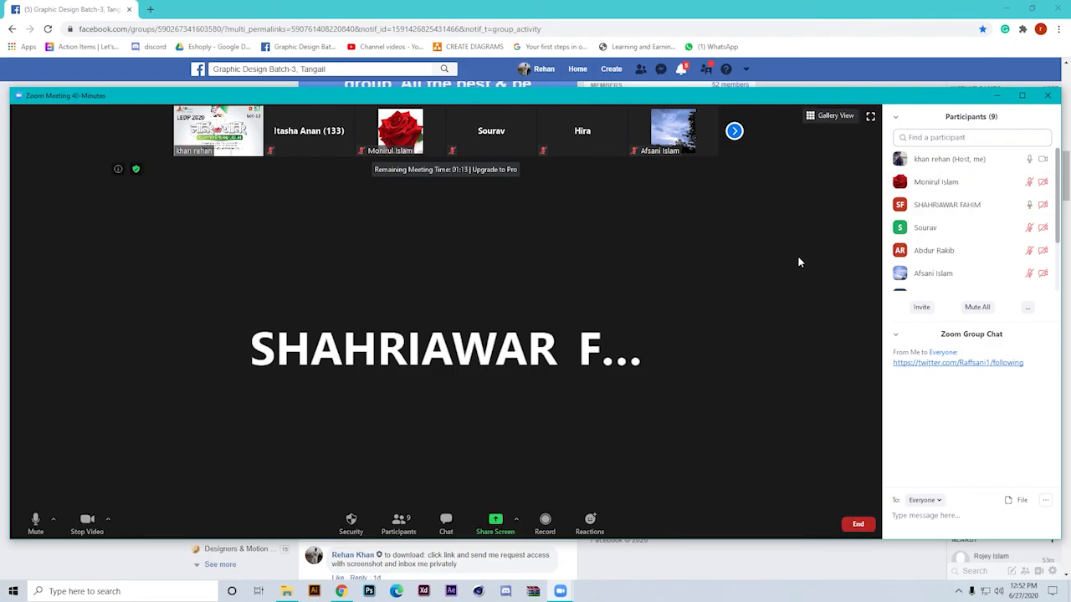